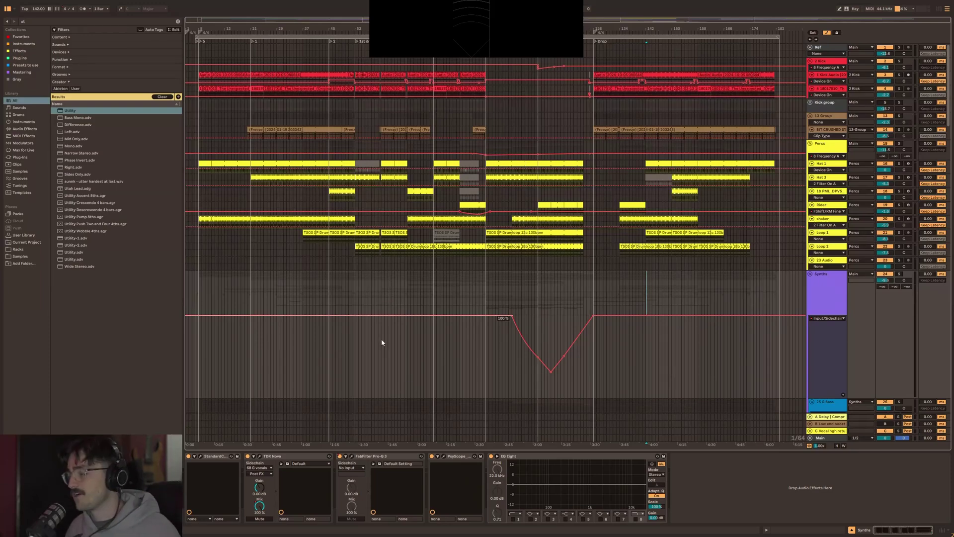
Highlight the deactivated clip on the Loop 1 track and place the insert marker at its start.
scroll(497, 303, "down", 2)
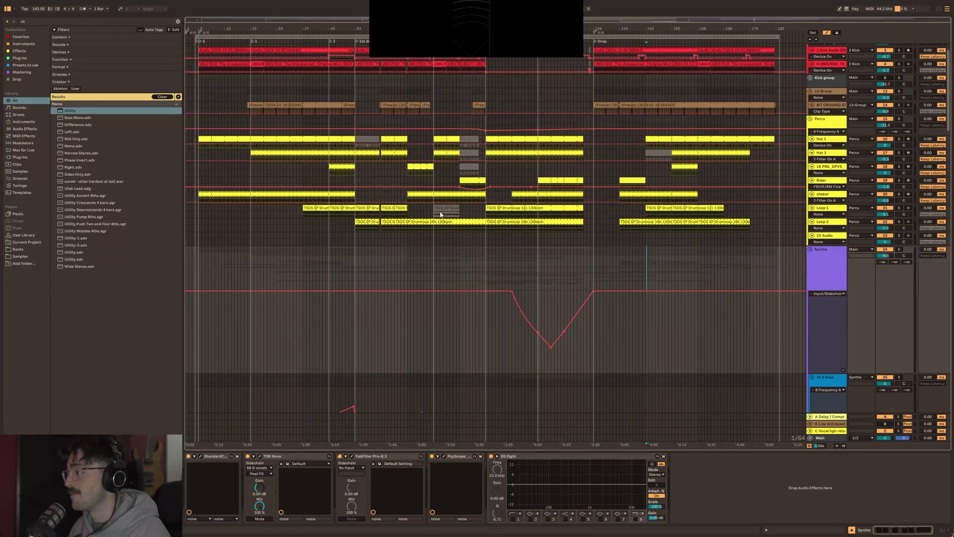
left_click_drag(433, 216, 462, 215)
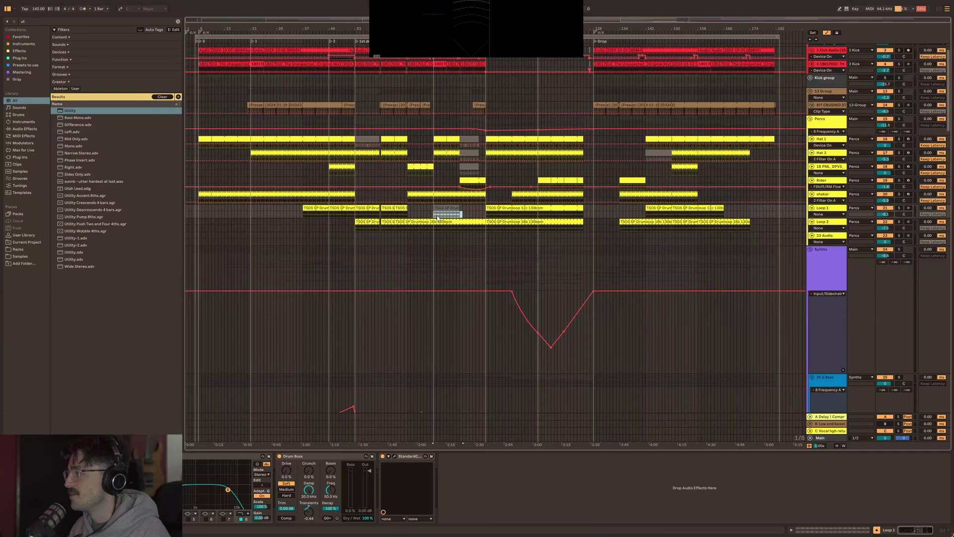
left_click(436, 217)
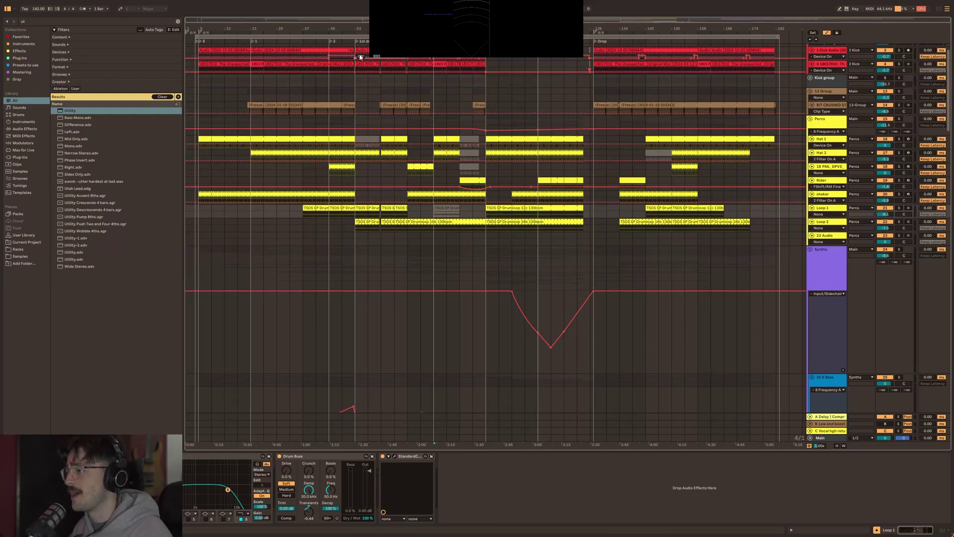
Examine the 25 G Bass group and its bass layers, highlighting sections across the tracks to compare how they are arranged.
scroll(388, 223, "down", 5)
scroll(388, 224, "down", 3)
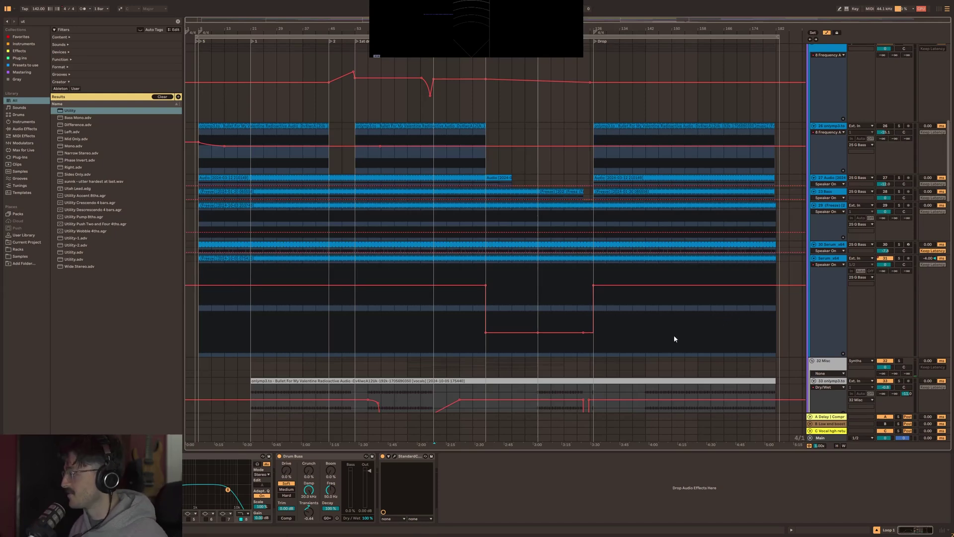
left_click_drag(671, 336, 459, 191)
left_click_drag(391, 161, 316, 130)
scroll(479, 247, "up", 3)
left_click(831, 168)
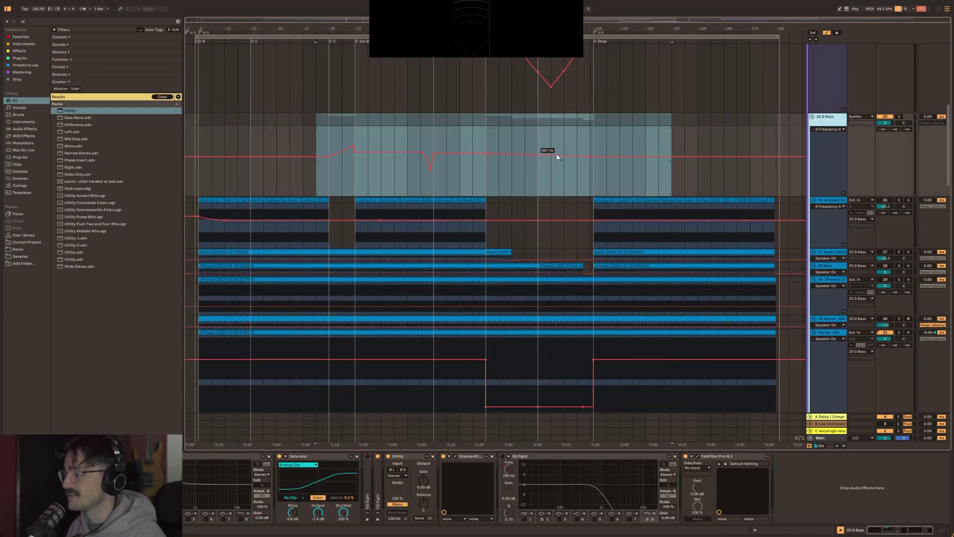
scroll(441, 192, "down", 4)
left_click_drag(411, 331, 281, 124)
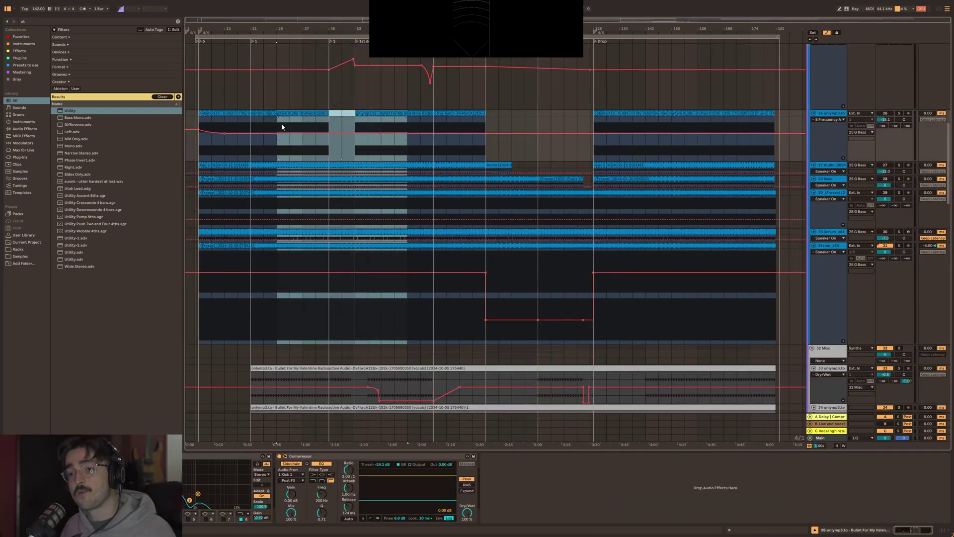
scroll(291, 241, "up", 8)
scroll(364, 250, "up", 2)
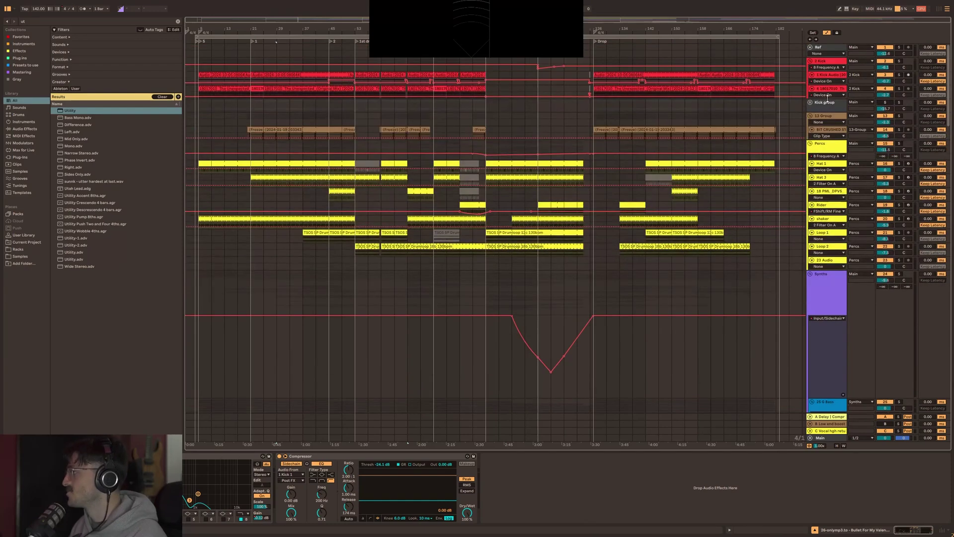
Enlarge and solo the 1 Kick Audio track, and play it from marker 1 at bar 21.
left_click(824, 76)
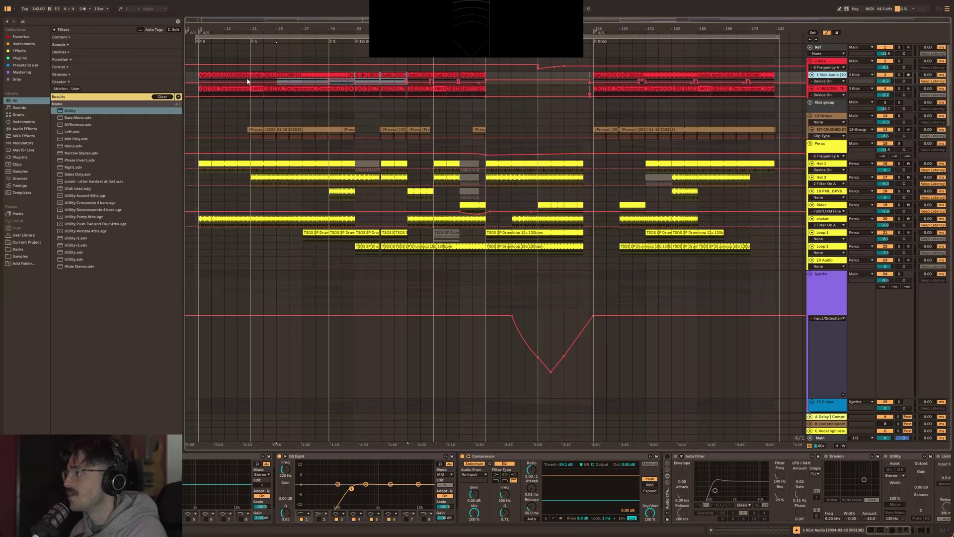
scroll(257, 75, "up", 5)
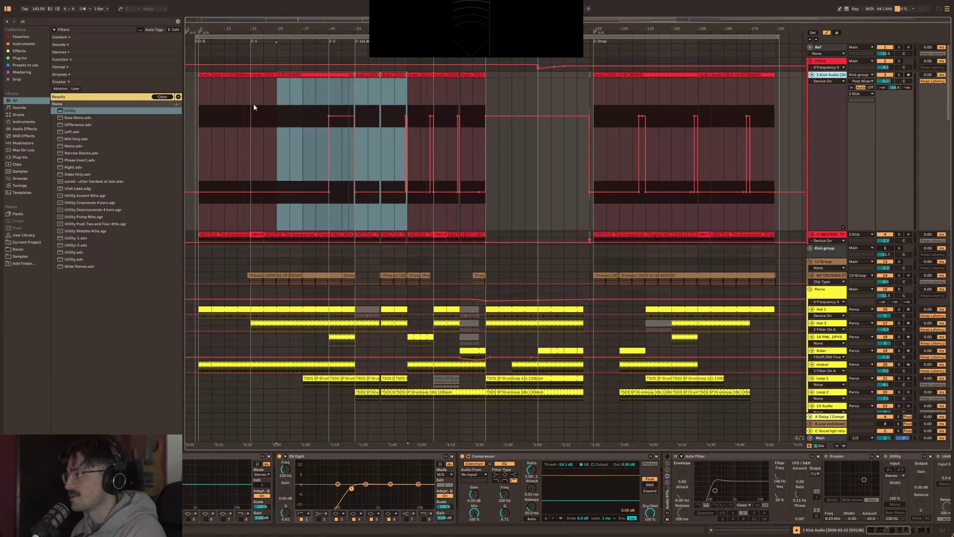
scroll(253, 89, "up", 5)
left_click(252, 91)
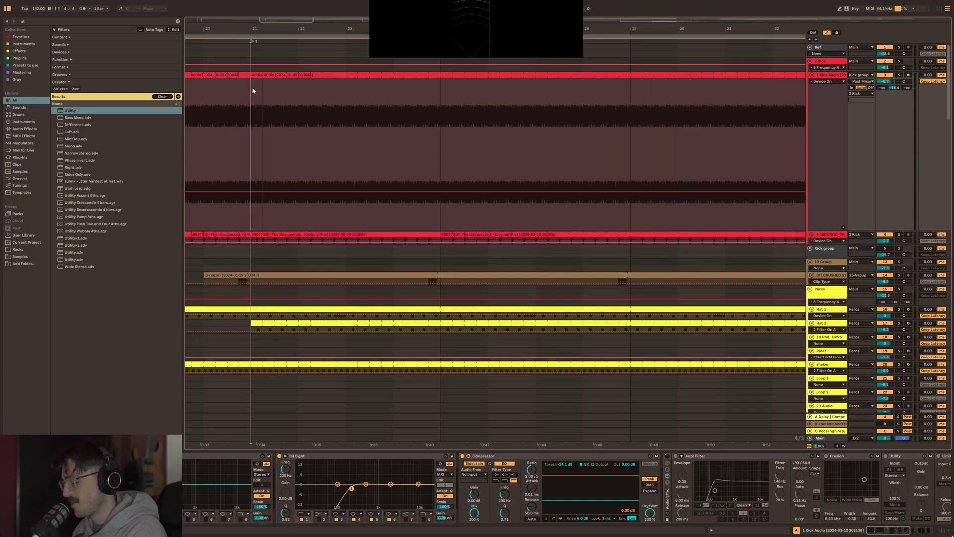
key("space")
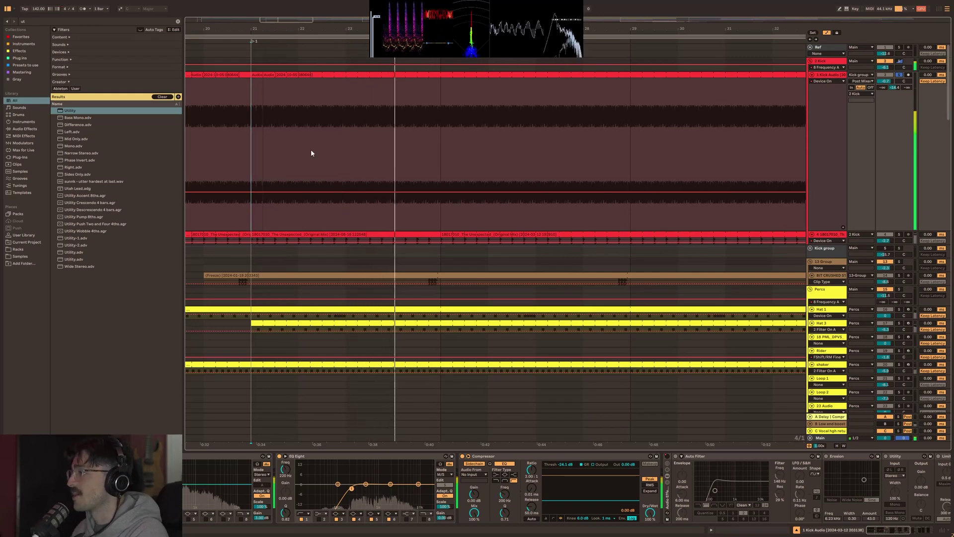
Select the single kick hit from 21.1.3 to 21.2 on the kick audio track and audition it.
scroll(257, 112, "up", 5)
scroll(257, 111, "up", 10)
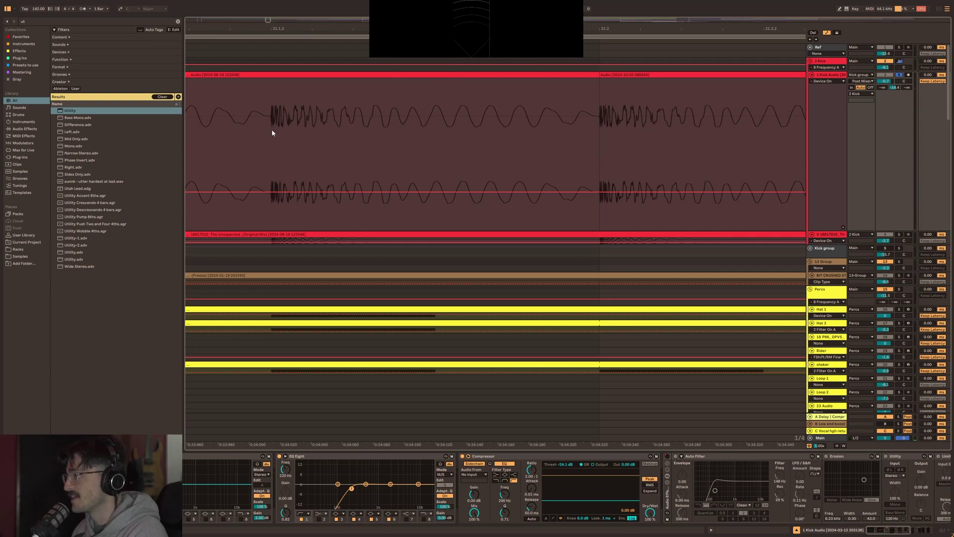
left_click_drag(271, 131, 591, 115)
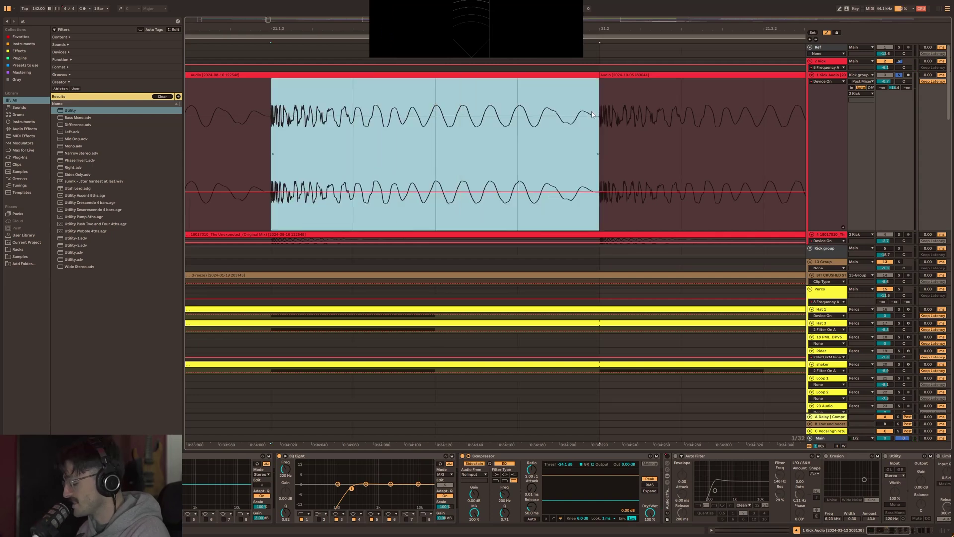
key("space")
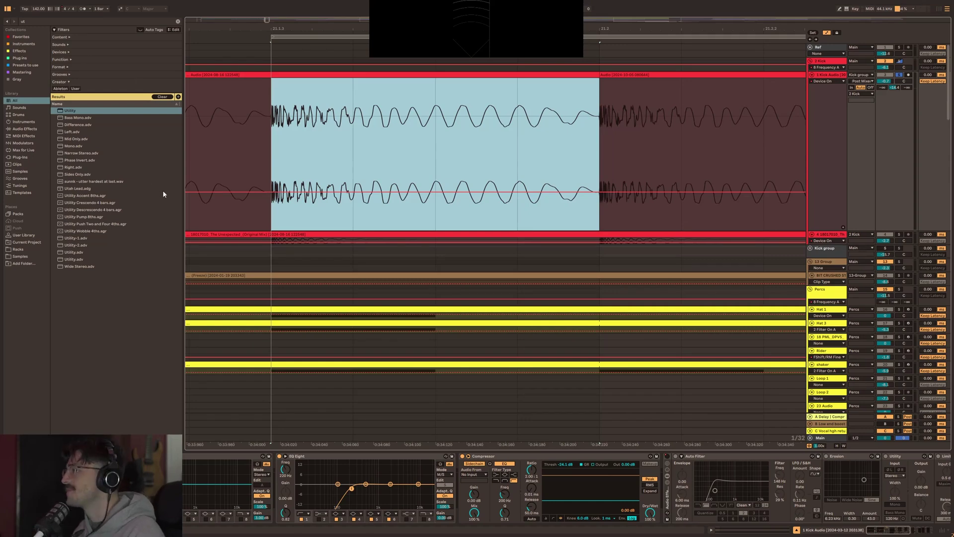
Highlight the tail and the opening transient of the first kick in bar 21 to examine its waveform.
scroll(371, 144, "down", 5)
scroll(358, 121, "up", 5)
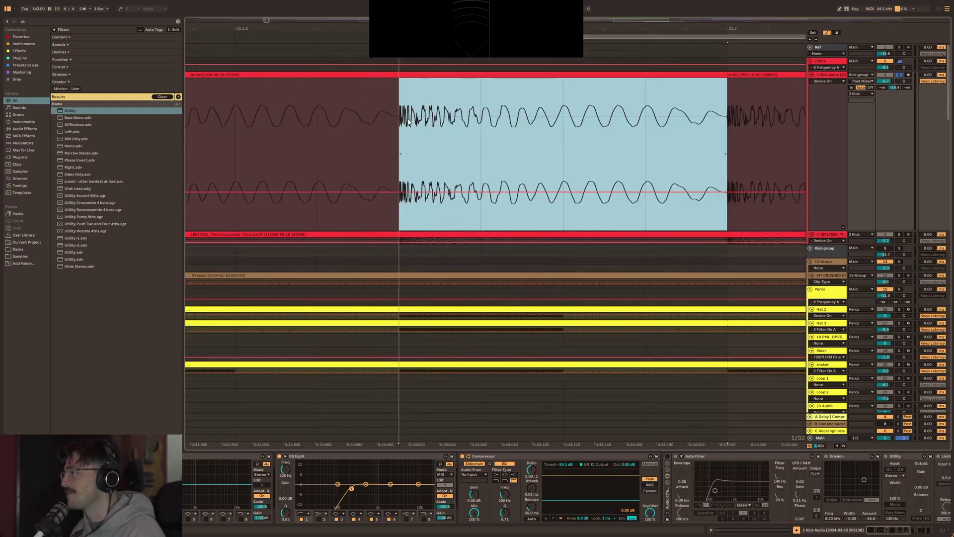
scroll(433, 121, "down", 3)
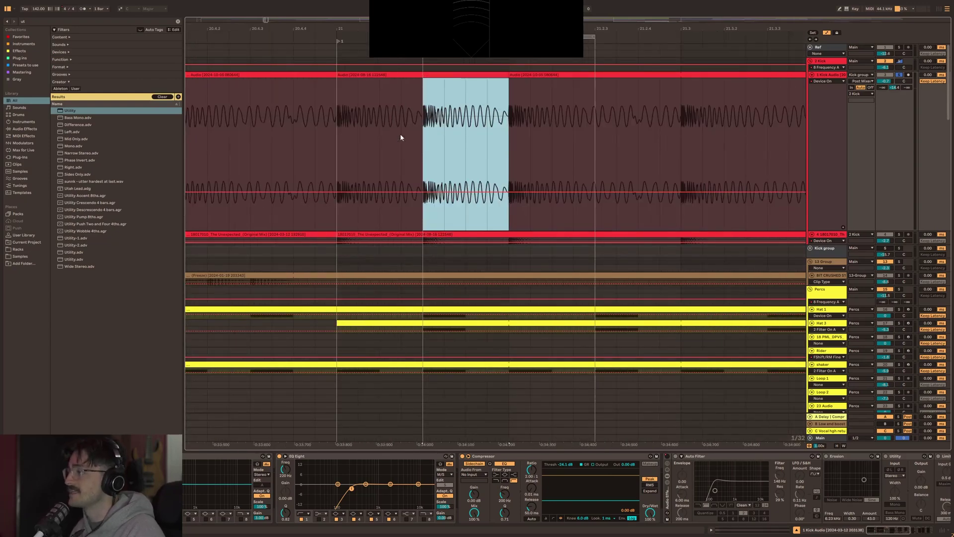
left_click_drag(431, 125, 359, 112)
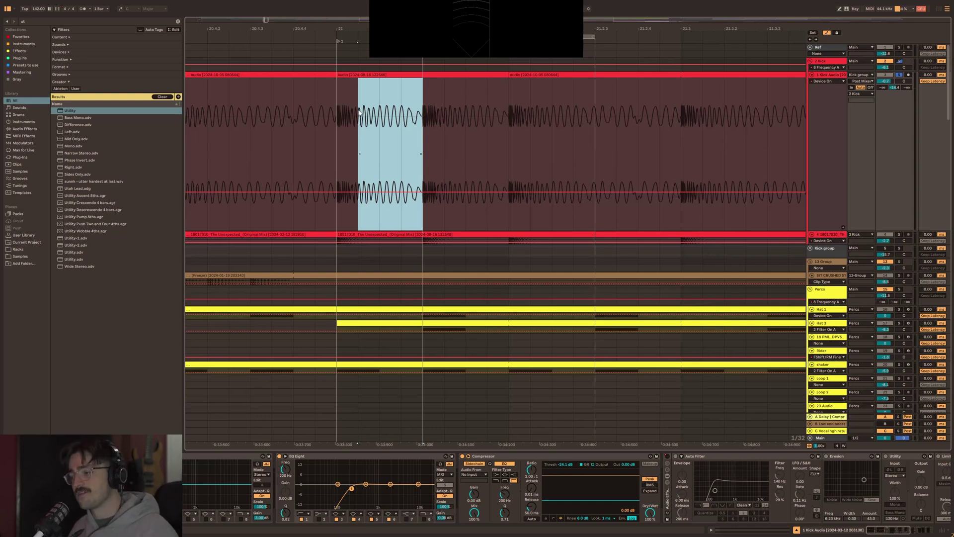
scroll(445, 117, "down", 5)
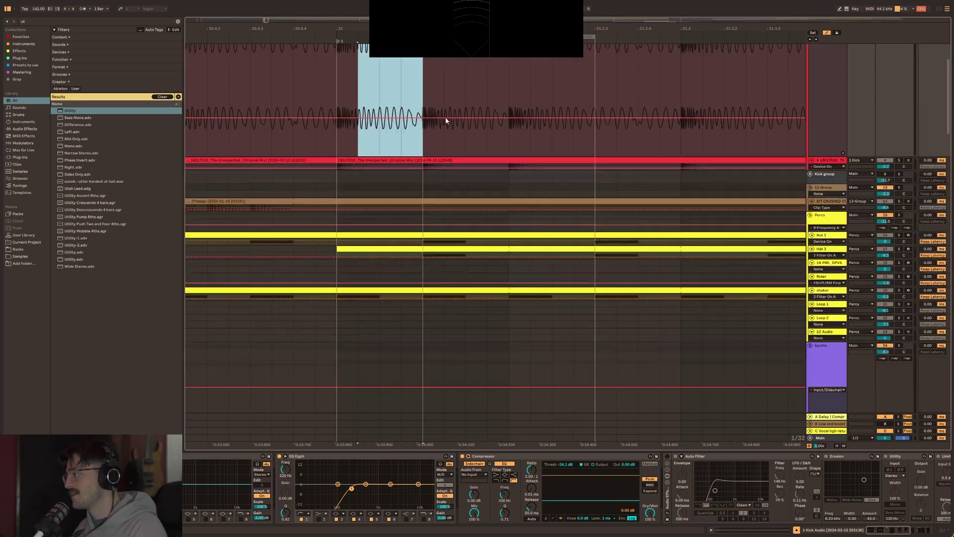
scroll(469, 180, "up", 5)
left_click_drag(349, 135, 357, 112)
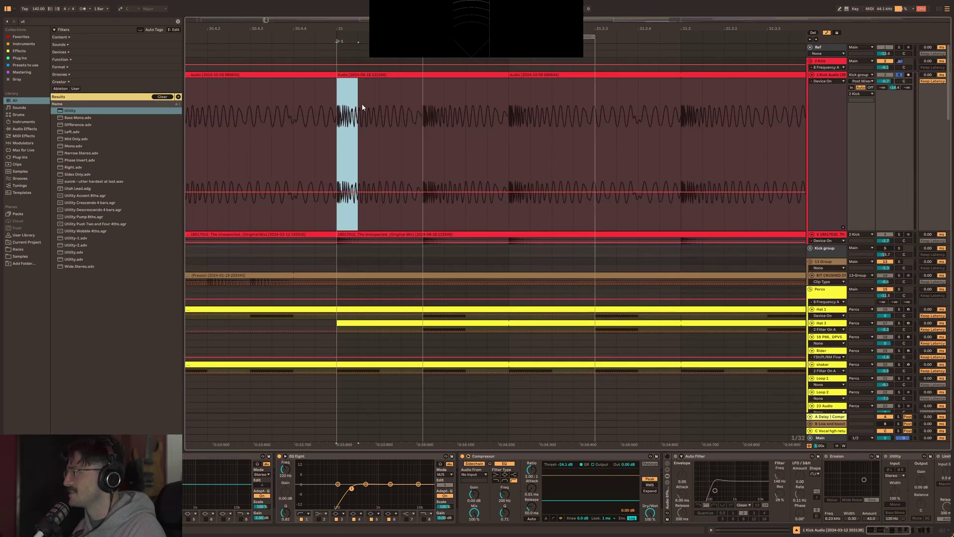
Extend the kick selection over the first two beats of bar 21 and set the loop to that range.
left_click(594, 42, "shift")
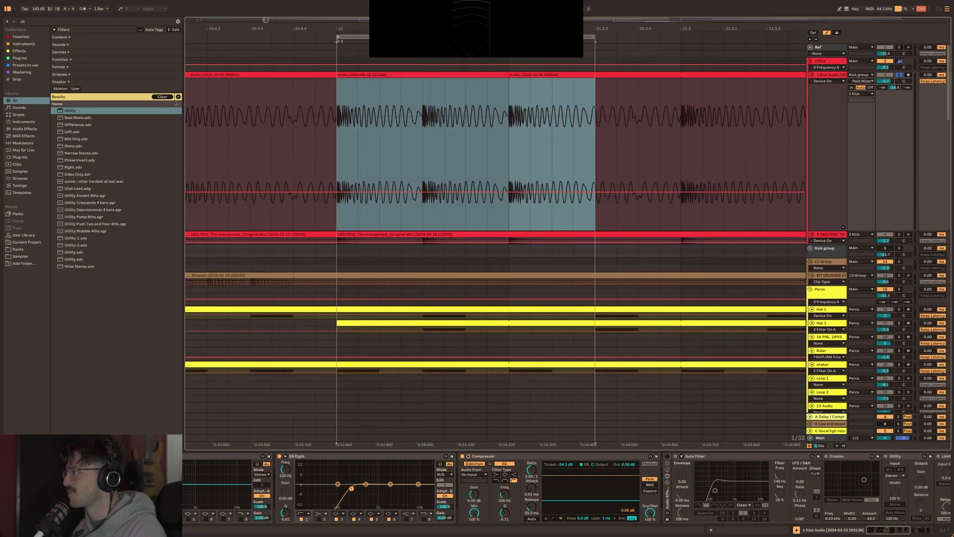
left_click(673, 89, "shift")
scroll(661, 104, "down", 3)
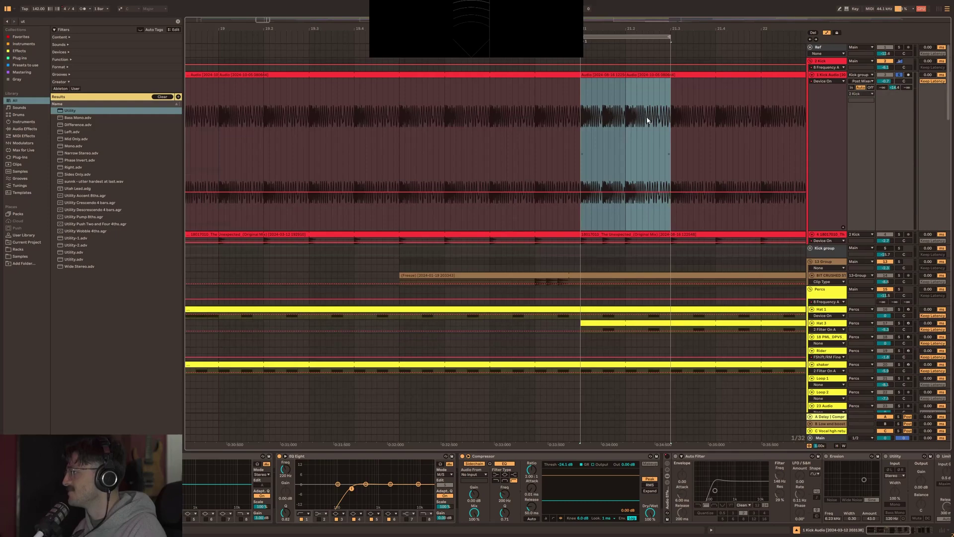
Solo the 25 G Bass group, play it together with the kick, and shift the loop one beat to span 21.2 to 21.4.
scroll(906, 246, "down", 8)
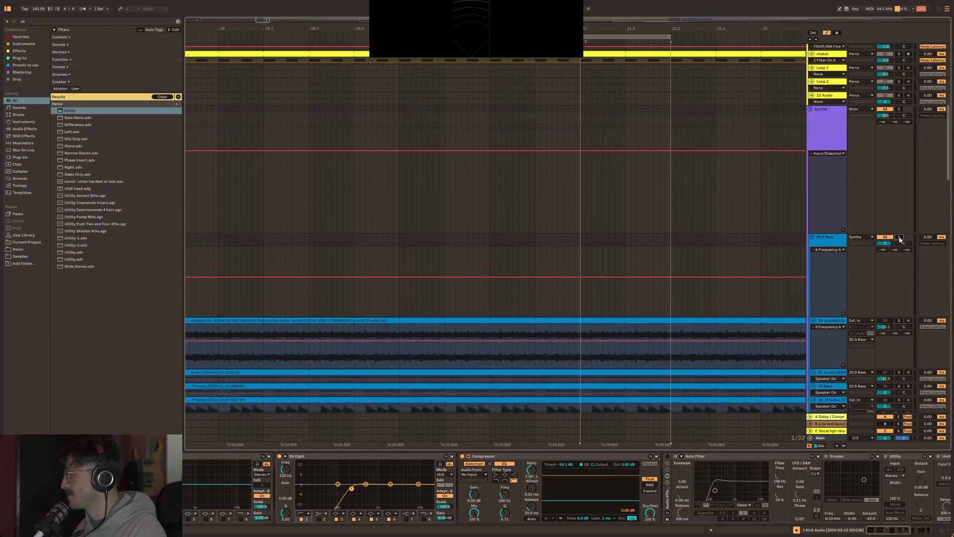
left_click(899, 238)
scroll(741, 289, "down", 4)
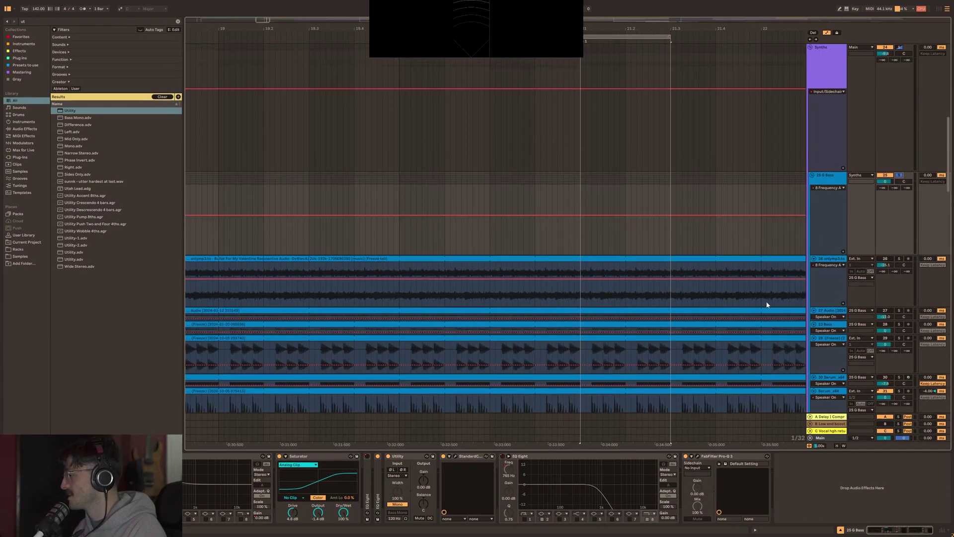
scroll(767, 304, "up", 8)
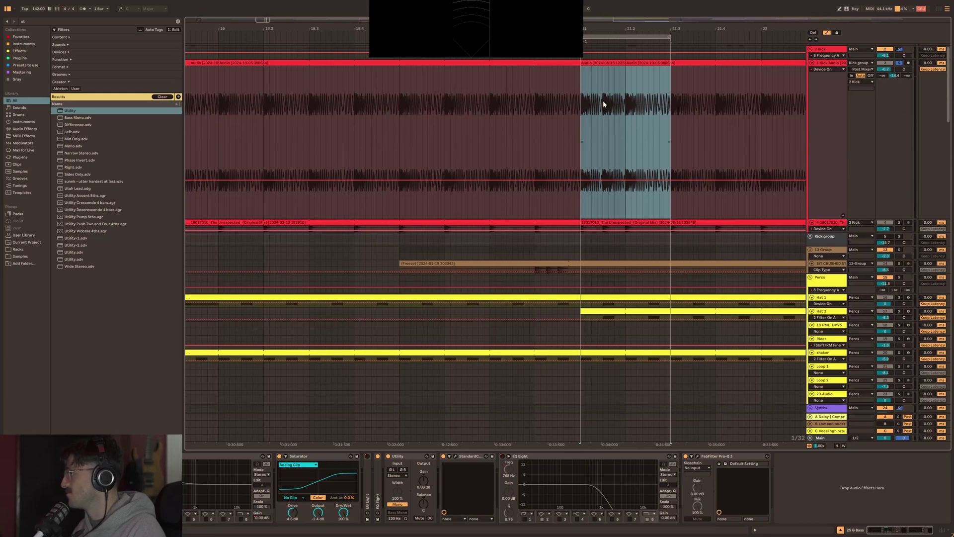
scroll(544, 99, "right", 5)
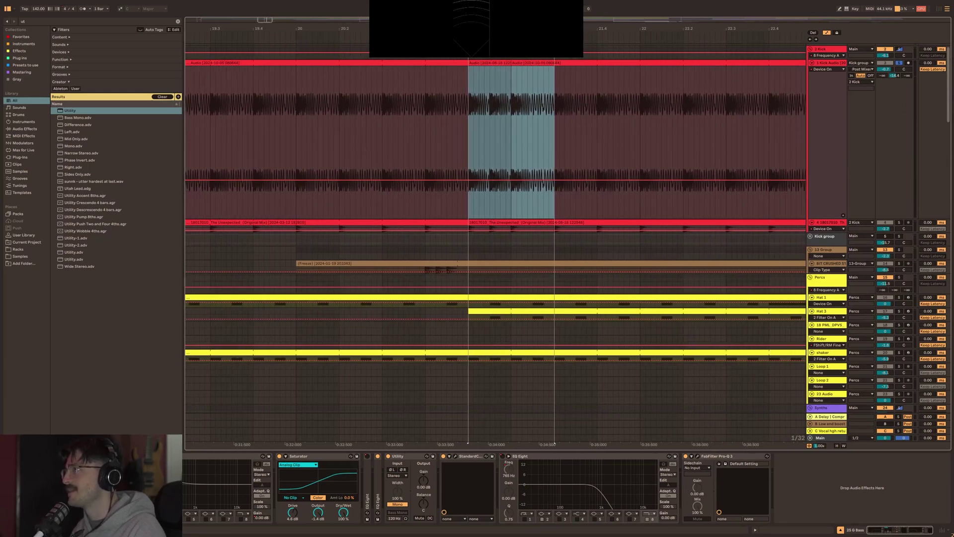
key("space")
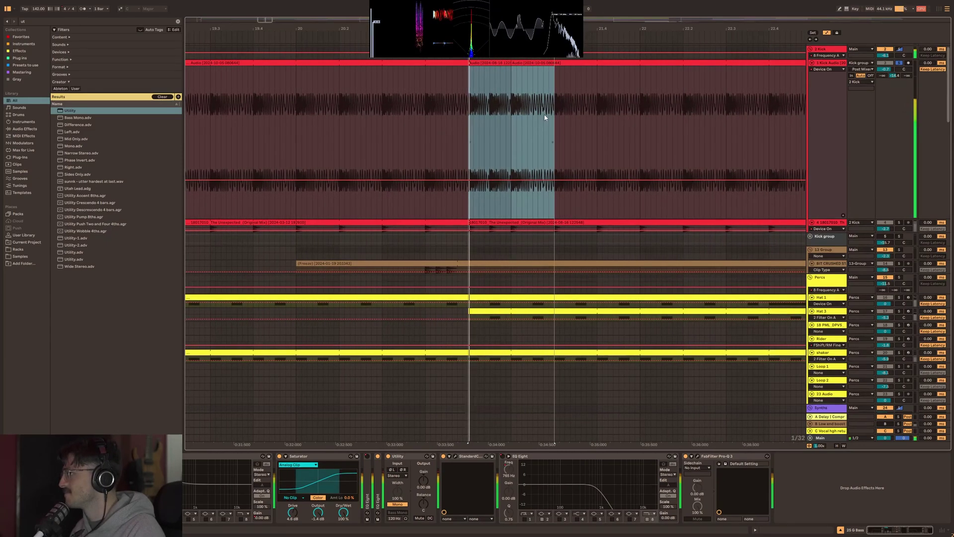
left_click_drag(512, 37, 555, 37)
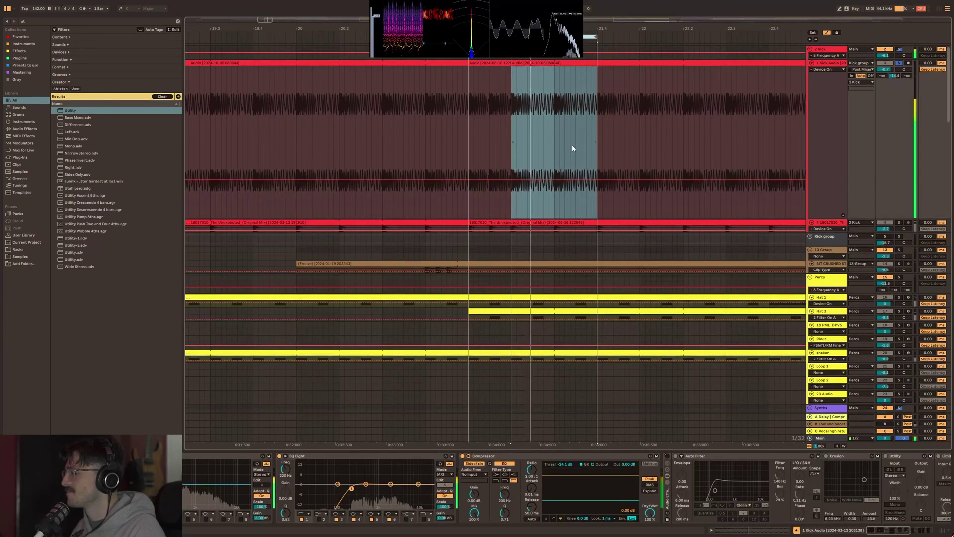
Play the arrangement from the start of the Serum_x64 bass clip and take the 25 G Bass group out of solo.
scroll(508, 236, "down", 3, "ctrl")
scroll(496, 315, "down", 10)
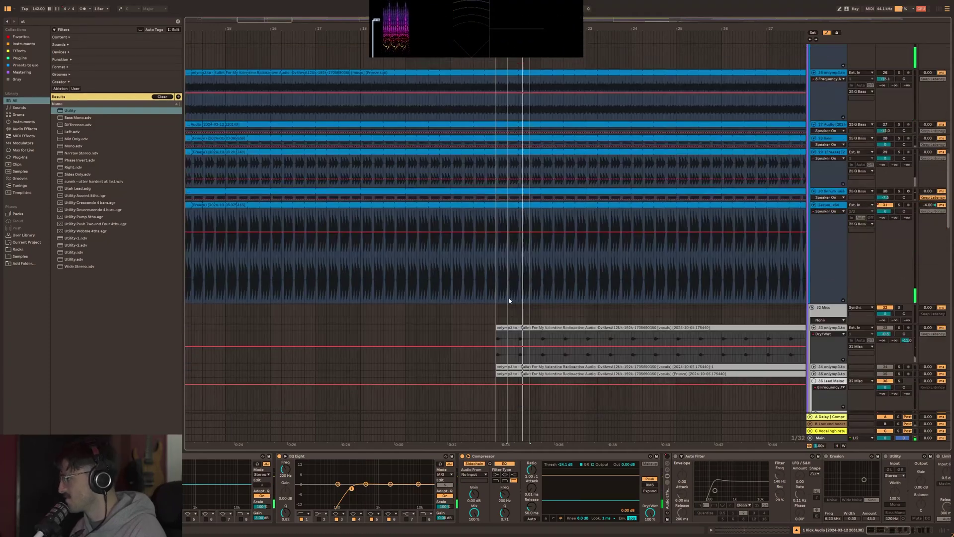
scroll(292, 253, "down", 10, "ctrl")
left_click(224, 205)
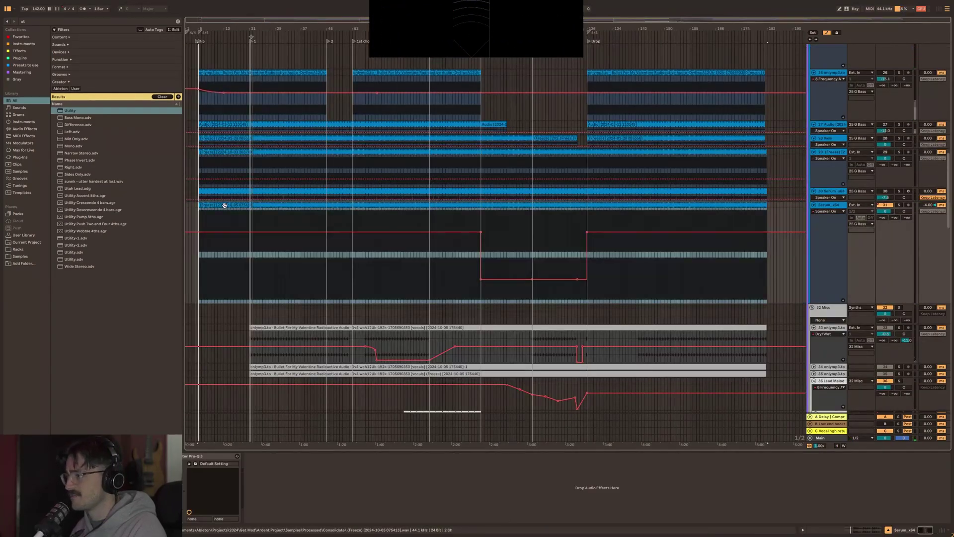
scroll(300, 223, "up", 6)
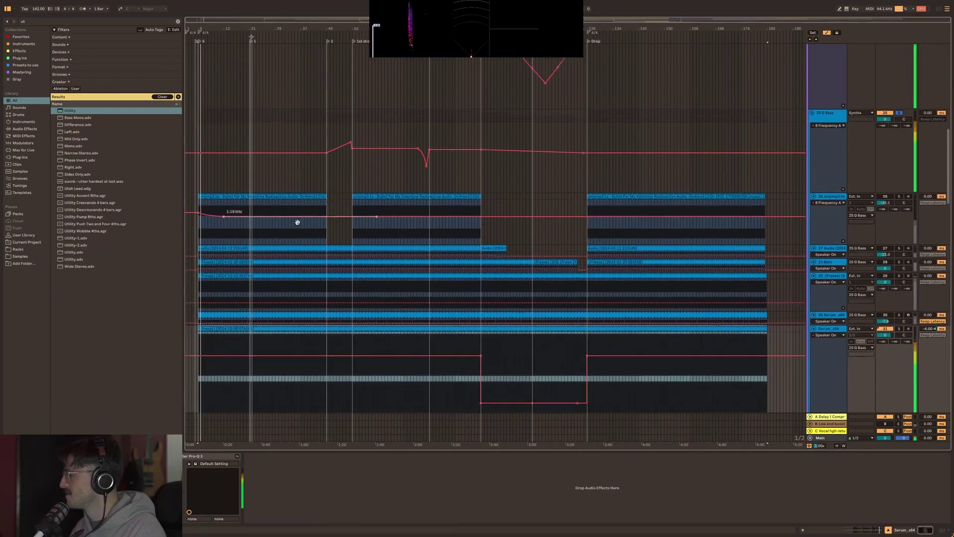
scroll(736, 286, "down", 2)
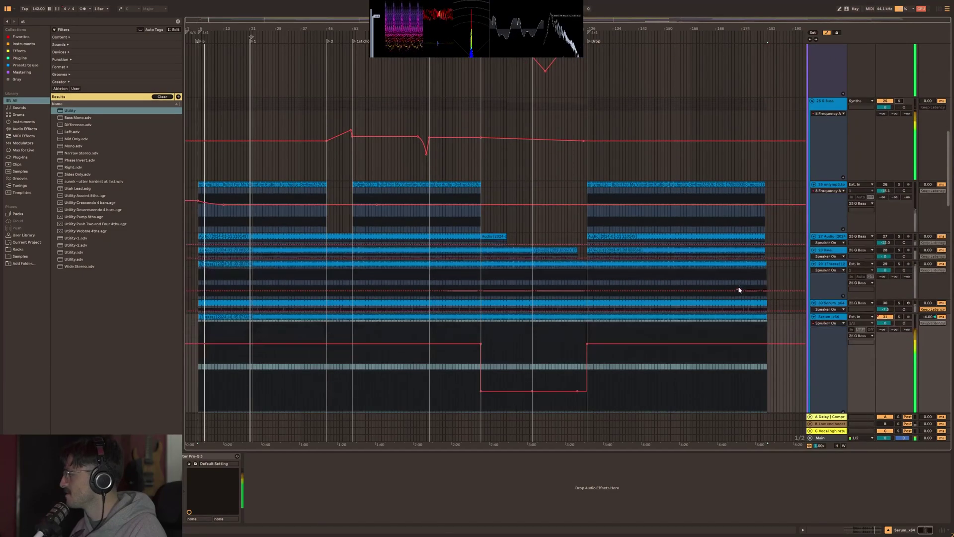
Move playback to marker 1 and on to the first drop marker to hear the bass in both sections.
scroll(736, 284, "down", 4)
left_click(295, 298)
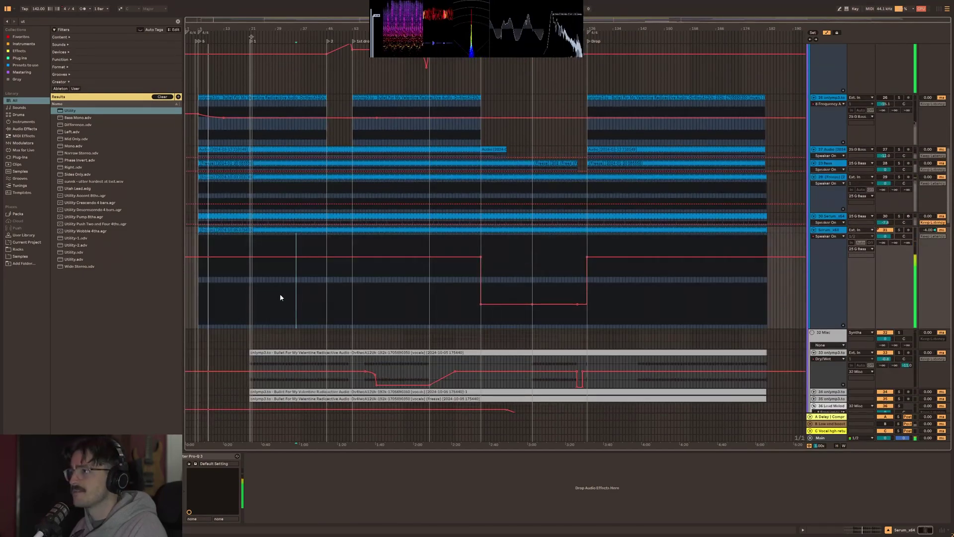
left_click(251, 298)
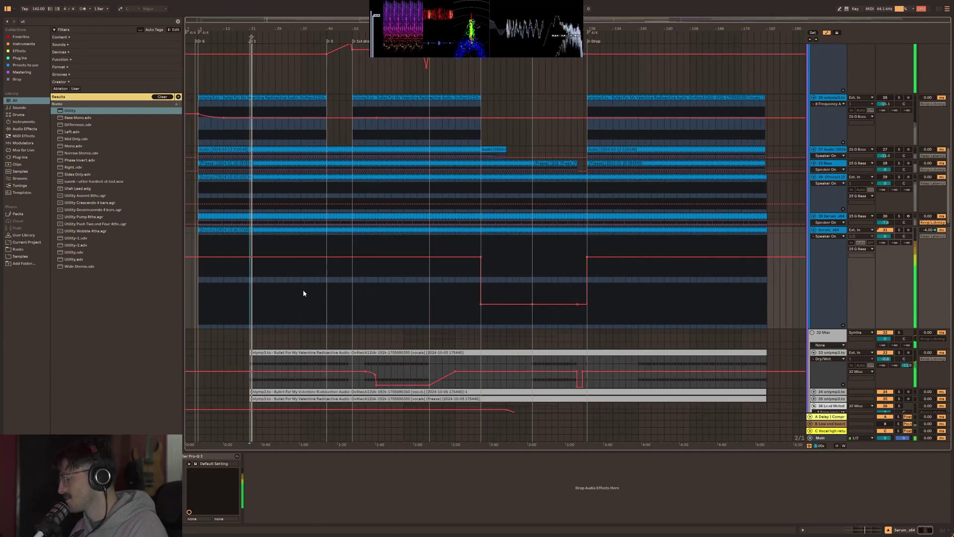
left_click(352, 291)
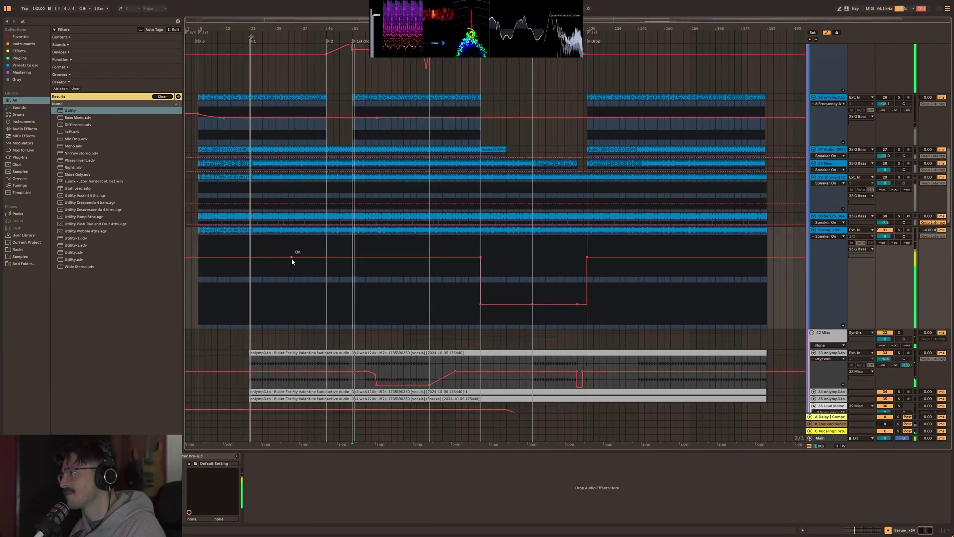
scroll(357, 254, "up", 8)
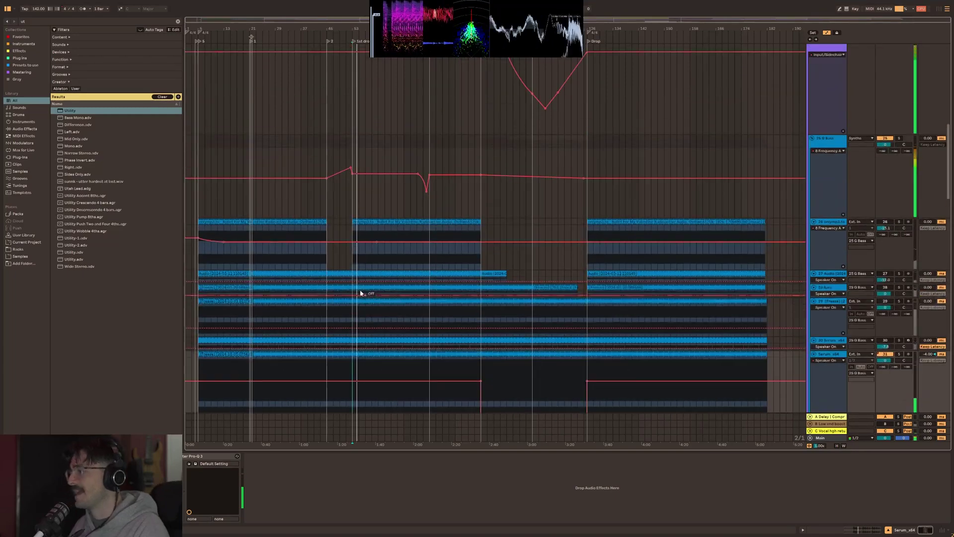
Enlarge the 30-Serum_x64 bass track and play it in solo from the first drop marker.
scroll(340, 289, "up", 9)
scroll(350, 270, "down", 12)
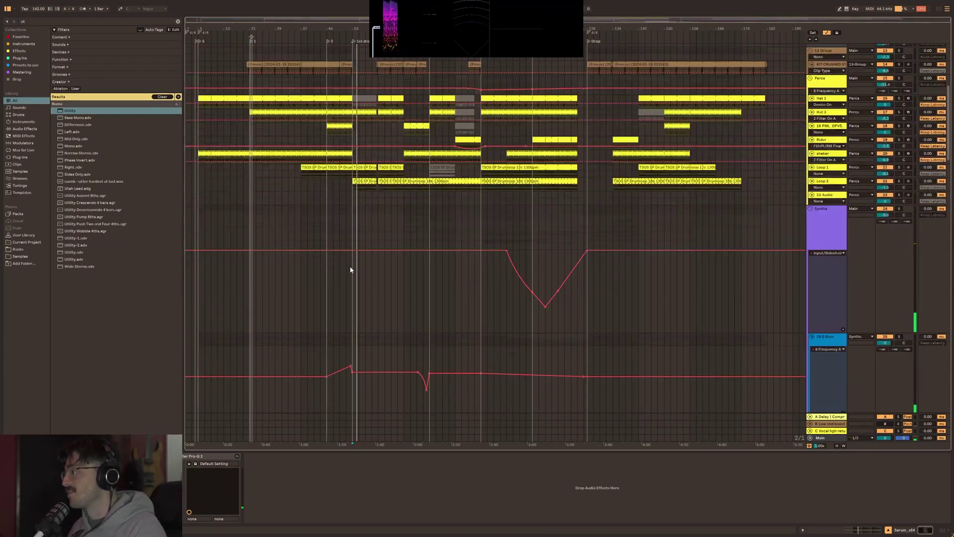
scroll(372, 241, "up", 4)
scroll(379, 288, "down", 5)
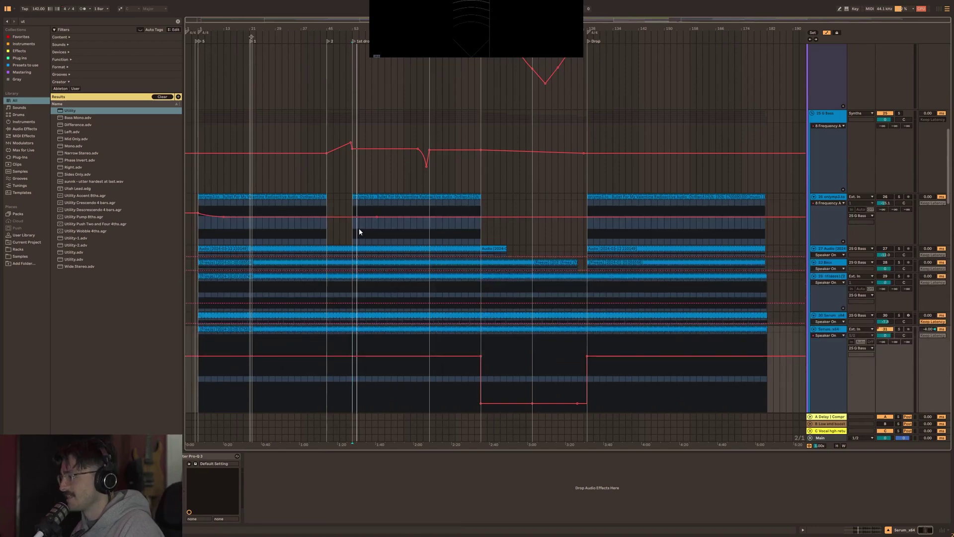
left_click(356, 231)
left_click(351, 241)
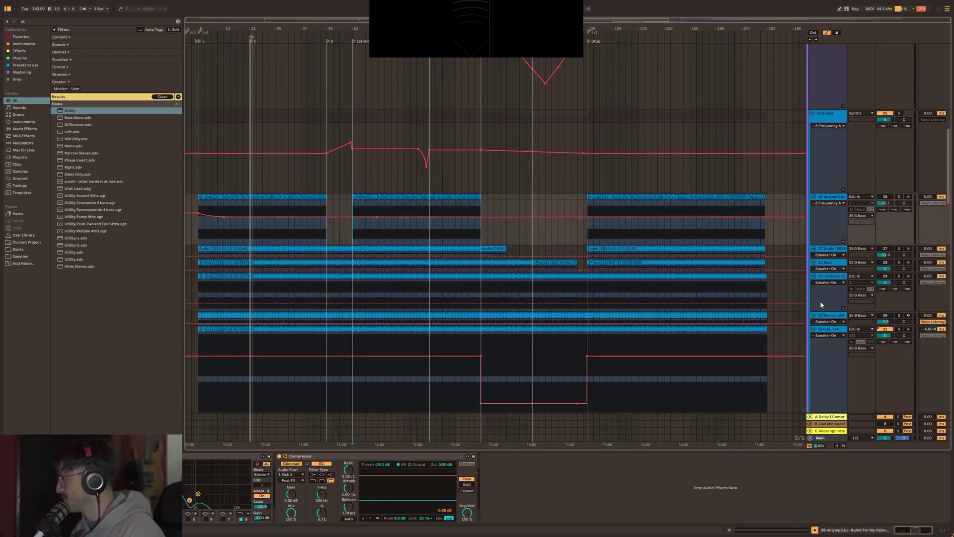
scroll(766, 324, "up", 2, "alt")
left_click(351, 325)
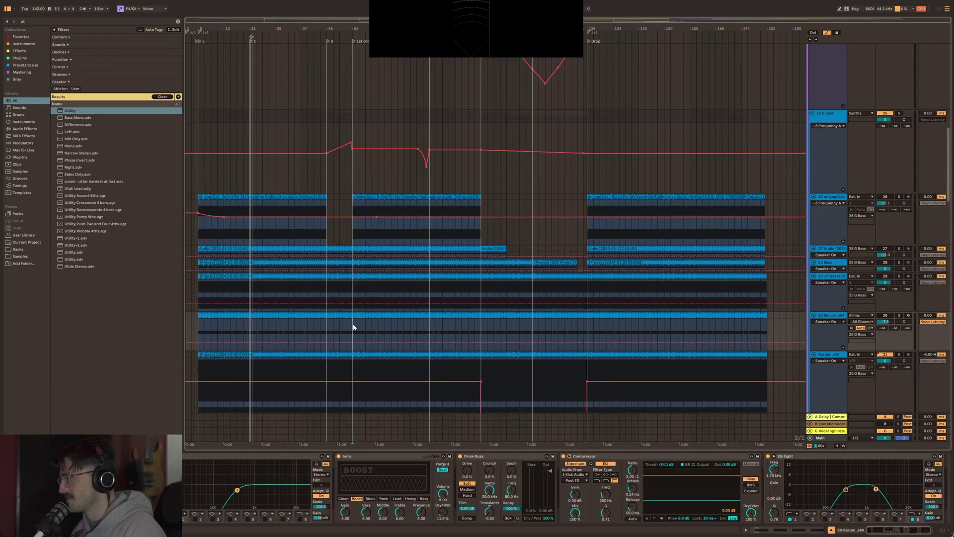
key("space")
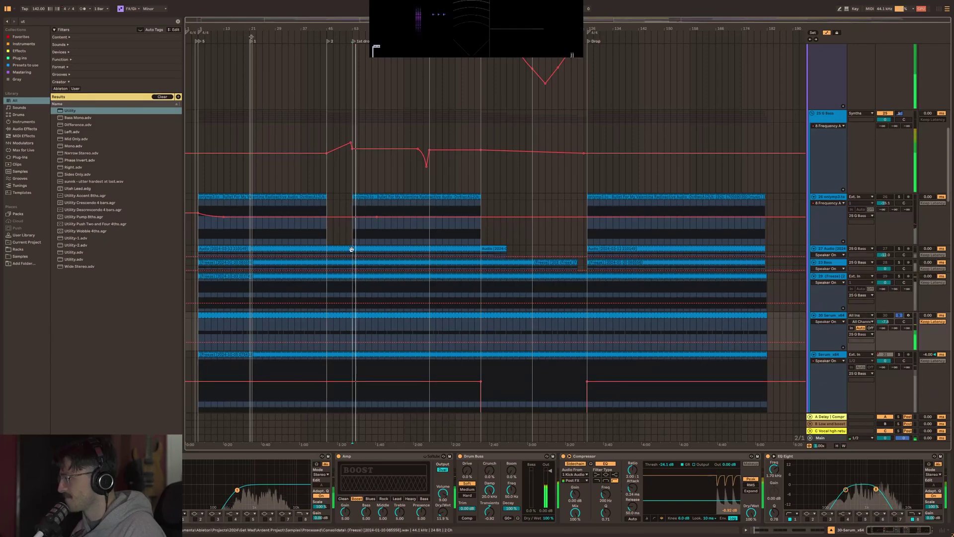
Audition bass layers 26, 27 Audio and 23 Bass one after another in solo, enlarging the 27 Audio and 23 Bass tracks.
left_click(356, 234)
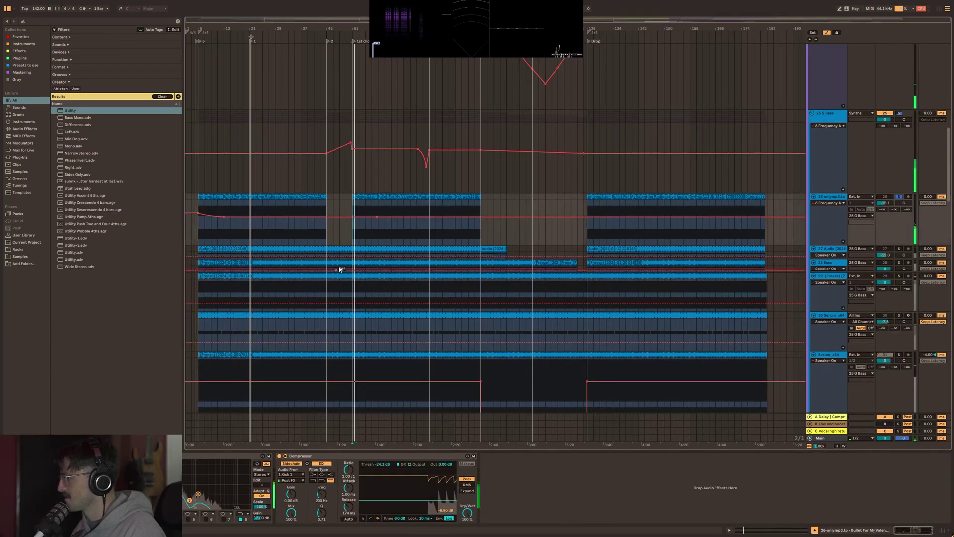
left_click(352, 255)
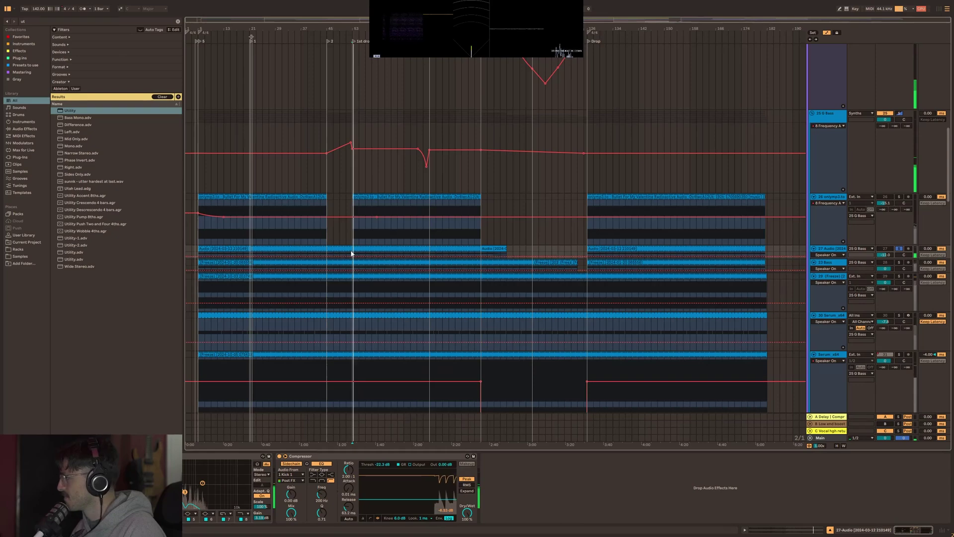
key("u")
left_click(351, 290)
key("space")
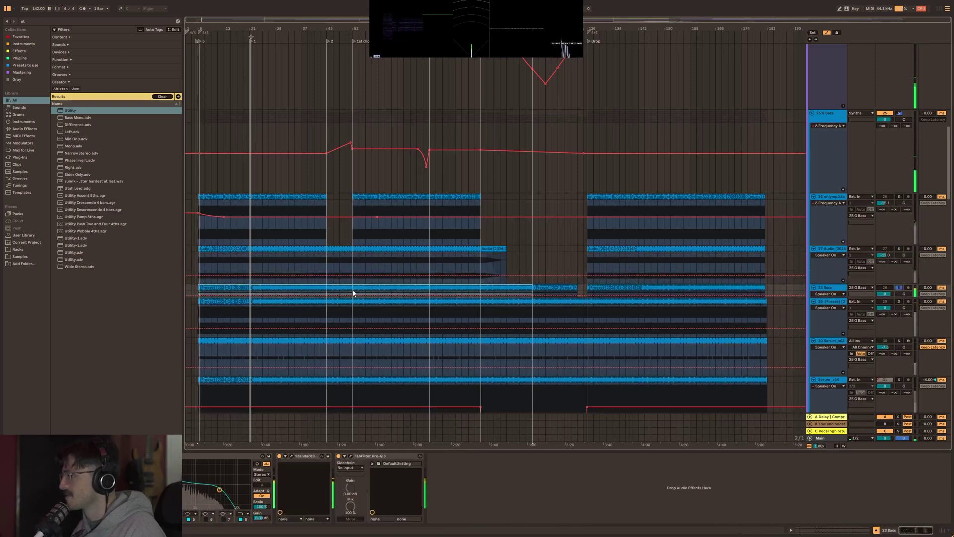
key("u")
left_click(350, 298)
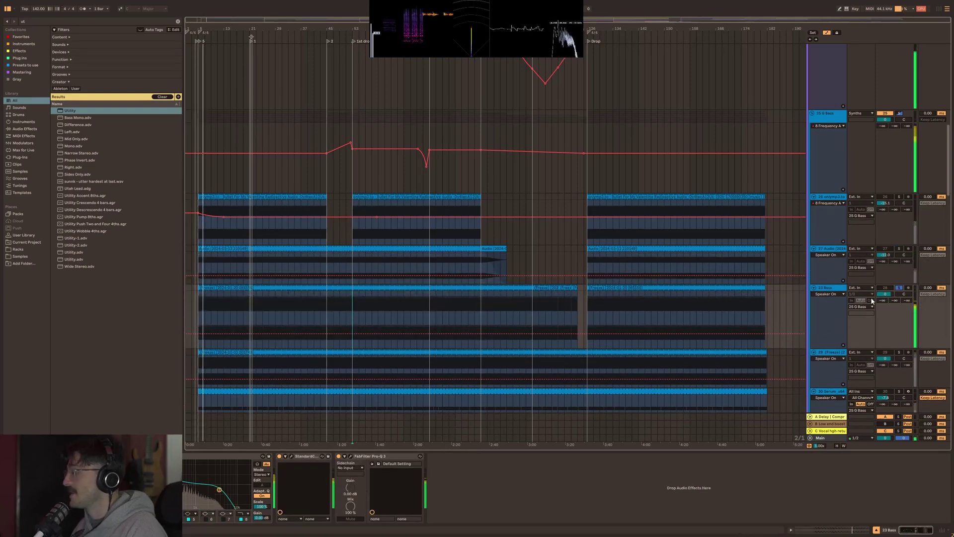
Deactivate the Serum_x64 bass track below 30-Serum_x64 and take the 23 Bass track out of solo.
scroll(890, 360, "down", 3)
left_click(884, 343)
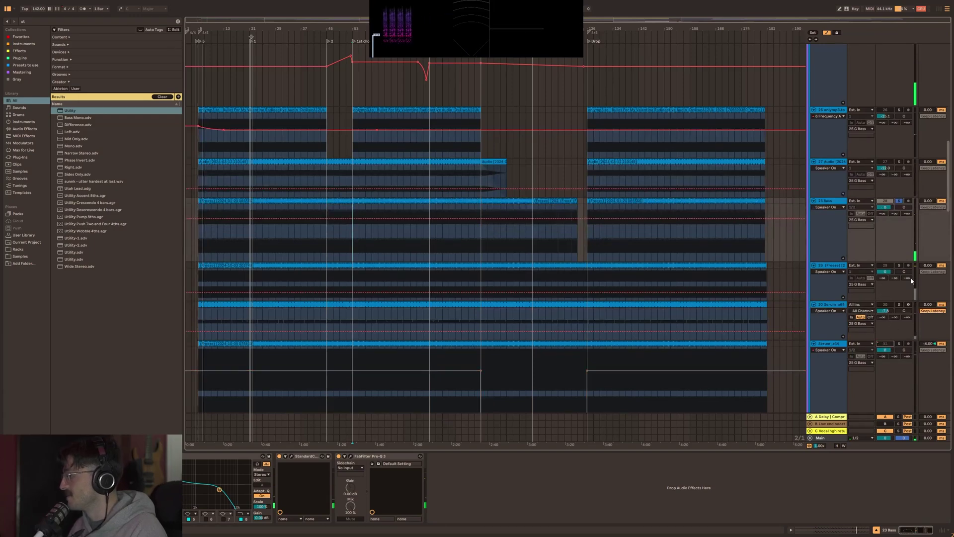
left_click(897, 202)
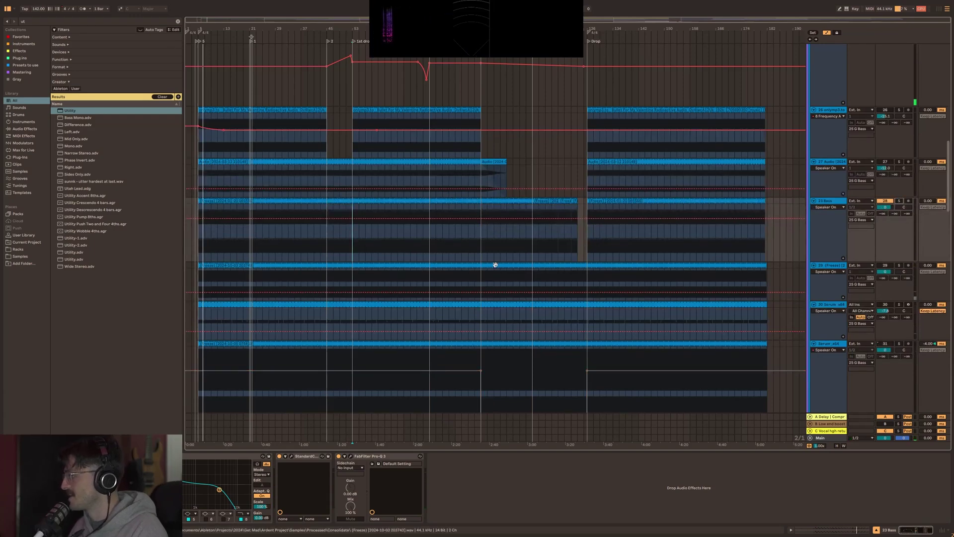
Listen to the mix without the Serum_x64 bass from the first drop and again from shortly before marker 2, and stop playback.
left_click(225, 202)
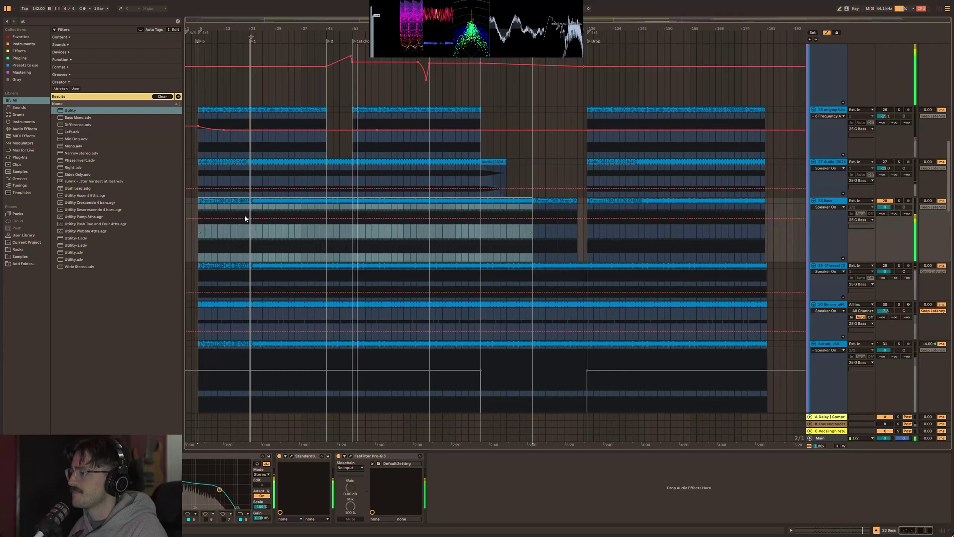
key("Delete")
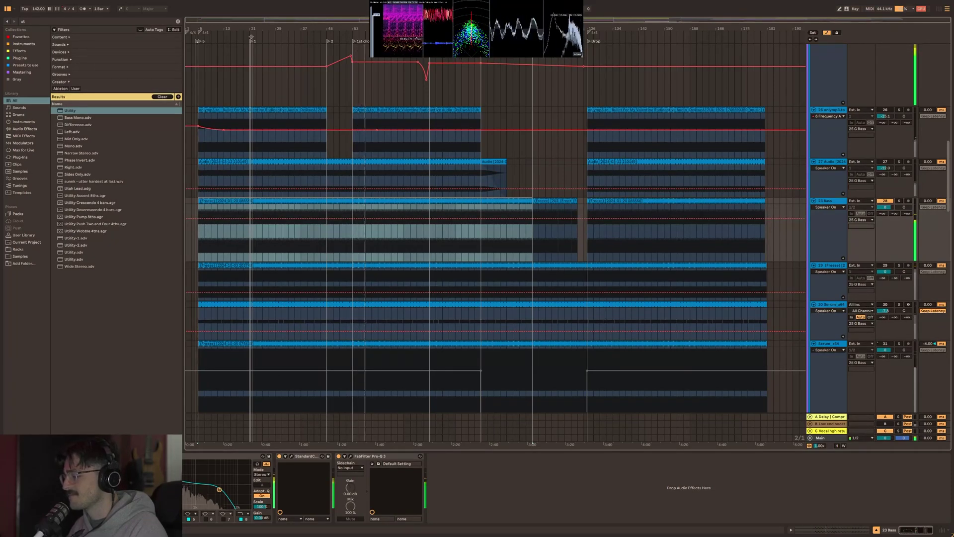
left_click(307, 239)
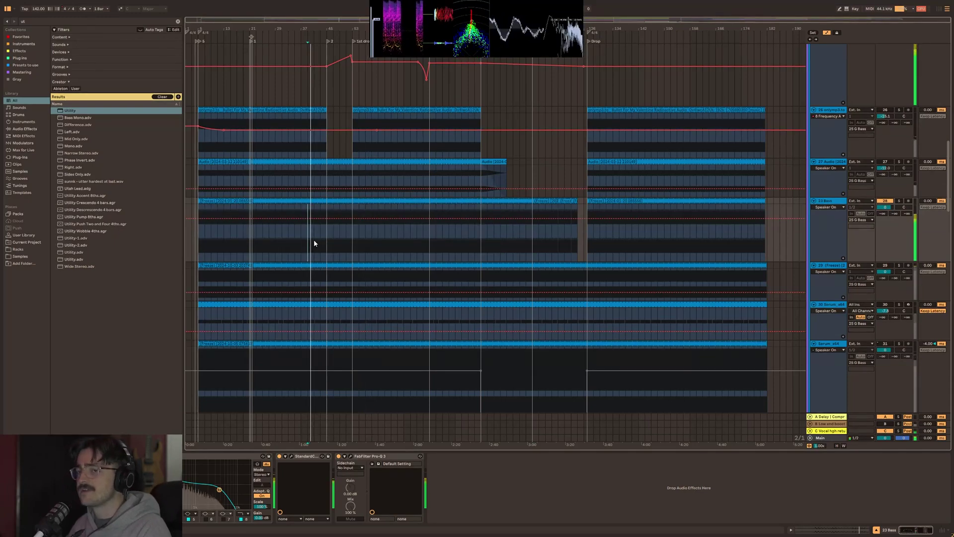
key("space")
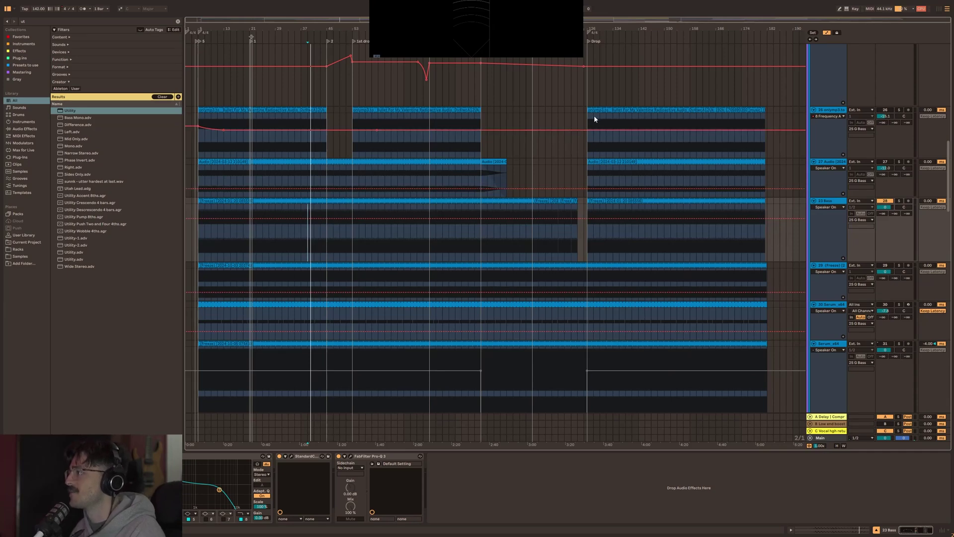
Re-enable the activator automation on the Serum_x64 bass track and play the track in solo from the Drop marker.
mouse_move(590, 117)
left_mouse_down()
mouse_move(639, 118)
mouse_move(589, 106)
left_mouse_up()
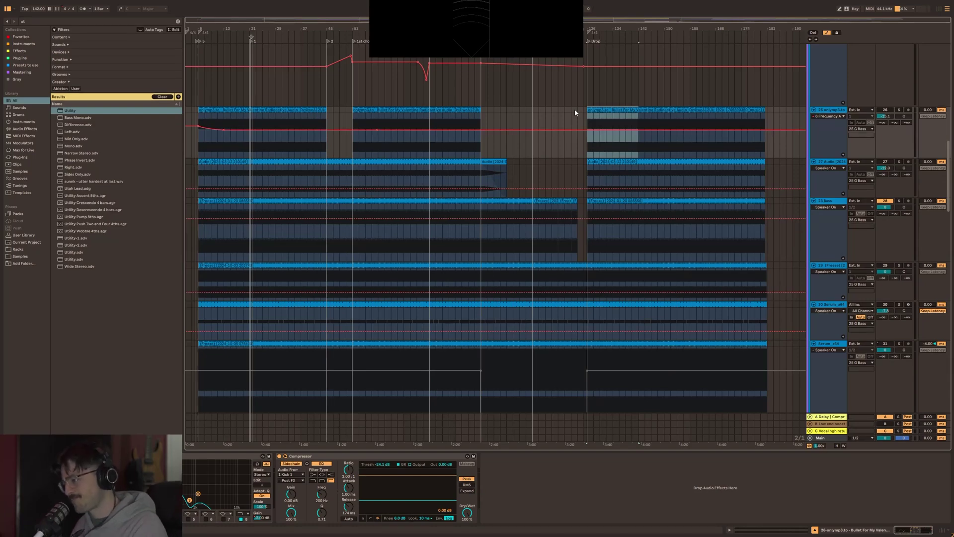
scroll(598, 348, "down", 2)
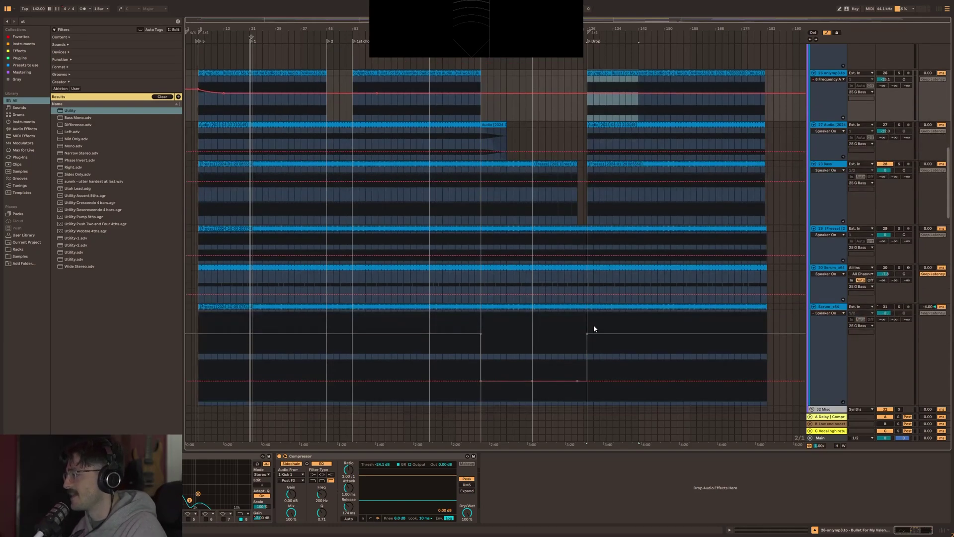
left_click(592, 325)
right_click(893, 307)
left_click(900, 320)
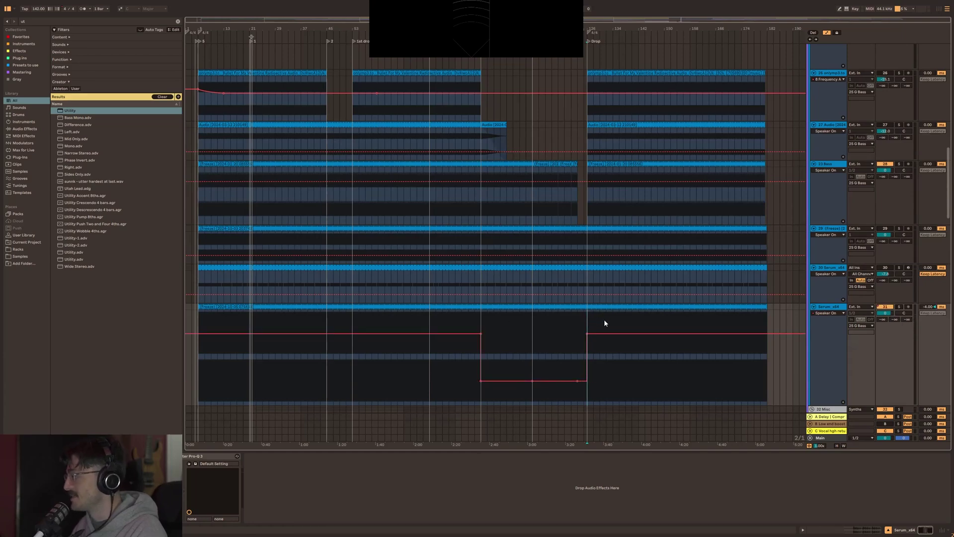
key("space")
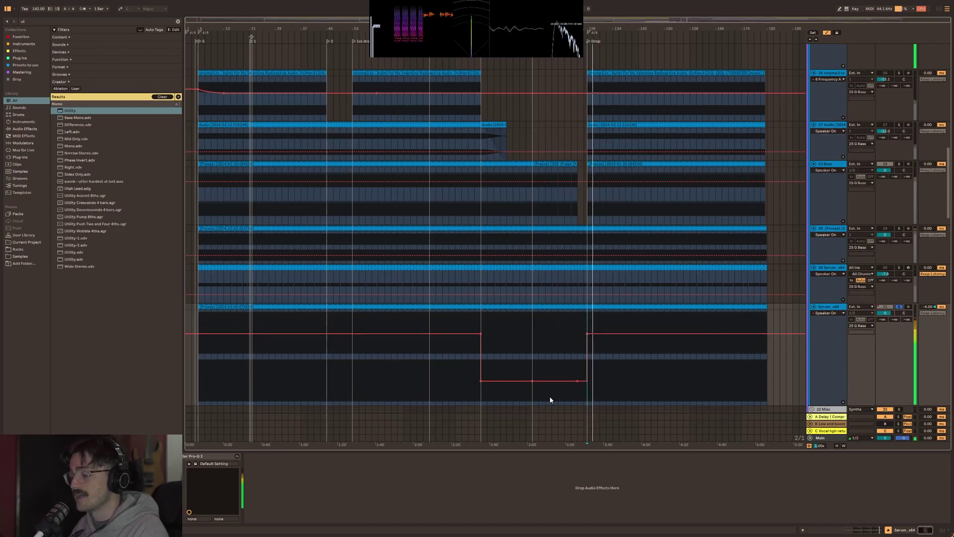
key("space")
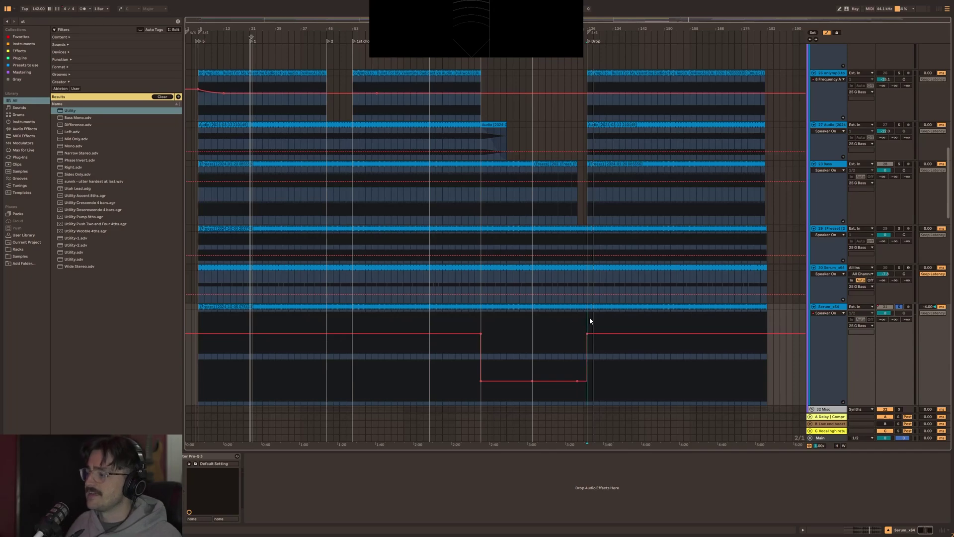
Select the opening bars on the Serum_x64 and 23 Bass tracks in turn to compare the two bass layers.
left_click_drag(262, 328, 197, 318)
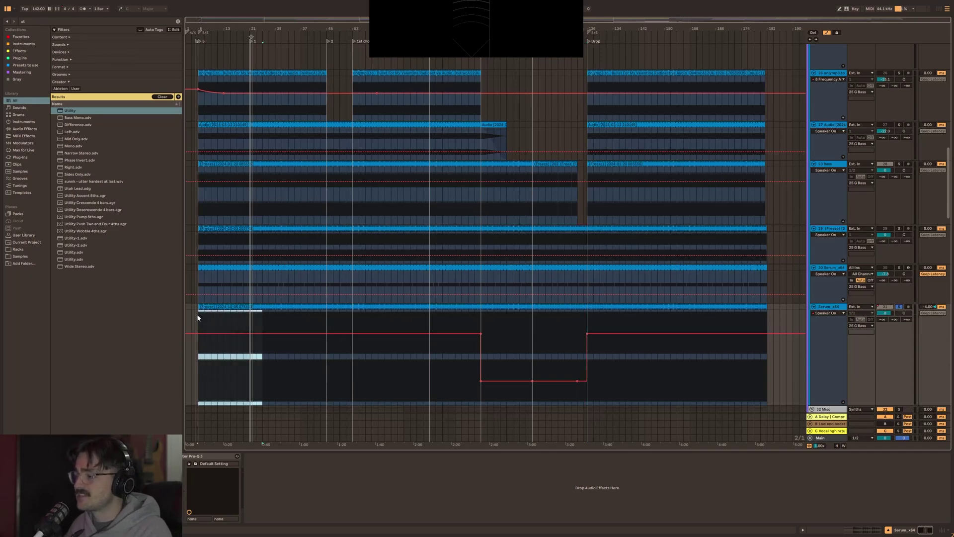
left_click_drag(203, 203, 281, 203)
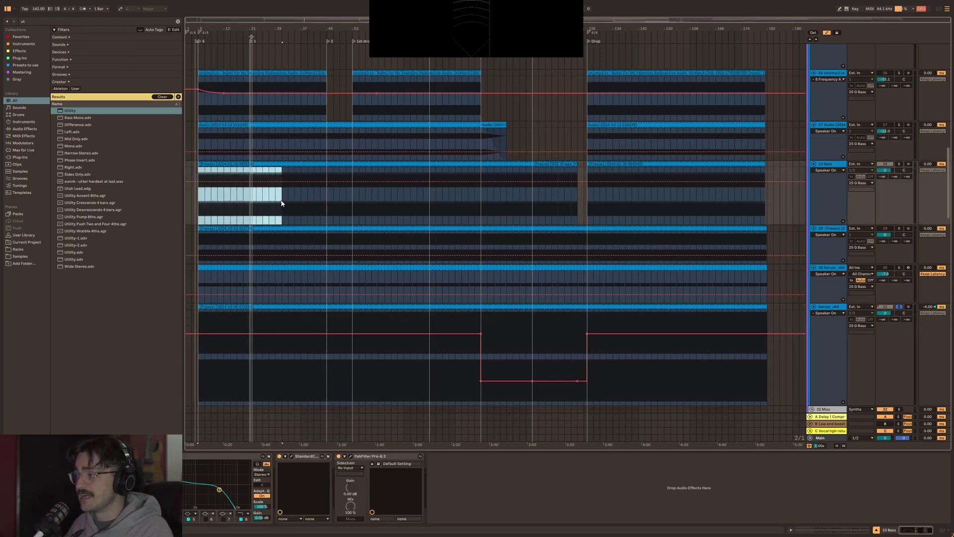
left_click(246, 348)
left_click(198, 348, "shift")
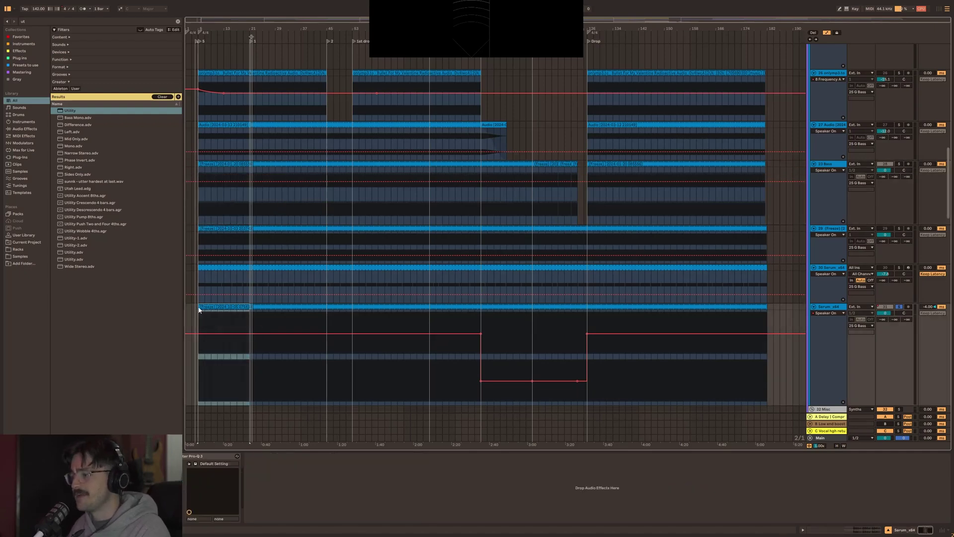
left_click_drag(247, 240, 249, 167)
left_click_drag(256, 351, 201, 310)
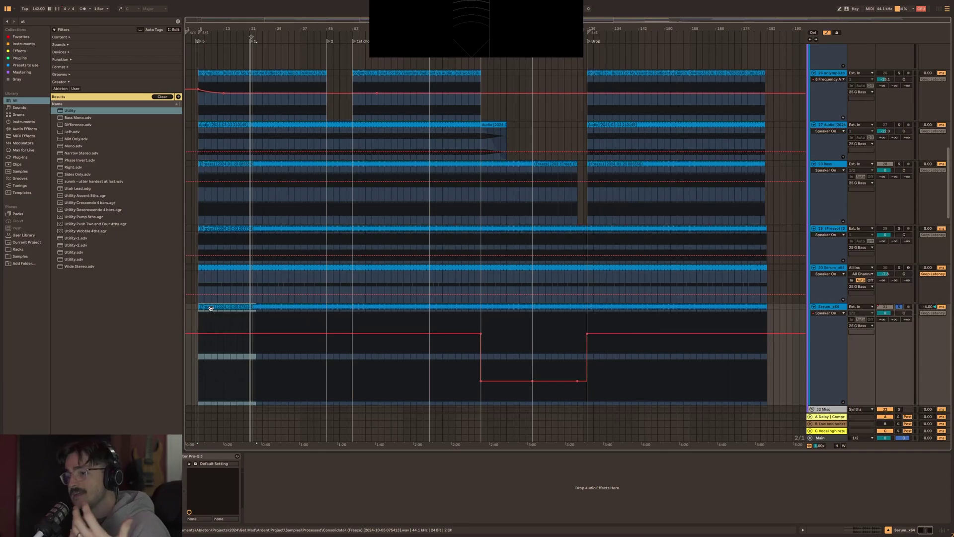
Select bars 39 and 40 of the clip on the 1 Kick Audio track and set the loop to that range.
scroll(207, 313, "up", 15)
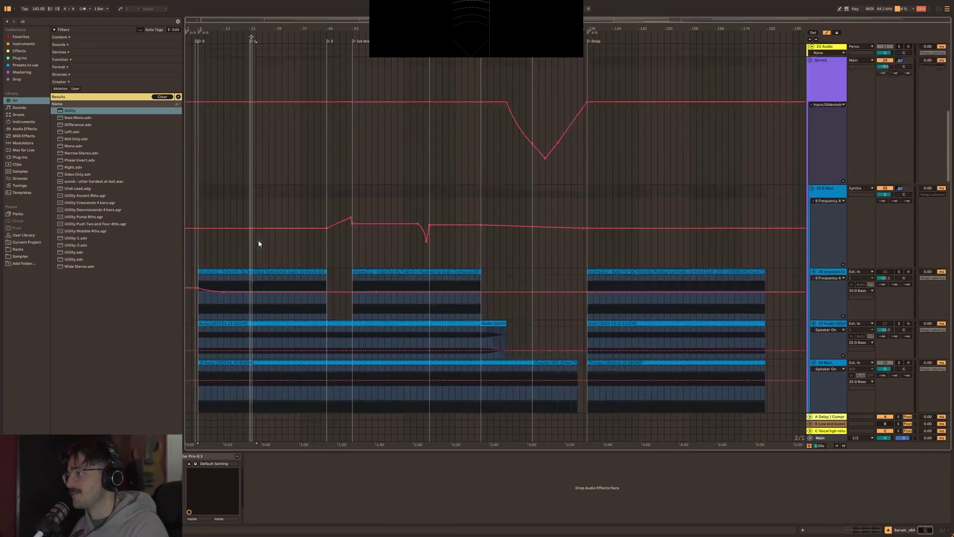
left_click(751, 97)
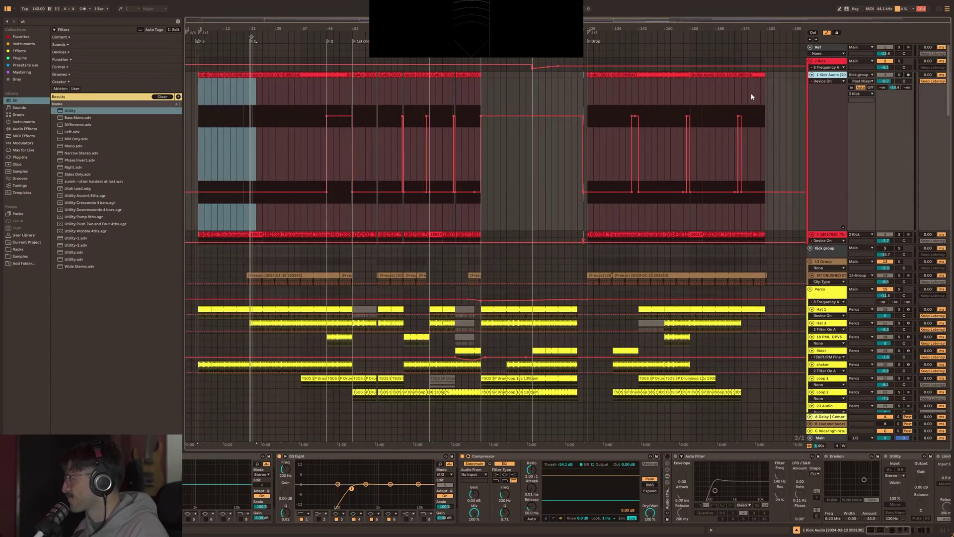
scroll(312, 96, "up", 8)
left_click_drag(254, 90, 335, 79)
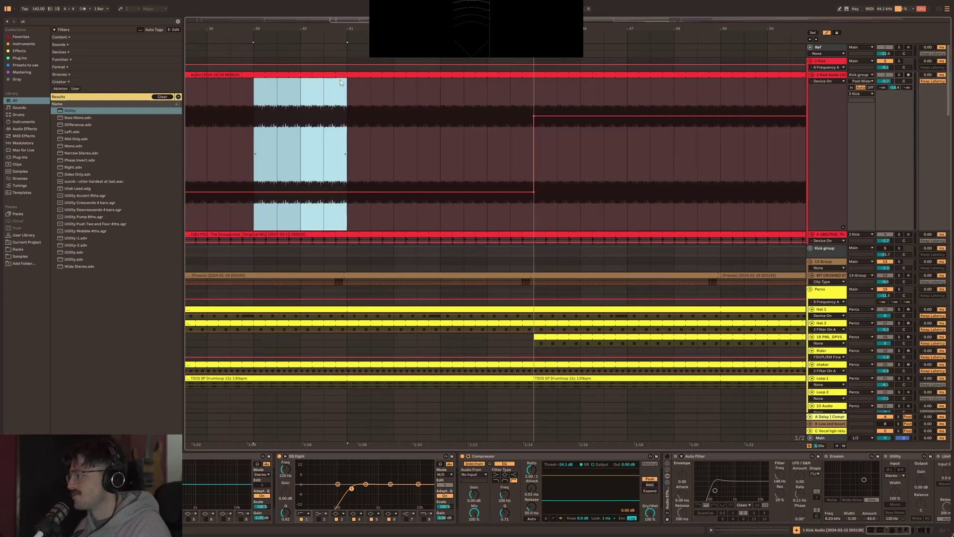
key("ctrl+l")
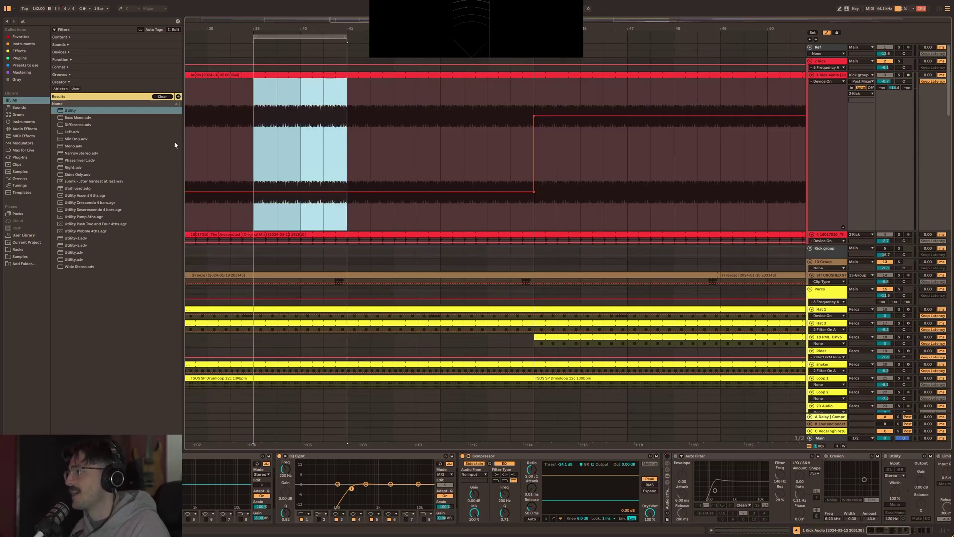
Shorten the kick selection to the first two beats of bar 39 and set the loop to match.
scroll(269, 130, "up", 4)
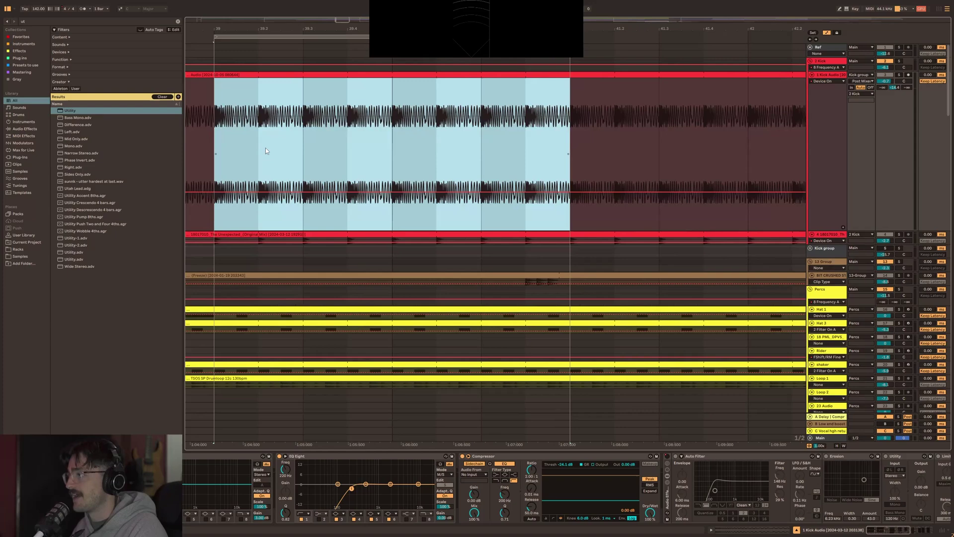
left_click(381, 110, "shift")
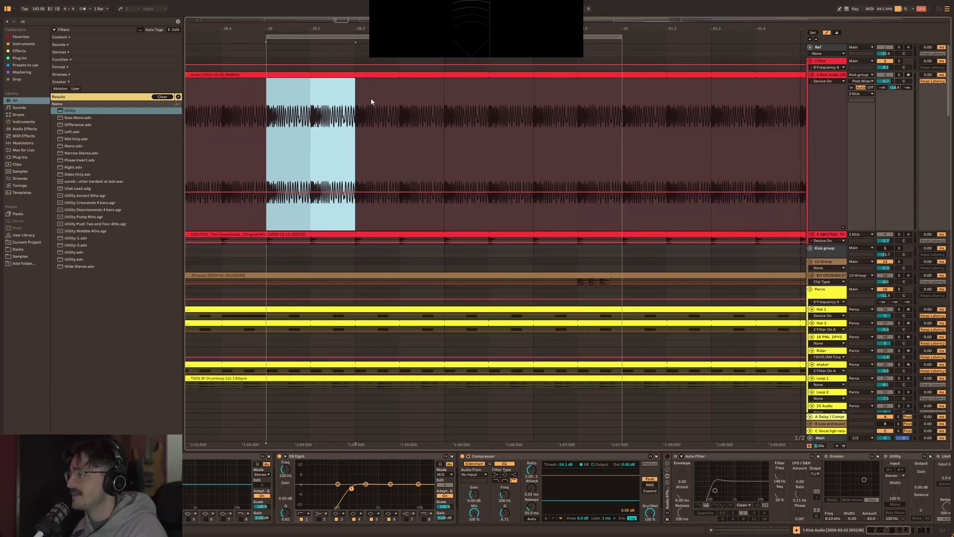
key("ctrl+l")
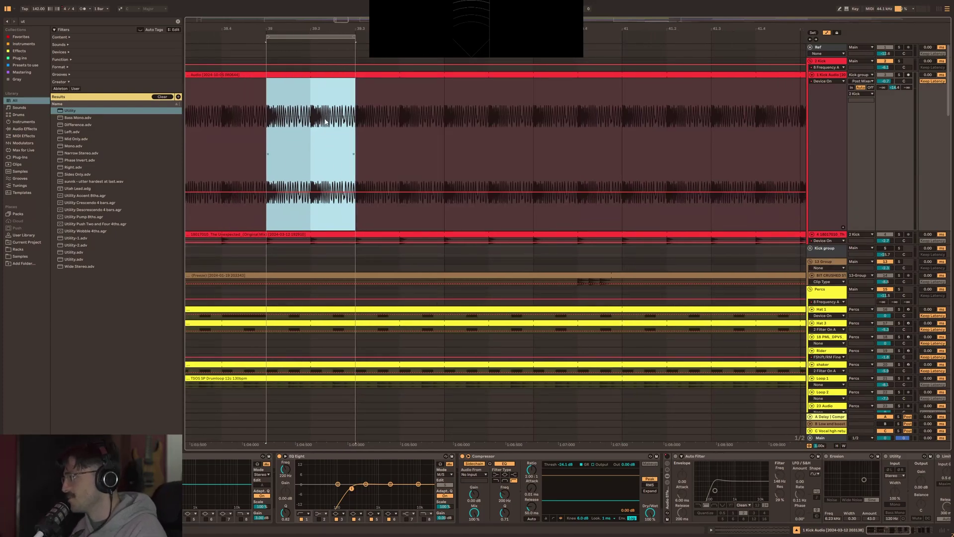
Split the kick clip at 39.2 and 39.3 and try a fade-out over the end of that one-beat slice.
scroll(325, 121, "up", 3)
left_click(272, 100)
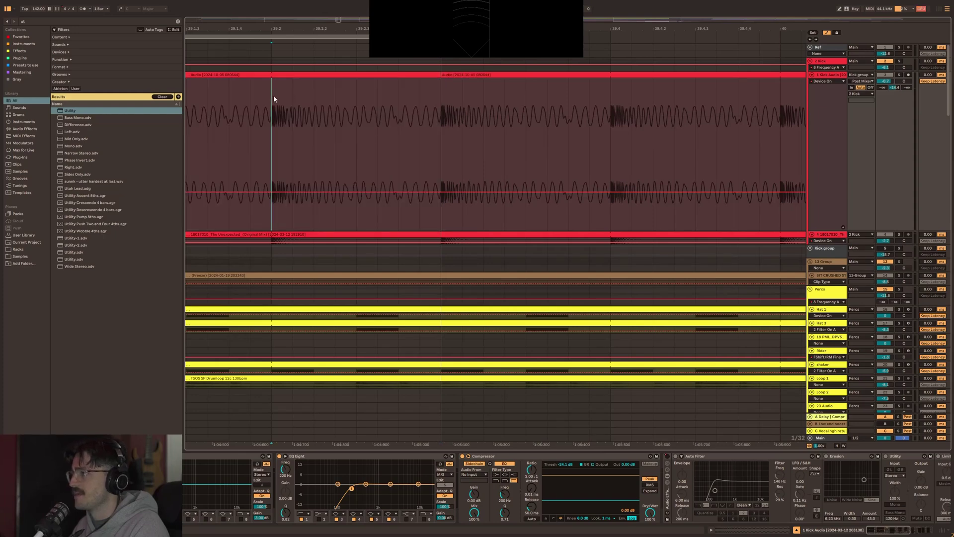
key("ctrl+e")
mouse_move(439, 78)
left_mouse_down()
mouse_move(324, 79)
mouse_move(401, 97)
left_mouse_up()
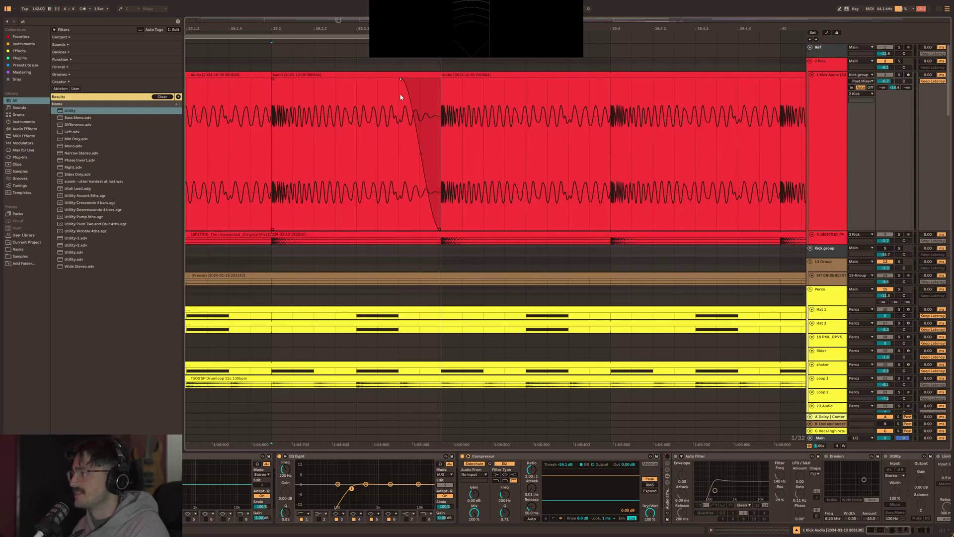
Examine the kick waveform closely around the cut at 39.3, where the tail meets the next transient.
scroll(418, 93, "up", 6)
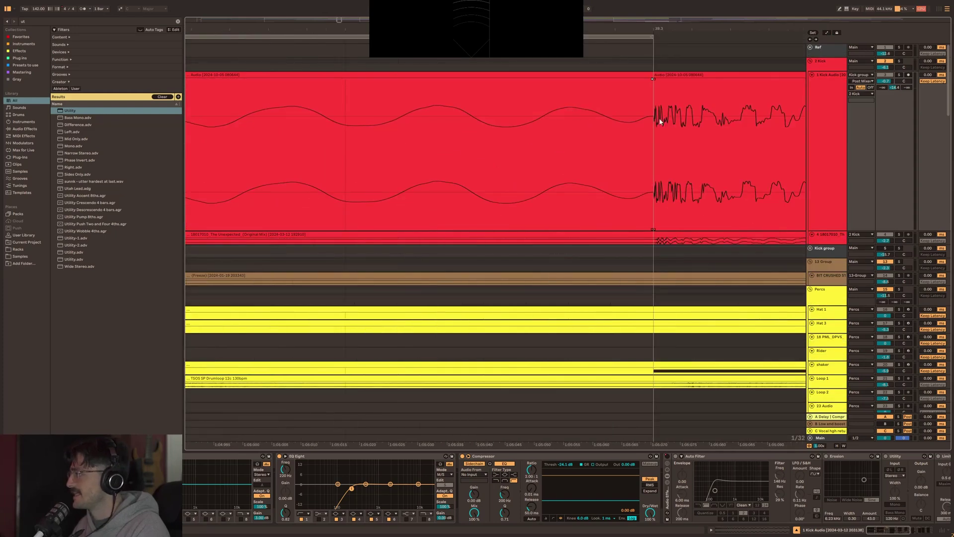
scroll(659, 122, "up", 5)
scroll(633, 120, "down", 5)
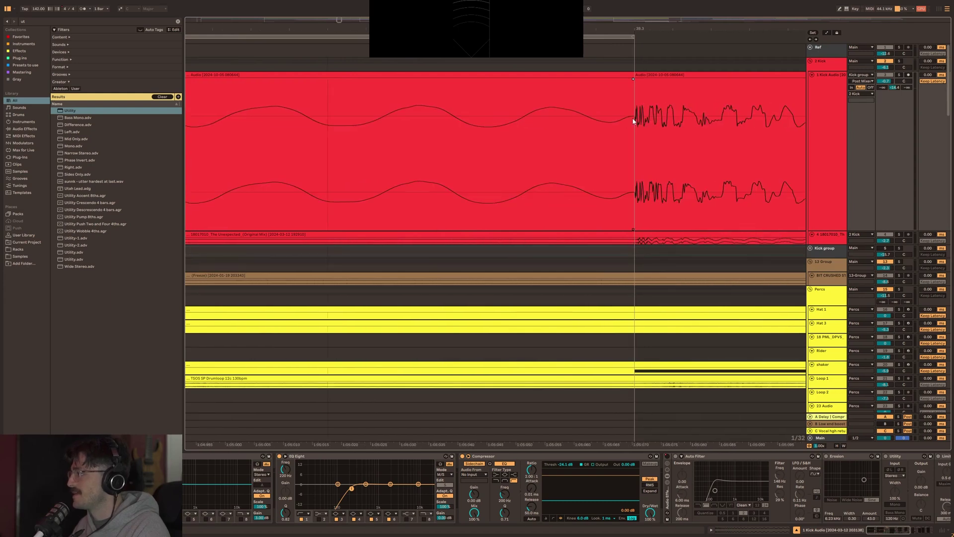
Narrow the grid to 1/2048 and split the kick tail at two points just before 39.3.
key("ctrl+1")
key("ctrl+1")
key("ctrl+1")
key("ctrl+1")
key("ctrl+1")
key("ctrl+1")
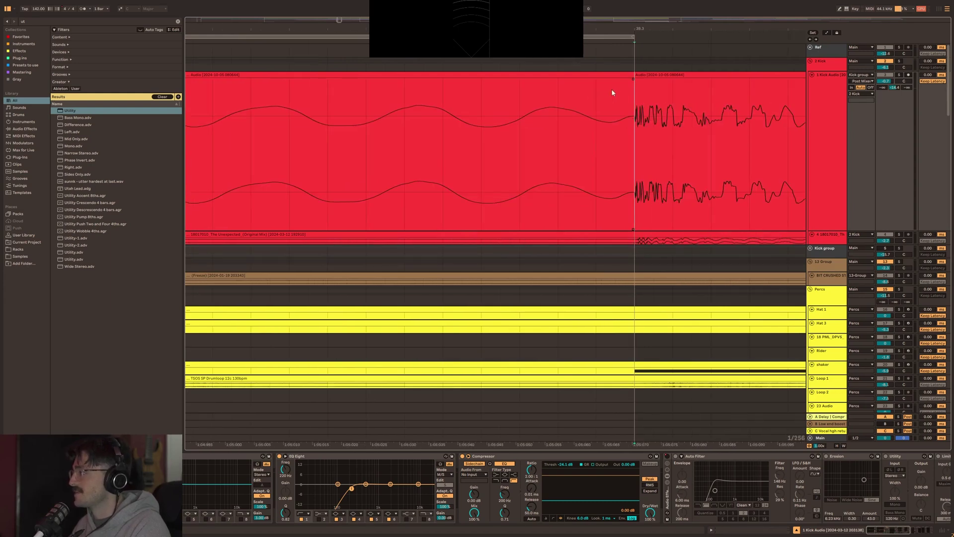
left_click(550, 82)
key("ctrl+e")
left_click(510, 89)
key("ctrl+e")
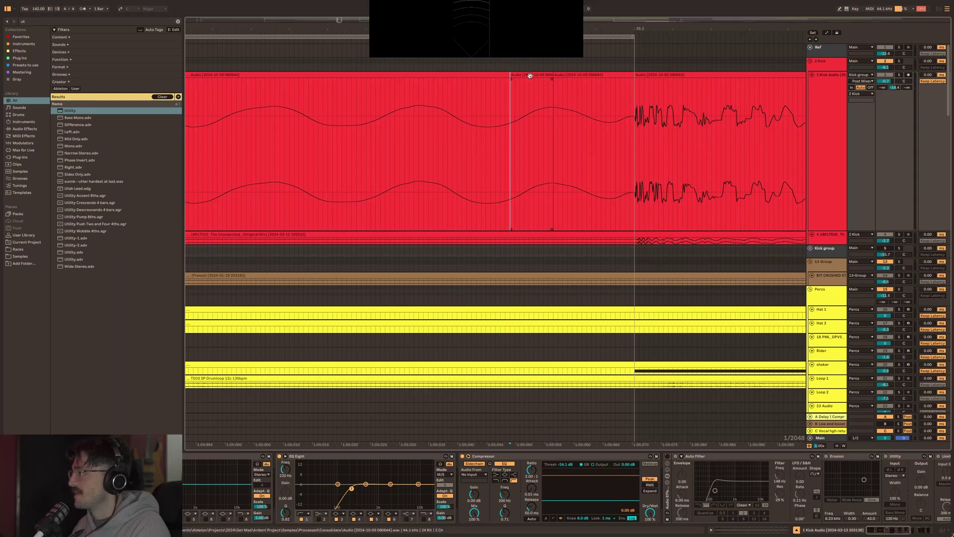
Try moving the small kick tail slice up to the 39.3 cut and extending the preceding clip over it to 39.3.
left_click_drag(528, 74, 606, 82)
key("ctrl+z")
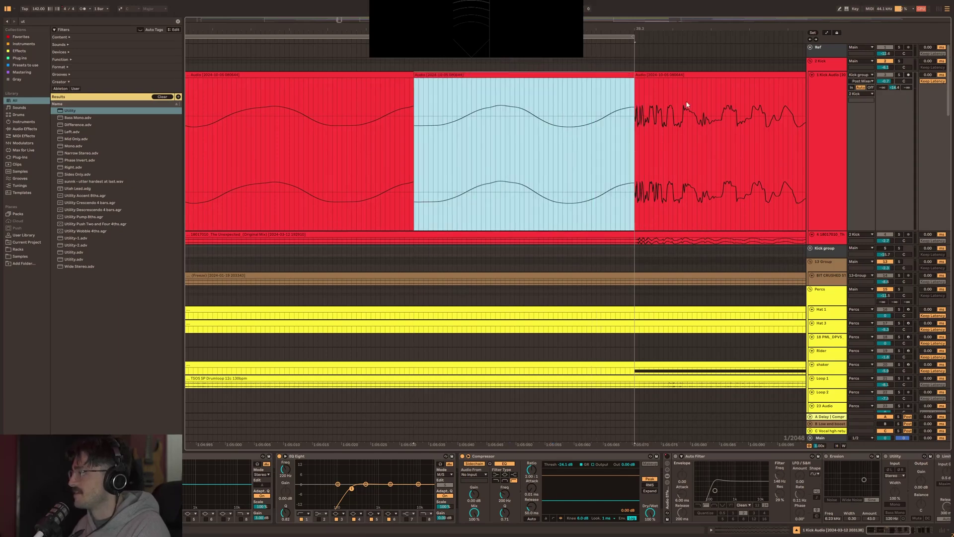
left_click(629, 81)
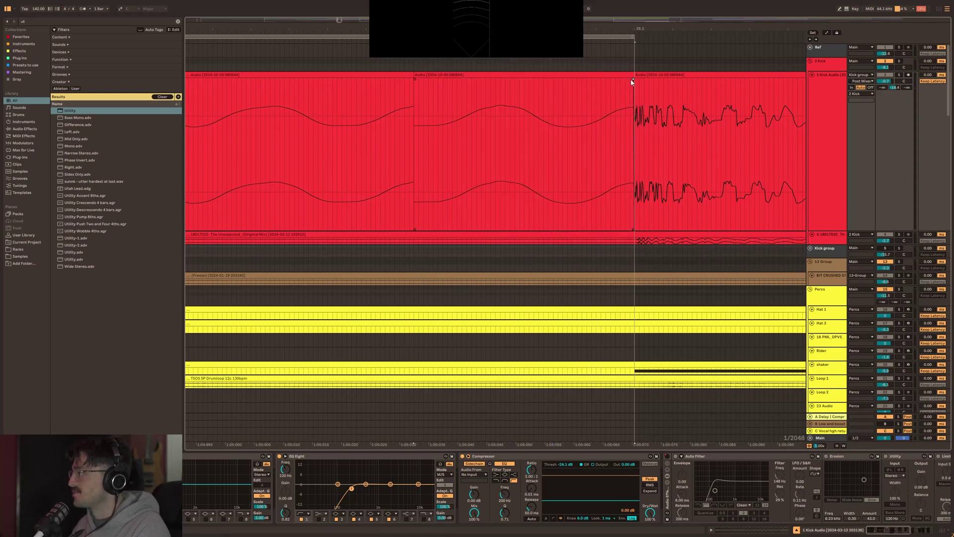
scroll(646, 107, "up", 5)
left_click_drag(493, 79, 516, 77)
scroll(512, 79, "down", 6)
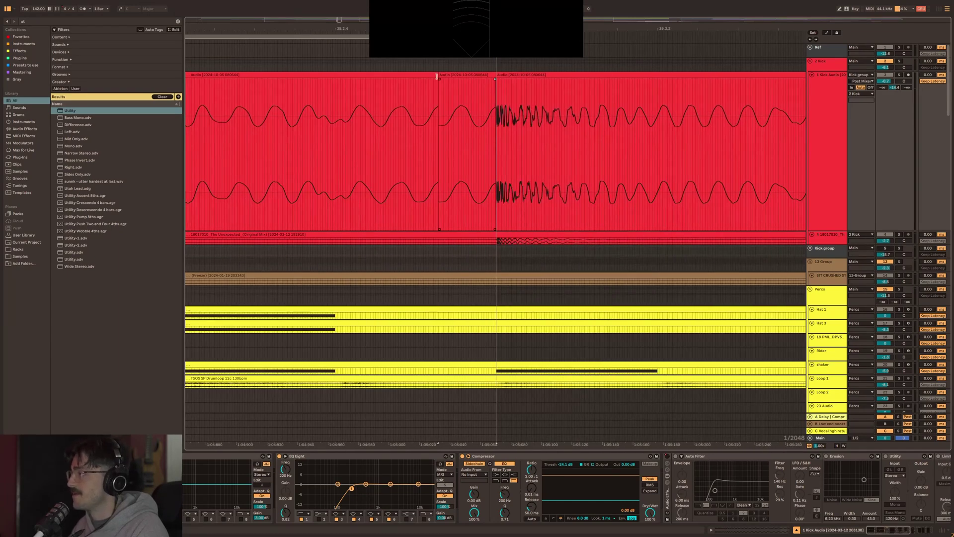
left_click_drag(439, 75, 494, 75)
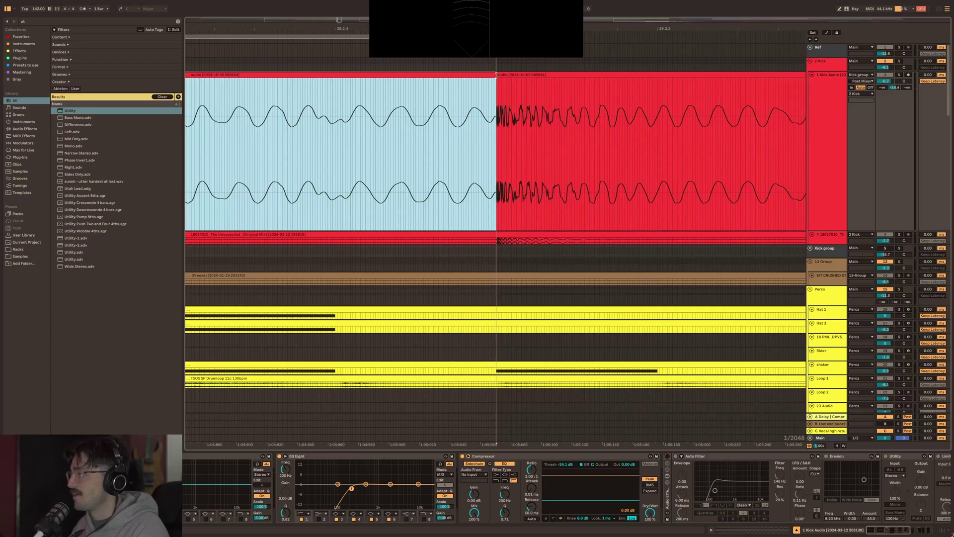
scroll(502, 132, "up", 8)
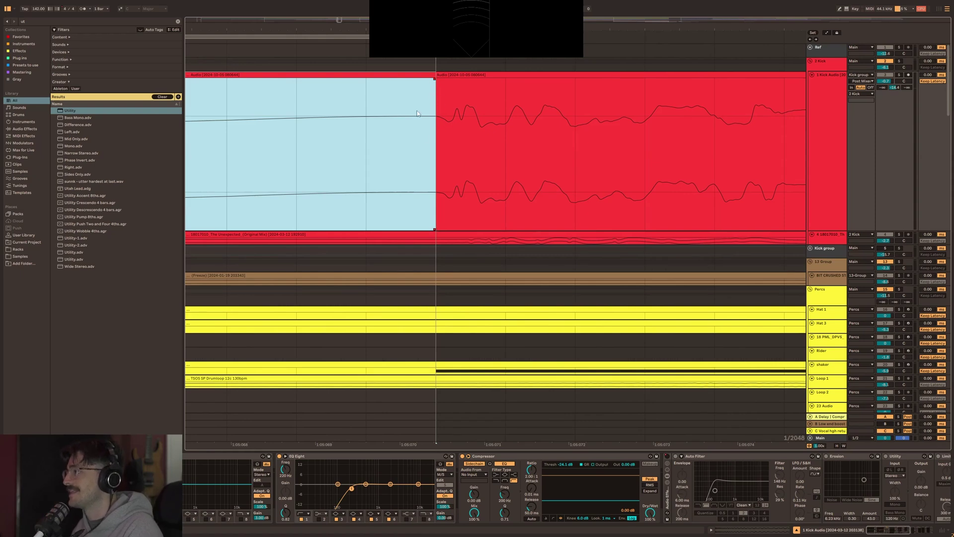
Try splitting the kick just after 39.3, moving that part back to 39.3 and giving it a very short fade-in.
scroll(418, 113, "down", 8)
scroll(405, 109, "up", 6)
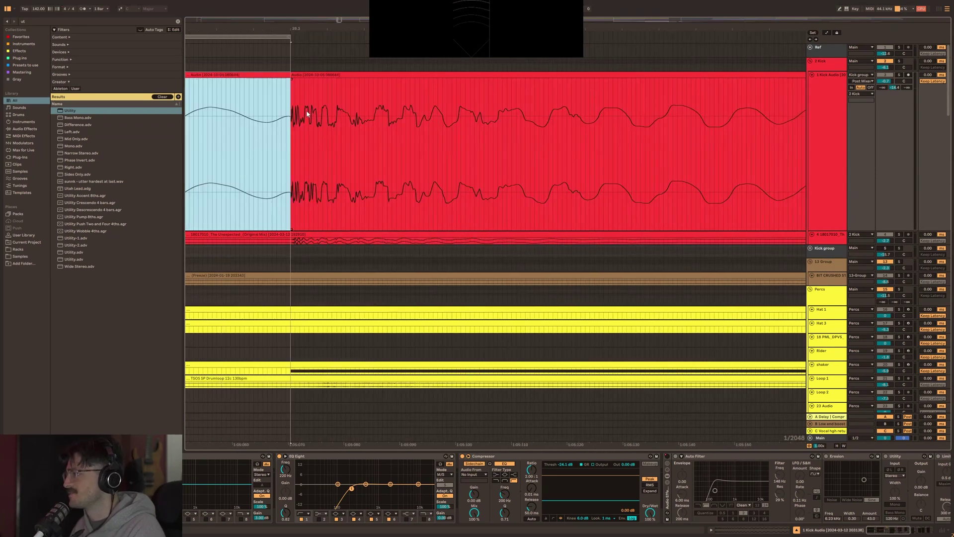
scroll(303, 110, "up", 3)
scroll(308, 93, "left", 3)
left_click(362, 83)
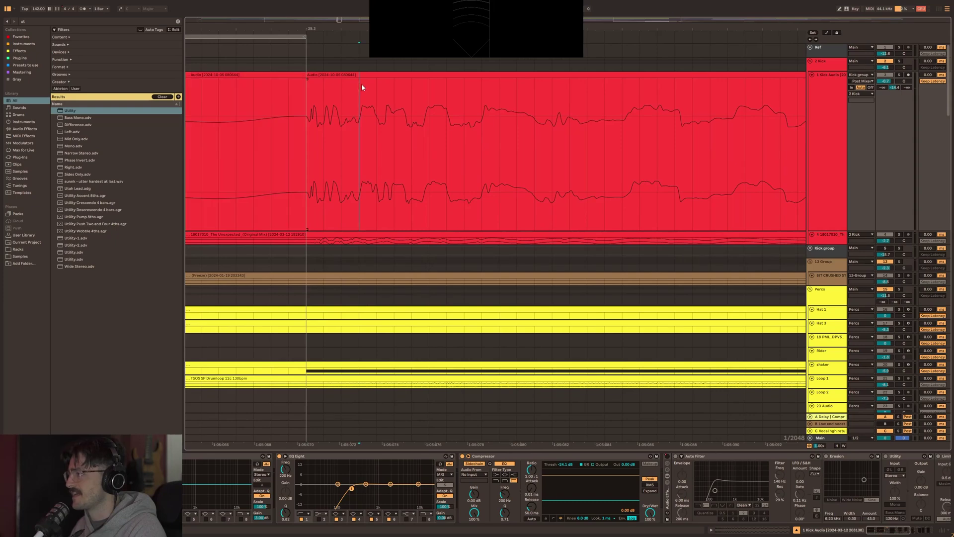
key("ctrl+e")
mouse_move(369, 76)
left_mouse_down()
mouse_move(326, 83)
mouse_move(299, 133)
left_mouse_up()
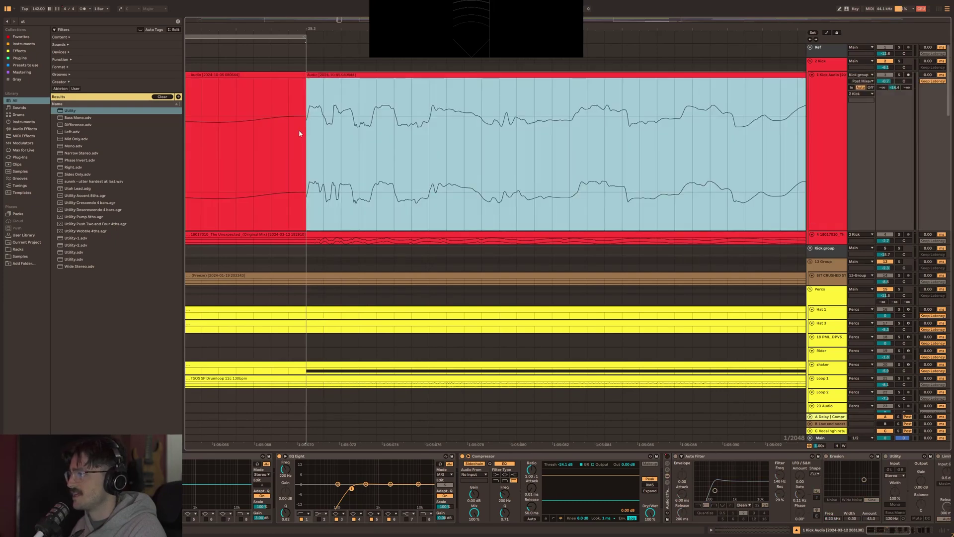
left_click(304, 79)
scroll(298, 104, "up", 3)
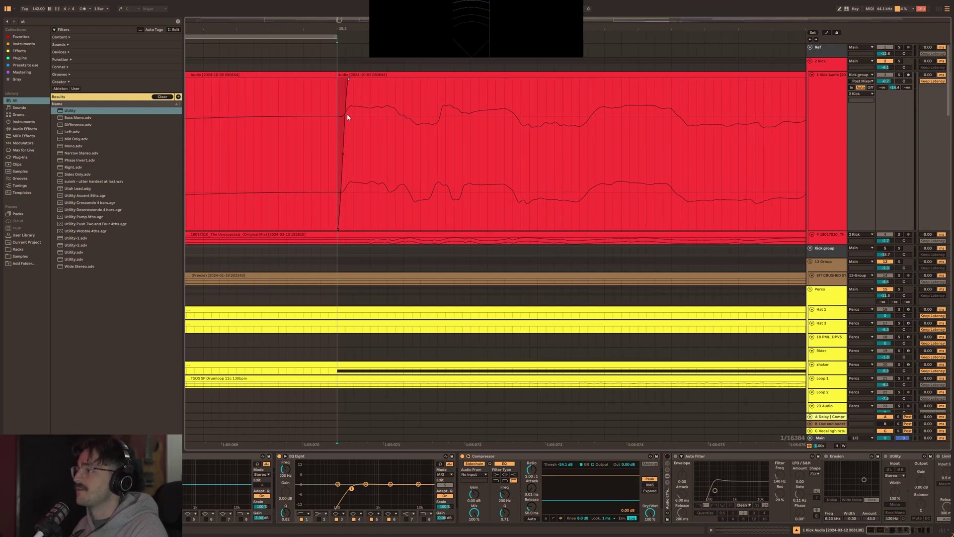
Undo the cuts and fades made on the kick clip around 39.2 and 39.3.
scroll(328, 98, "down", 10)
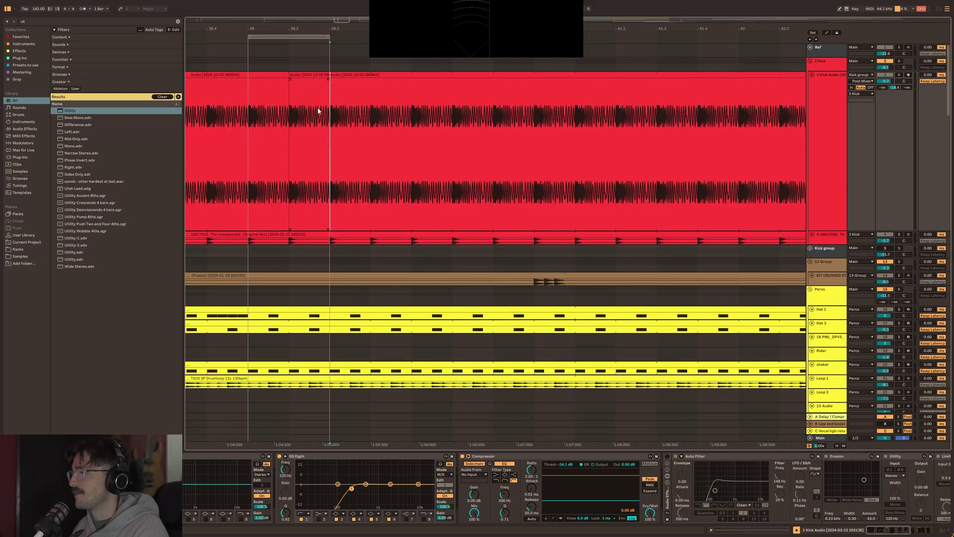
left_click(314, 111)
key("ctrl+z")
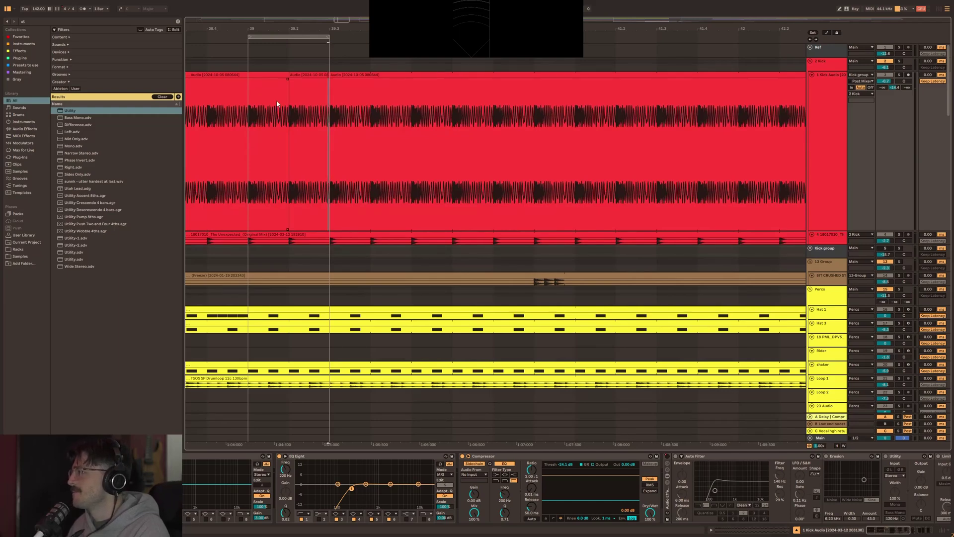
left_click_drag(255, 98, 330, 98)
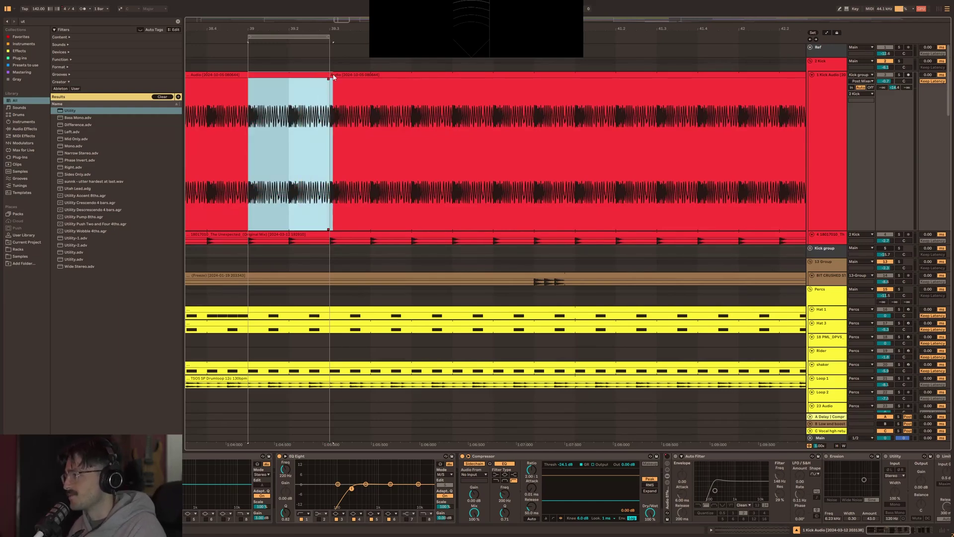
scroll(290, 97, "up", 5)
left_click(446, 97)
scroll(391, 97, "down", 3)
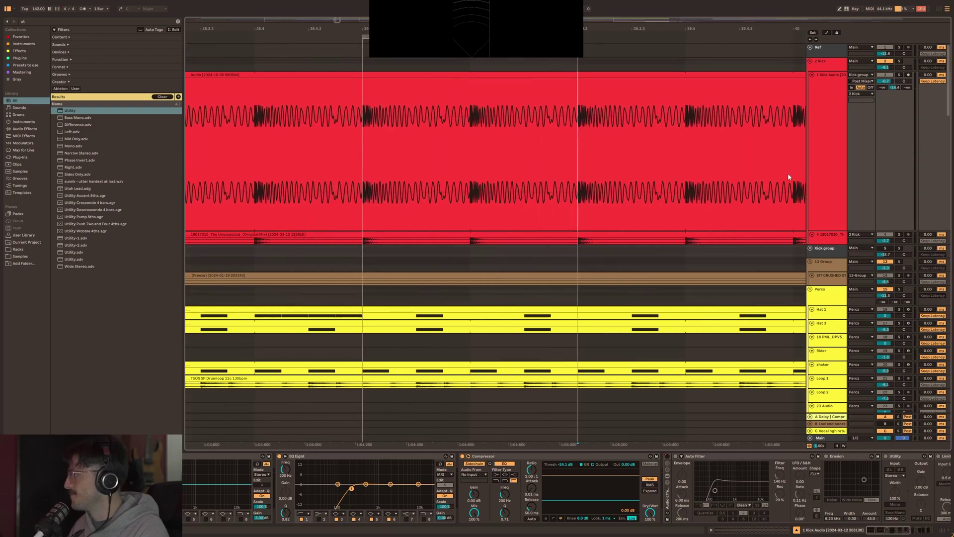
Select a short stretch of the 1 Kick Audio clip starting at bar 39.
left_click(826, 149)
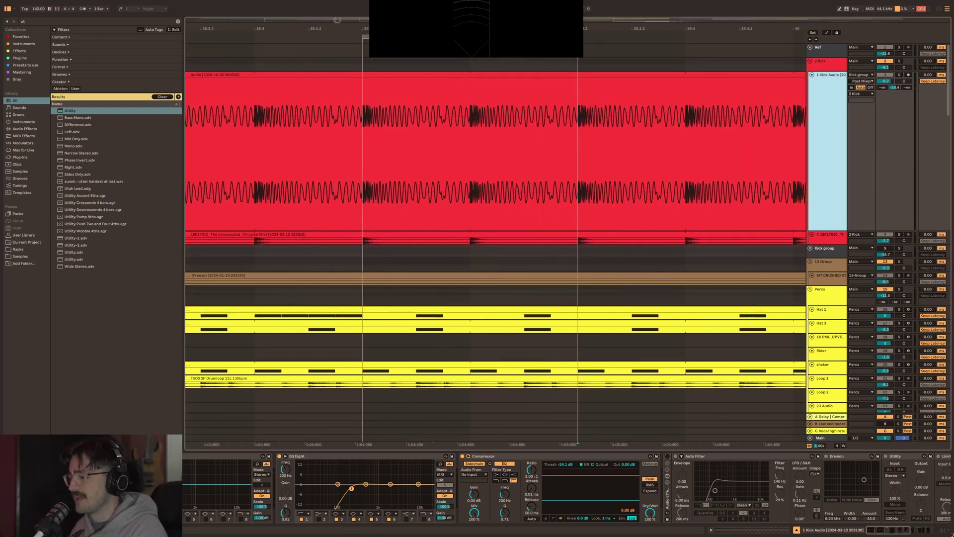
left_click(183, 494)
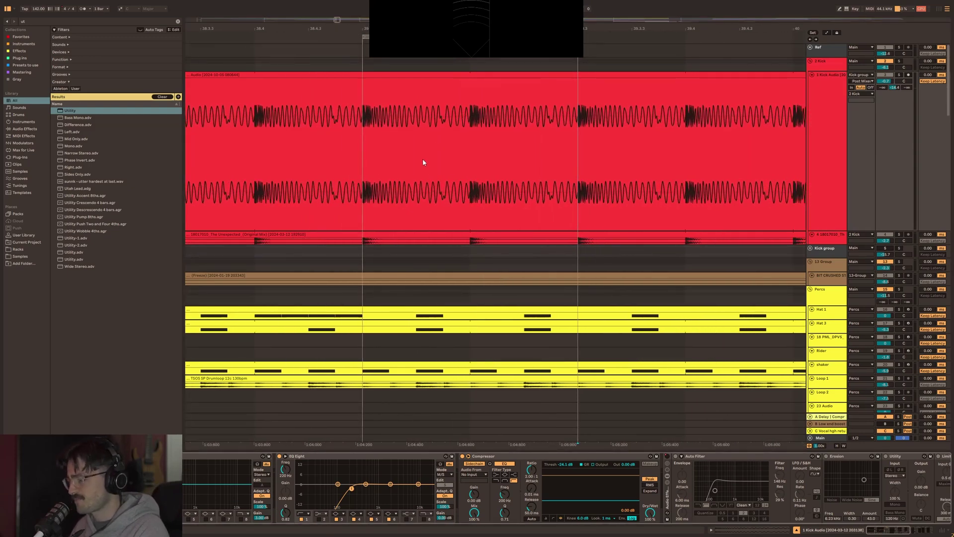
left_click_drag(372, 79, 577, 77)
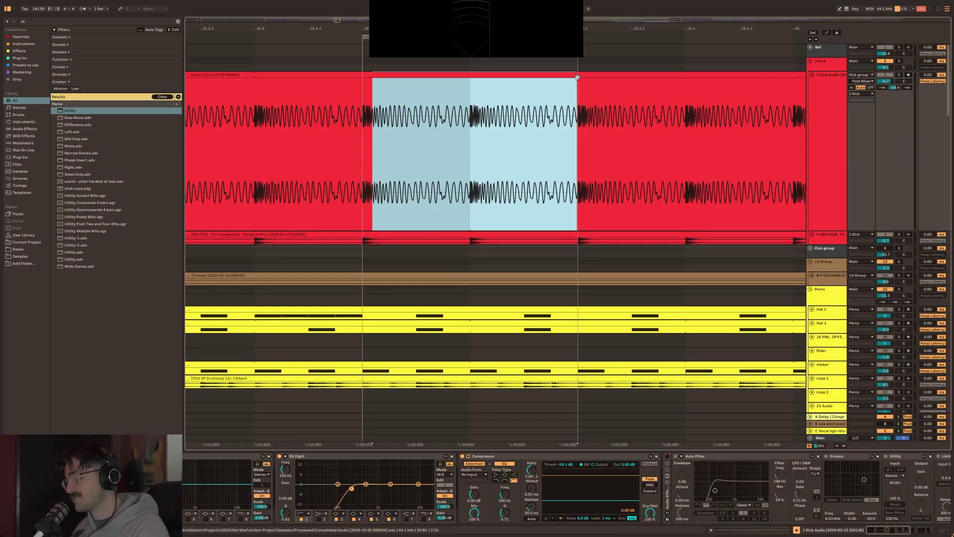
left_click(399, 154)
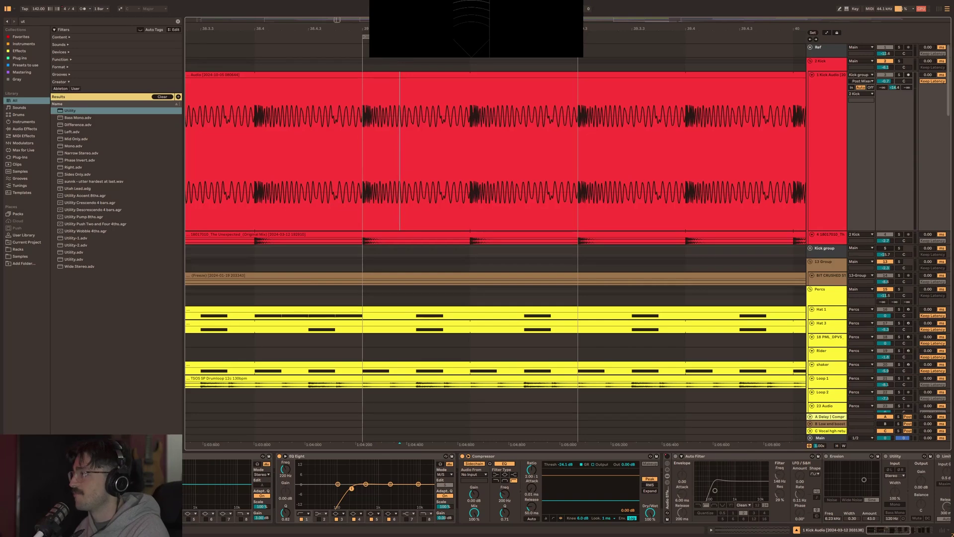
scroll(456, 120, "down", 4)
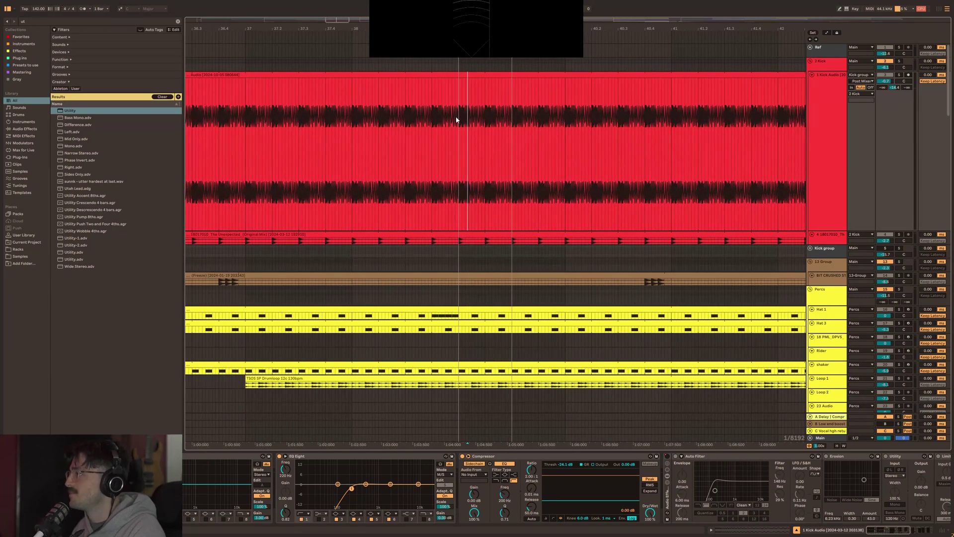
left_click_drag(458, 120, 491, 94)
Switch the channel edited in the EQ Eight's M/S mode and audition the soloed kick from just before bar 39.
left_click(220, 498)
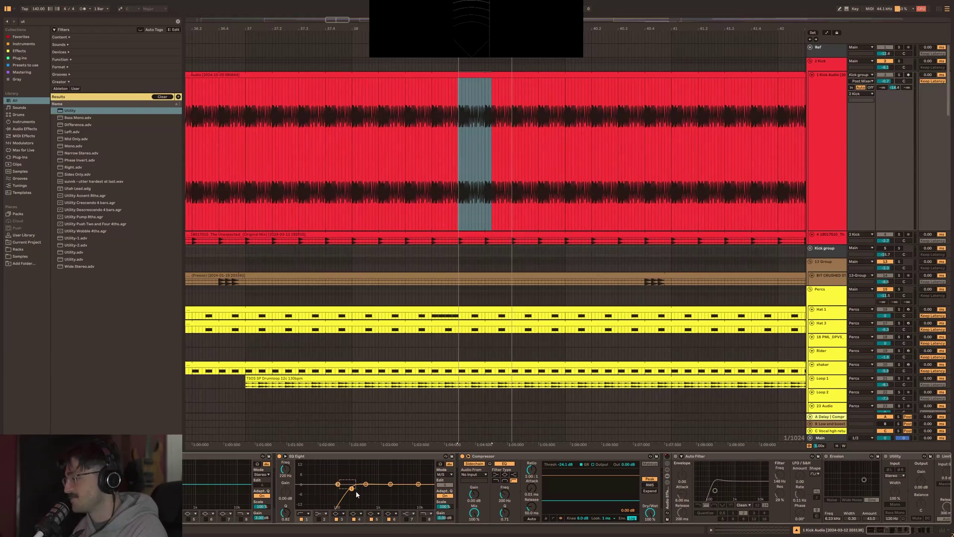
left_click(445, 484)
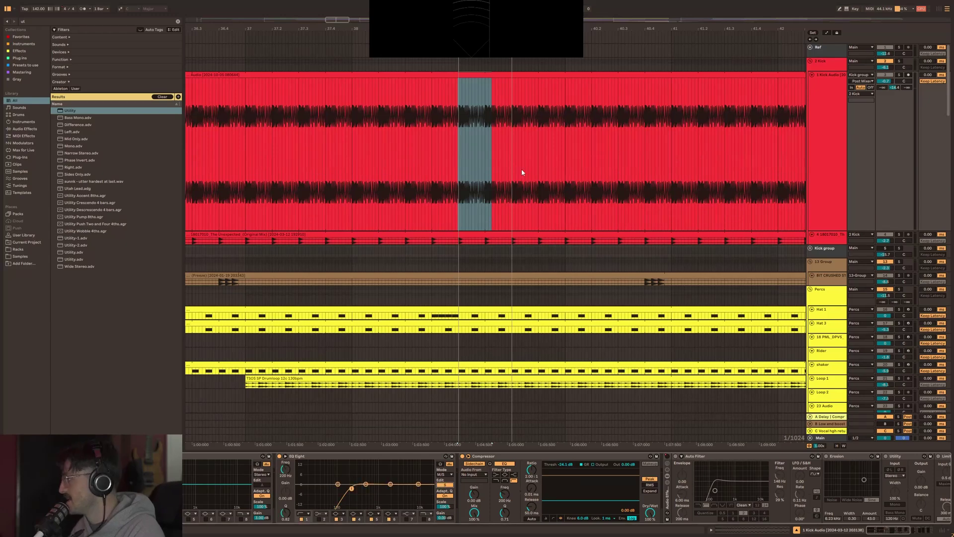
right_click(443, 153)
left_click(457, 125)
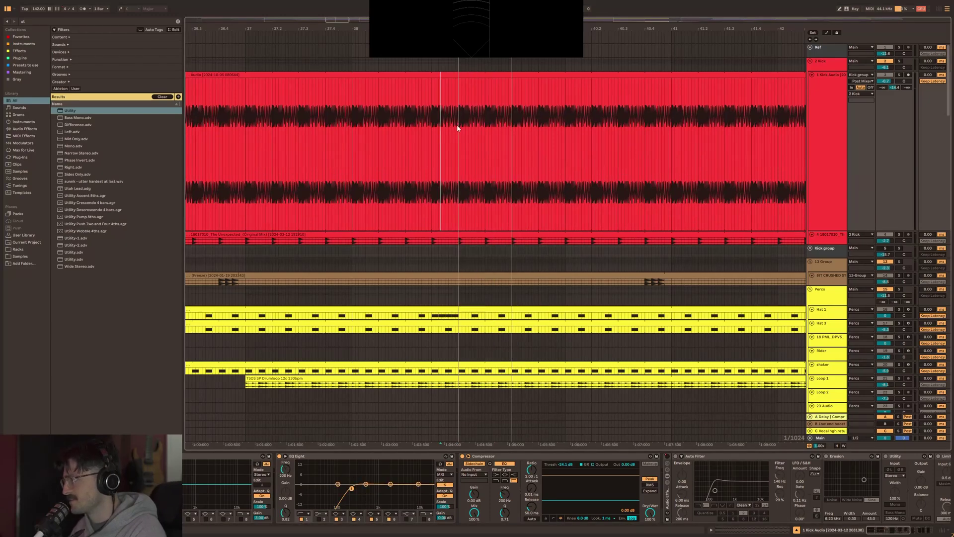
key("space")
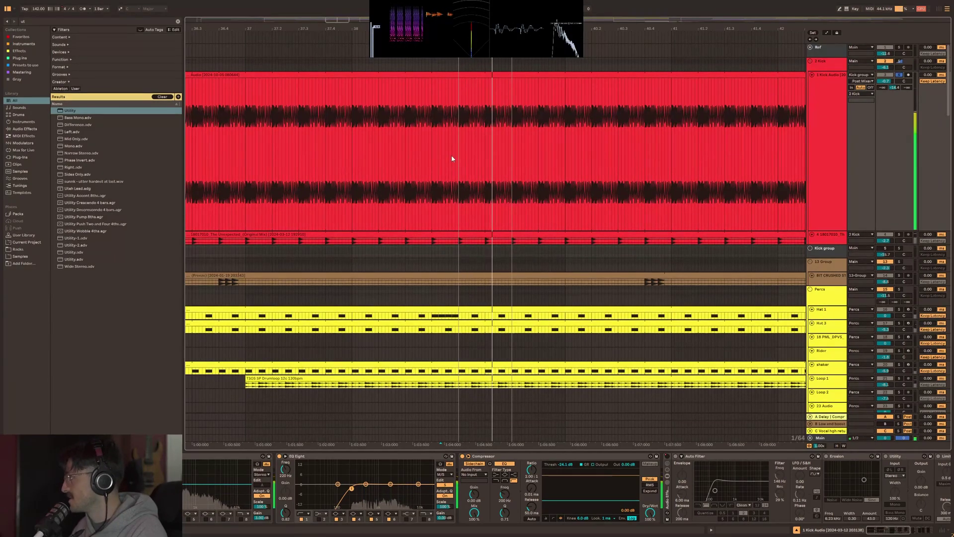
left_click(423, 456)
key("space")
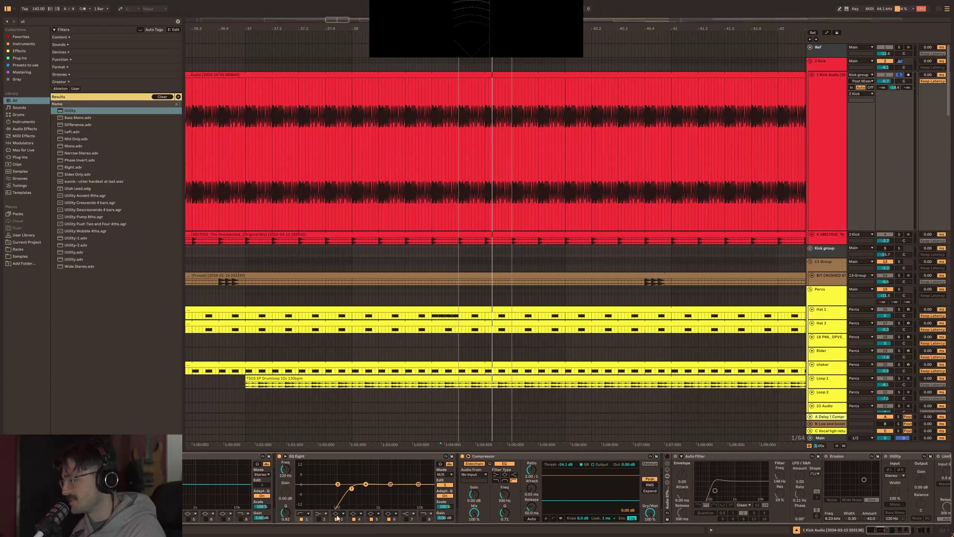
Expand the EQ Eight's curve display and collapse the EQ Eight and Compressor devices in the kick's chain.
left_click_drag(355, 491, 349, 491)
double_click(428, 460)
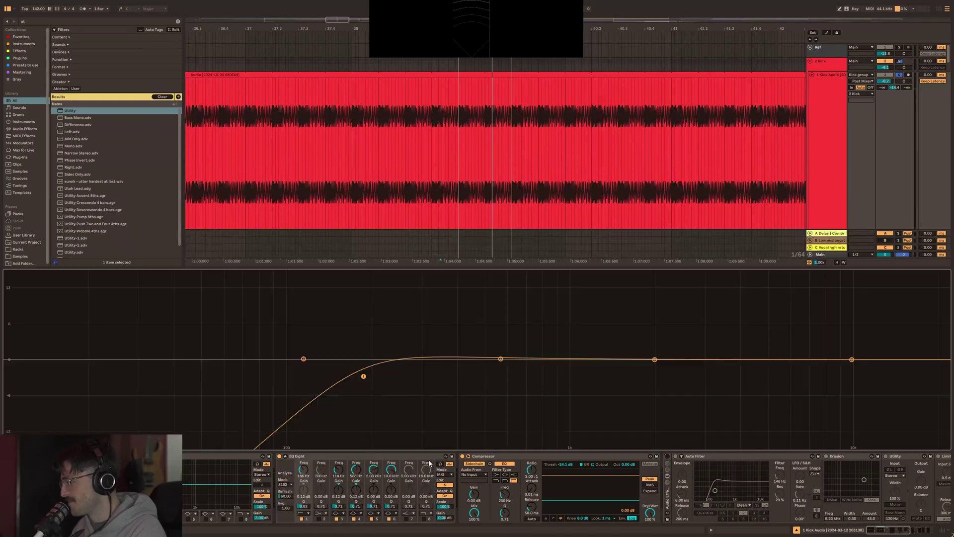
double_click(427, 457)
double_click(415, 457)
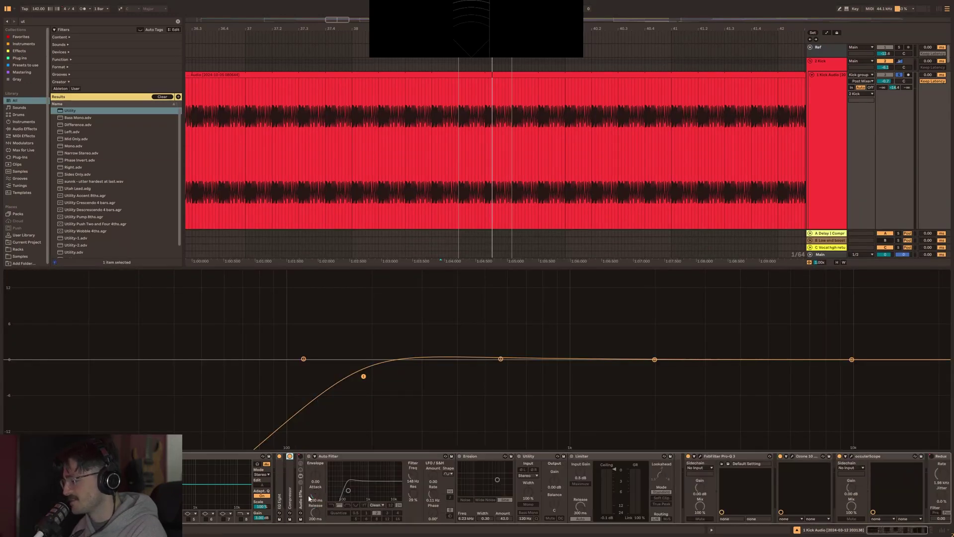
Select the kick's audio effect rack and show its Device On automation across the arrangement.
left_click(307, 499, "shift")
key("a")
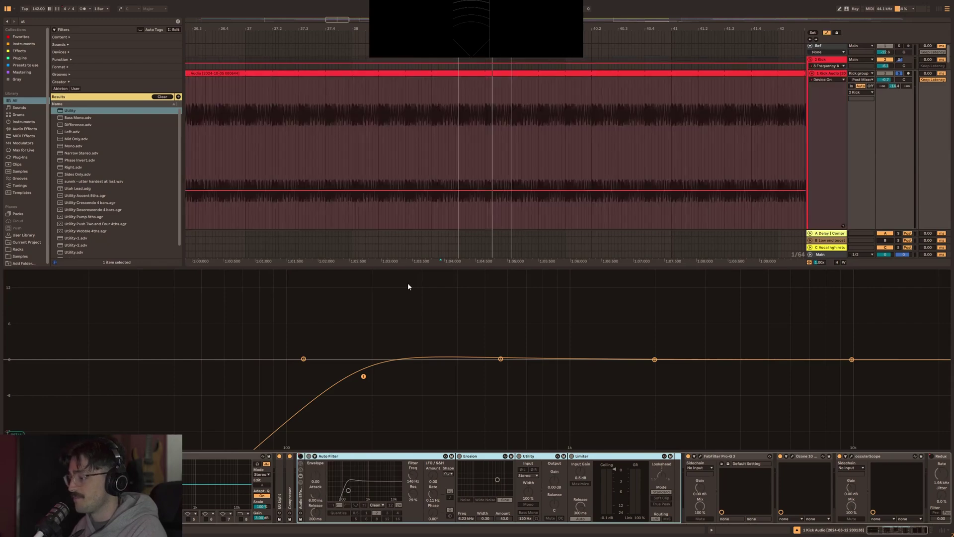
key("w")
scroll(328, 103, "up", 10)
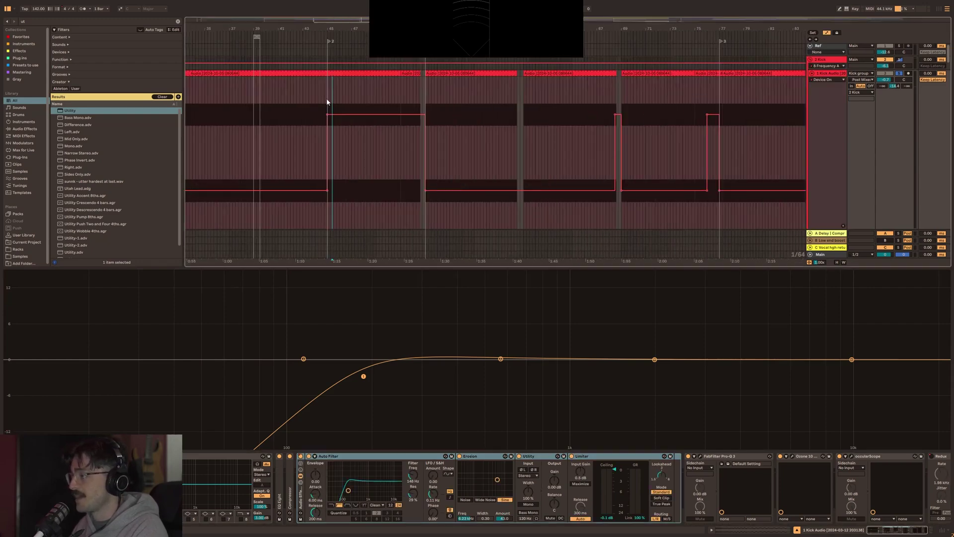
Audition the kick from bar 45, where the rack's automation switches on, and raise the Auto Filter frequency to 177 Hz.
left_click(298, 104)
key("space")
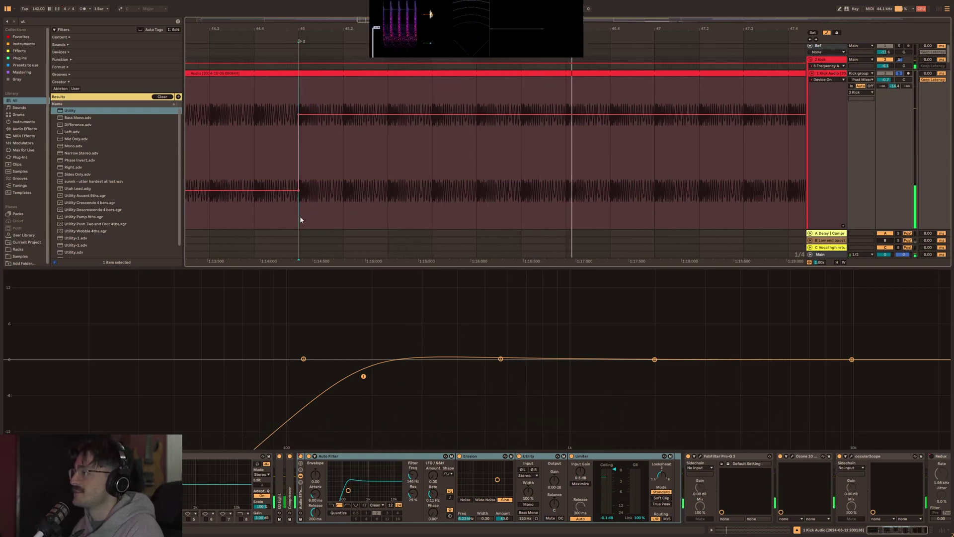
left_click_drag(300, 219, 470, 169)
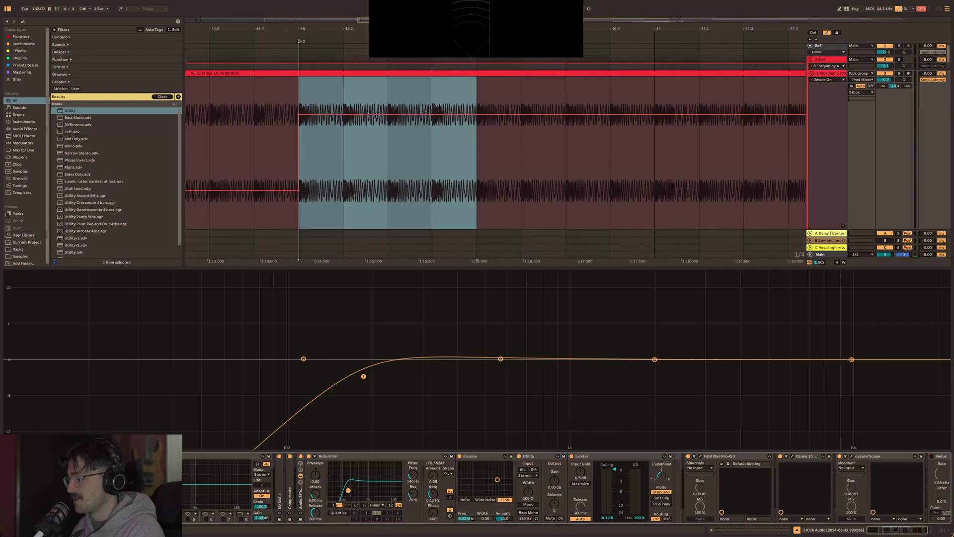
key("space")
mouse_move(351, 495)
left_mouse_down()
mouse_move(376, 490)
mouse_move(350, 489)
left_mouse_up()
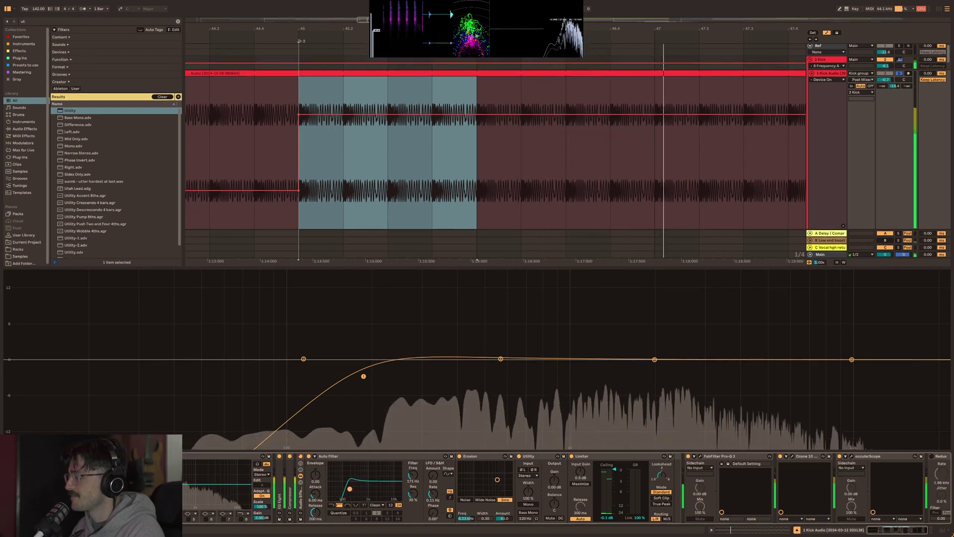
Compare the kick with the rack's Erosion effect switched off and back on during playback.
left_click(459, 456)
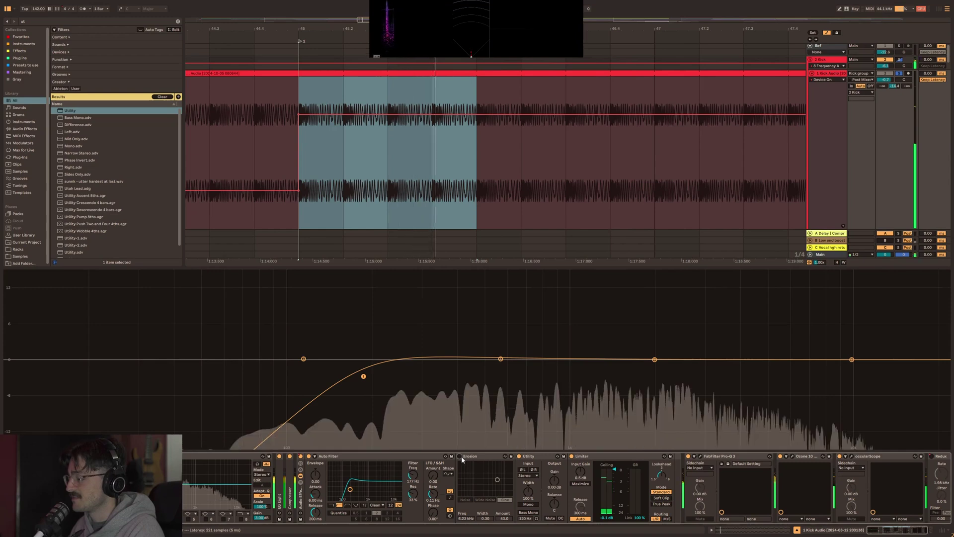
left_click(460, 455)
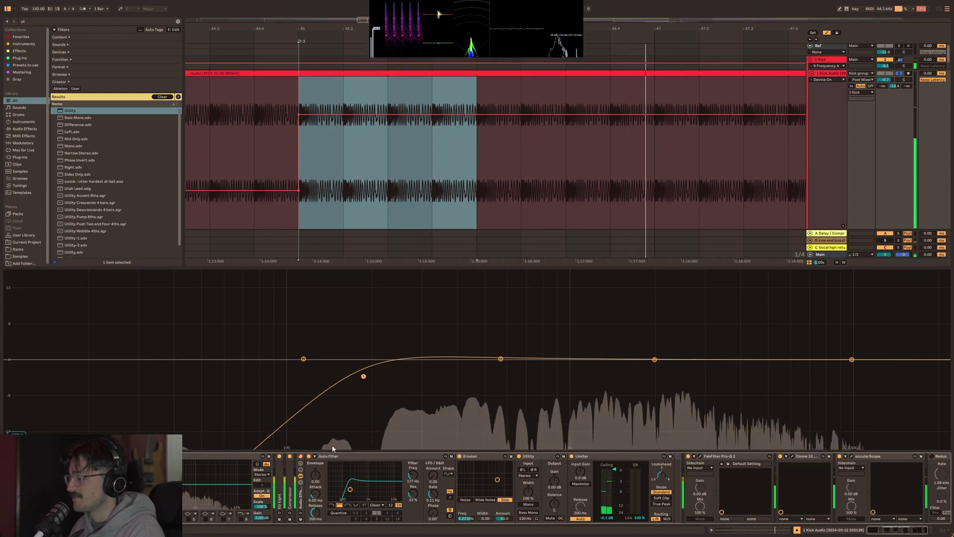
key("0")
key("0")
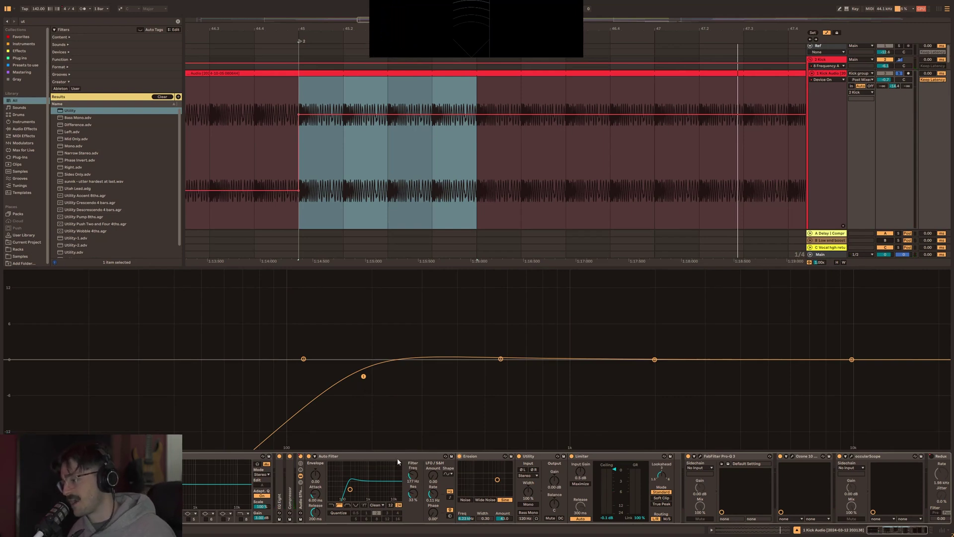
Collapse the Erosion and Utility devices in the kick's effect rack and select the Limiter.
left_click_drag(407, 260, 406, 241)
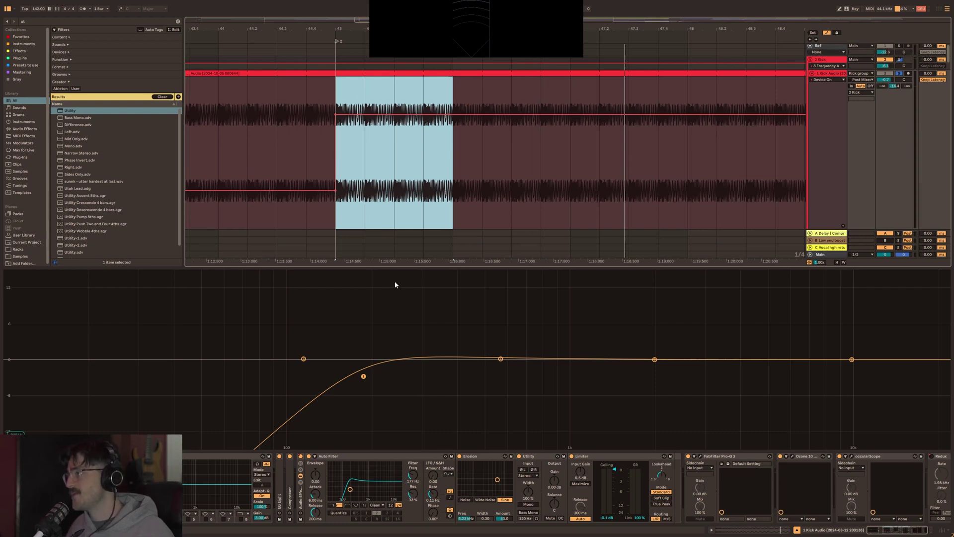
double_click(481, 455)
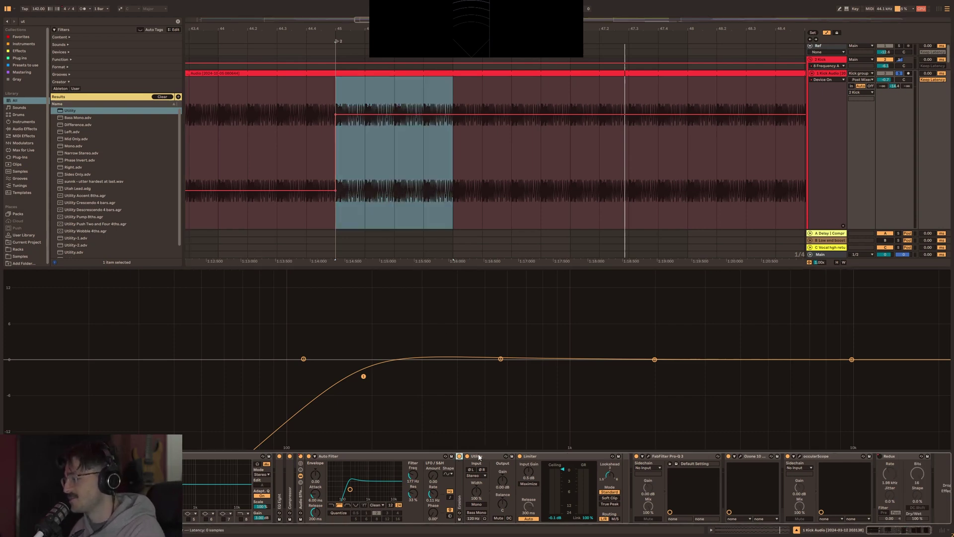
double_click(477, 455)
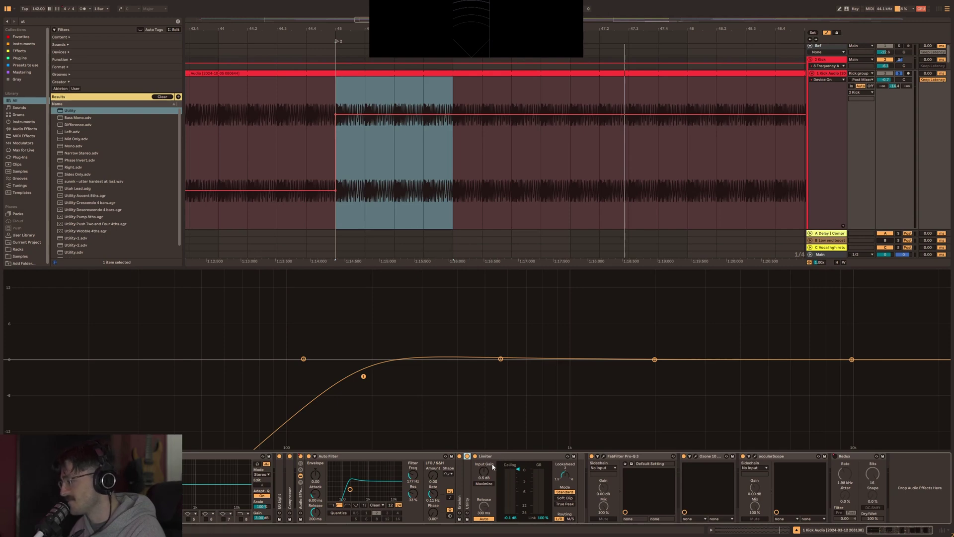
left_click(485, 462)
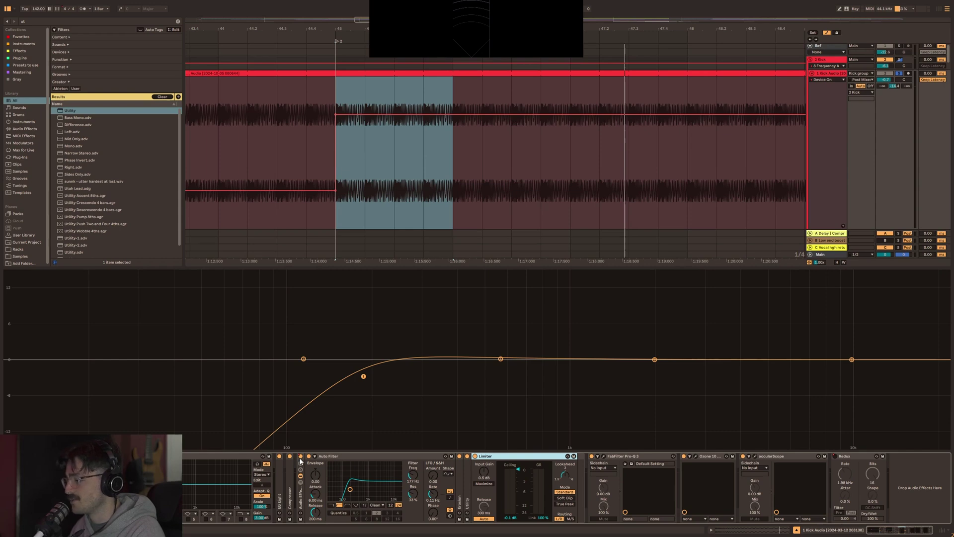
Set the playback start before the rack switches on, view the kick's FabFilter Pro-Q 3 curve, and collapse that device.
scroll(425, 243, "down", 4)
left_click(351, 129)
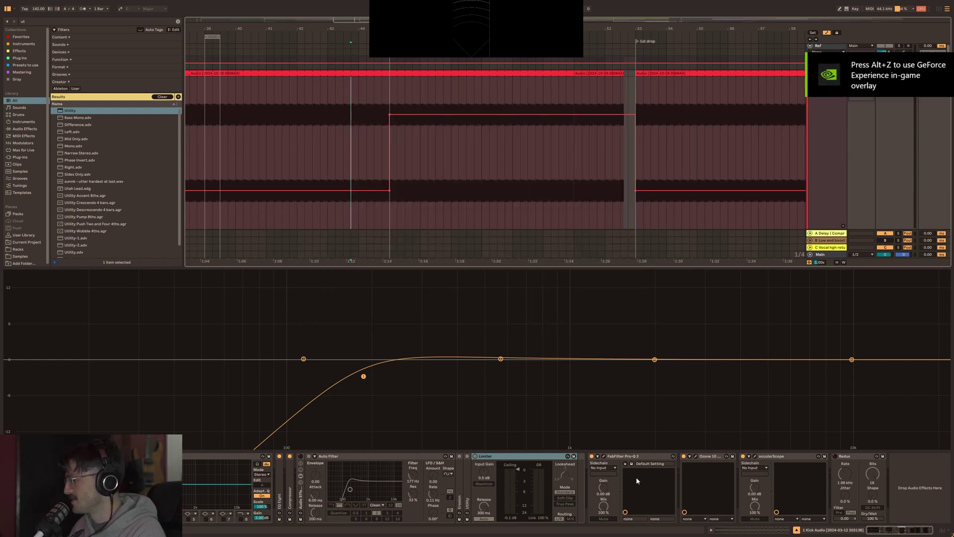
key("alt+Tab")
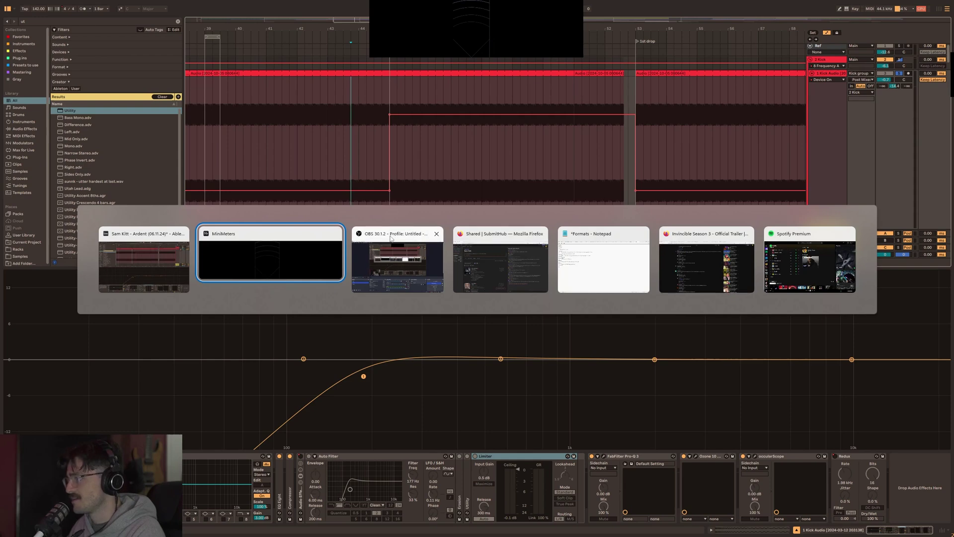
left_click(603, 456)
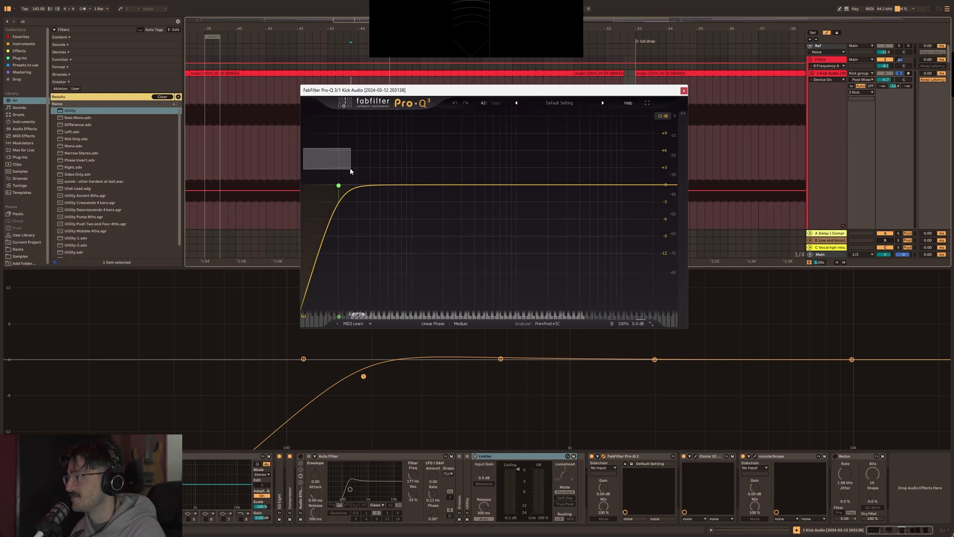
left_click(684, 90)
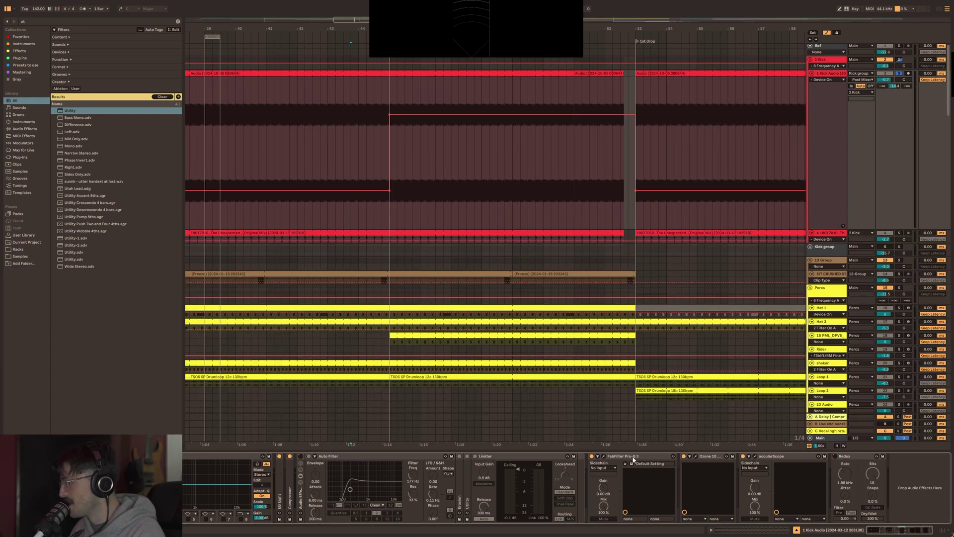
double_click(634, 457)
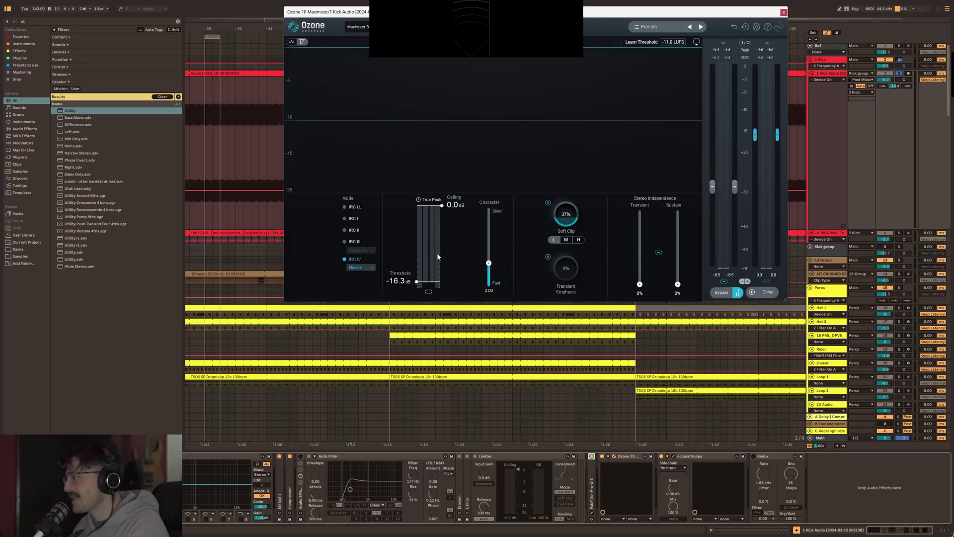
Play the kick through the Ozone 10 Maximizer, open the occularScope display, and move the playback loop to bar 40.
key("space")
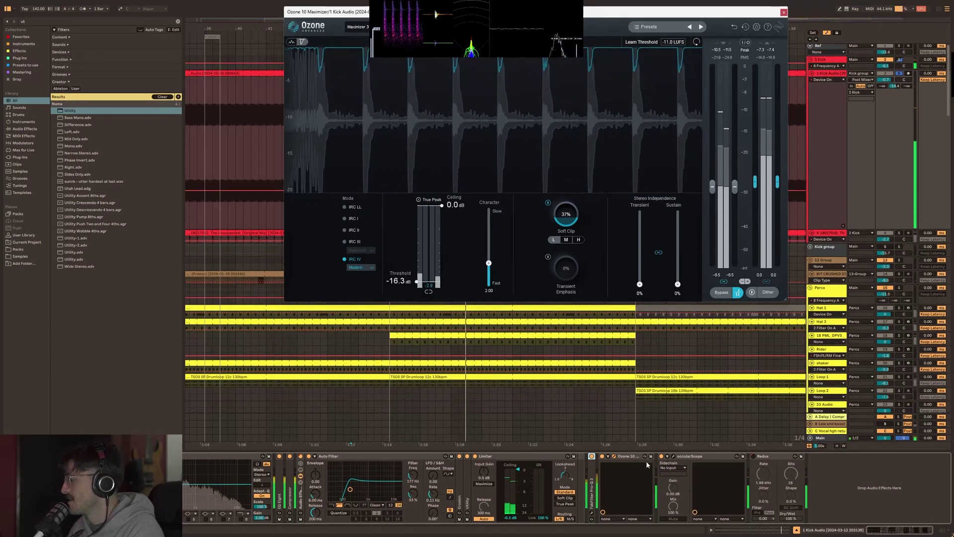
left_click(672, 458)
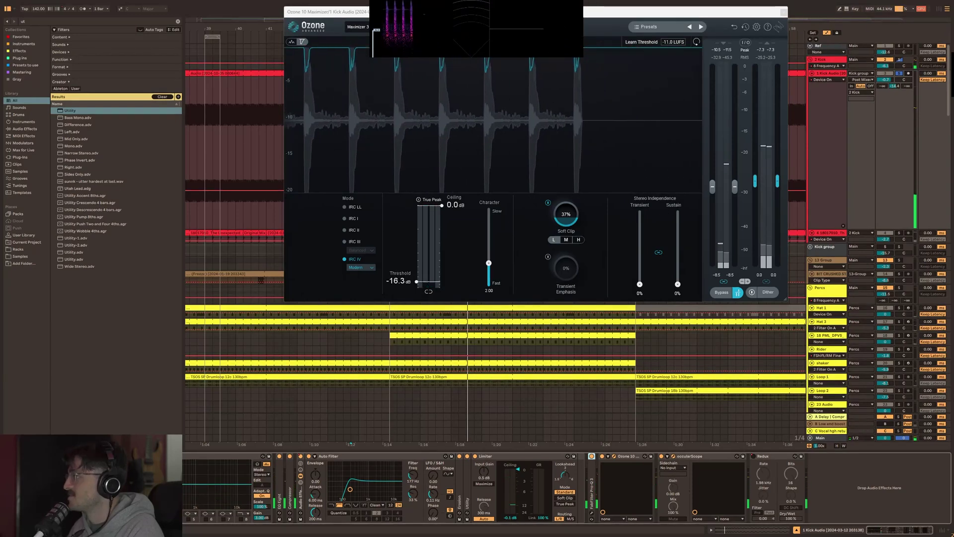
left_click(674, 457)
key("space")
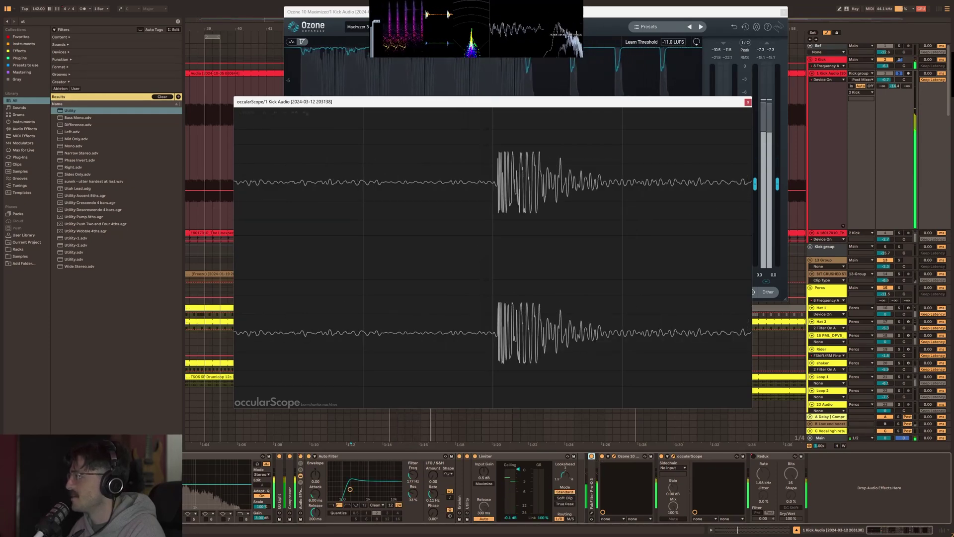
left_click_drag(211, 37, 242, 37)
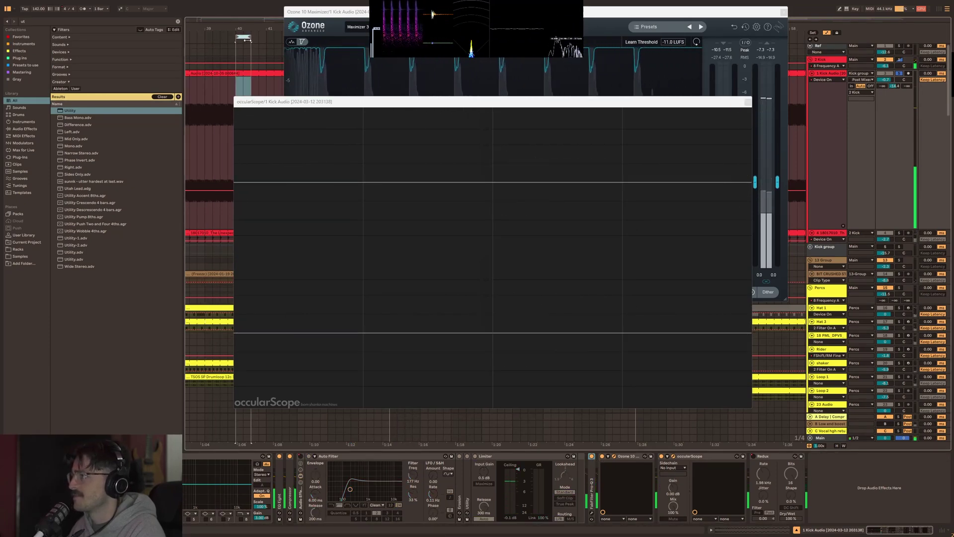
Compare the looping kick's waveform with the Ozone 10 Maximizer and the FabFilter Pro-Q 3 each bypassed and re-enabled.
left_click(603, 456)
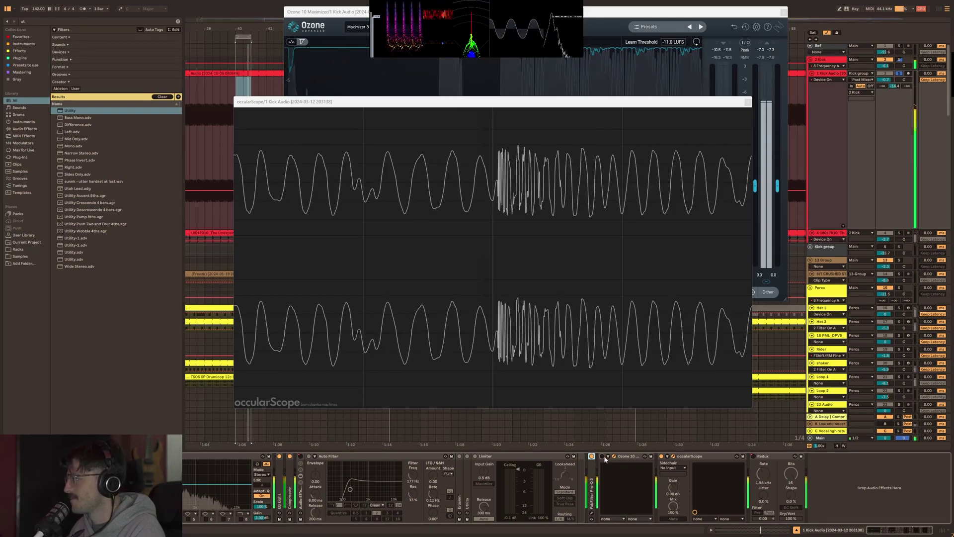
left_click(602, 456)
left_click(592, 456)
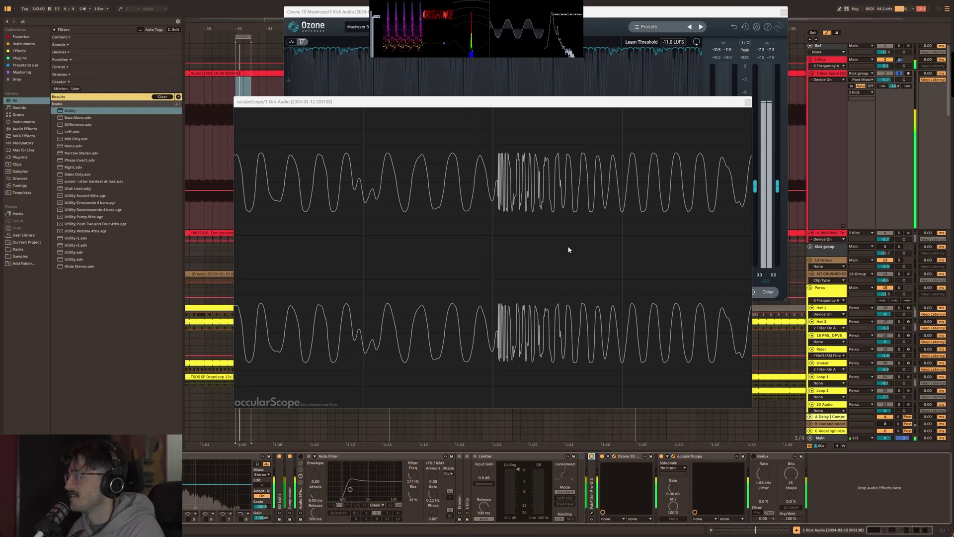
left_click(499, 183)
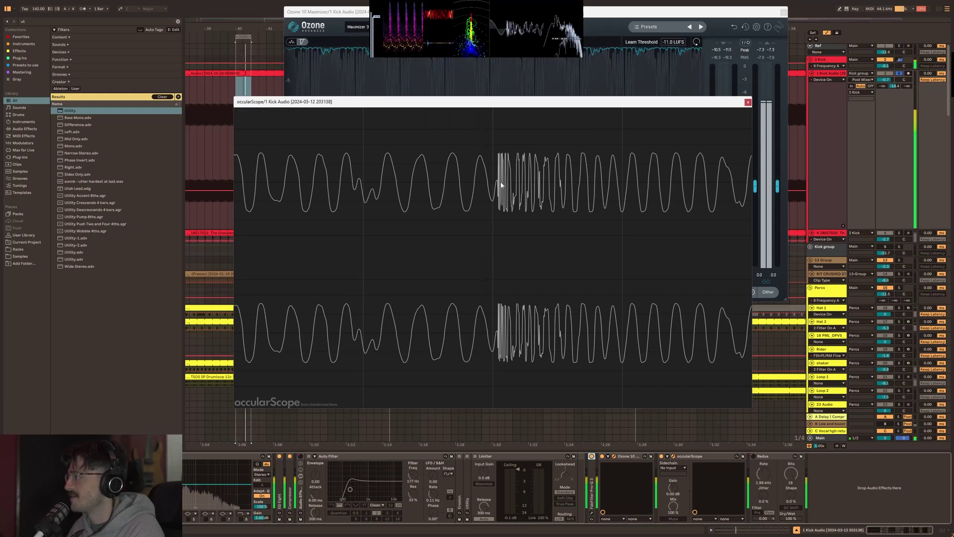
mouse_move(278, 114)
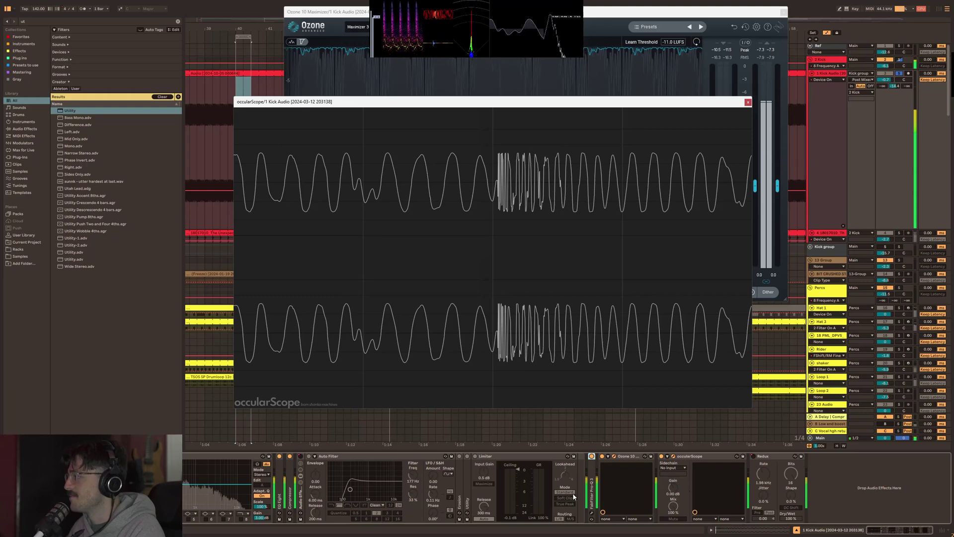
left_click(591, 455)
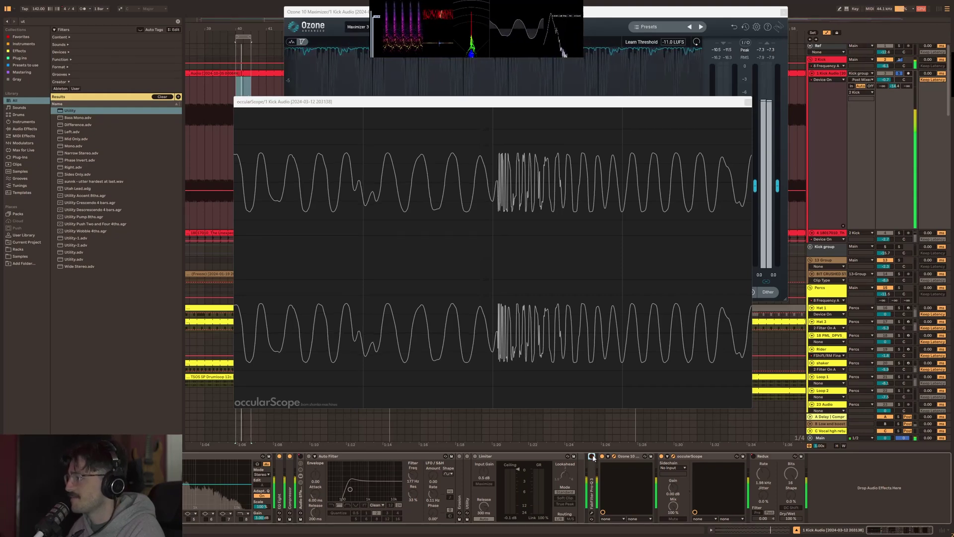
left_click(591, 455)
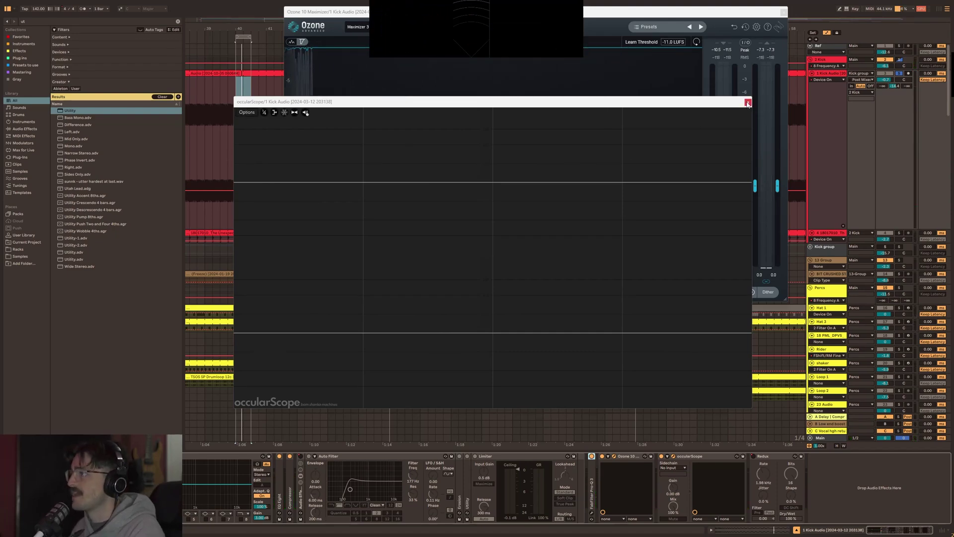
Close the occularScope and Ozone windows and collapse the occularScope device in the chain.
left_click(747, 103)
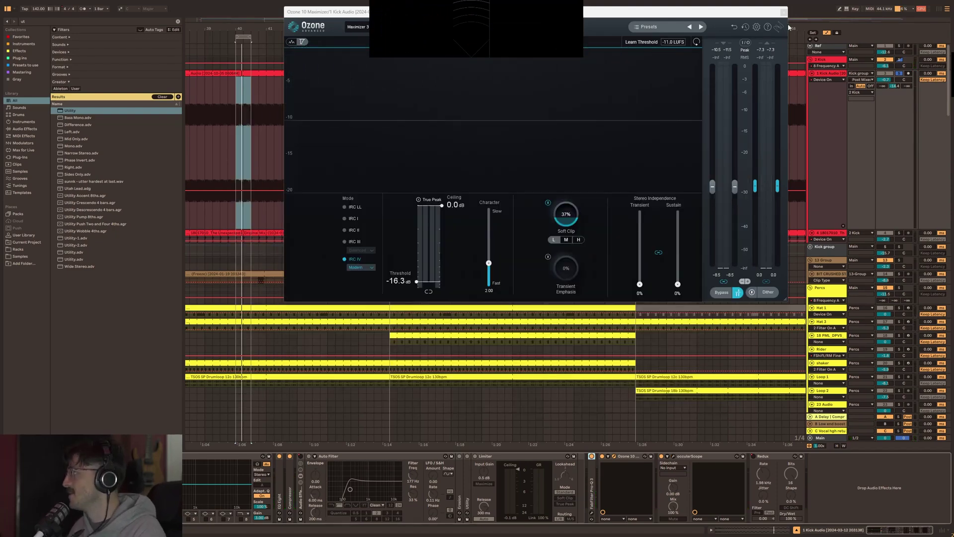
left_click(784, 12)
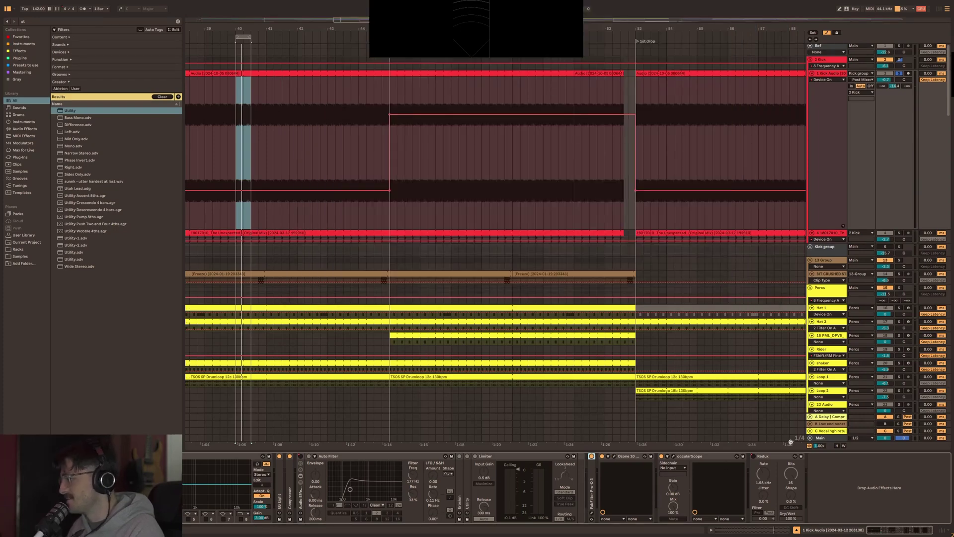
double_click(694, 456)
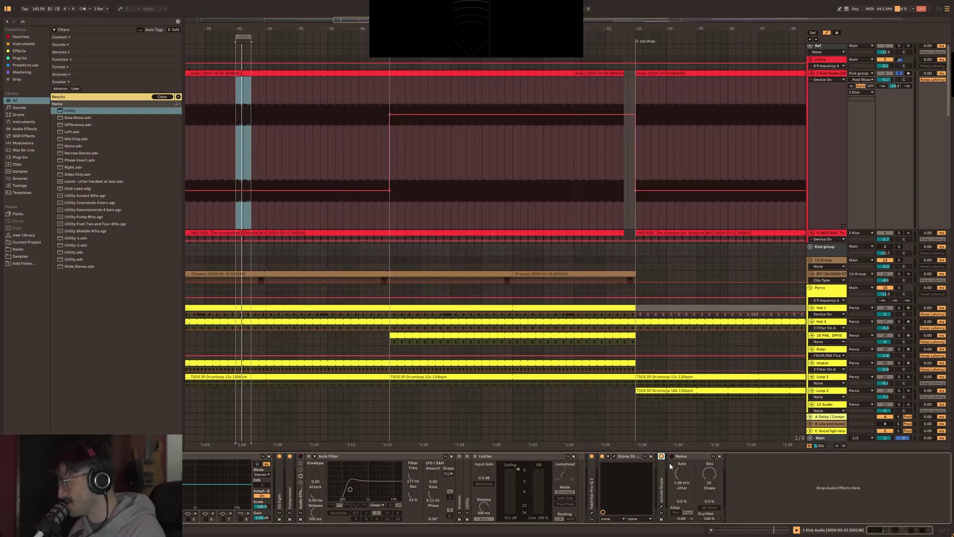
Check the short chopped kick clips just before the Drop marker and delete the Redux device from the kick's chain.
key("x")
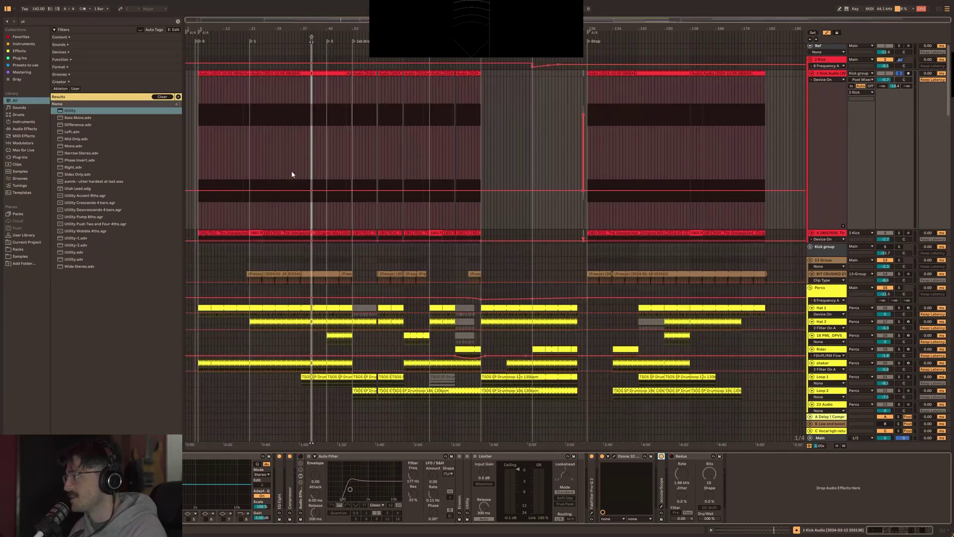
scroll(584, 144, "up", 12)
left_click_drag(546, 93, 598, 141)
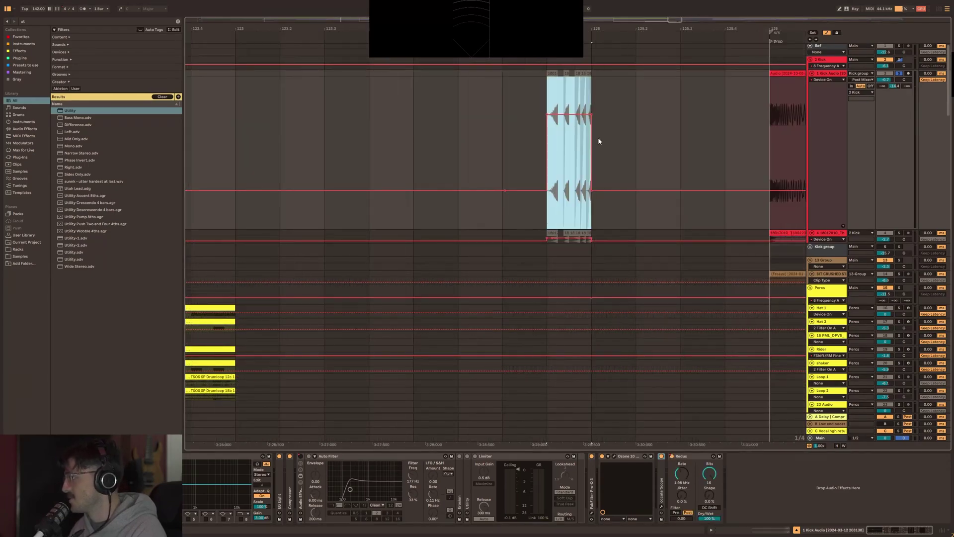
scroll(632, 324, "down", 10)
scroll(549, 196, "down", 4)
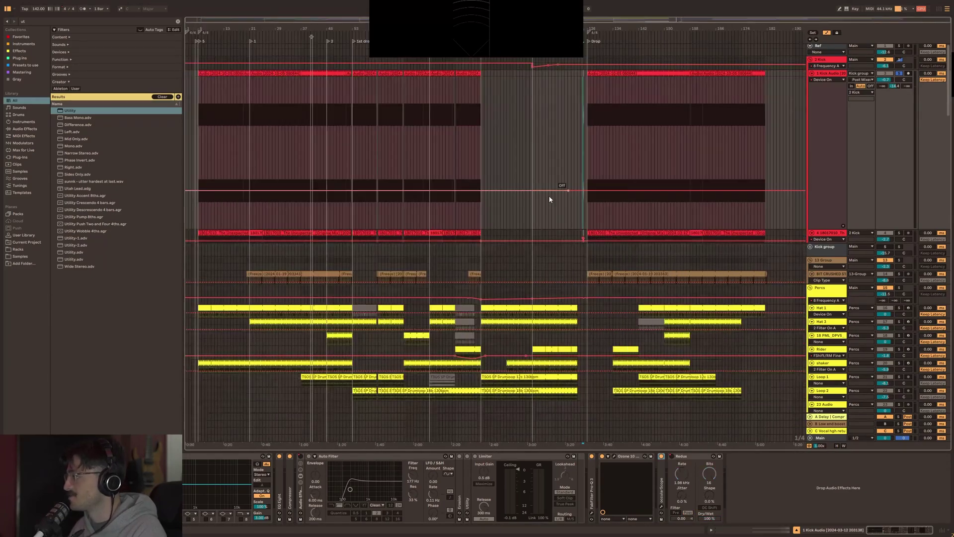
left_click(682, 458)
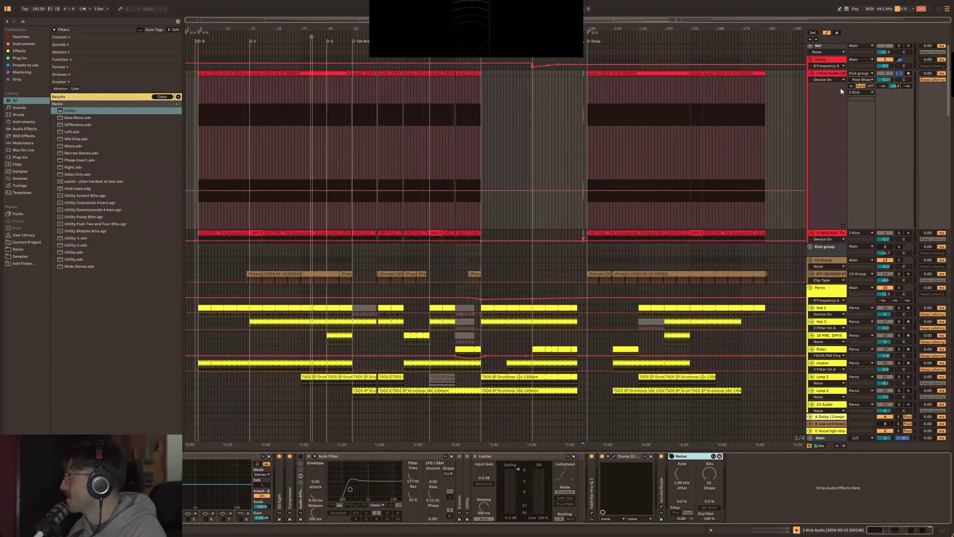
Split the second kick layer's clip at bar 40 and at the following hit to isolate one kick hit.
left_click(829, 61)
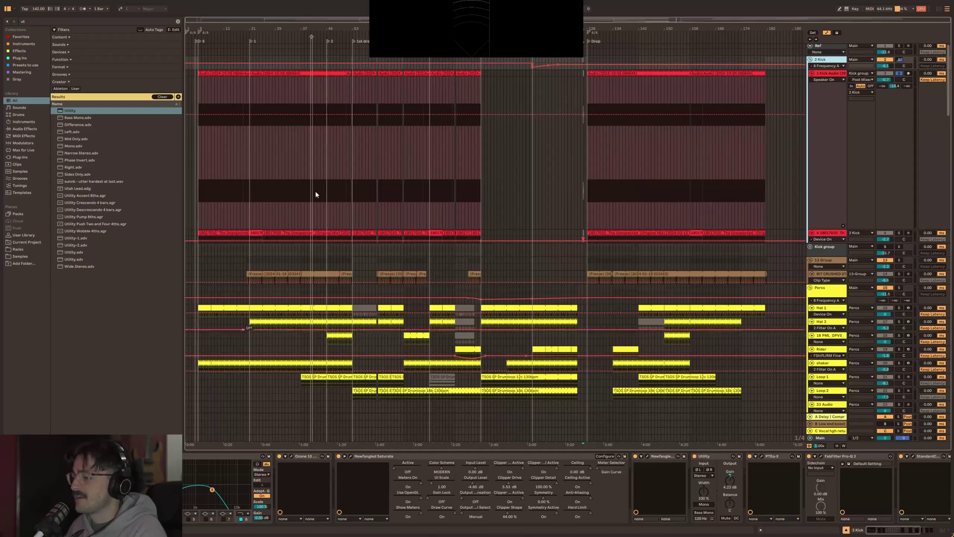
scroll(315, 194, "up", 15)
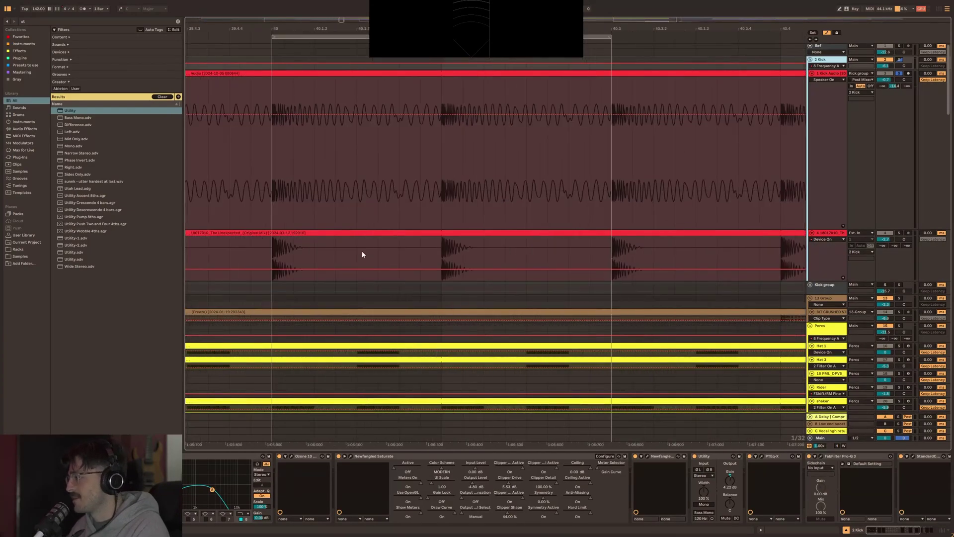
left_click(281, 248)
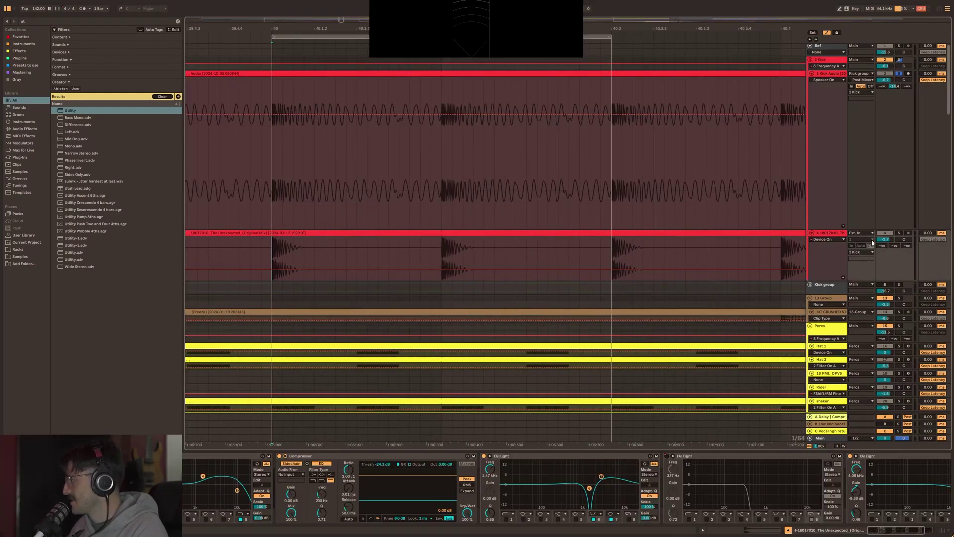
left_click(439, 248)
key("ctrl+e")
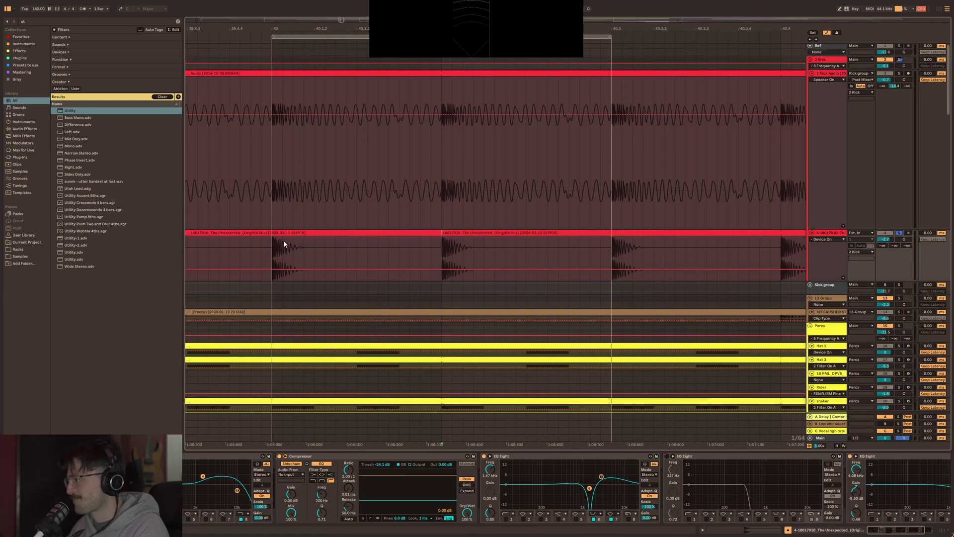
Loop the isolated hit, audition it soloed while reviewing its Compressor and EQ Eight chain, and solo the main kick audio too.
left_click(305, 234)
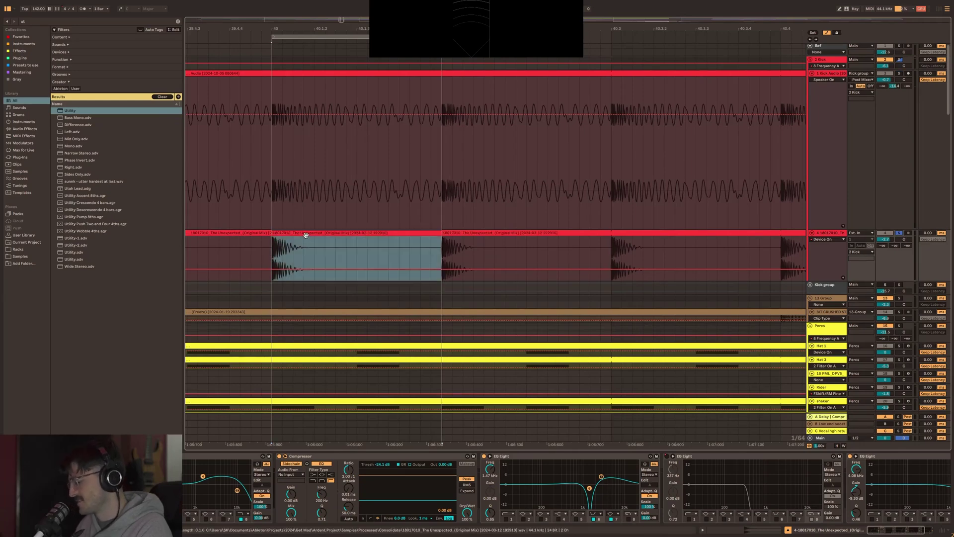
key("space")
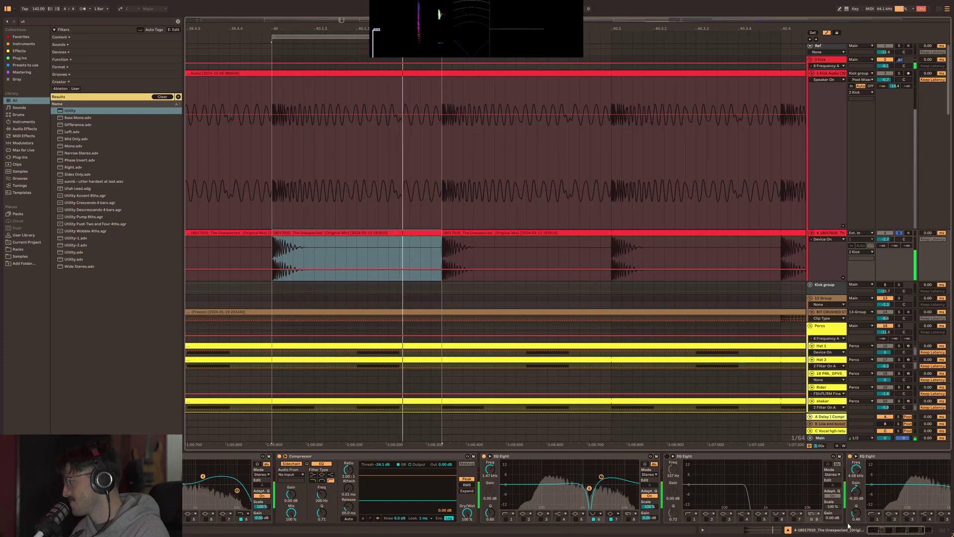
scroll(934, 519, "right", 3)
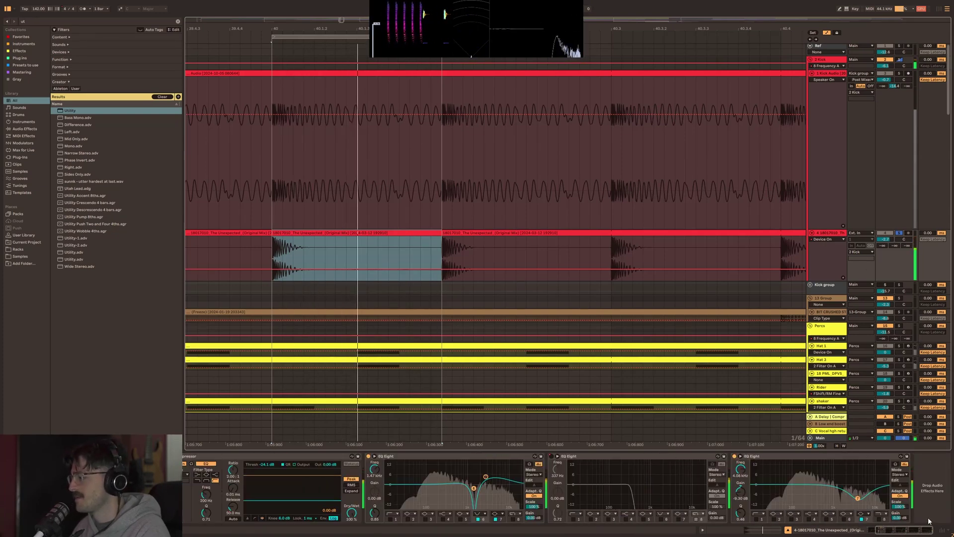
scroll(934, 516, "left", 3)
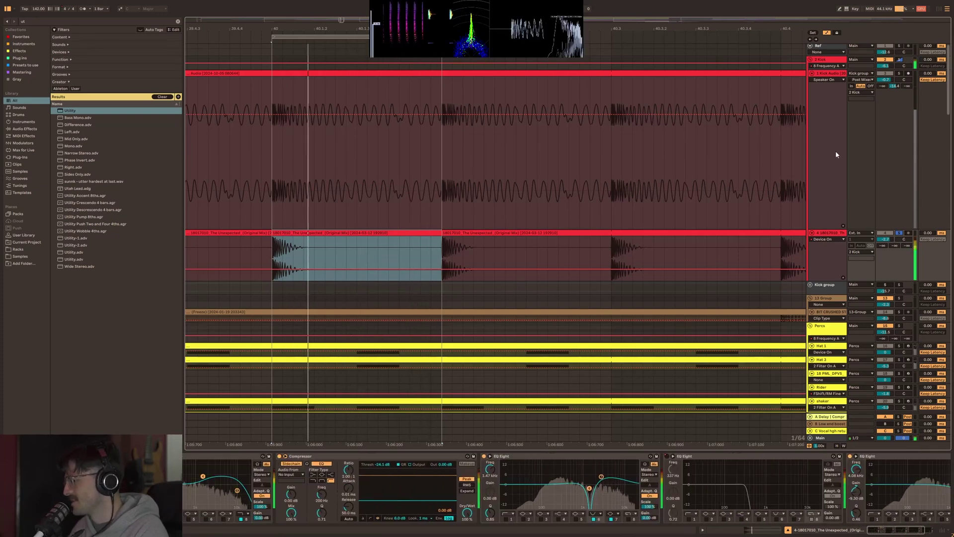
left_click(899, 73)
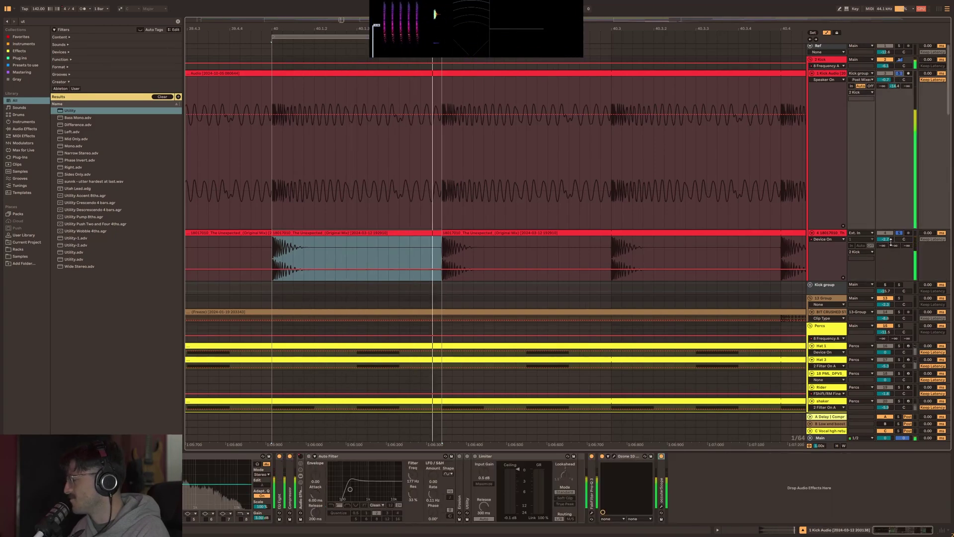
Compare the main kick with and without the second kick layer in solo, stop playback and clear the solos.
left_click(898, 233)
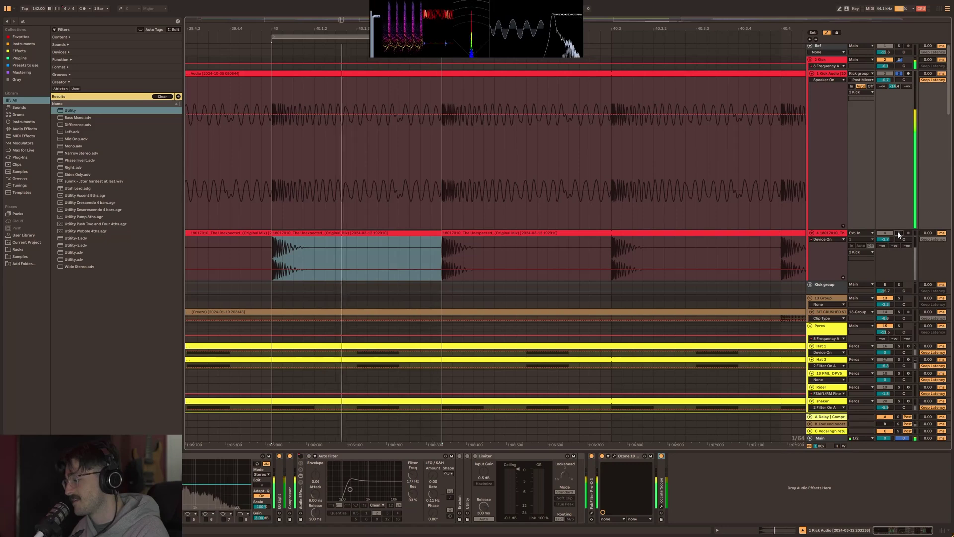
left_click(898, 233)
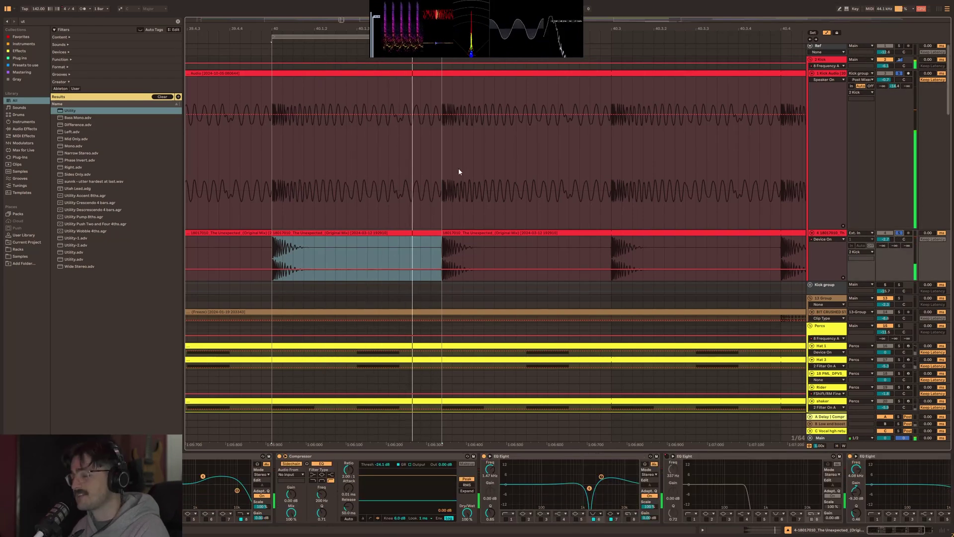
key("space")
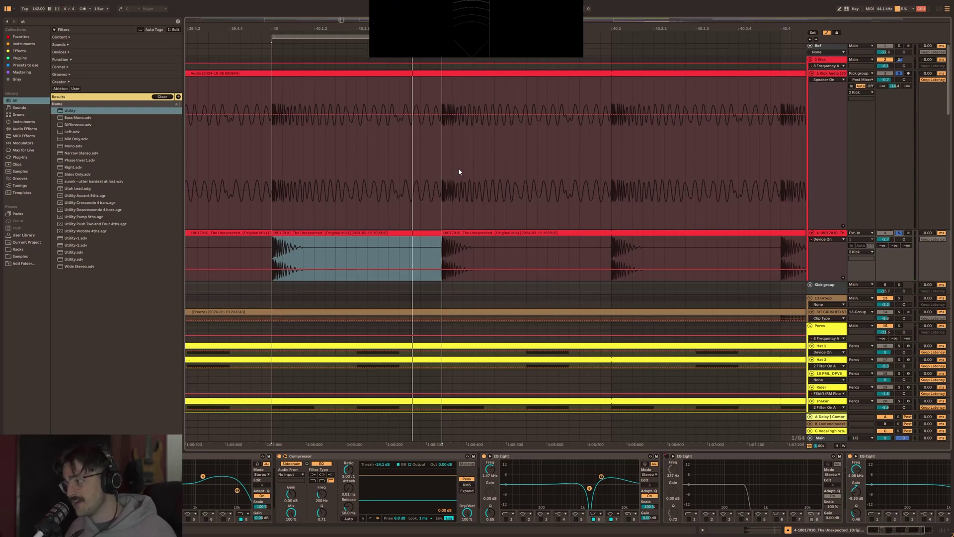
key("s")
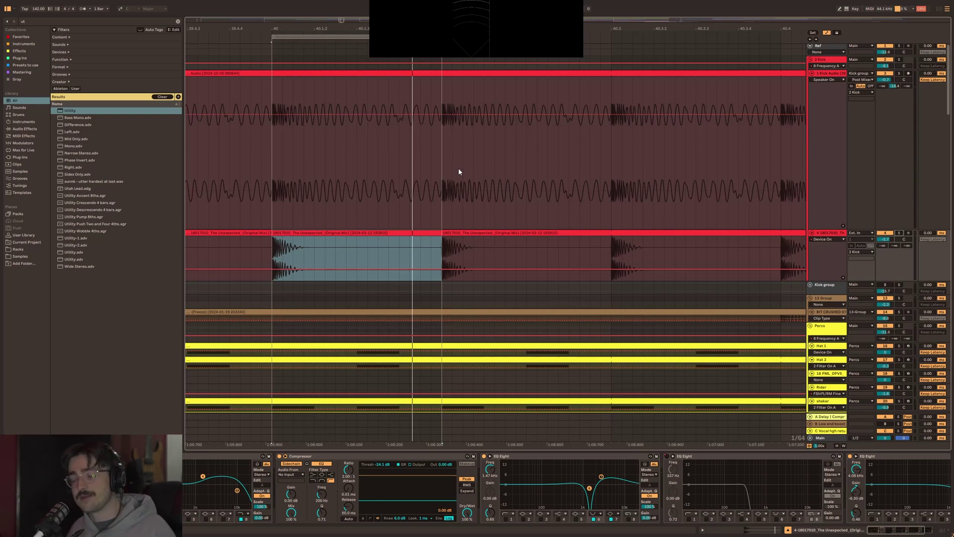
Select the 2 Kick group track and bring up its device chain for review.
scroll(861, 109, "up", 1)
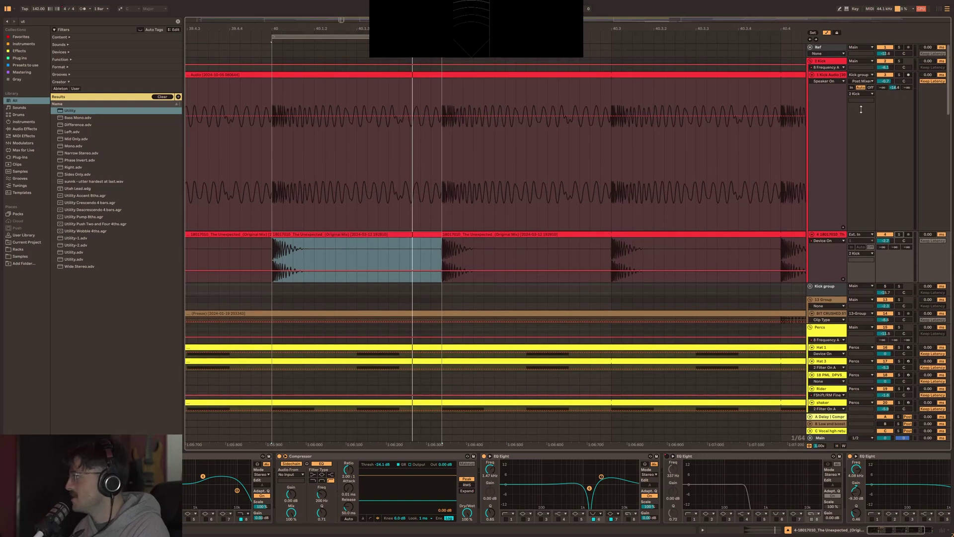
left_click(837, 67)
scroll(547, 288, "down", 4)
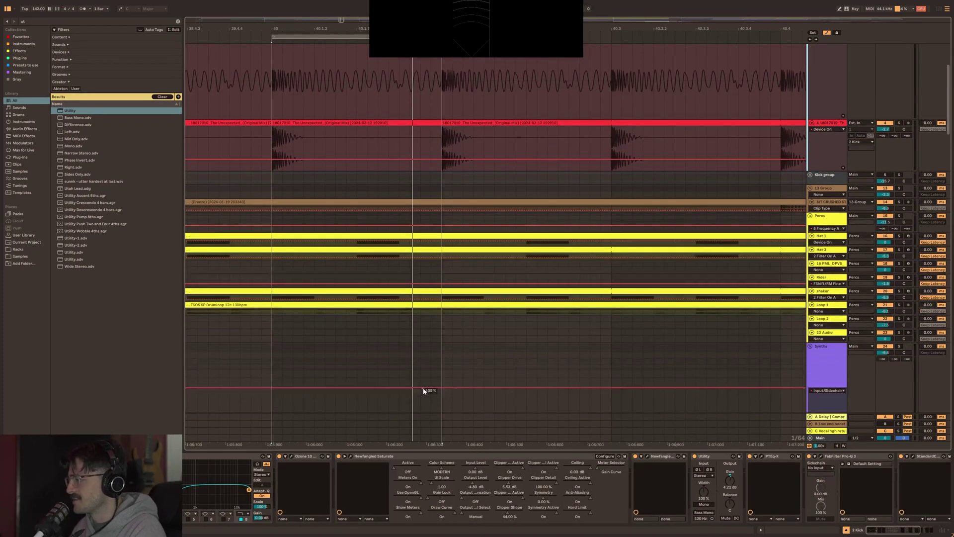
scroll(423, 391, "down", 1)
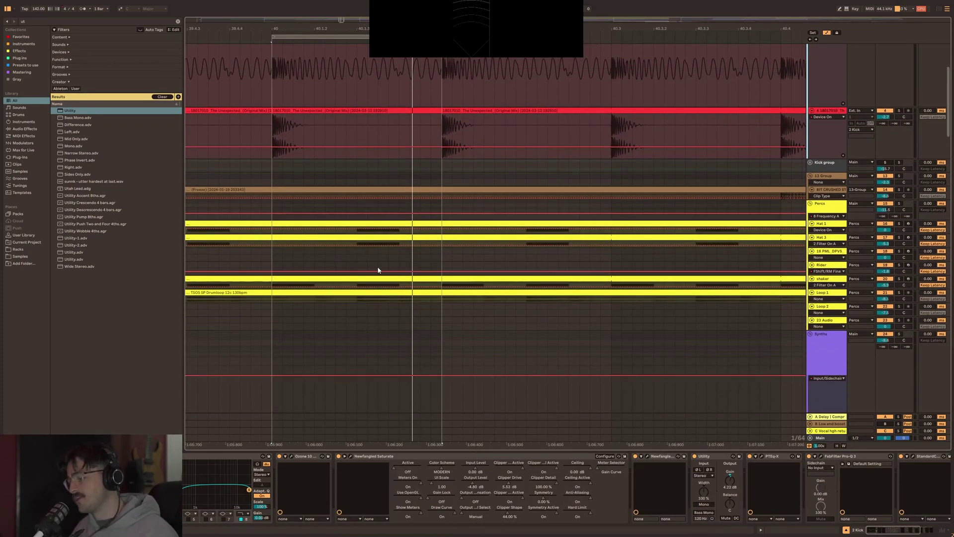
scroll(291, 102, "up", 5)
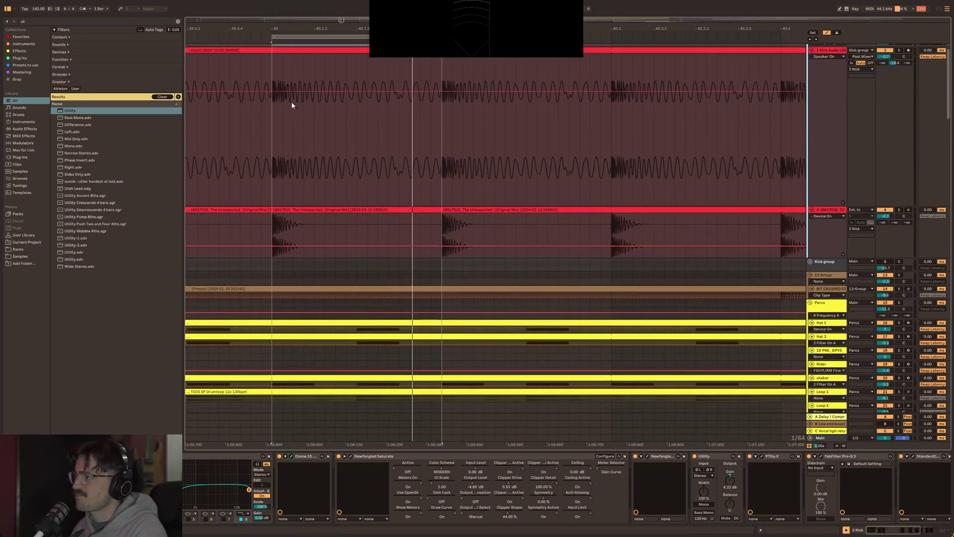
scroll(277, 85, "up", 3)
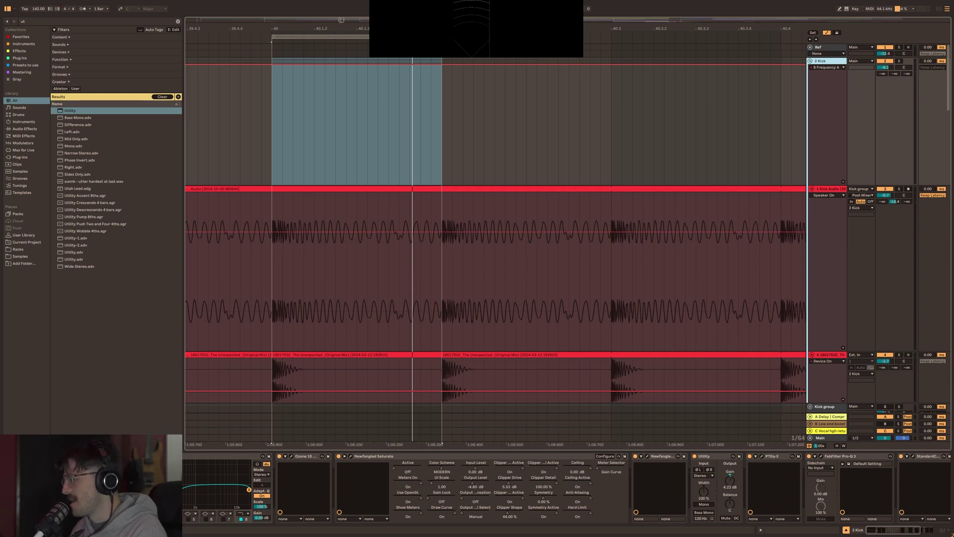
left_click(190, 503)
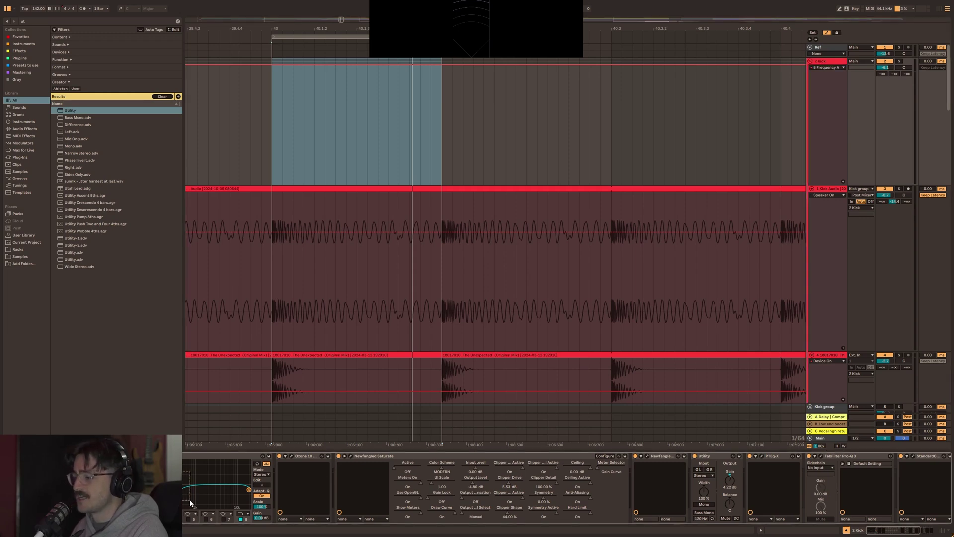
Open the 2 Kick group's Ozone 10 Maximizer, move its window aside and point out the two layered kick hits starting at bar 40.
left_click(291, 456)
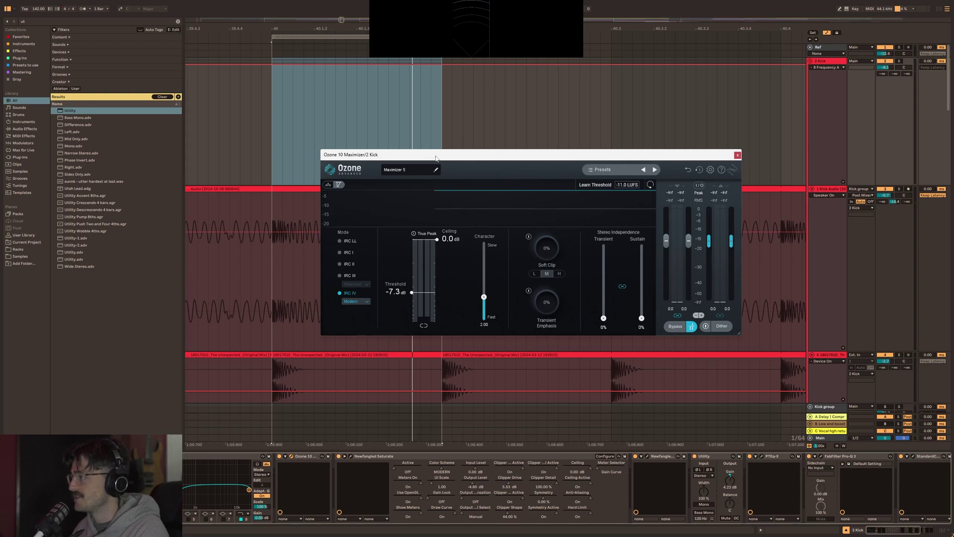
left_click_drag(435, 158, 558, 94)
left_click_drag(272, 315, 439, 229)
left_click(328, 120)
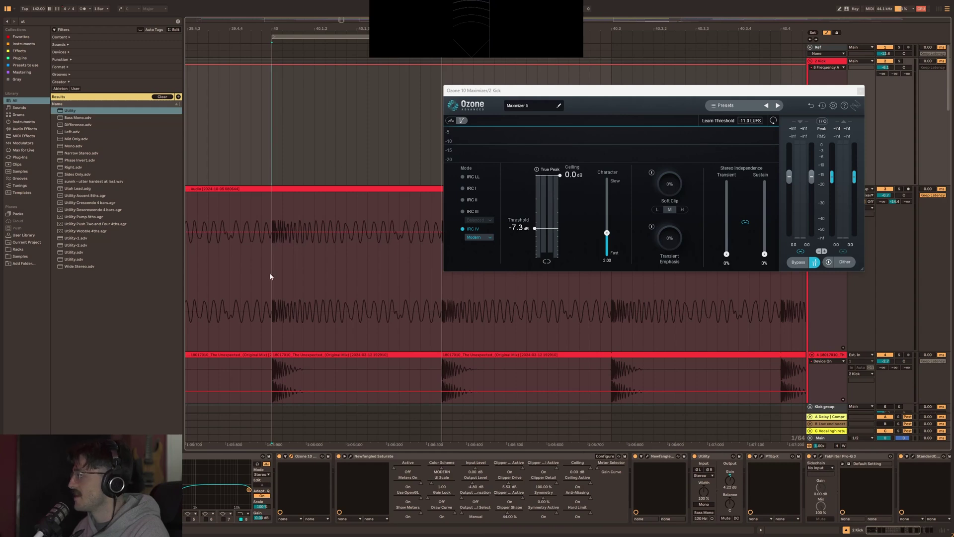
left_click_drag(273, 298, 430, 283)
left_click_drag(437, 366, 272, 241)
left_click(269, 156)
Solo the 2 Kick group and play the loop to examine how the Maximizer limits the two kick layers together.
key("space")
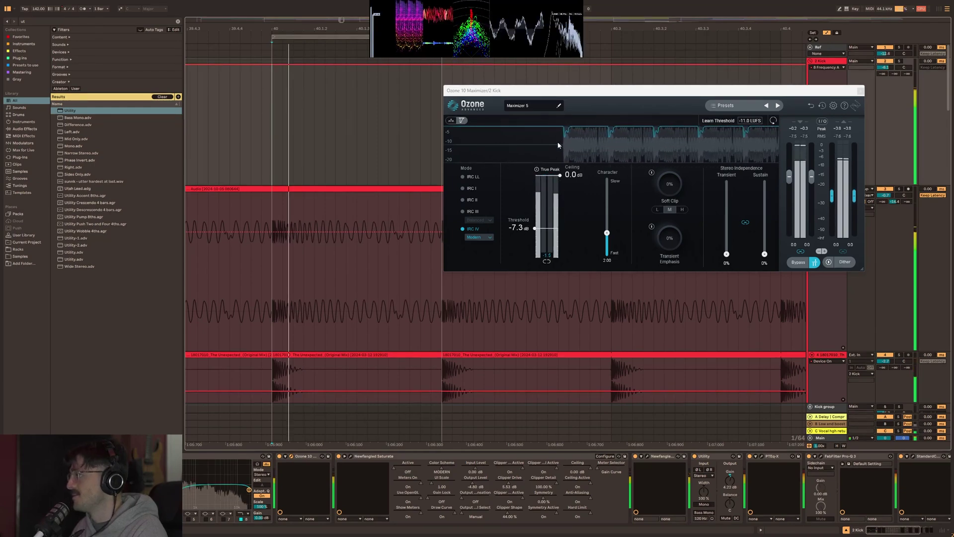
key("space")
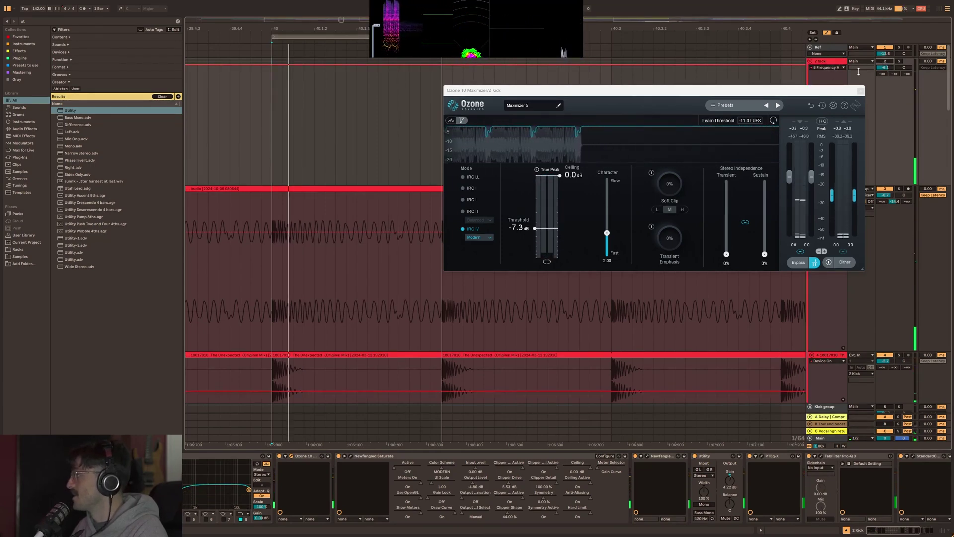
key("space")
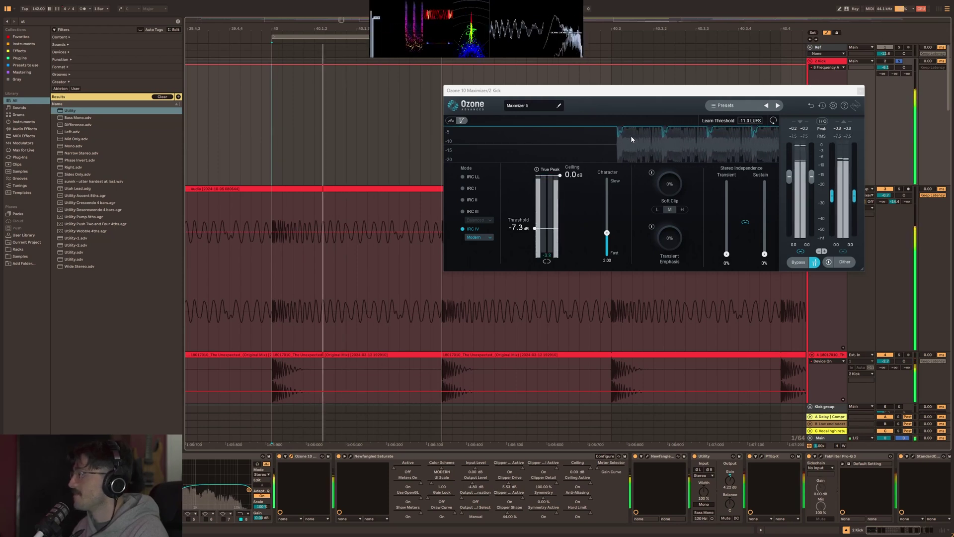
left_click(886, 355)
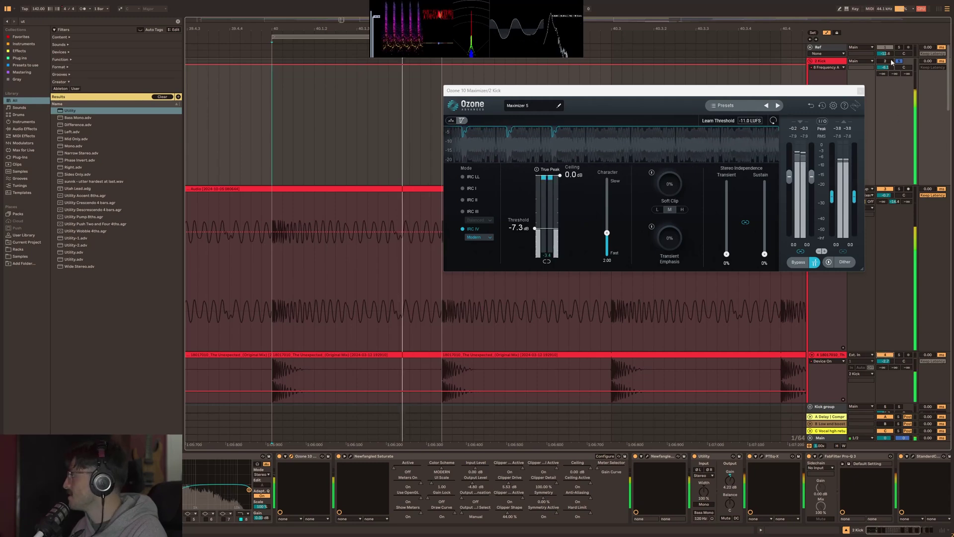
Review the group's Newfangled Saturate clipper, close its window and the Ozone window, and collapse the Saturate device in the chain.
left_click(350, 456)
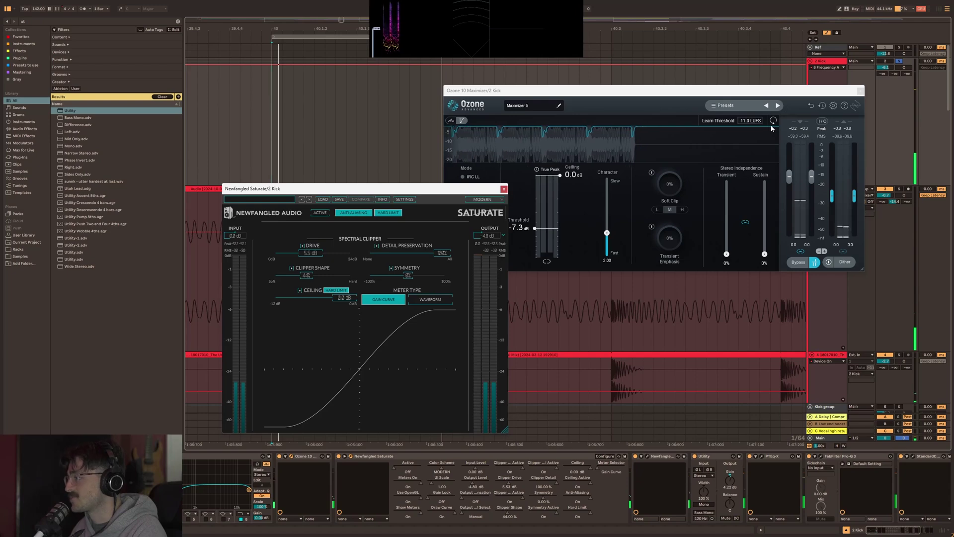
left_click(504, 188)
left_click(860, 91)
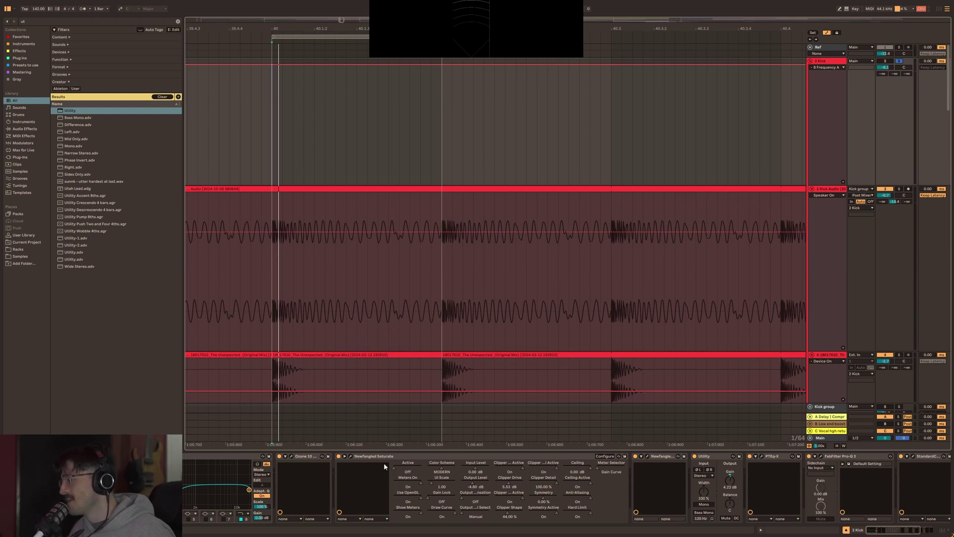
double_click(372, 456)
Open Newfangled Punctuate on the kick group, audition the loop with it bypassed and re-enabled, and close its window.
left_click(360, 457)
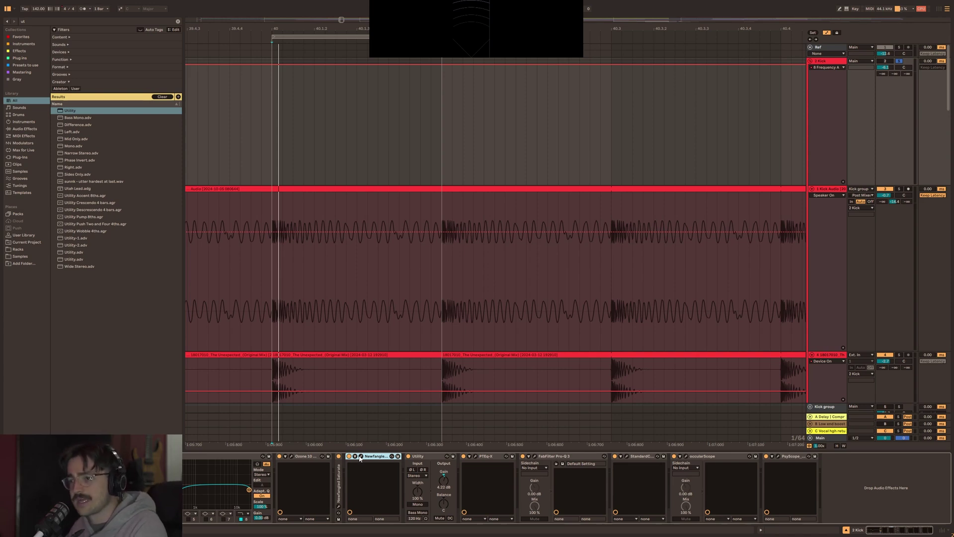
left_click(360, 456)
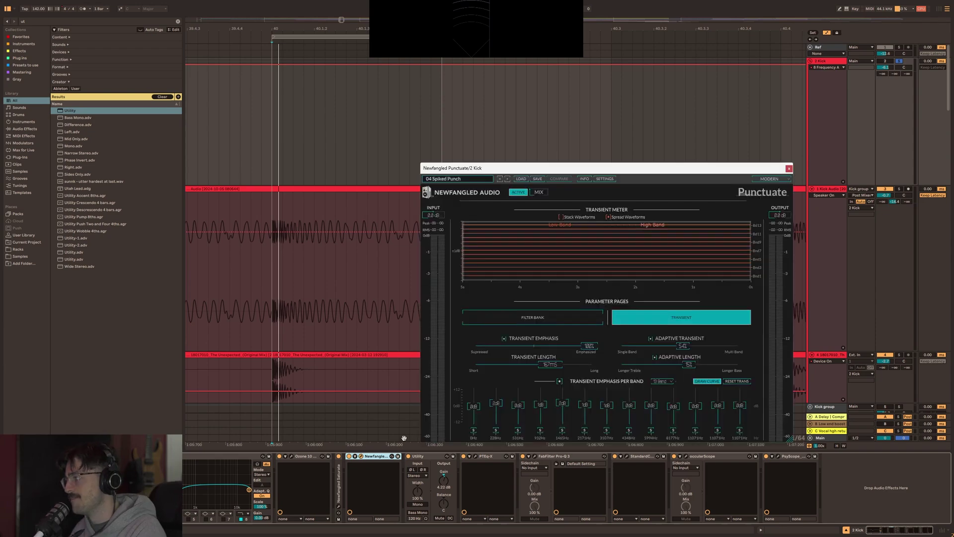
left_click_drag(580, 171, 524, 109)
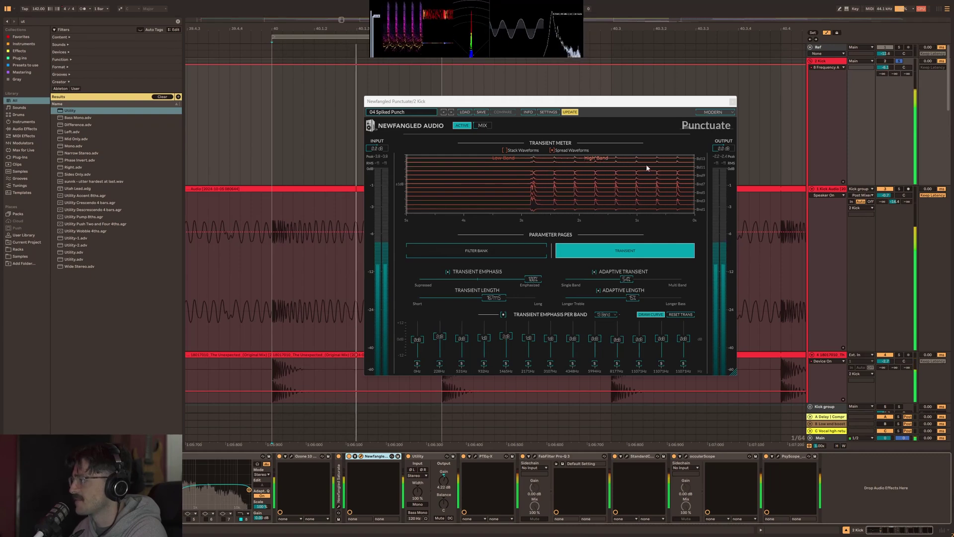
left_click(350, 457)
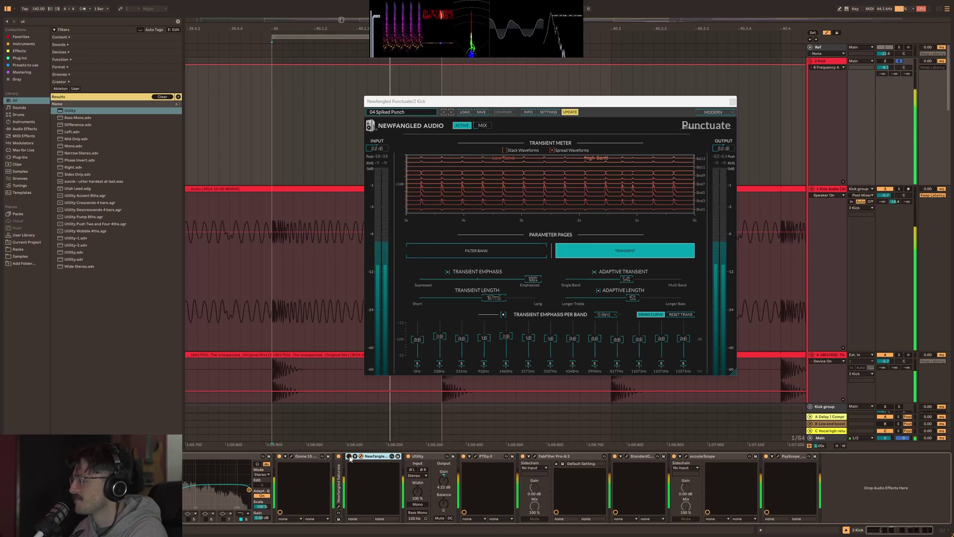
left_click(349, 456)
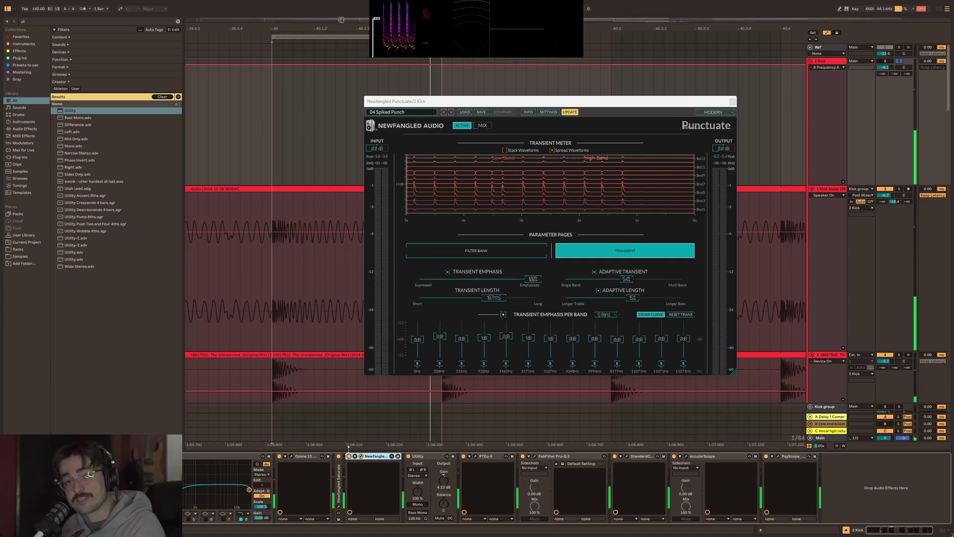
left_click(732, 101)
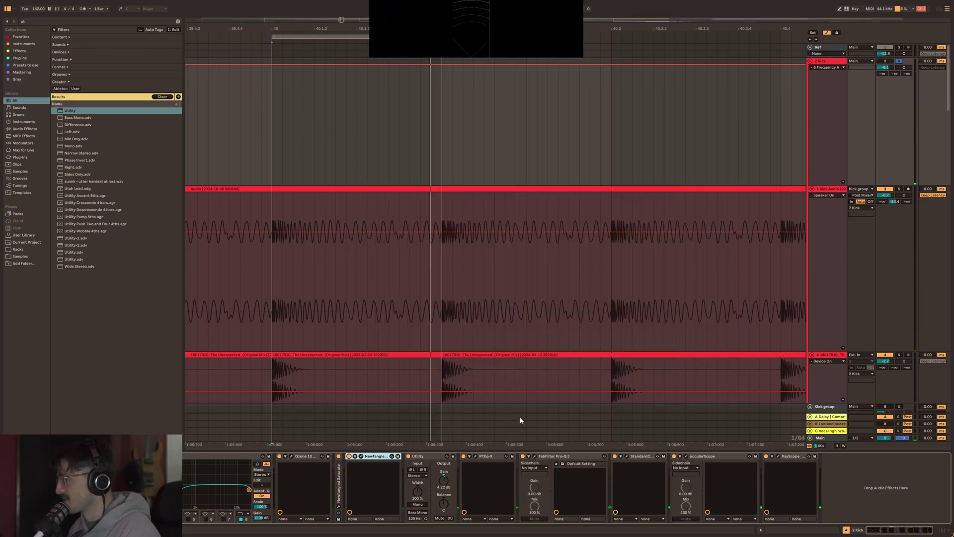
Collapse the Punctuate and Utility devices in the chain and open the PTEq-X equalizer while playing the kick loop.
double_click(376, 456)
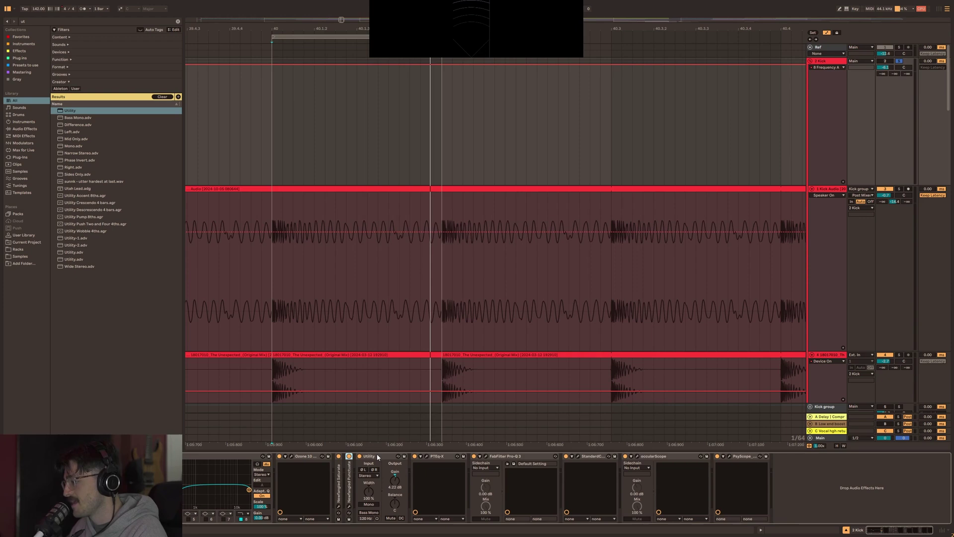
double_click(377, 457)
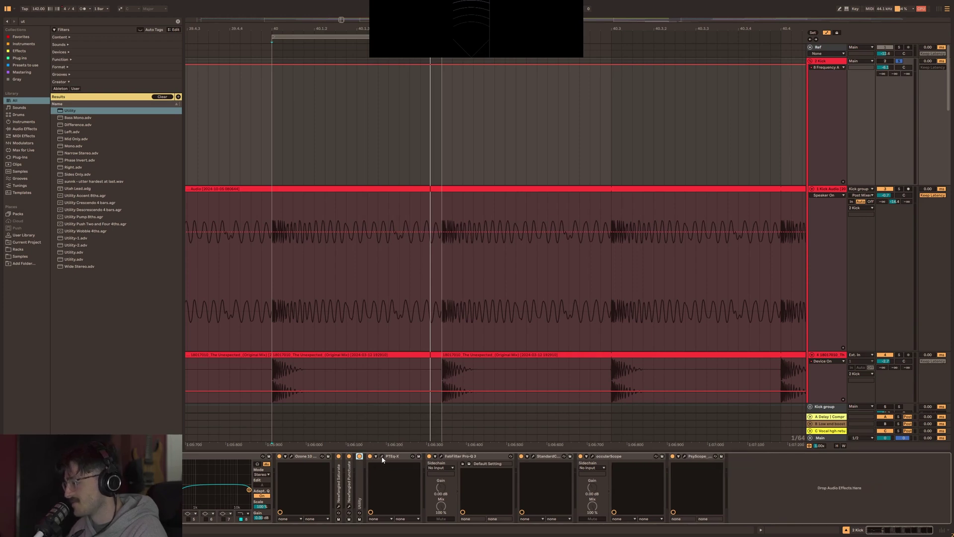
left_click(382, 457)
key("space")
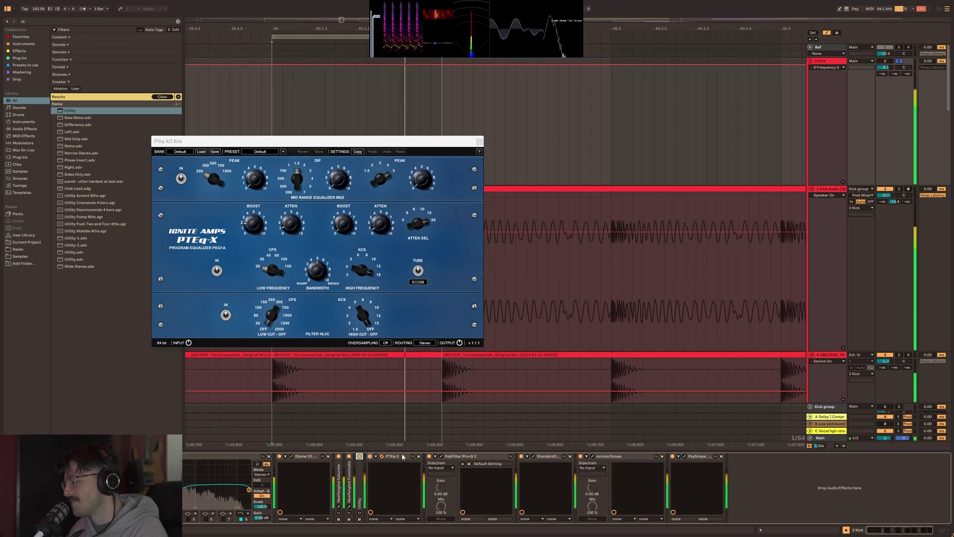
Inspect the low-cut band in FabFilter Pro-Q 3, collapse that device in the chain and play the loop to view the kick's spectrum.
left_click(441, 456)
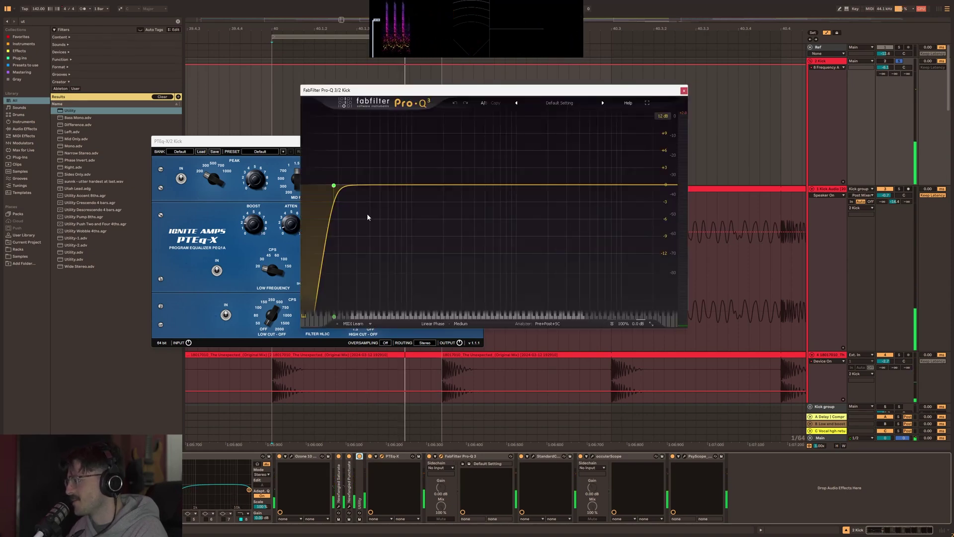
mouse_move(333, 191)
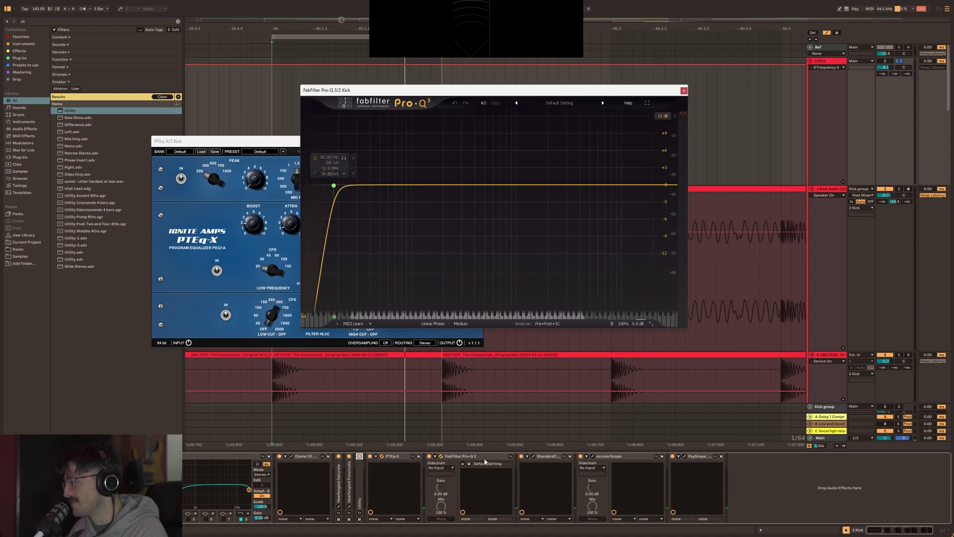
double_click(462, 457)
left_click(449, 457)
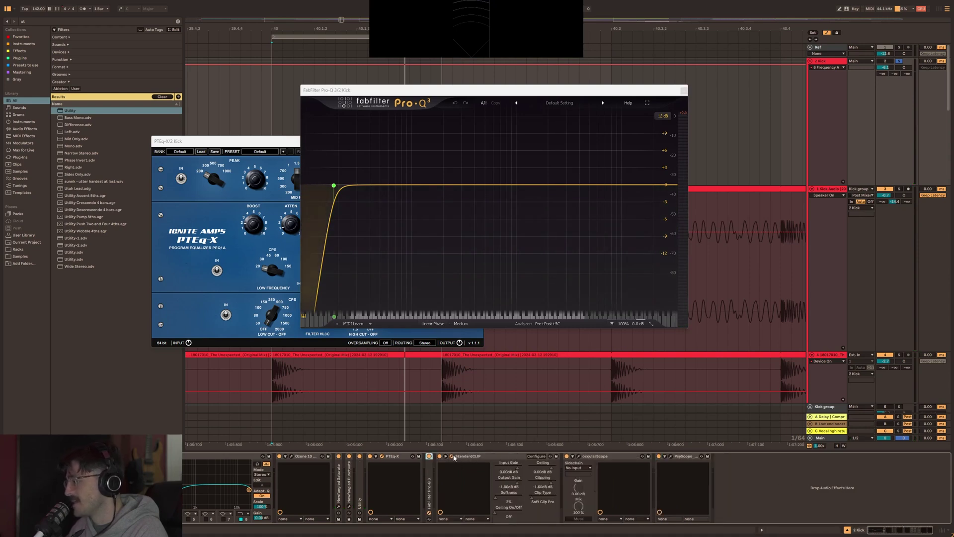
key("space")
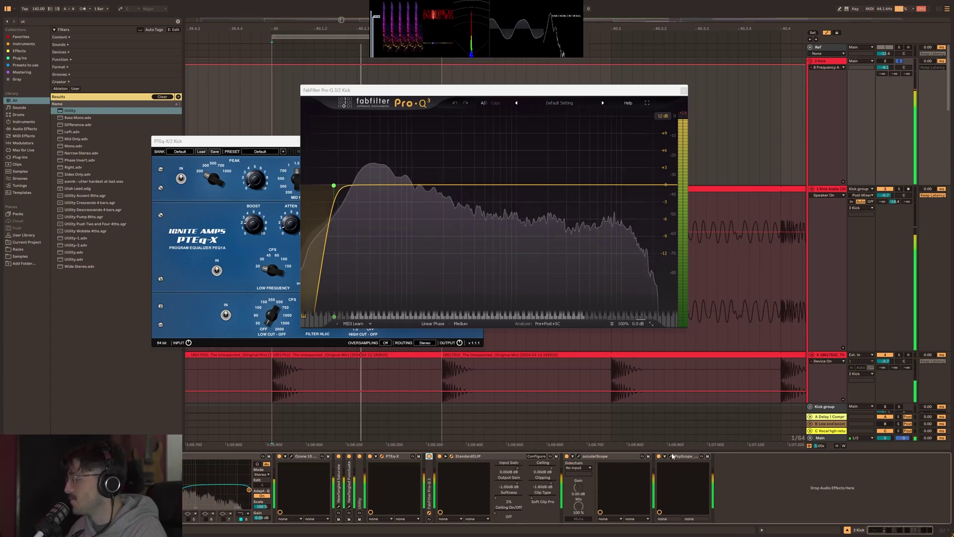
key("space")
Display the 2 Kick channel's waveform in PsyScope Pro during playback and close the occularScope and Pro-Q 3 windows.
left_click(578, 455)
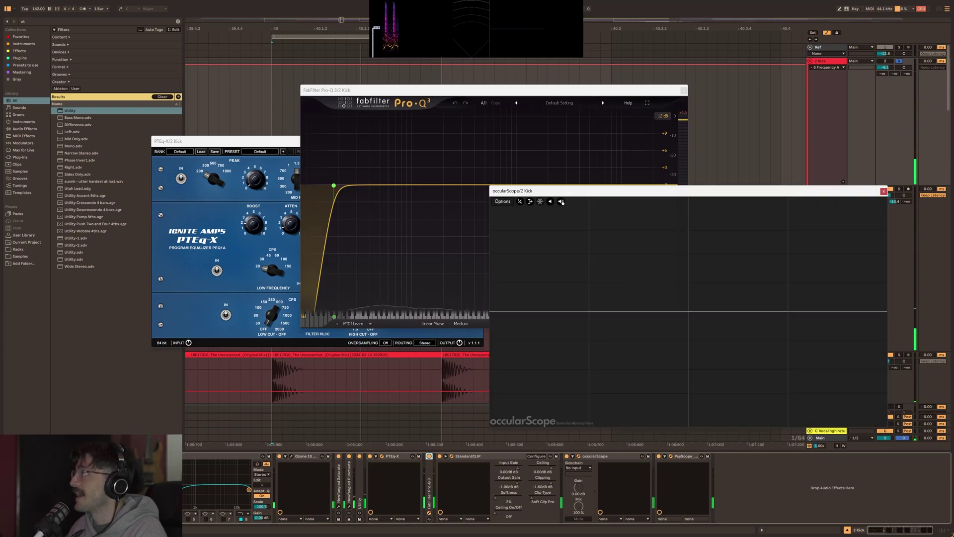
left_click(671, 455)
left_click_drag(492, 121, 432, 107)
key("space")
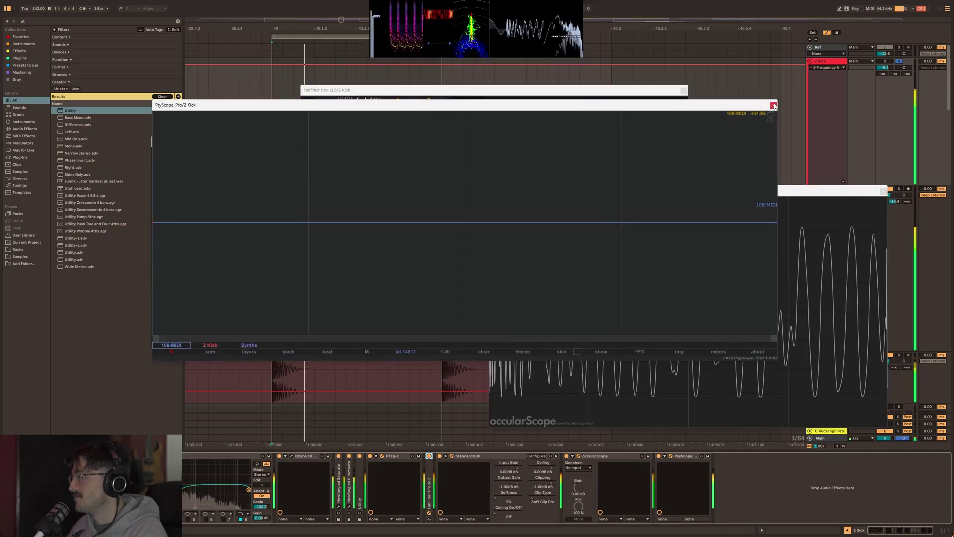
left_click(219, 344)
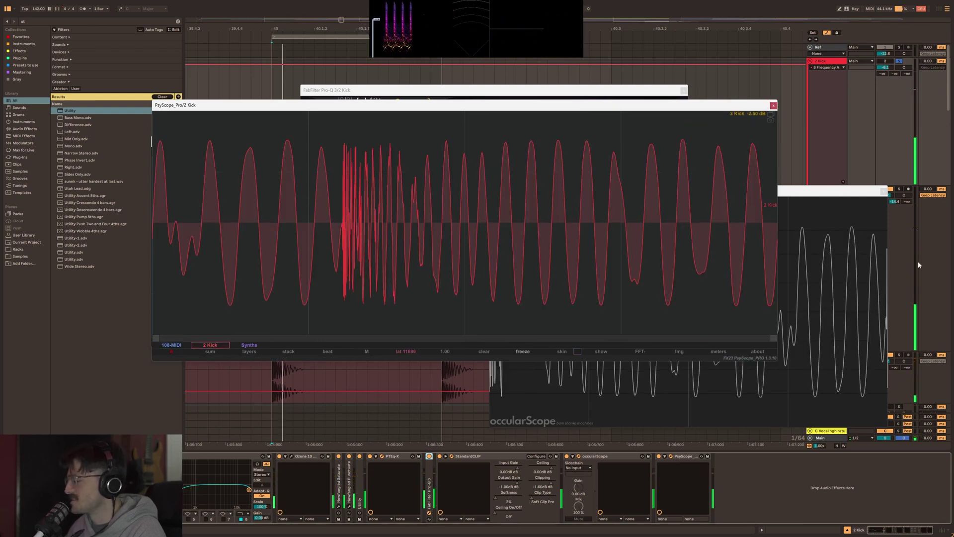
left_click(883, 191)
left_click(683, 90)
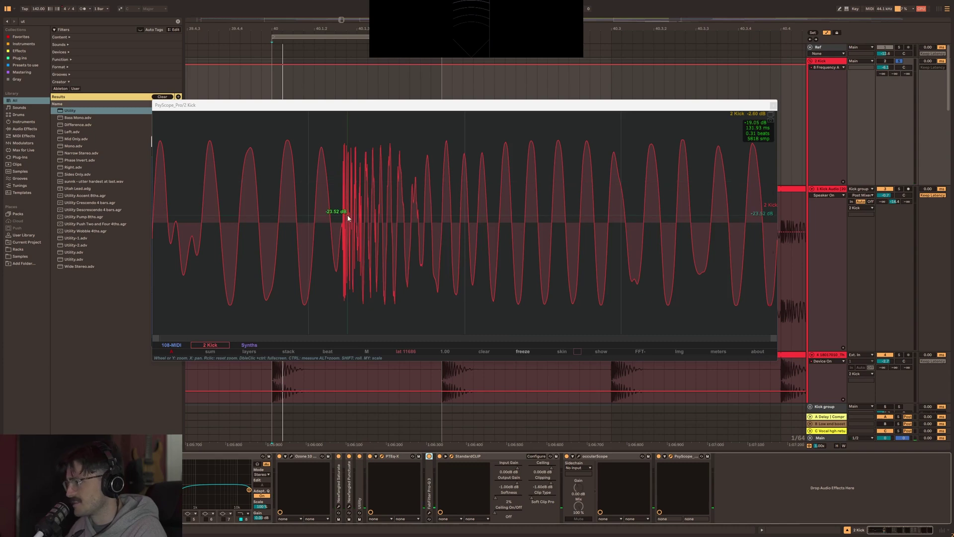
Examine the junction between the low-frequency tail and the following kick transient in the 2 Kick waveform.
scroll(338, 219, "up", 3)
scroll(350, 226, "up", 3)
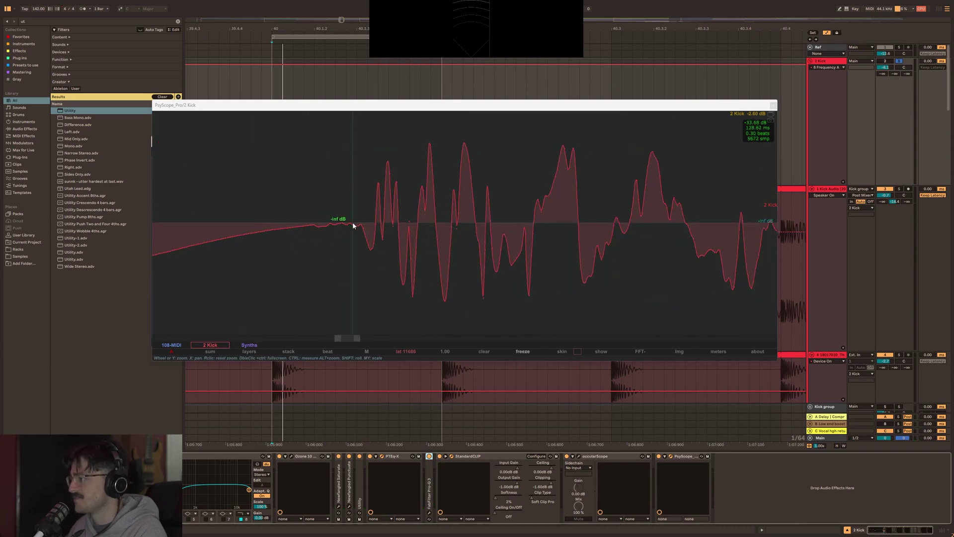
scroll(353, 222, "down", 5)
scroll(368, 222, "up", 6)
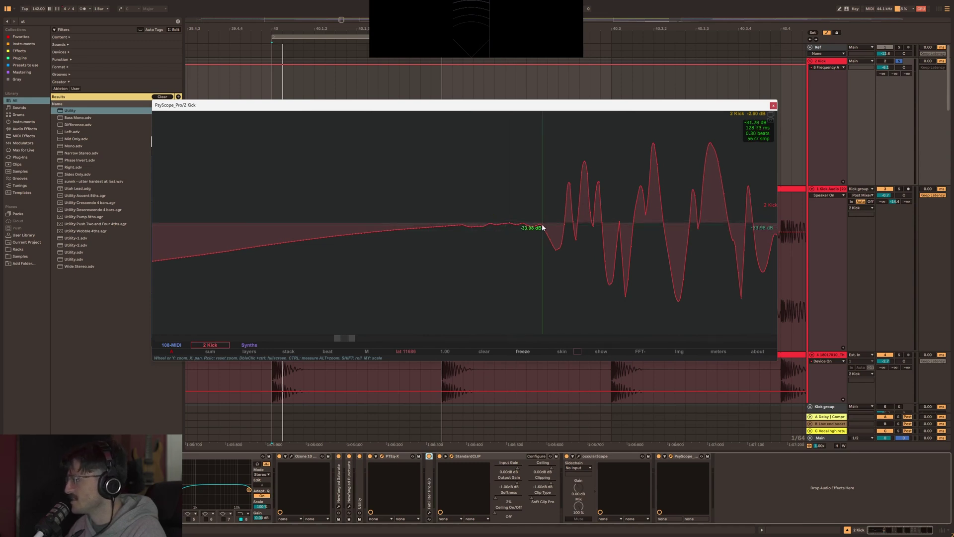
scroll(516, 226, "down", 2)
scroll(532, 226, "down", 3)
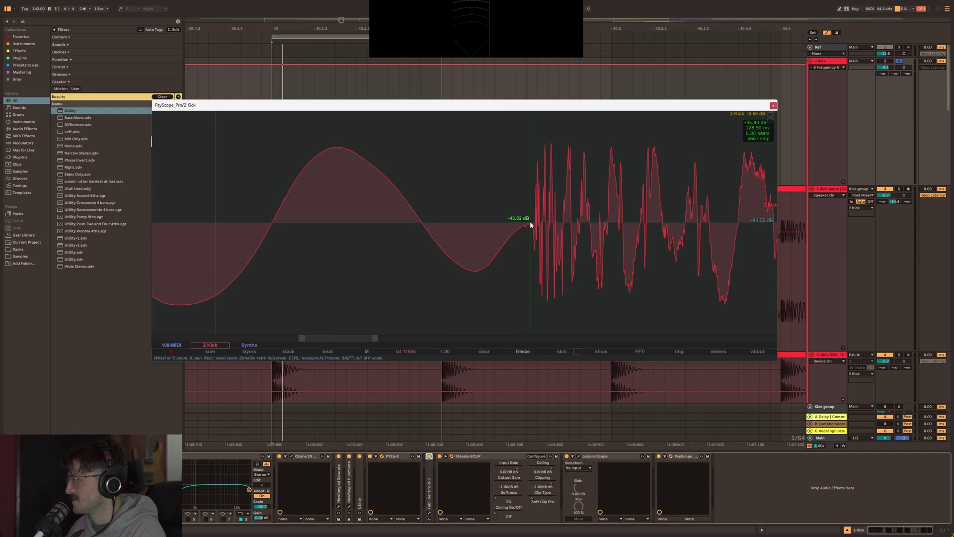
scroll(532, 226, "down", 2)
scroll(520, 227, "up", 5)
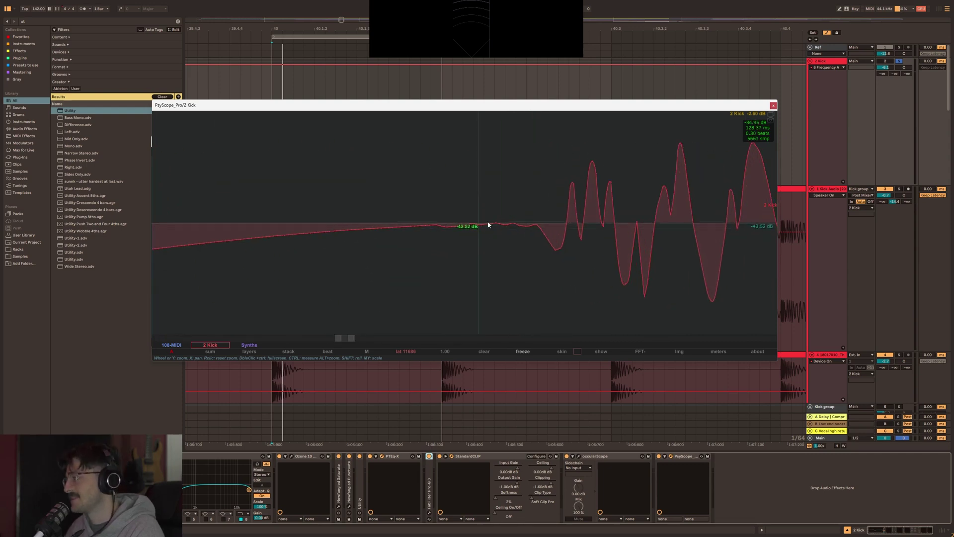
scroll(507, 224, "down", 1)
scroll(515, 222, "down", 3)
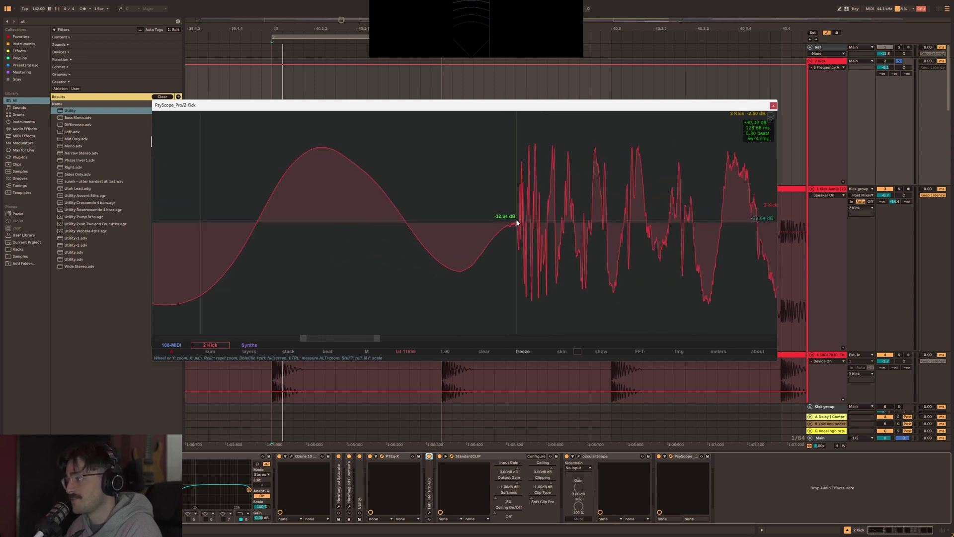
Compare the sum, layers, beat and single-channel displays in PsyScope Pro, ending on the stacked view.
left_click(215, 352)
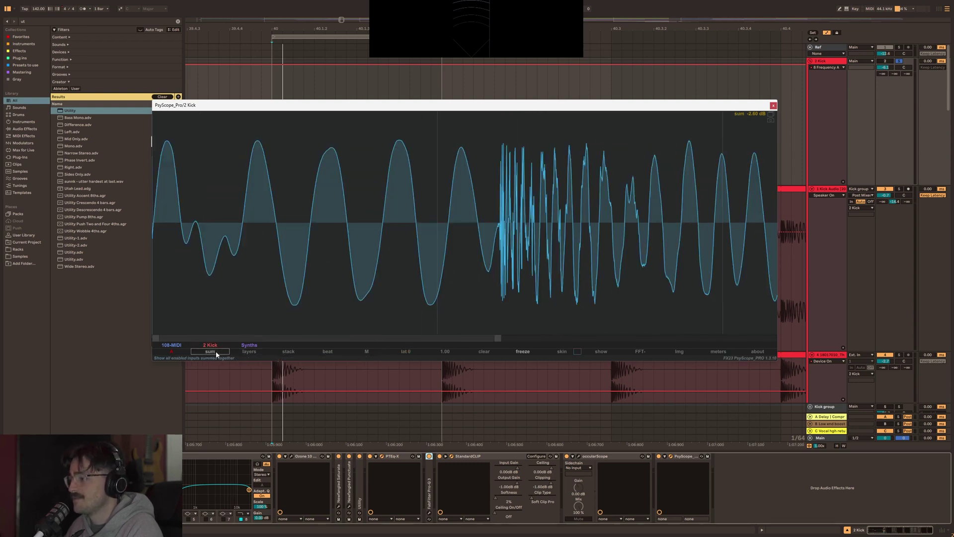
left_click(247, 351)
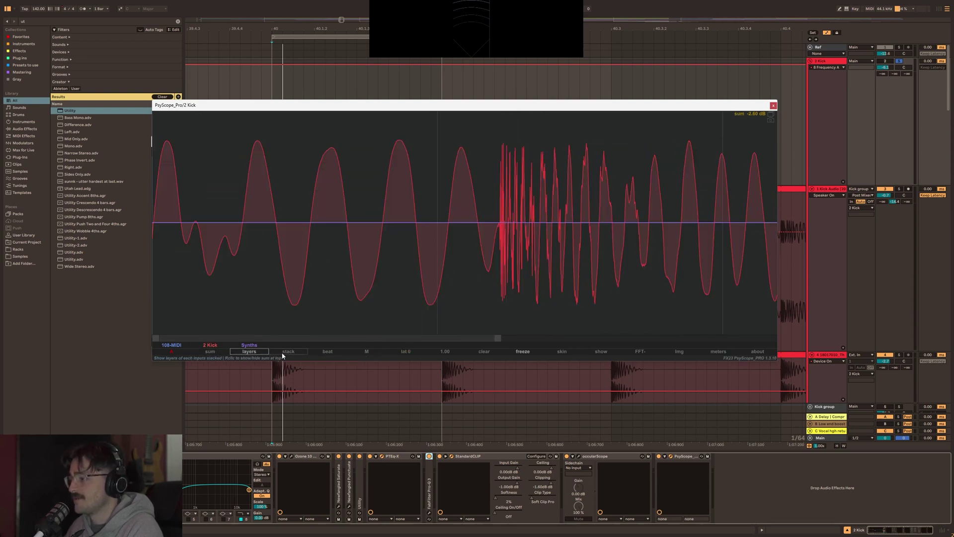
left_click(329, 350)
left_click(223, 345)
left_click(169, 346)
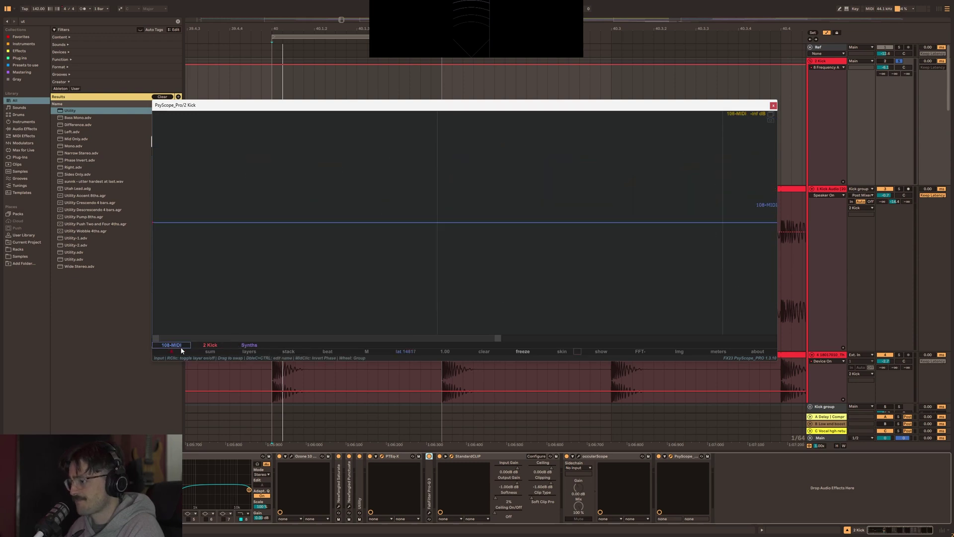
left_click(291, 352)
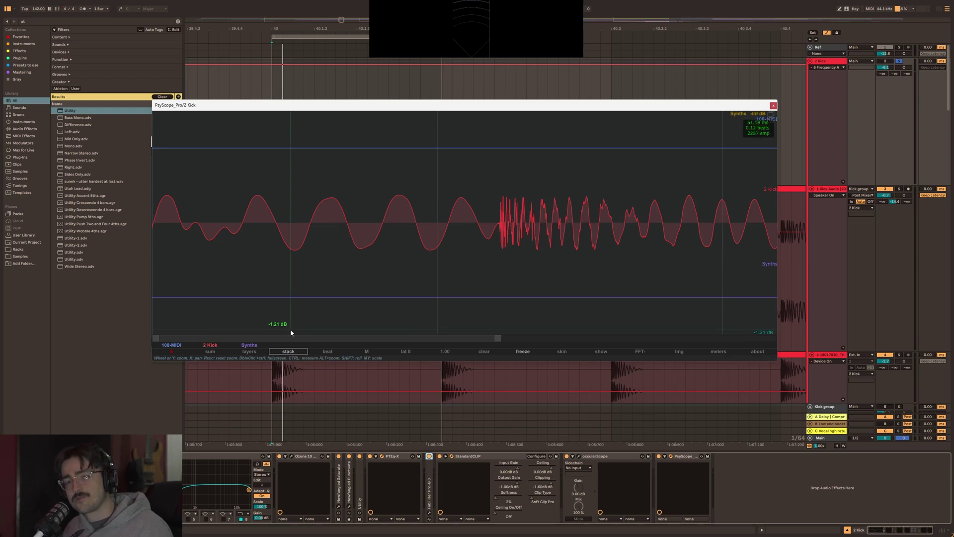
Close the PsyScope Pro and PTEq-X windows and fold the 2 Kick group in the arrangement.
left_click(773, 106)
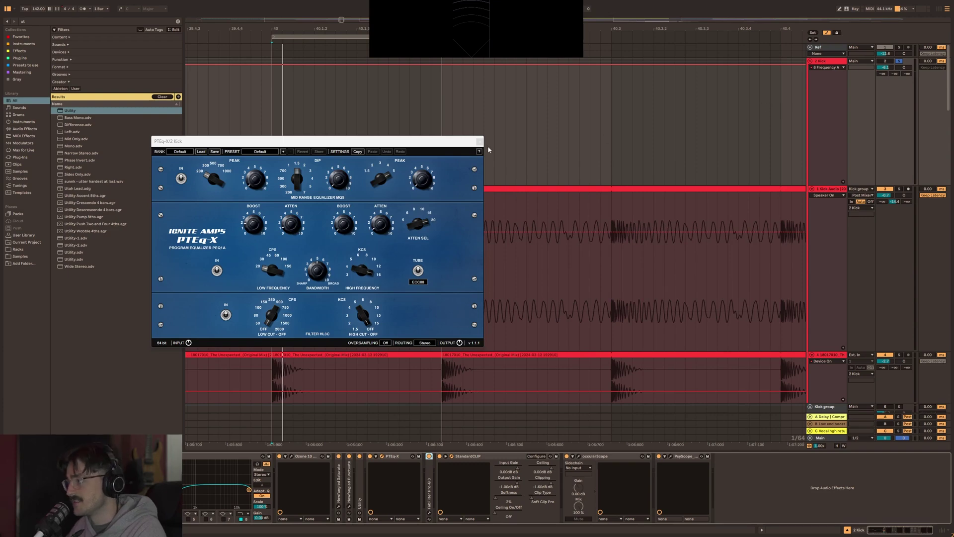
left_click(479, 141)
key("minus")
left_click(810, 61)
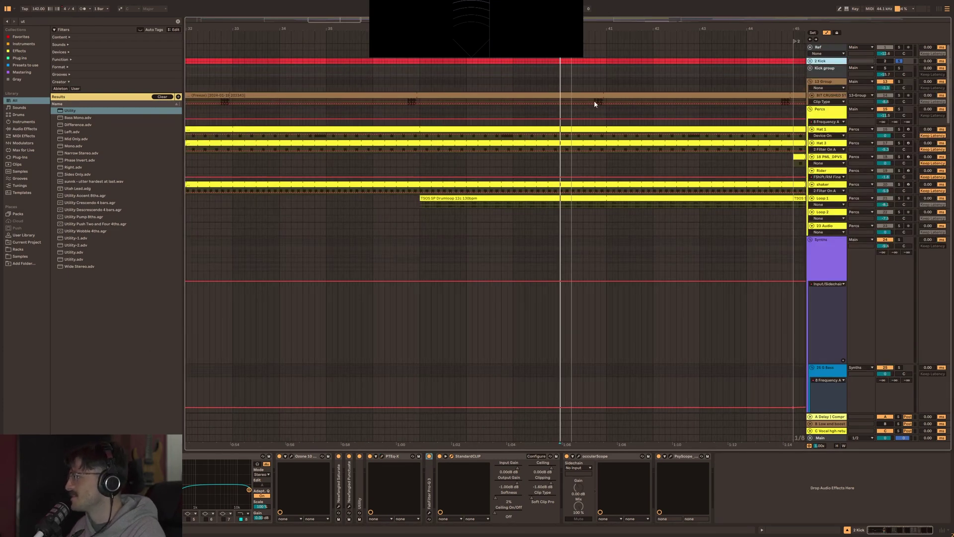
Enlarge the BIT CRUSHED STAB track and play its stab just before bar 41 in solo.
scroll(595, 101, "up", 5, "alt")
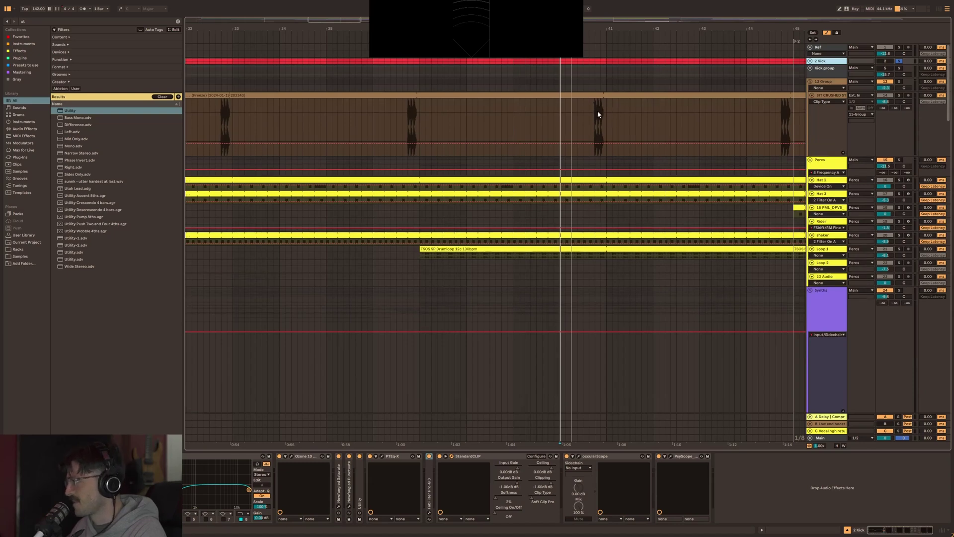
left_click_drag(598, 110, 603, 106)
key("Up")
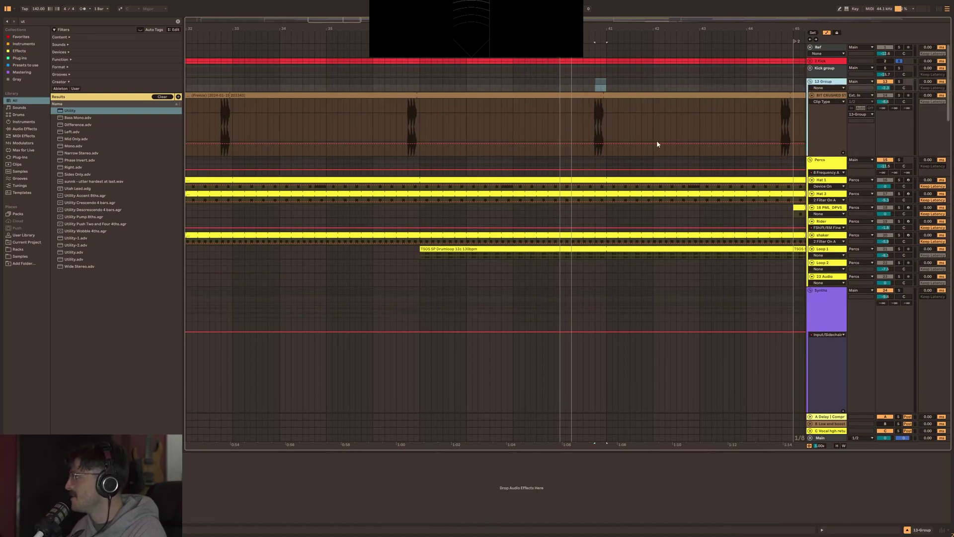
scroll(603, 119, "up", 5, "ctrl")
left_click_drag(613, 112, 702, 102)
key("space")
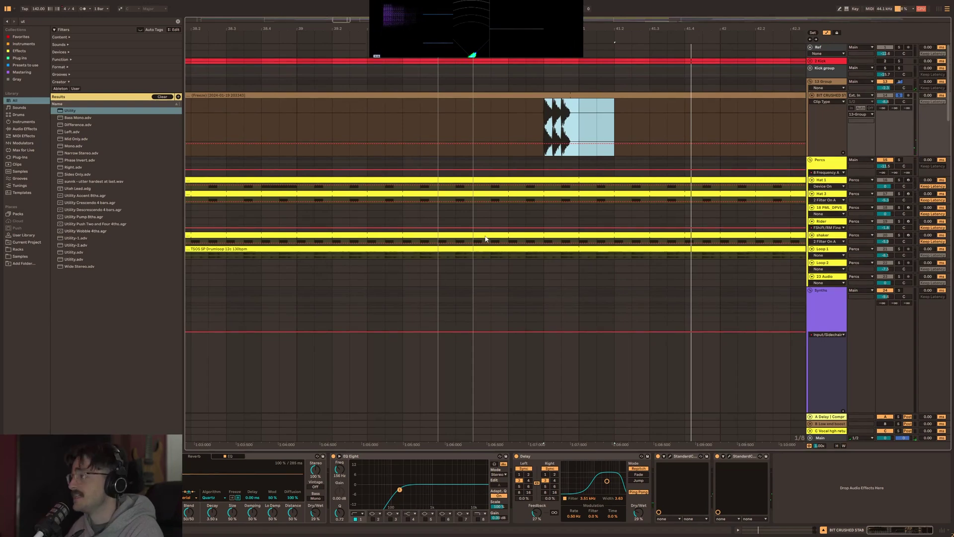
Narrow the time selection on the BIT CRUSHED STAB track to the one-beat stab ending at bar 41.
key("z")
scroll(302, 122, "down", 3)
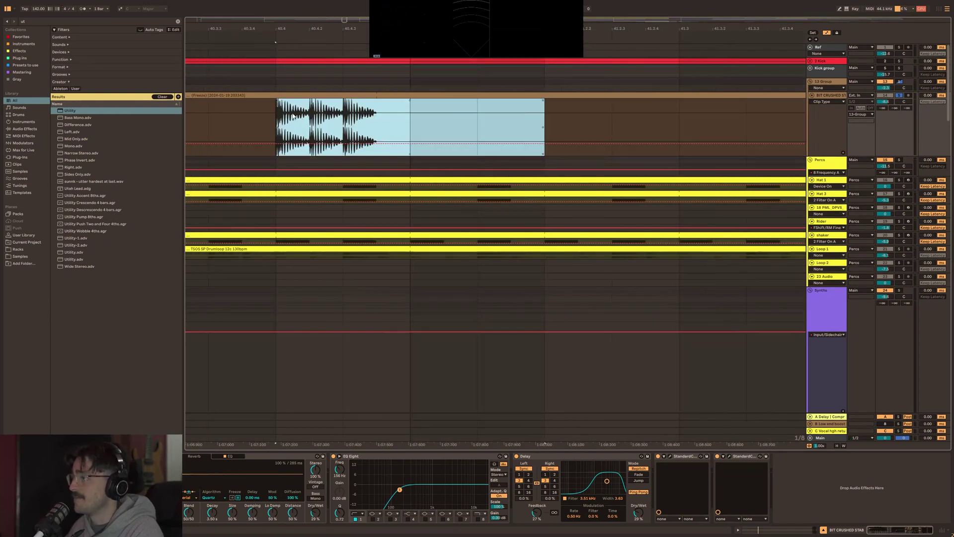
scroll(293, 116, "up", 1)
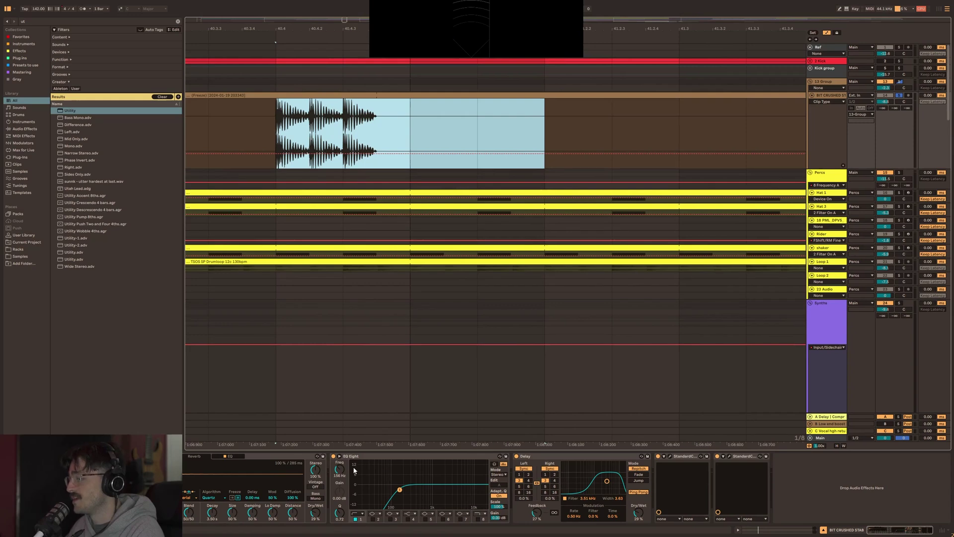
key("Delete")
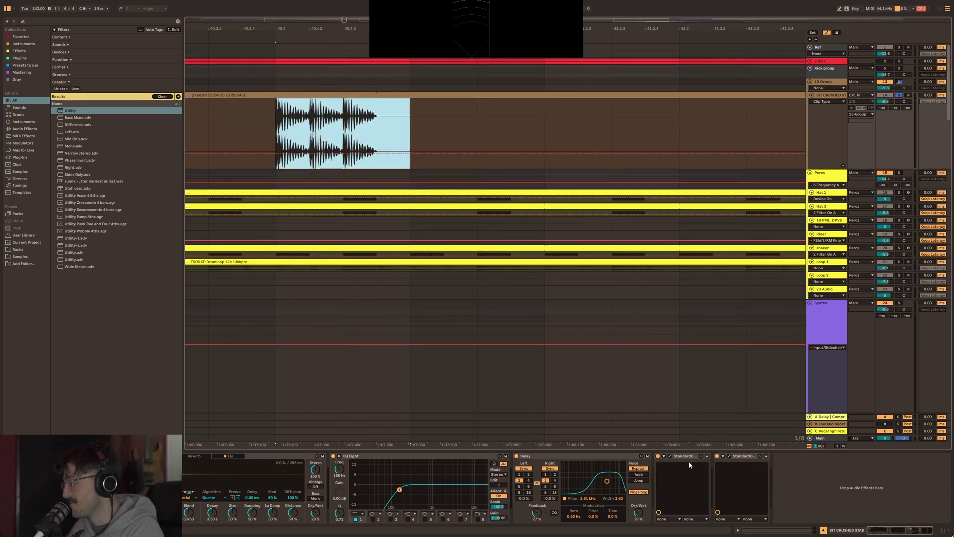
Play the stab with both StandardCLIP windows side by side, compare their Hard Clip and Soft Clip Pro settings, and close them.
left_click(729, 456)
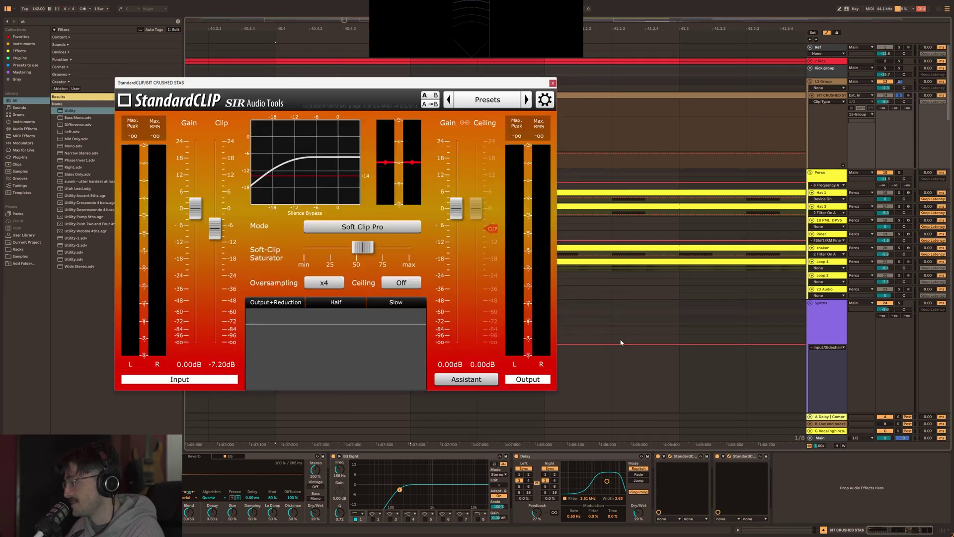
key("space")
left_click_drag(506, 83, 863, 83)
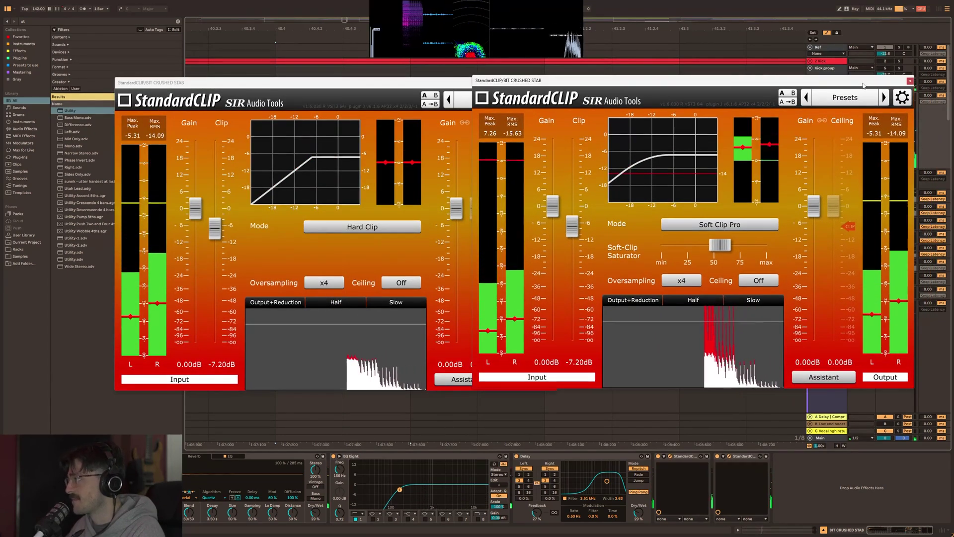
left_click(909, 81)
left_click(552, 83)
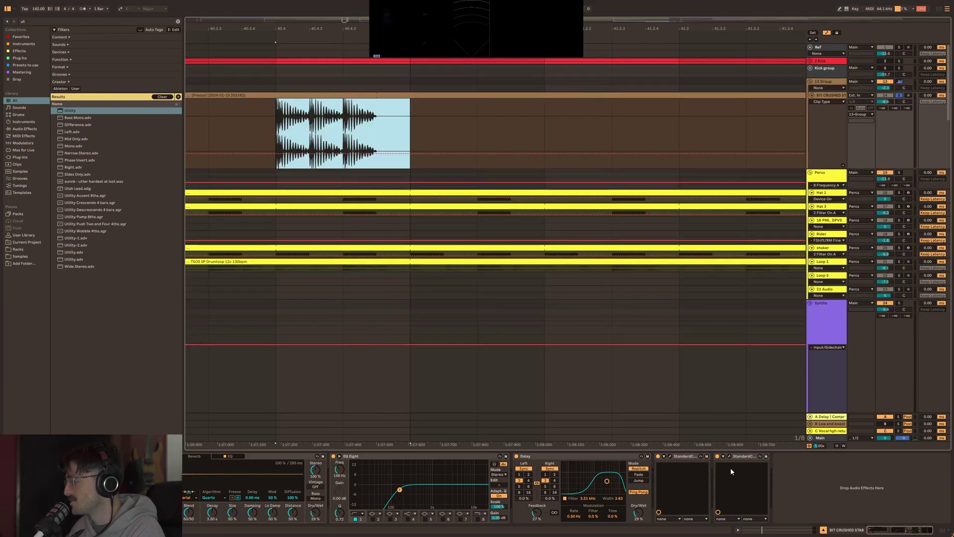
left_click(670, 456)
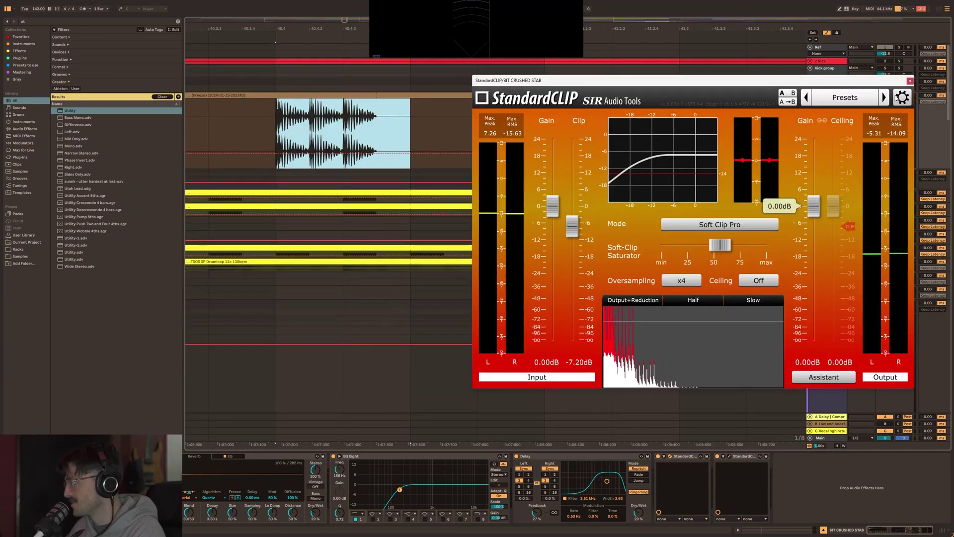
left_click(909, 81)
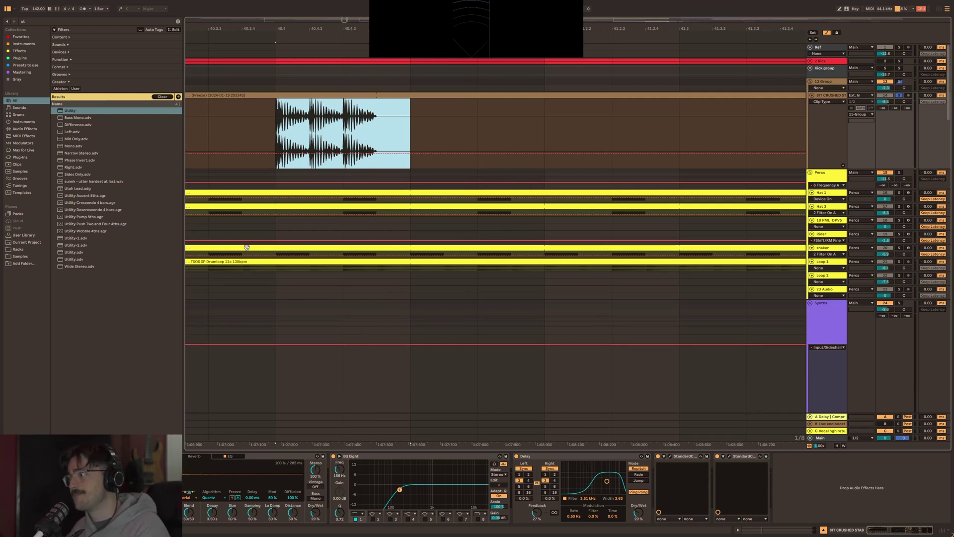
Unfold the Hat 1 and Hat 3 tracks, select bars 41 to 43 on Hat 1 and play them soloed.
left_click(348, 207)
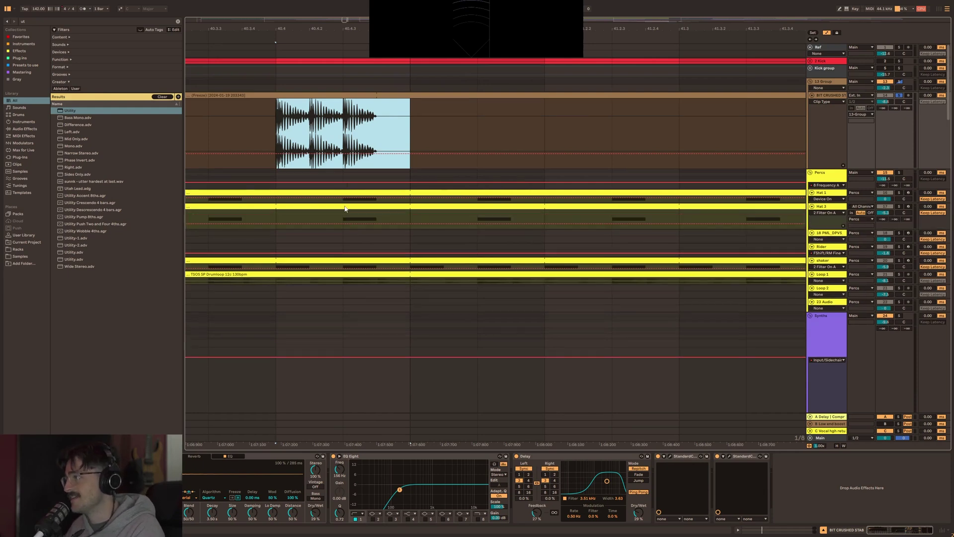
key("x")
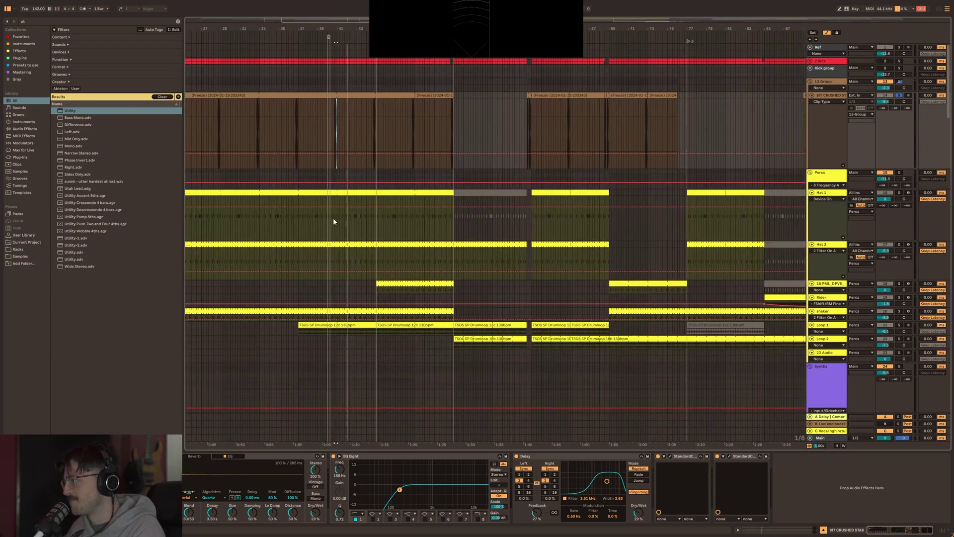
scroll(347, 227, "up", 5)
left_click(325, 193)
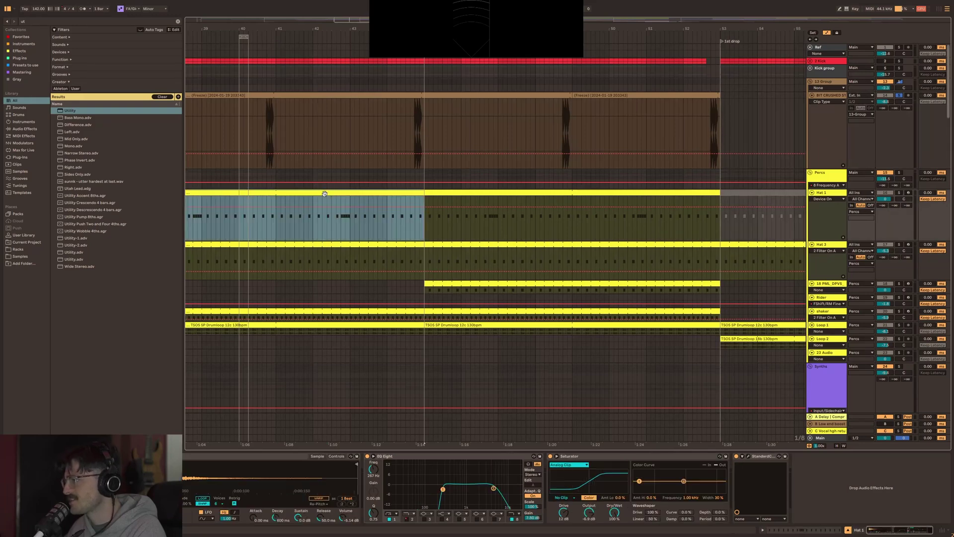
left_click_drag(276, 220, 350, 220)
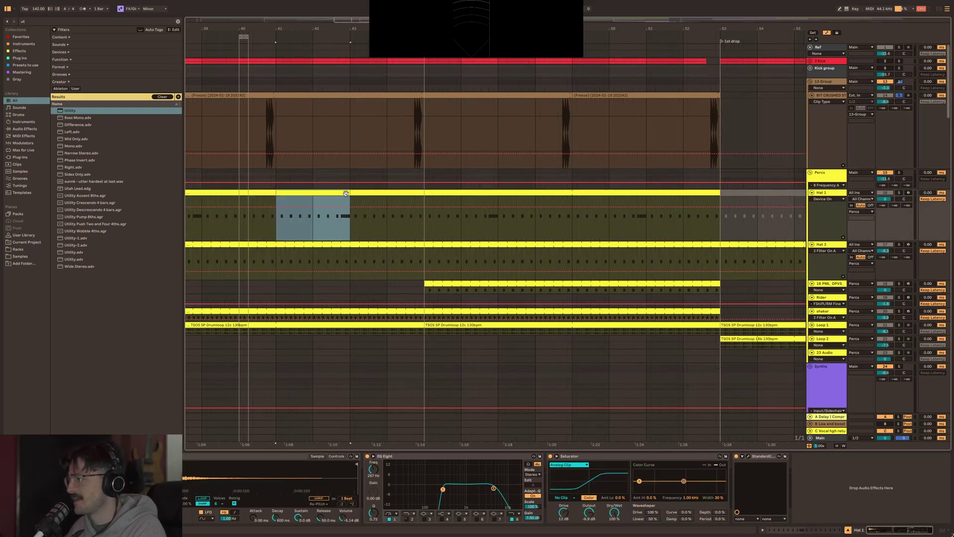
key("space")
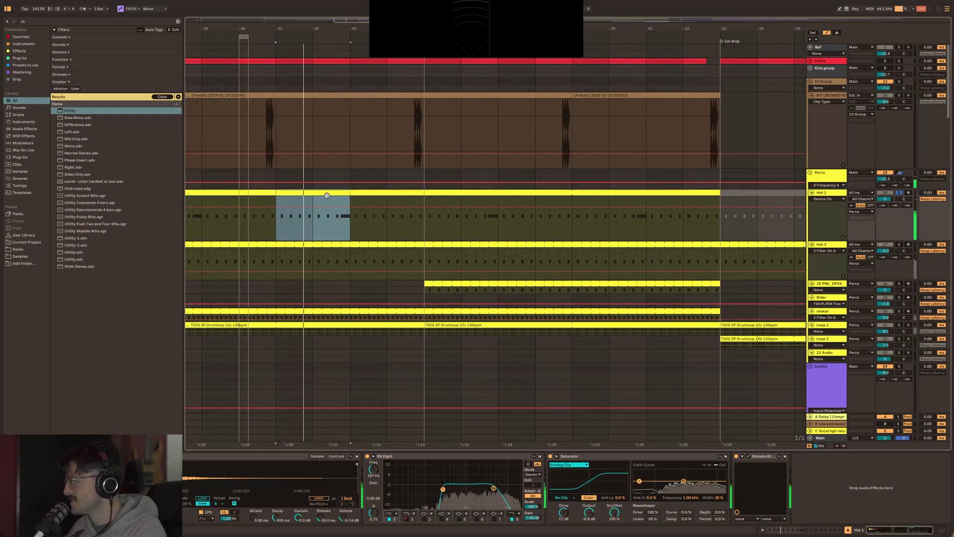
Inspect the MIDI notes and velocities of the Hat 1 clip, return to its device chain and stop playback.
double_click(329, 193)
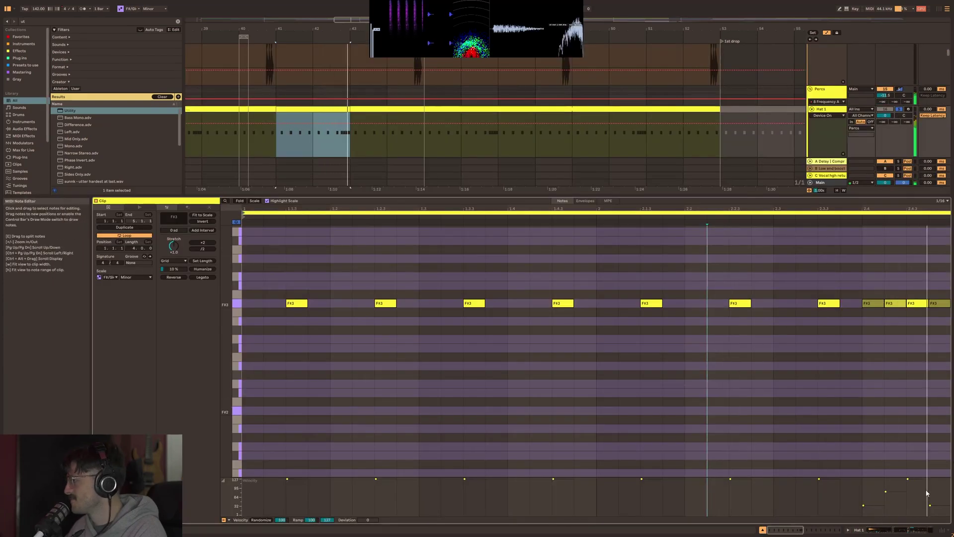
left_click(914, 530)
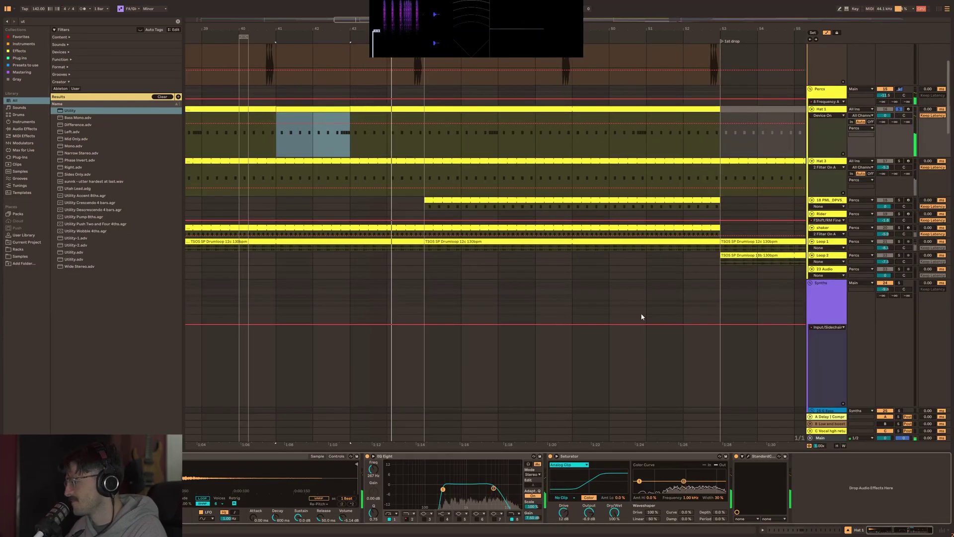
key("space")
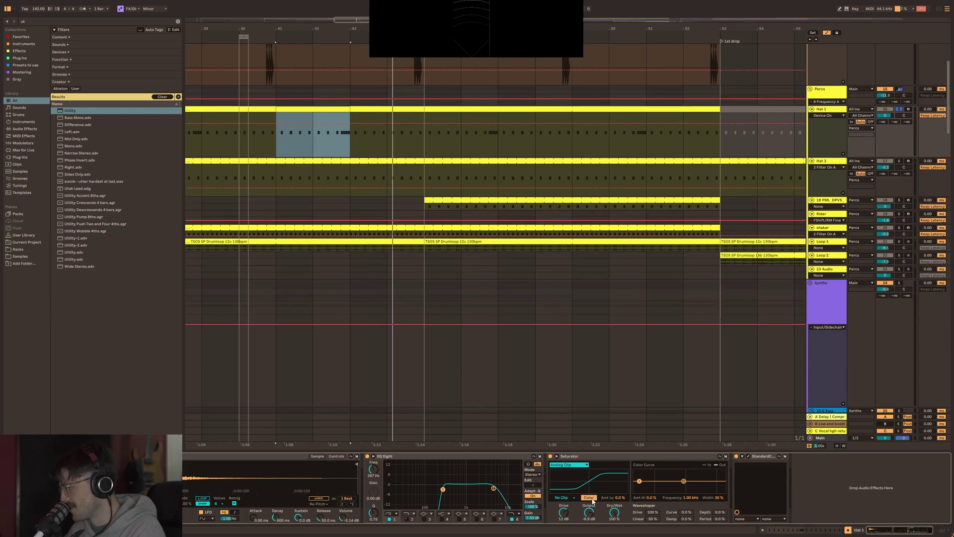
Collapse the Saturator's extended curve controls on Hat 1 and audition the loop with its StandardCLIP window open, closing the window when finished.
left_click(557, 456)
left_click(652, 457)
key("space")
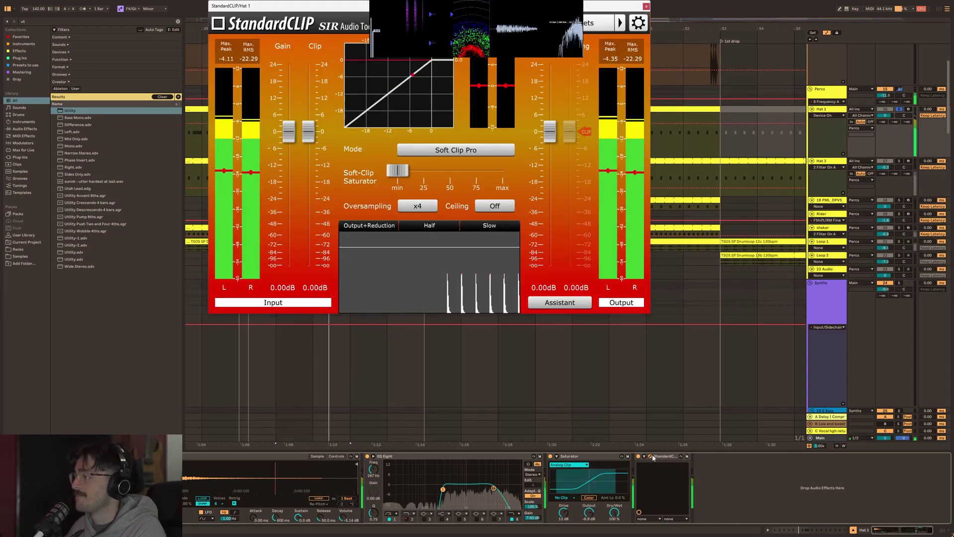
mouse_move(547, 139)
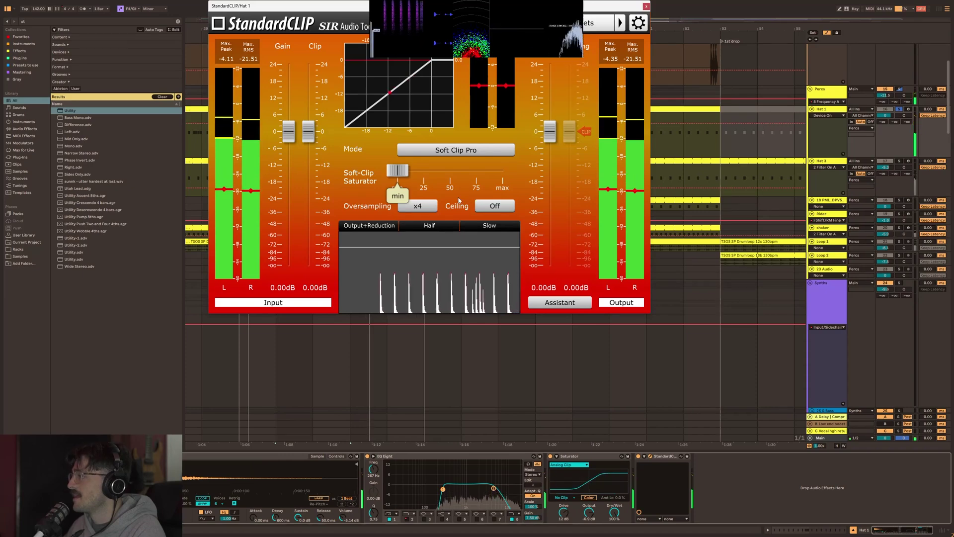
mouse_move(397, 171)
left_mouse_down()
mouse_move(444, 177)
mouse_move(397, 178)
left_mouse_up()
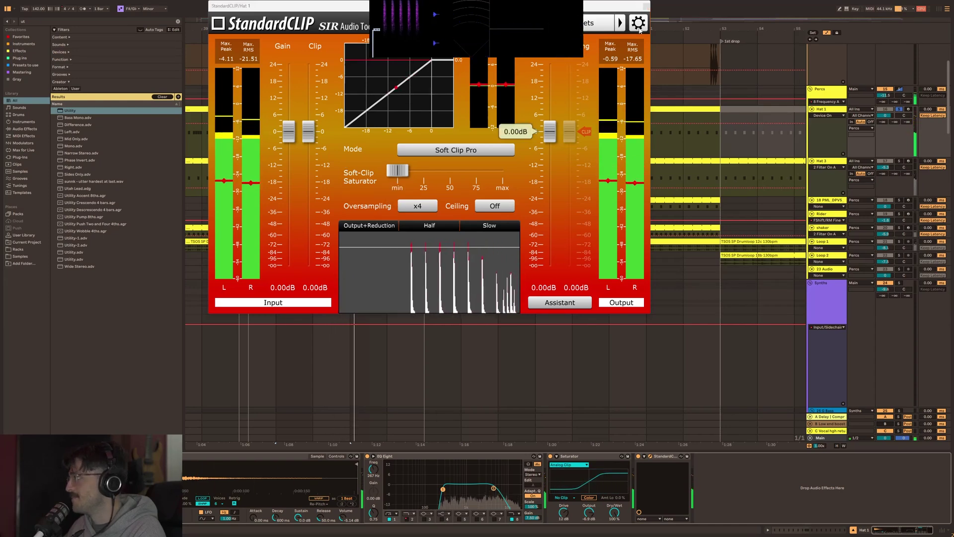
left_click(650, 455)
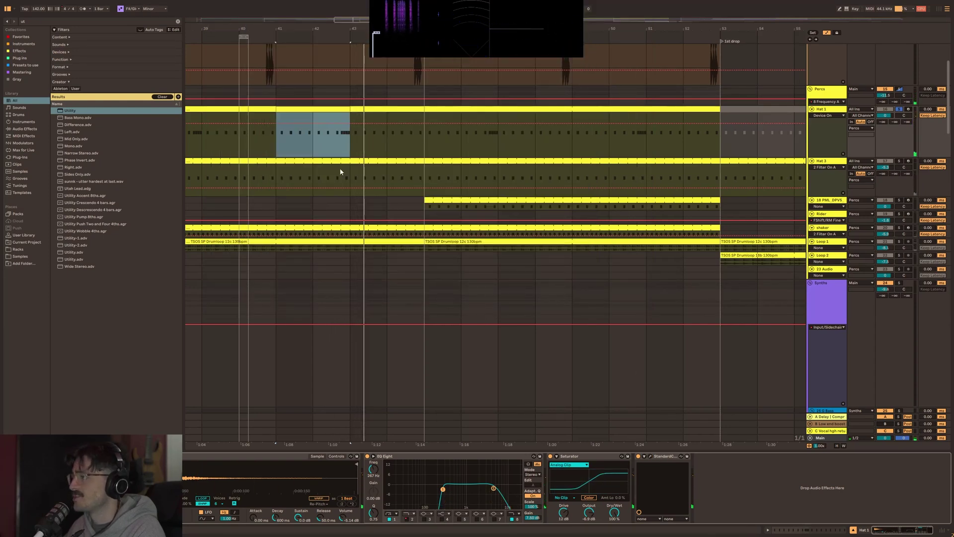
Bring up Hat 3's device chain, play it with the StandardCLIP window open to examine its settings, then close the window and stop playback.
left_click(354, 171)
left_click(649, 457)
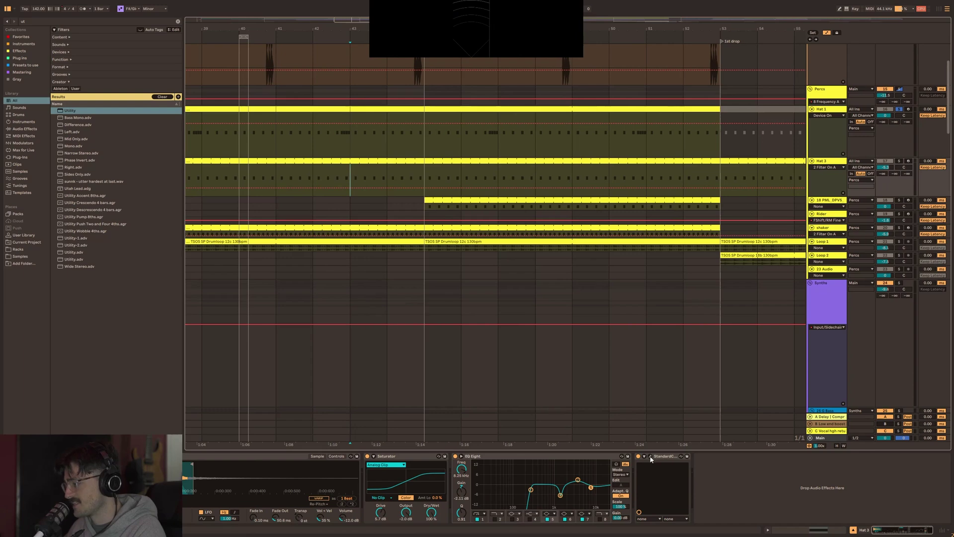
left_click(650, 458)
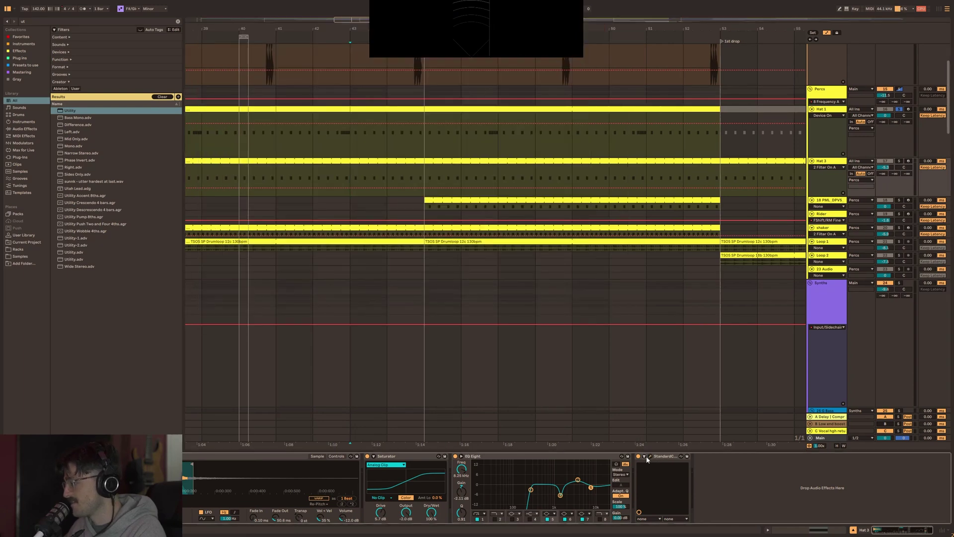
left_click(650, 456)
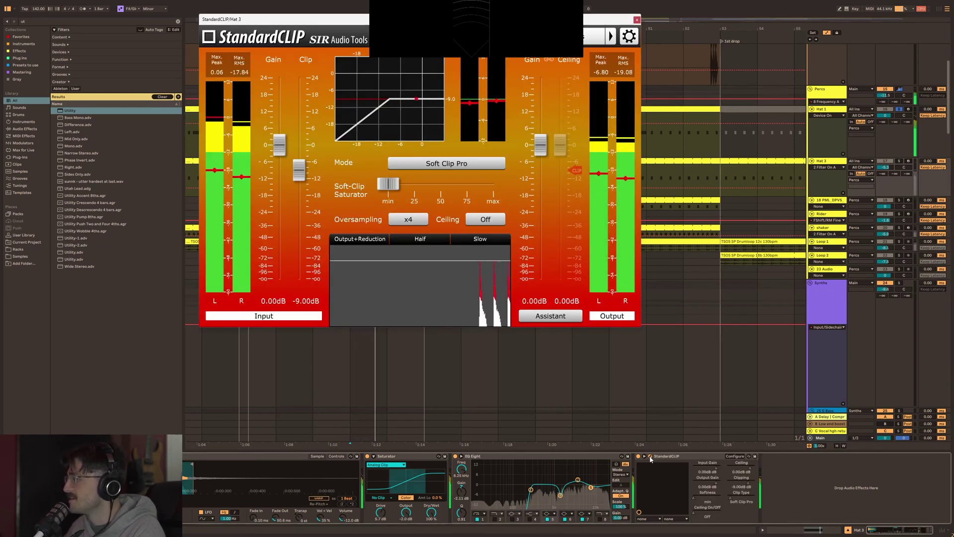
left_click(650, 457)
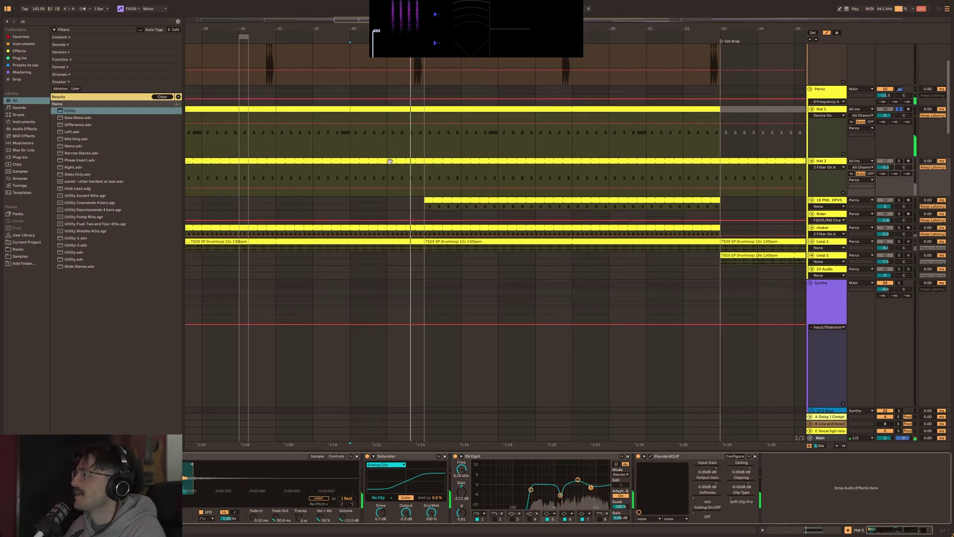
left_click(358, 173)
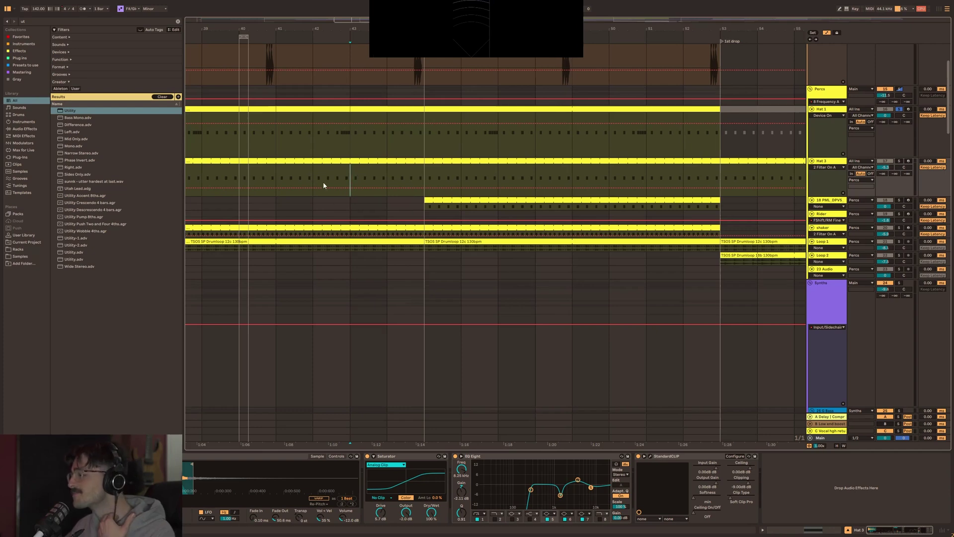
Play Hat 3 soloed, add Hat 1 to the solo and replay both hats together from around bar 42.
key("space")
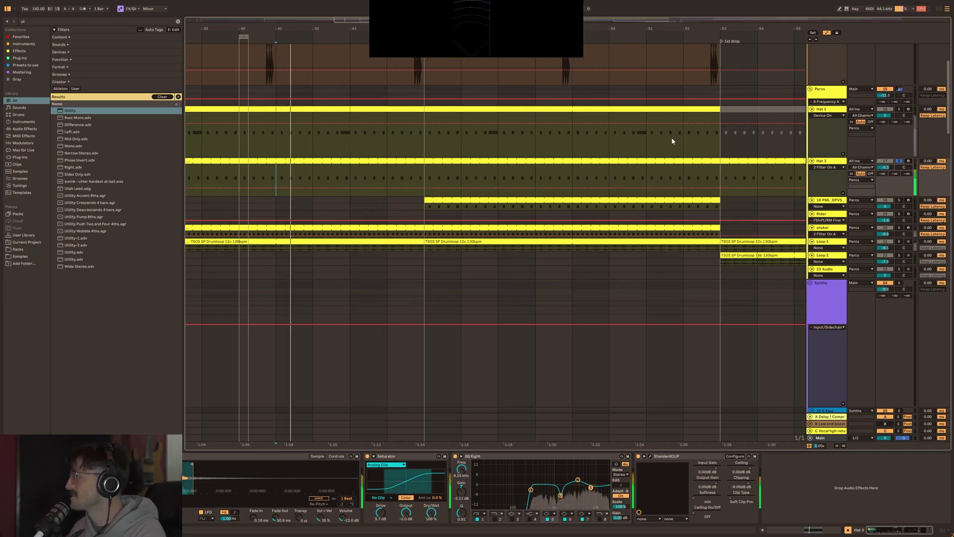
left_click(899, 109)
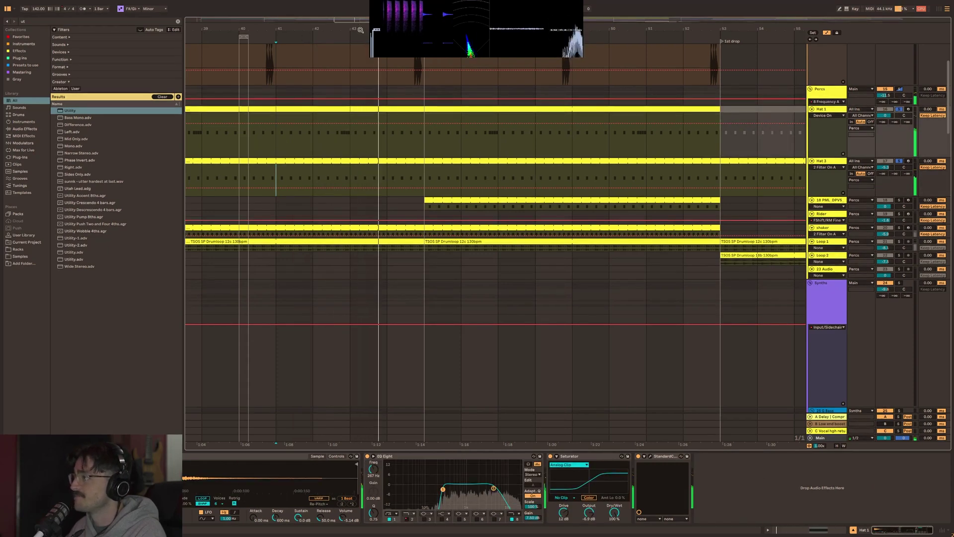
left_click_drag(339, 29, 352, 134)
left_click(371, 171)
key("space")
left_click(354, 174)
left_click(351, 171)
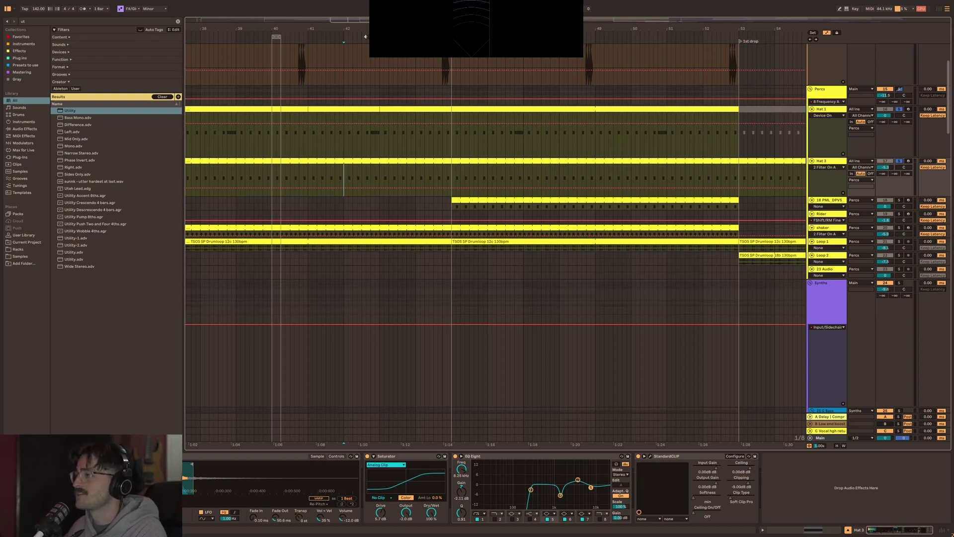
left_click_drag(365, 37, 388, 34)
key("space")
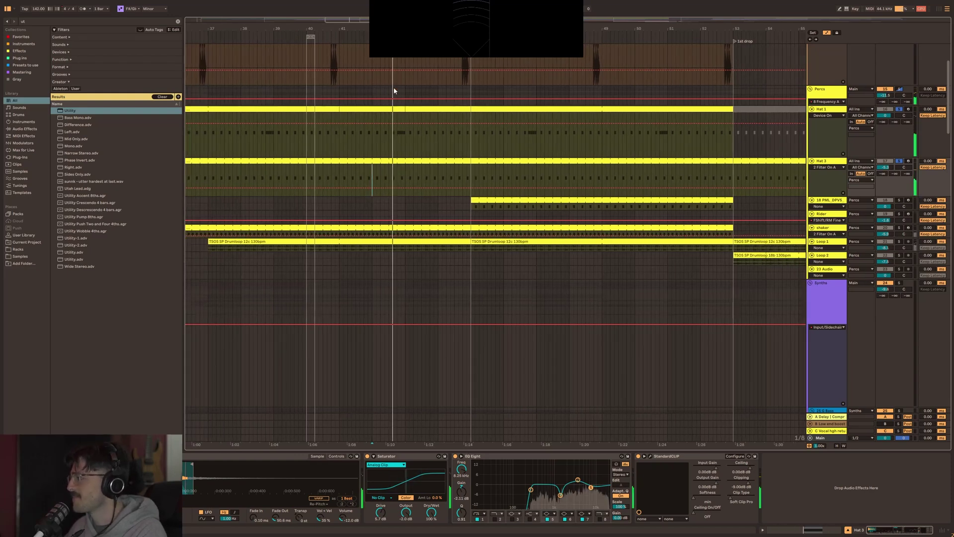
Select the clip on the 18 PML hat track, unfold the track and play it soloed from the clip's start.
scroll(394, 91, "down", 3)
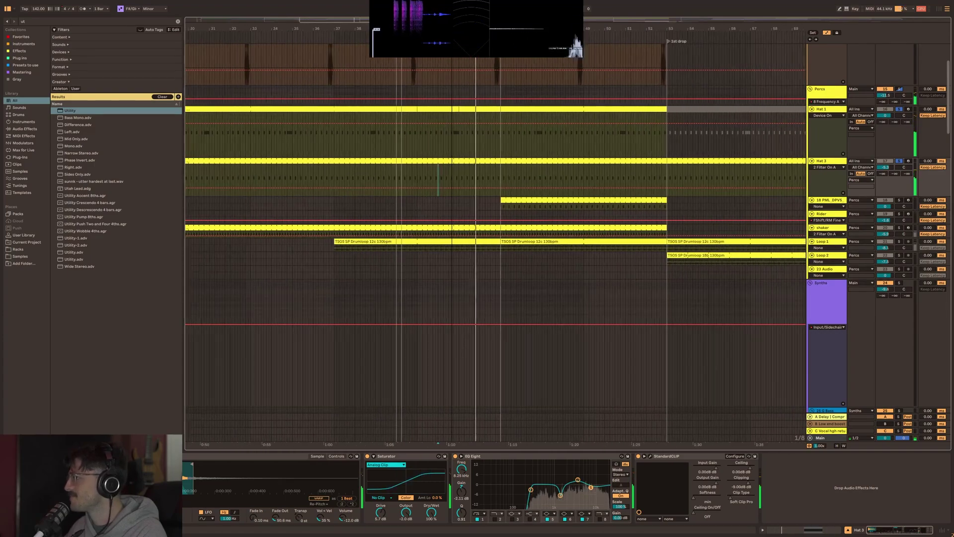
scroll(485, 260, "down", 3)
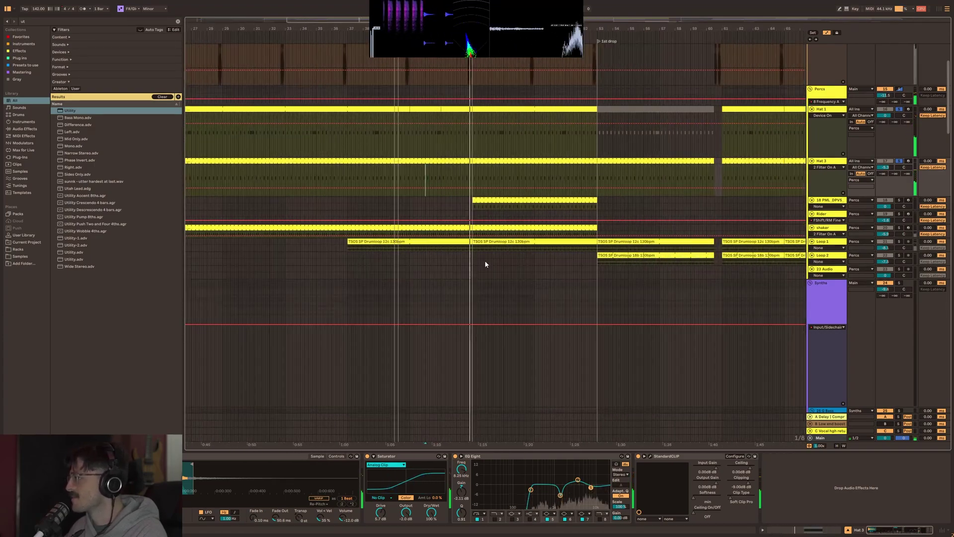
left_click(496, 204)
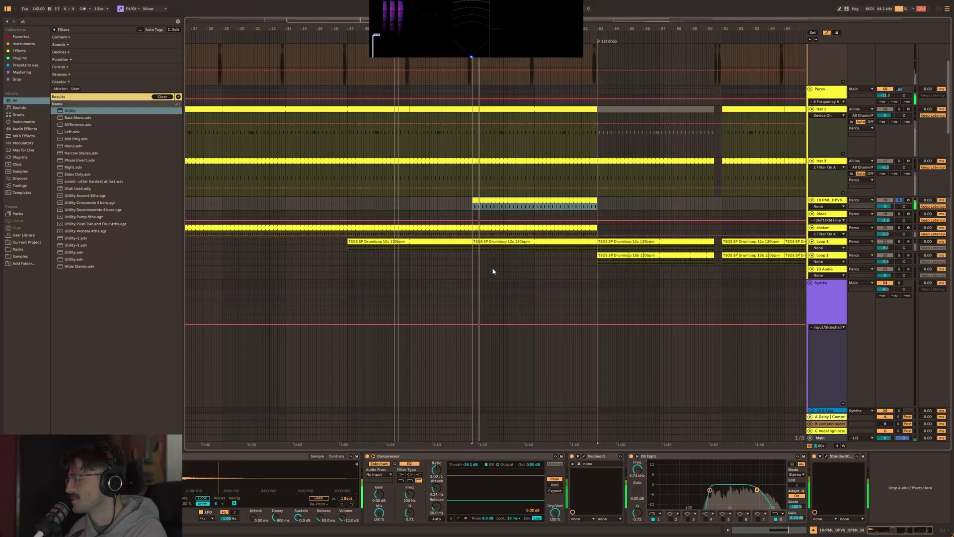
left_click(812, 200)
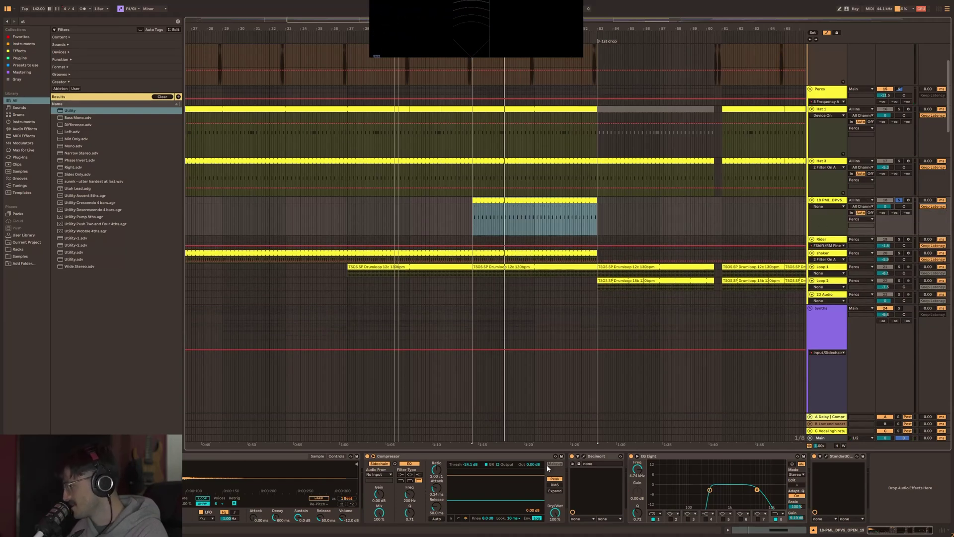
key("space")
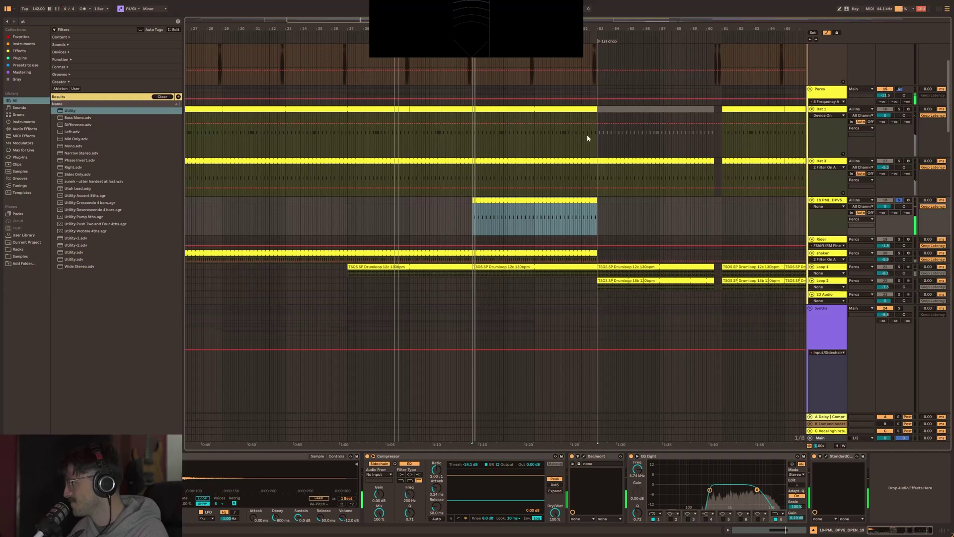
Solo Hat 1 and Hat 3 together with the 18 PML hat and inspect the EQ Eight in the 18 PML device chain.
left_click(830, 91)
left_click(599, 456)
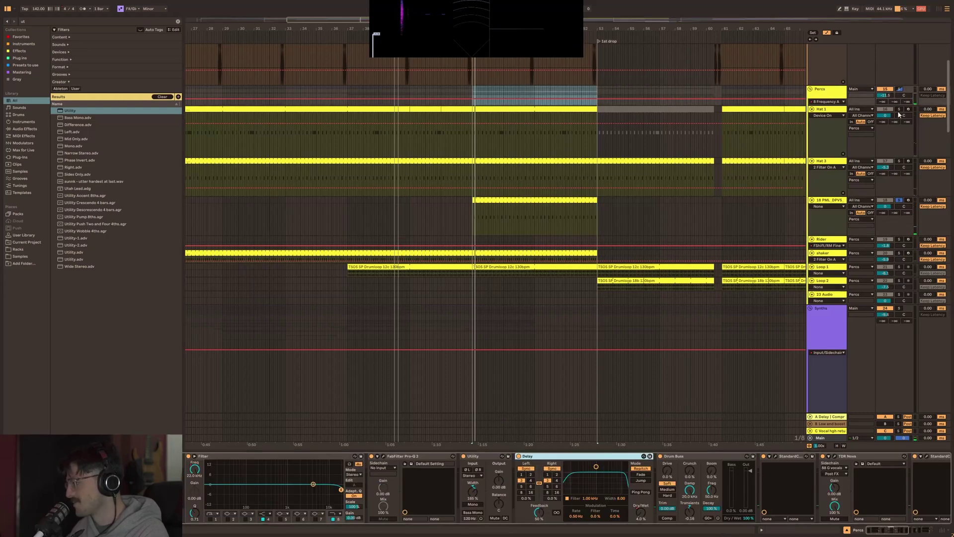
left_click(841, 200)
left_click(899, 109)
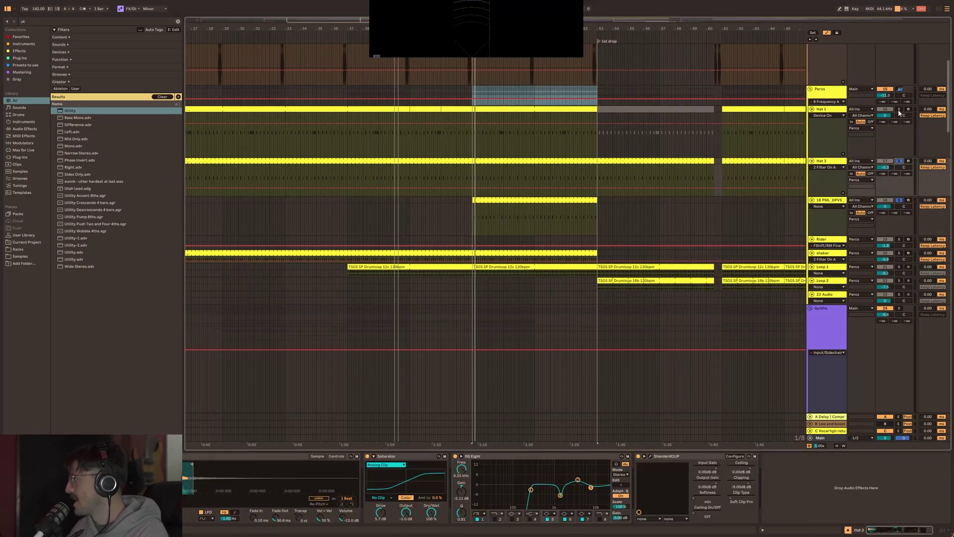
left_click(509, 199)
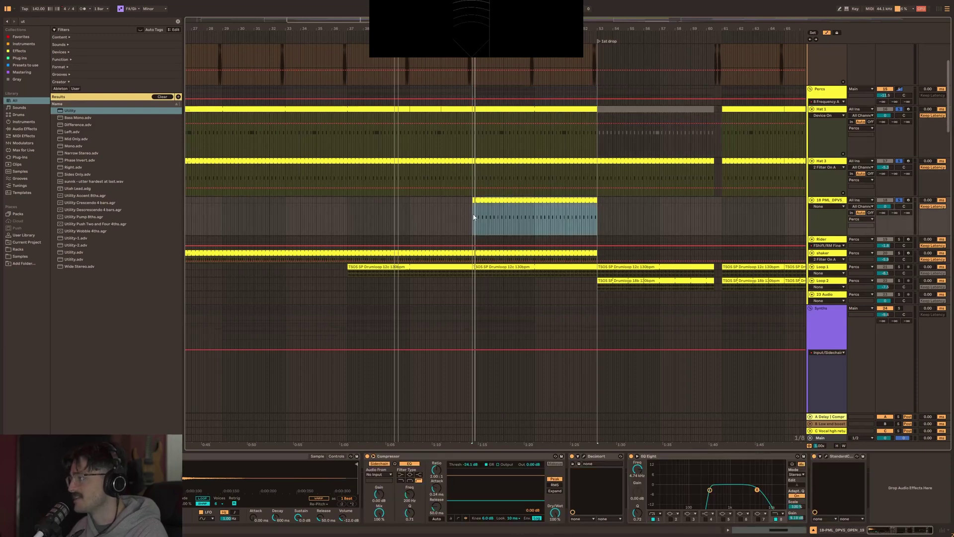
left_click_drag(701, 475, 734, 498)
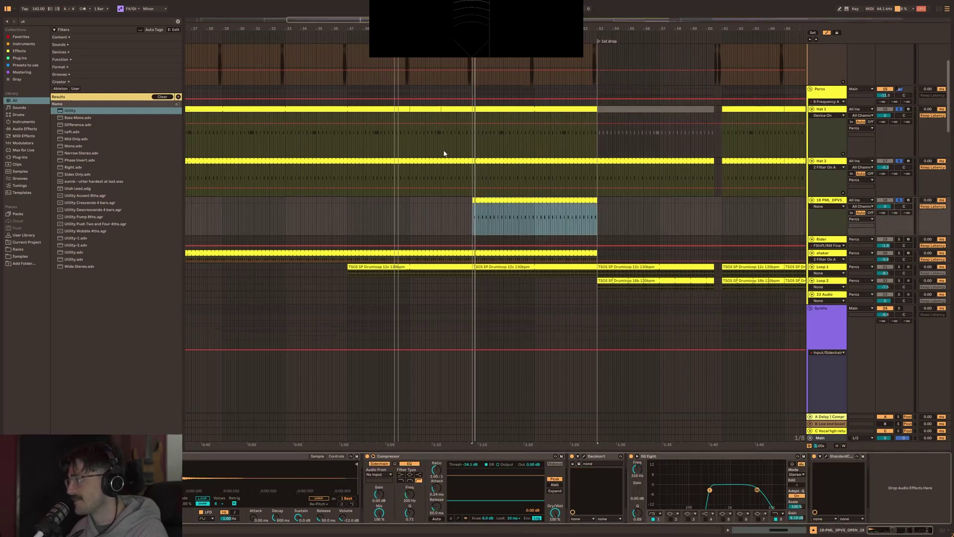
Look through the automatable parameters listed for the kick audio track.
scroll(444, 153, "up", 3)
left_click(811, 62)
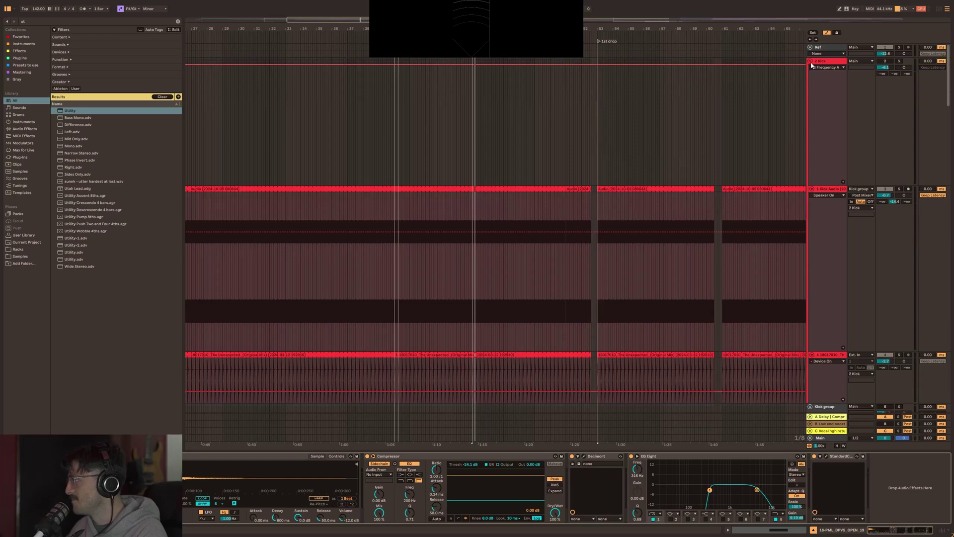
left_click(838, 83)
left_click(838, 201)
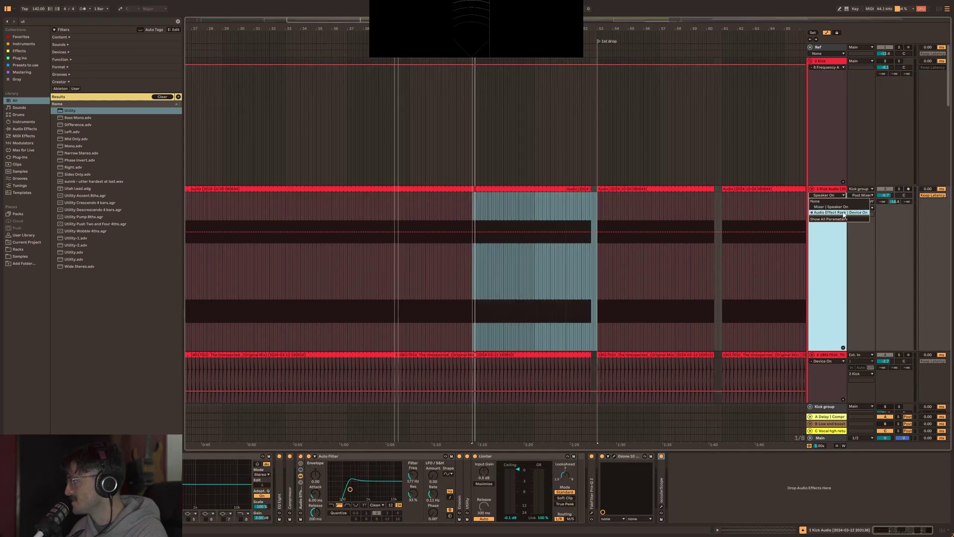
Play the Percs group soloed and bring the 18 PML hat's device chain back into view.
scroll(605, 214, "down", 10)
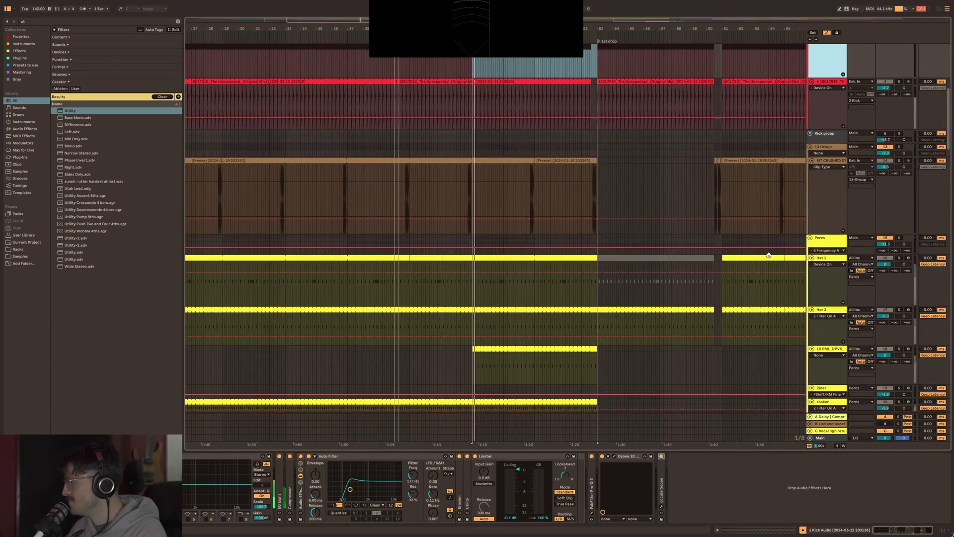
left_click(768, 254)
scroll(514, 318, "down", 2)
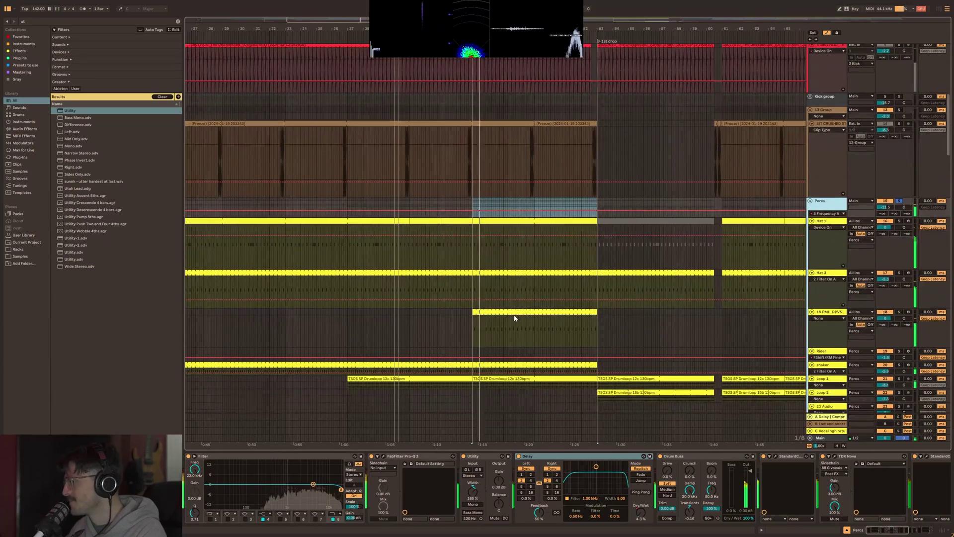
scroll(514, 318, "down", 3)
left_click(890, 251)
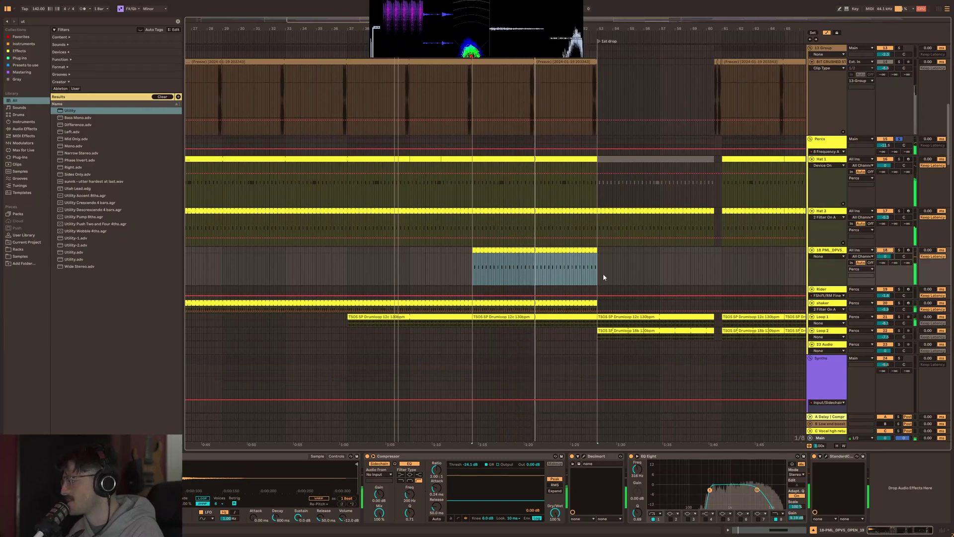
Unfold the shaker track, select its clips and open the MIDI notes and velocities for inspection.
scroll(429, 281, "down", 4)
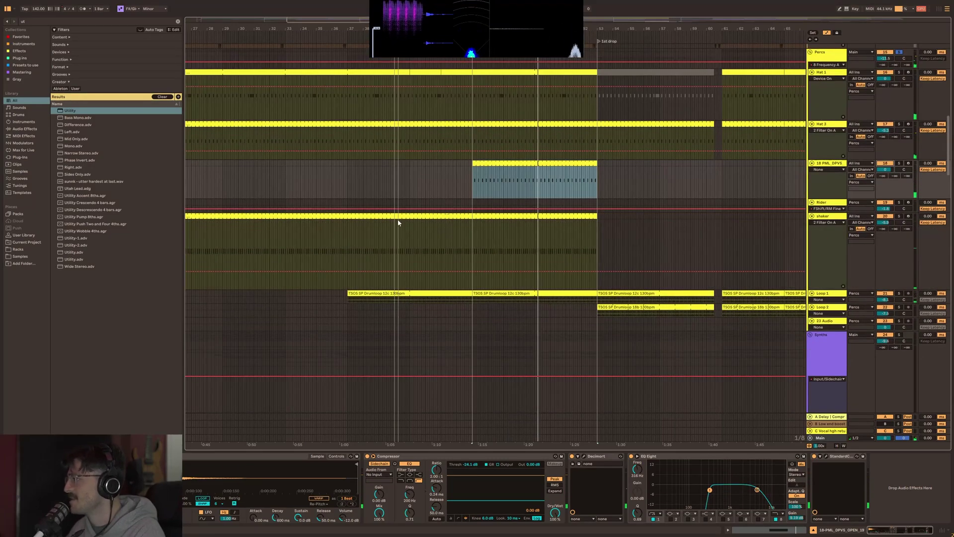
scroll(461, 233, "left", 4)
left_click(403, 228)
scroll(401, 233, "up", 5)
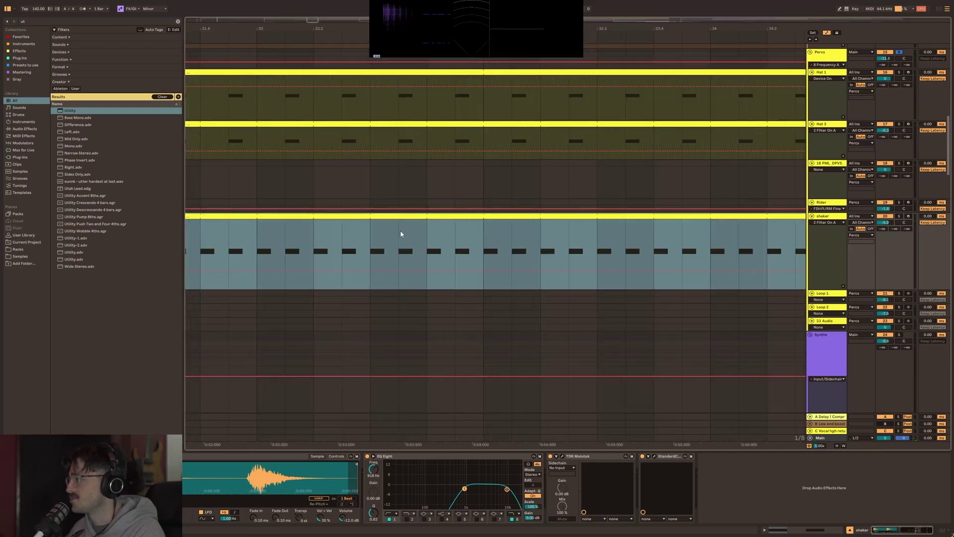
double_click(416, 215)
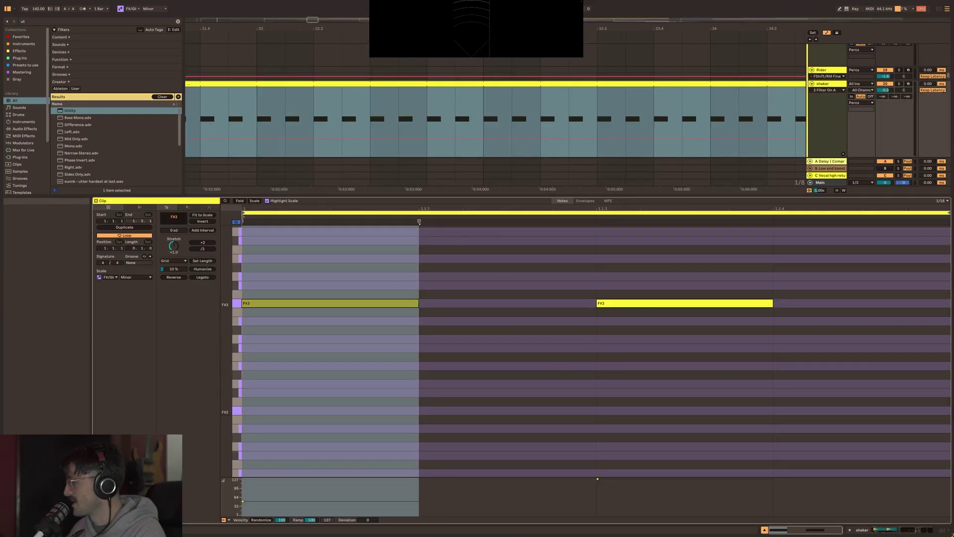
Play the shaker soloed, return from its note editor to the device chain and stop playback.
key("space")
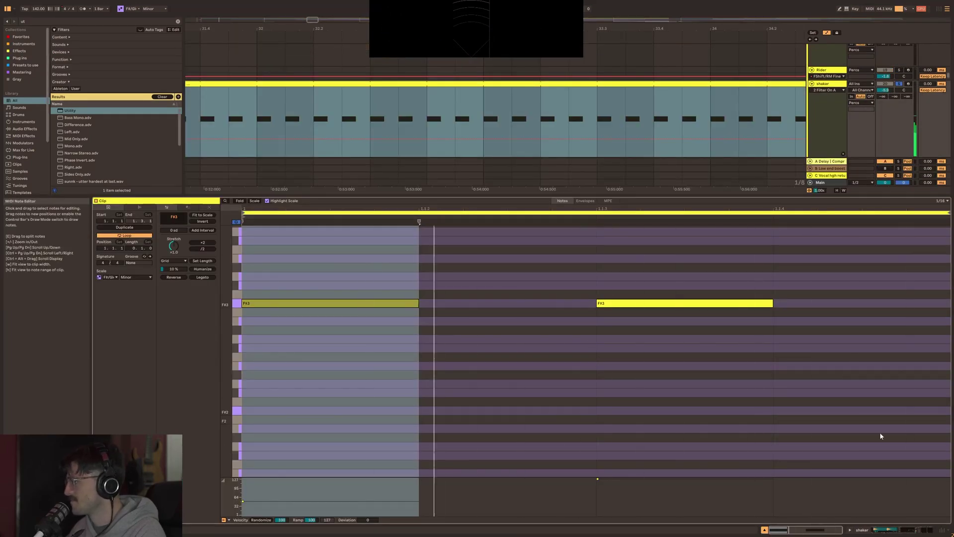
left_click(904, 534)
scroll(583, 318, "down", 10)
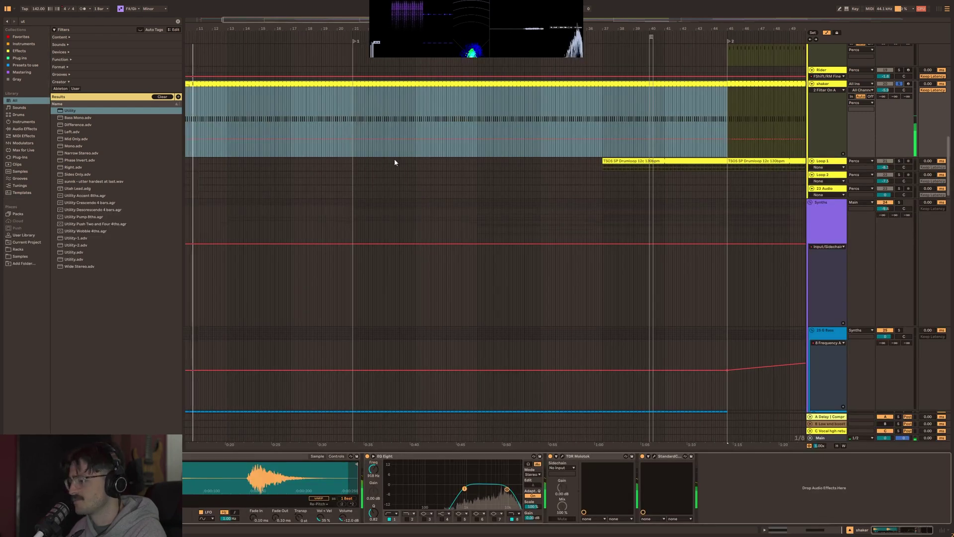
key("space")
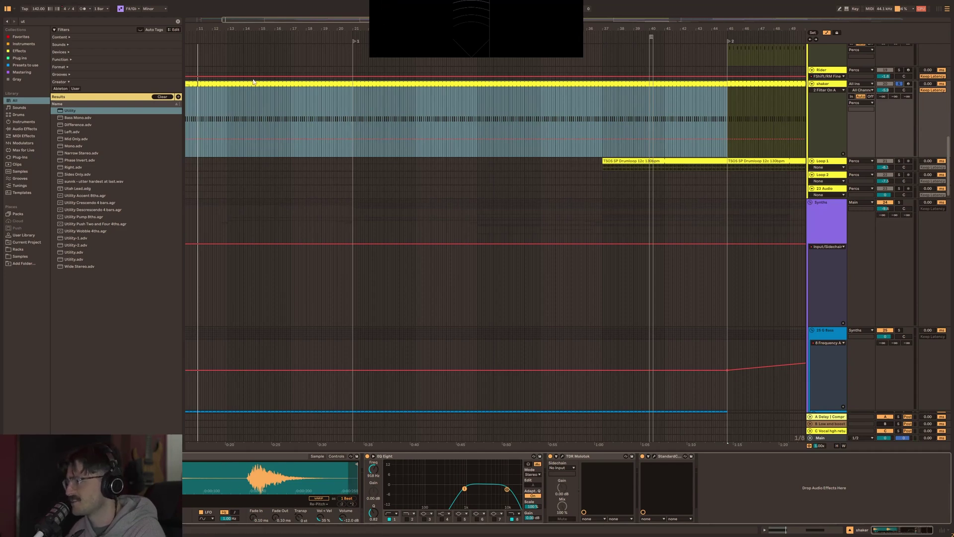
Select the shaker clips from their beginning at bar 5 onward.
scroll(253, 82, "up", 10)
left_click(326, 103)
scroll(326, 103, "down", 10)
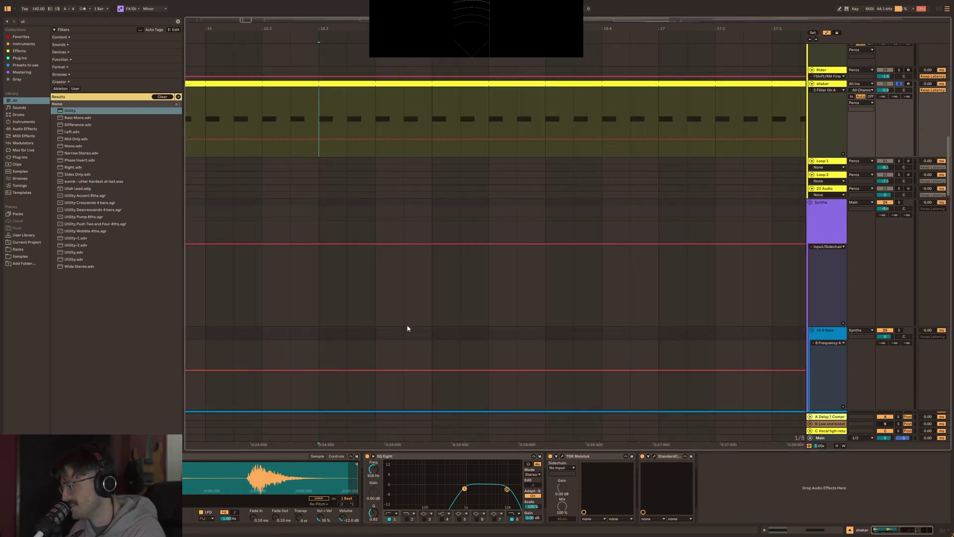
left_click(340, 120)
left_click(309, 84)
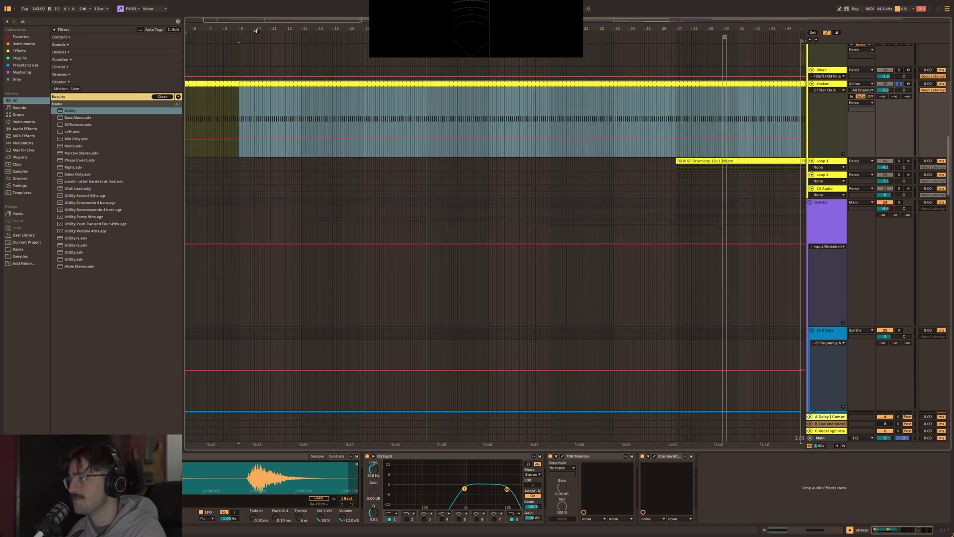
left_click_drag(252, 31, 313, 29)
left_click(253, 85)
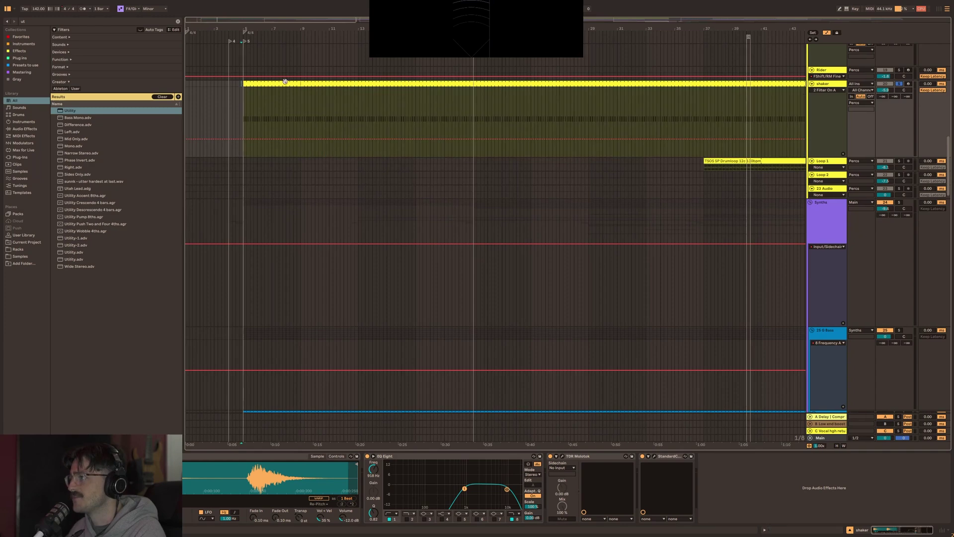
left_click_drag(301, 84, 244, 96)
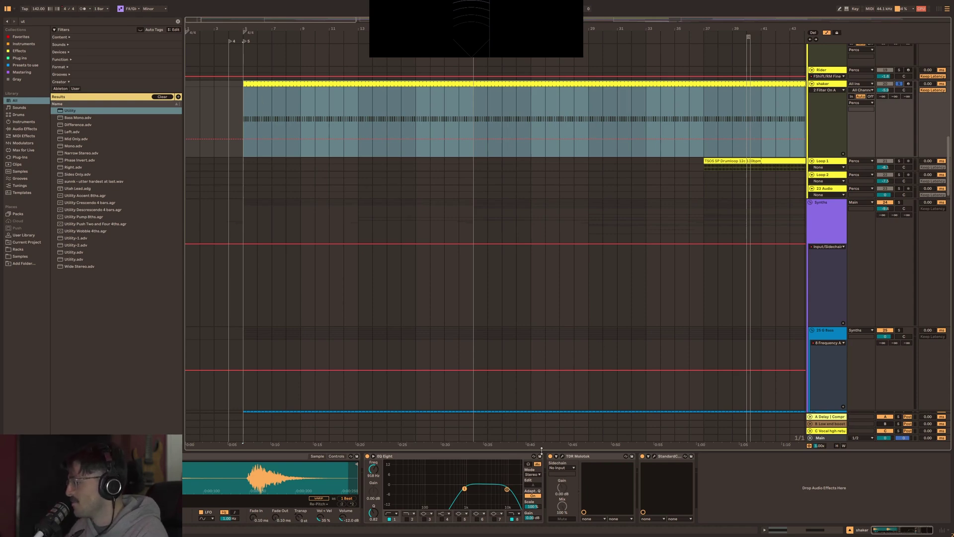
Open the shaker's TDR Molotok compressor, place its window over the middle of the arrangement and play the shaker through it.
left_click(562, 456)
left_click_drag(600, 27, 465, 166)
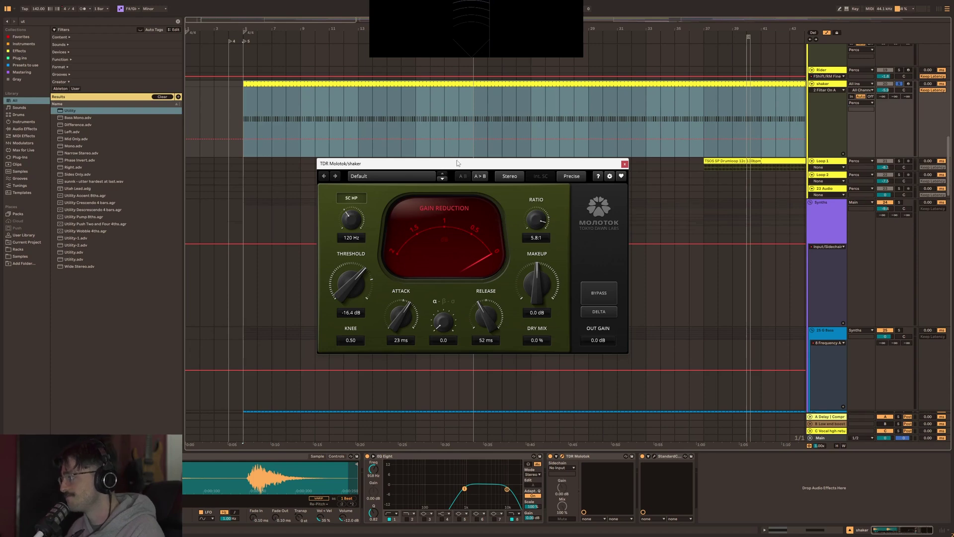
left_click_drag(457, 163, 462, 114)
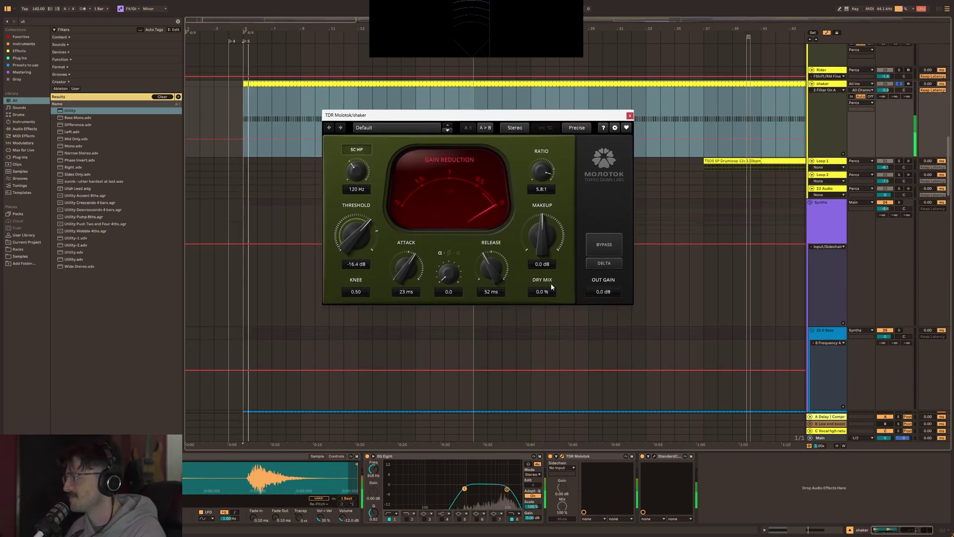
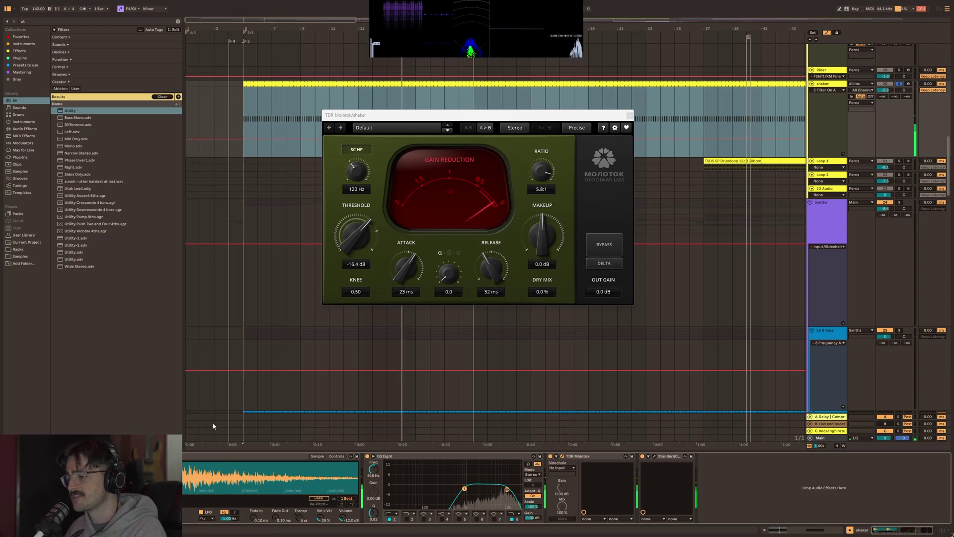
Compare the shaker with its Molotok compressor bypassed and engaged, and close the compressor's window.
left_click(615, 244)
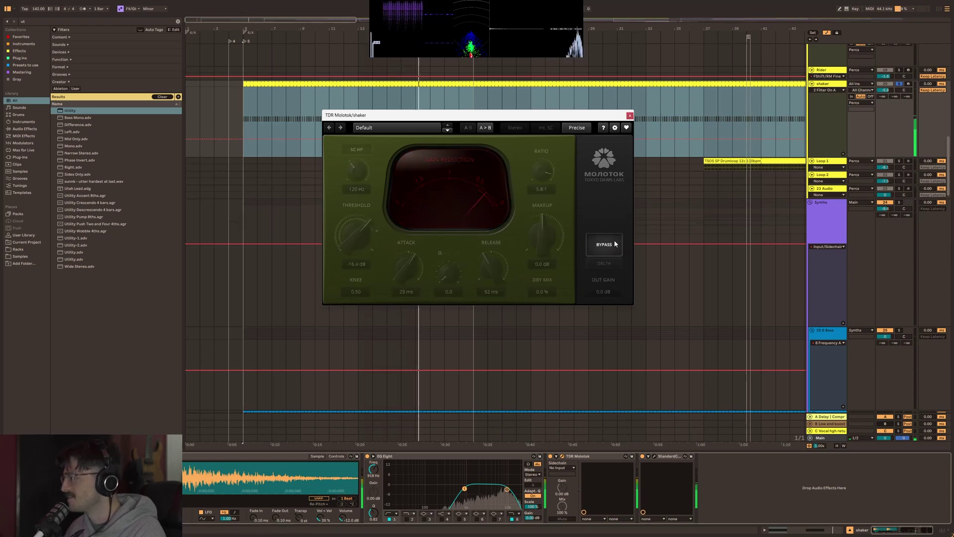
left_click(615, 243)
left_click(629, 115)
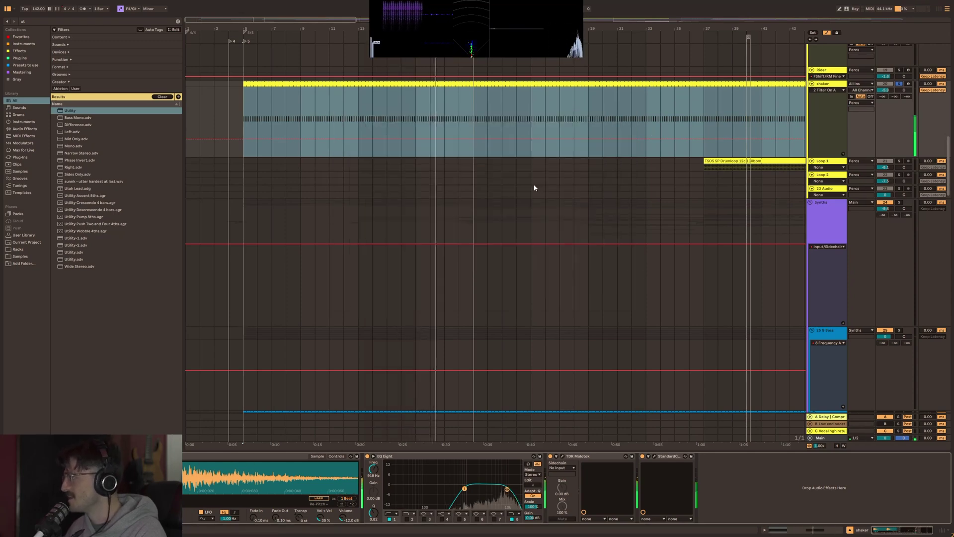
Unfold the Loop 1 track, select its first drum loop clip at bar 37 and play the track soloed.
scroll(511, 146, "down", 1)
key("minus")
key("minus")
left_click(325, 152)
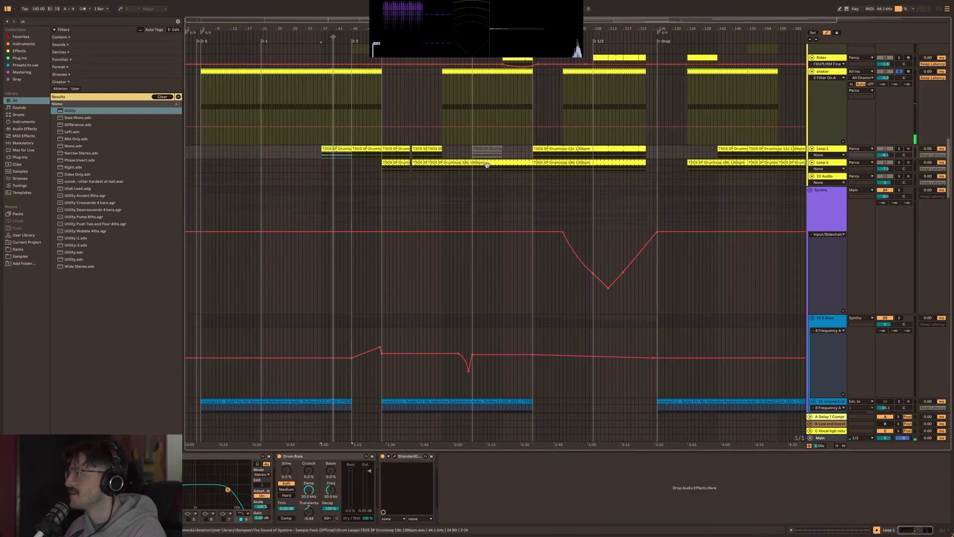
key("alt+plus")
key("plus")
key("plus")
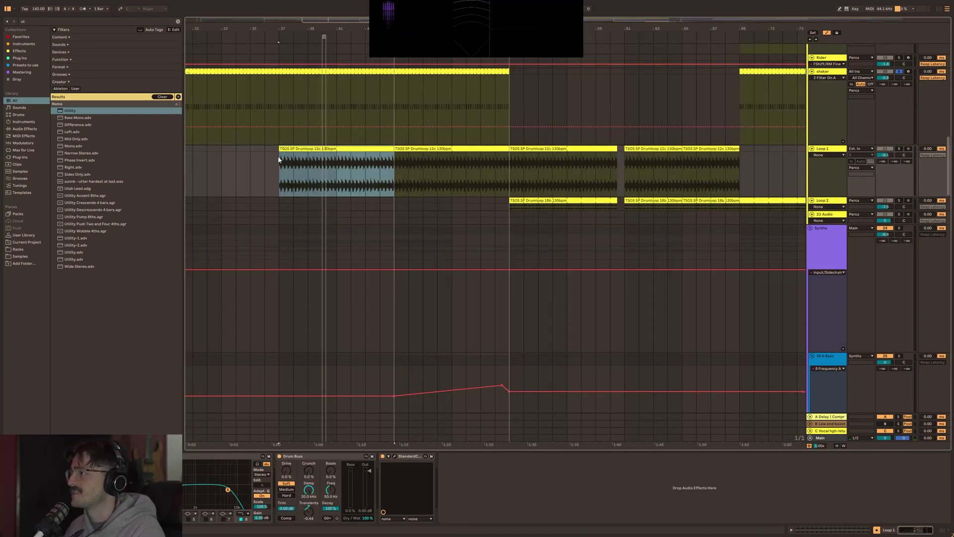
left_click(286, 160)
key("space")
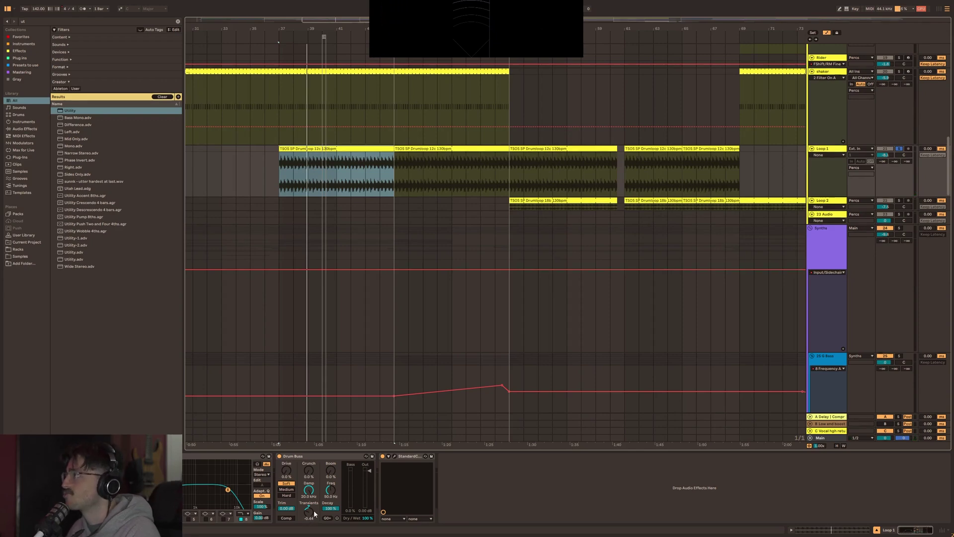
Compare Loop 1 with its Drum Buss switched off and back on, and stop playback.
left_click(279, 456)
key("space")
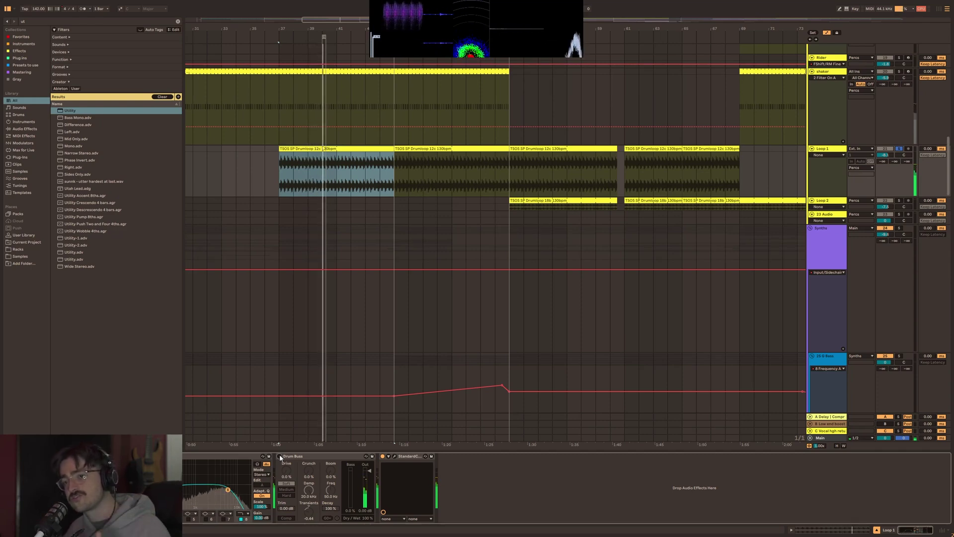
left_click(279, 456)
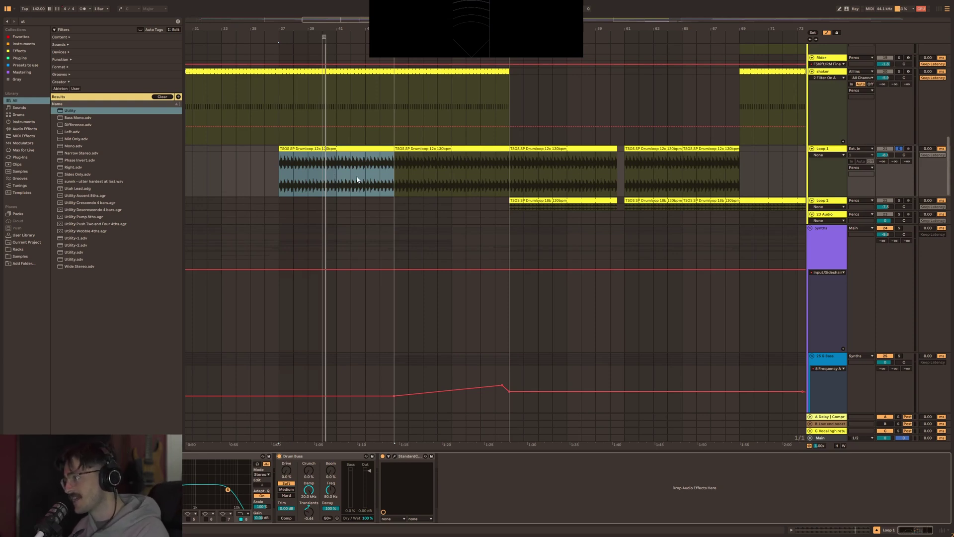
Unfold Loop 2, select its first clip and briefly check the clipper at the end of its device chain.
scroll(455, 188, "right", 3)
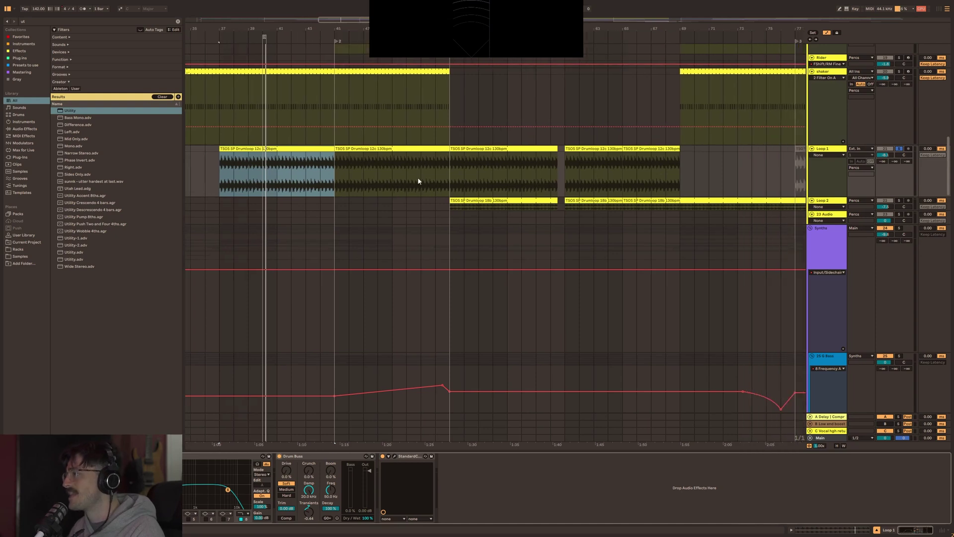
scroll(458, 203, "up", 2)
left_click_drag(451, 213, 566, 207)
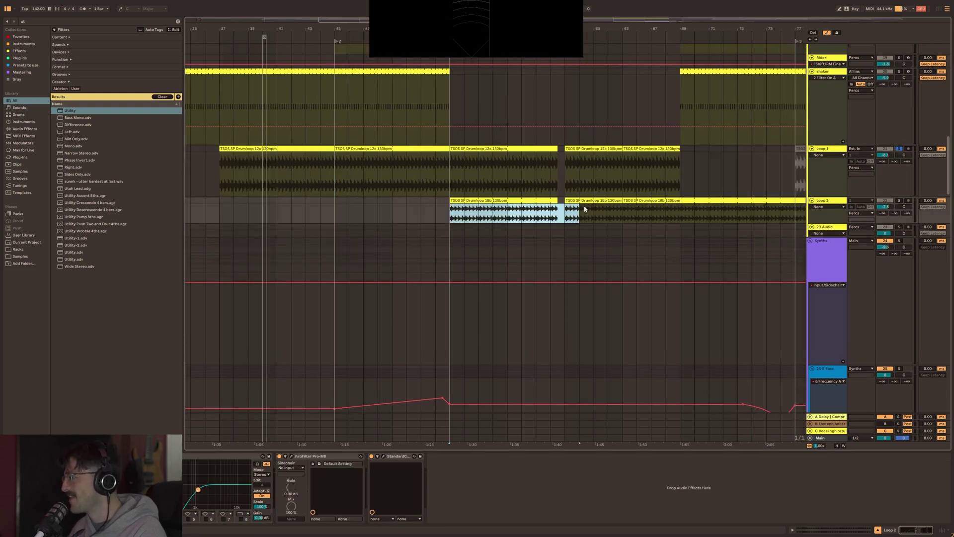
left_click(539, 198)
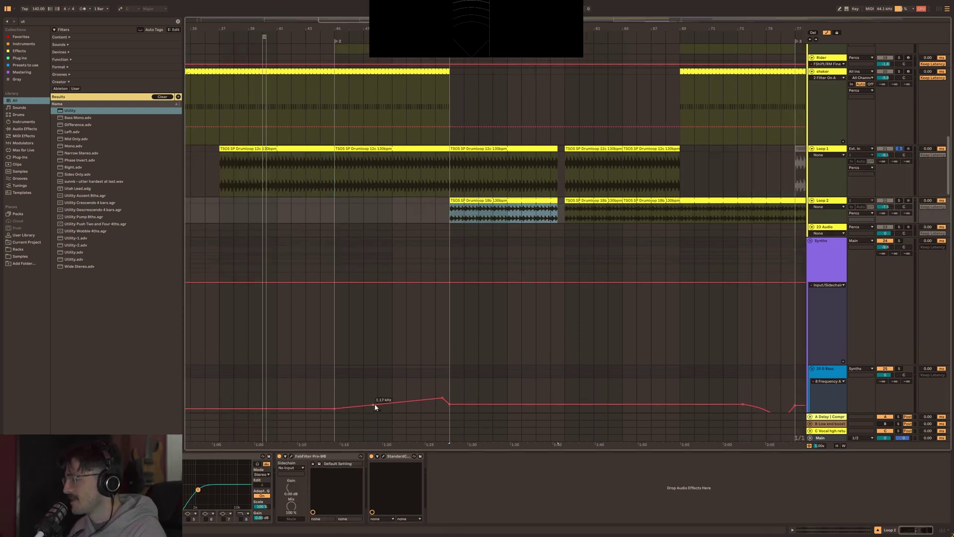
left_click(383, 457)
left_click(651, 22)
Alternate between the Loop 1 and Loop 2 tracks to compare their device chains.
left_click(478, 172)
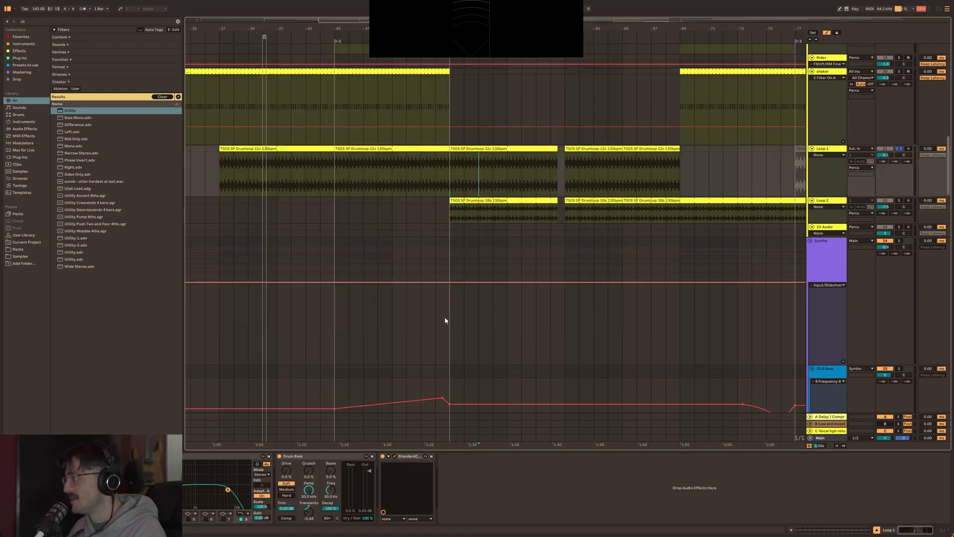
left_click(500, 202)
left_click(378, 172)
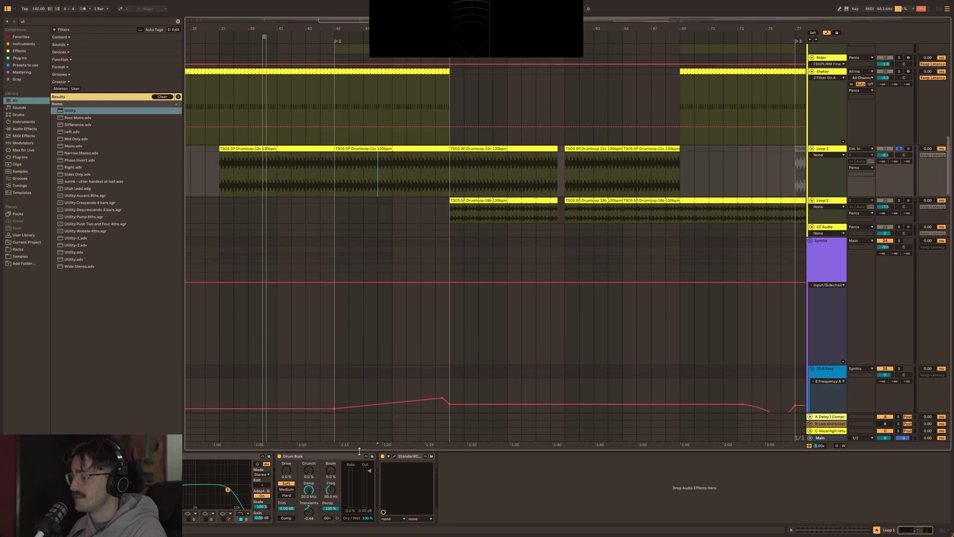
left_click(465, 208)
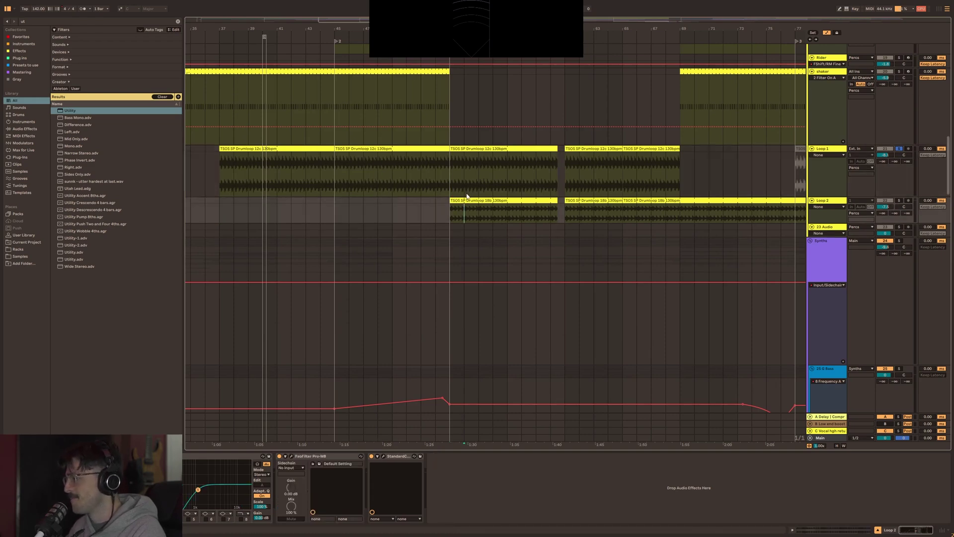
Select a single loud hit in Loop 1's waveform just before bar 42 and narrow the selection to its opening transient.
left_click(467, 196)
key("plus")
key("plus")
key("plus")
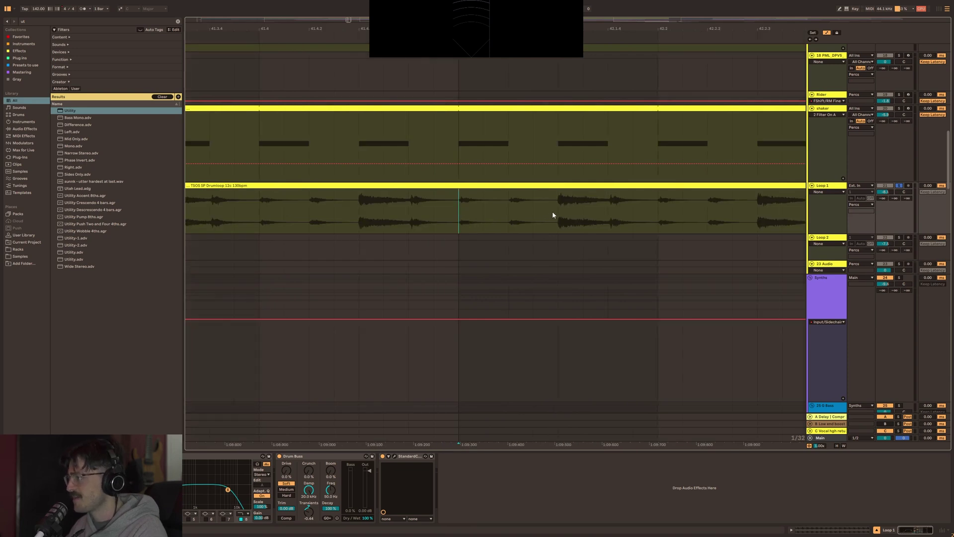
left_click_drag(556, 212, 594, 202)
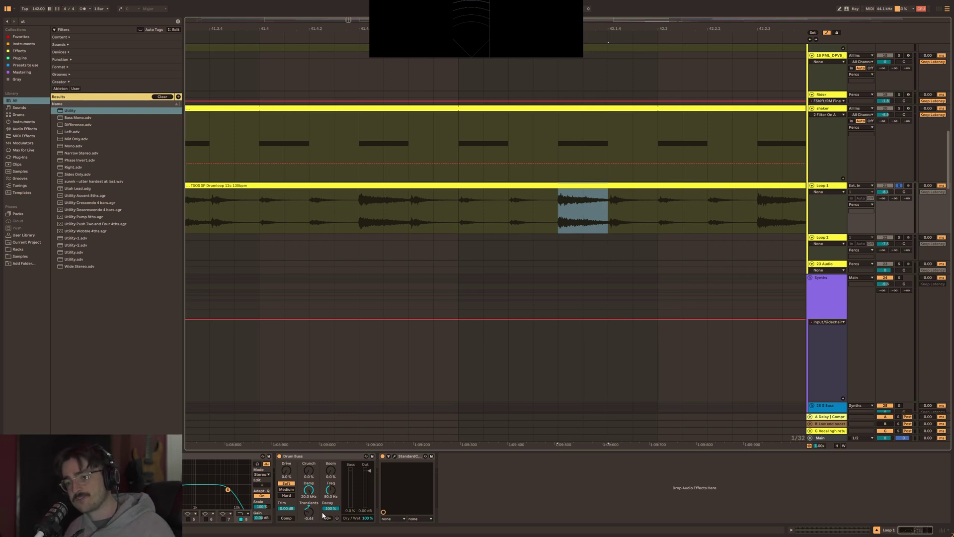
left_click(559, 206)
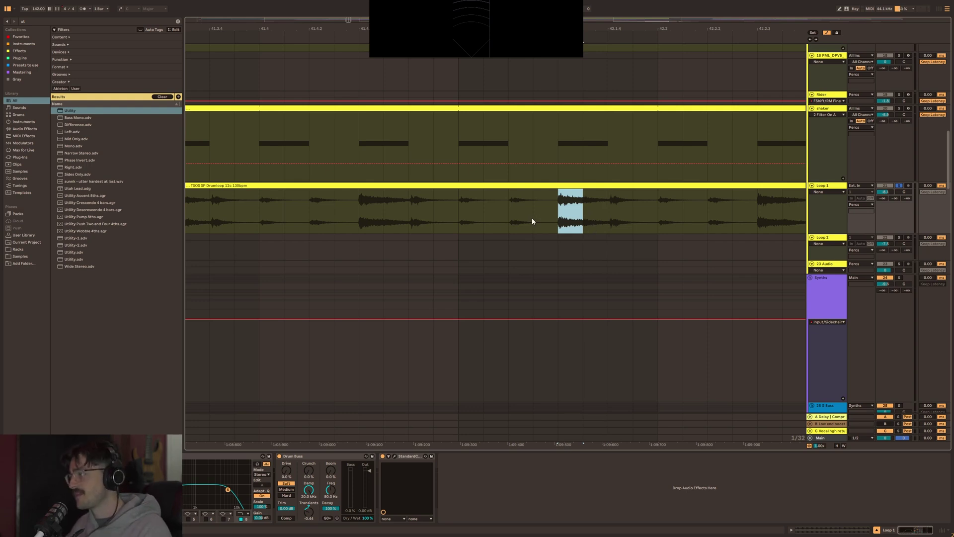
Select Loop 2's first clip at the 1st drop, solo the track and play it.
scroll(564, 206, "down", 10)
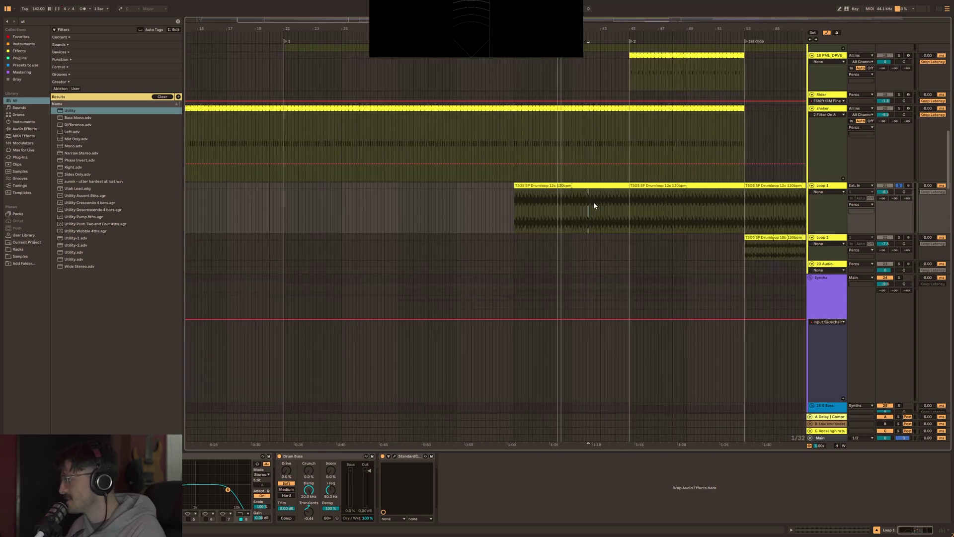
left_click(795, 239)
left_click_drag(751, 30, 392, 28)
key("s")
key("space")
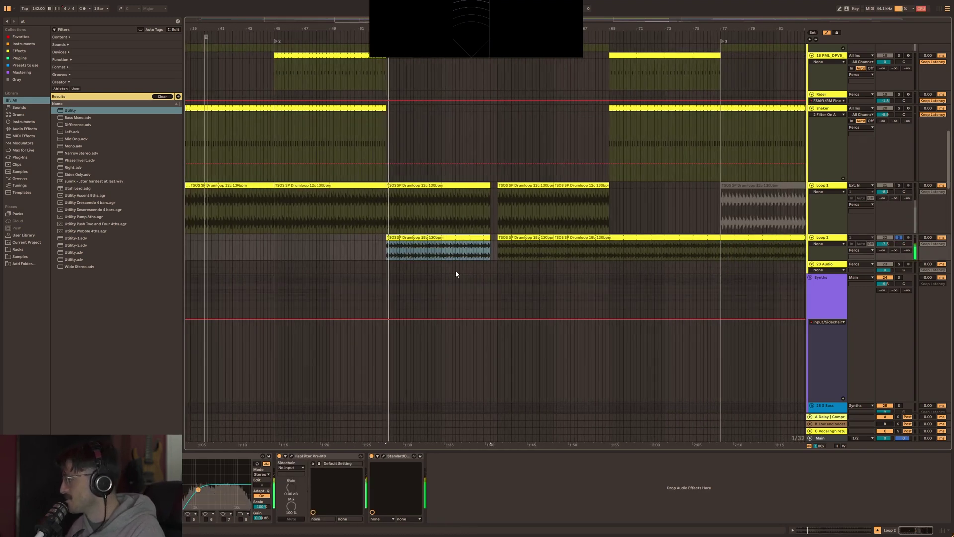
Open Loop 2's FabFilter Pro-MB, move its window higher and show the settings of its midrange compression band.
left_click(292, 456)
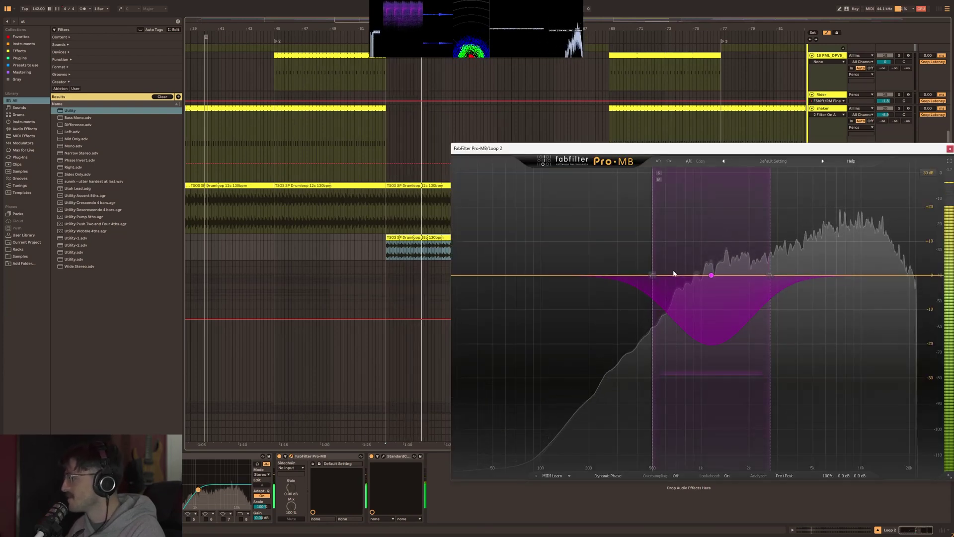
left_click(286, 458)
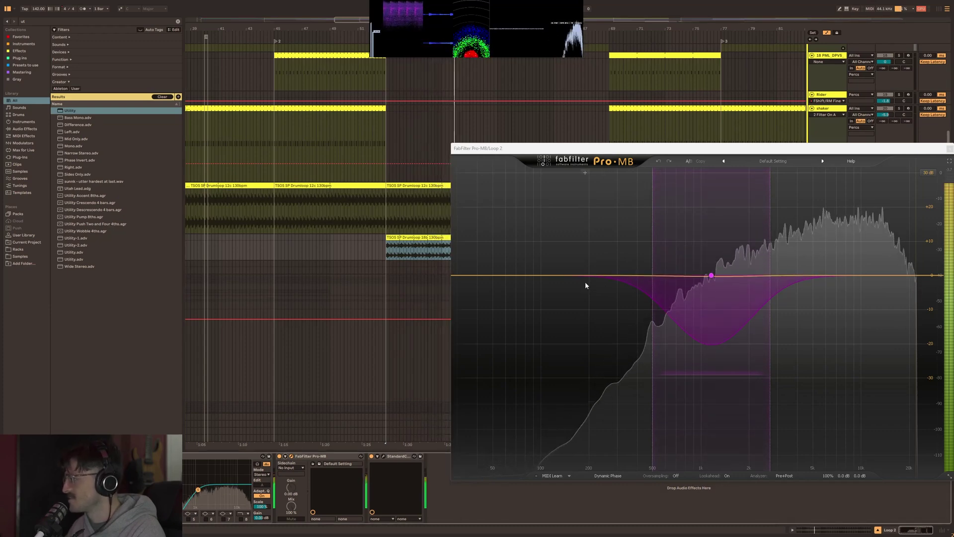
left_click_drag(565, 151, 567, 67)
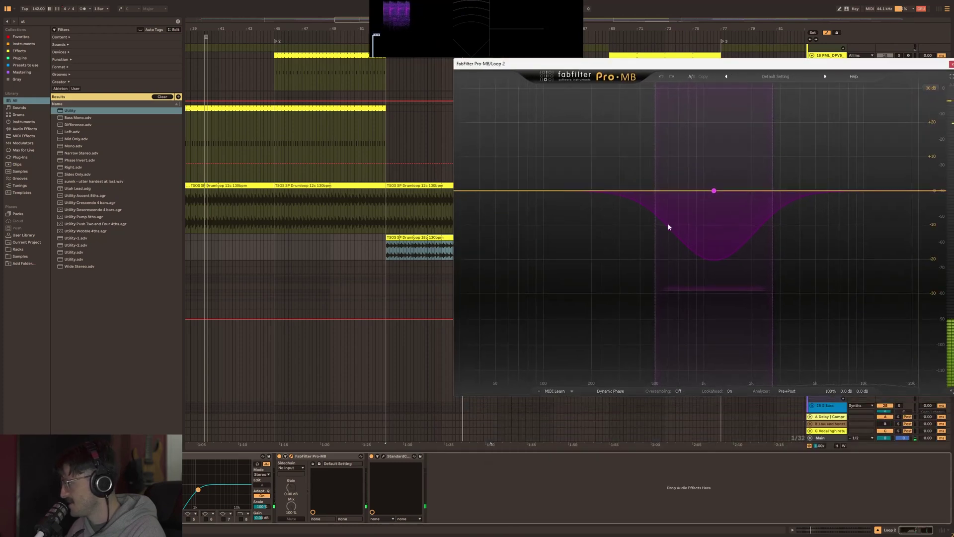
left_click(715, 191)
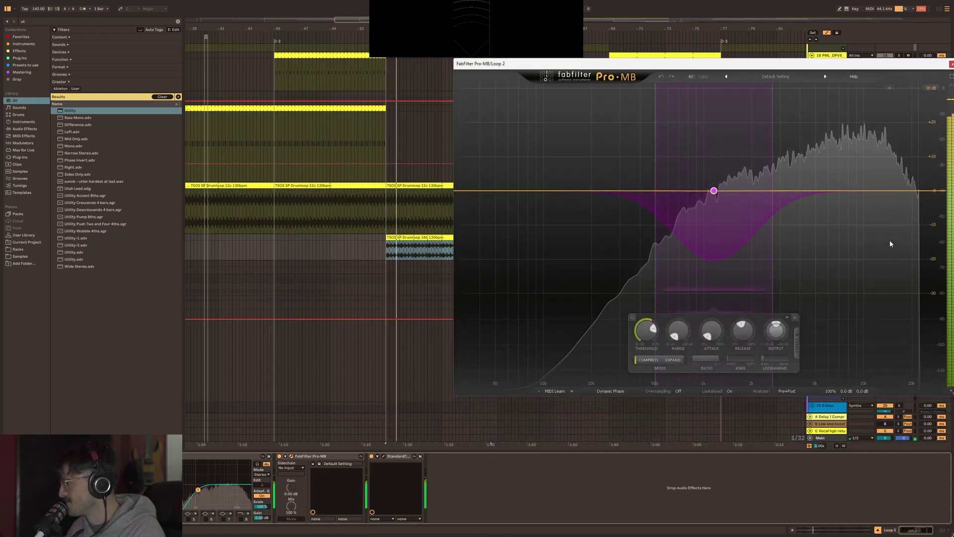
Enlarge the selected Loop 2 waveform, watch the Pro-MB react over the middle of the arrangement and close the plug-in.
key("z")
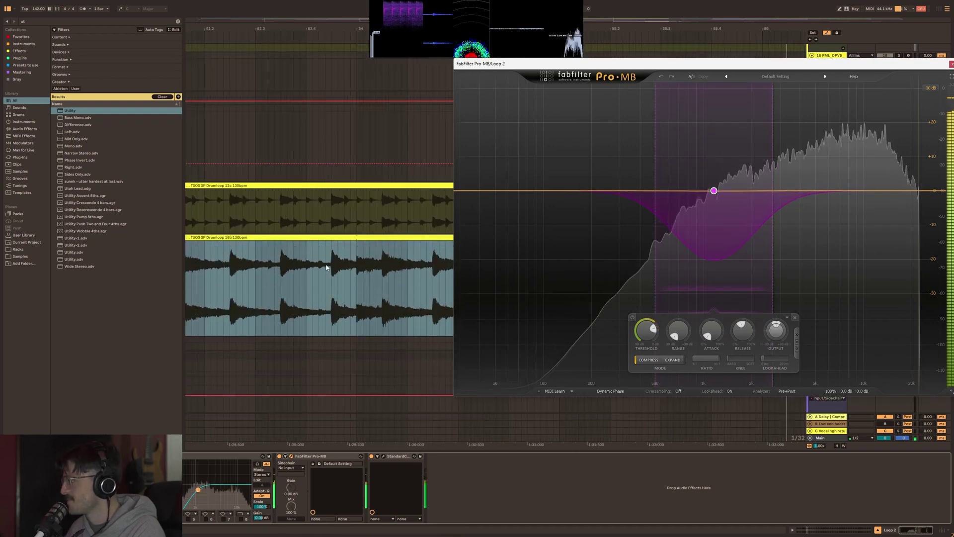
left_click_drag(628, 64, 458, 73)
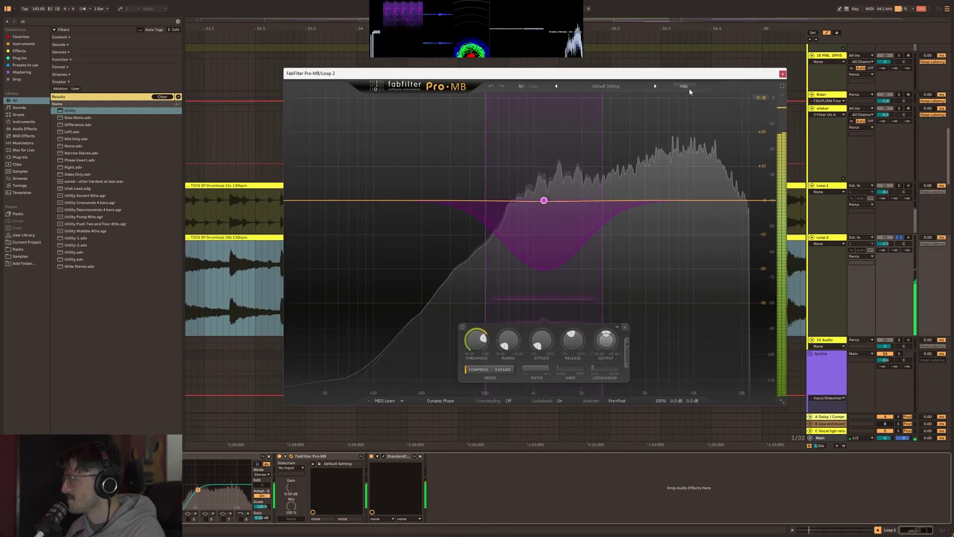
left_click(783, 74)
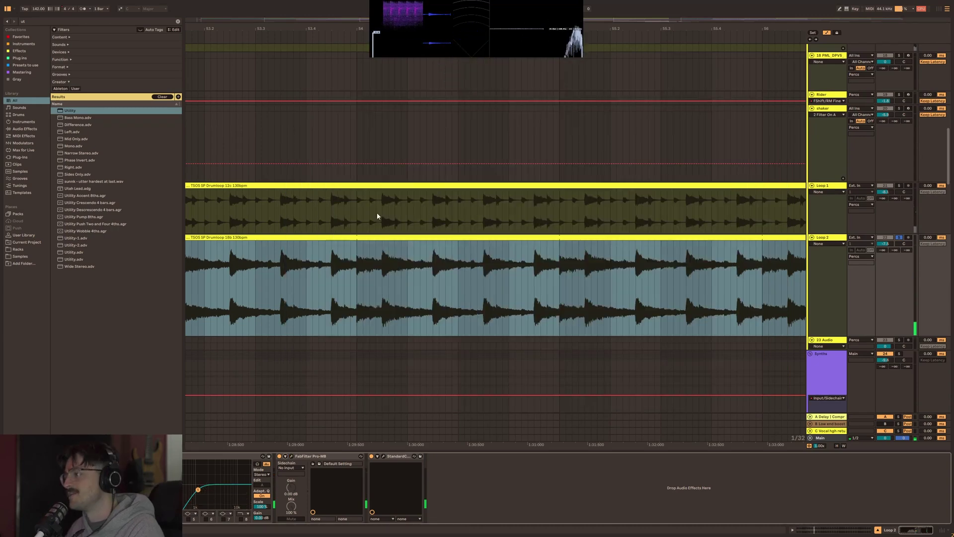
Stop on the full Loop 2 clip and briefly open the StandardCLIP clipper in its device chain.
scroll(358, 292, "down", 5)
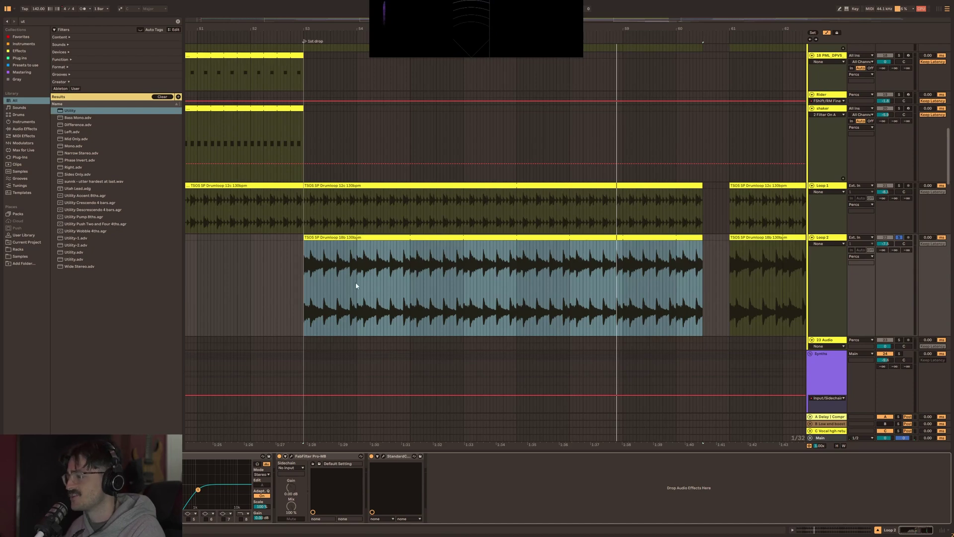
scroll(361, 278, "right", 5)
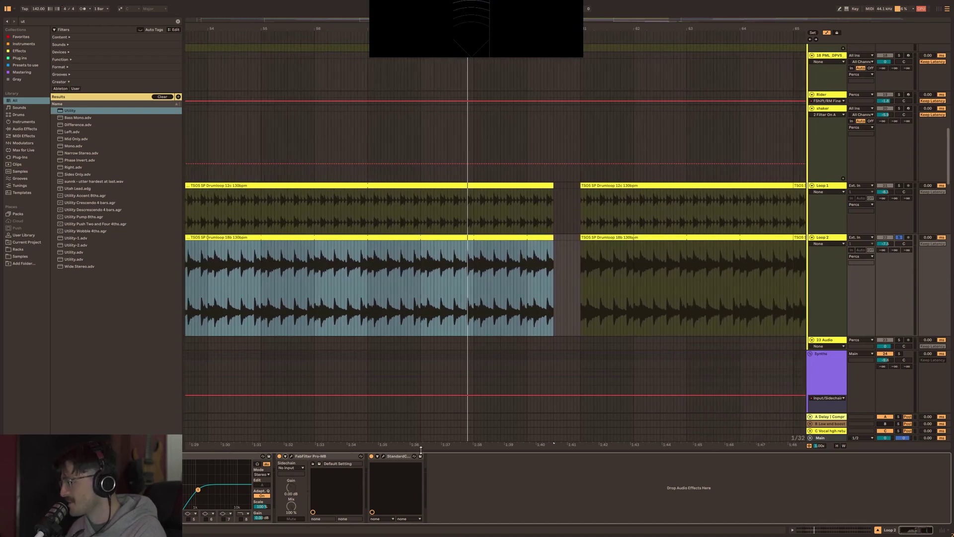
left_click(383, 456)
left_click(384, 456)
Bring the whole arrangement into view and fold the individual percussion tracks within the Percs group.
scroll(532, 298, "down", 6)
scroll(536, 248, "down", 1)
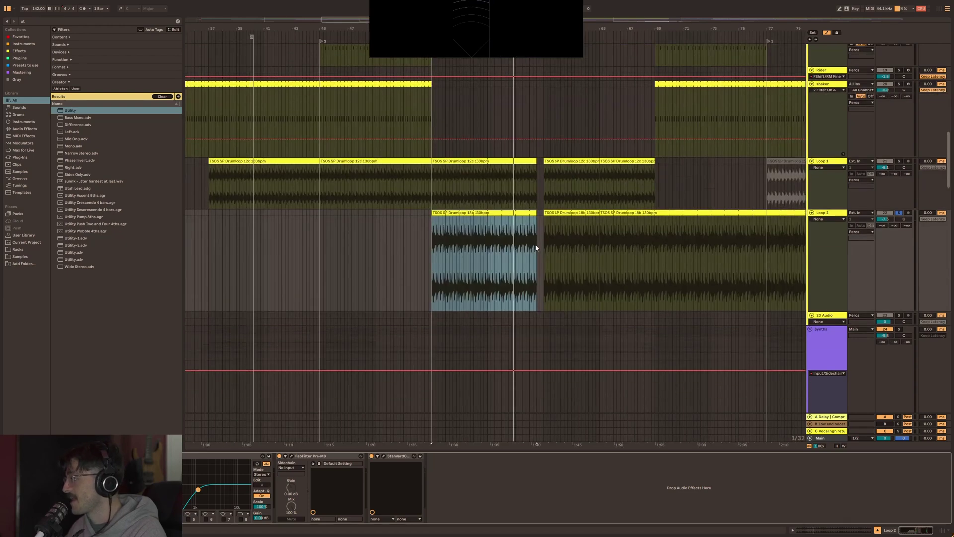
scroll(542, 238, "down", 8)
scroll(554, 227, "down", 1)
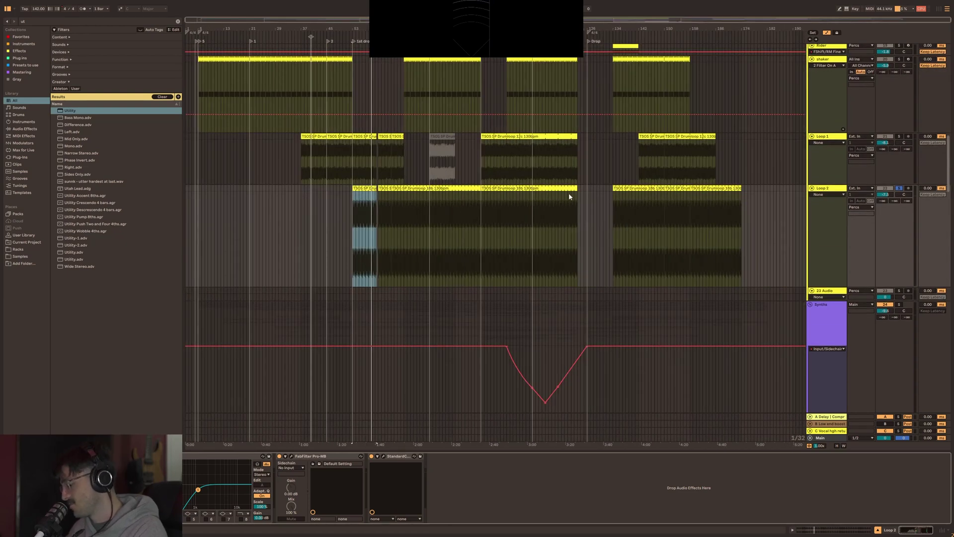
scroll(559, 191, "up", 6)
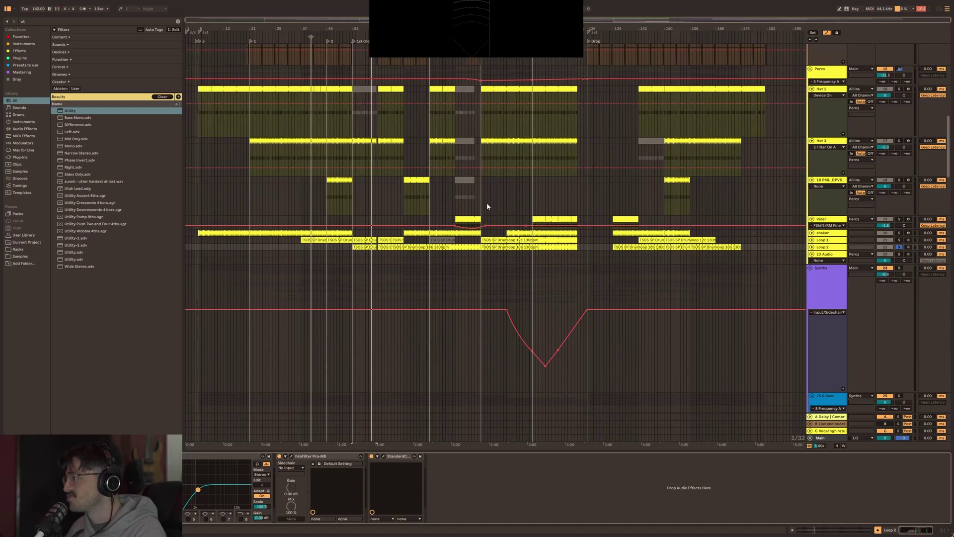
scroll(487, 205, "down", 10)
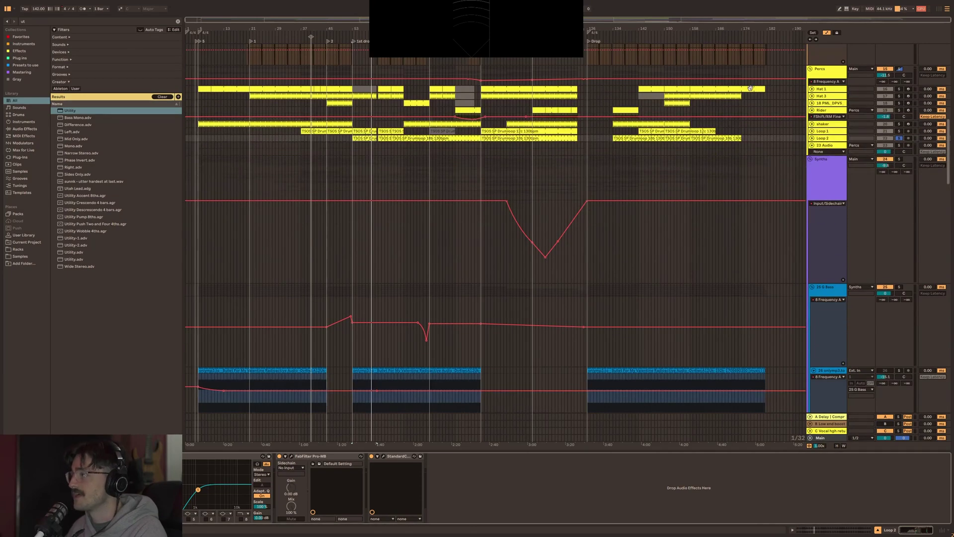
Select the Percs group, highlight its Delay device and open its FabFilter Pro-Q 3 equaliser.
left_click(842, 75)
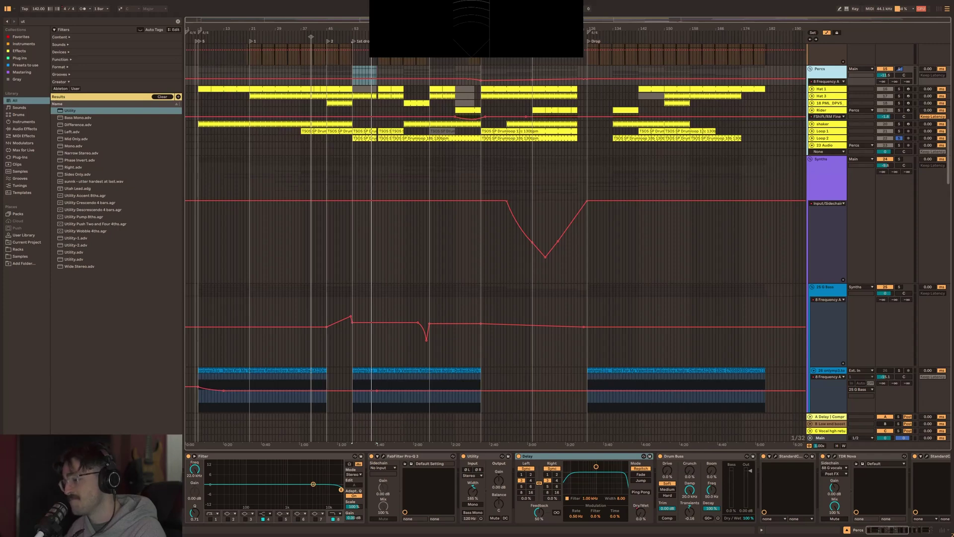
left_click(566, 455)
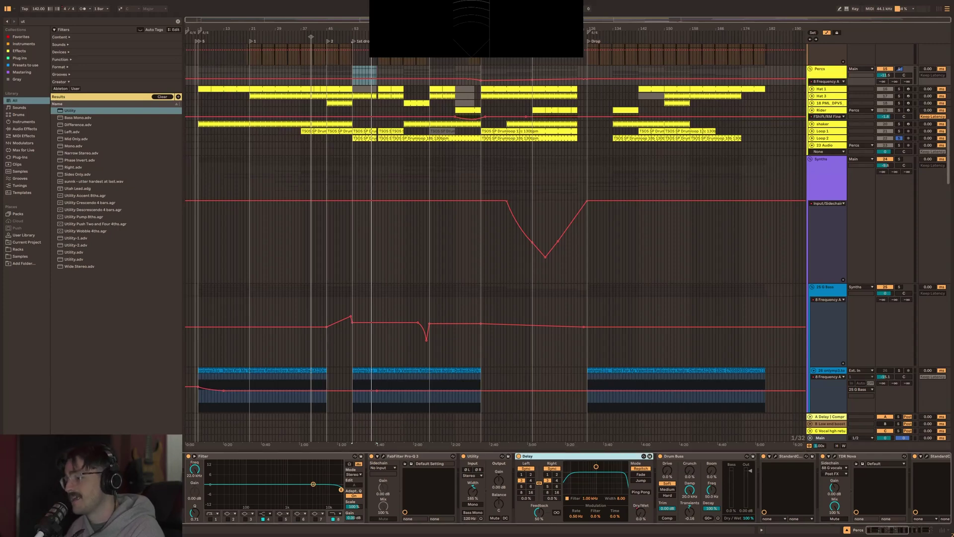
left_click(383, 456)
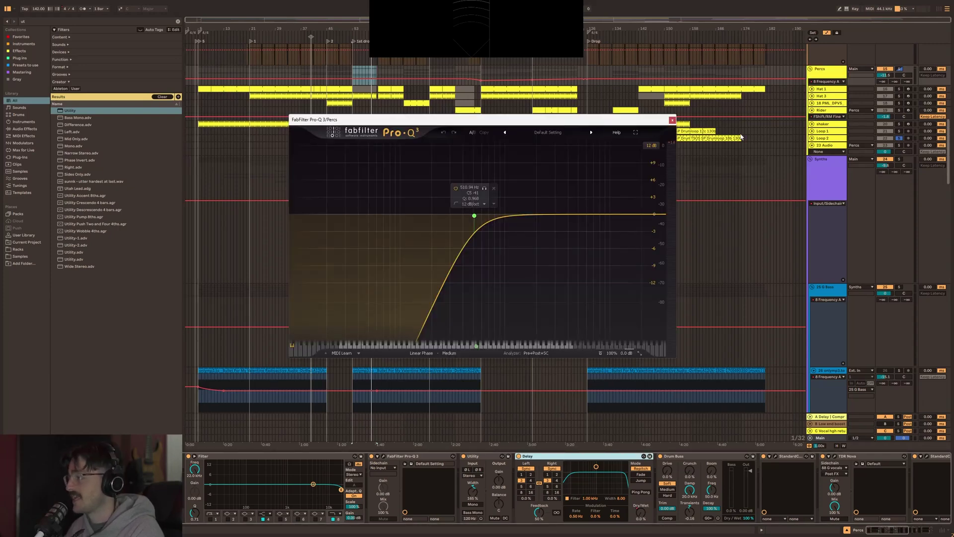
Select the Percs group and compare 6 and 12 dB/oct slopes on its equaliser's low-cut band, ending at 12 dB/oct.
left_click(821, 73)
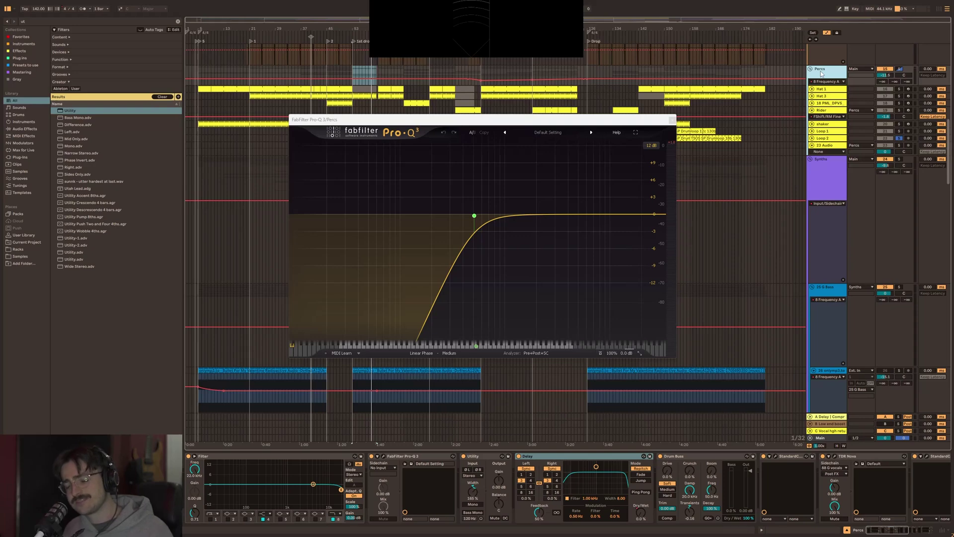
mouse_move(475, 215)
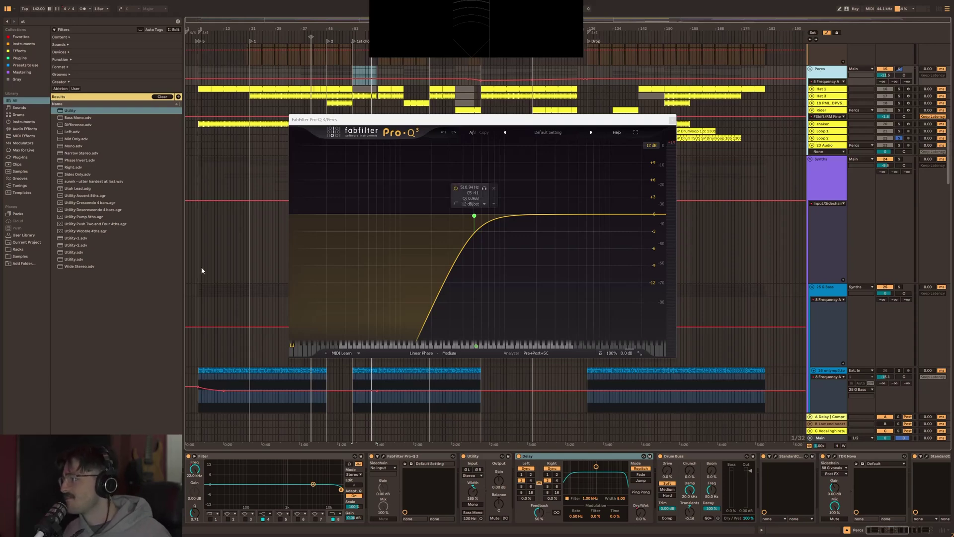
left_click(474, 216)
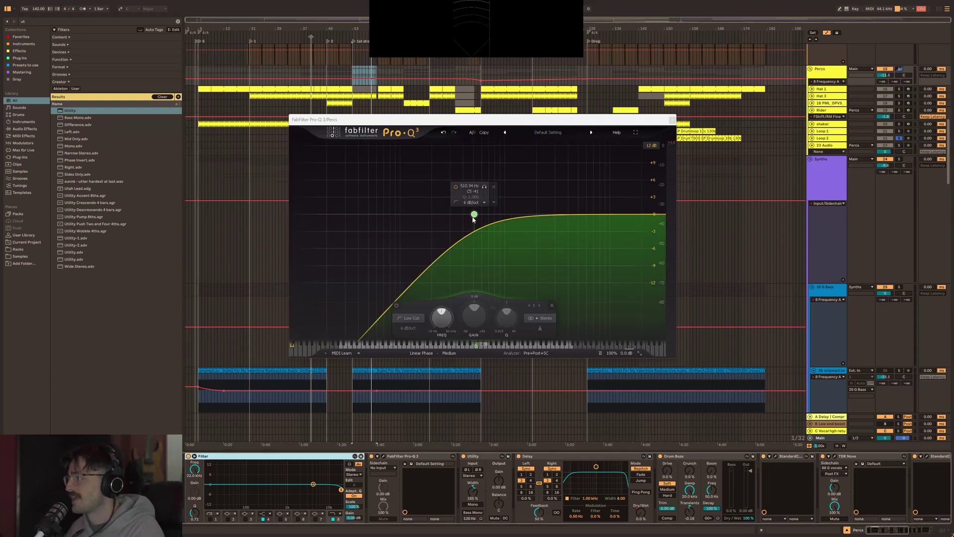
scroll(473, 219, "up", 1)
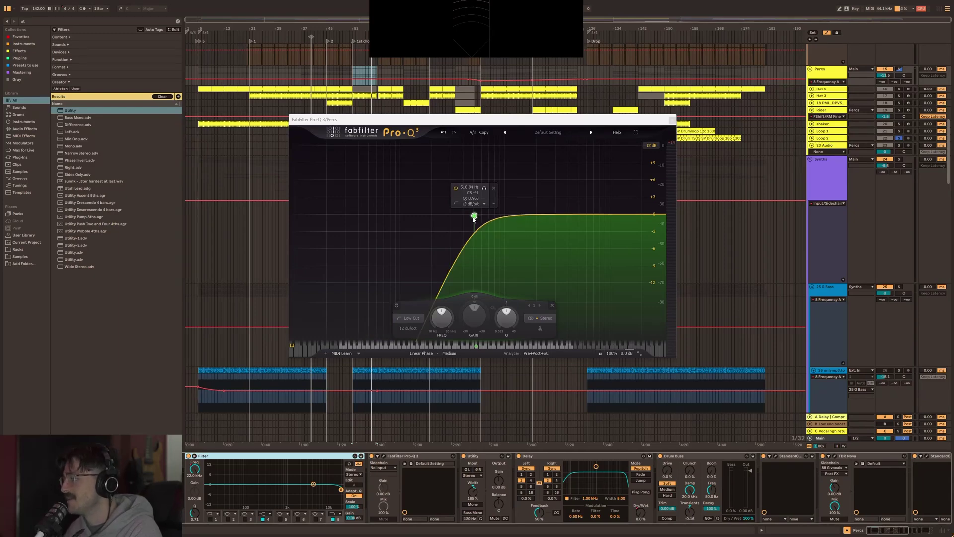
scroll(475, 231, "down", 1)
scroll(476, 231, "up", 1)
scroll(476, 231, "down", 1)
scroll(476, 231, "up", 1)
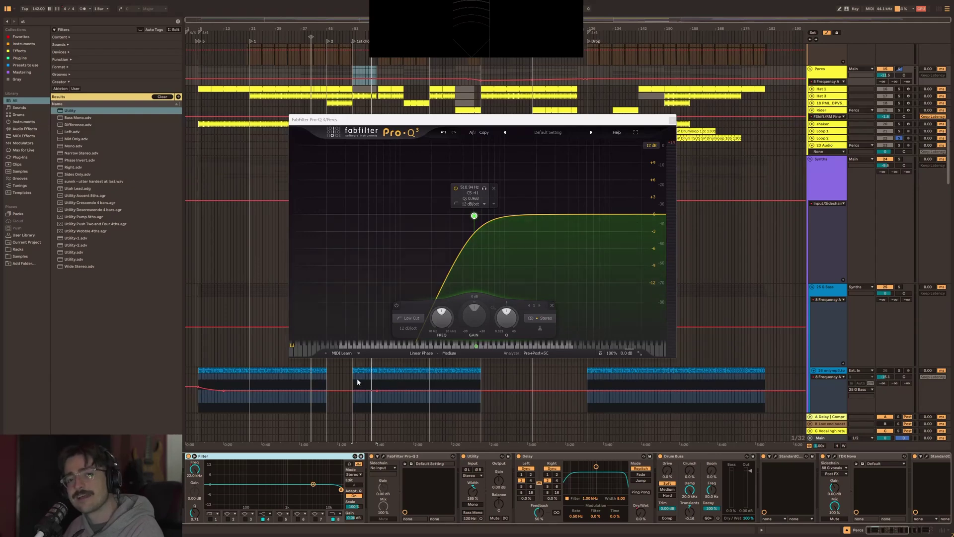
Try a brickwall slope on the low-cut band and return it to 12 dB/oct.
scroll(475, 221, "up", 8)
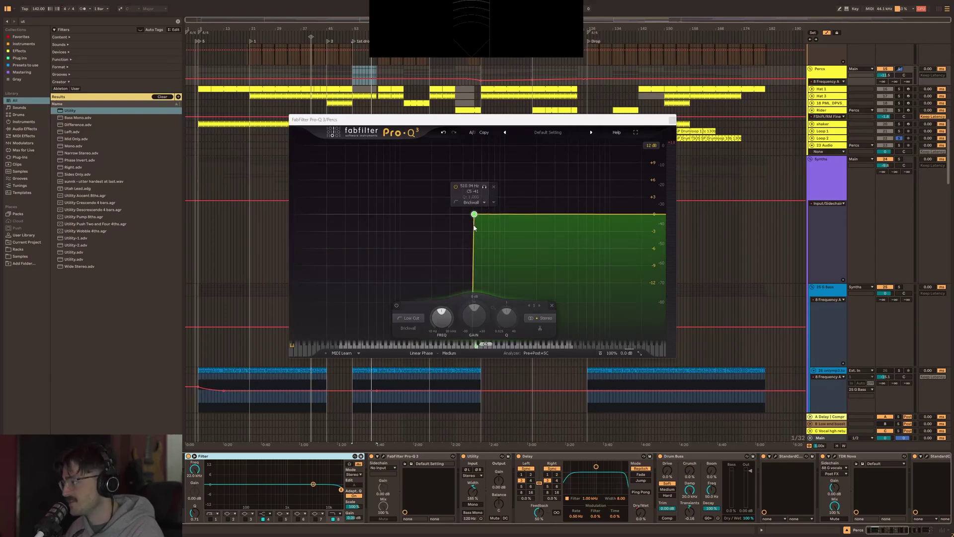
scroll(477, 228, "down", 9)
scroll(477, 229, "up", 1)
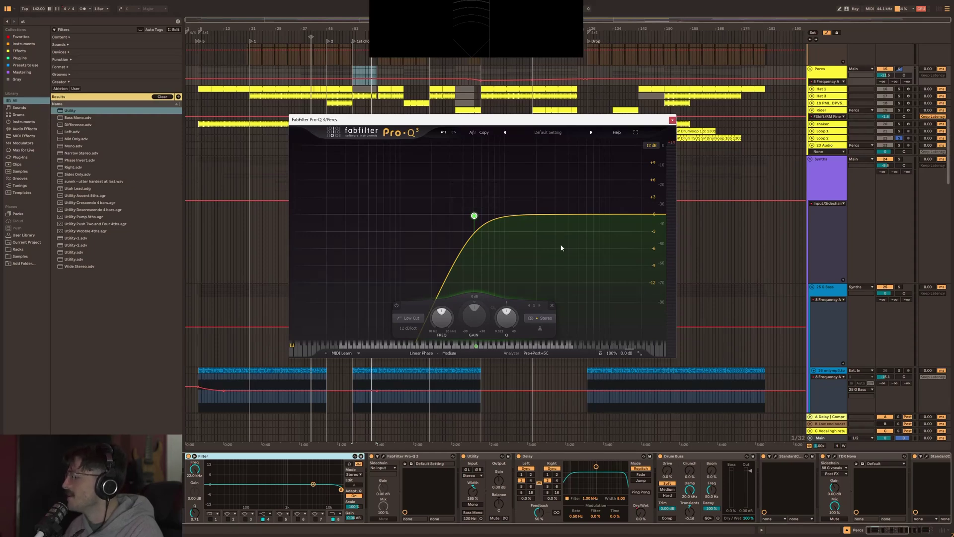
Hide the equaliser, then enlarge the Percs group's filter frequency automation lane and select the section containing its dip.
key("ctrl+alt+p")
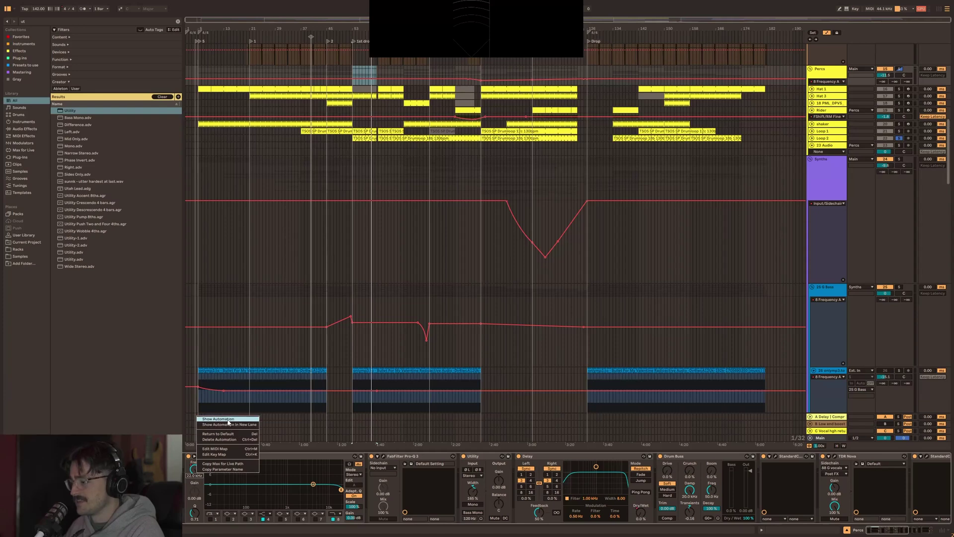
left_click_drag(397, 84, 396, 160)
left_click_drag(457, 102, 584, 112)
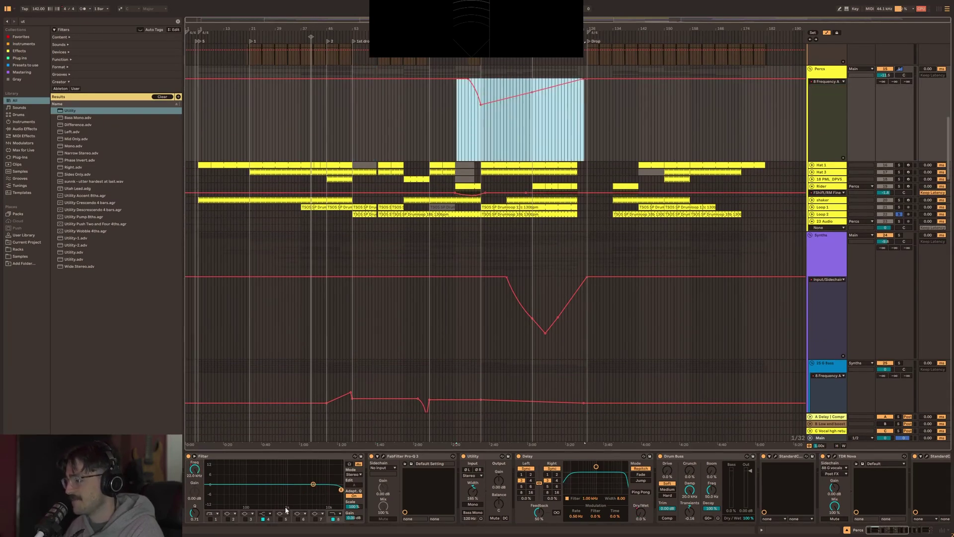
Open the Percs group's first Pro-Q 3 and remove the stray bell band added beneath the low-cut point.
left_click(384, 456)
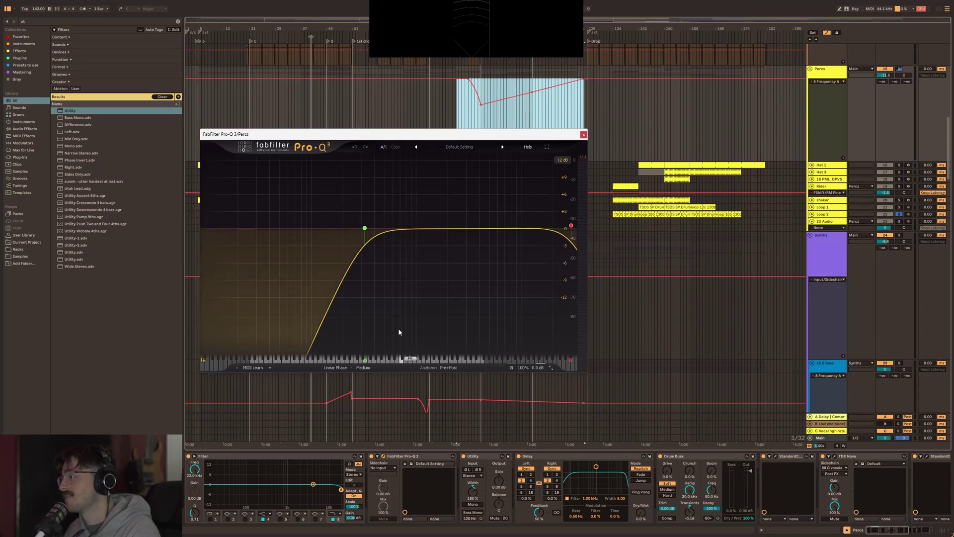
mouse_move(364, 230)
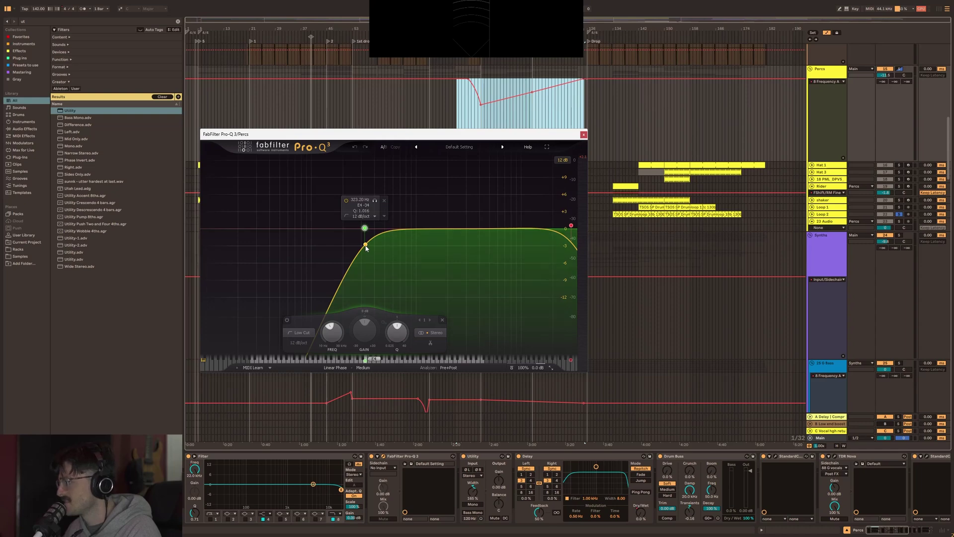
left_click(366, 245)
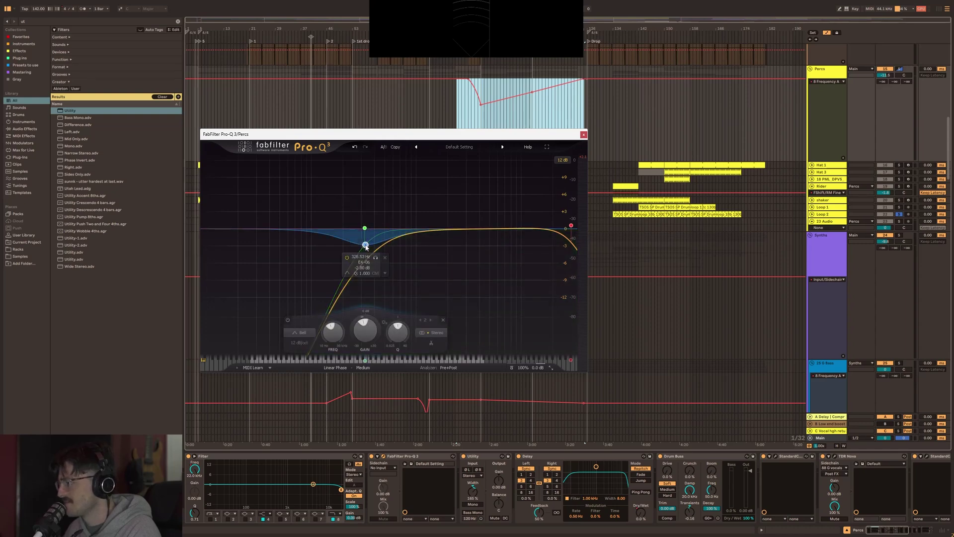
double_click(365, 246)
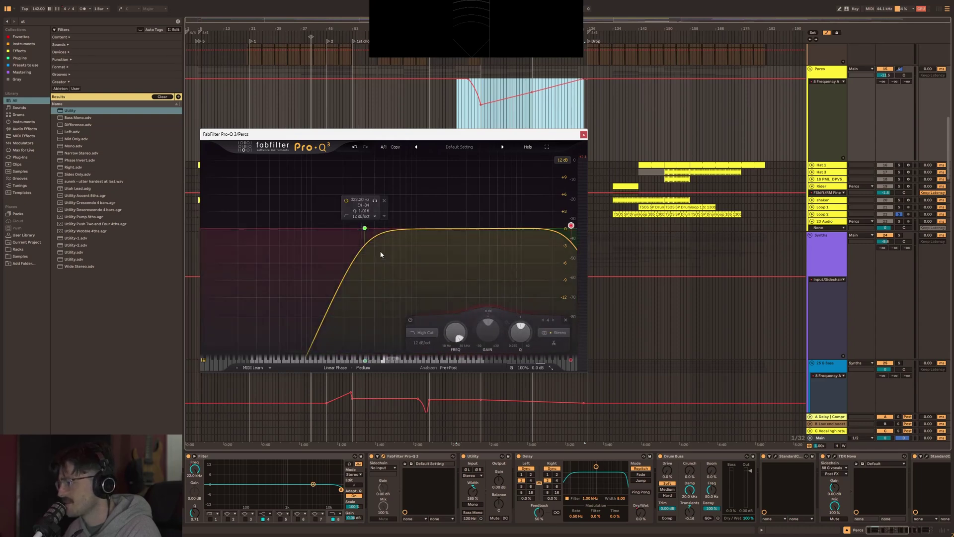
Try Side stereo placement on the low-cut band of the Percs equaliser and undo the change.
left_click(376, 216)
mouse_move(416, 249)
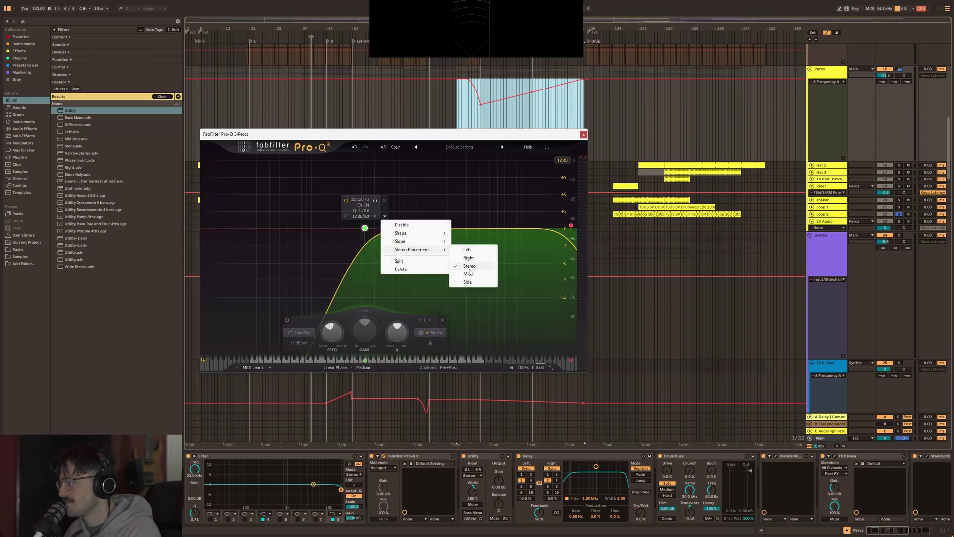
left_click(468, 281)
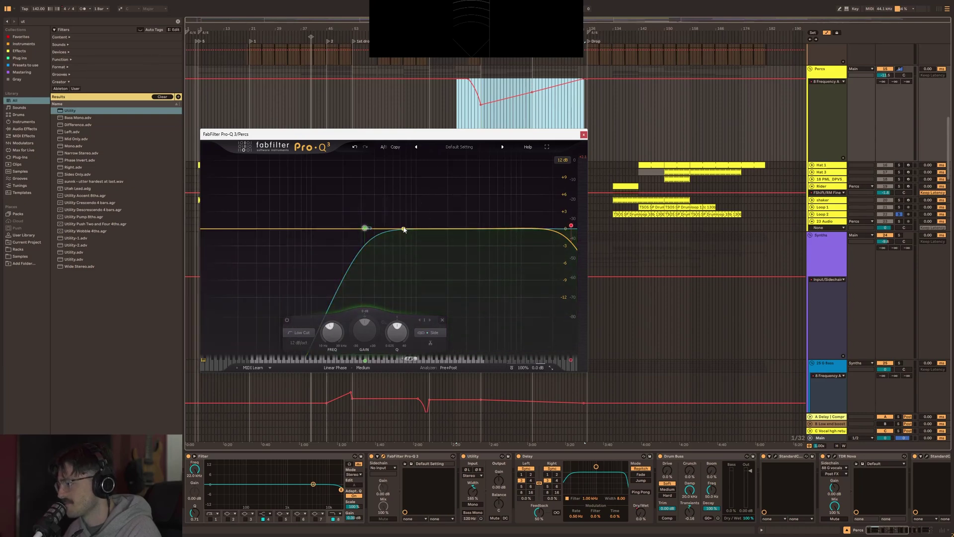
key("ctrl+z")
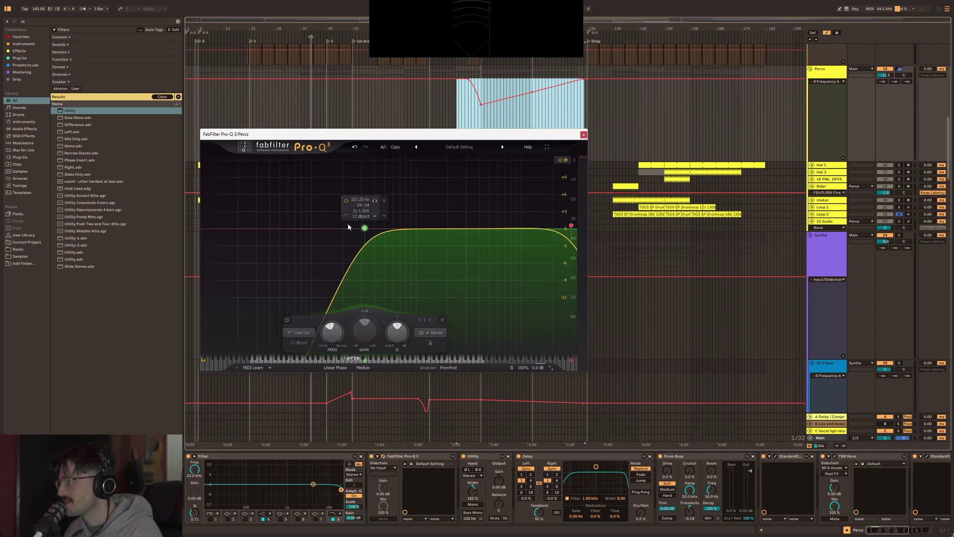
left_click(496, 234)
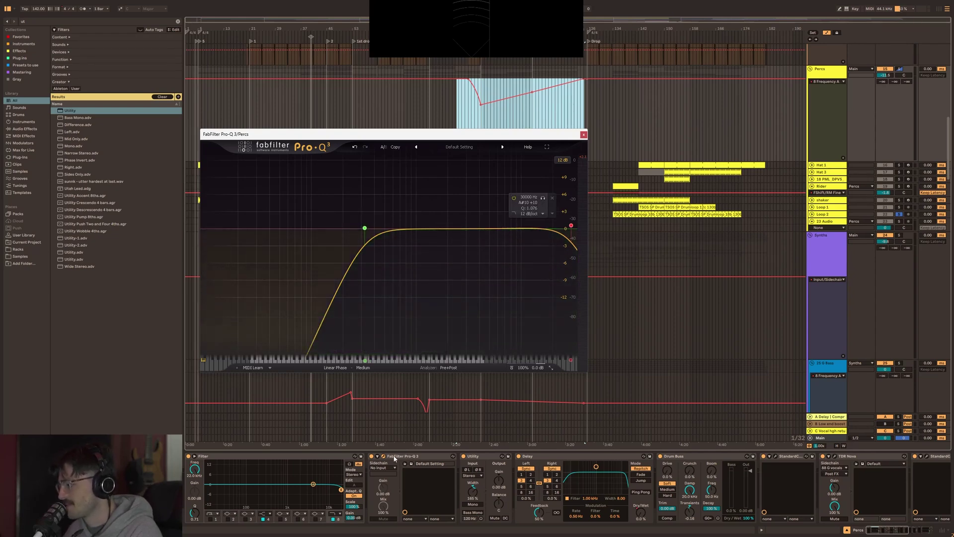
Close the Pro-Q 3 window and fold the Pro-Q 3 and Utility devices in the Percs chain.
left_click(403, 456)
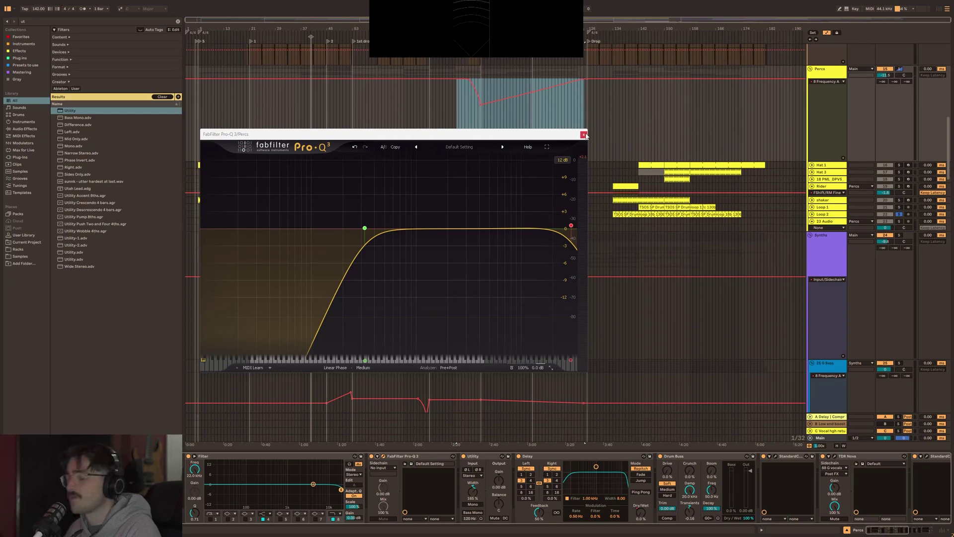
left_click(583, 134)
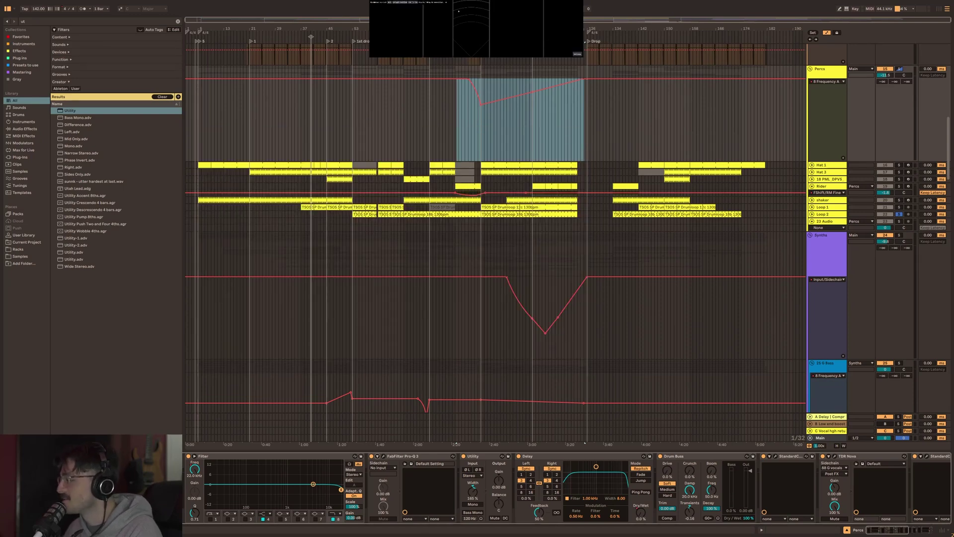
double_click(424, 455)
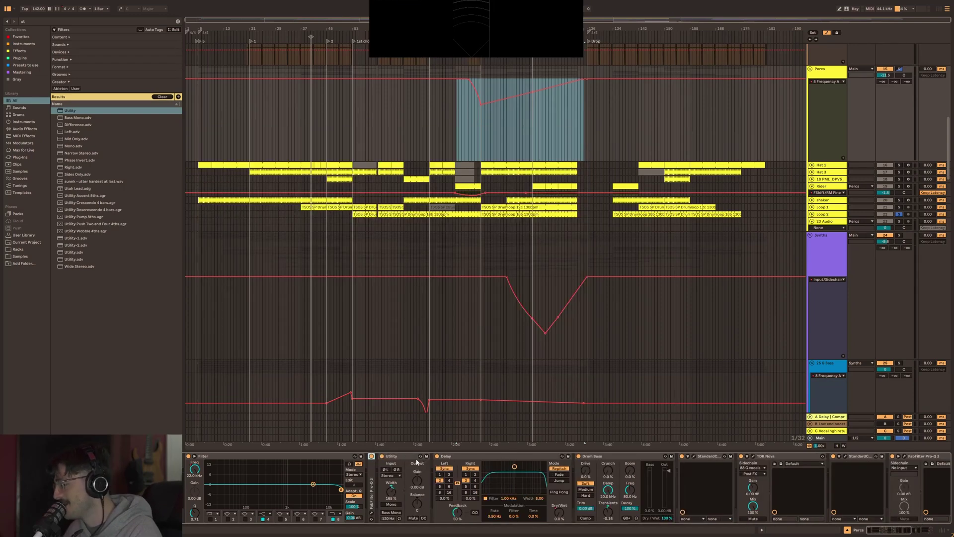
left_click(390, 461)
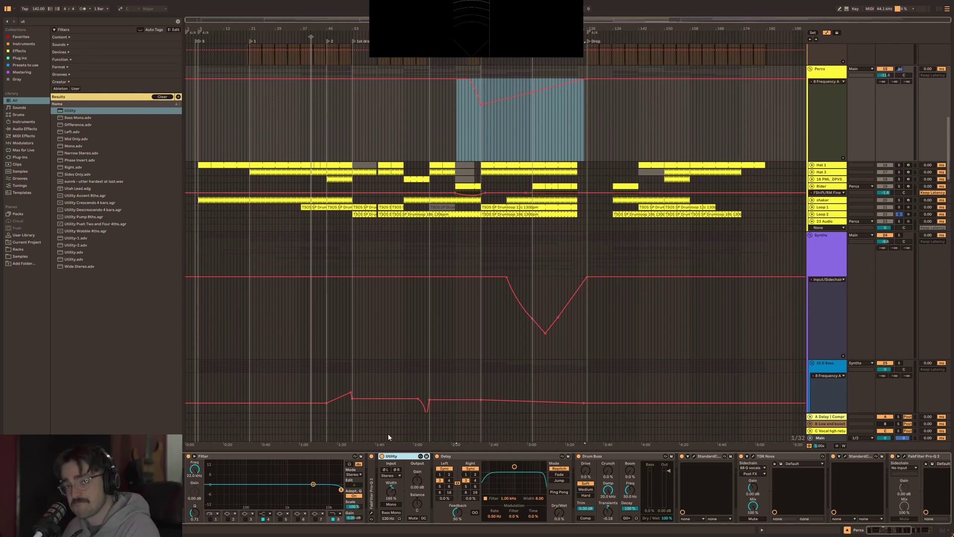
double_click(400, 456)
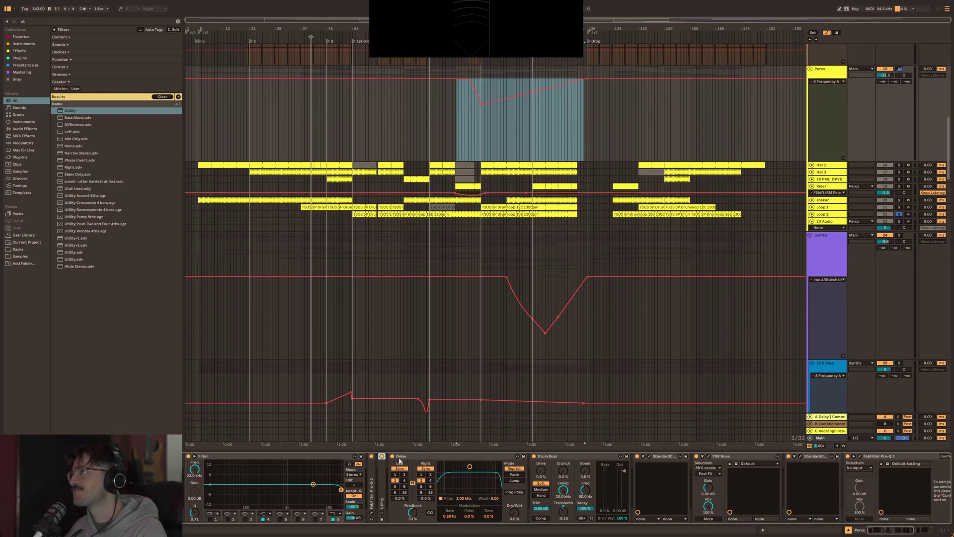
Show the Delay's Dry/Wet automation on the Percs group, select its ramp before the first drop and play that section.
right_click(521, 508)
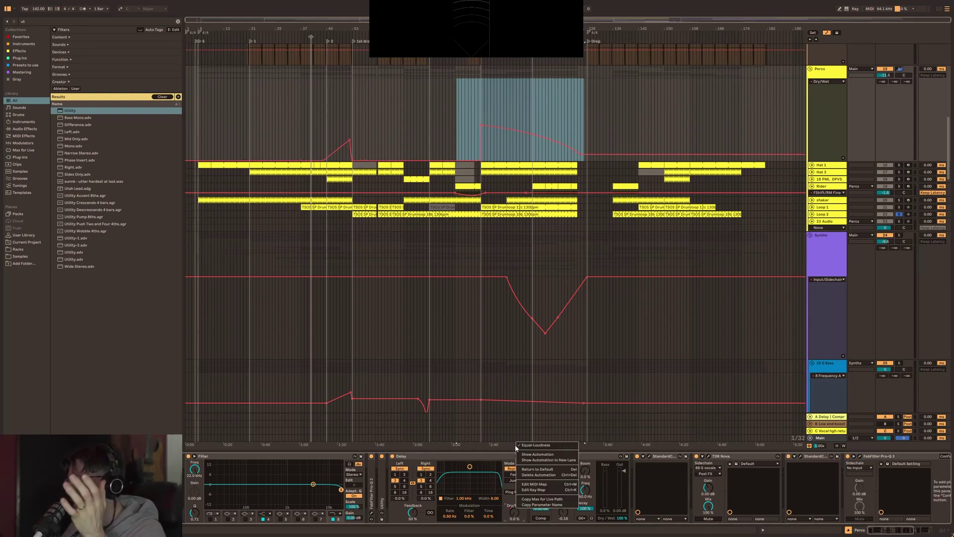
left_click(525, 451)
left_click_drag(334, 128, 352, 122)
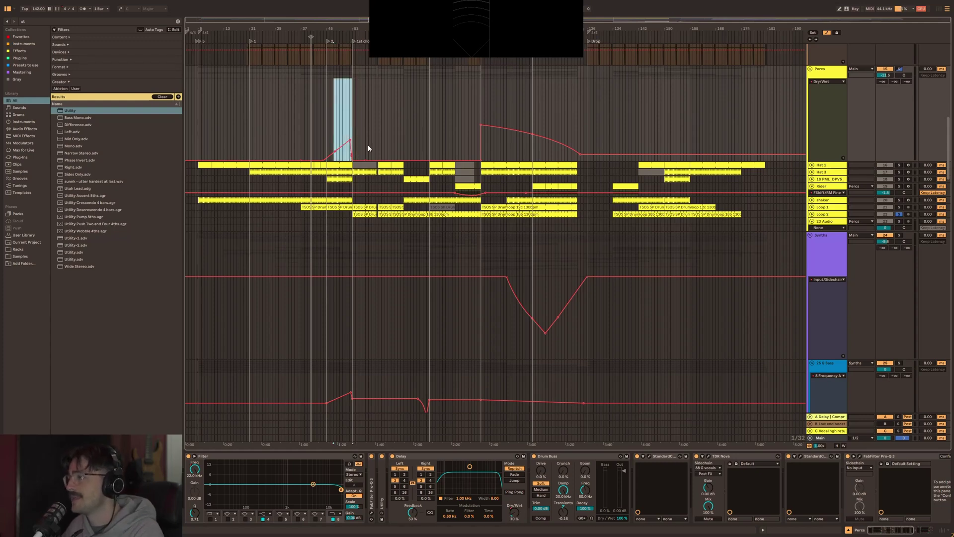
key("space")
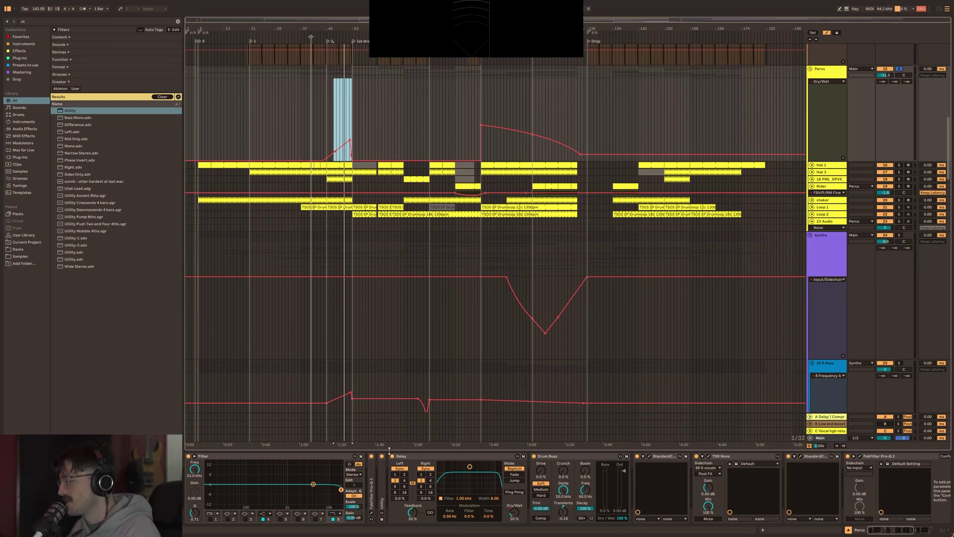
Examine the Drum Buss settings in the Percs chain and fold the StandardCLIP device that follows it.
left_click(555, 456)
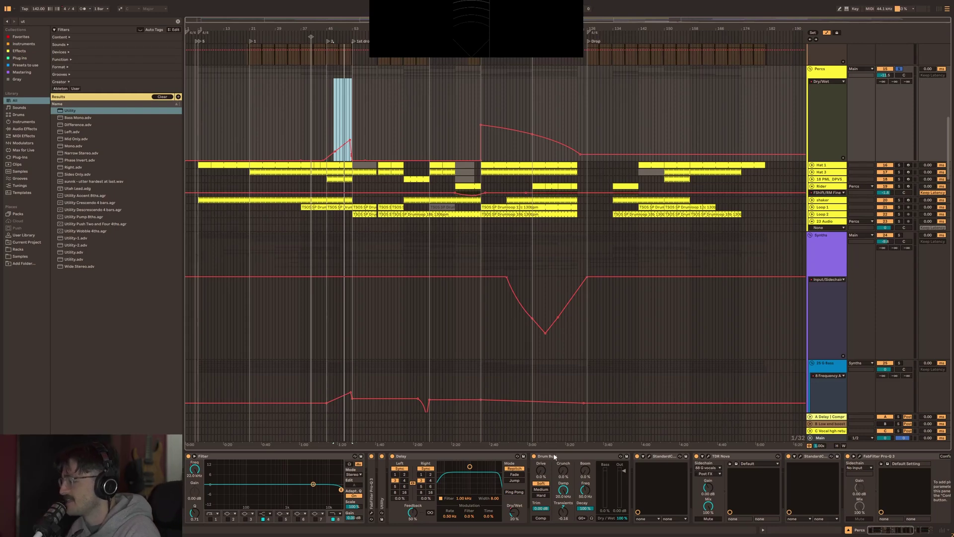
scroll(547, 473, "down", 3)
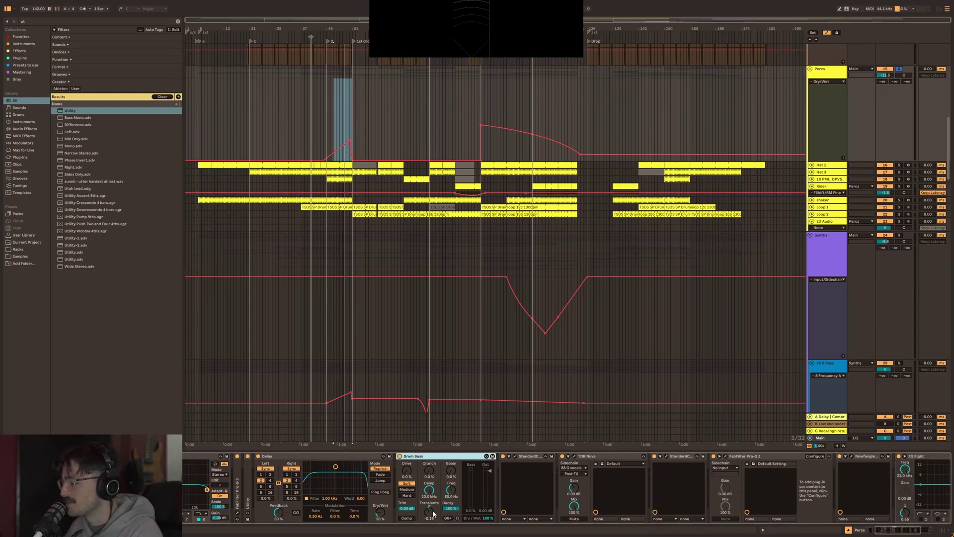
double_click(522, 456)
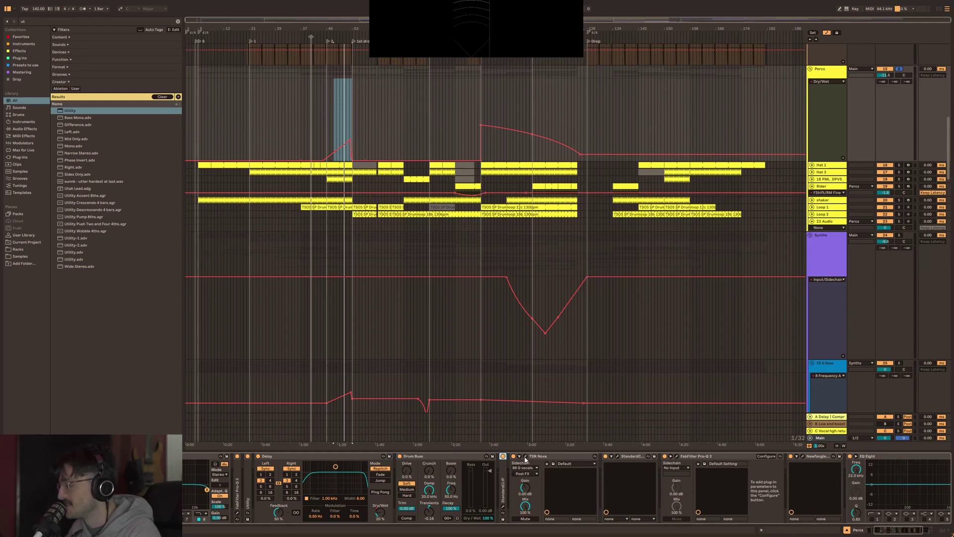
Open the TDR Nova dynamic equaliser on the Percs group, unfold its device options and check its sidechain source.
left_click(526, 457)
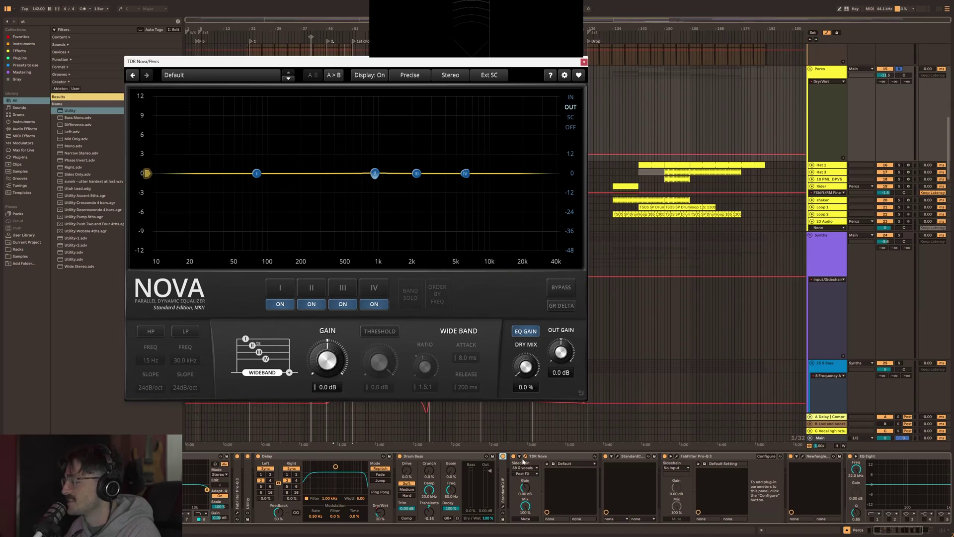
left_click(519, 456)
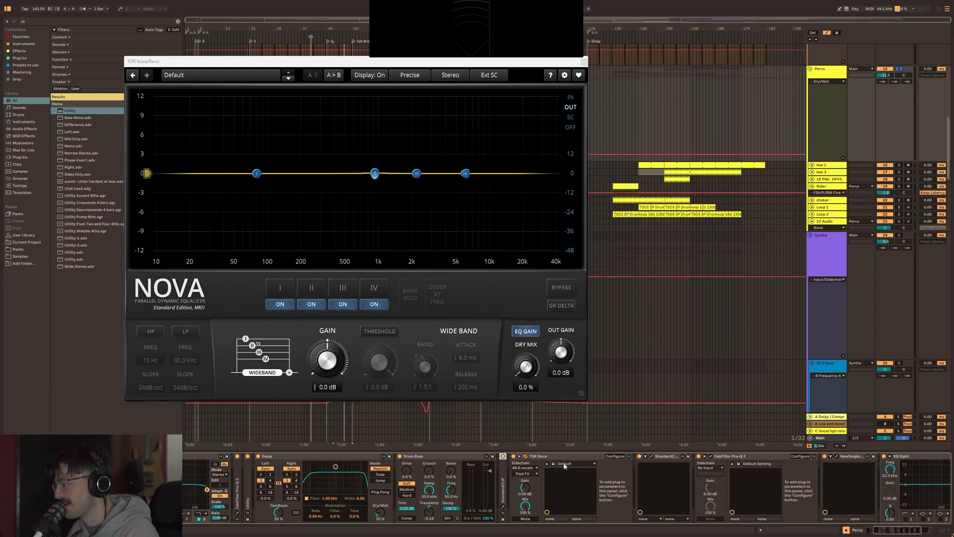
left_click(528, 469)
left_click(528, 470)
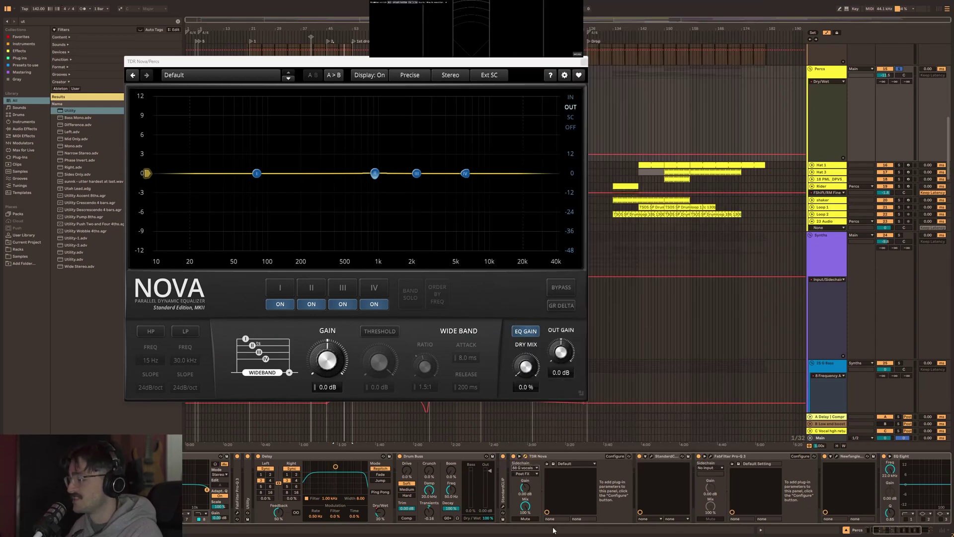
Move the TDR Nova window out of the way, find the G vocals tracks and play a selected clip on track 77.
left_click_drag(948, 153, 948, 339)
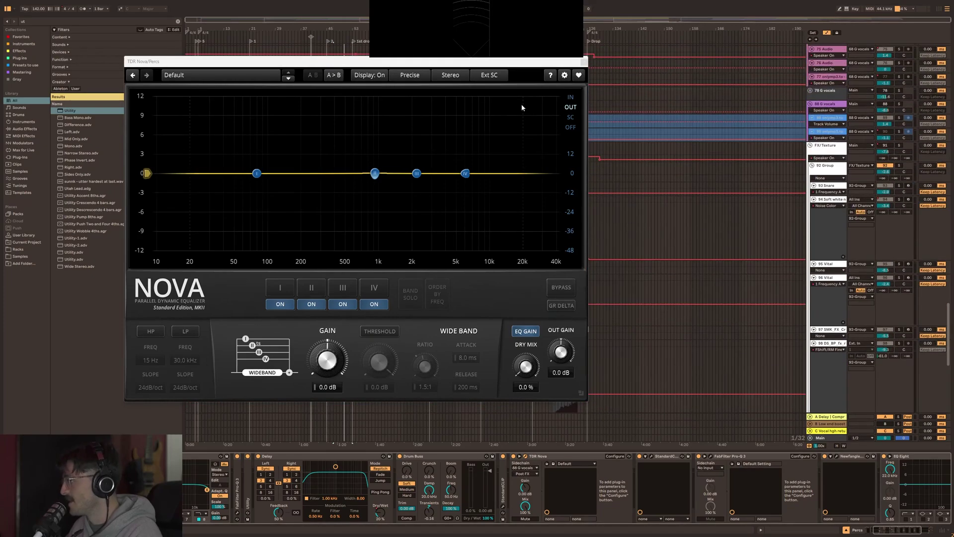
left_click_drag(517, 62, 517, 0)
scroll(377, 129, "up", 2)
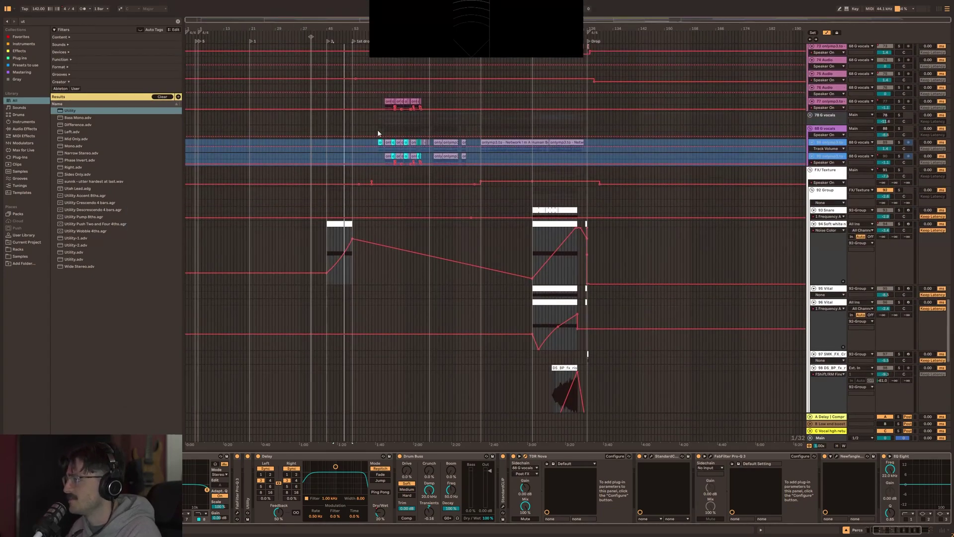
scroll(393, 149, "up", 6, "ctrl")
scroll(408, 177, "up", 4)
left_click(409, 177)
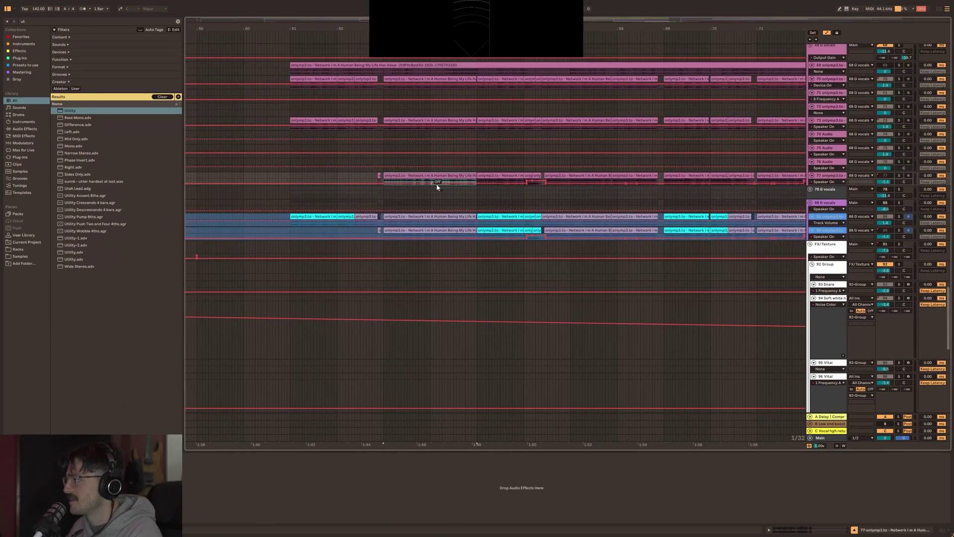
left_click(439, 182)
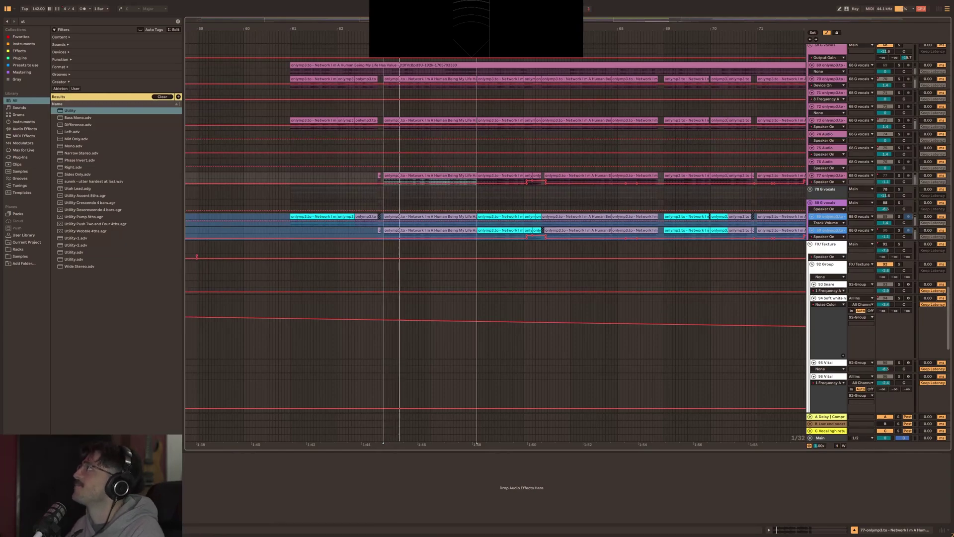
Bring the Percs TDR Nova window back into view and solo the 68 G vocals group during playback to watch the equaliser react.
left_click_drag(611, 1, 503, 135)
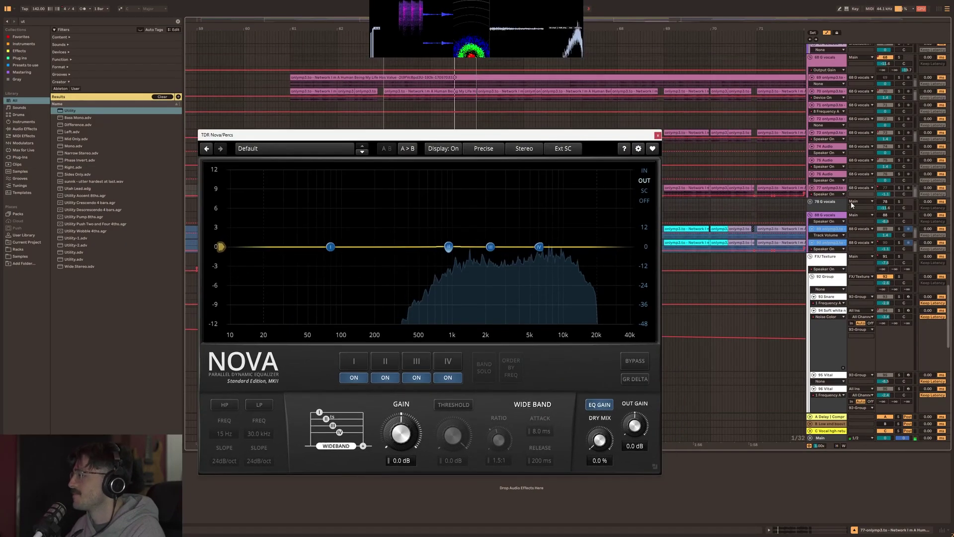
scroll(527, 116, "up", 4)
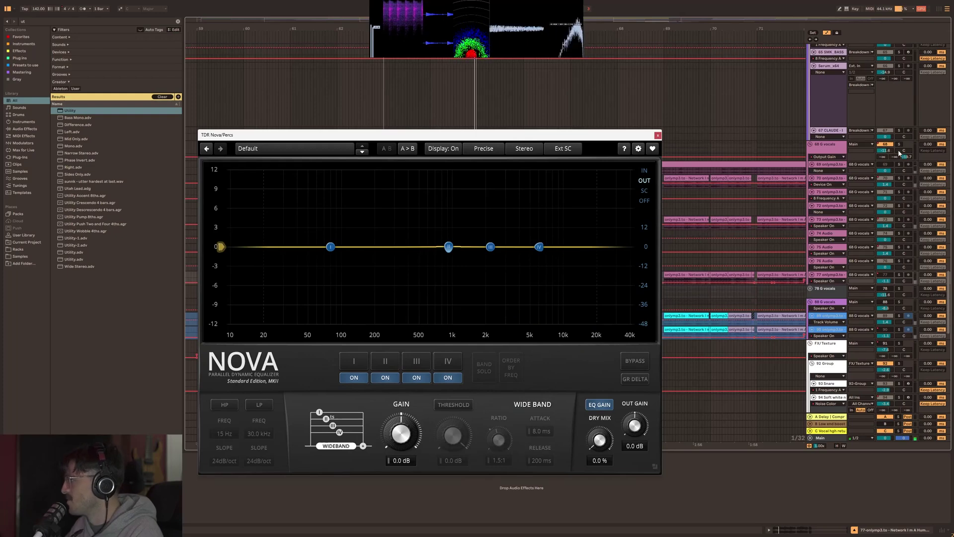
left_click(898, 151)
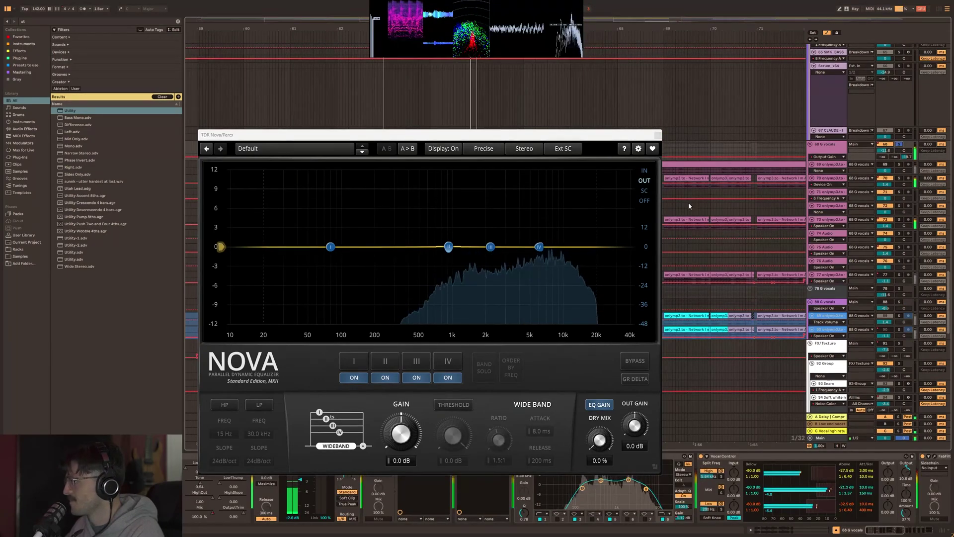
scroll(868, 175, "down", 6)
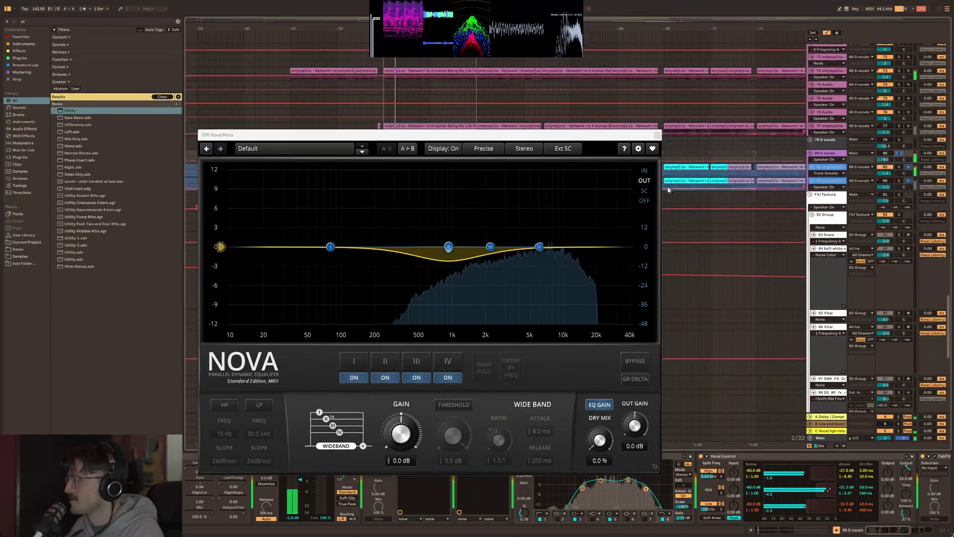
scroll(907, 145, "up", 4)
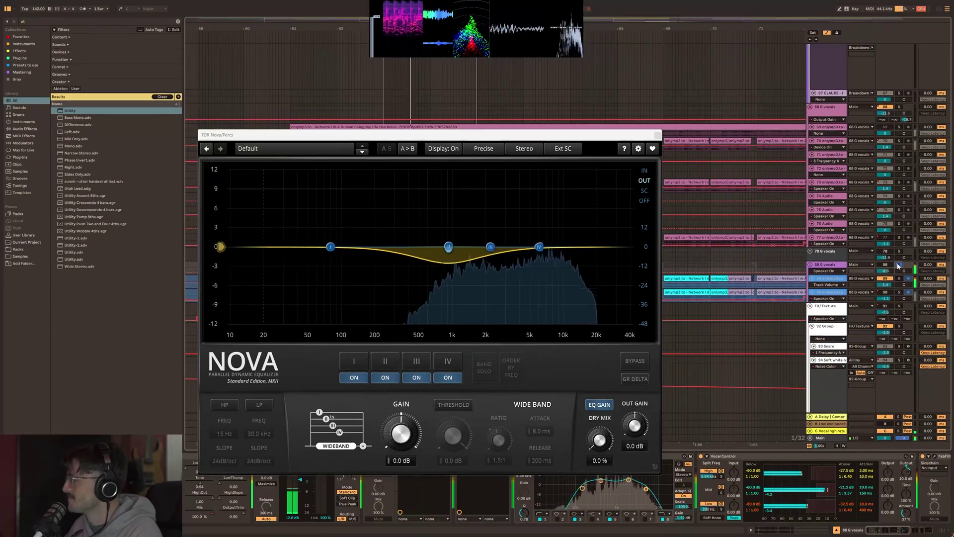
Hide the plug-in window, look through the arrangement's tracks and select the 78 G vocals track.
key("ctrl+alt+p")
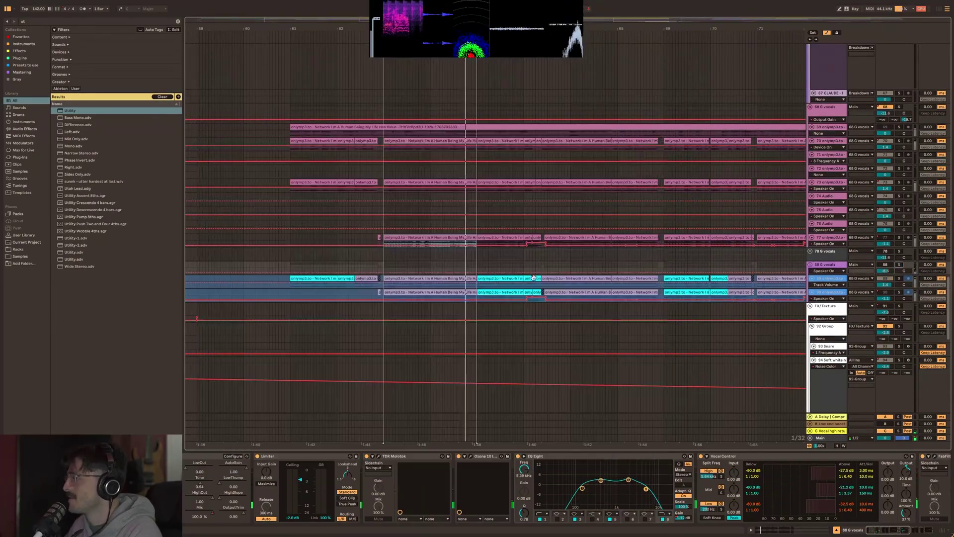
scroll(533, 277, "up", 15)
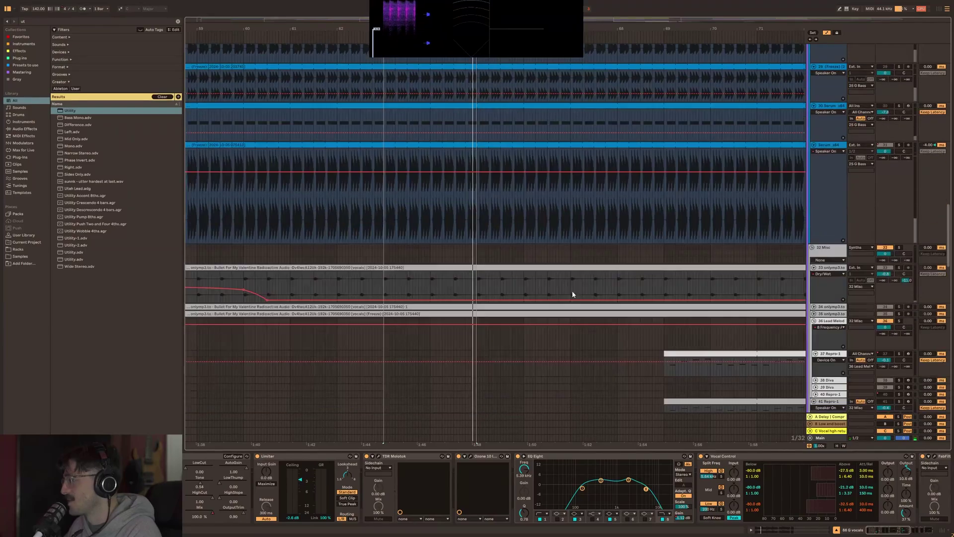
scroll(565, 291, "up", 5)
scroll(632, 277, "down", 5)
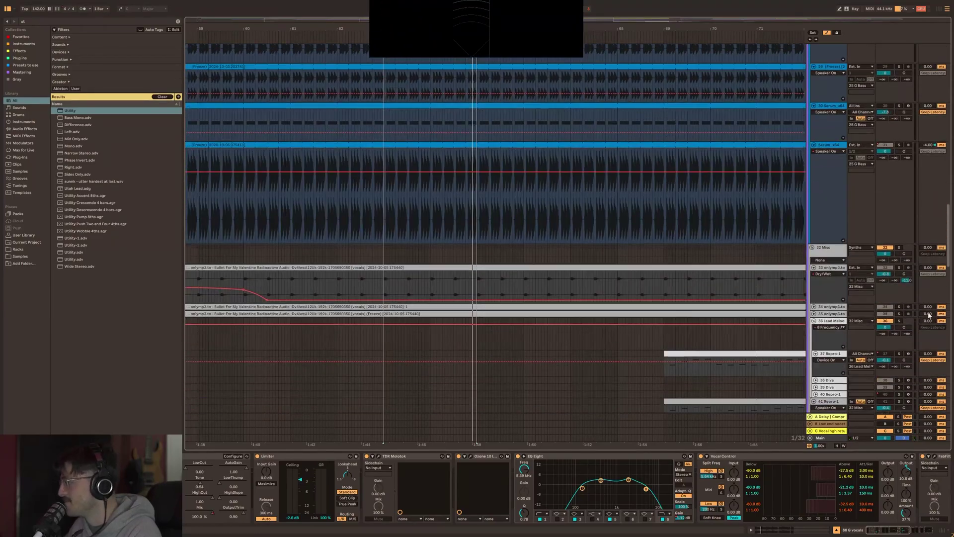
scroll(496, 229, "down", 20)
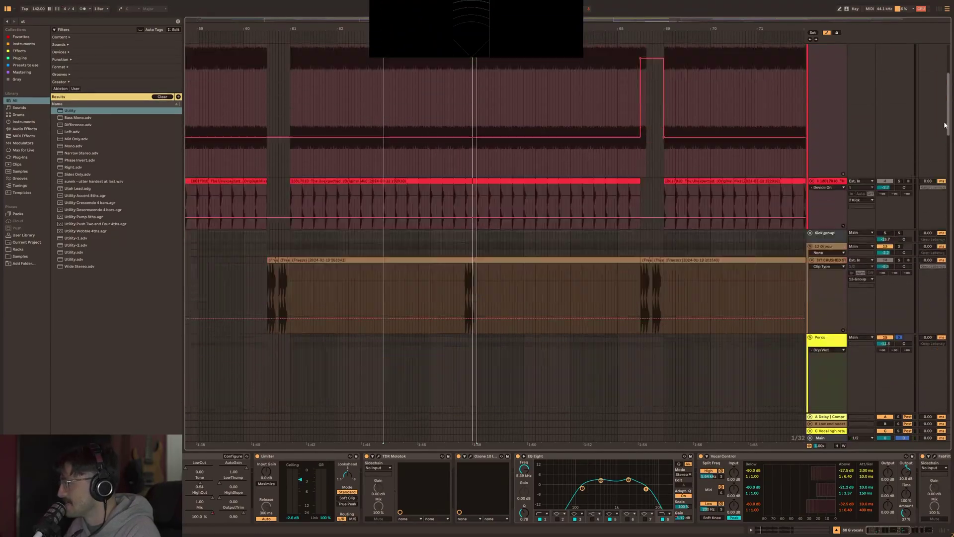
scroll(915, 295, "up", 4)
scroll(915, 296, "down", 2)
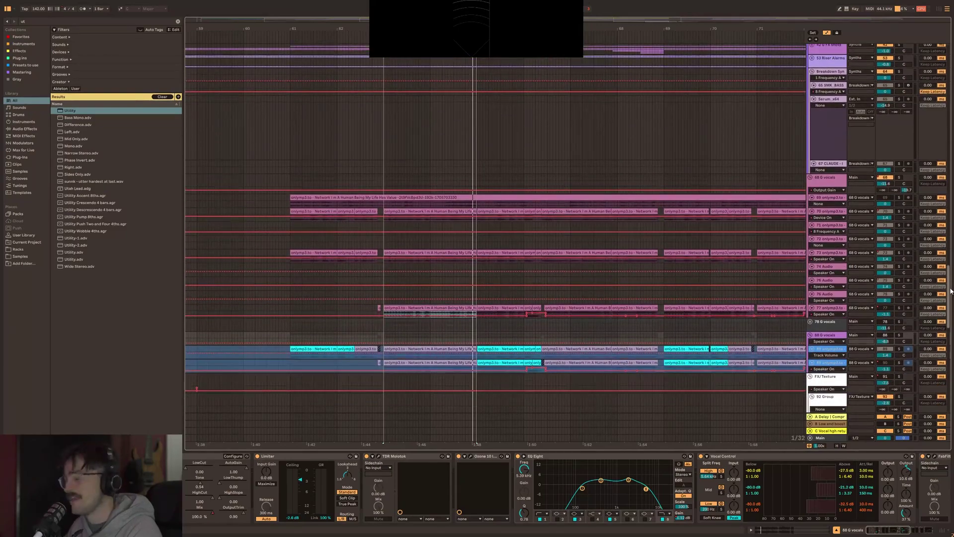
left_click(829, 325)
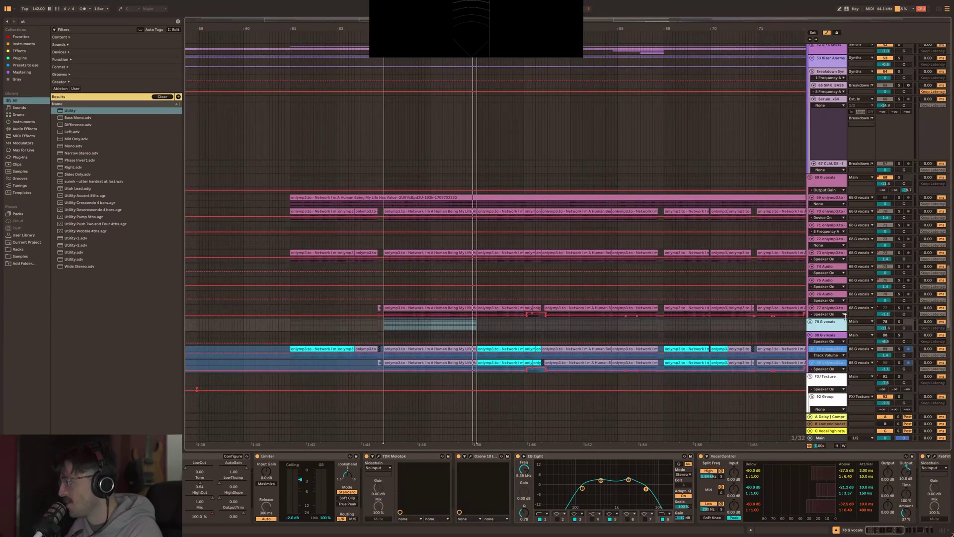
Select the Percs group track and display its effects chain.
left_click(834, 336)
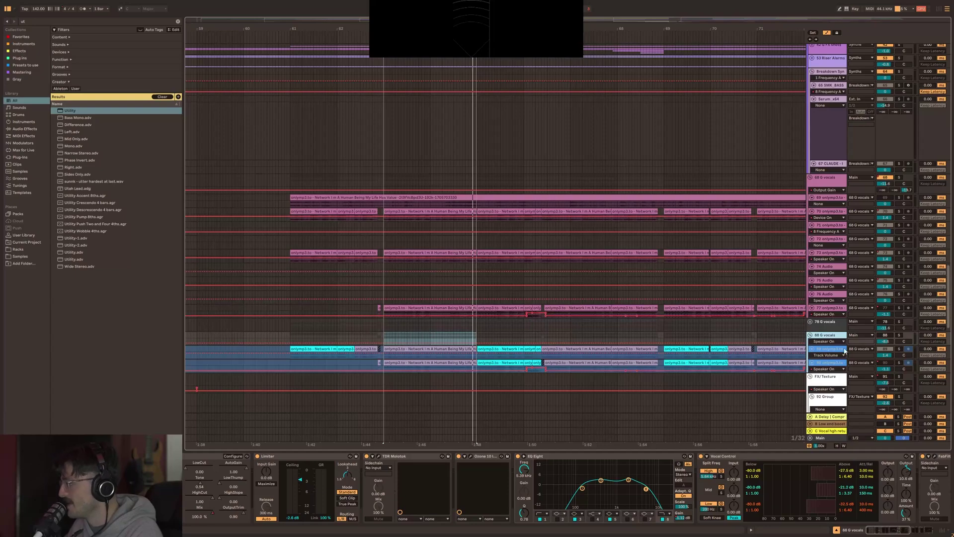
left_click(887, 337)
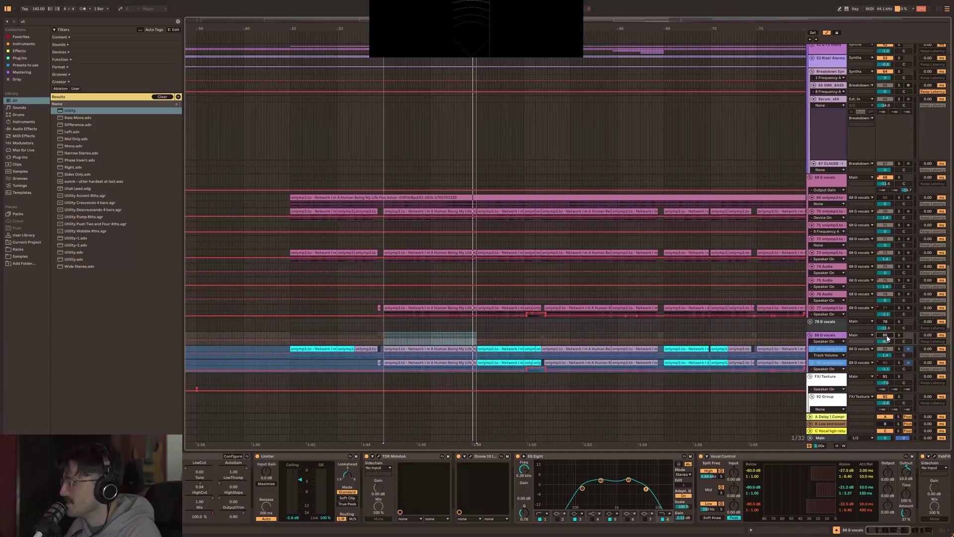
scroll(936, 333, "up", 15)
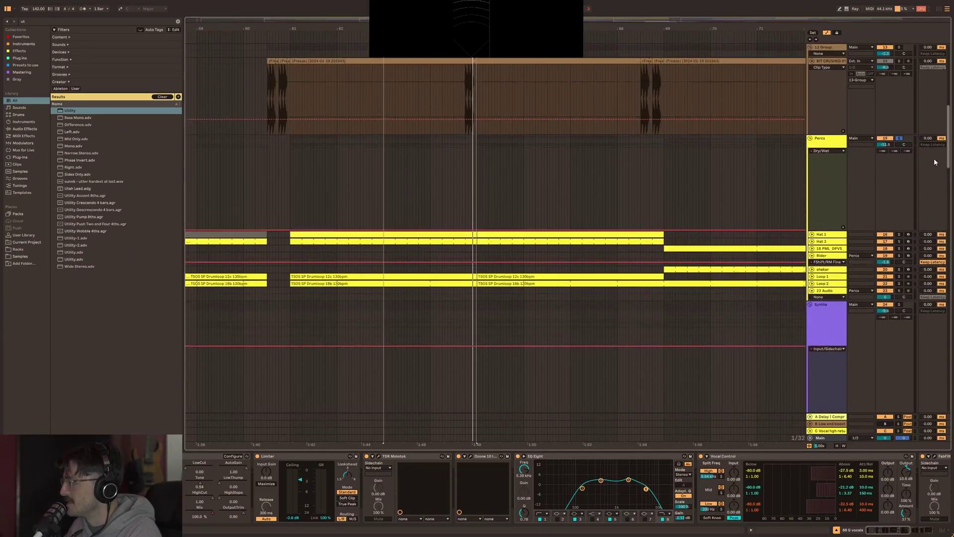
scroll(937, 126, "down", 10)
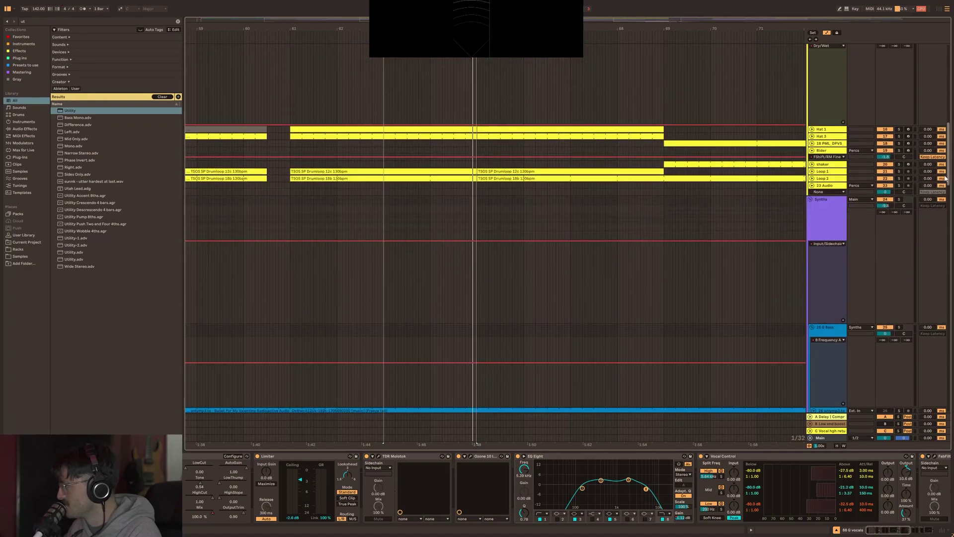
left_click(830, 217)
scroll(831, 216, "down", 5)
scroll(829, 230, "up", 8)
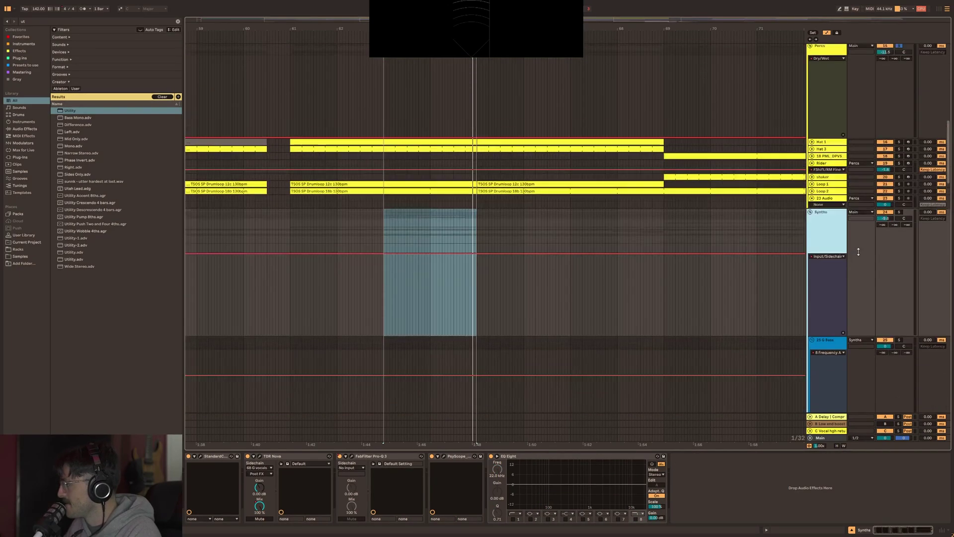
scroll(829, 230, "up", 8)
scroll(840, 278, "down", 4)
left_click(839, 297)
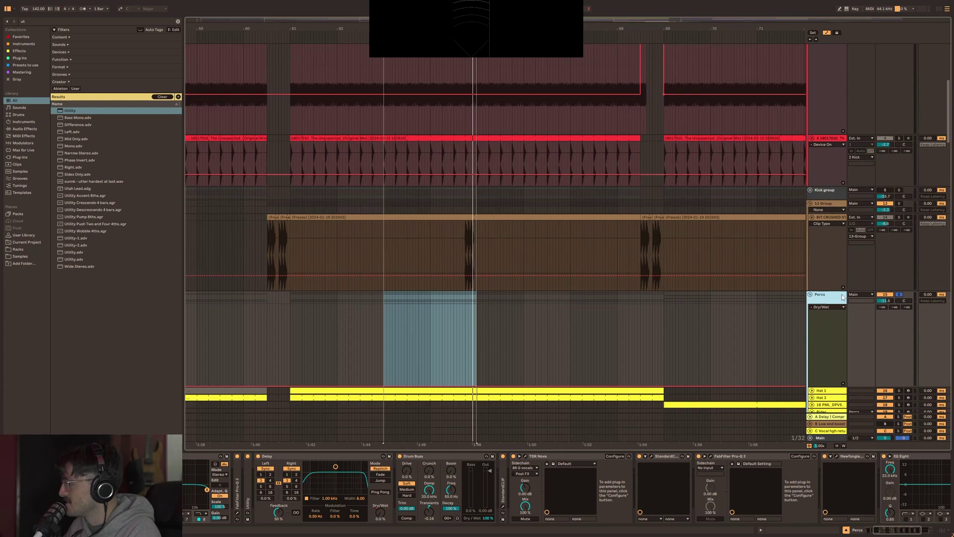
scroll(654, 396, "down", 4)
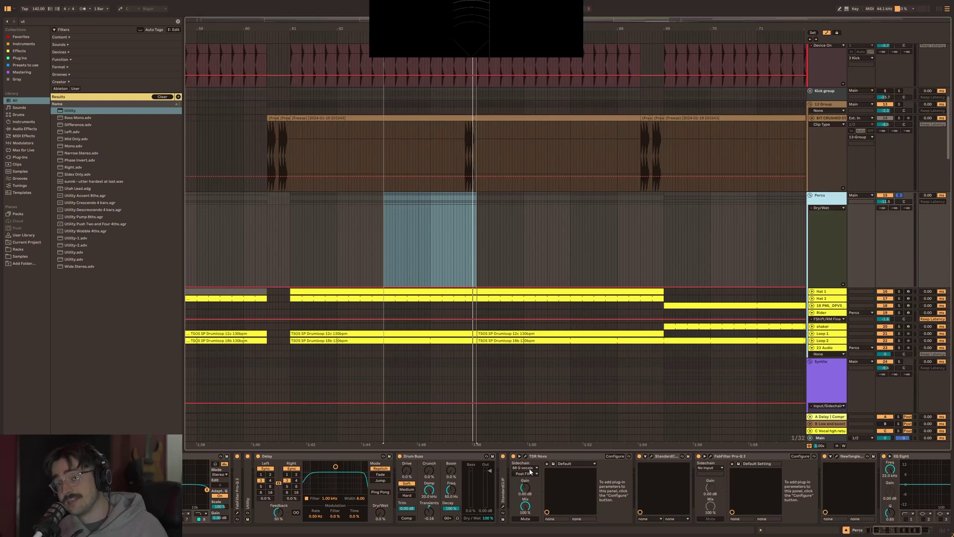
Inspect the TDR Nova equalizer on the Percs group, close its window and collapse the device in the chain.
left_click(565, 464)
left_click(565, 464)
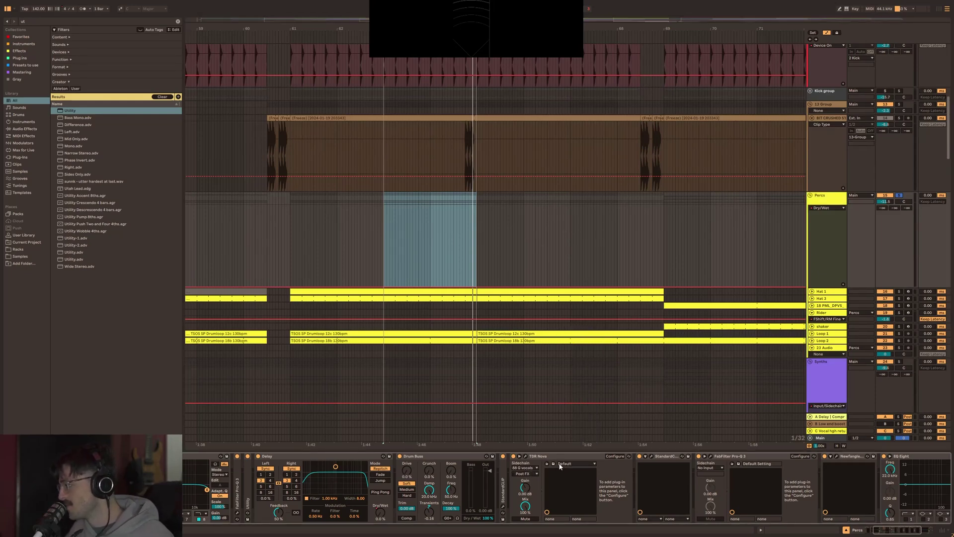
left_click(528, 462)
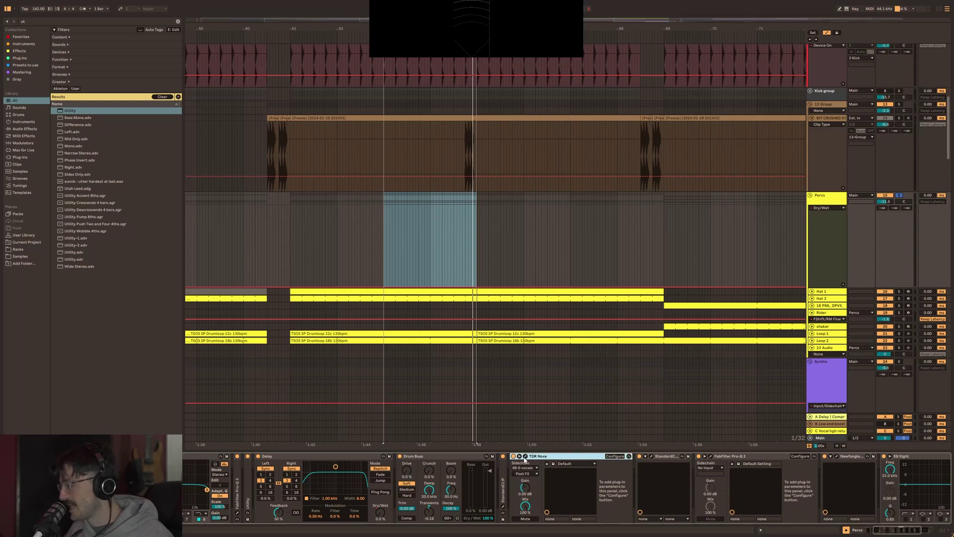
left_click(525, 456)
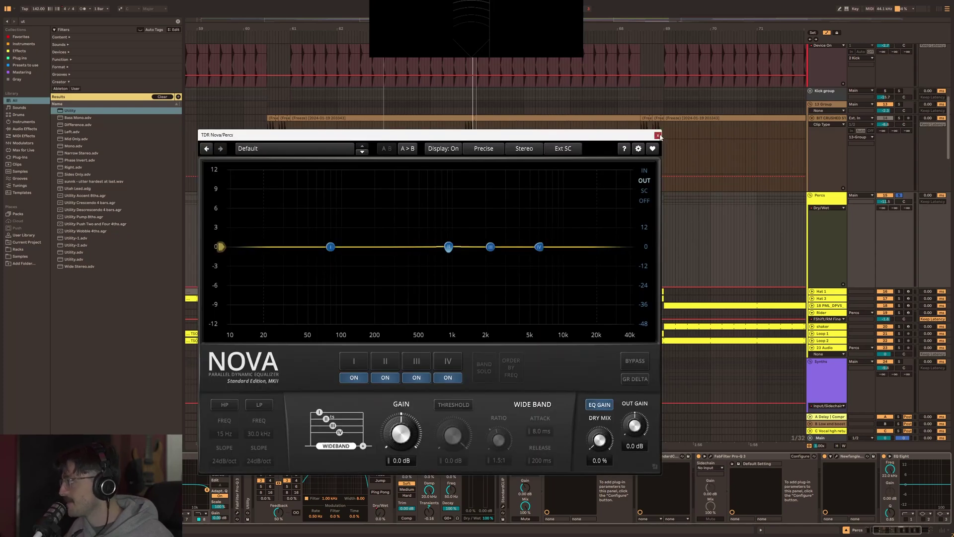
left_click(657, 135)
double_click(534, 456)
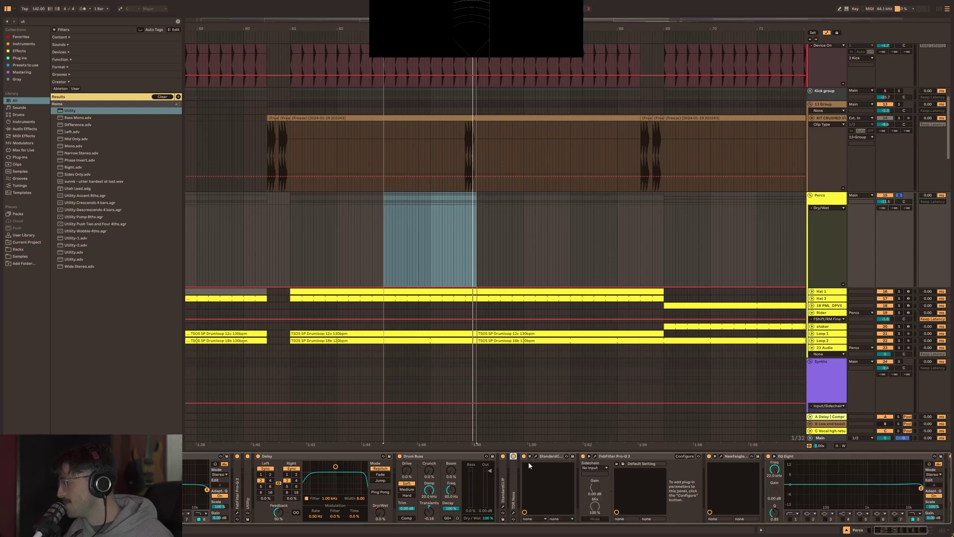
Inspect the StandardCLIP clipper's settings on the Percs group and close its window.
double_click(550, 457)
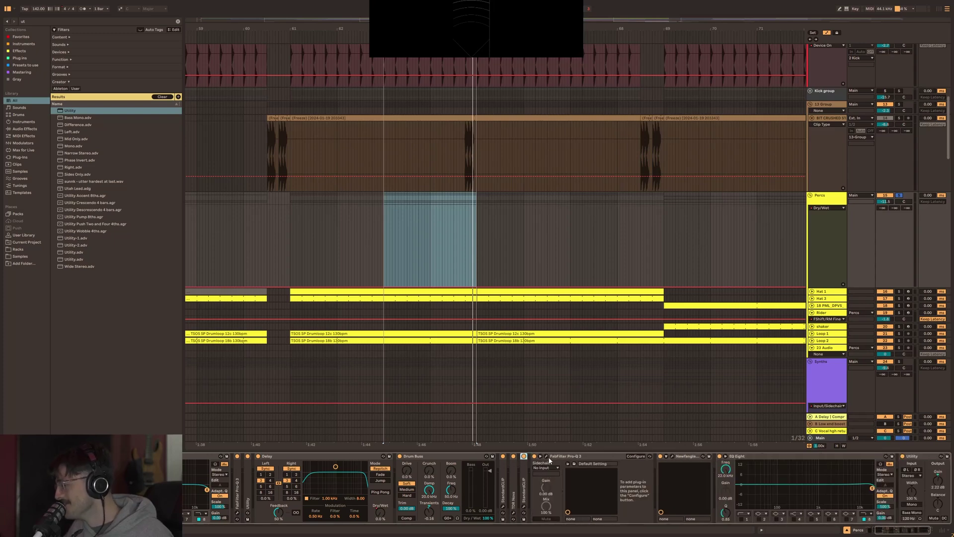
double_click(522, 464)
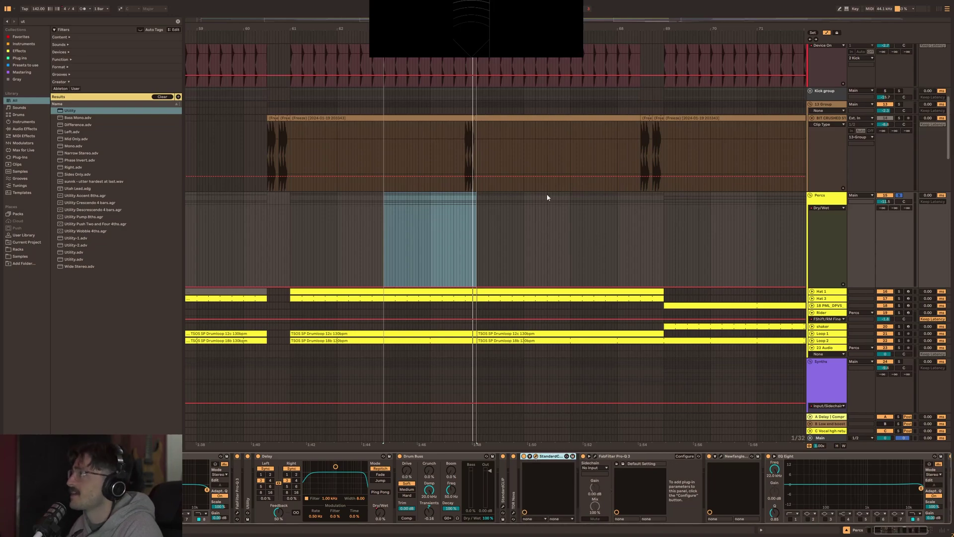
left_click(536, 456)
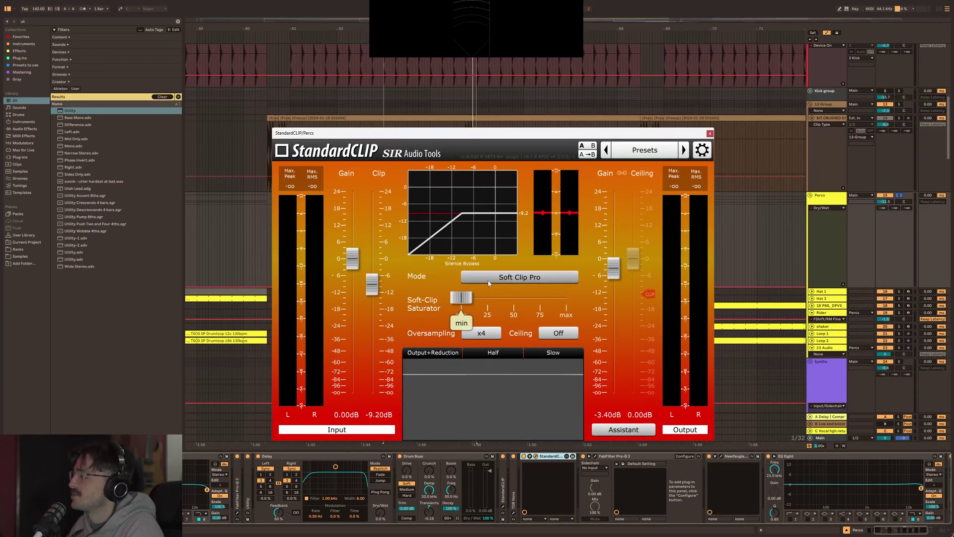
left_click(710, 134)
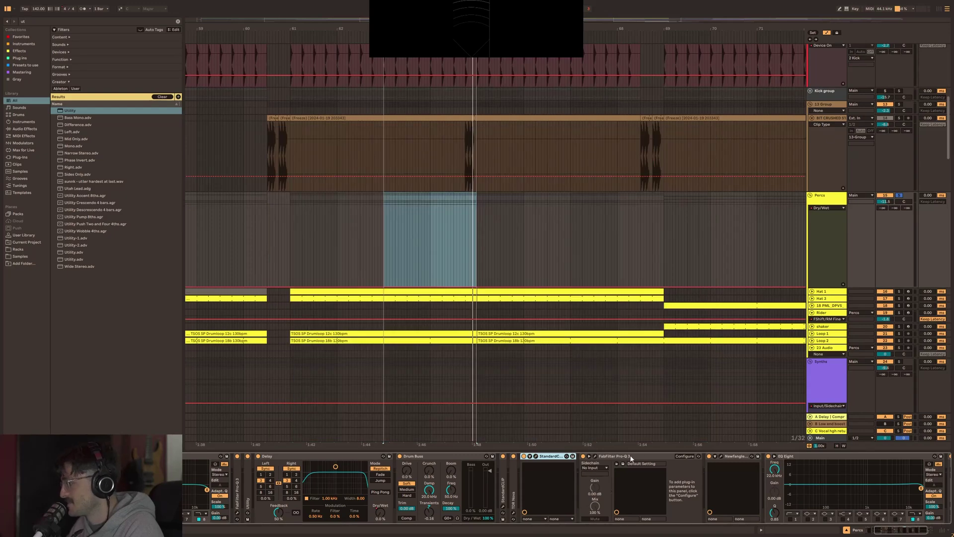
left_click(536, 456)
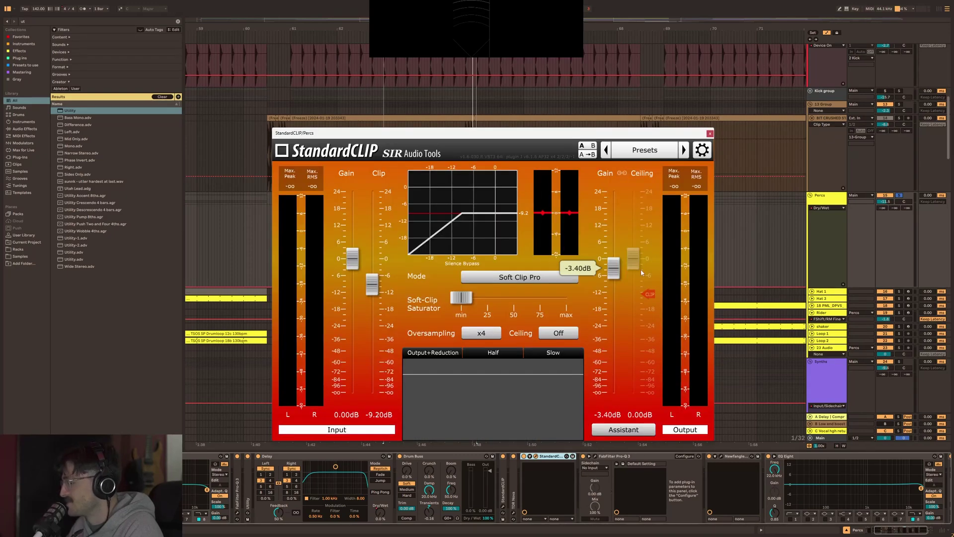
left_click(710, 134)
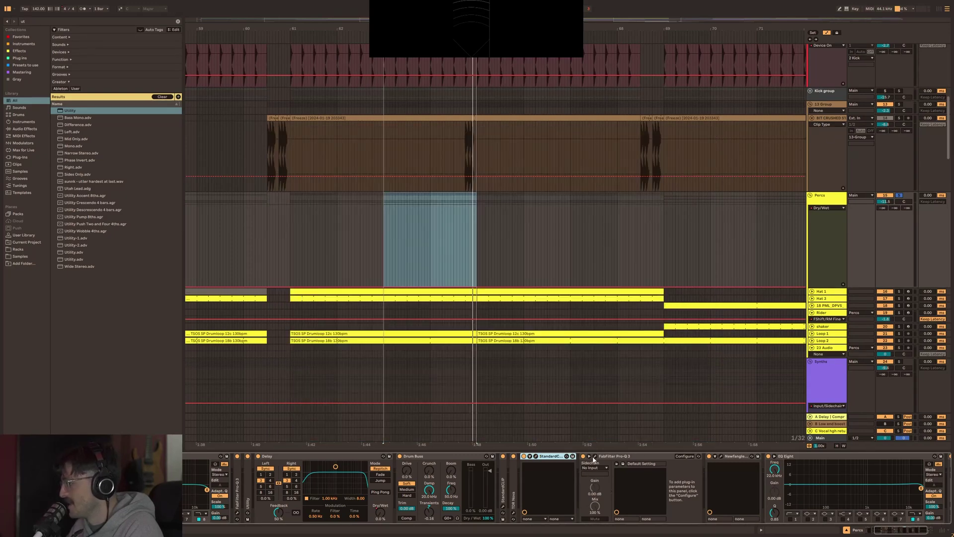
Play the loop and solo-audition the bell cut and low cut bands in the Percs group's FabFilter Pro-Q 3.
left_click(595, 456)
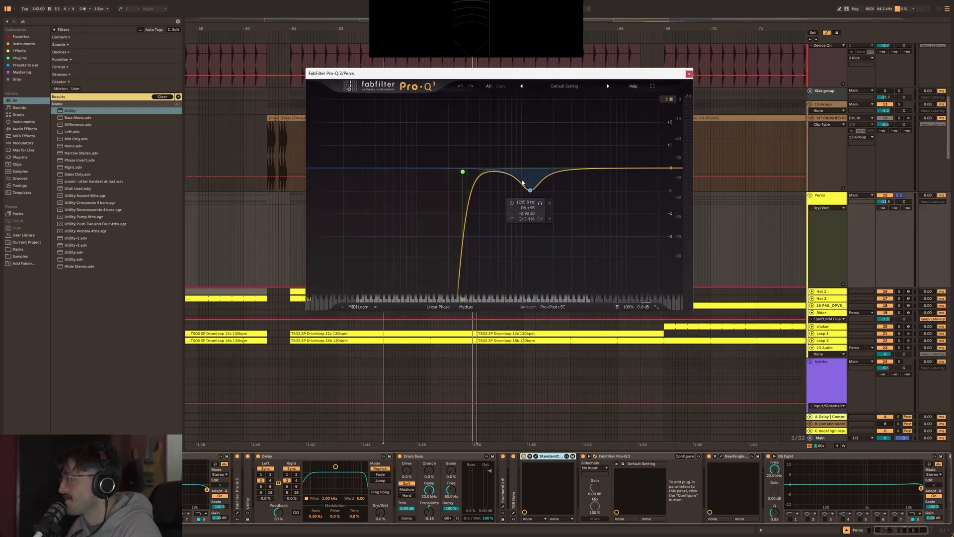
key("space")
left_click(539, 203)
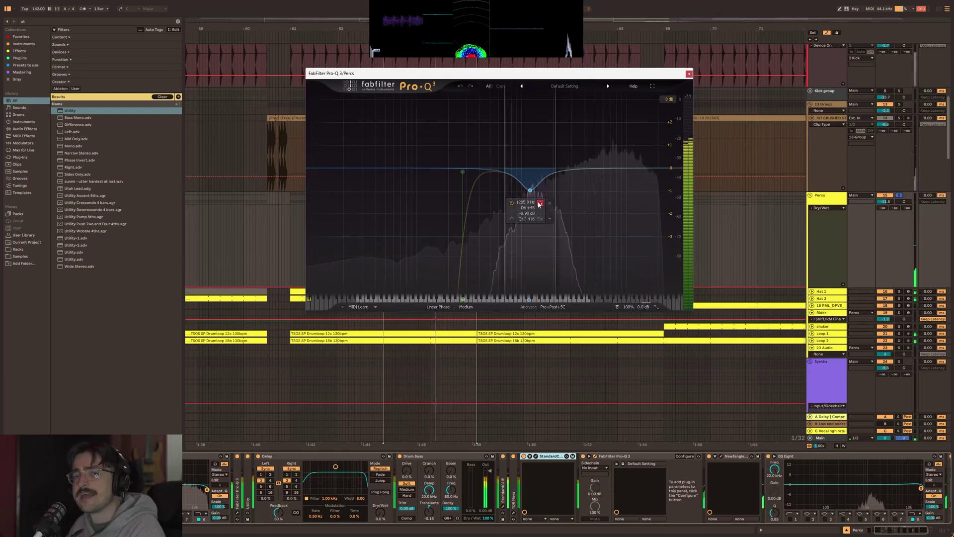
left_click_drag(539, 204, 536, 195)
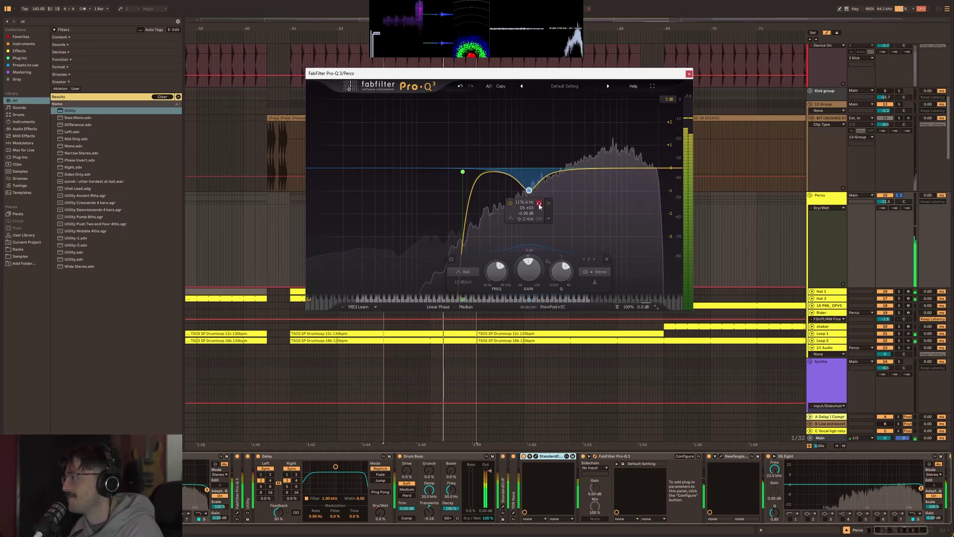
left_click(462, 173)
left_click_drag(473, 145, 474, 145)
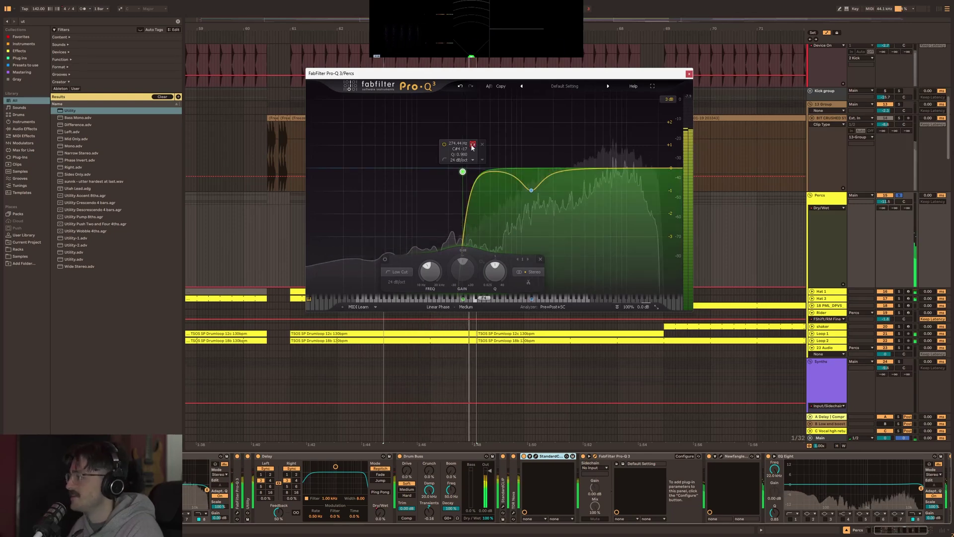
left_click(688, 74)
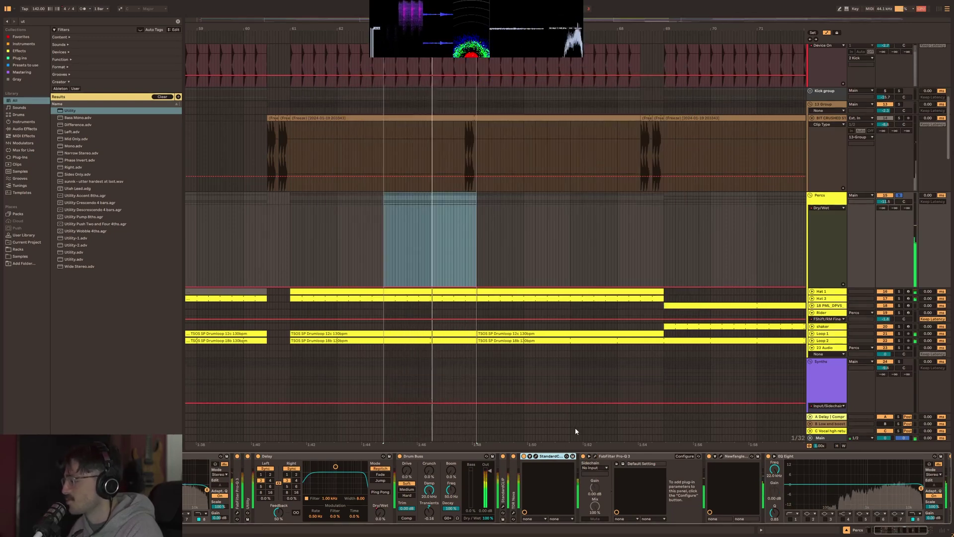
Open the Newfangled Punctuate transient settings on the Percs group and collapse the device in the chain.
left_click(722, 455)
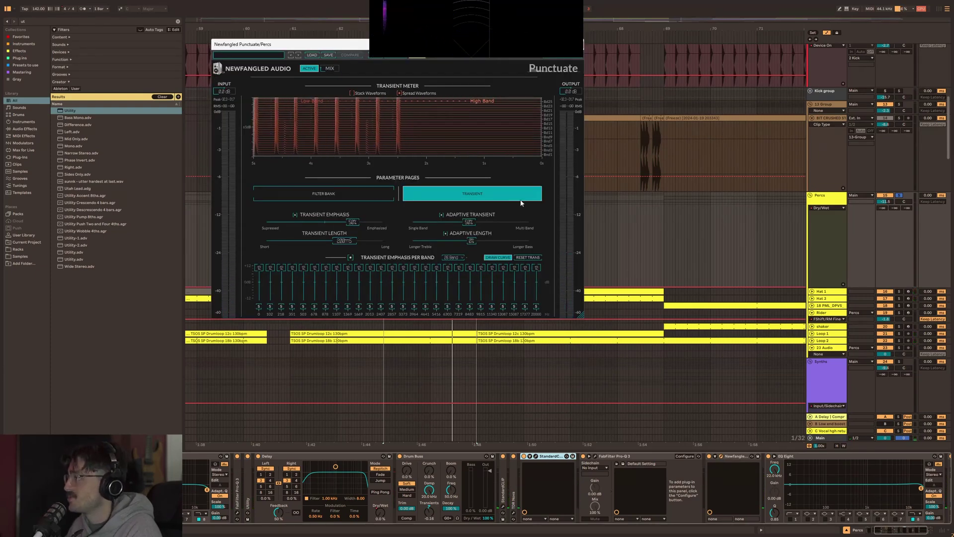
left_click_drag(901, 530, 923, 531)
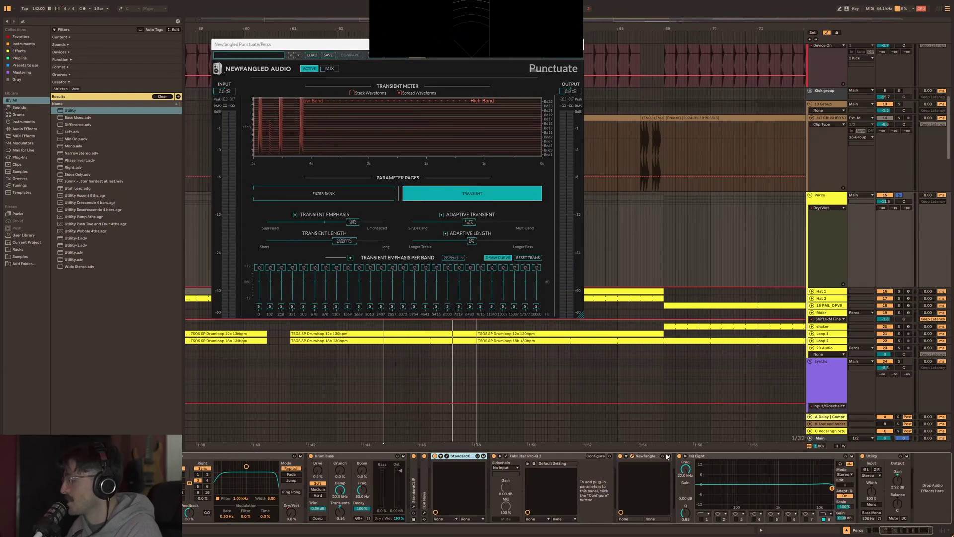
left_click(638, 458)
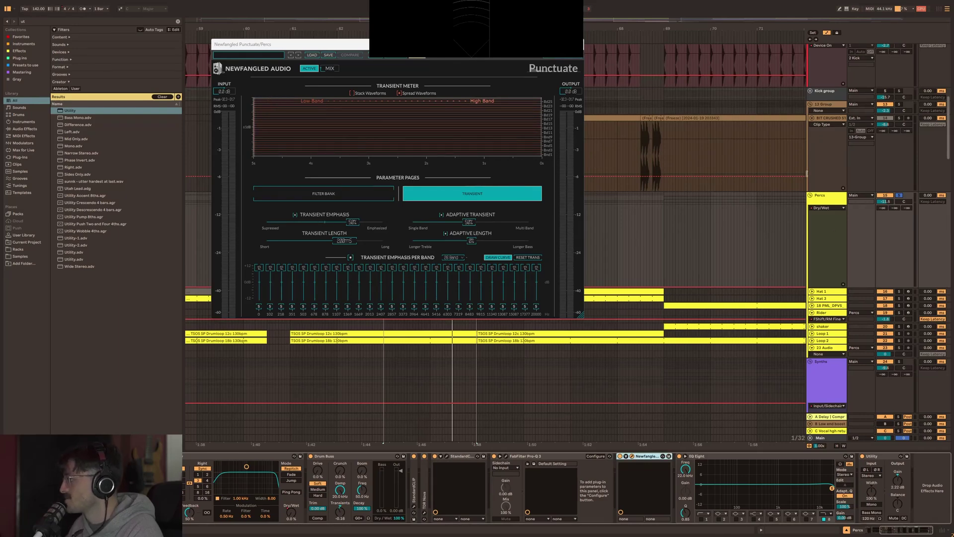
double_click(643, 459)
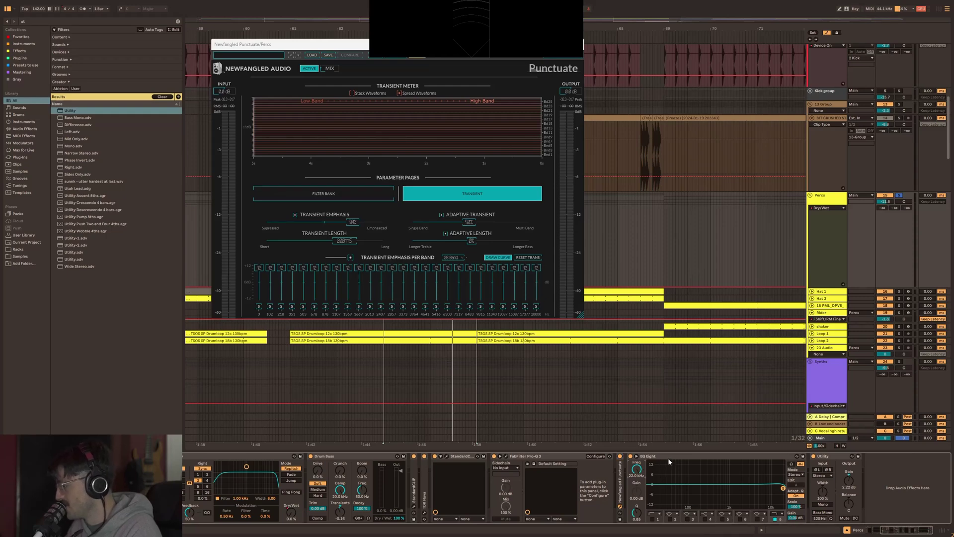
Collapse the EQ Eight device, leave Utility expanded to show its gain, and close the Punctuate window.
double_click(834, 458)
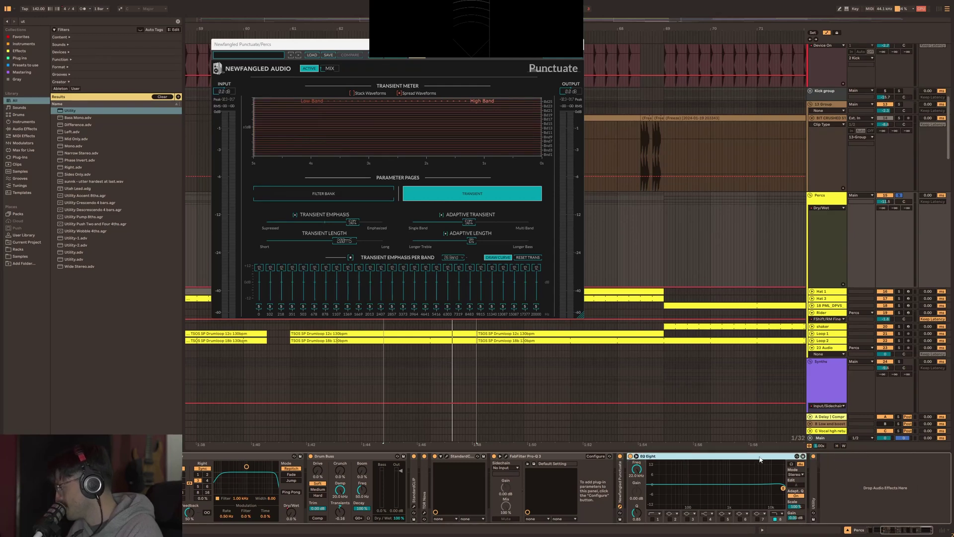
double_click(715, 456)
double_click(642, 481)
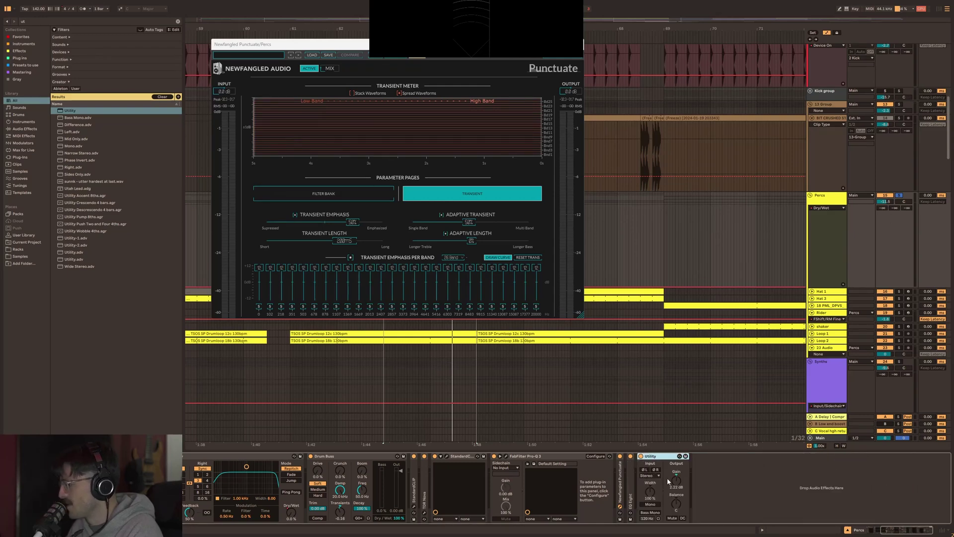
left_click(907, 224)
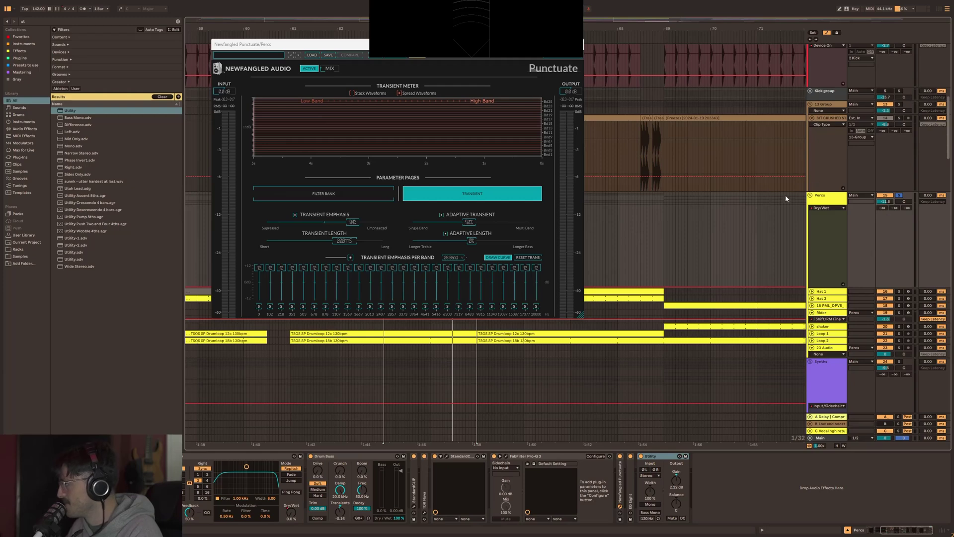
left_click(575, 44)
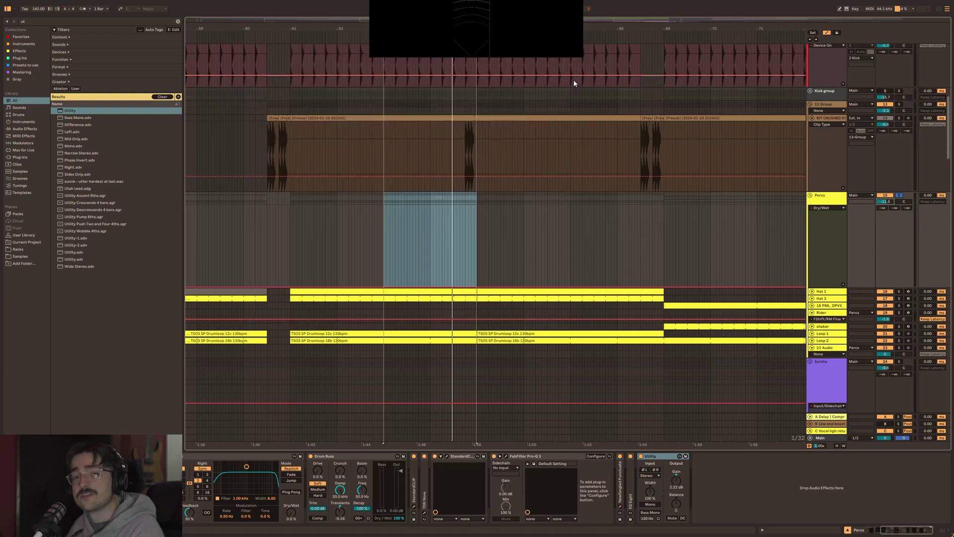
Show the Percs group's Track Volume automation and draw a curve that dips inside the loop and rises beyond it.
left_click(827, 207)
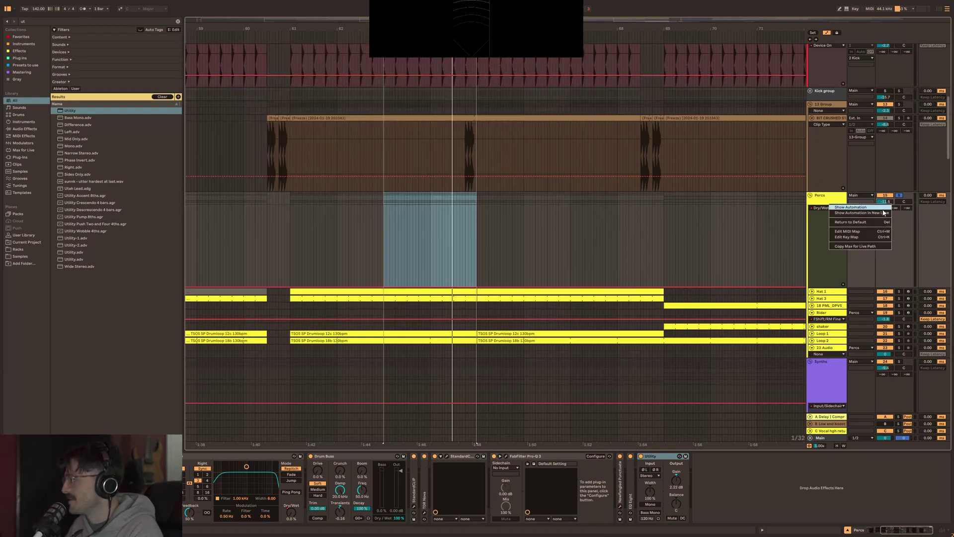
left_click(857, 215)
left_click(375, 256)
left_click(364, 240)
left_click(494, 240)
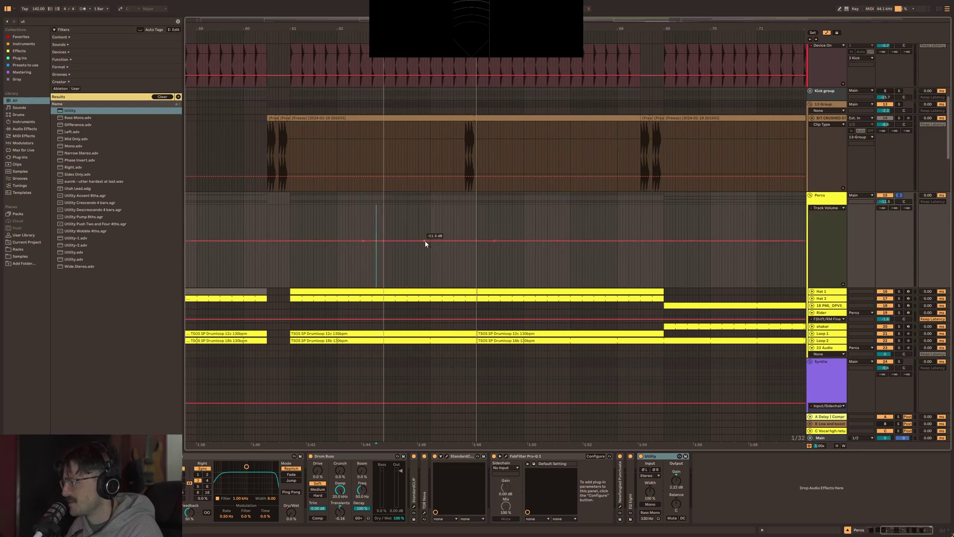
left_click_drag(426, 240, 426, 264)
left_click_drag(557, 240, 557, 224)
left_click(353, 237)
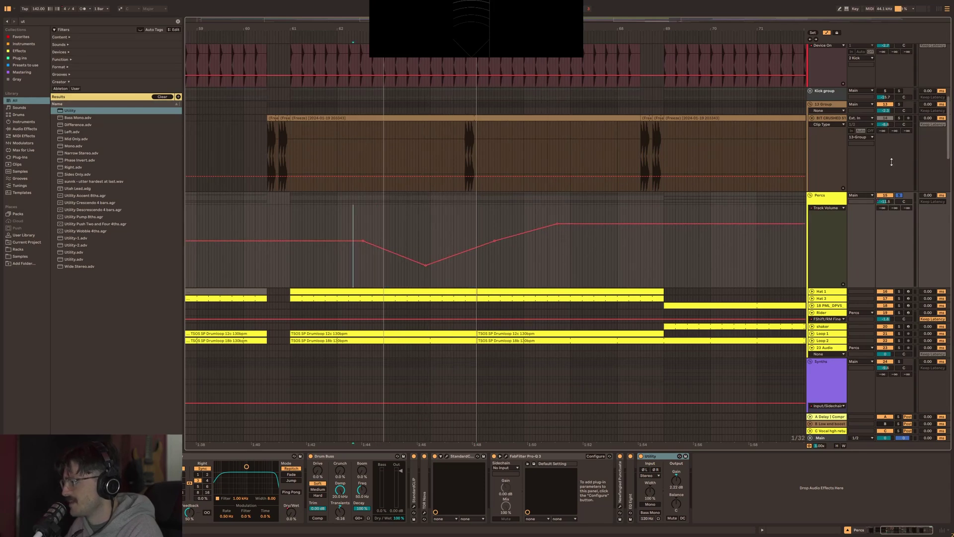
Try adjusting the Percs group's track volume and fold the group's tracks in the arrangement.
left_click_drag(885, 201, 890, 207)
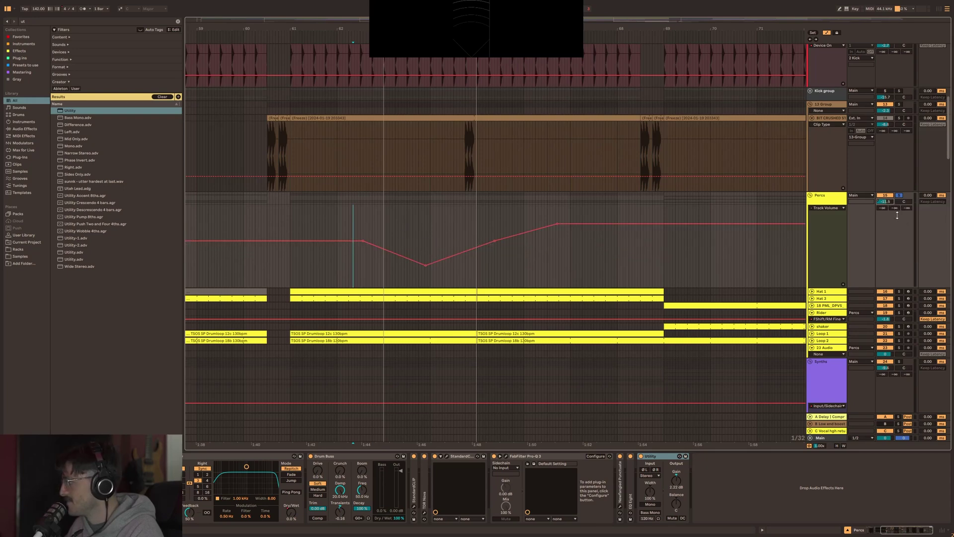
left_click(811, 195)
scroll(834, 222, "down", 2)
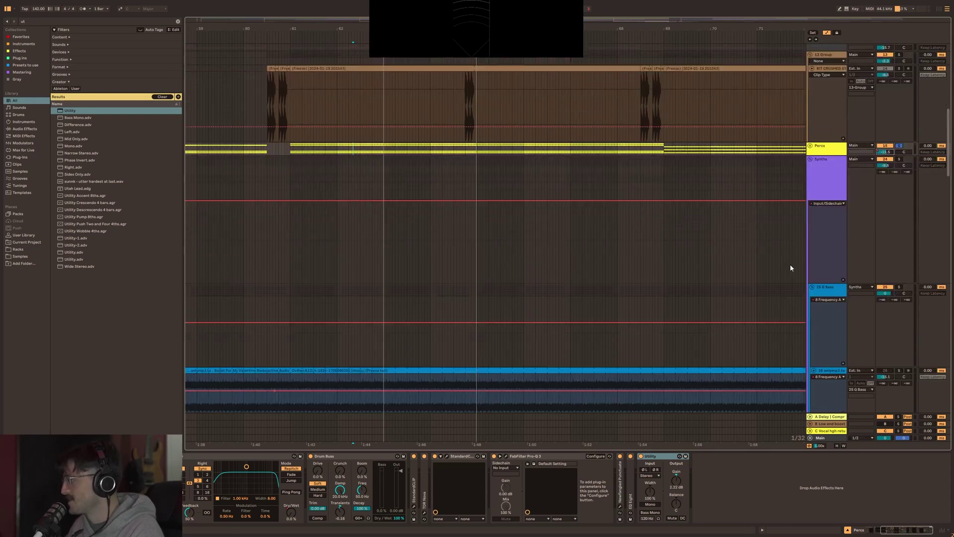
Unfold the Percs group and delete its Track Volume automation.
scroll(849, 197, "up", 1)
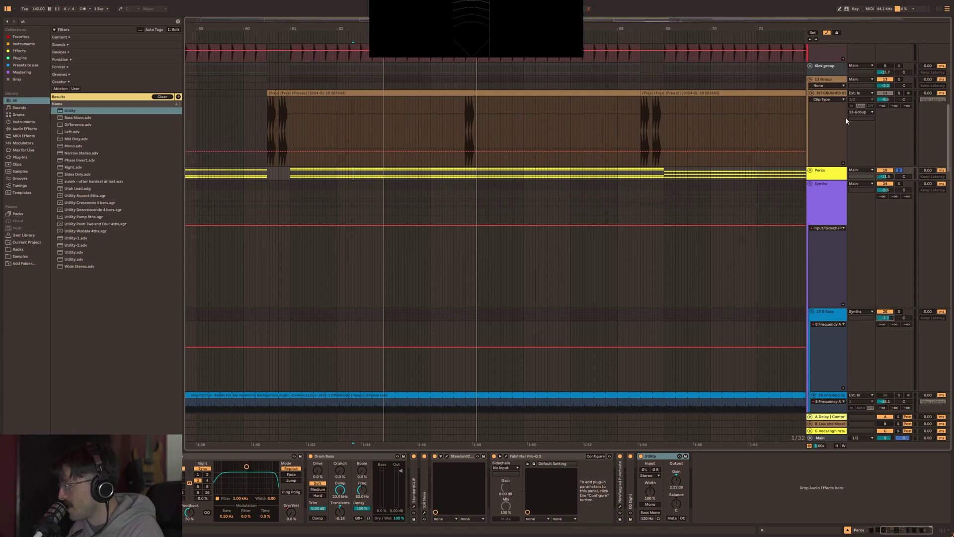
key("Right")
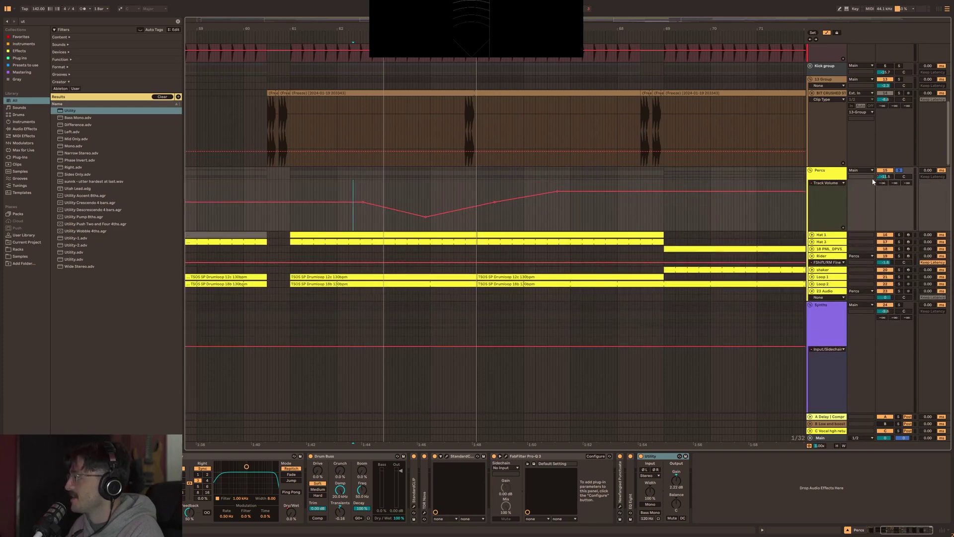
left_click(679, 490)
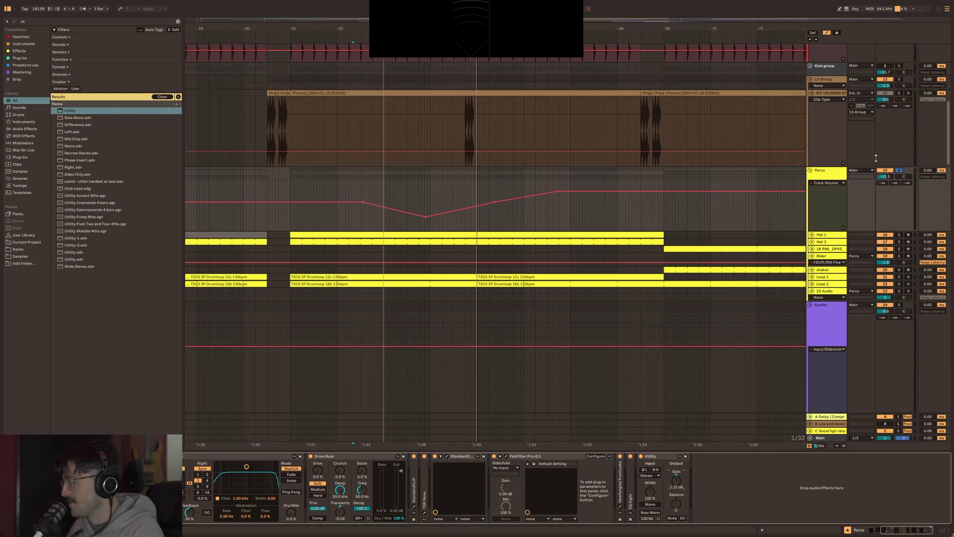
right_click(884, 181)
left_click(885, 188)
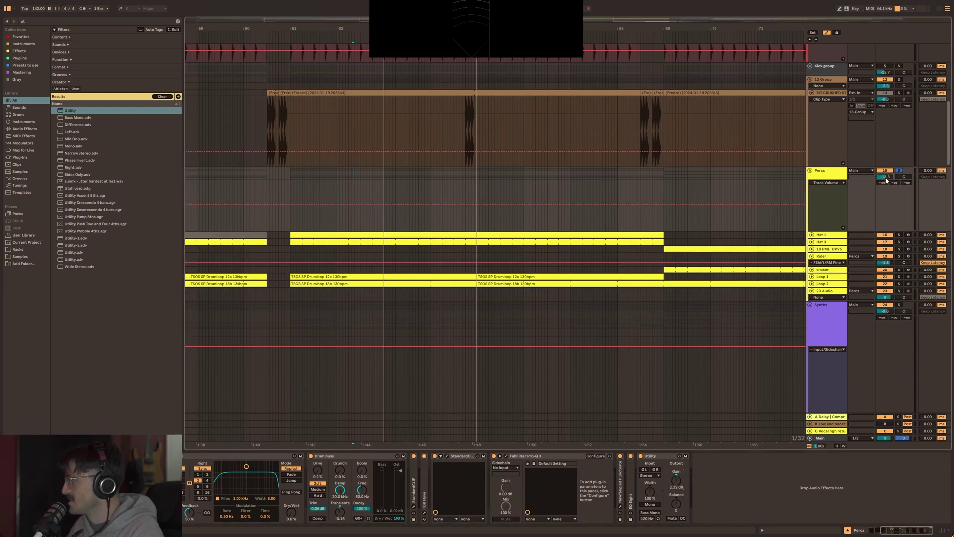
Show the Percs group's Utility Gain automation and try a downward ramp to about -18.5 dB.
right_click(676, 481)
left_click(705, 429)
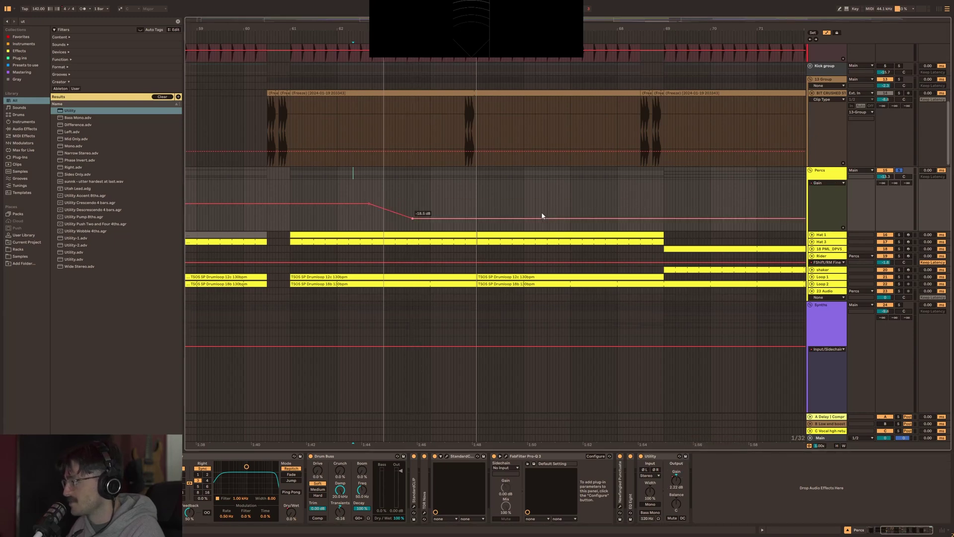
left_click(810, 195)
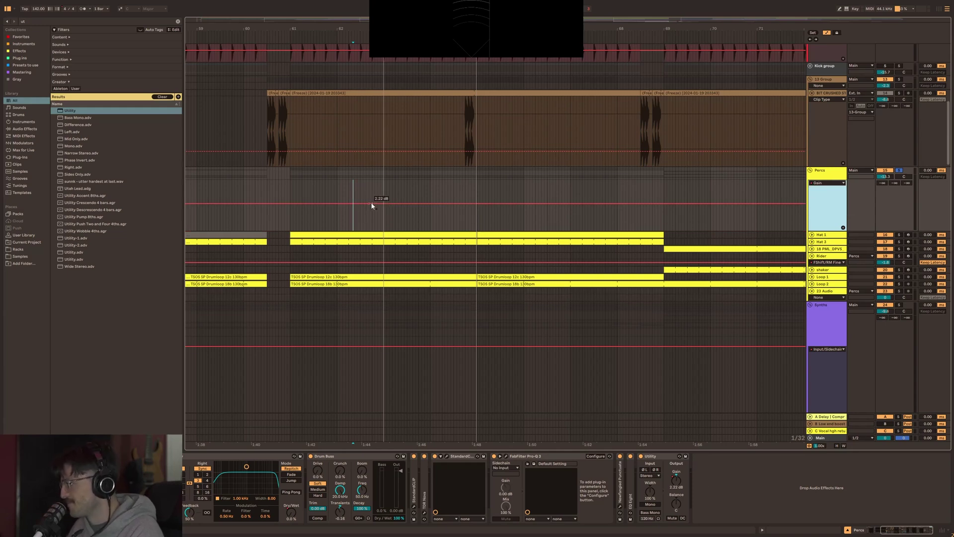
Fold the Percs group and collapse the track inside 13 Group.
left_click(810, 170)
scroll(832, 202, "up", 3)
left_click(812, 206)
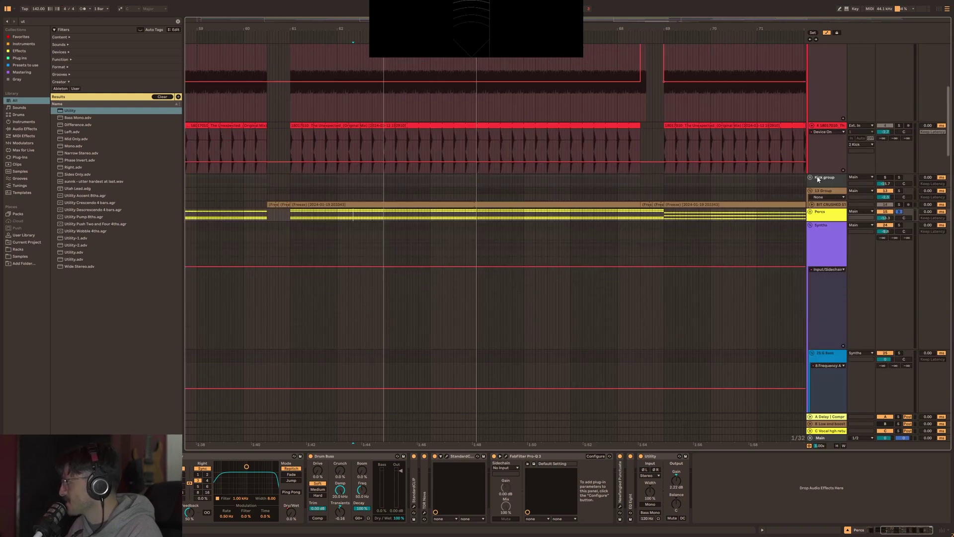
Unfold the Kick group, expand its Kick 1 track, and set the playback position between the 1st drop and marker 3.
left_click(810, 177)
left_click(816, 185)
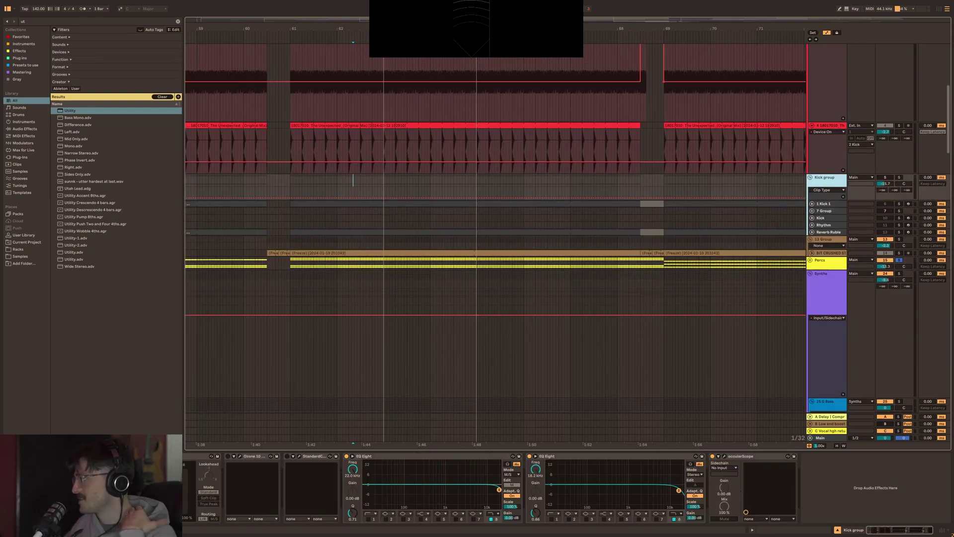
scroll(476, 249, "down", 6)
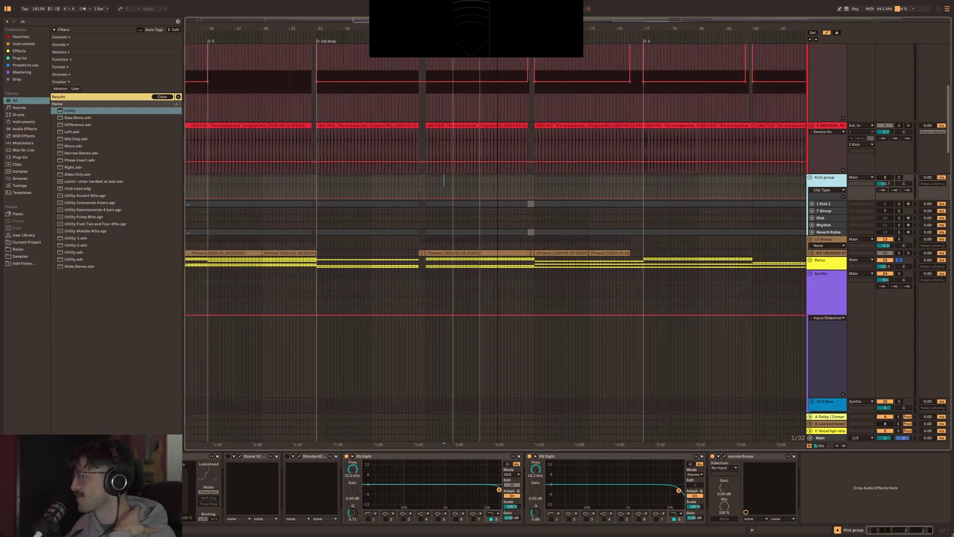
left_click(450, 204)
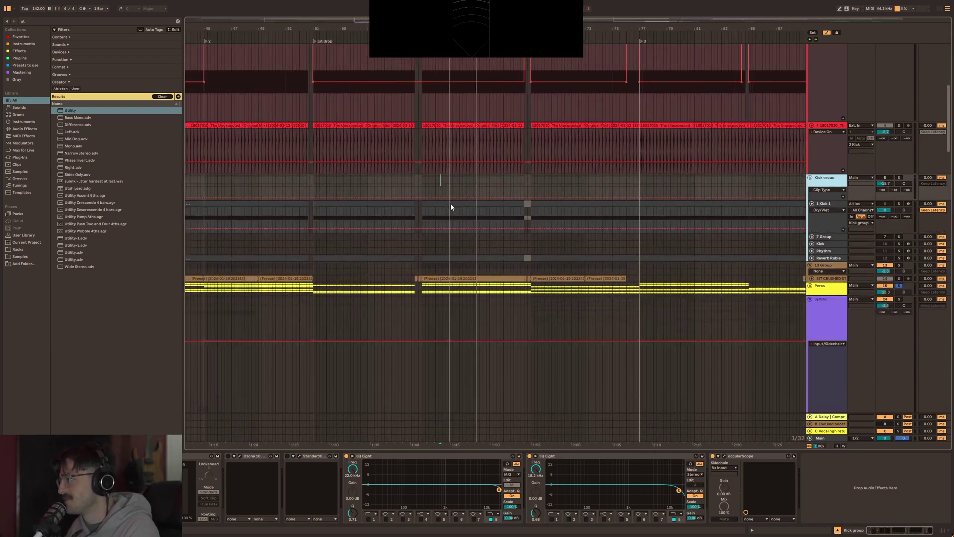
left_click(454, 213)
left_click(448, 217)
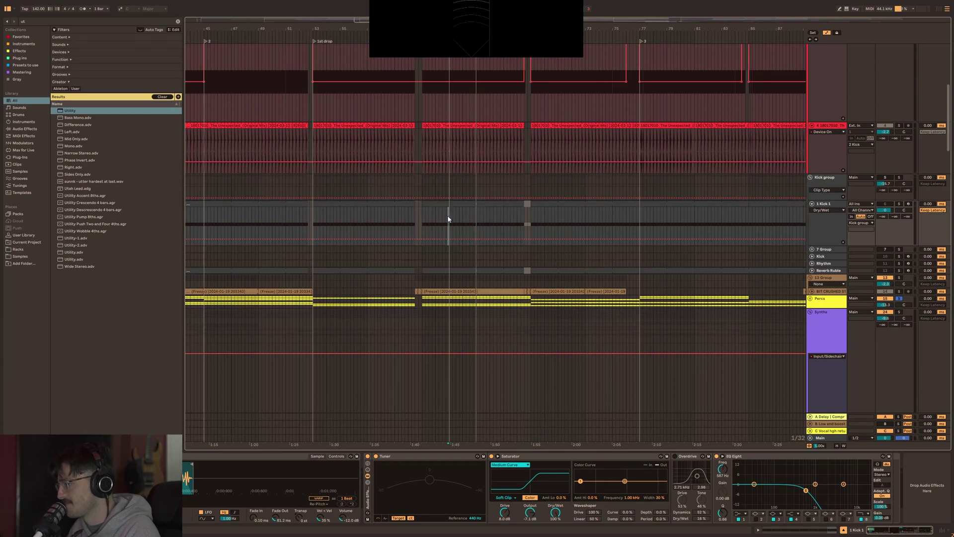
Solo the Kick 1 track, play it back, and toggle the Kick group's track activator.
key("s")
key("space")
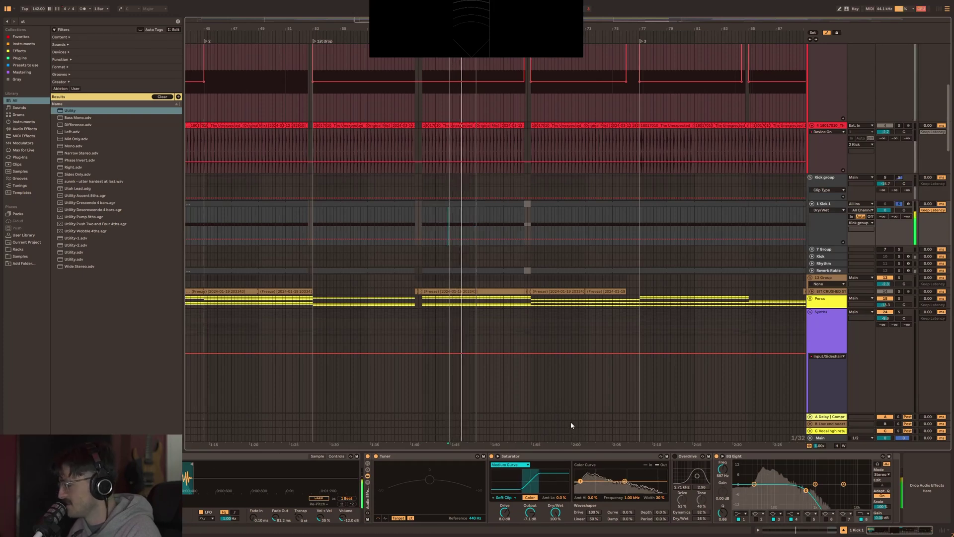
left_click(885, 178)
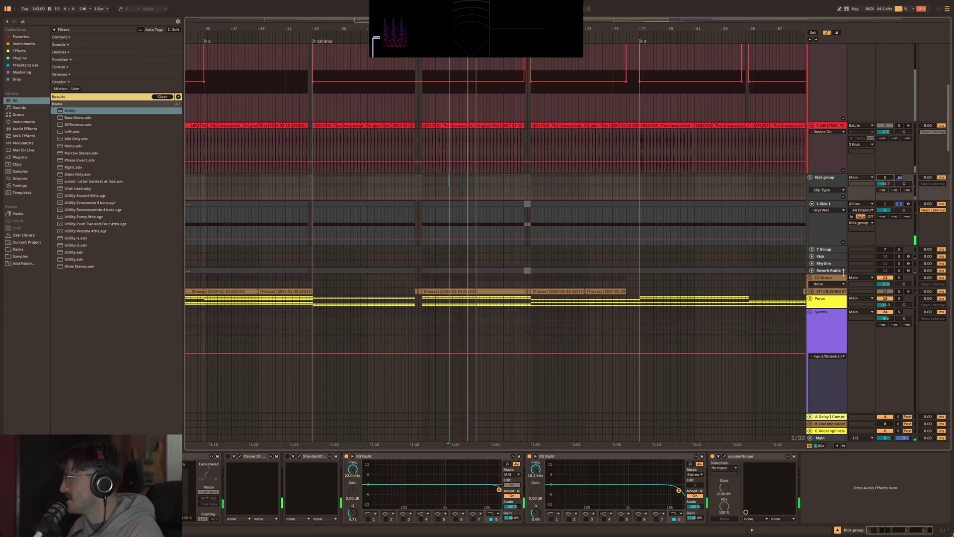
Select a Kick 1 clip in the first drop section and collapse the Kick 1 track.
scroll(615, 243, "down", 5)
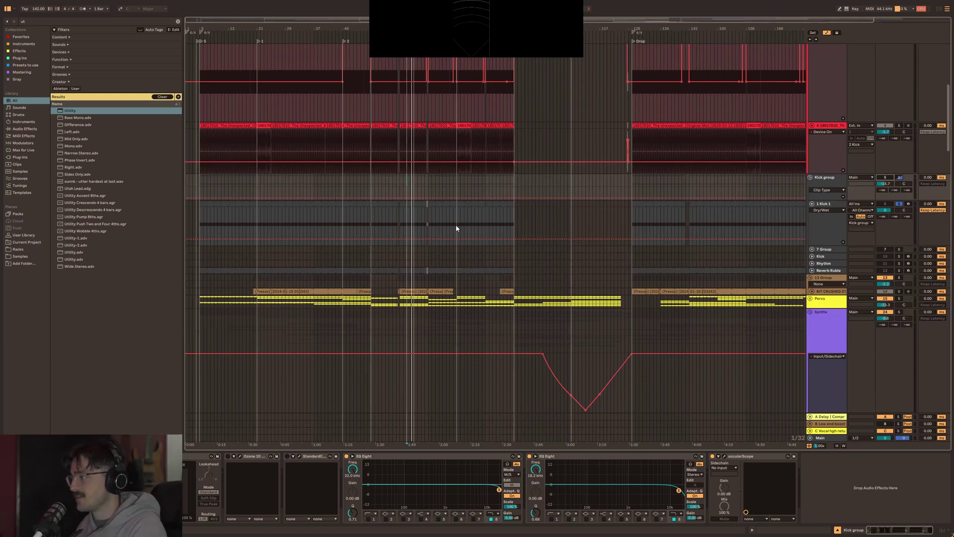
left_click(430, 219)
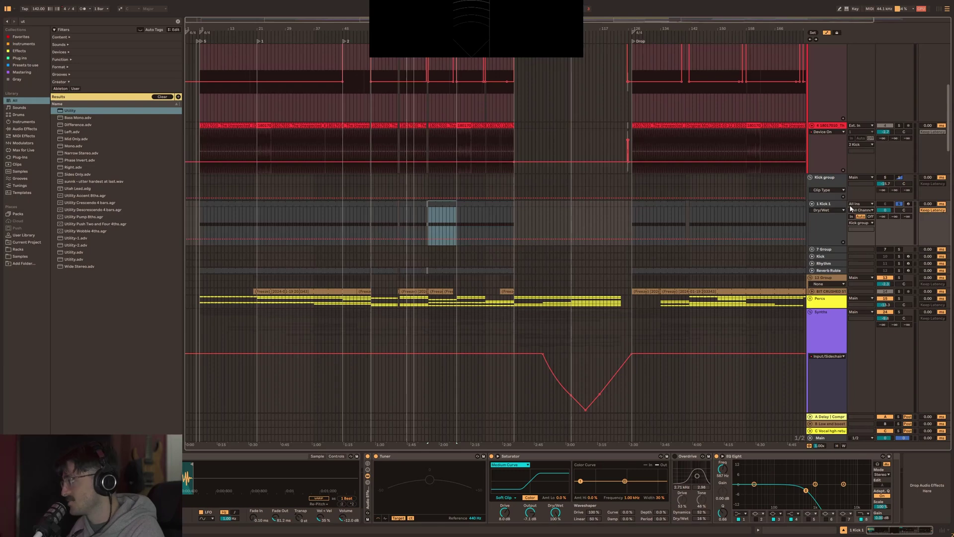
left_click(812, 204)
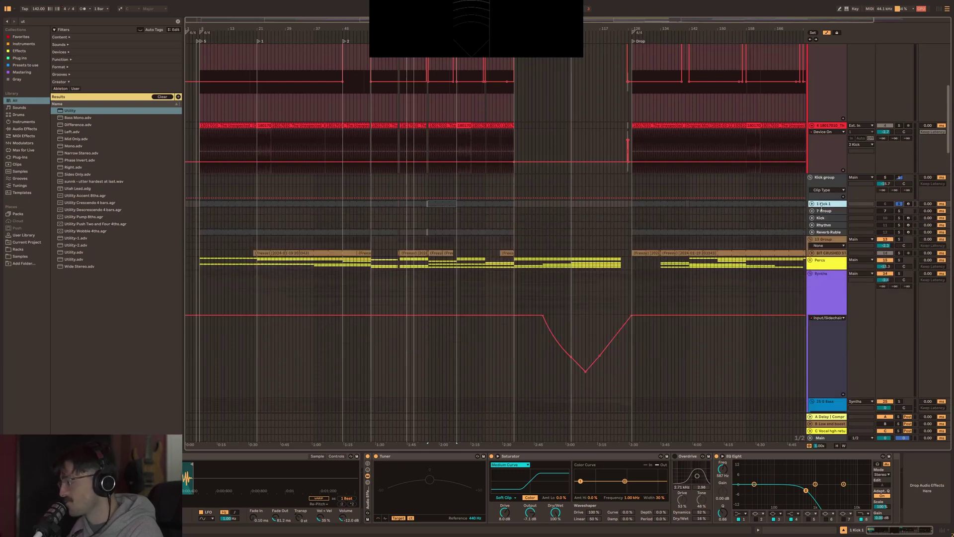
right_click(820, 205)
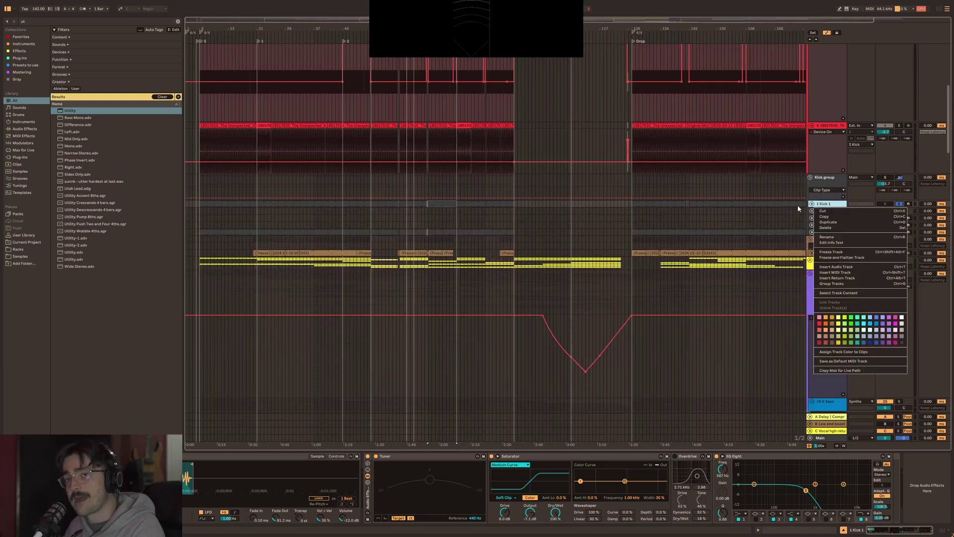
left_click(802, 230)
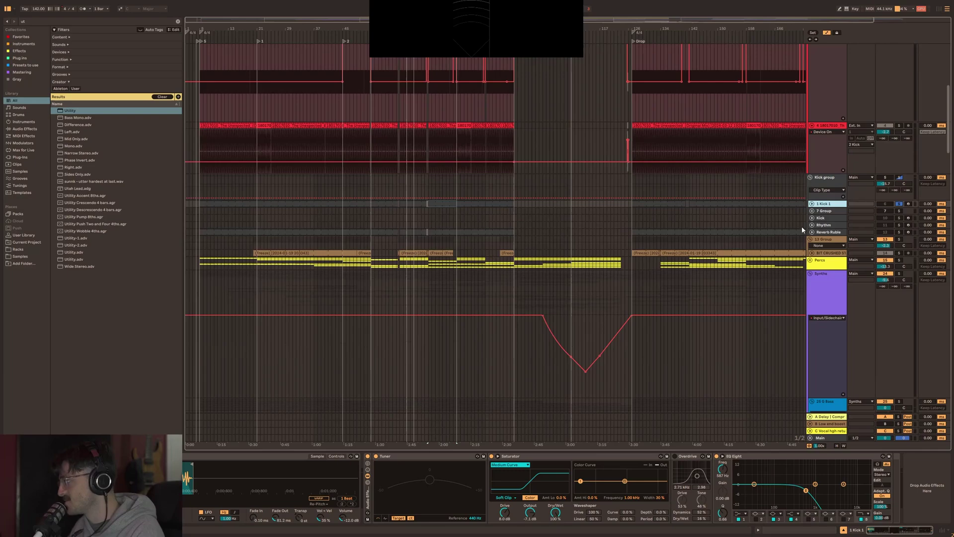
Fold the Kick group, the red Kick group above it, and the Ref group in the arrangement.
left_click(810, 178)
scroll(795, 184, "up", 3)
scroll(815, 109, "down", 5)
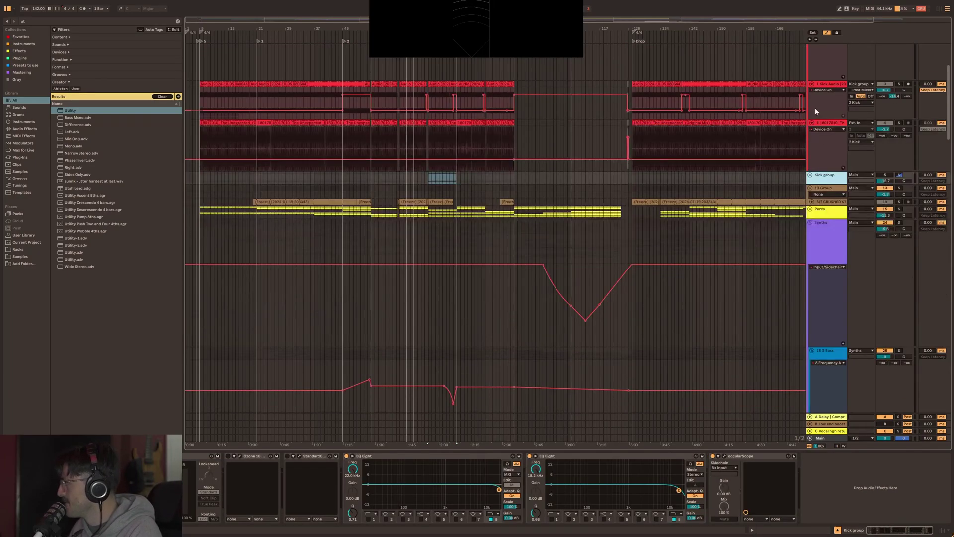
scroll(832, 94, "up", 3)
scroll(831, 84, "down", 4)
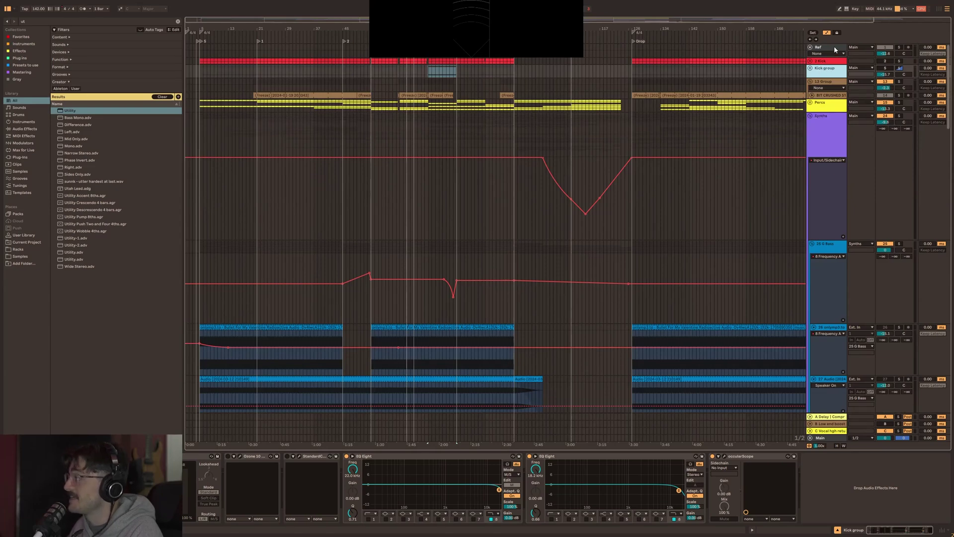
left_click(810, 47)
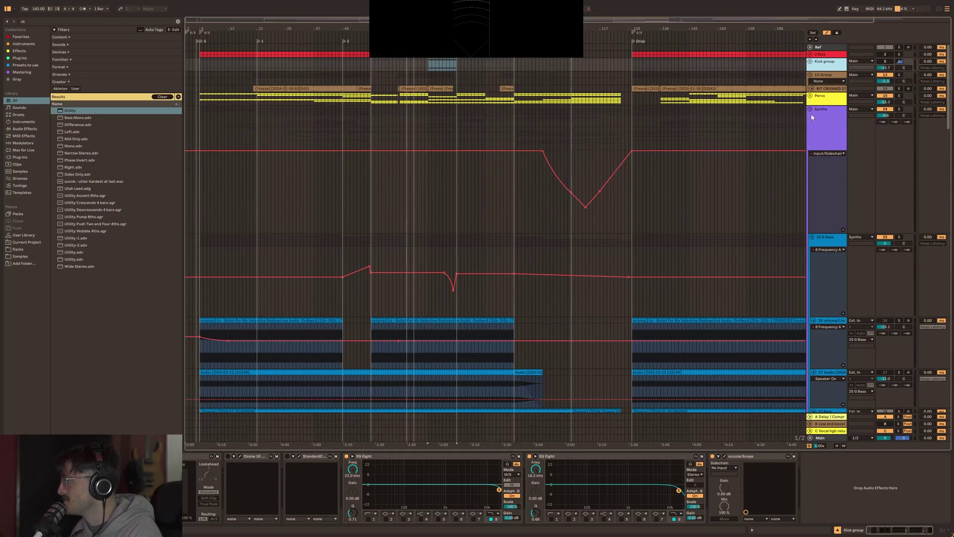
Select the Synths group, then fold and unfold the G Bass group to view the tracks inside.
left_click(831, 158)
scroll(815, 139, "down", 5)
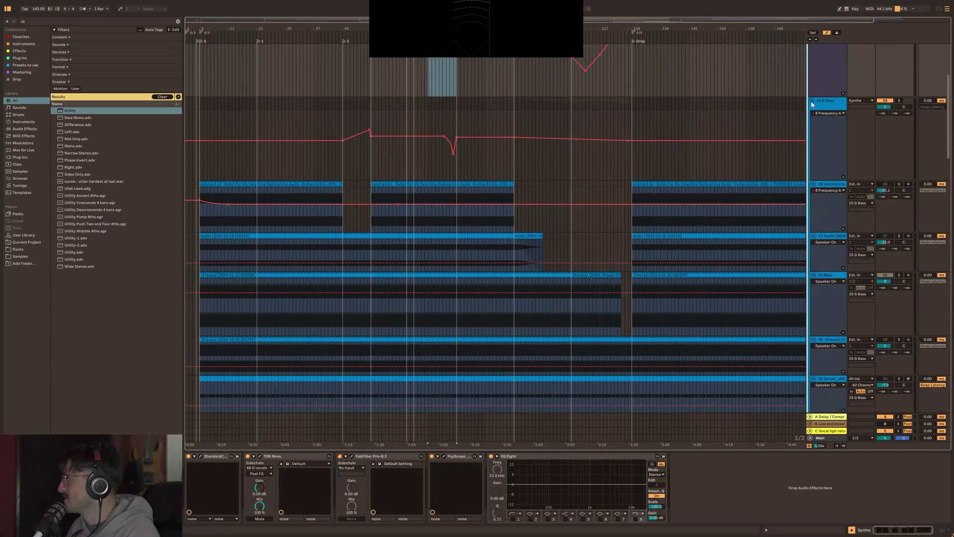
left_click(812, 101)
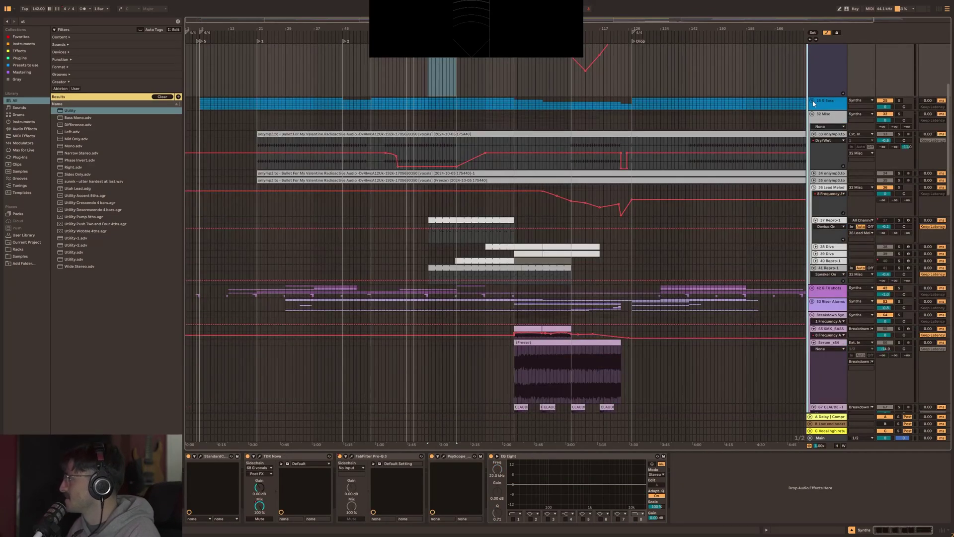
left_click(813, 101)
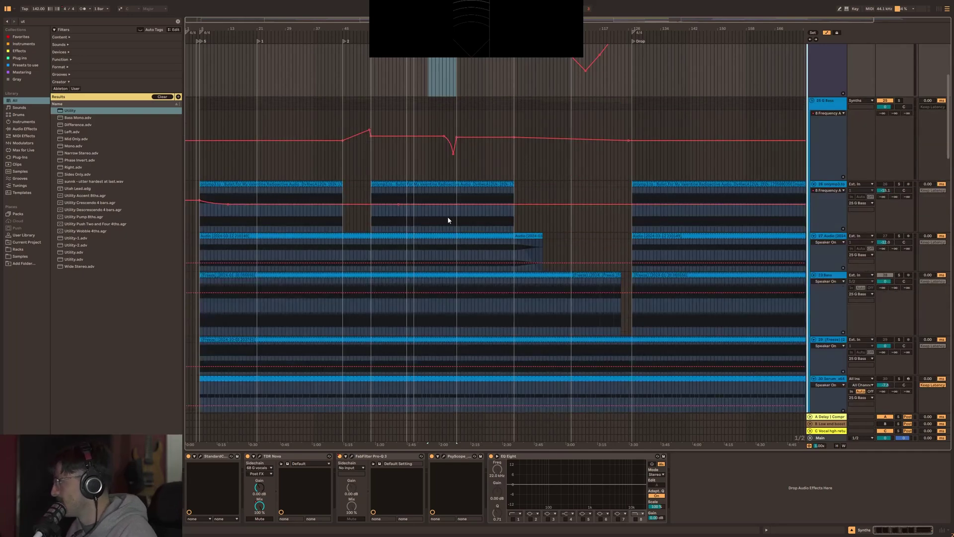
Solo and play the onlymp3 bass track in the G Bass group, and select its clip starting at the 1st drop.
scroll(379, 187, "up", 5)
left_click(478, 193)
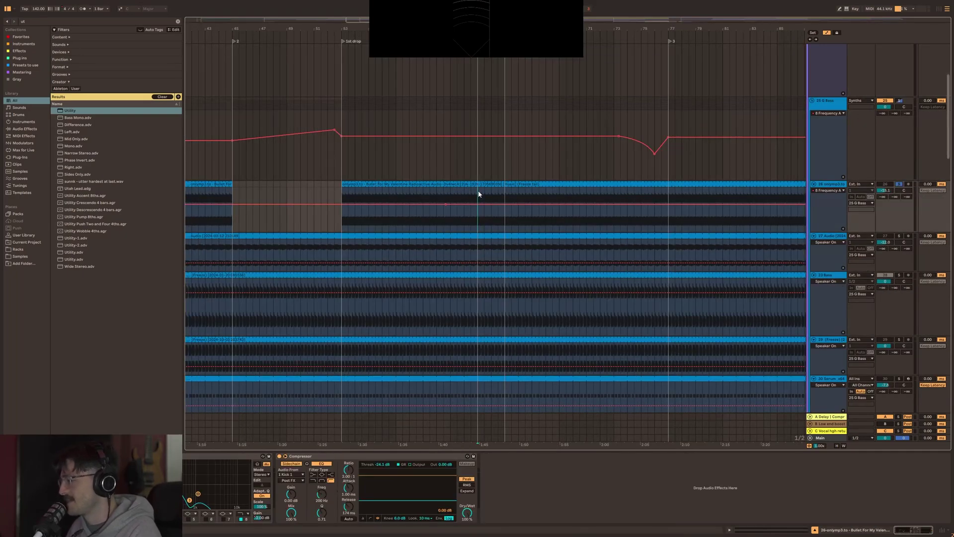
key("space")
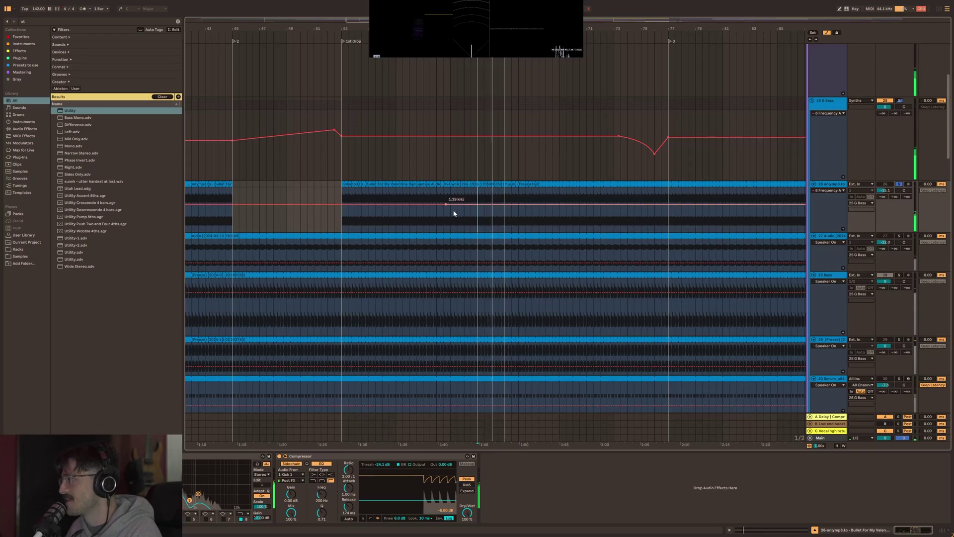
key("space")
key("space")
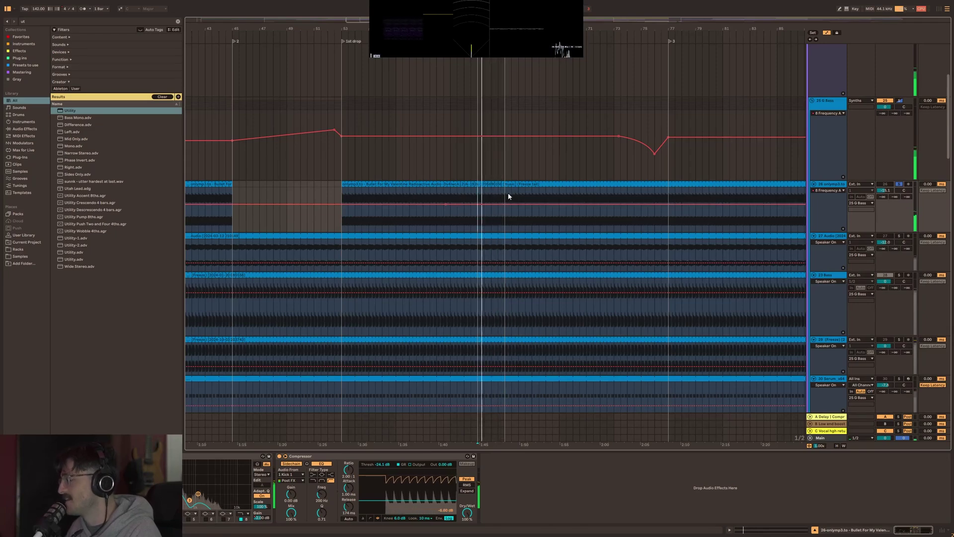
left_click(379, 184)
scroll(379, 185, "up", 3)
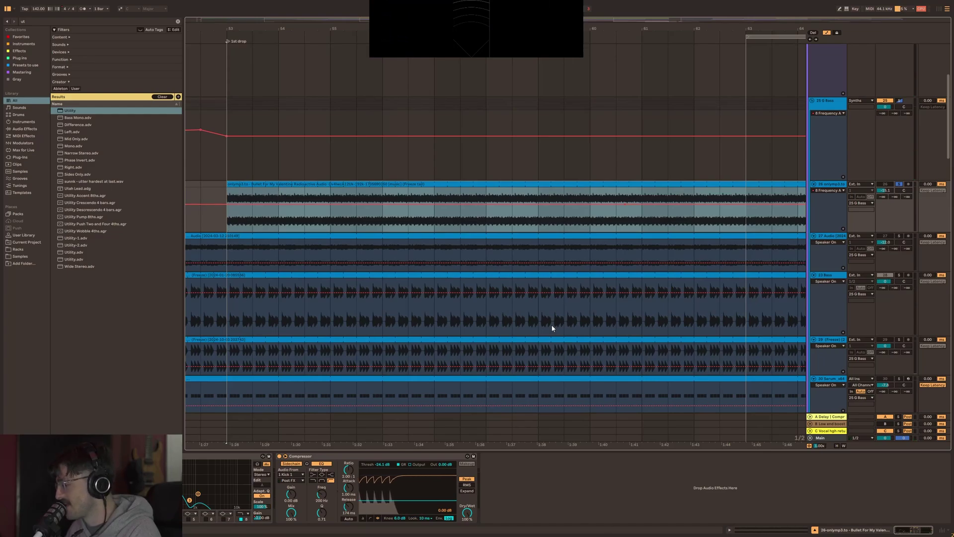
Switch to Firefox and open YouTube in a new tab.
key("alt+Tab")
key("ctrl+t")
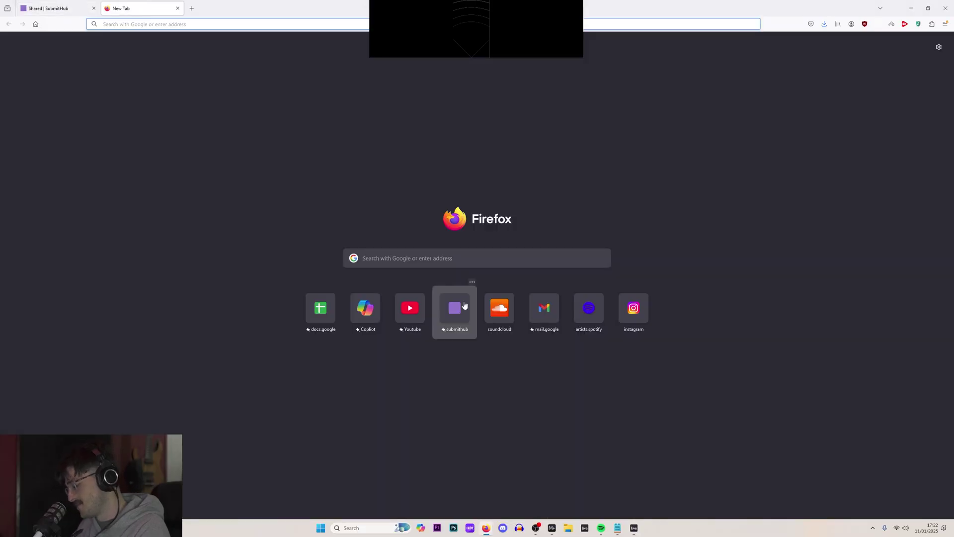
type("y")
key("Return")
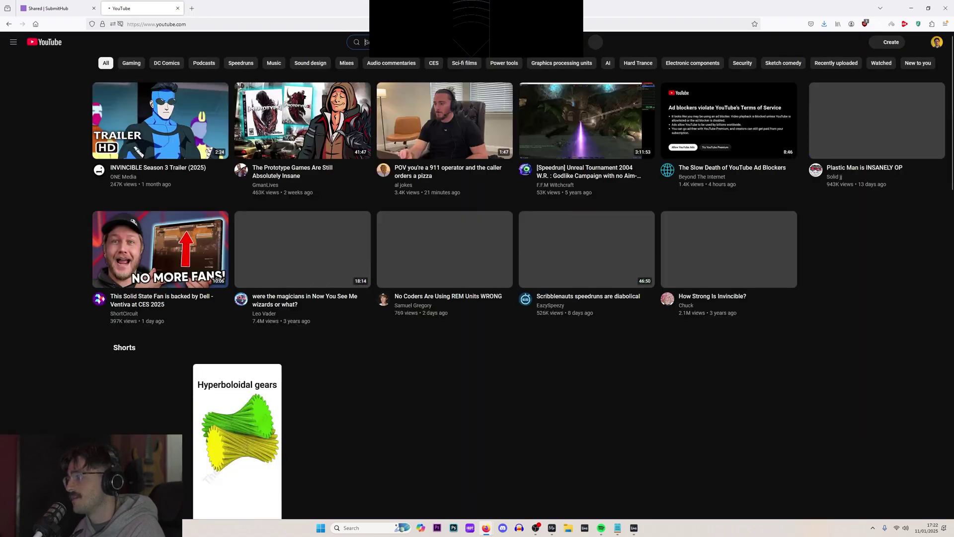
Search YouTube for "bullet for my valentine radioactive audio".
left_click(426, 42)
type("bu")
key("Down")
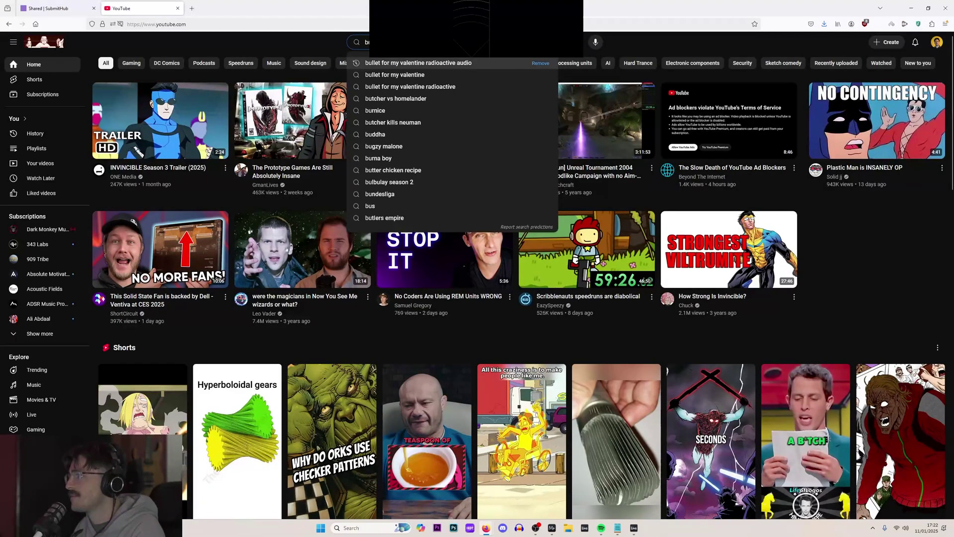
key("Return")
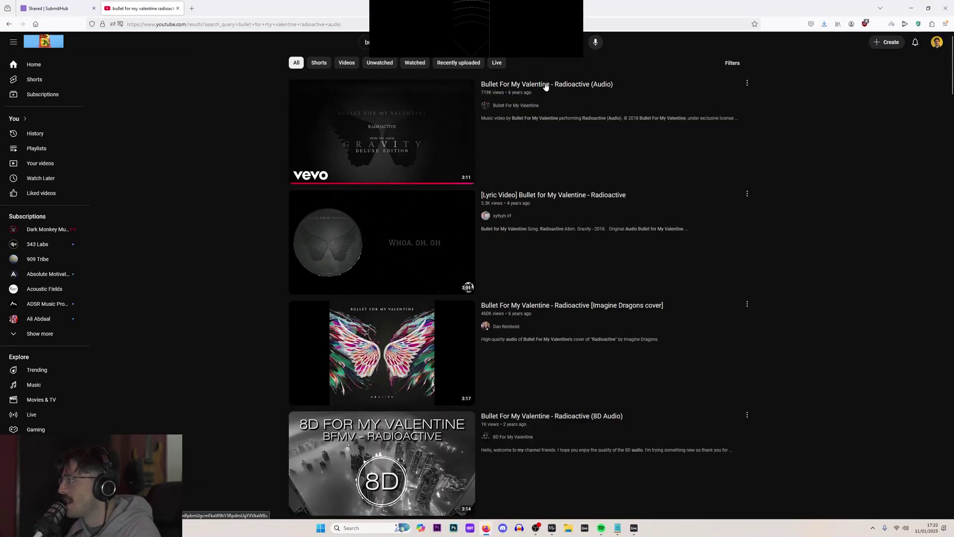
Open the Bullet For My Valentine - Radioactive (Audio) video, pause and mute it, and seek to 0:16.
left_click(546, 85)
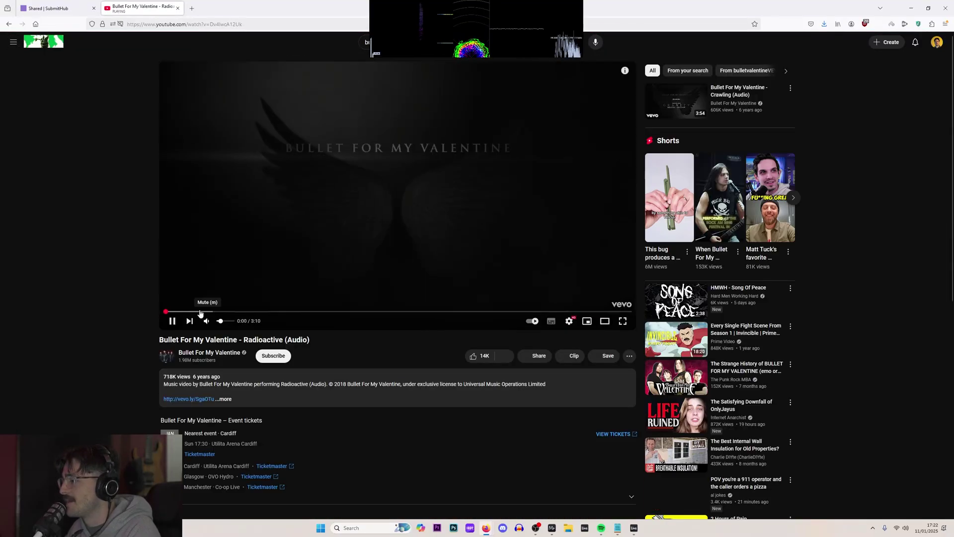
left_click(223, 266)
left_click(206, 322)
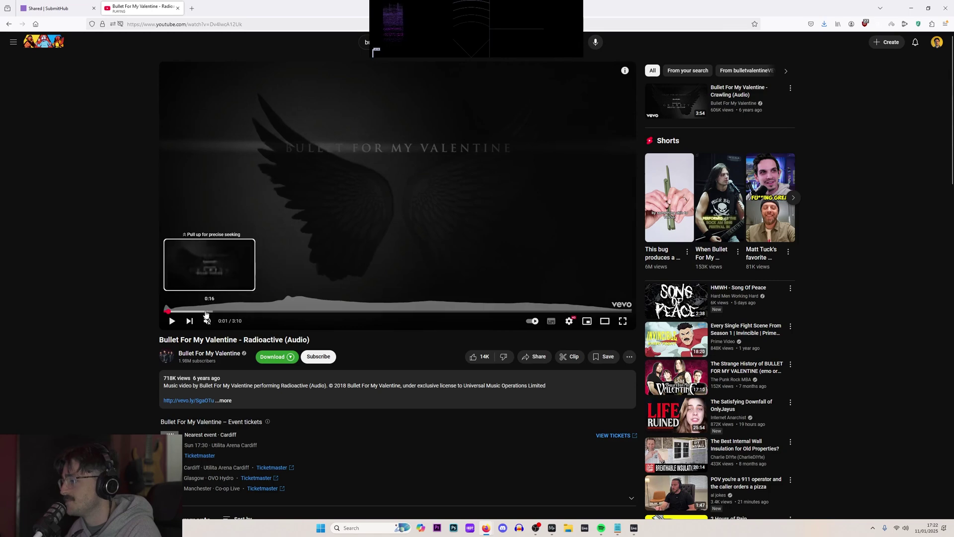
left_click(205, 311)
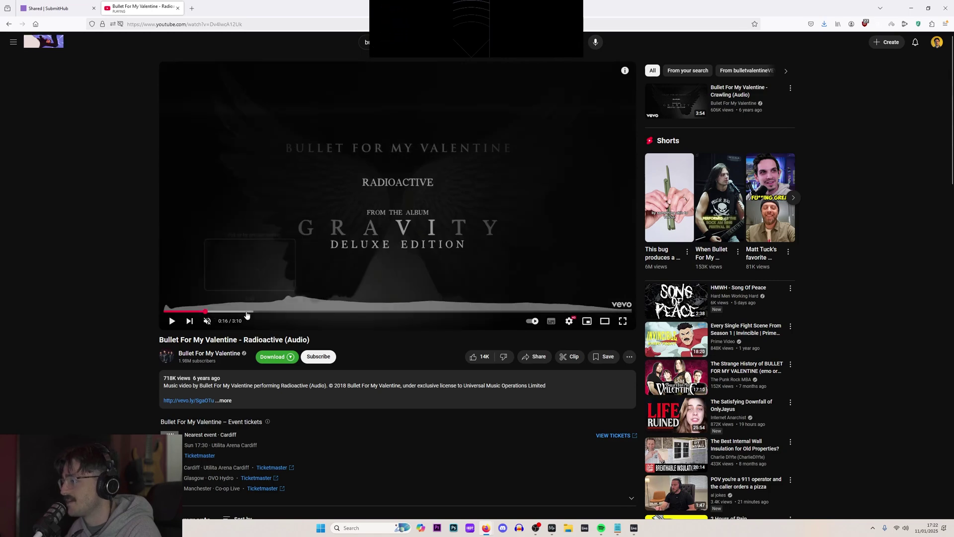
Seek the Radioactive video to 0:32, unmute it, listen briefly to the passage and pause it.
left_click(244, 312)
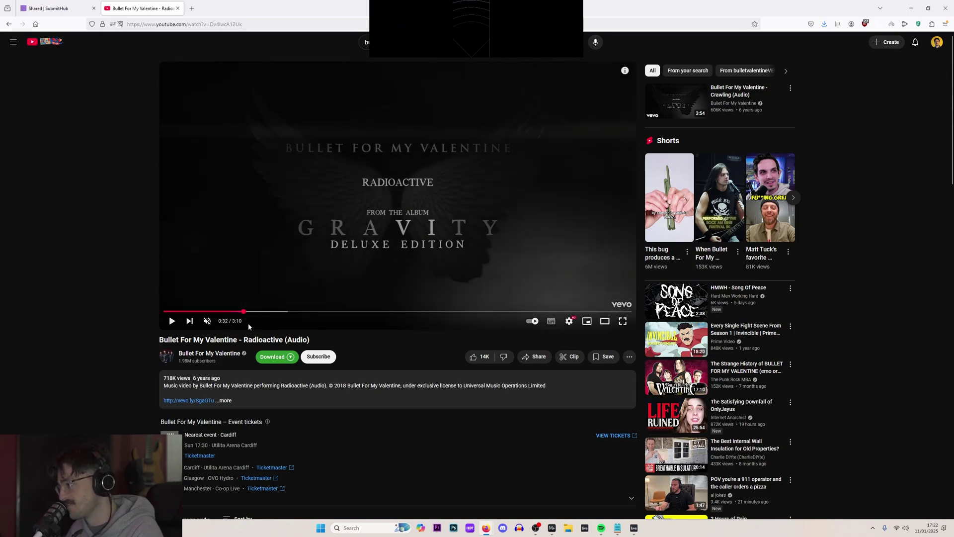
key("space")
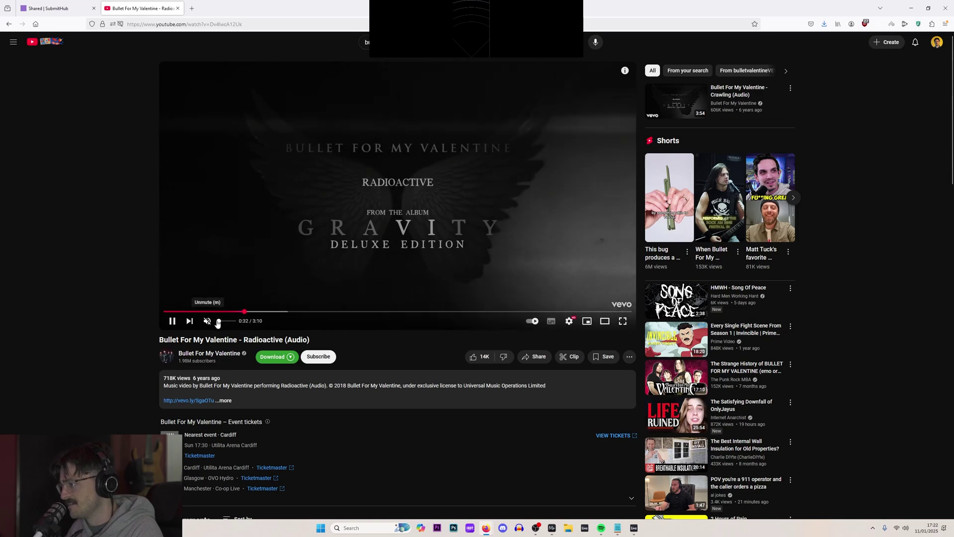
left_click(218, 322)
left_click(293, 298)
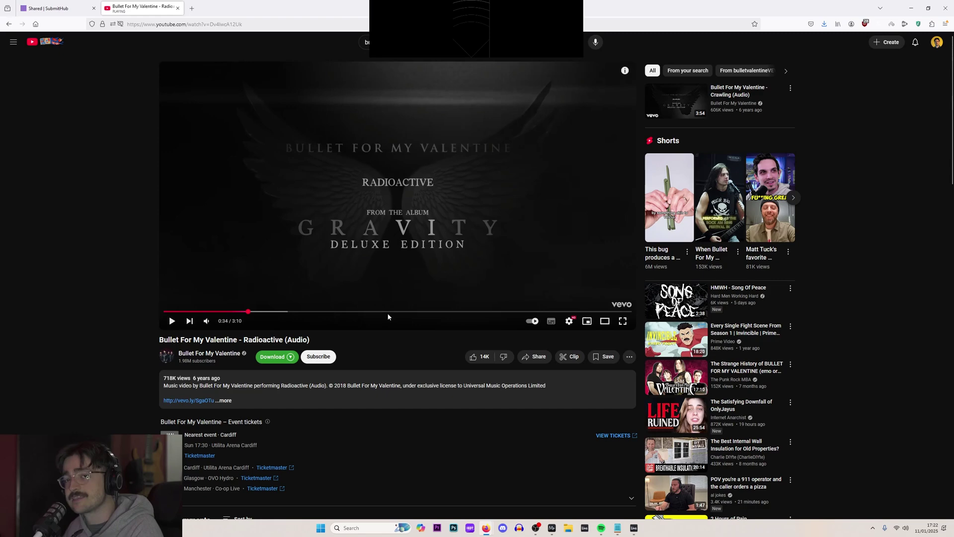
Switch to Ableton Live and play the soloed onlymp3 bass track from the 1st drop.
key("alt+Tab")
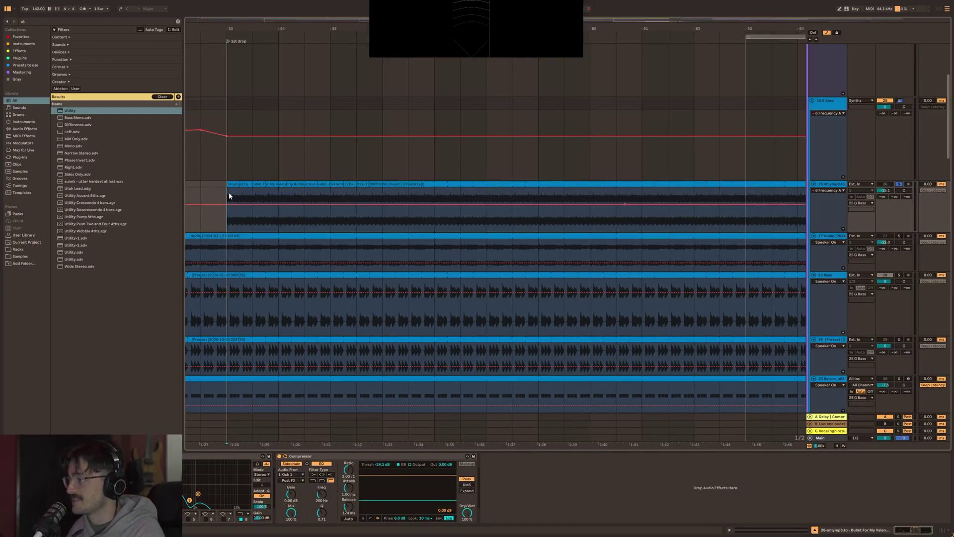
left_click_drag(229, 195, 408, 193)
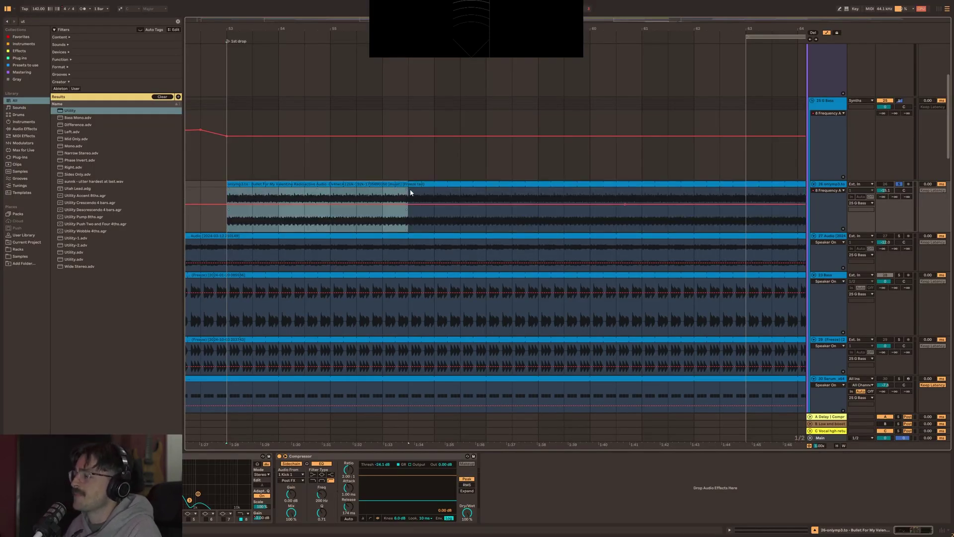
left_click(416, 223)
key("space")
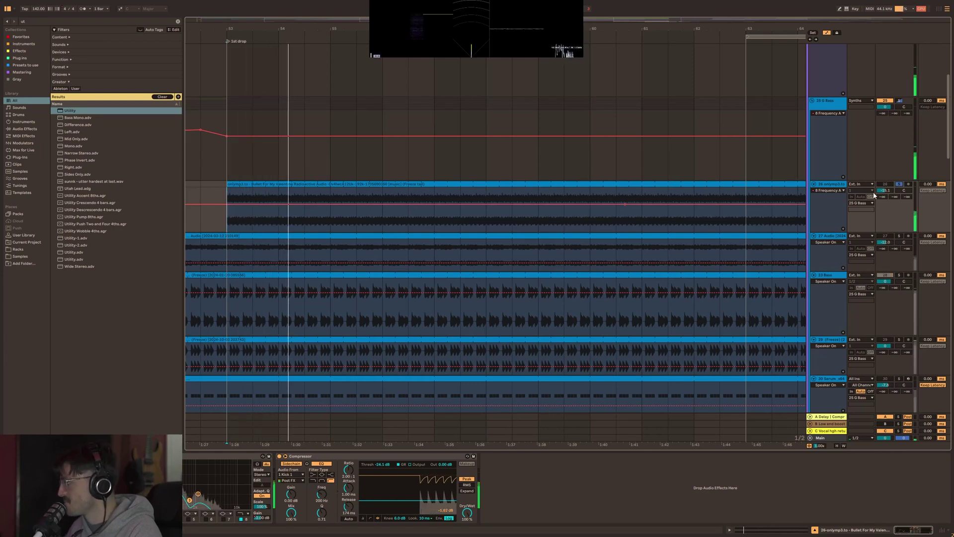
scroll(498, 219, "down", 2)
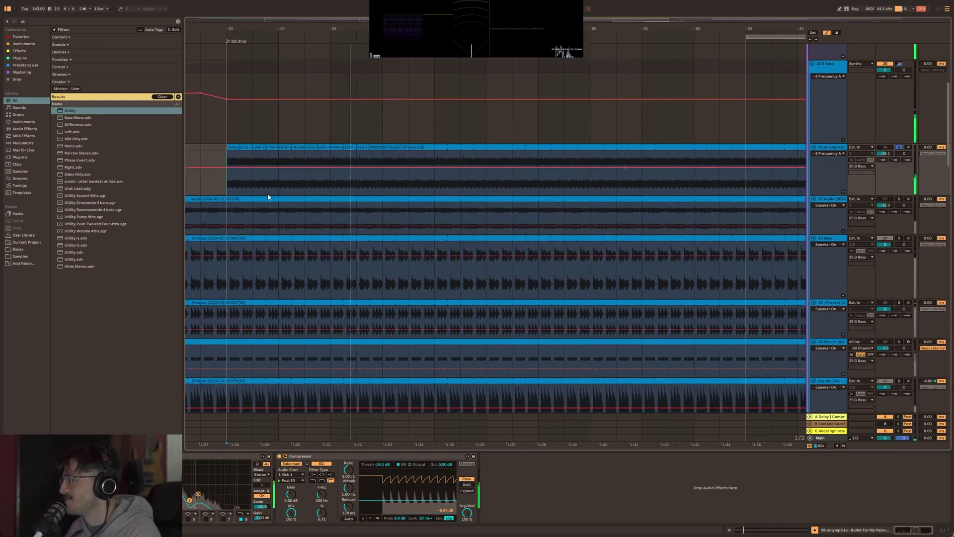
Solo the 27 Audio track in the G Bass group and play it from the 1st drop.
left_click(226, 205)
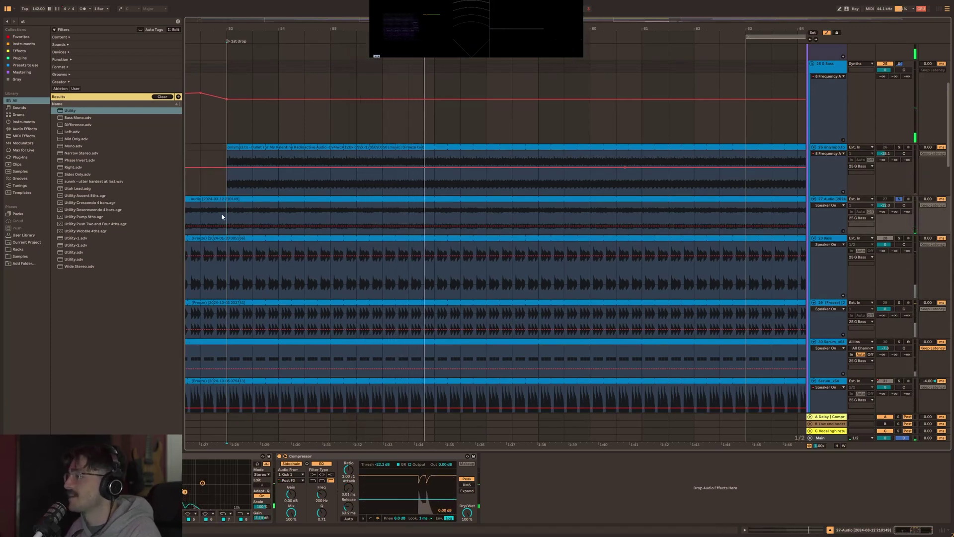
left_click_drag(225, 214, 405, 200)
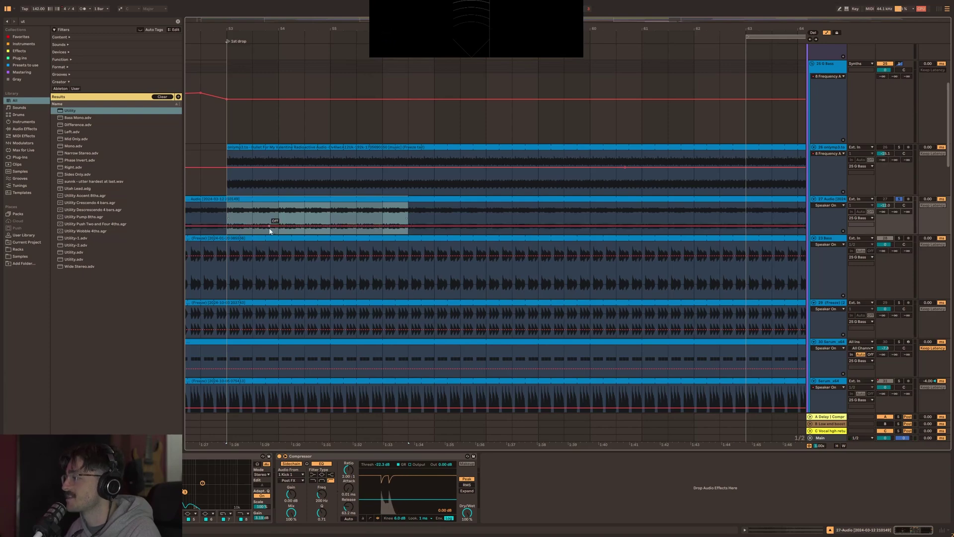
key("space")
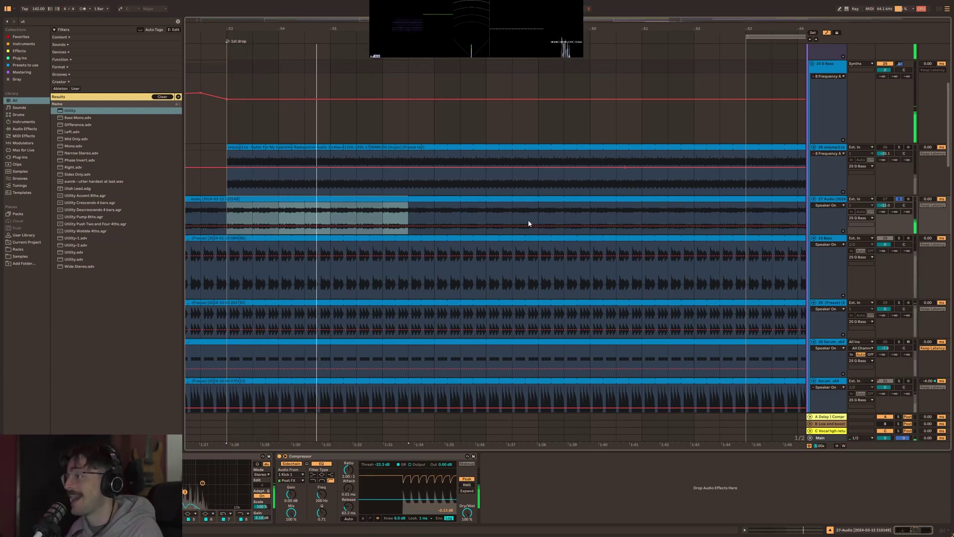
key("minus")
key("minus")
key("minus")
key("minus")
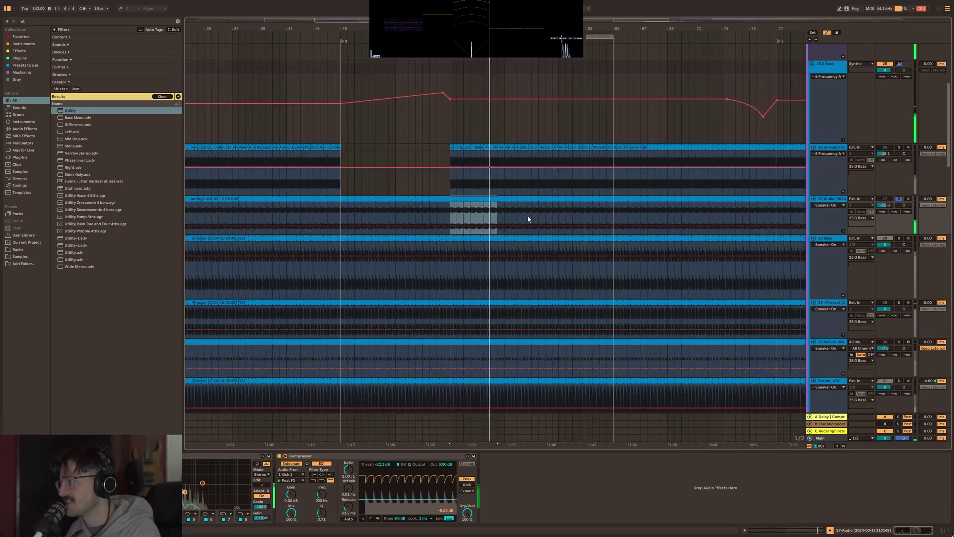
key("plus")
key("plus")
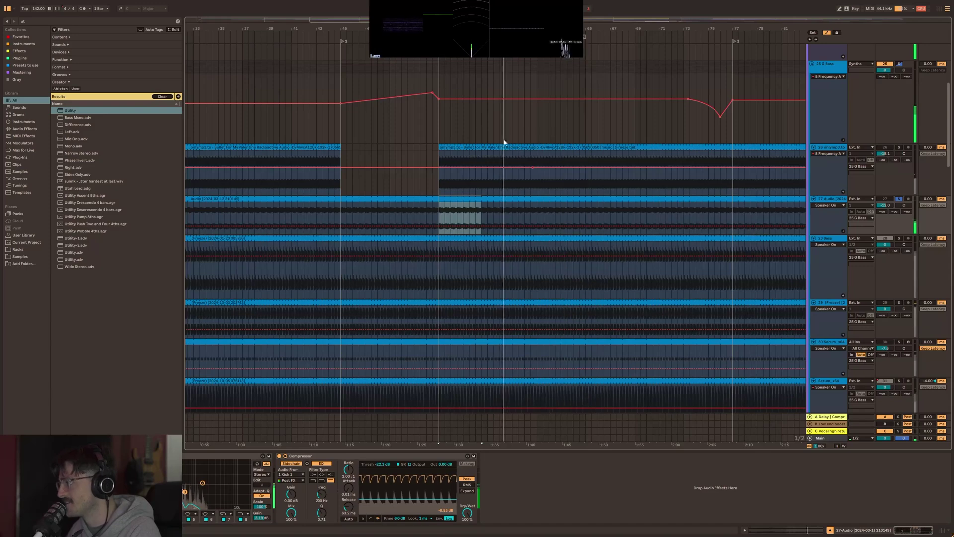
Solo the 23 Bass track and play it from the 1st drop while inspecting its waveform.
left_click(438, 292)
key("space")
key("space")
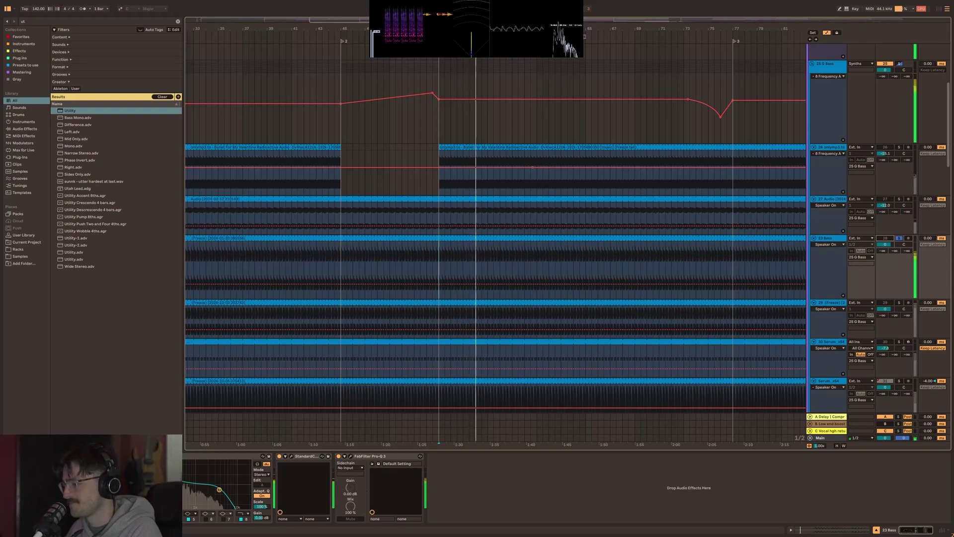
scroll(465, 248, "up", 5)
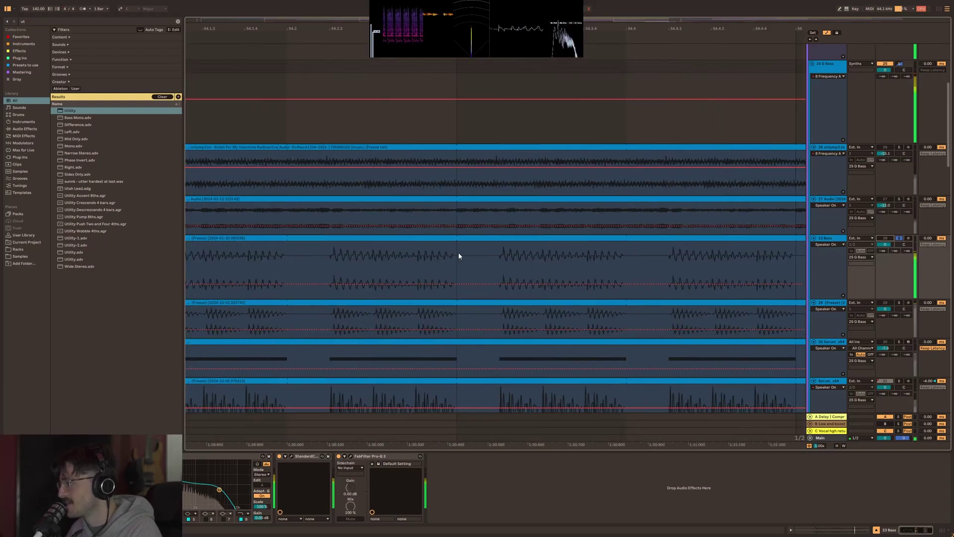
scroll(428, 259, "down", 4)
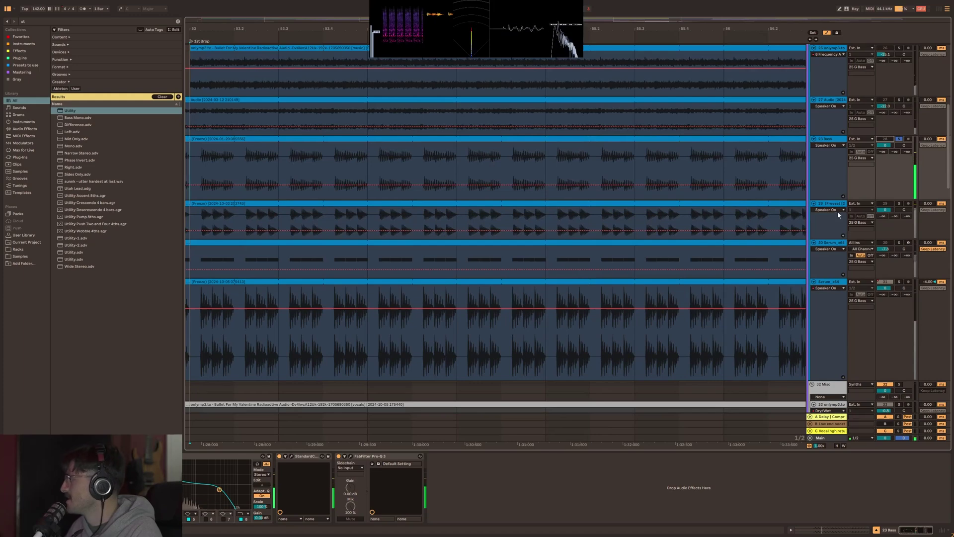
Solo and play the frozen track 28, the 30 Serum_x64 track and the lower Serum_x64 track one after another.
left_click(348, 233)
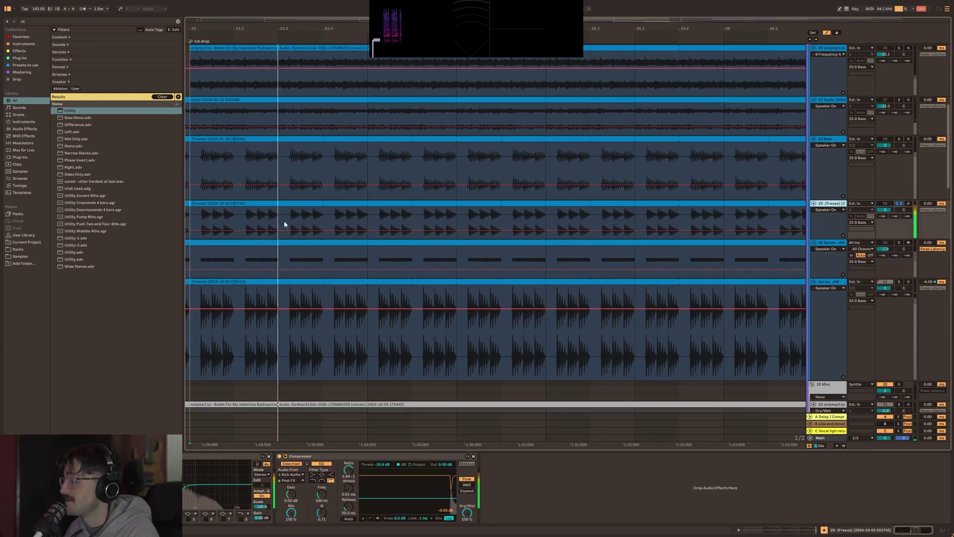
left_click(192, 255)
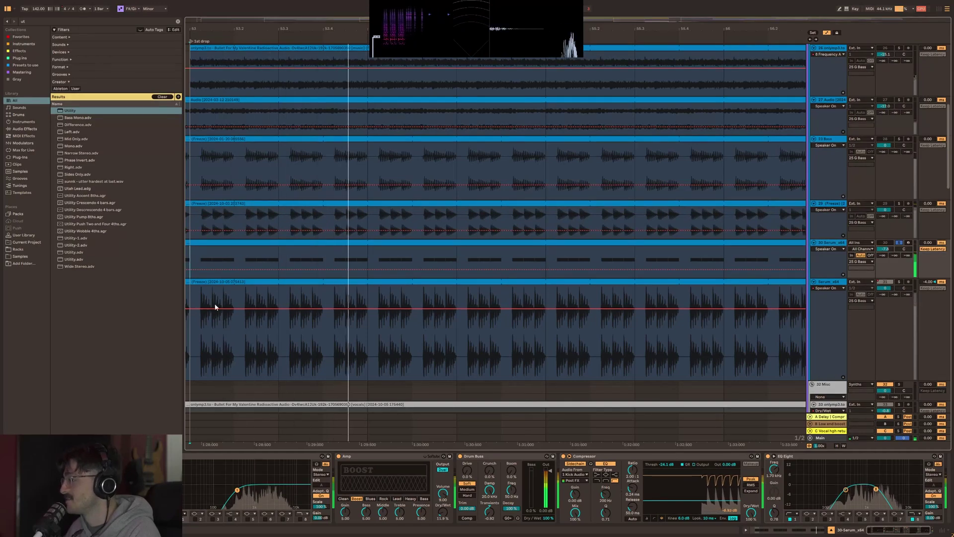
left_click(899, 281)
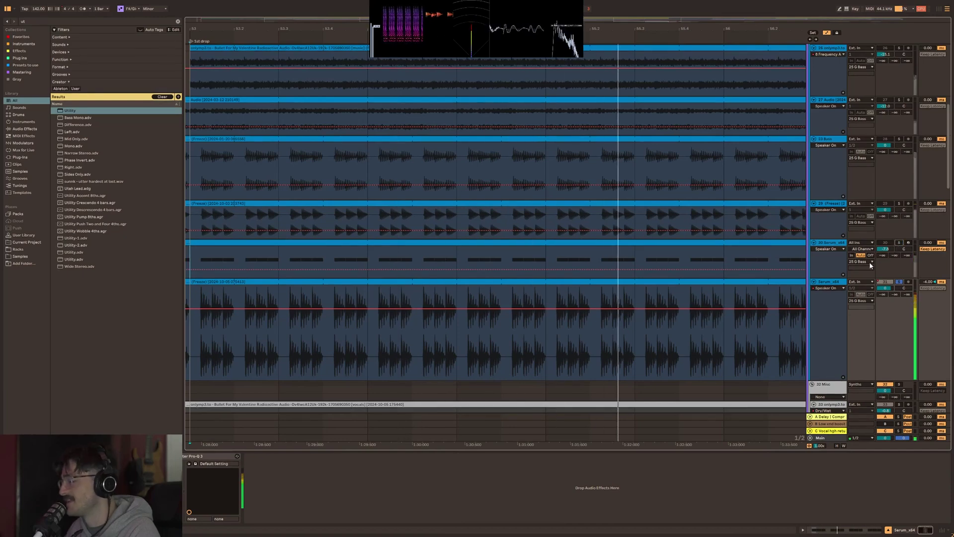
left_click(742, 297)
Split off the three-hit bass section after 53.2 as its own clip on the lower Serum_x64 track.
scroll(221, 353, "up", 5)
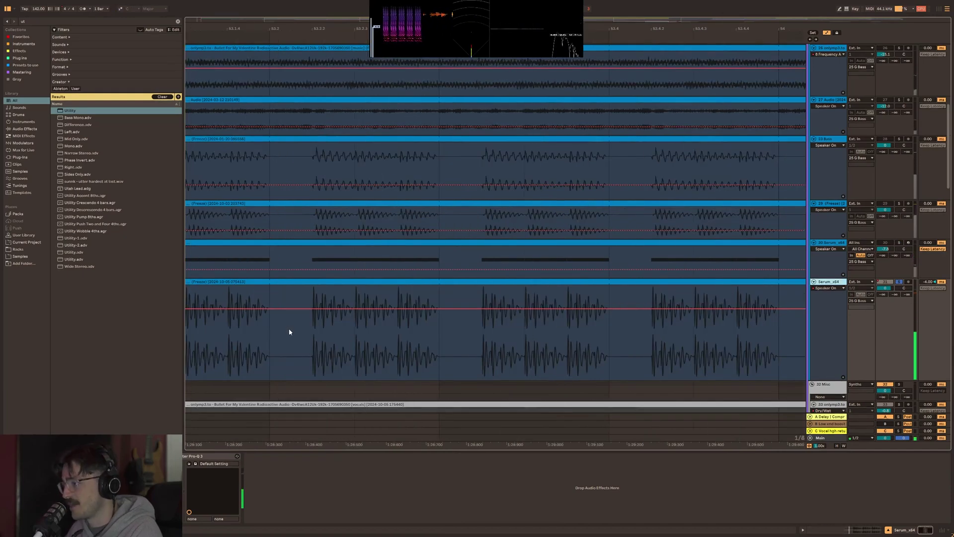
left_click_drag(309, 348, 440, 310)
key("ctrl+e")
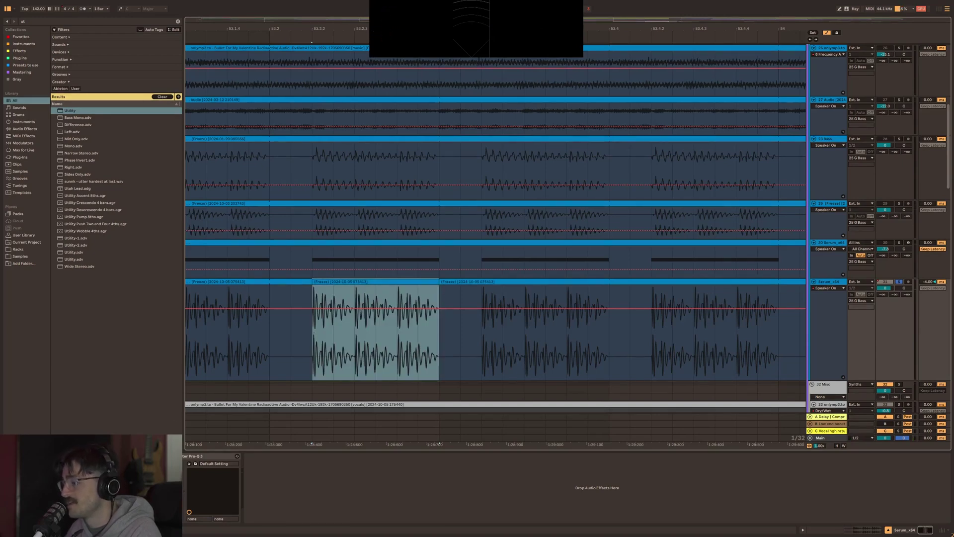
Search the browser for "amp", add Amp to the lower Serum_x64 track, and set its output to Dual and Dry/Wet to 0%.
left_click(23, 129)
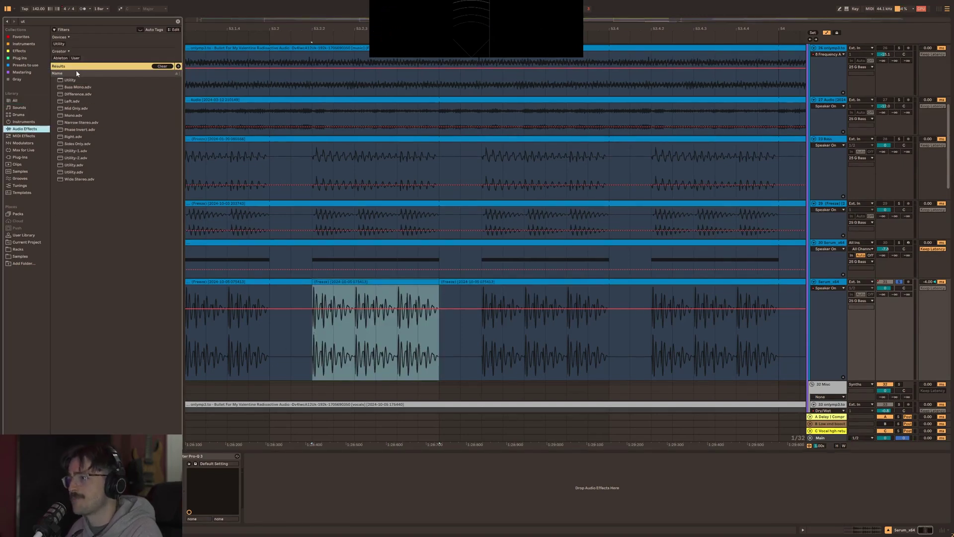
key("ctrl+f")
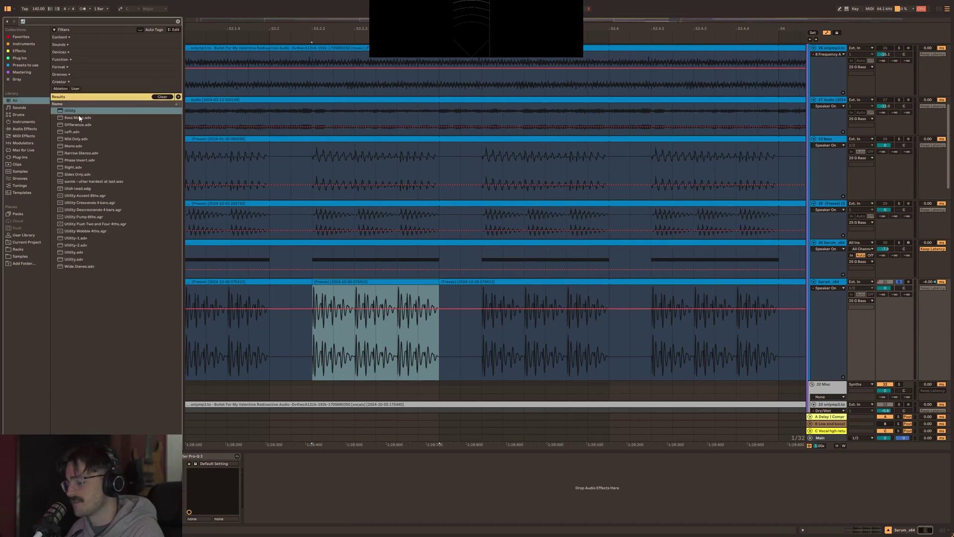
type("amp")
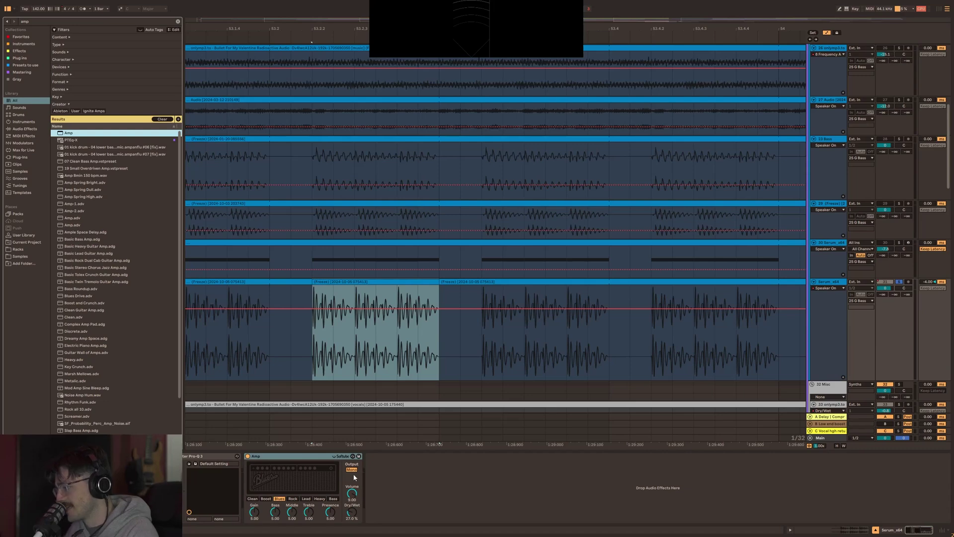
left_click_drag(353, 511, 353, 534)
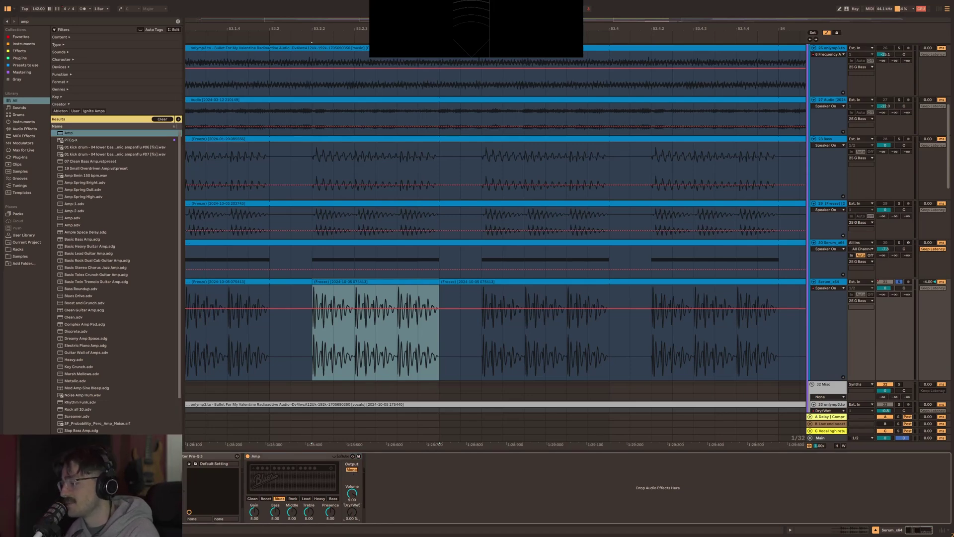
left_click(358, 377)
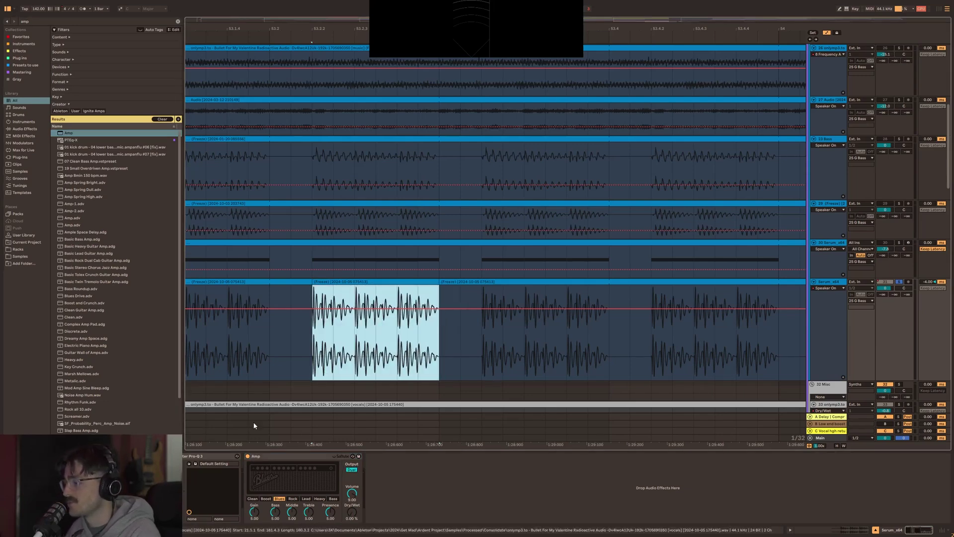
Show the track's StandardCLIP and Pro-Q 3 windows, check them during playback, and close them.
key("ctrl+alt+p")
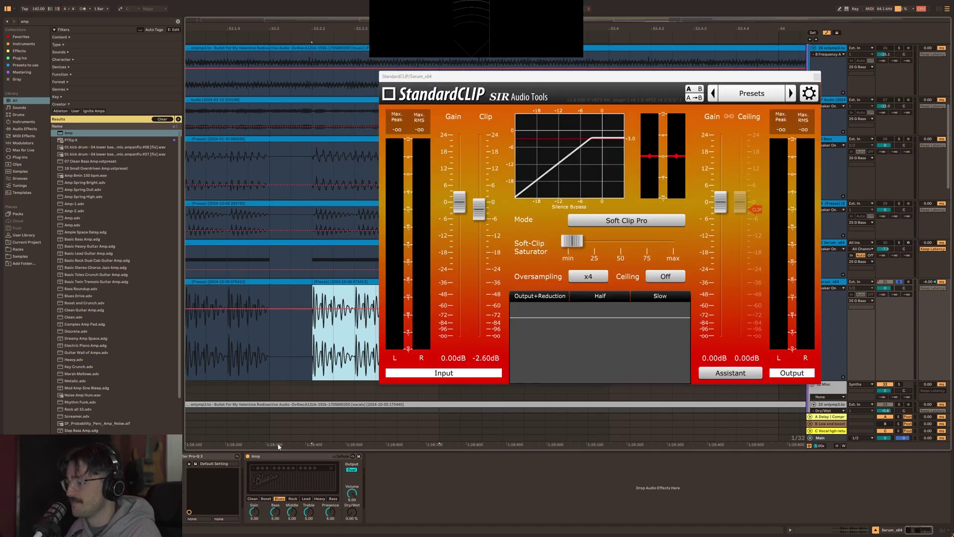
key("space")
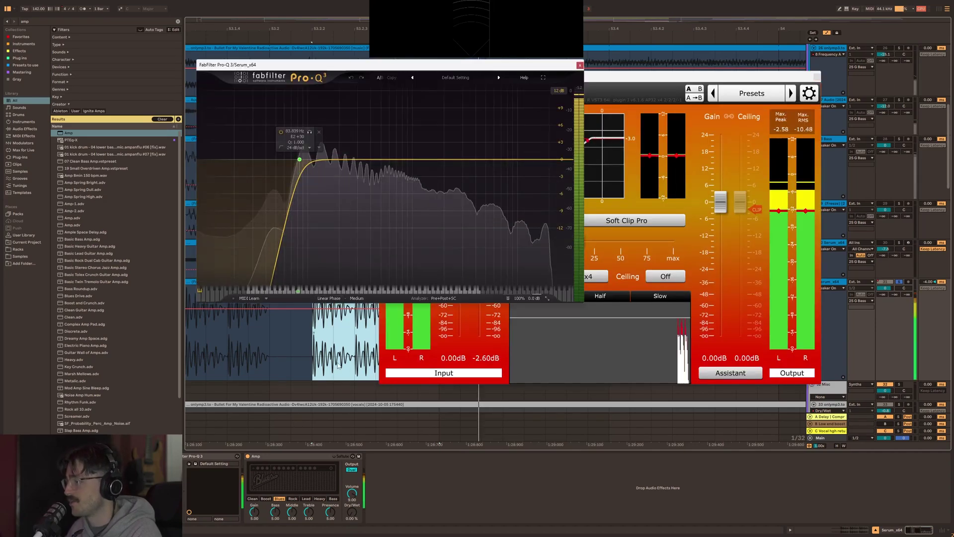
left_click(816, 78)
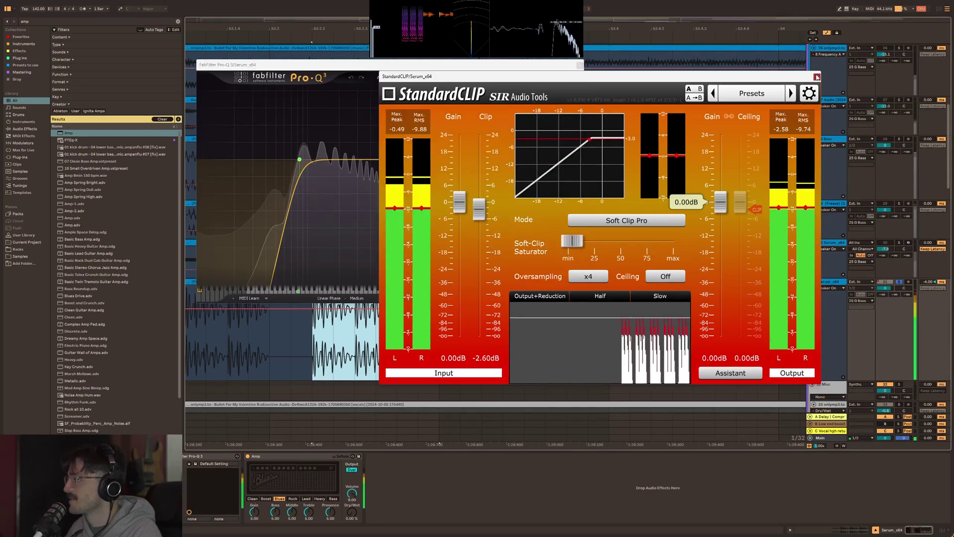
left_click(817, 78)
left_click(579, 65)
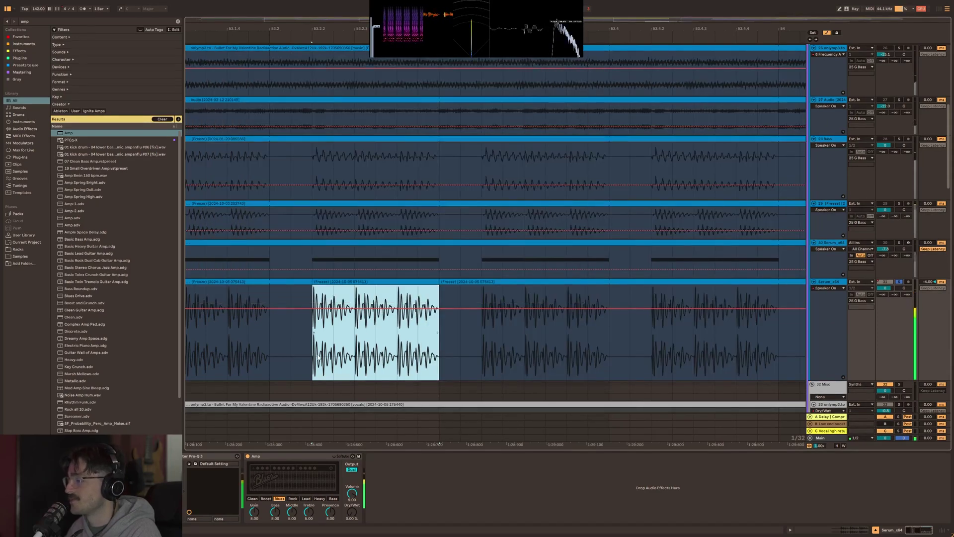
Examine the waveform of the split three-hit clip up close.
key("z")
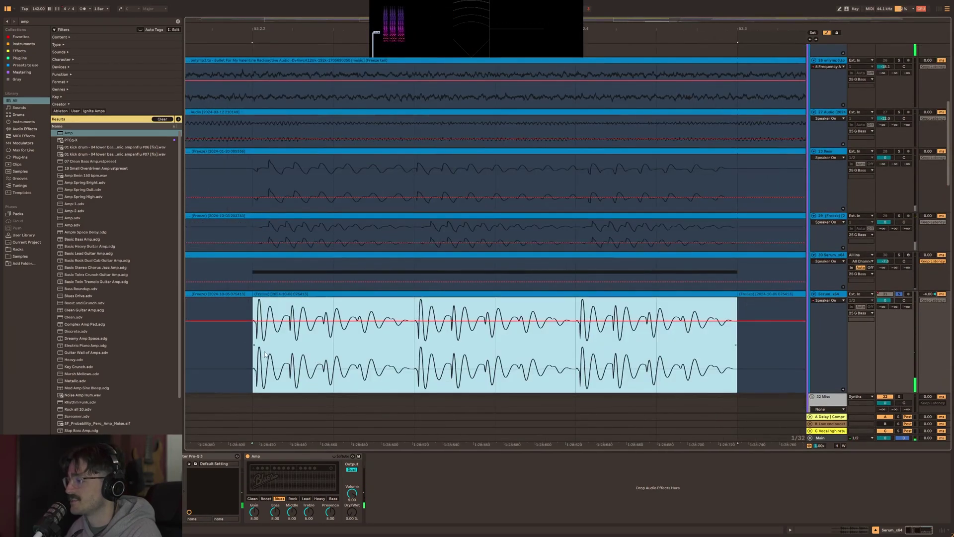
key("z")
key("x")
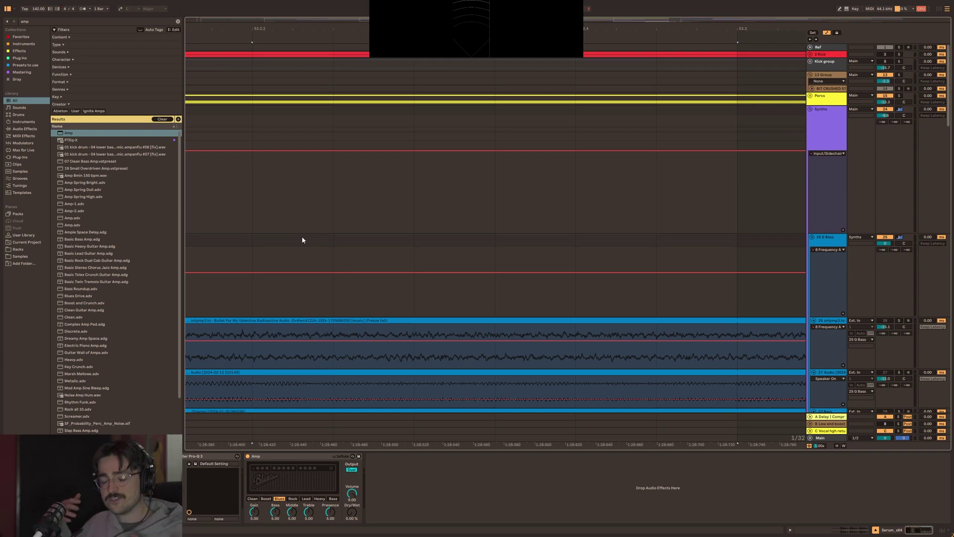
Show the G Bass group's device chain, with the first drop in view in the arrangement.
scroll(345, 240, "down", 5)
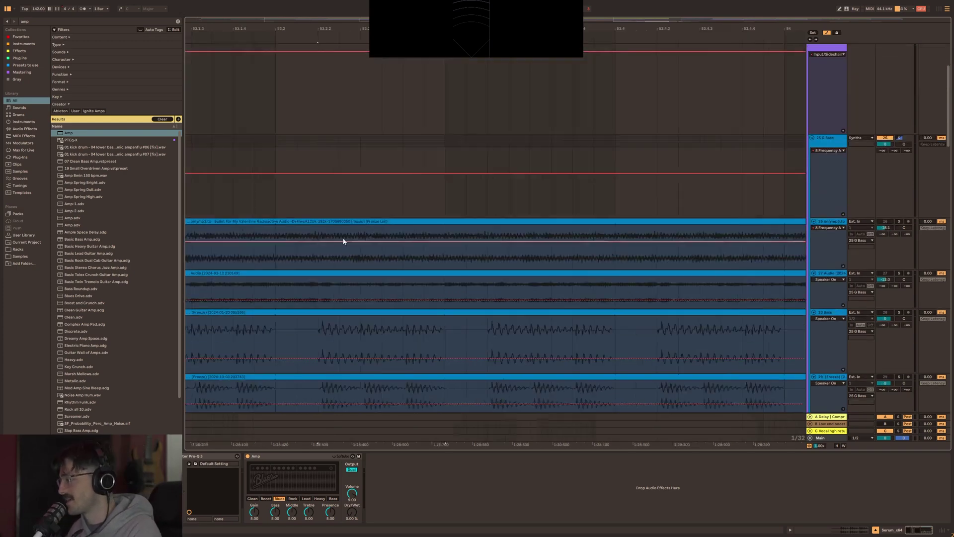
scroll(522, 189, "down", 6, "ctrl")
left_click(834, 144)
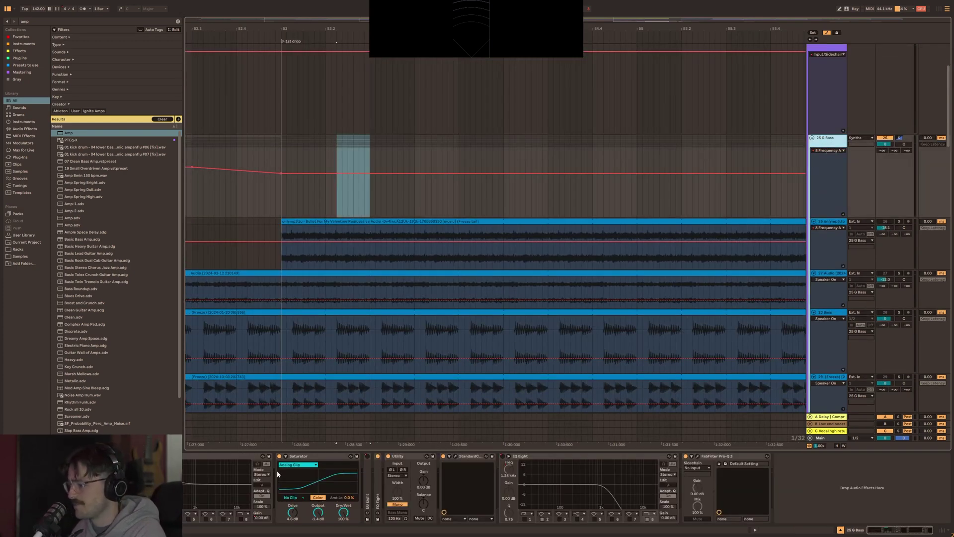
left_click_drag(307, 451, 302, 470)
left_click(298, 181)
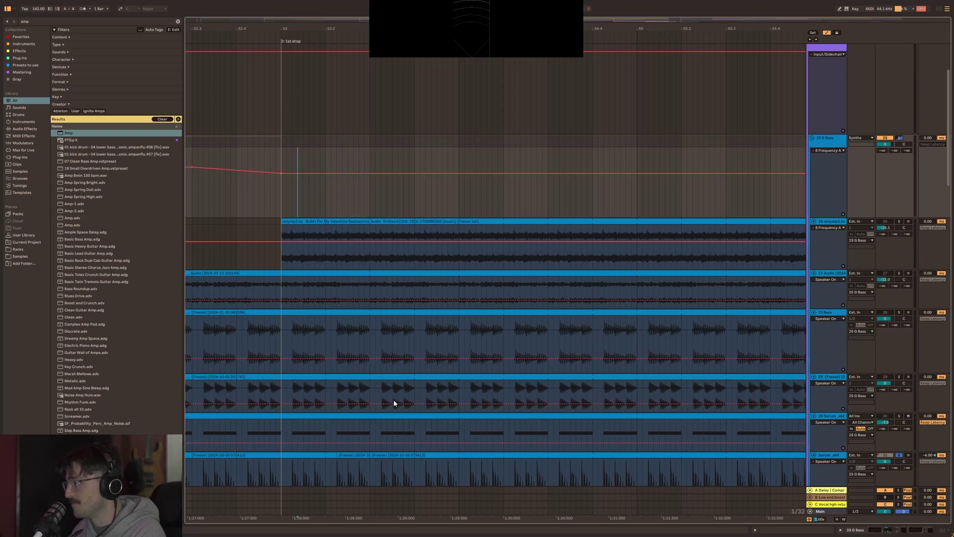
left_click(838, 144)
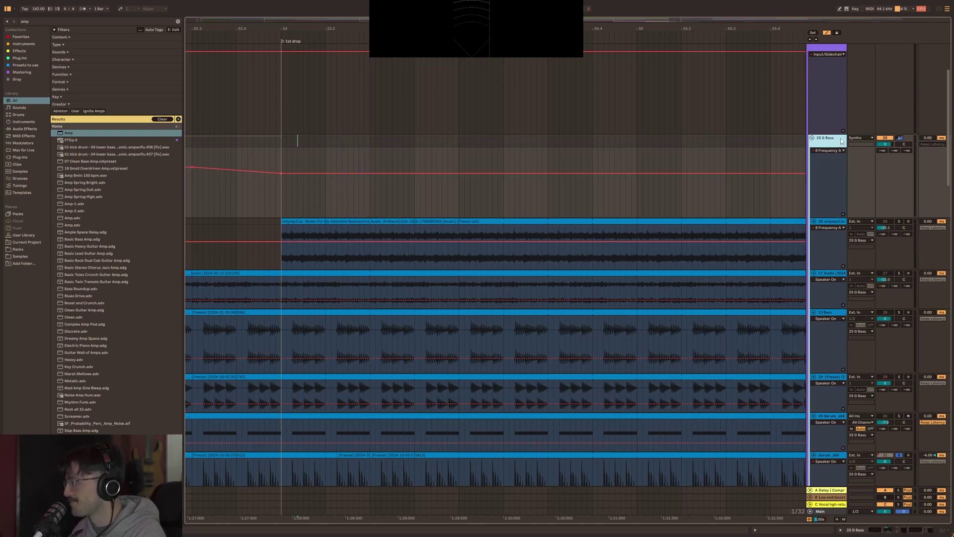
double_click(840, 141)
left_click(840, 530)
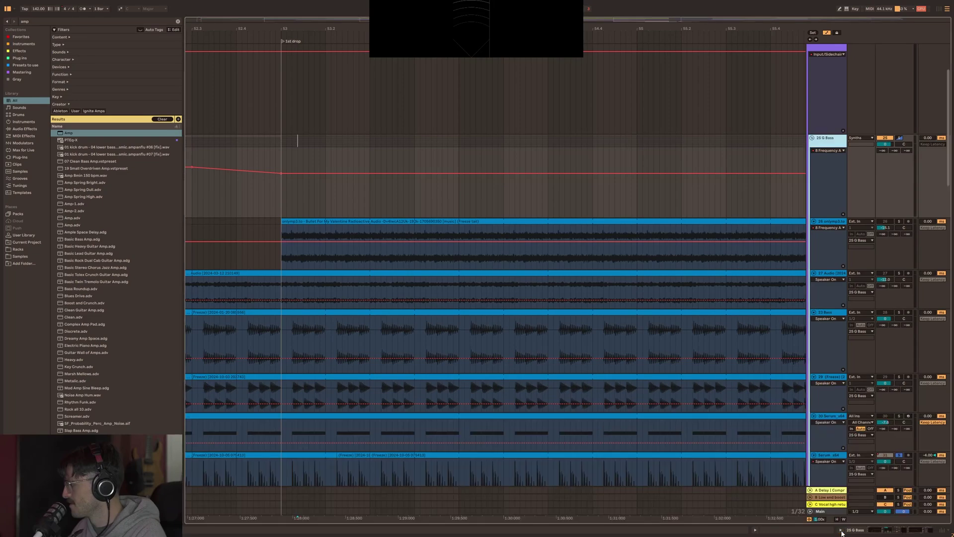
left_click(840, 530)
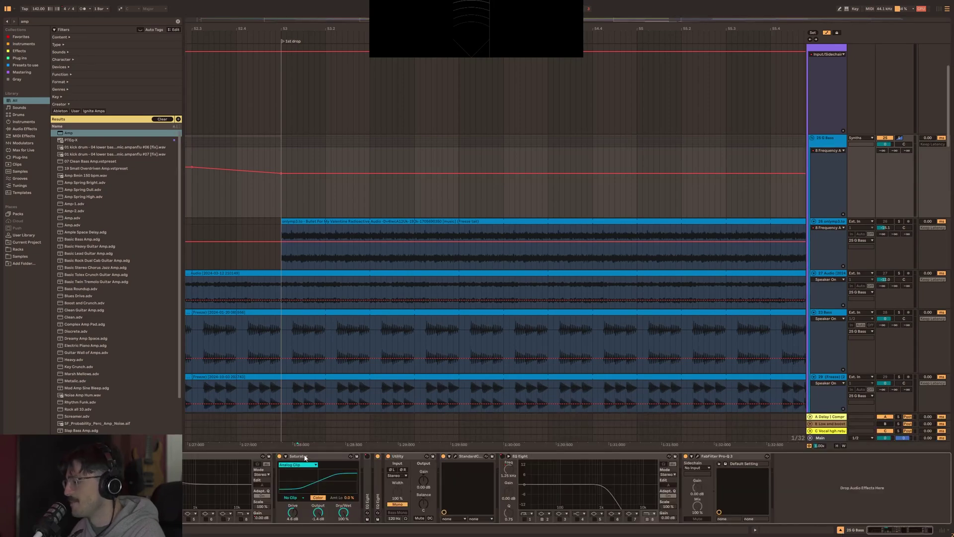
Unfold the collapsed EQ Eight before the Utility in the G Bass chain and fold the FabFilter Pro-Q 3.
double_click(378, 483)
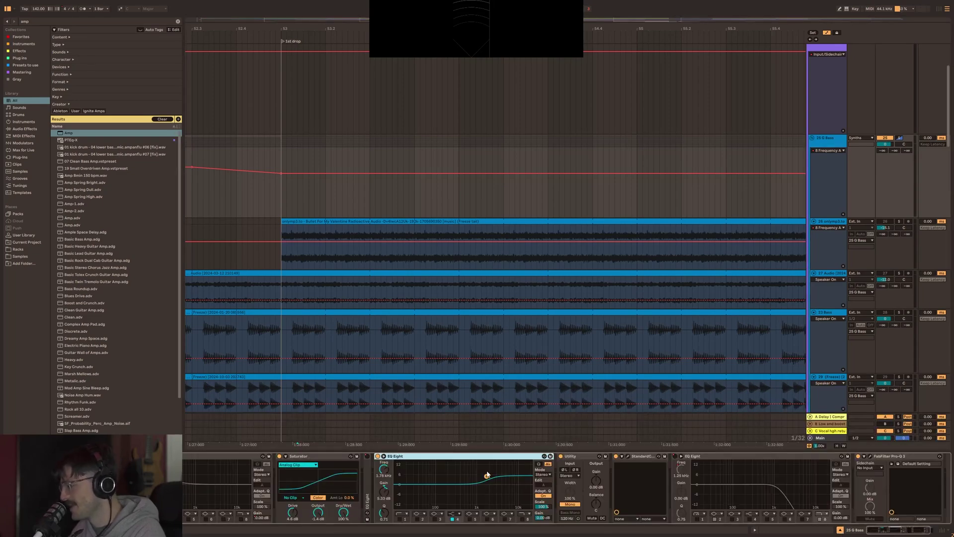
left_click_drag(462, 474, 544, 506)
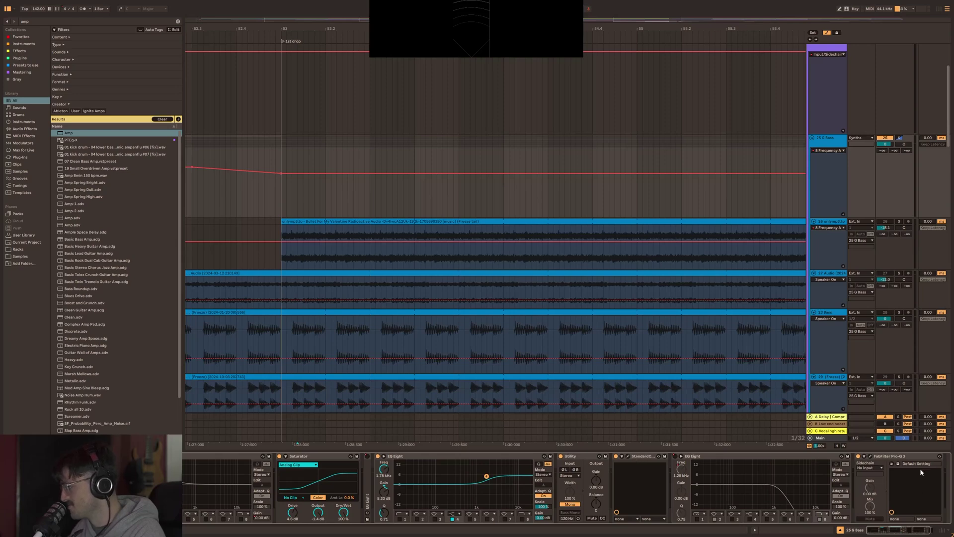
double_click(880, 457)
Look over the bass tracks once more and fold the G Bass group.
scroll(548, 245, "down", 10)
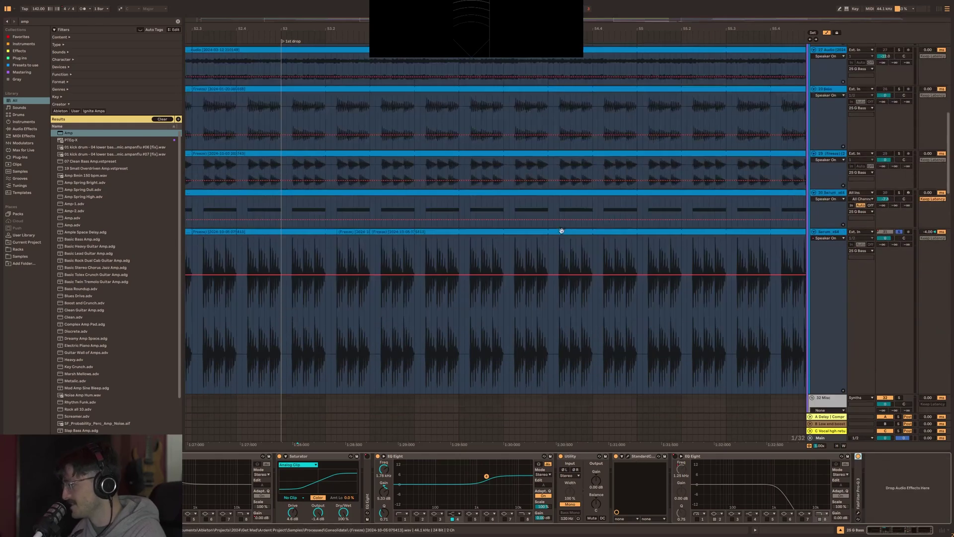
scroll(417, 192, "down", 4)
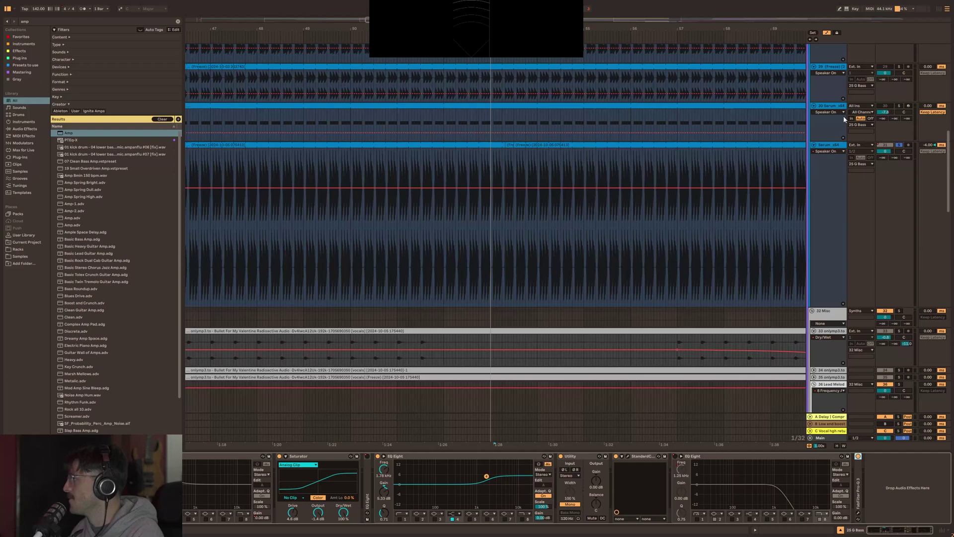
scroll(814, 117, "up", 10)
left_click(812, 125)
Enlarge the first onlymp3.to vocals track in the Misc group and play it solo in the section before the 1st drop.
left_click(412, 145)
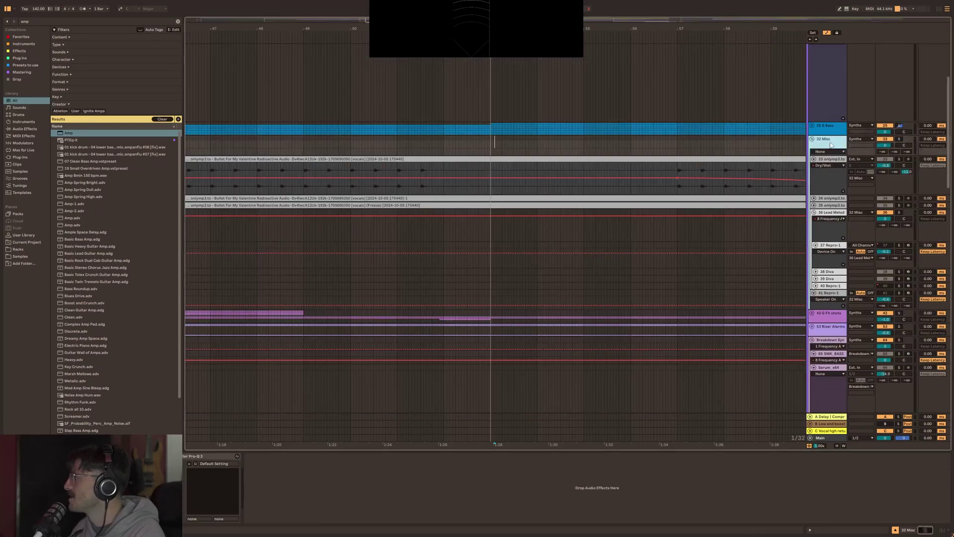
left_click(405, 191)
key("alt+plus")
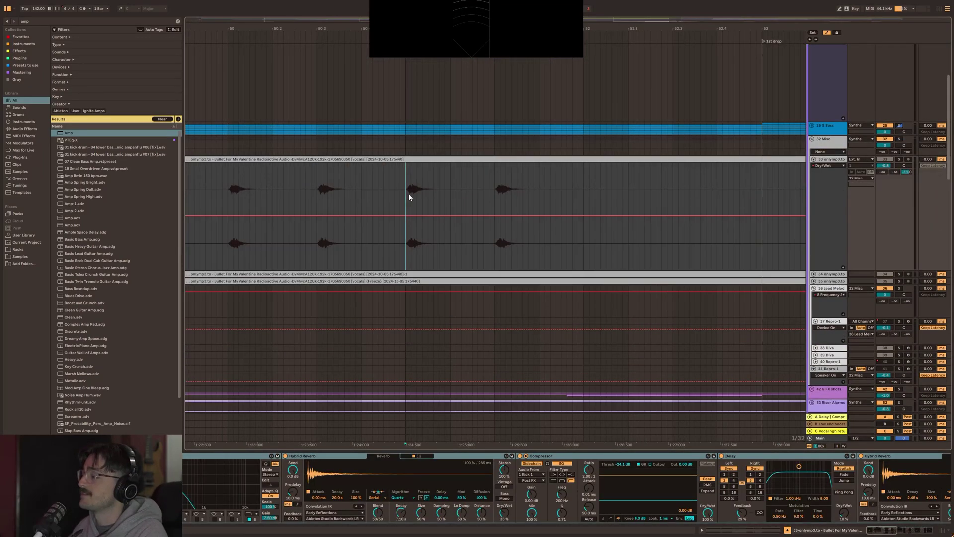
key("space")
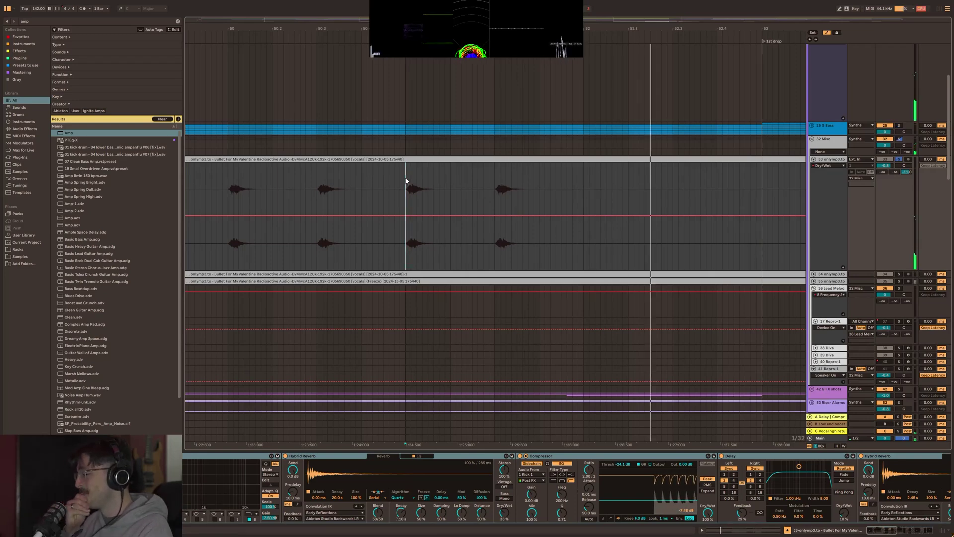
key("minus")
key("minus")
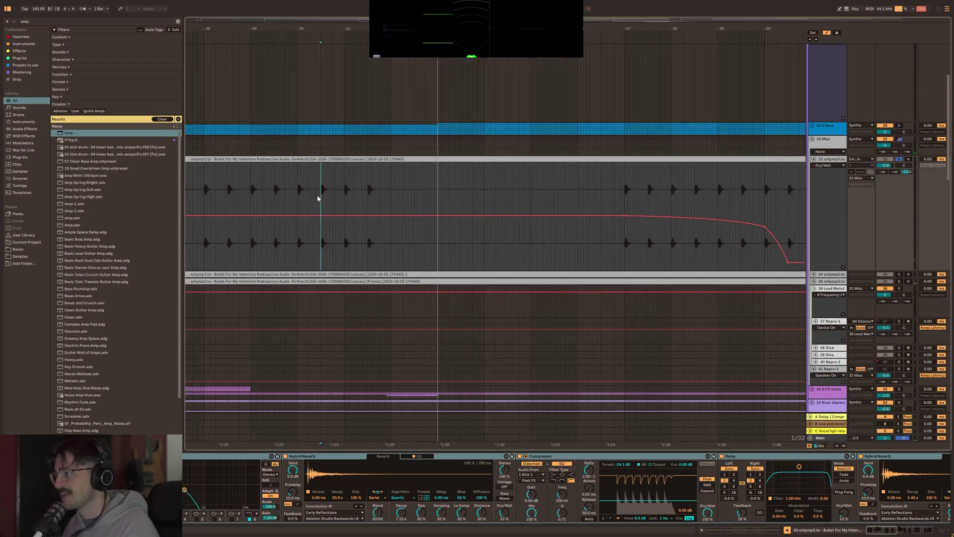
key("space")
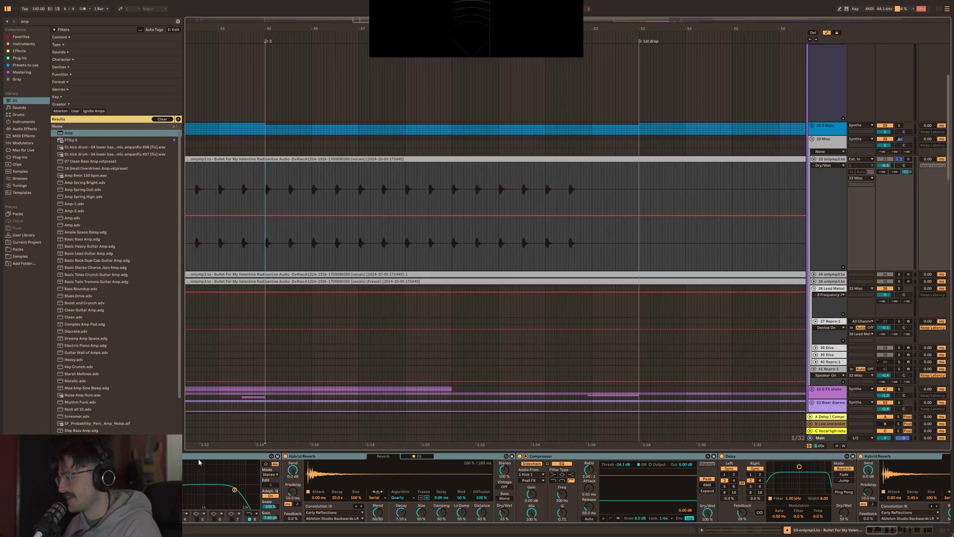
Look through the vocals track's effects from Hybrid Reverb onward and open the Portal plug-in window.
scroll(431, 478, "right", 5)
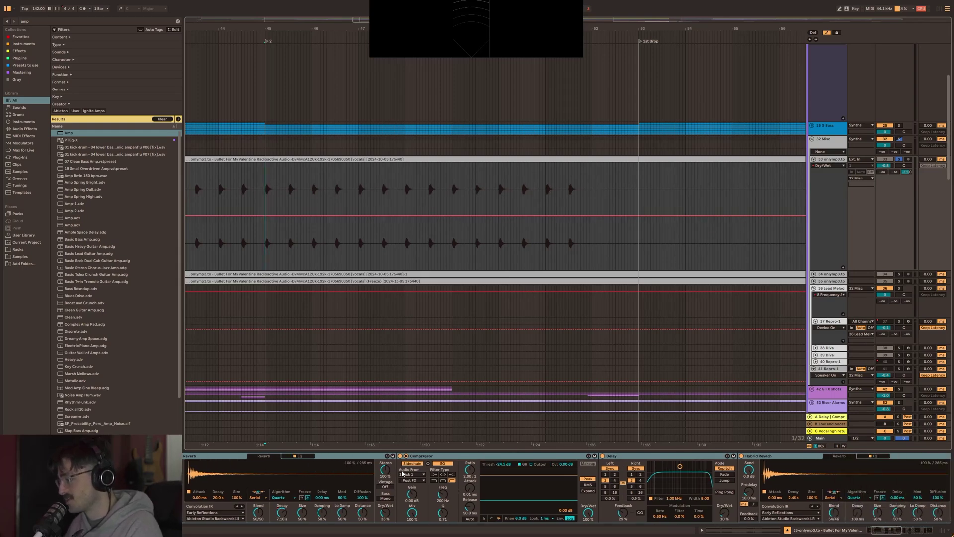
scroll(671, 494, "right", 6)
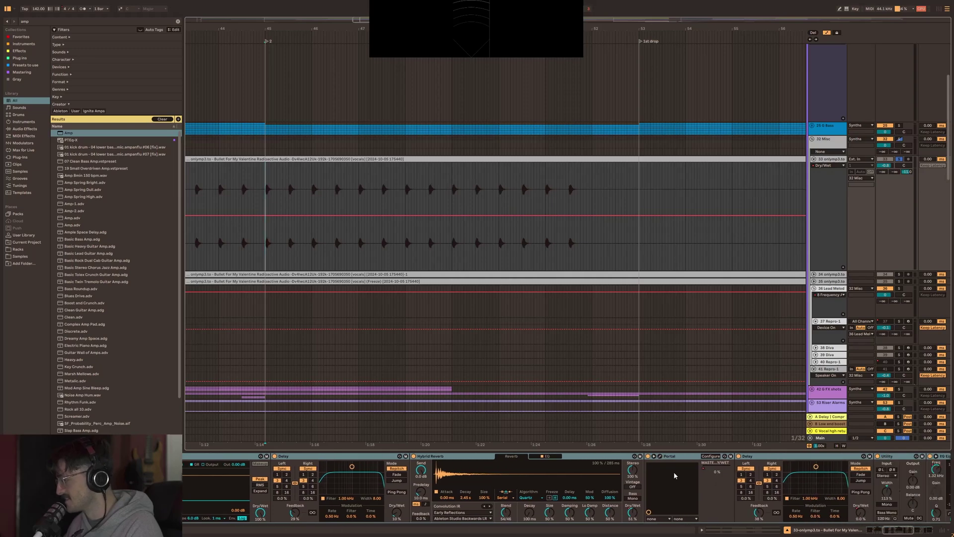
scroll(582, 465, "right", 2)
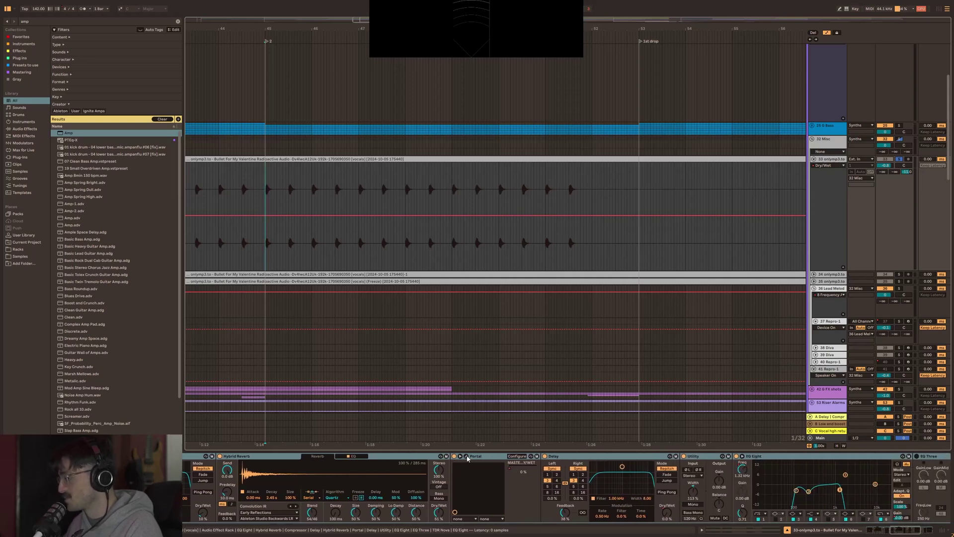
left_click(467, 456)
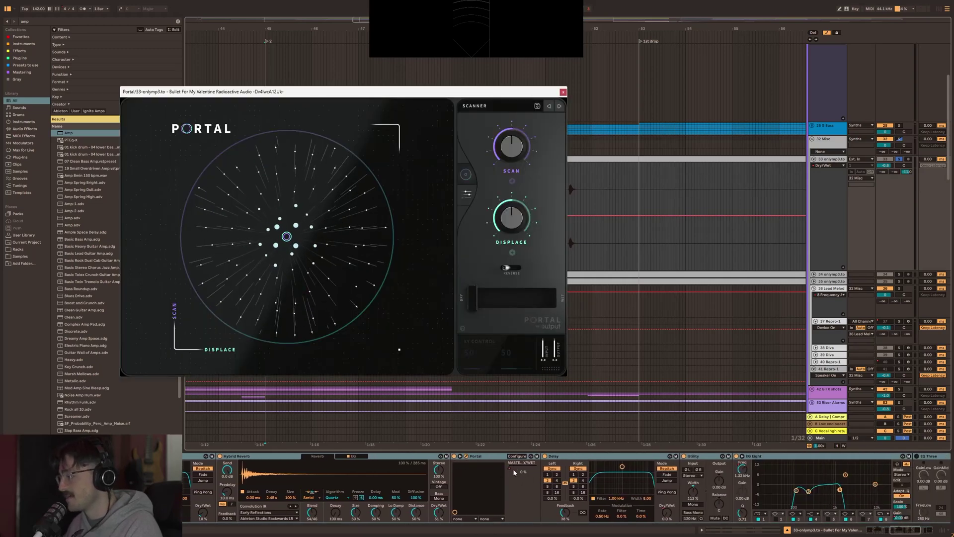
Show the automation of Portal's Master Dry/Wet on the vocals track and close the Portal window.
right_click(514, 471)
left_click(554, 308)
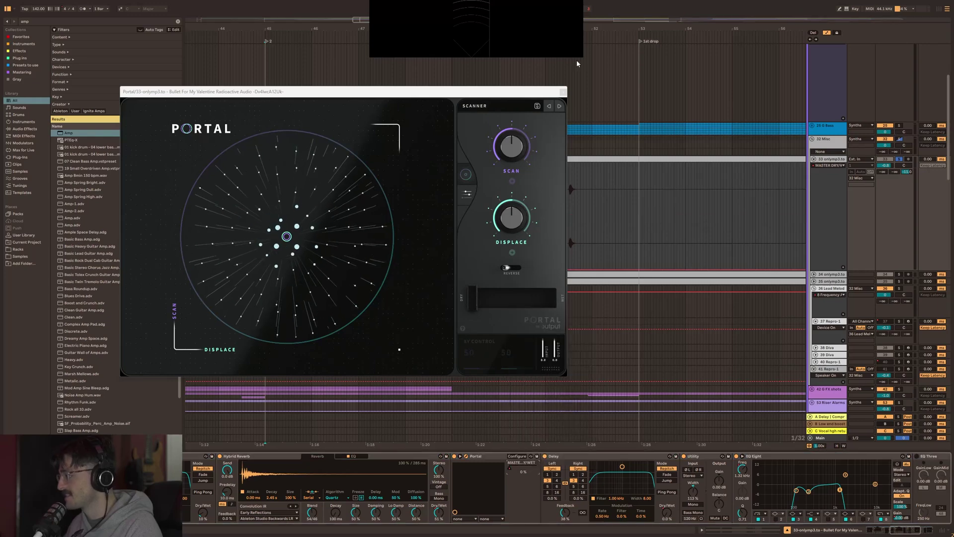
left_click(563, 92)
Play the soloed vocals track through the breakdown from the peak of the Portal dry/wet automation.
scroll(615, 184, "down", 5)
scroll(527, 183, "up", 3)
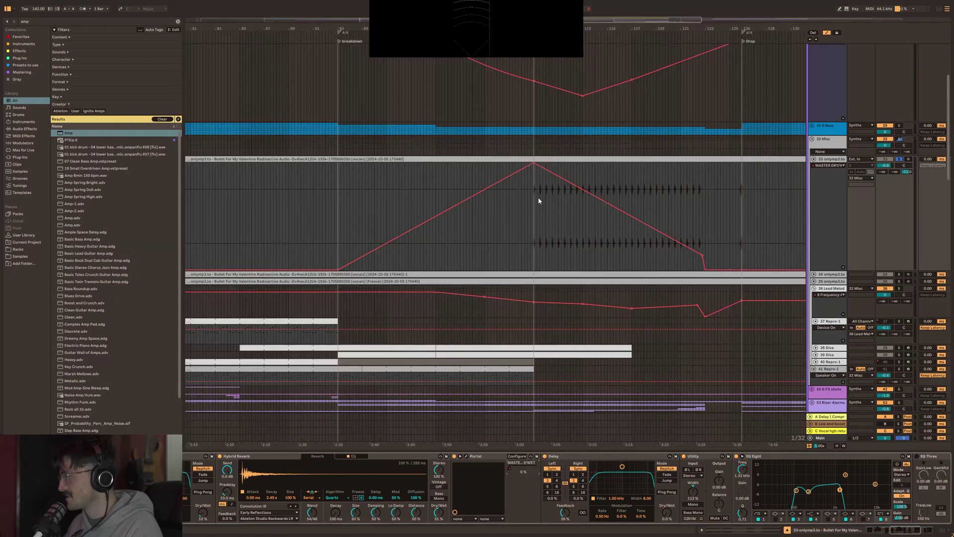
key("space")
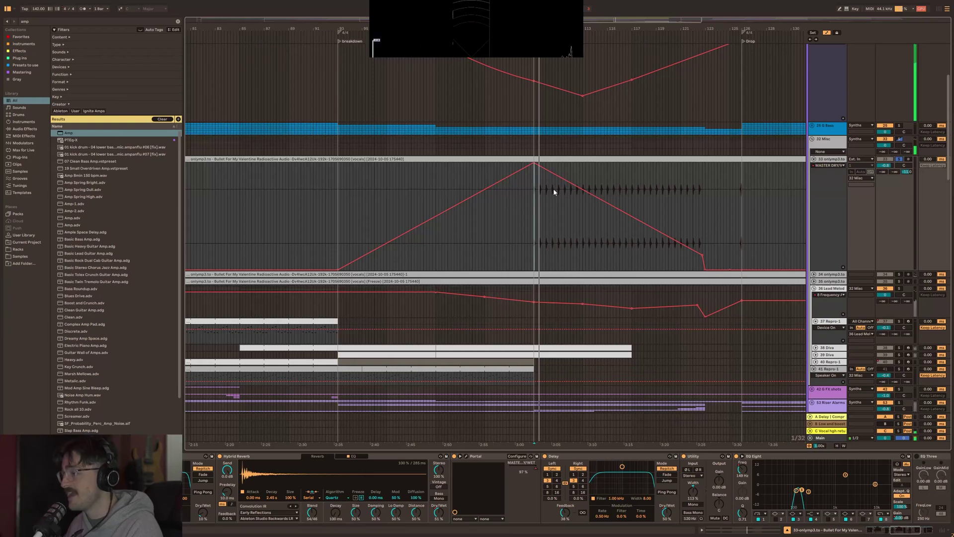
key("space")
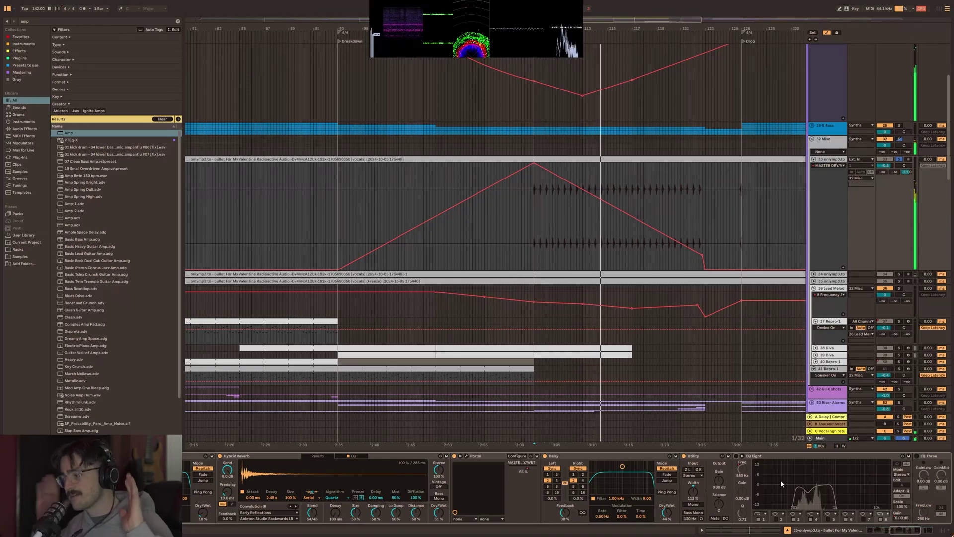
Review the vocals track across the whole arrangement and check the sidechain source of its TDR Nova.
left_click(886, 530)
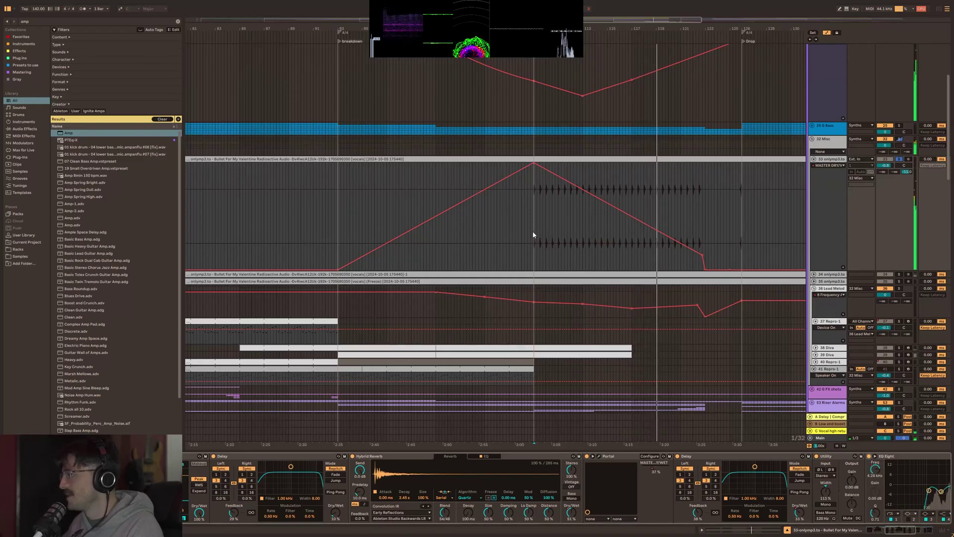
scroll(459, 205, "down", 5)
scroll(431, 213, "up", 3)
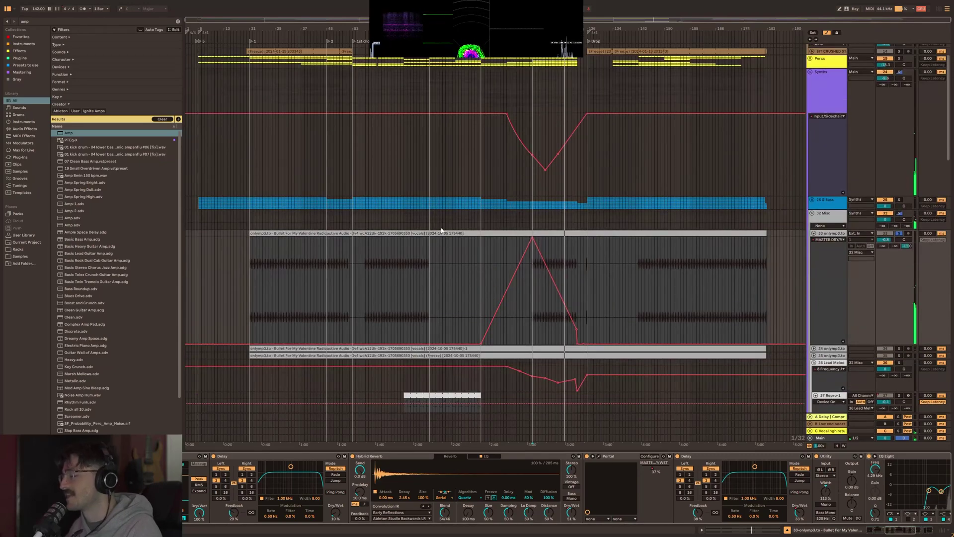
scroll(460, 267, "down", 1)
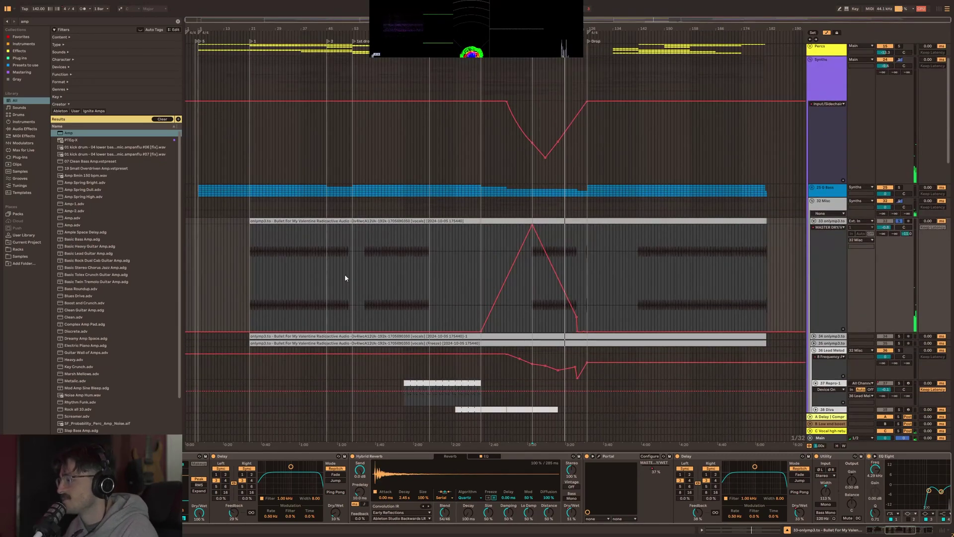
scroll(382, 252, "down", 4)
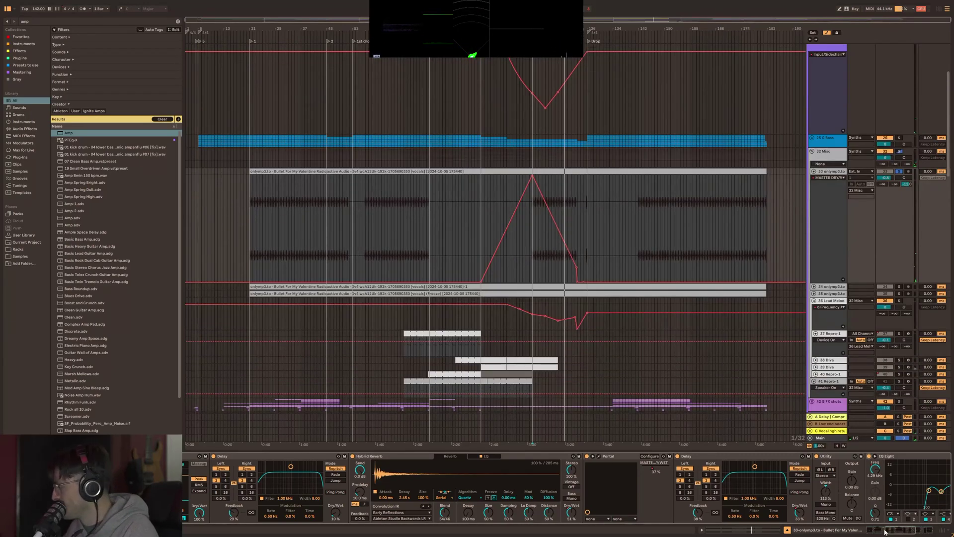
scroll(884, 532, "right", 6)
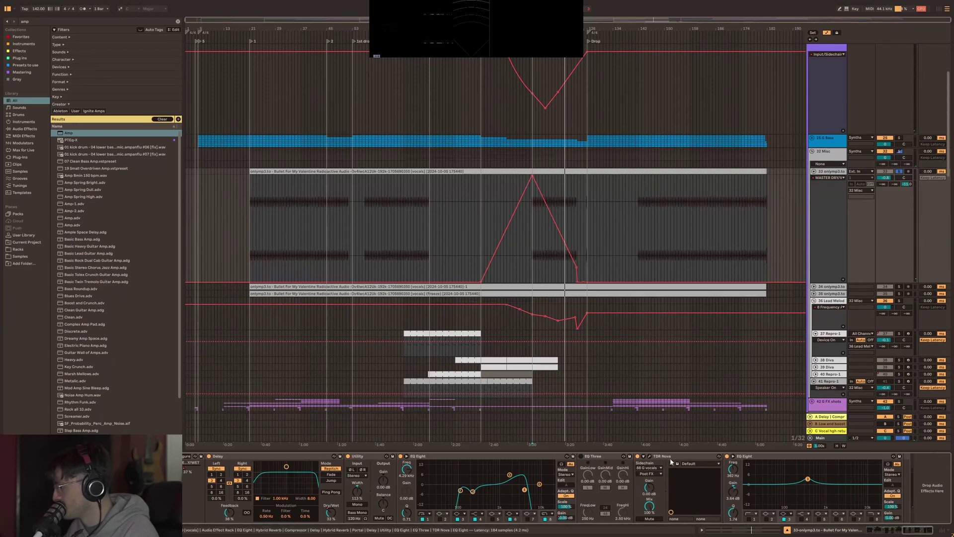
left_click(648, 468)
left_click(650, 478)
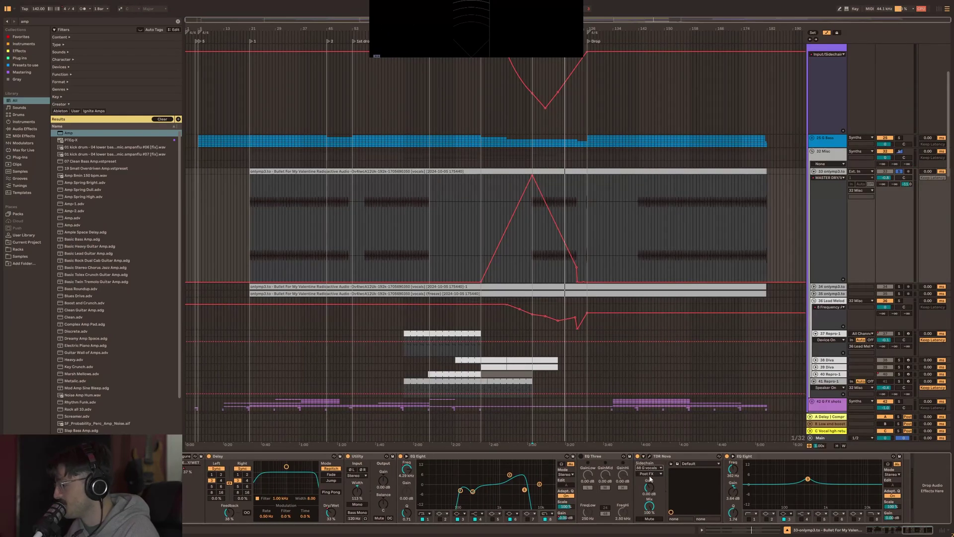
Unfold the second onlymp3.to vocals track in the Misc group and play it solo from bar 109 in the breakdown.
scroll(822, 264, "up", 3)
left_click(824, 258)
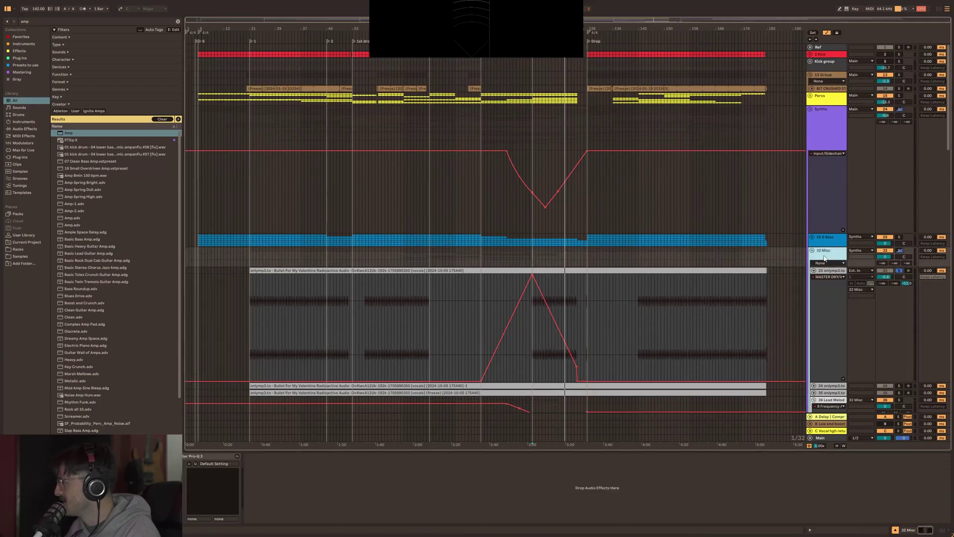
scroll(324, 306, "down", 3)
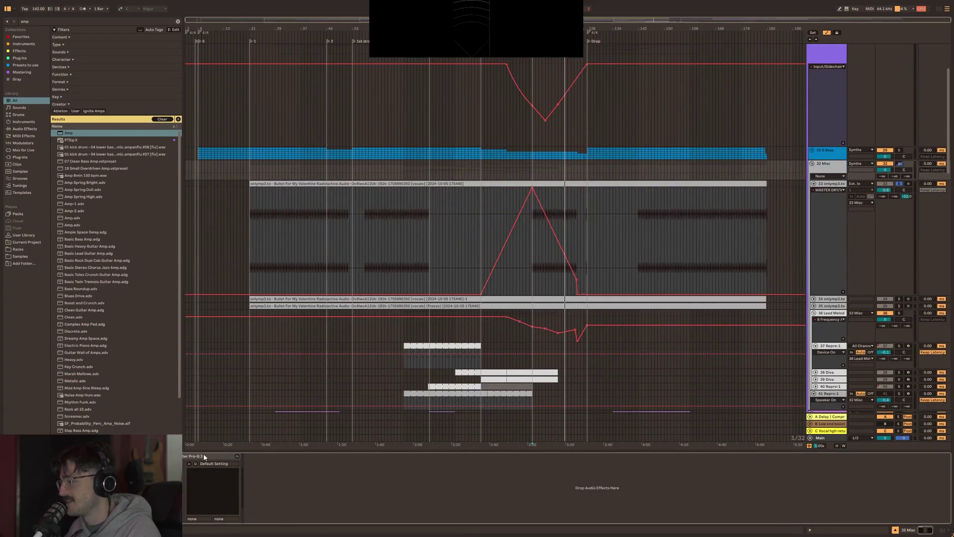
scroll(412, 221, "up", 5)
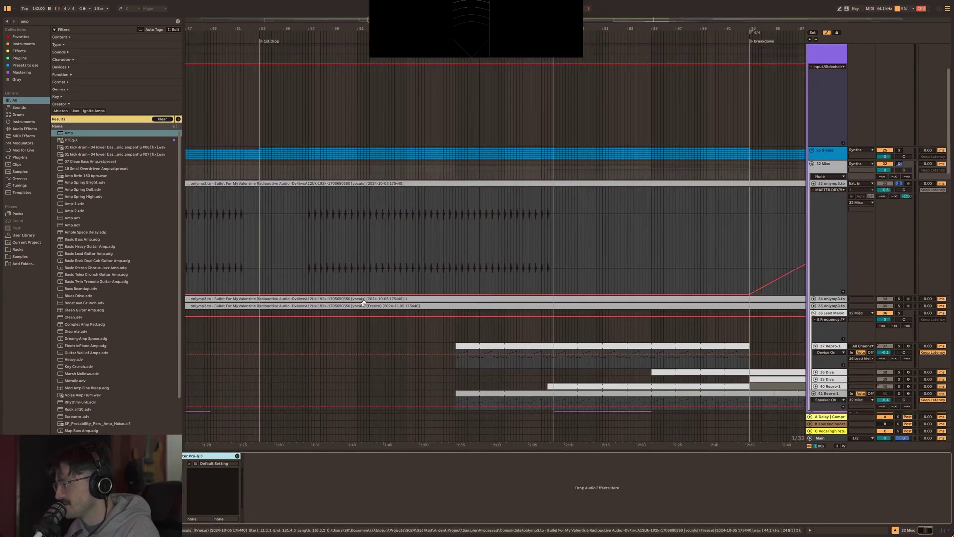
scroll(361, 298, "up", 2)
scroll(540, 324, "right", 10)
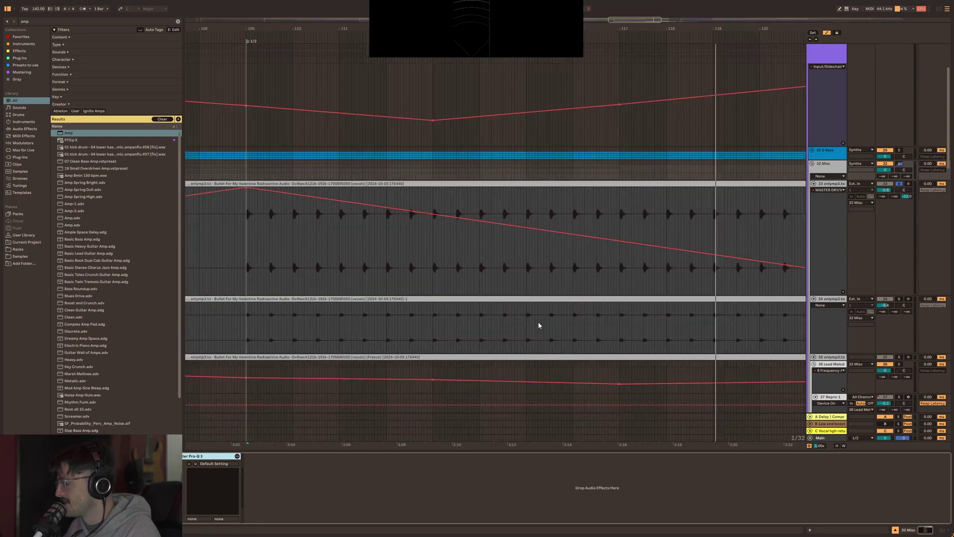
left_click(241, 324)
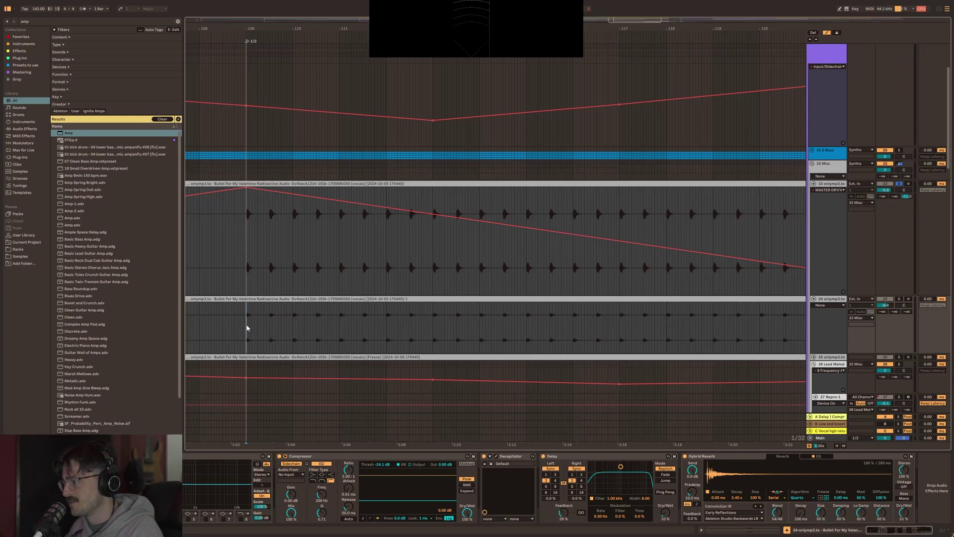
key("space")
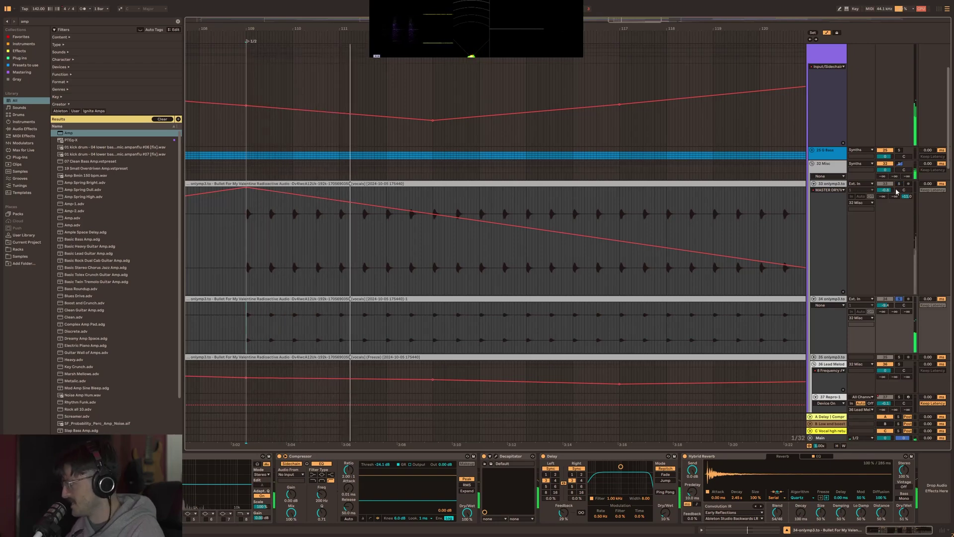
Solo the first vocals track together with the second and play both toward the end of the breakdown.
left_click(898, 184)
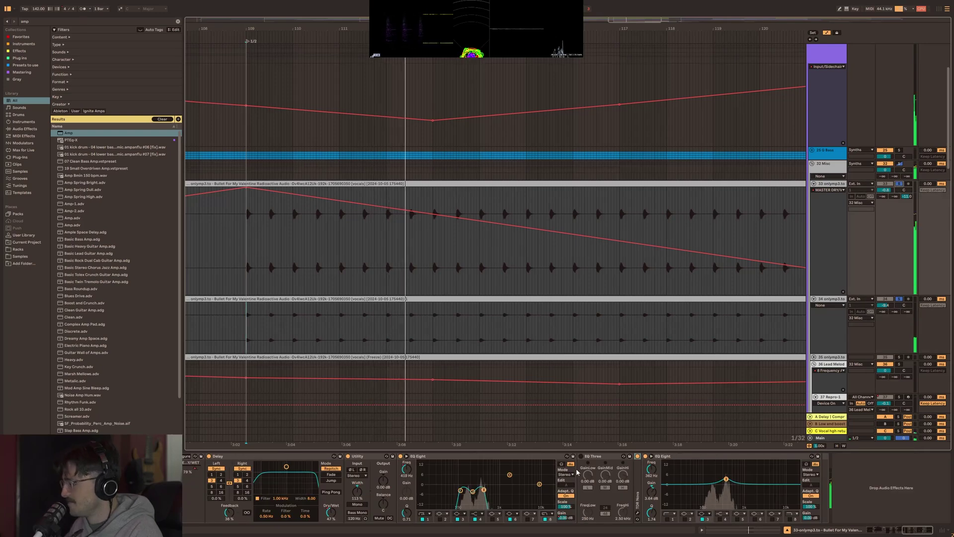
scroll(586, 324, "down", 4)
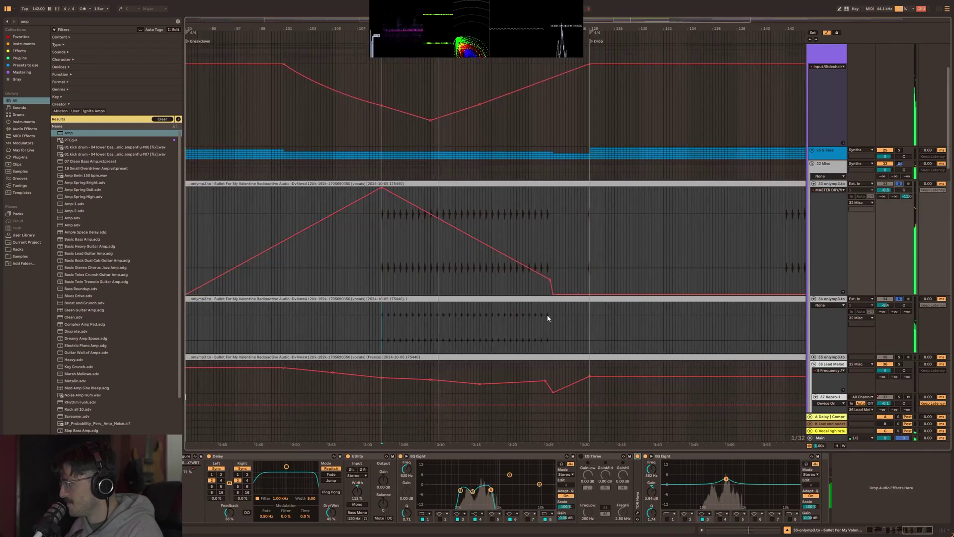
scroll(542, 318, "up", 4)
left_click(492, 329)
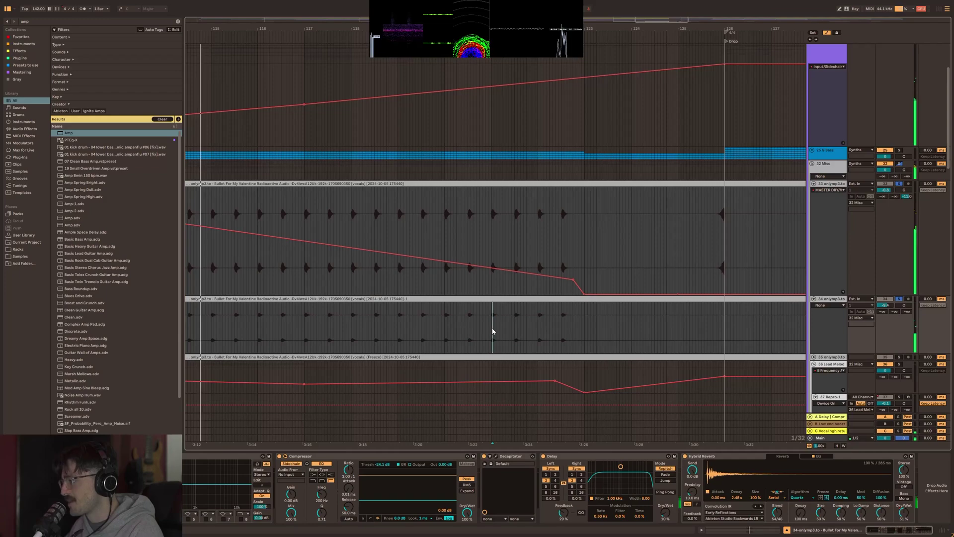
scroll(512, 318, "down", 5)
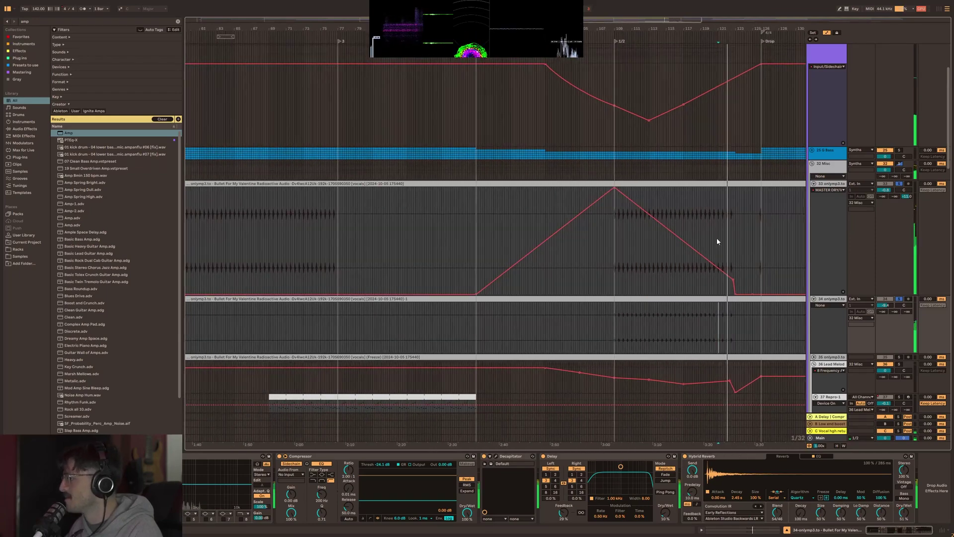
Unfold the third, frozen onlymp3.to vocals track and play it solo from just before bar 77.
left_click(813, 357)
scroll(641, 331, "down", 3)
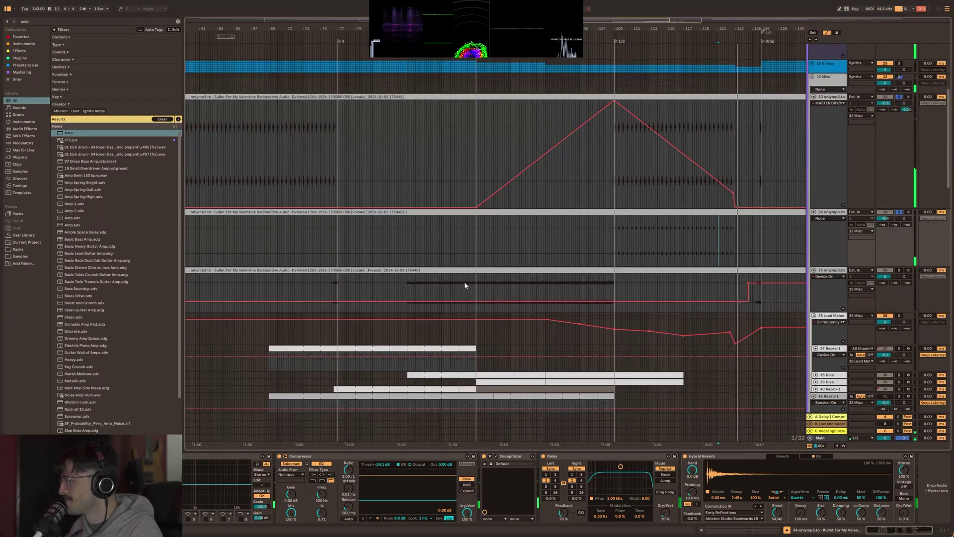
left_click(330, 287)
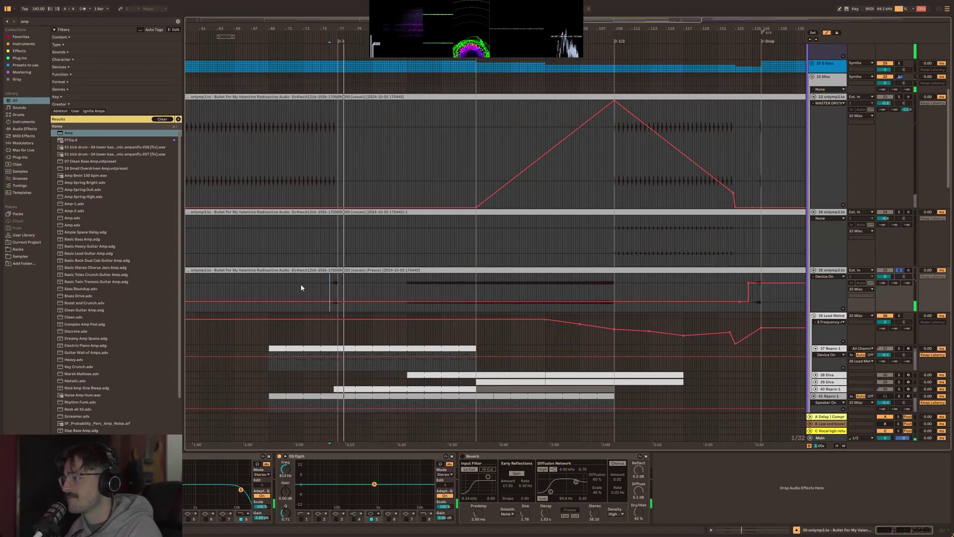
Play the frozen vocals track solo through its earlier section before the first drop, and stop playback.
scroll(301, 286, "down", 5)
scroll(311, 254, "up", 6)
left_click_drag(354, 144, 399, 156)
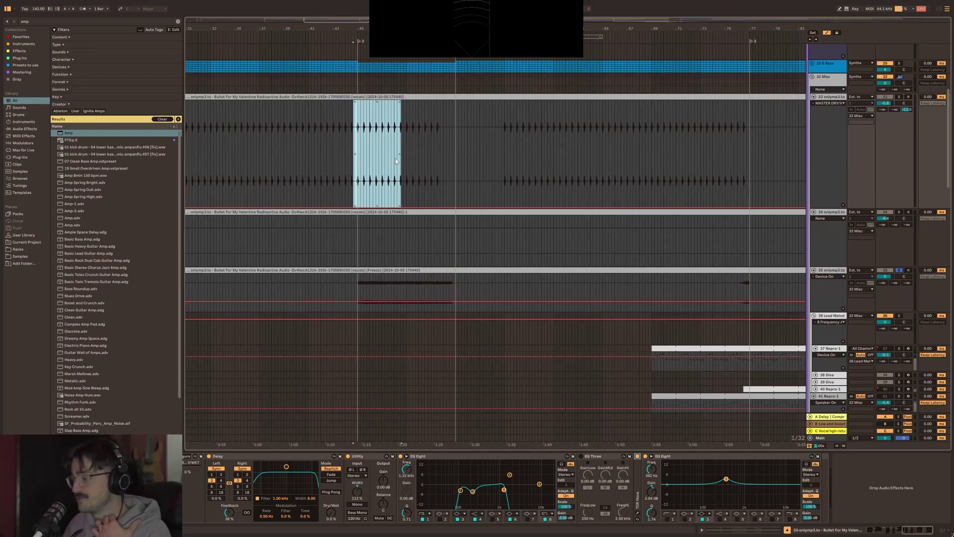
left_click(357, 288)
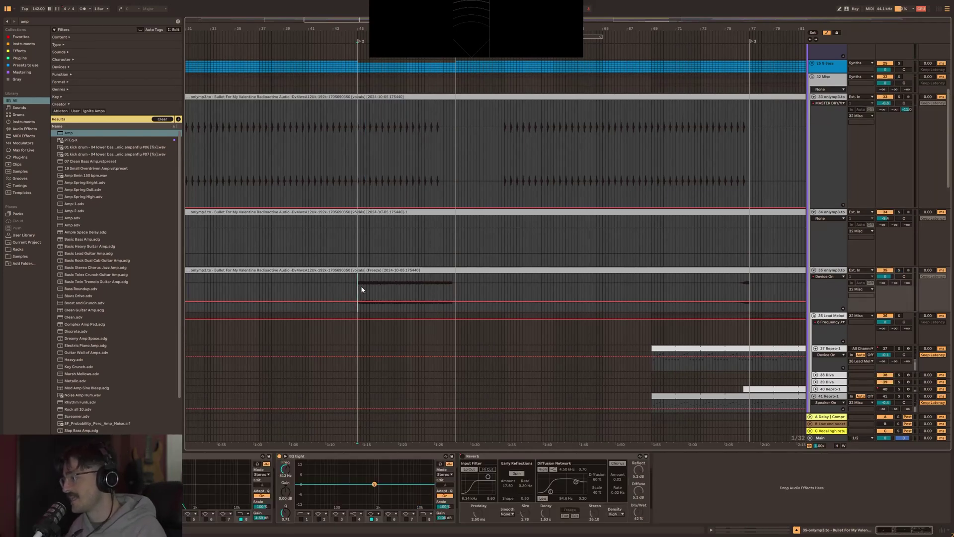
key("space")
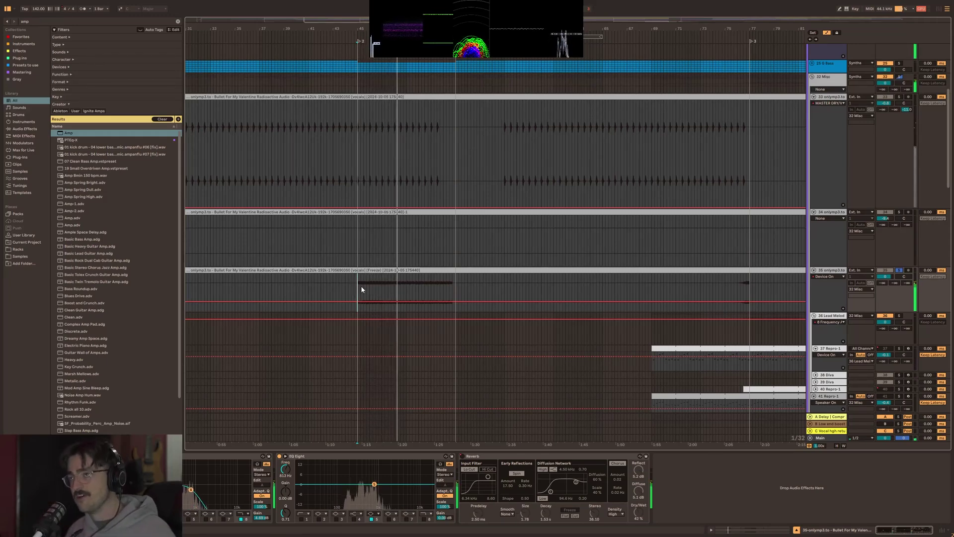
scroll(406, 251, "down", 5)
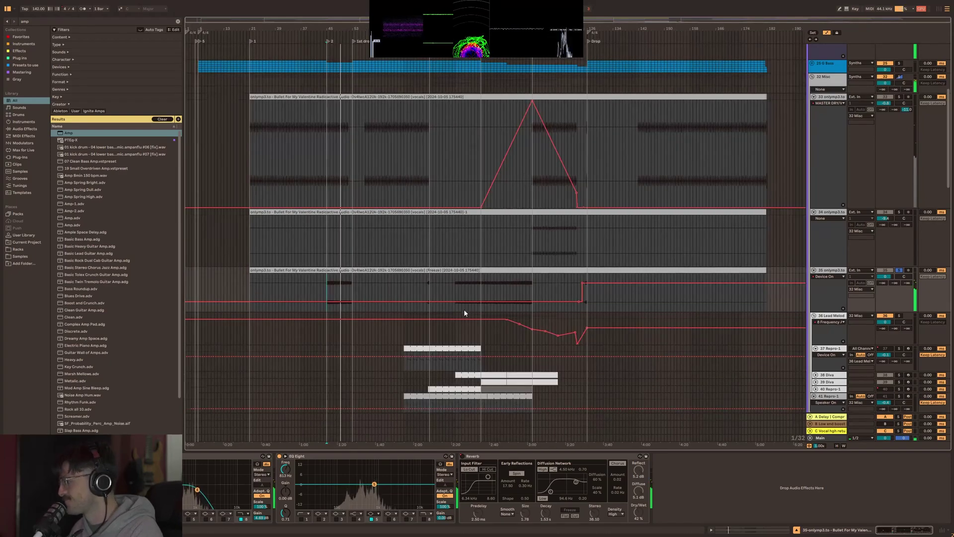
key("space")
Fold the three onlymp3.to vocals tracks in the Misc group.
scroll(465, 309, "down", 3)
scroll(815, 171, "up", 3)
left_click(813, 121)
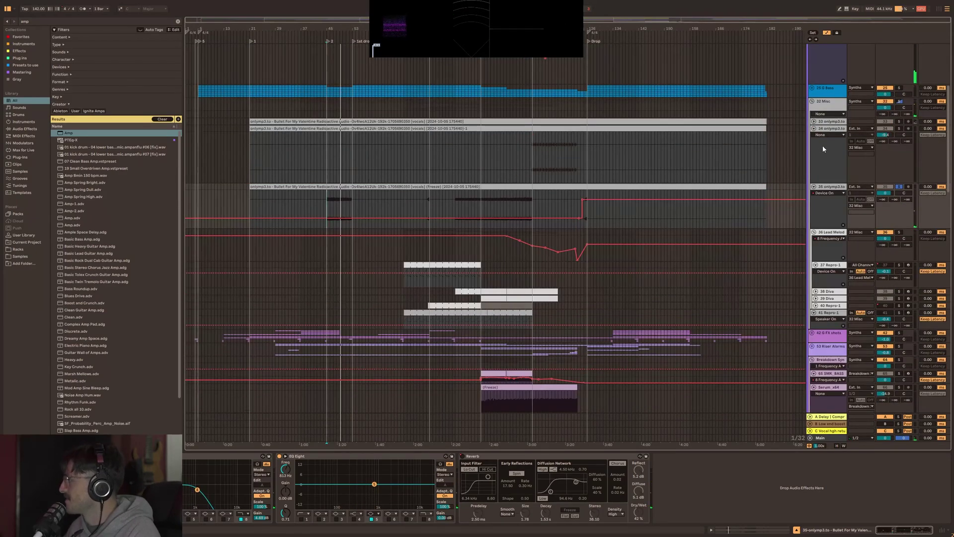
left_click(814, 186)
left_click(814, 128)
left_click(826, 121)
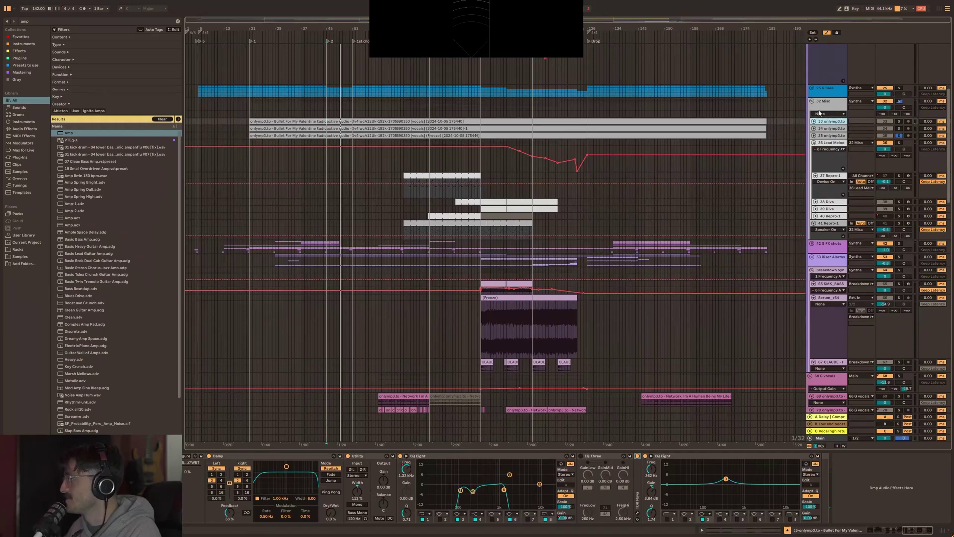
Select the Lead Melody group and enlarge its first Repro-1 track to show the notes before the breakdown.
left_click(822, 144)
scroll(429, 182, "up", 4)
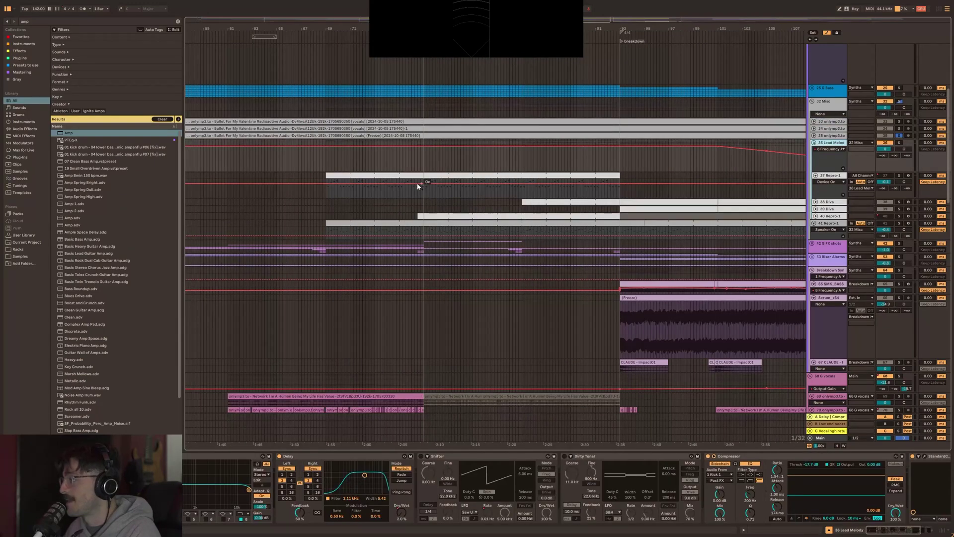
scroll(371, 181, "up", 3)
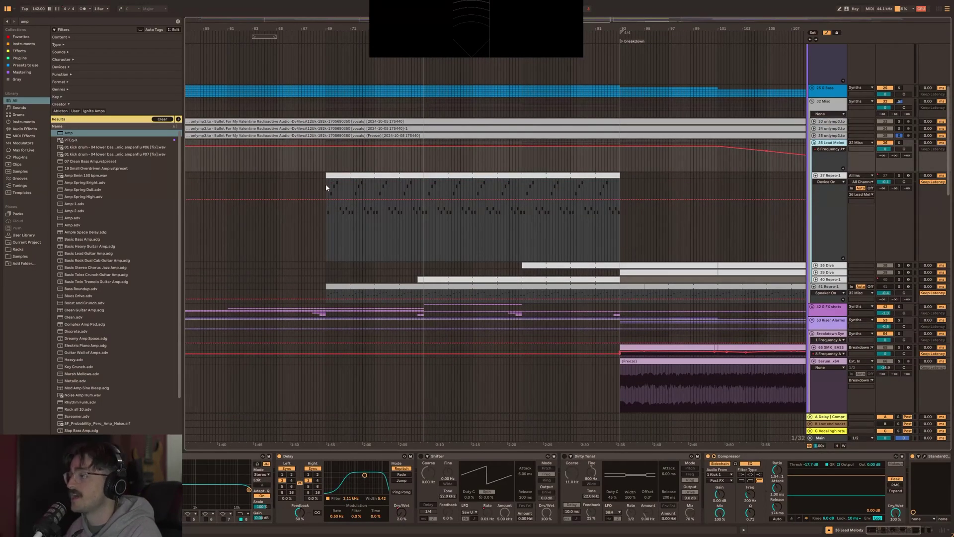
Switch to the browser to show the YouTube page of Bullet For My Valentine's Radioactive, and return to Ableton Live.
key("alt+Tab")
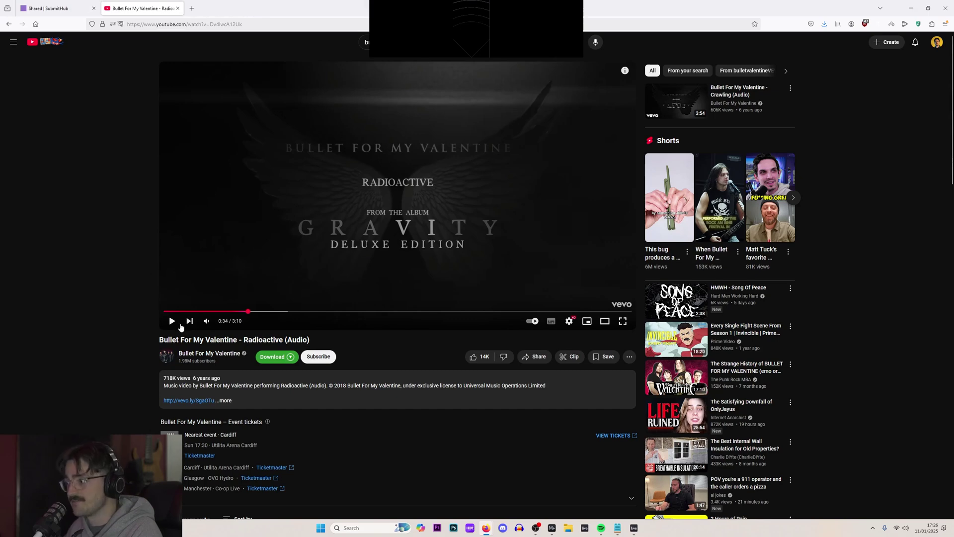
key("alt+Tab")
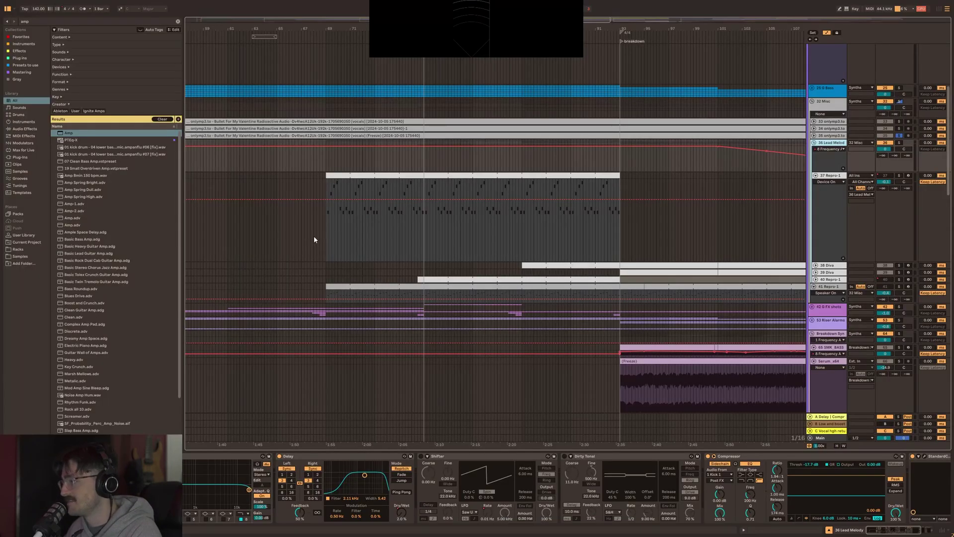
key("alt+Tab")
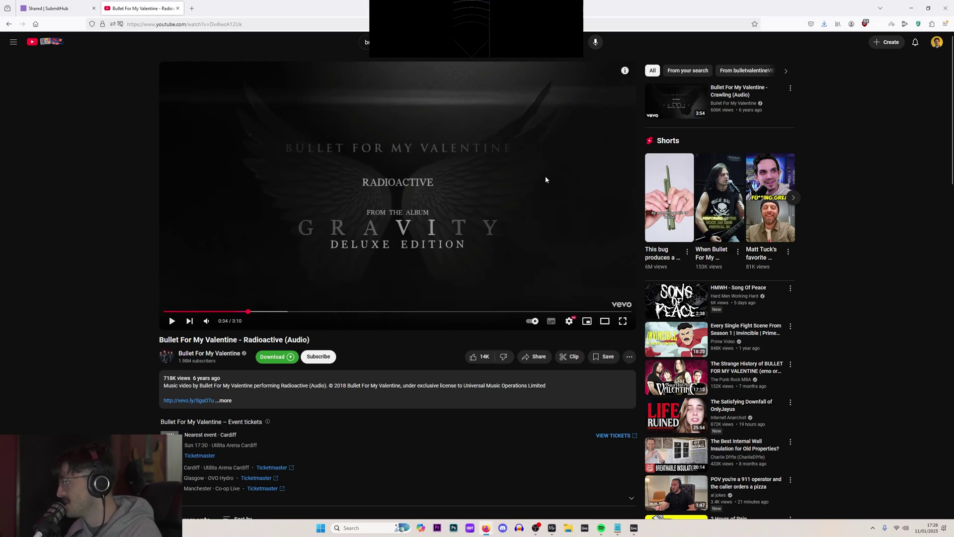
key("alt+Tab")
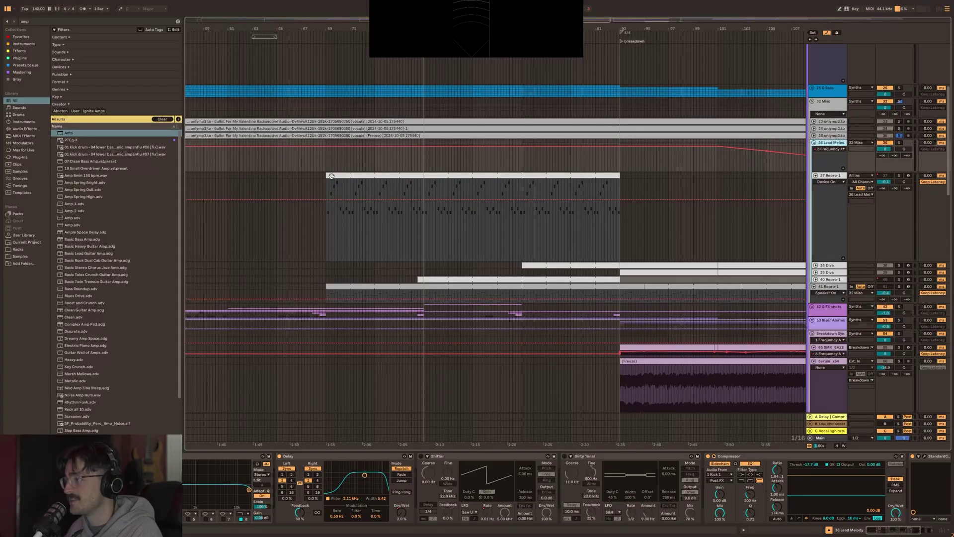
Show the devices of Repro-1 and the Lead Melody group, and play the group solo from the start of the breakdown.
left_click(331, 176)
left_click(327, 187)
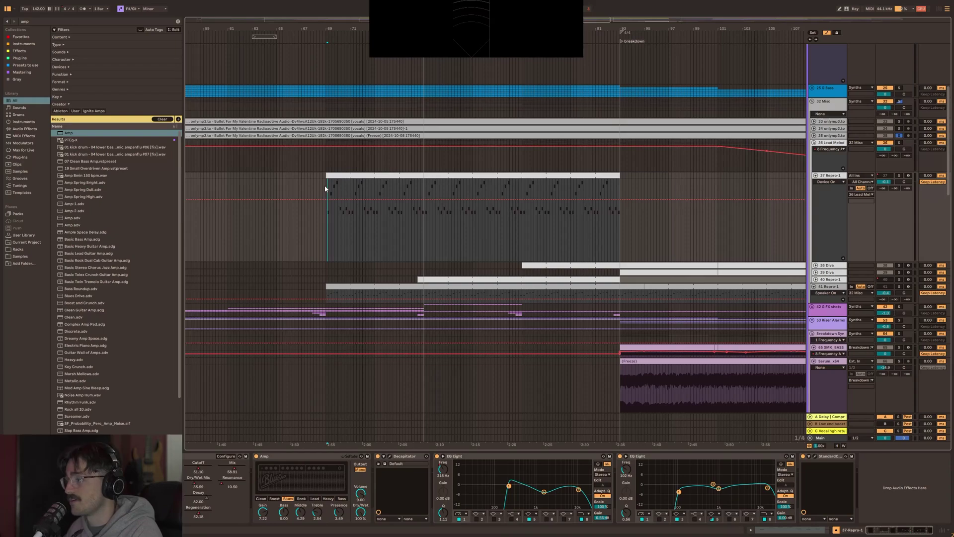
left_click(832, 143)
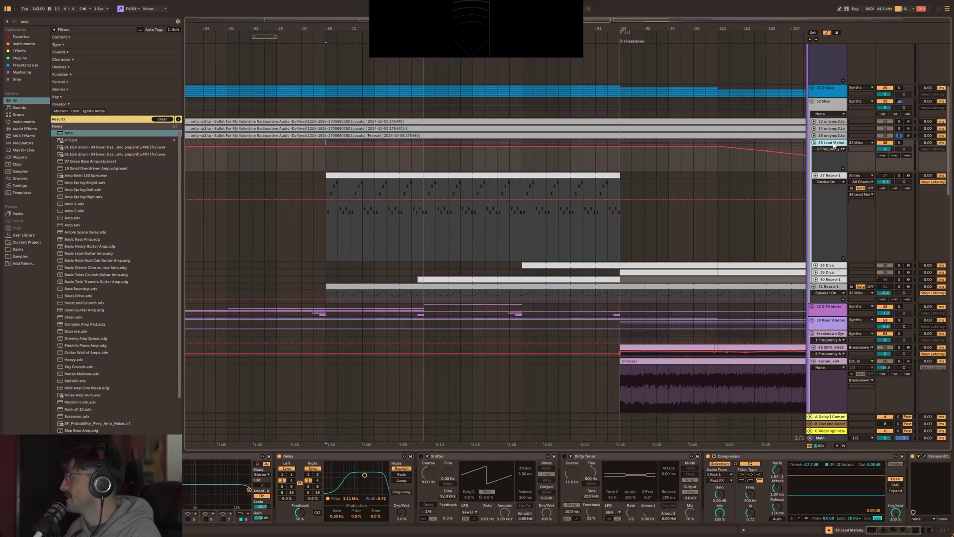
scroll(529, 264, "right", 3)
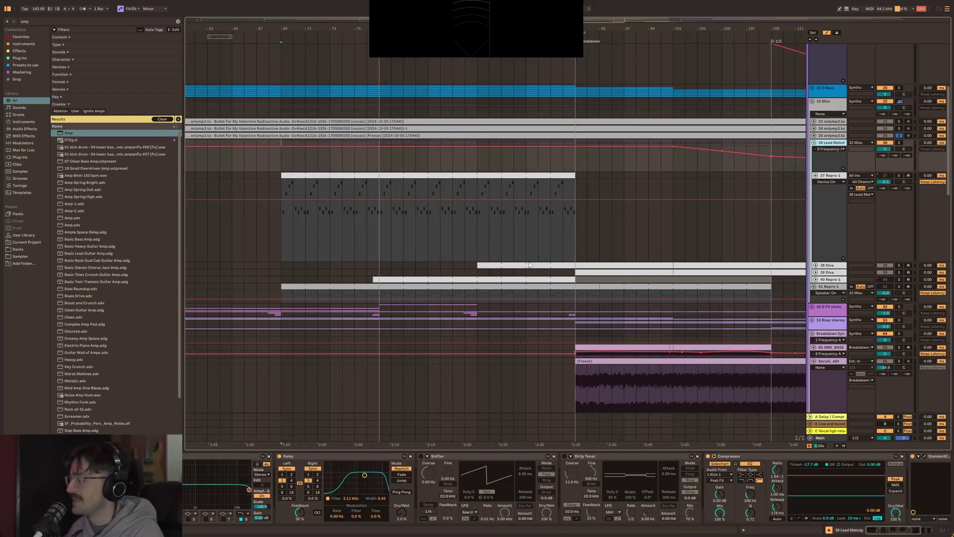
left_click(579, 230)
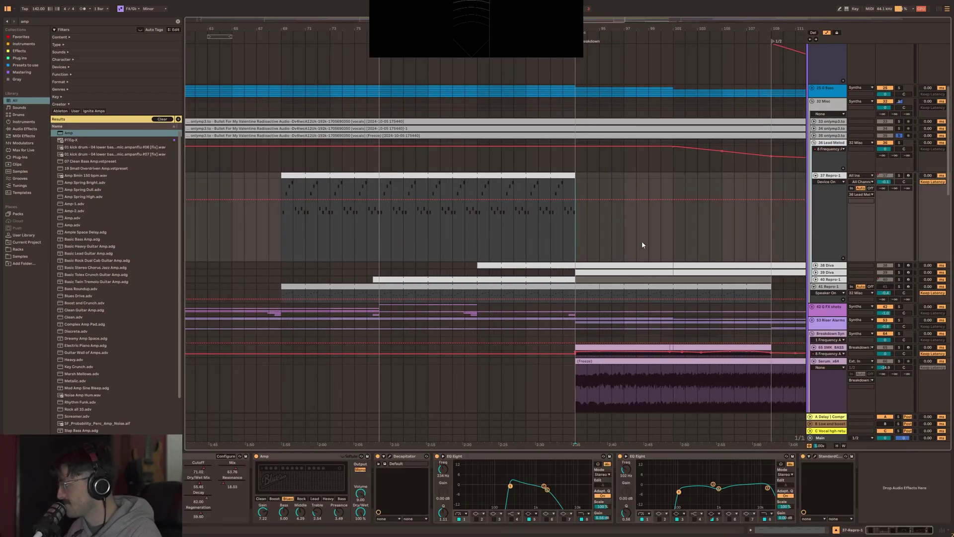
left_click(902, 146)
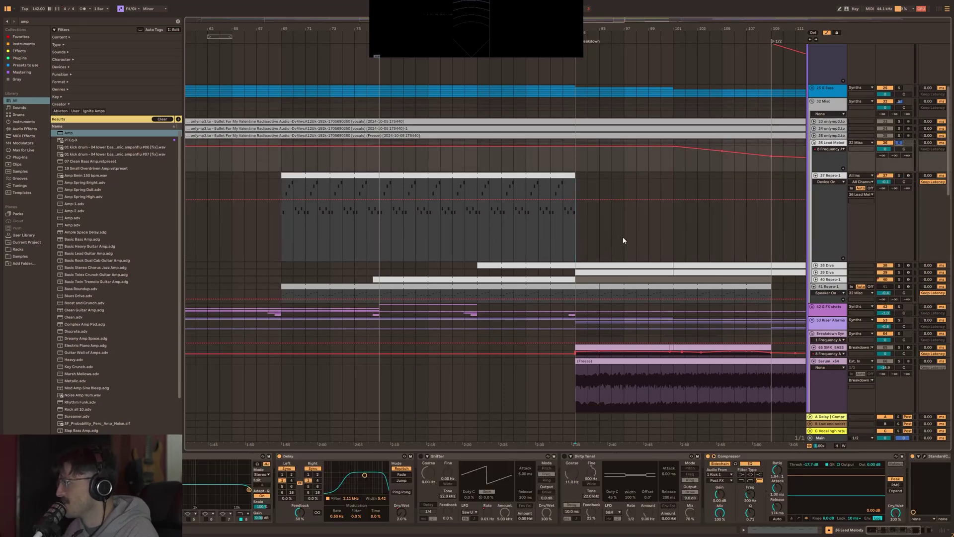
key("space")
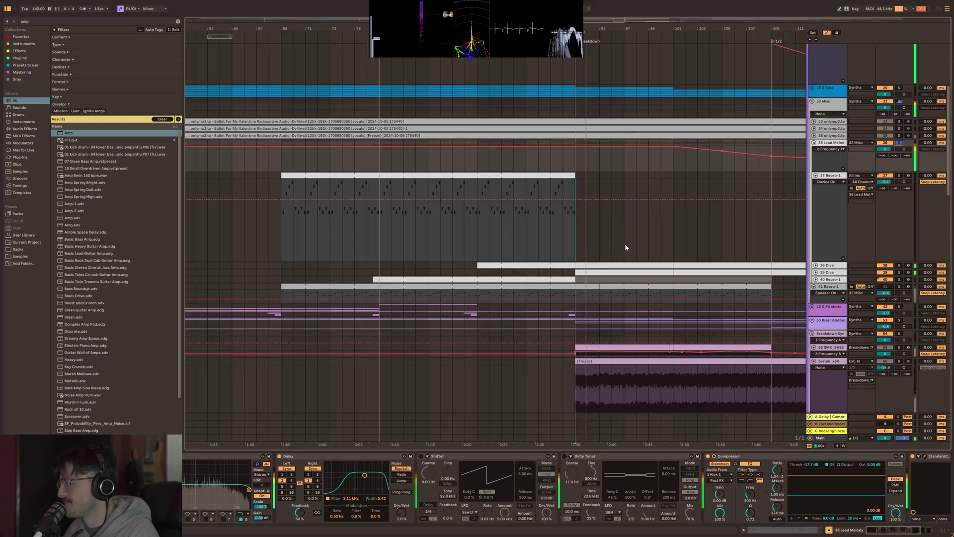
Play the soloed Lead Melody group from bar 77 and lower the group's volume.
left_click(376, 232)
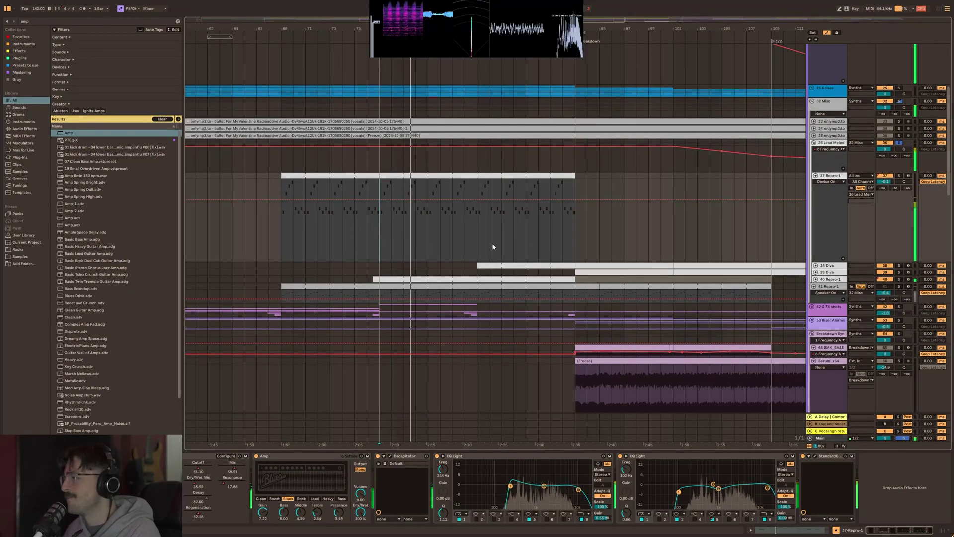
left_click_drag(895, 154, 893, 166)
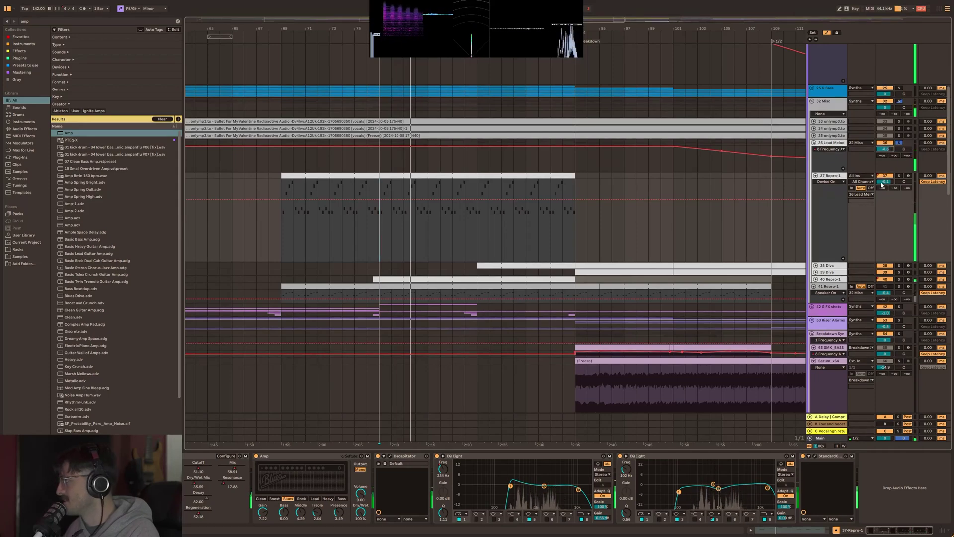
Unfold the Repro-1 track below the Lead Melody group to compare its notes, and stop playback.
left_click(827, 291)
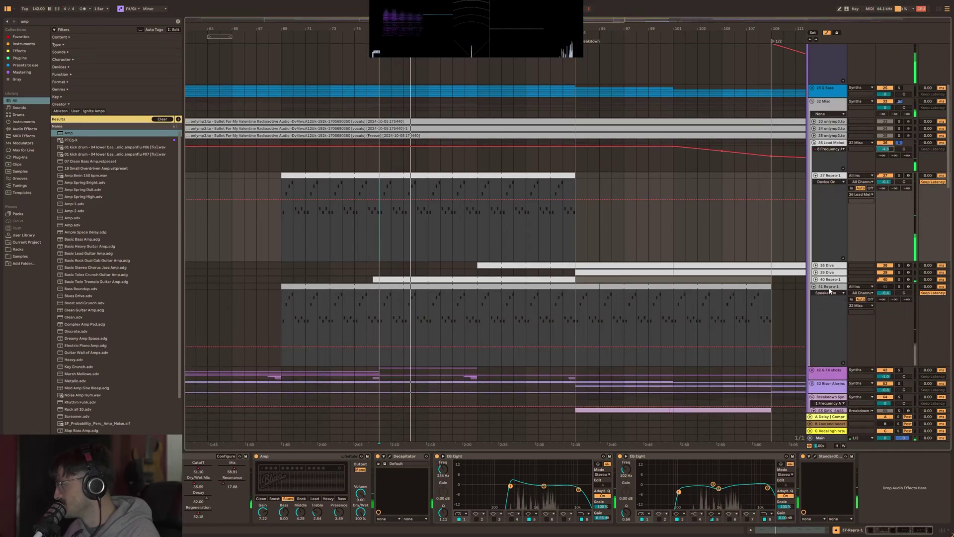
scroll(611, 268, "down", 4)
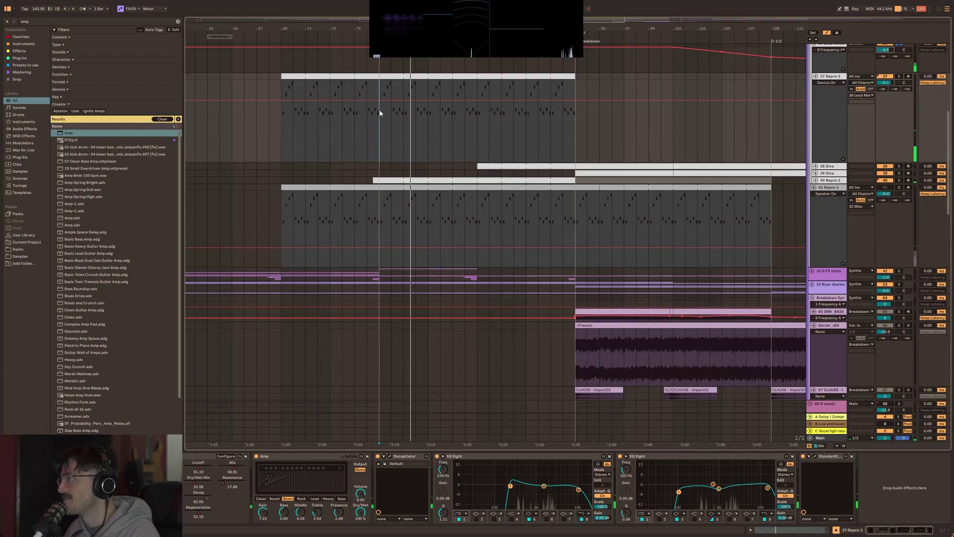
key("space")
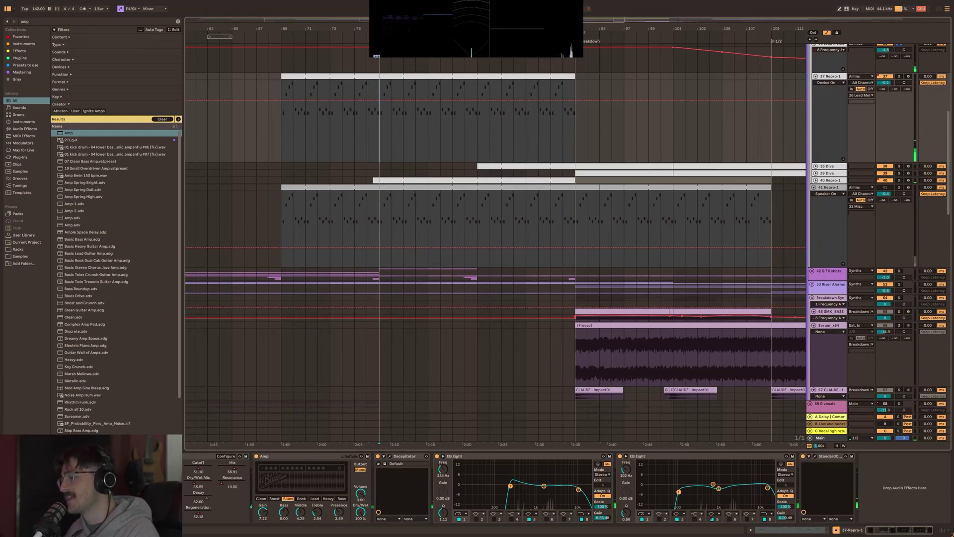
Open the first Repro-1 clip's notes, select the repeated F#2 notes, play the track solo and close the note editor.
double_click(411, 100)
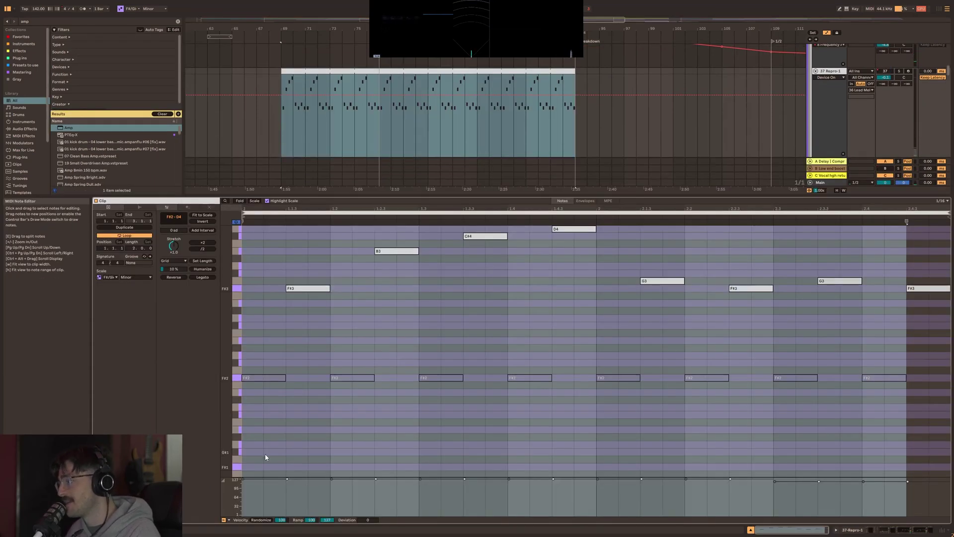
left_click_drag(245, 369, 896, 396)
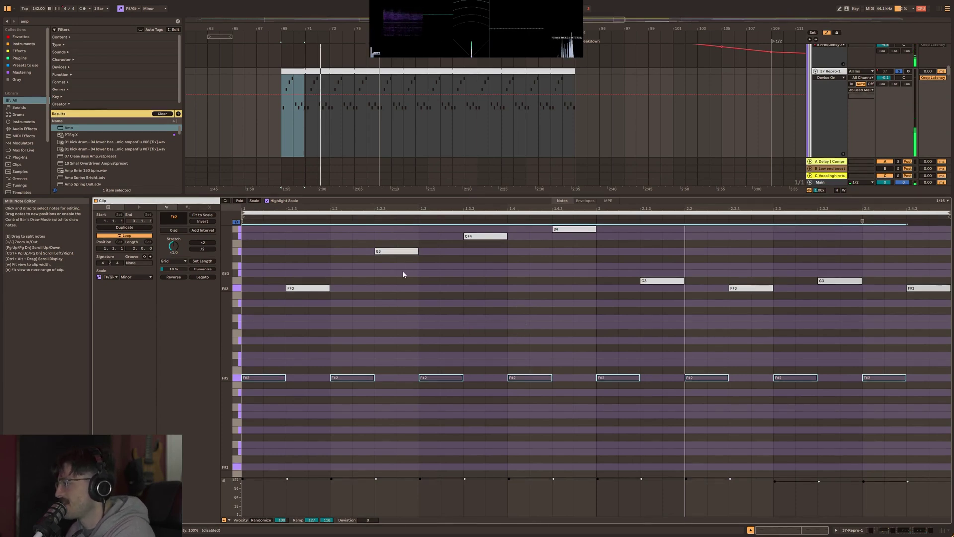
key("shift+Tab")
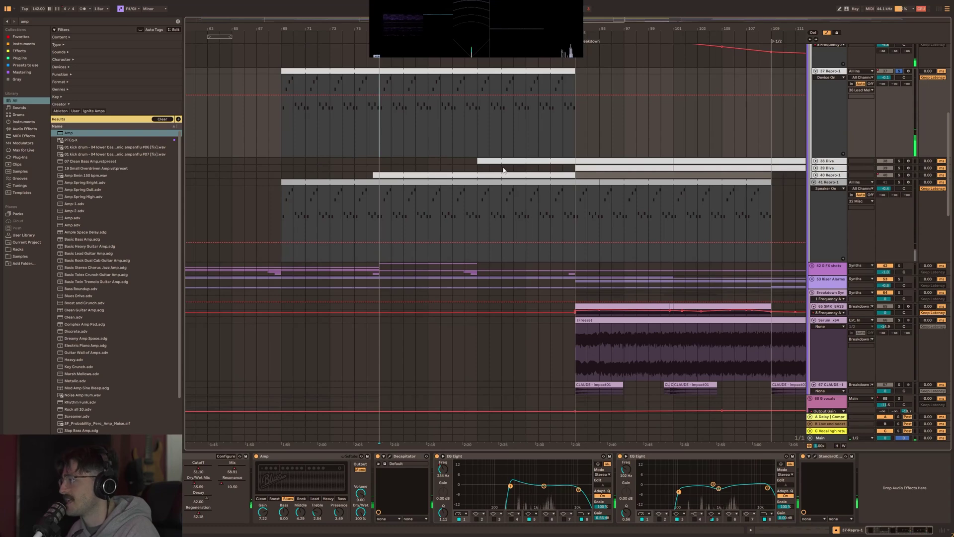
Unfold the Diva and second Repro-1 tracks in the Lead Melody group, and play both Repro-1 layers soloed from bar 77.
left_click(520, 162)
left_click(500, 189)
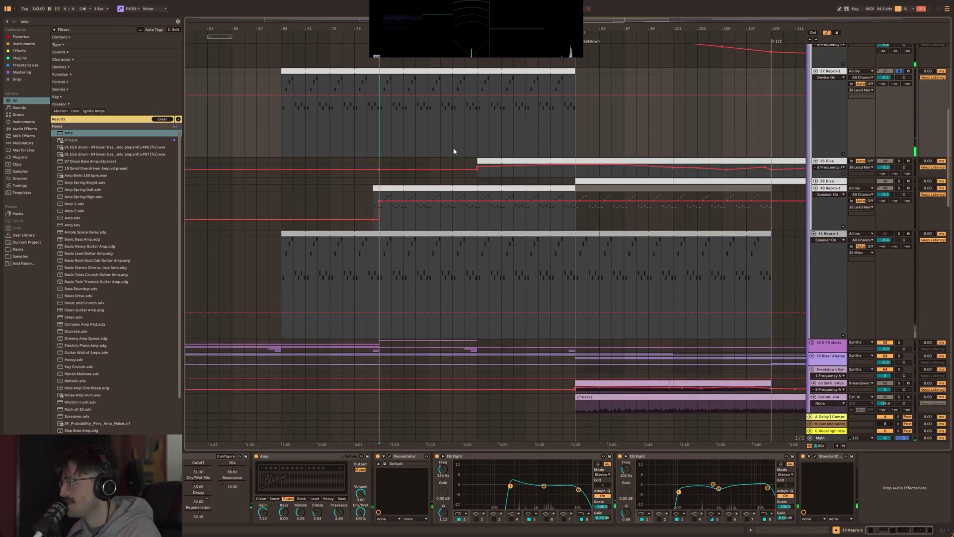
left_click(382, 233)
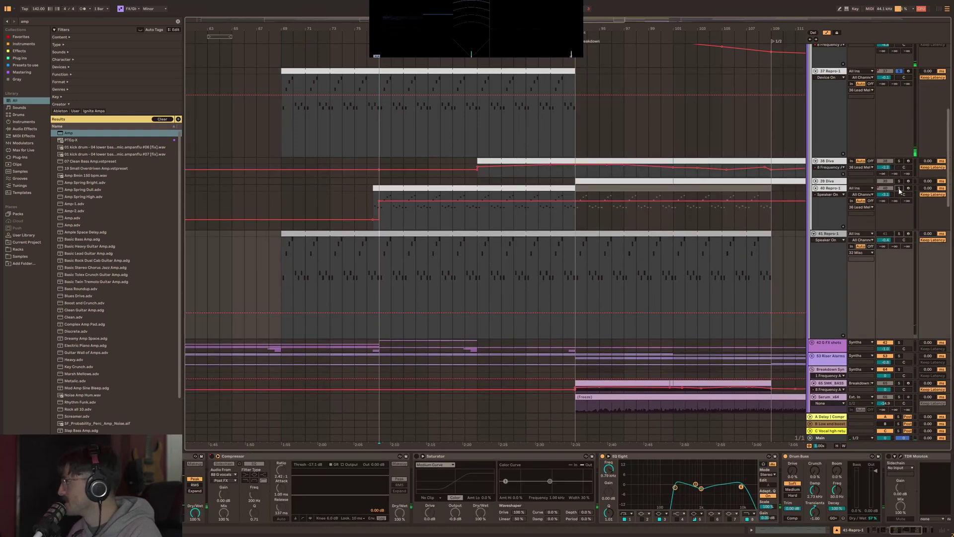
left_click(365, 204)
key("space")
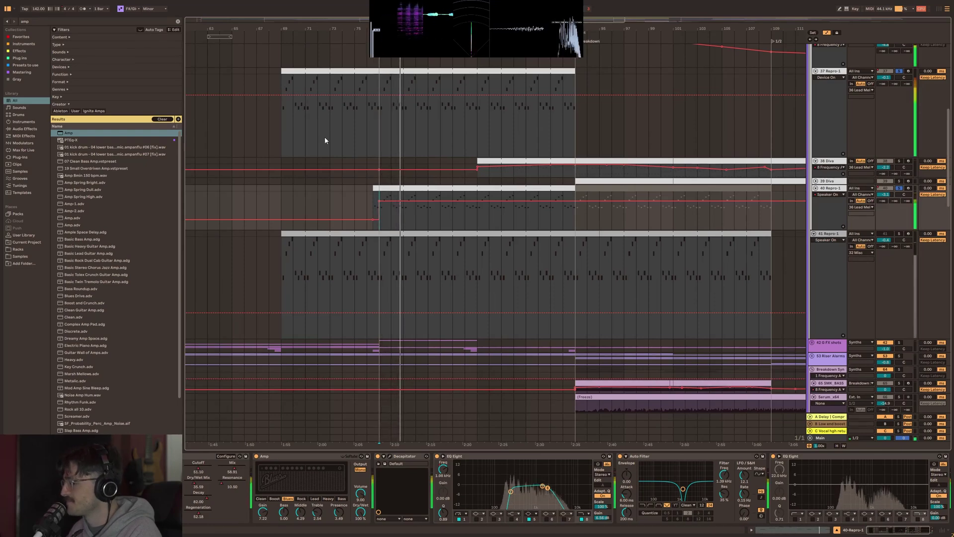
Play the first Repro-1 track from bar 77, examine its oscillator, mixer and filter settings in the synth window, and close the window.
left_click(379, 144)
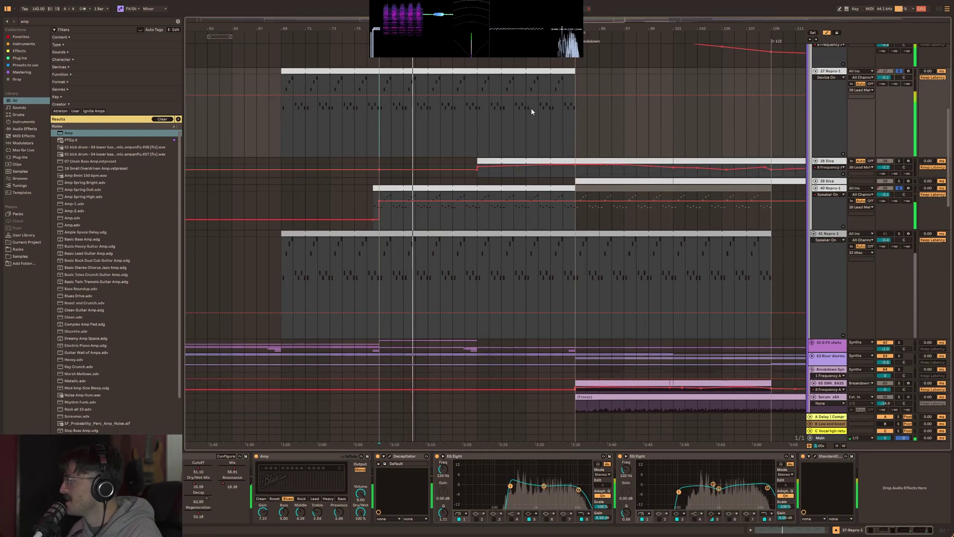
key("space")
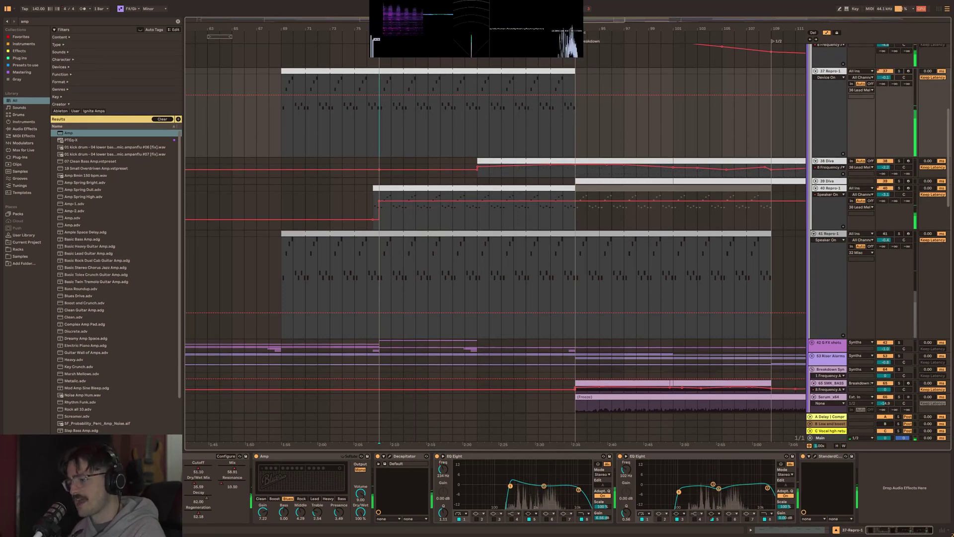
key("ctrl+alt+p")
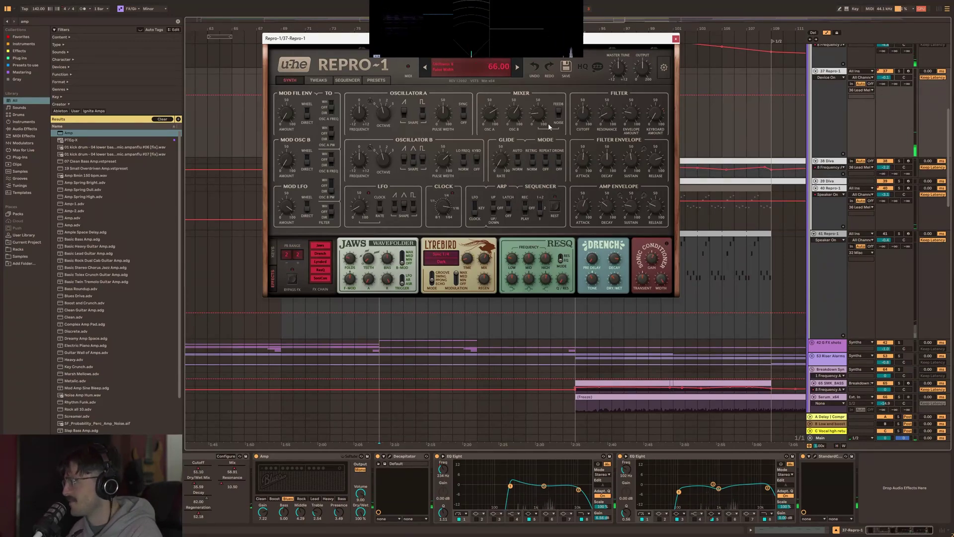
key("s")
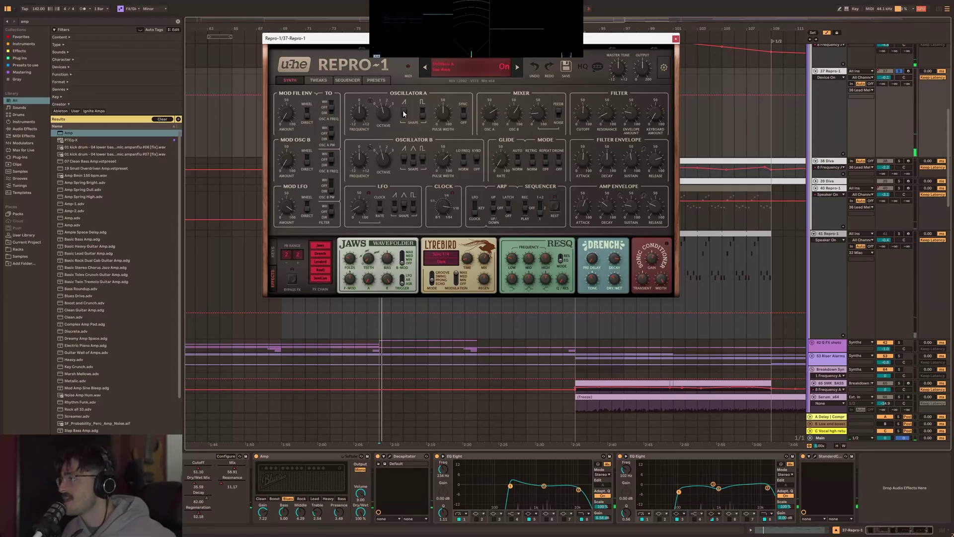
left_click(422, 163)
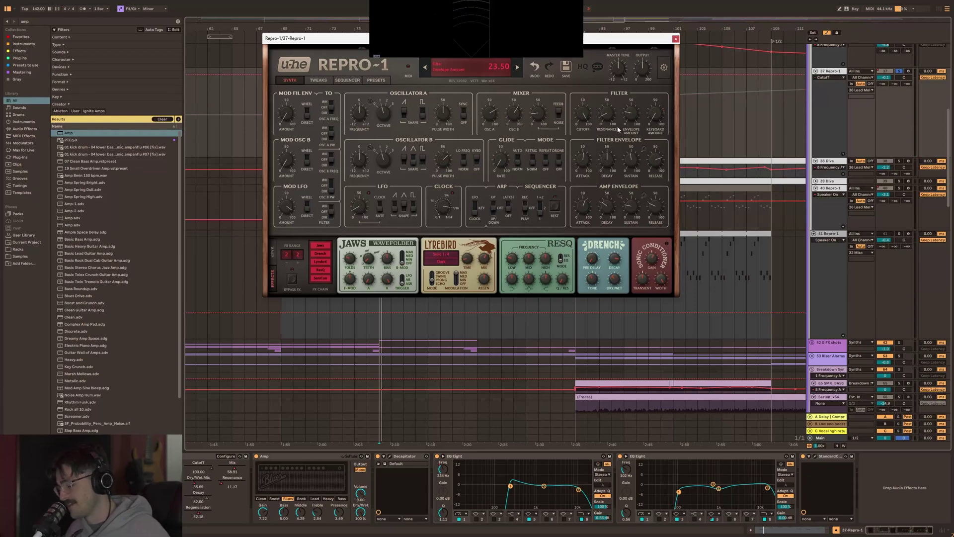
left_click_drag(625, 41, 809, 183)
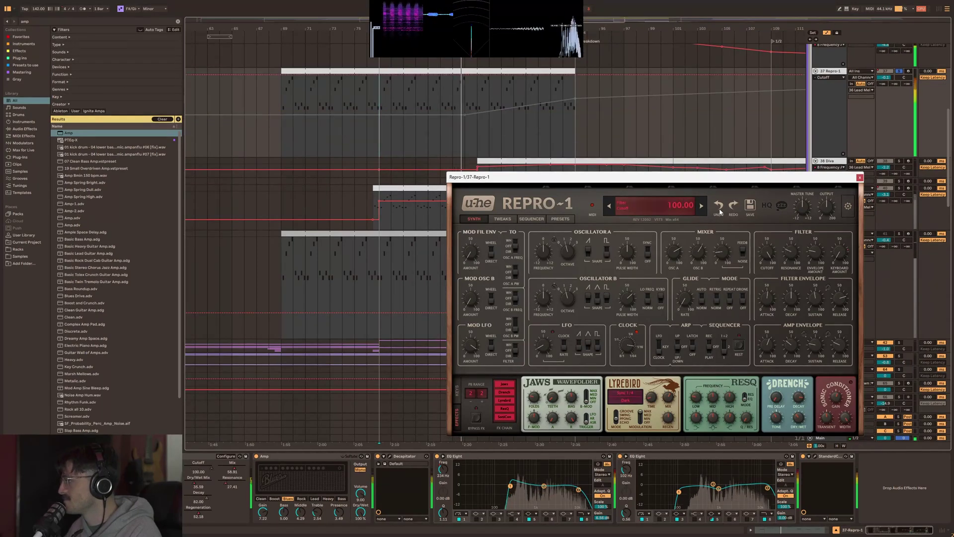
key("ctrl+alt+p")
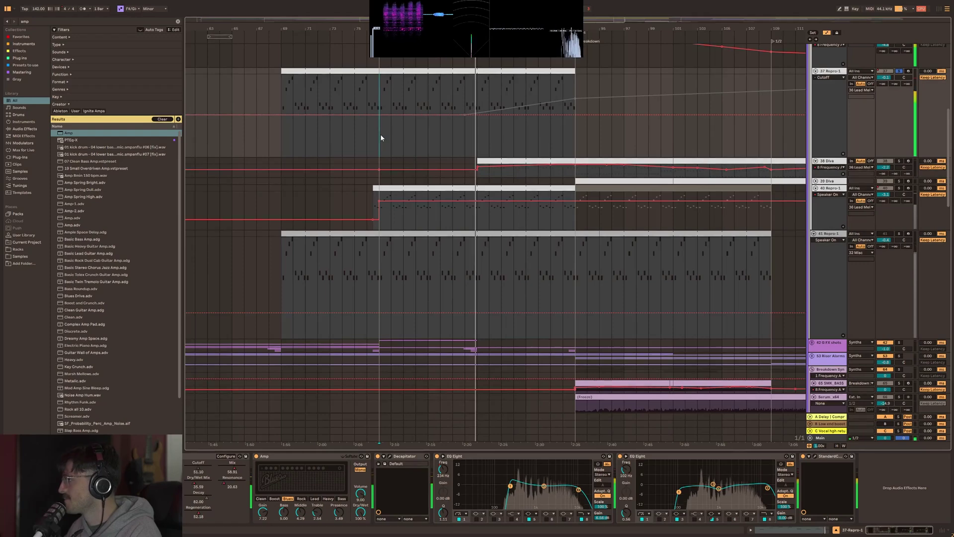
Solo the second Repro-1 track from bar 77, check its synth settings and Auto Filter, and play it.
scroll(501, 197, "up", 3)
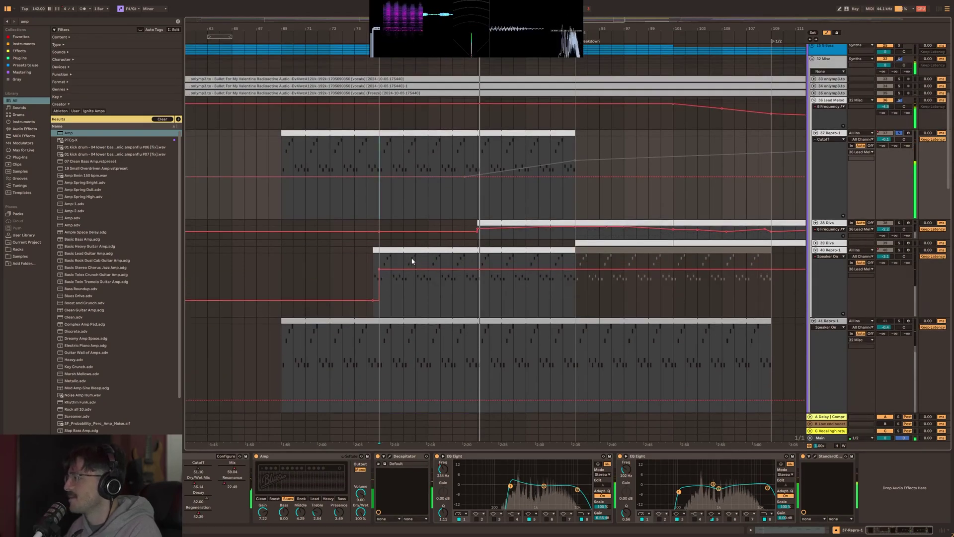
left_click(378, 266)
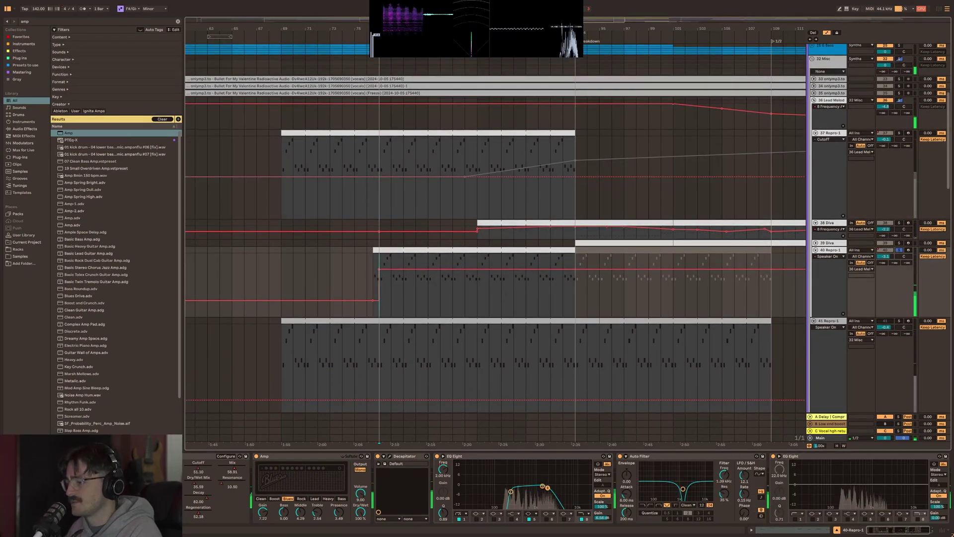
key("ctrl+alt+p")
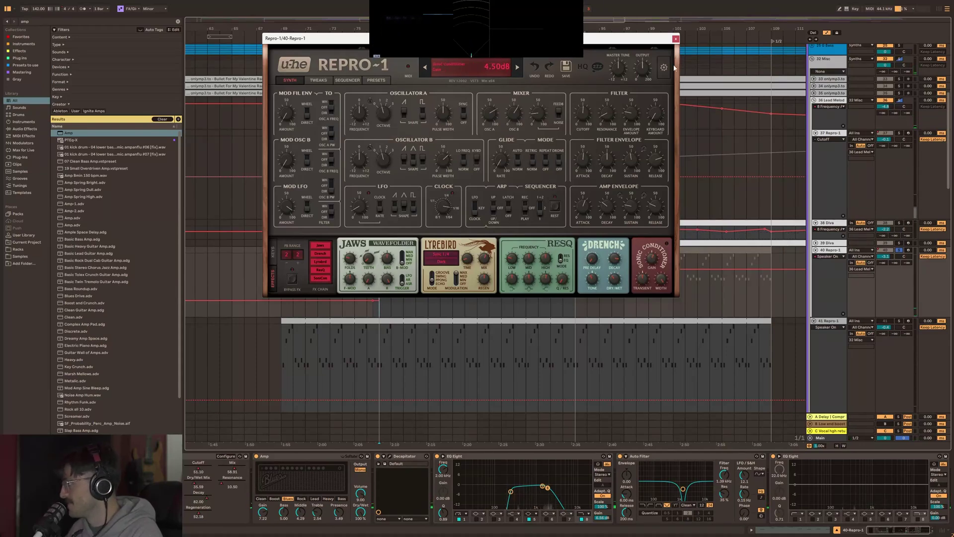
key("ctrl+alt+p")
left_click(664, 462)
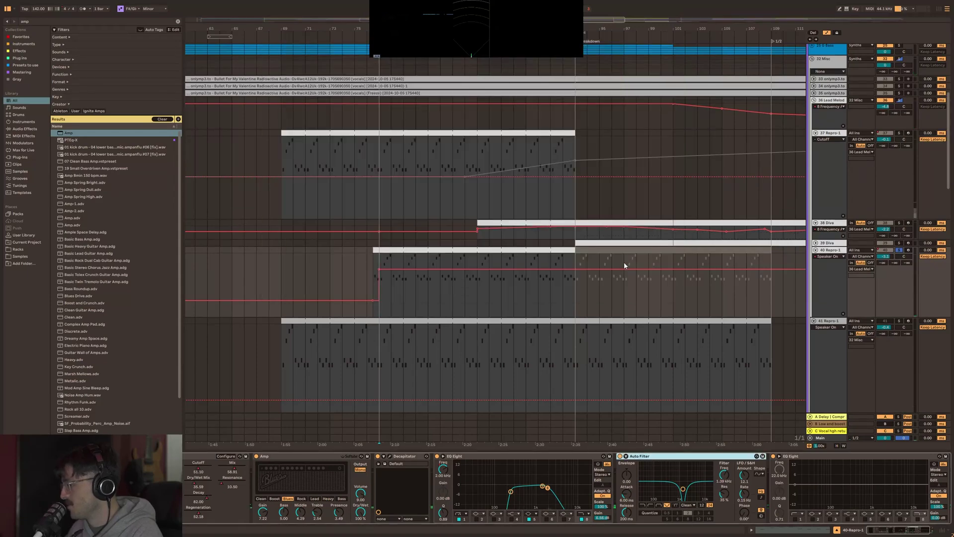
key("space")
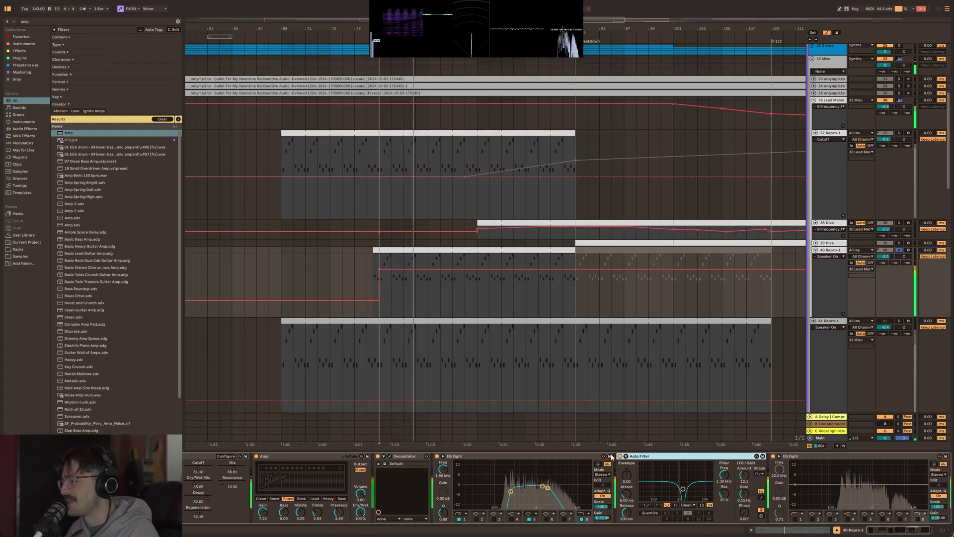
Compare the device chains of the two Repro-1 tracks during playback, and stop playback.
left_click(830, 165)
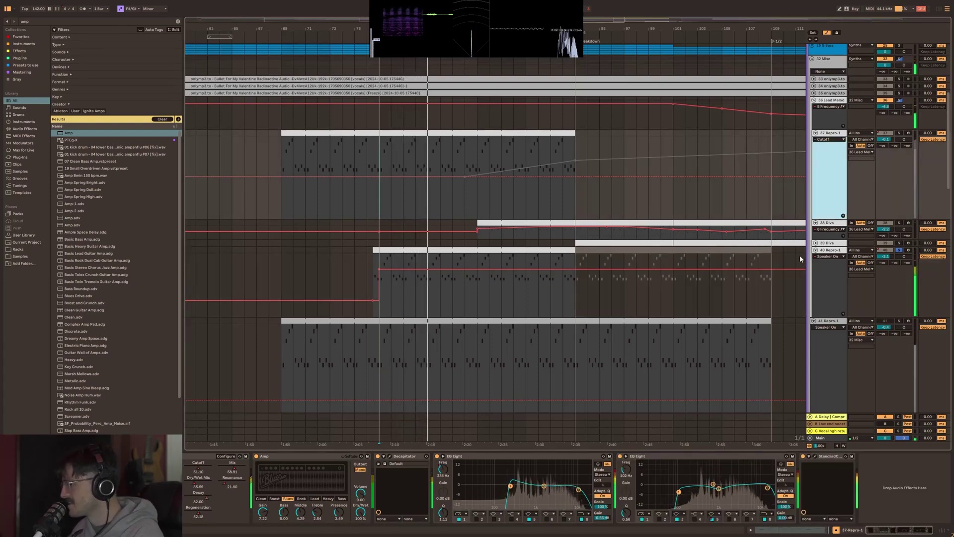
left_click(833, 288)
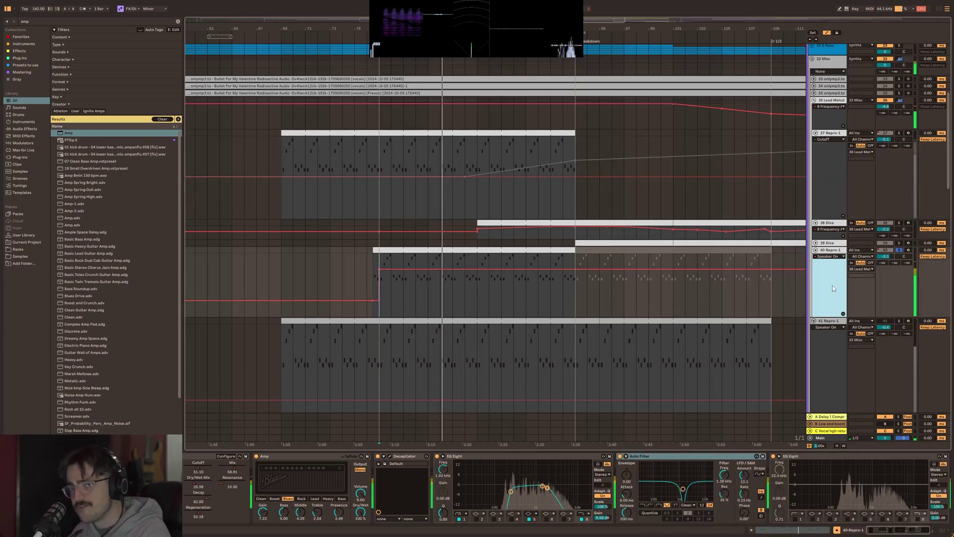
left_click(545, 217)
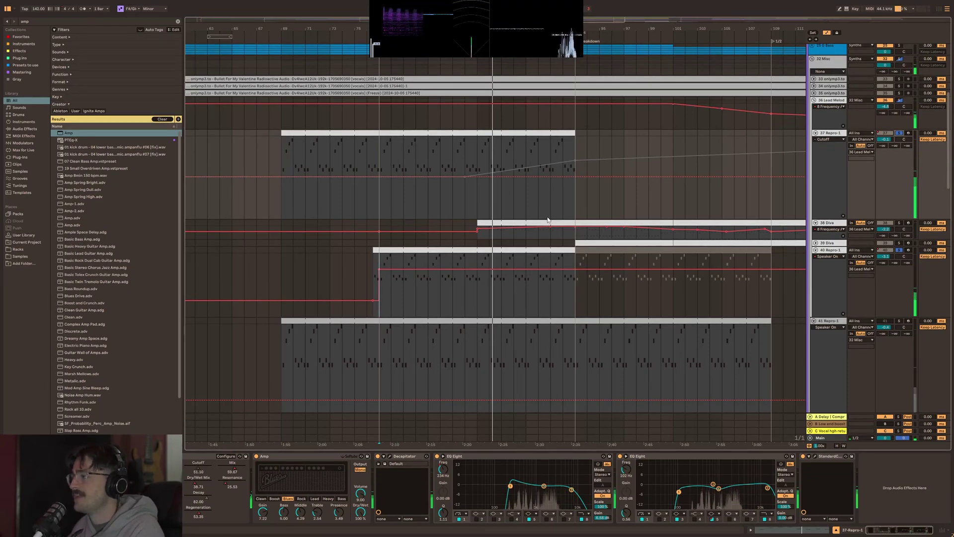
key("space")
Select bars 77 to 93 on each Repro-1 track in turn, and across both tracks together.
left_click_drag(376, 193, 580, 173)
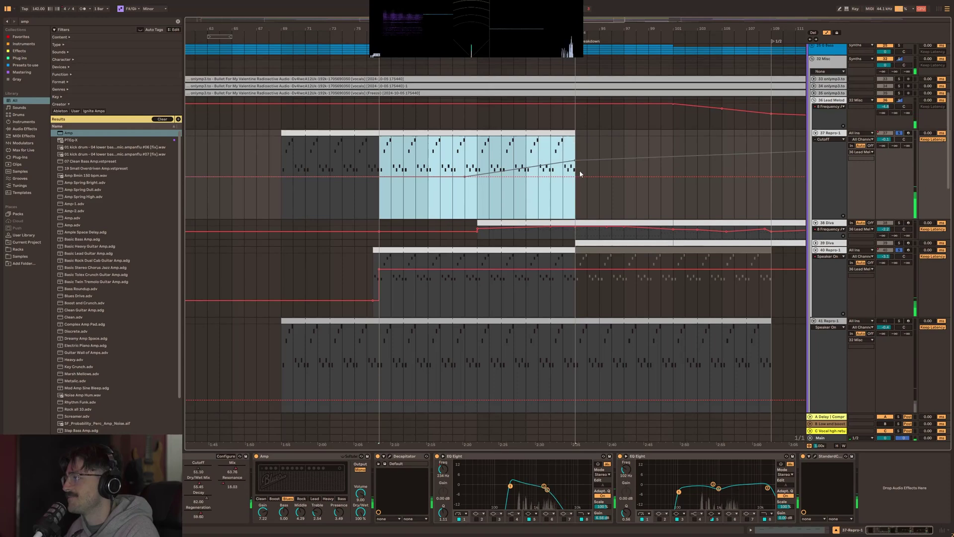
left_click_drag(380, 290, 572, 291)
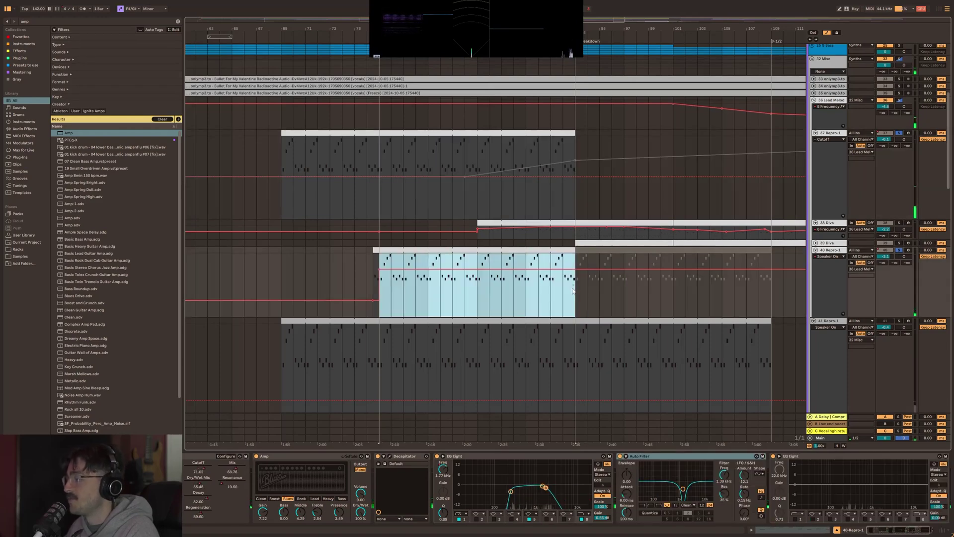
left_click_drag(380, 288, 572, 194)
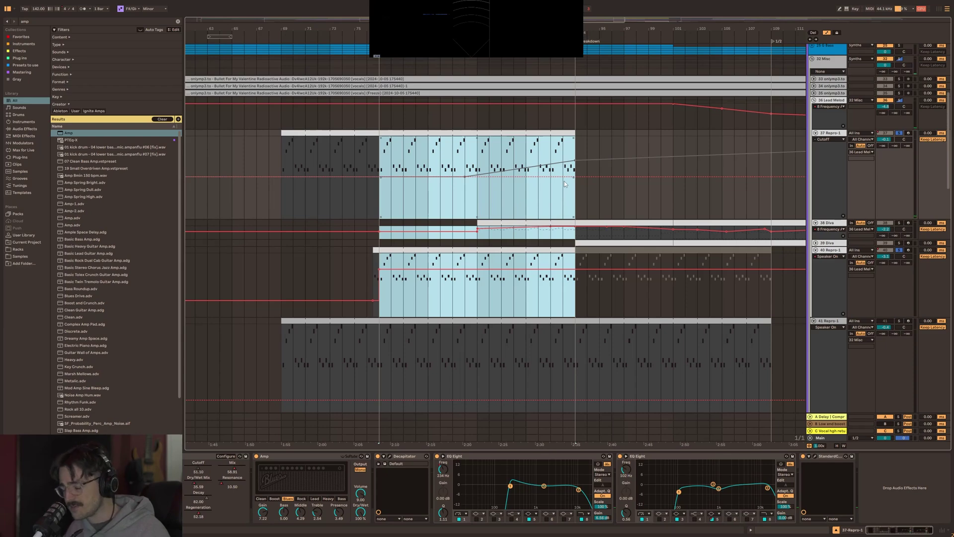
Enlarge the first Diva track, play it soloed from bar 85, and view its oscillator settings in the synth window before closing it.
left_click_drag(511, 230, 496, 237)
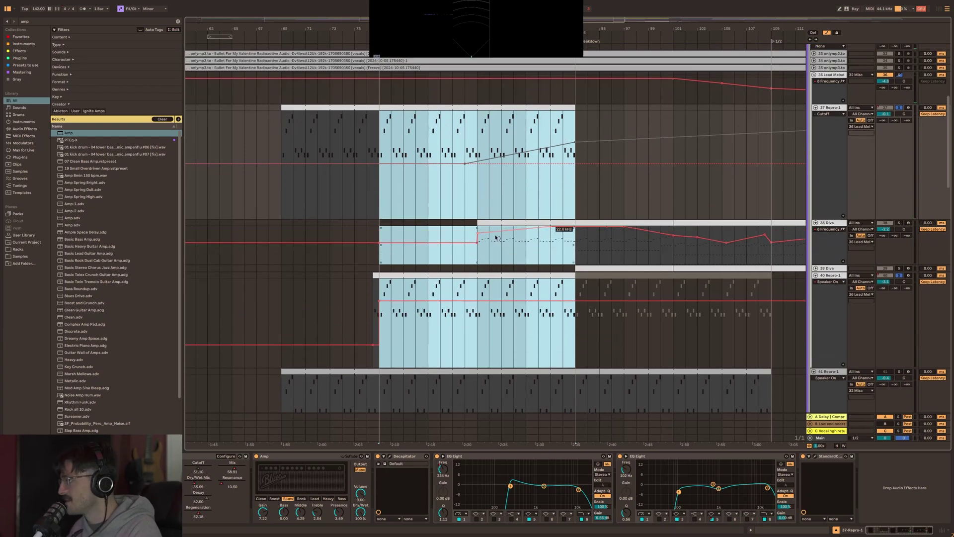
left_click(482, 260)
key("space")
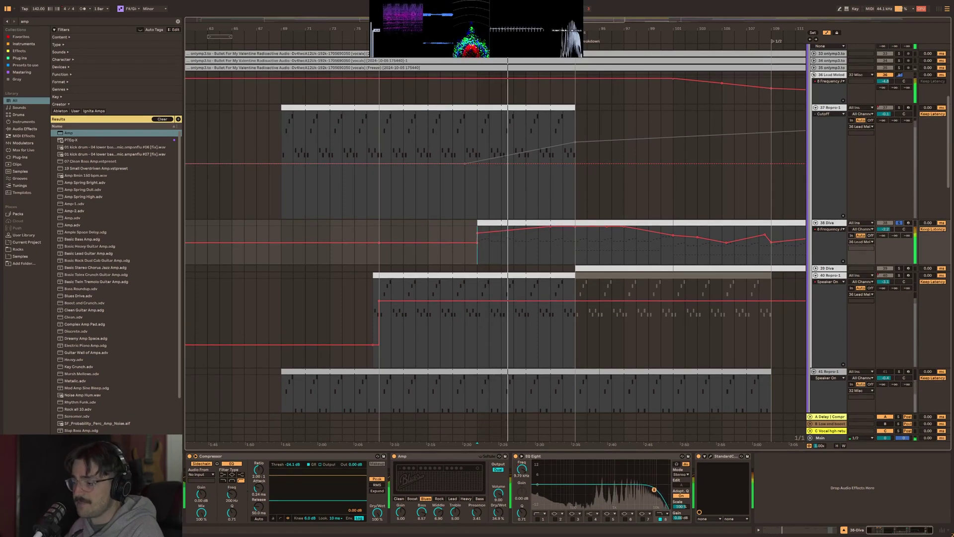
left_click(263, 489)
key("ctrl+alt+p")
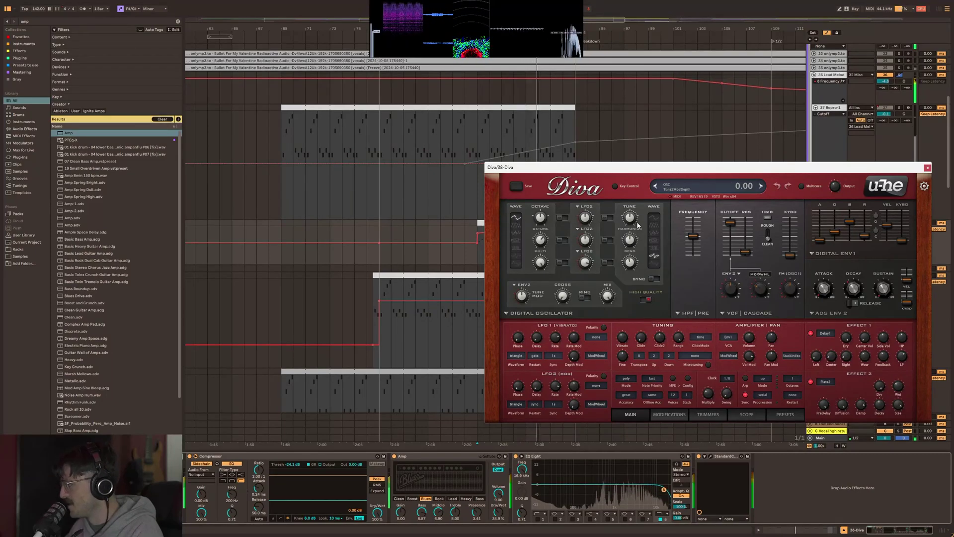
left_click(927, 168)
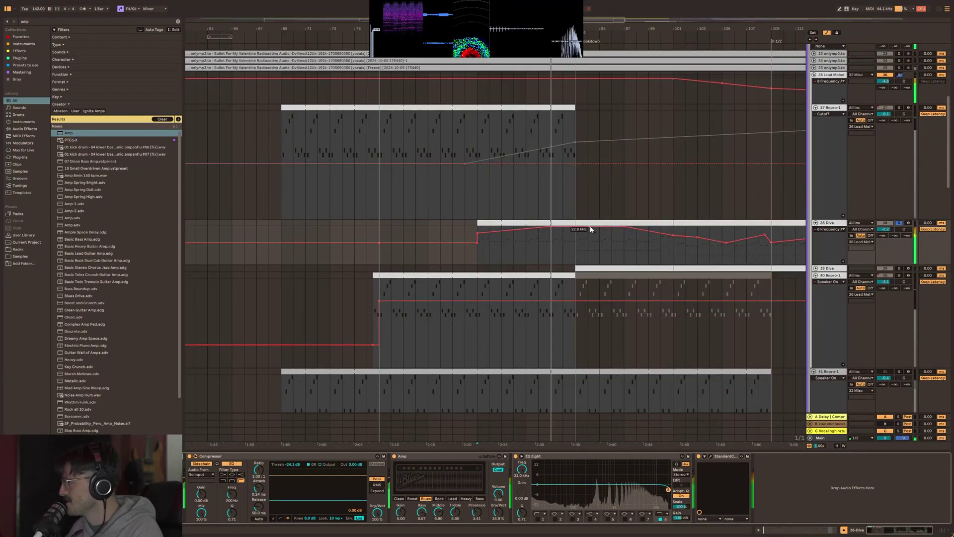
Solo the Lead Melody group and play its combined layers from bar 84 into the breakdown at bar 93.
left_click(573, 128)
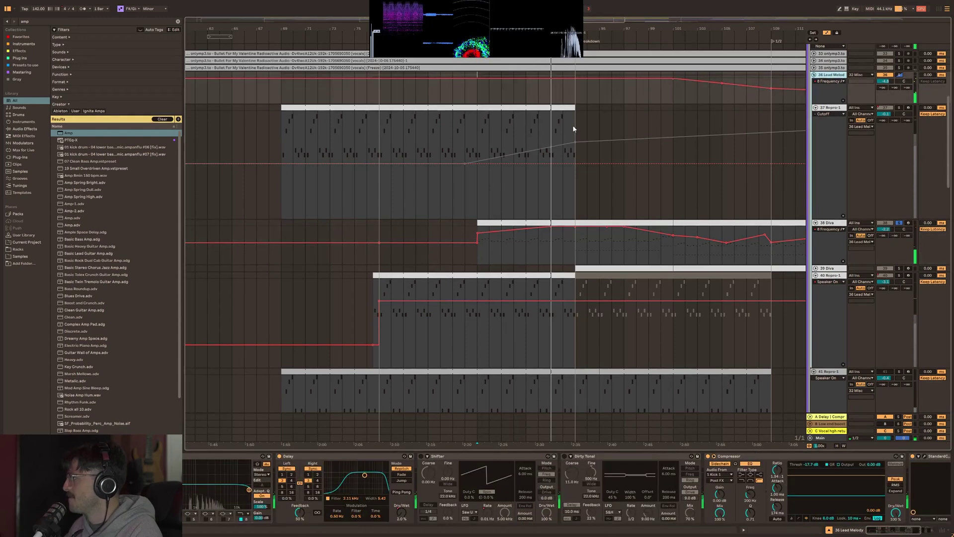
left_click(460, 118)
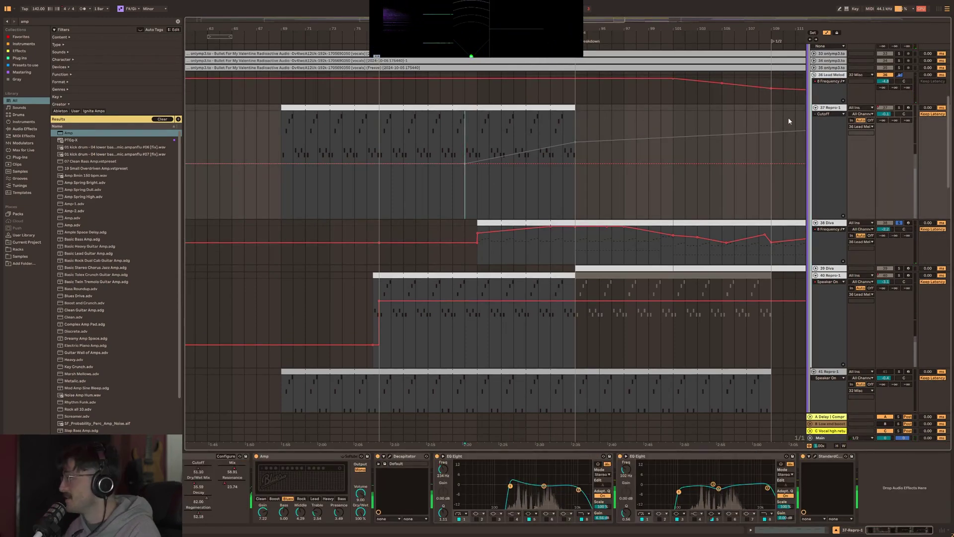
left_click(841, 75)
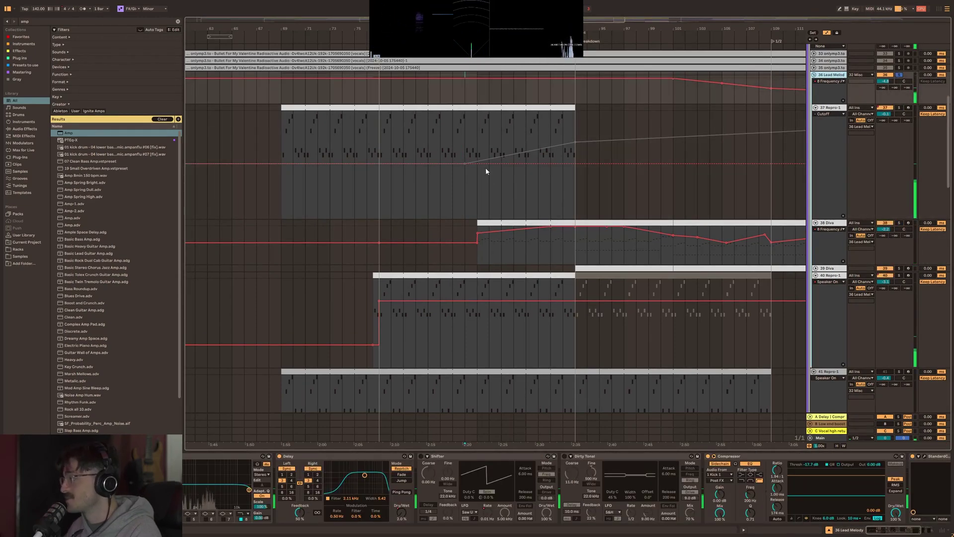
left_click(461, 129)
key("space")
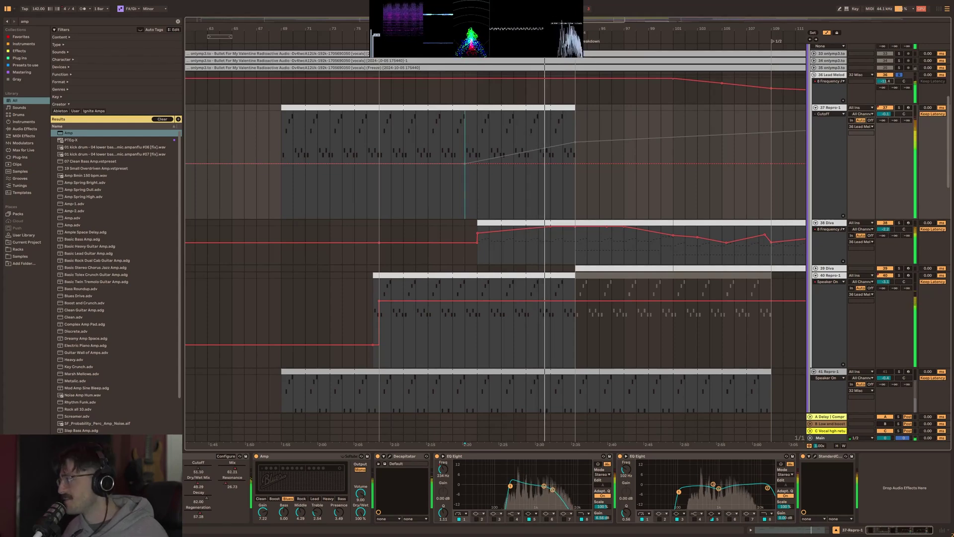
left_click(580, 198)
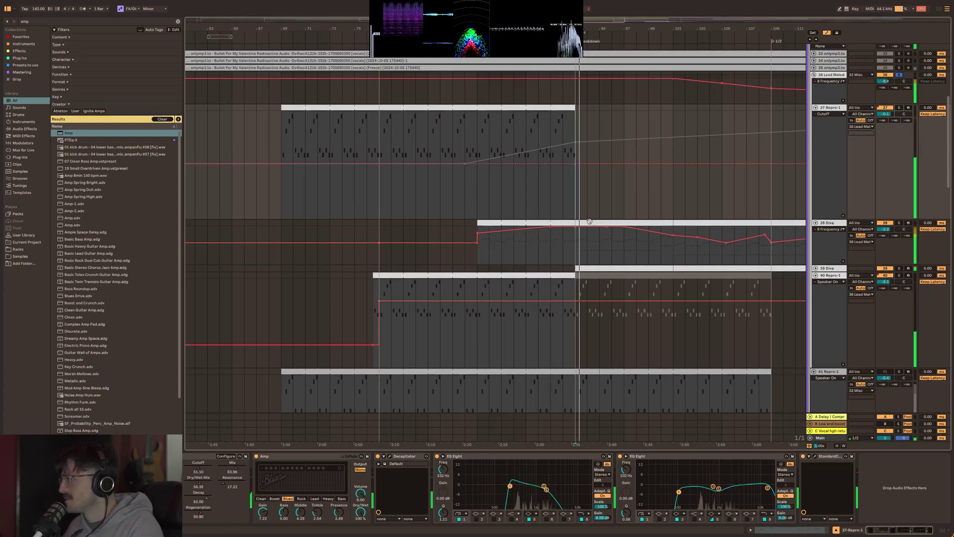
Select bars 93 to 101 on the first Diva track, highlight the repeated F#1 notes in the note editor, and close the editor.
left_click(567, 246)
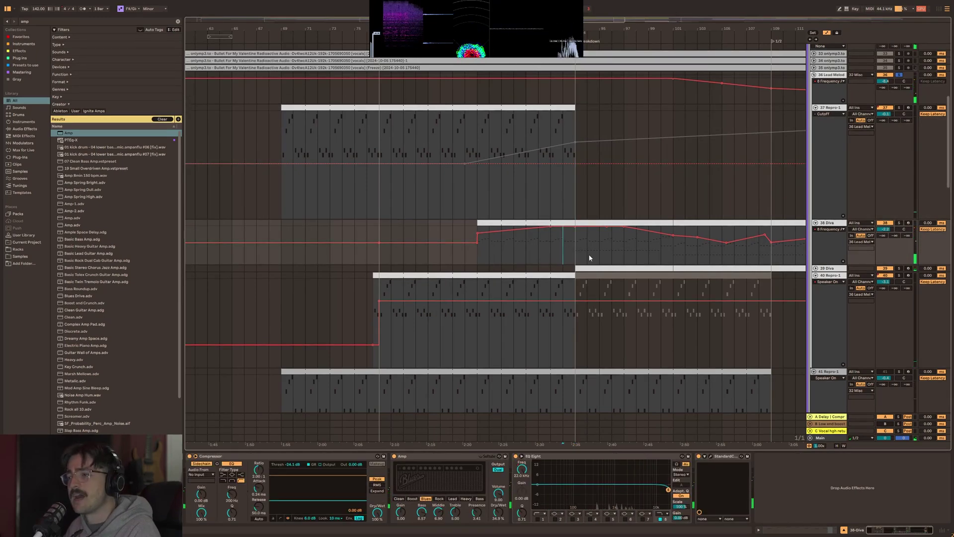
left_click_drag(578, 244, 674, 244)
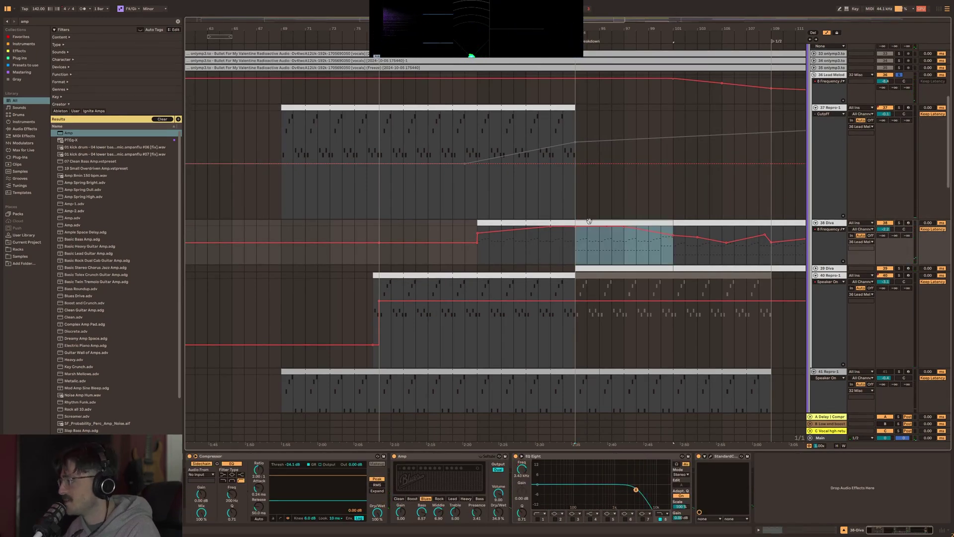
key("shift+Tab")
left_click(236, 413)
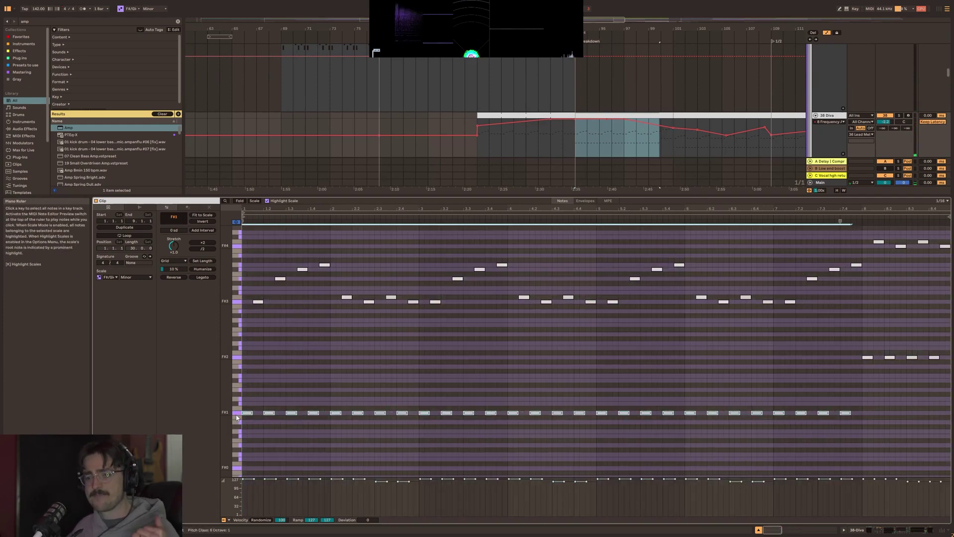
key("Caps_Lock")
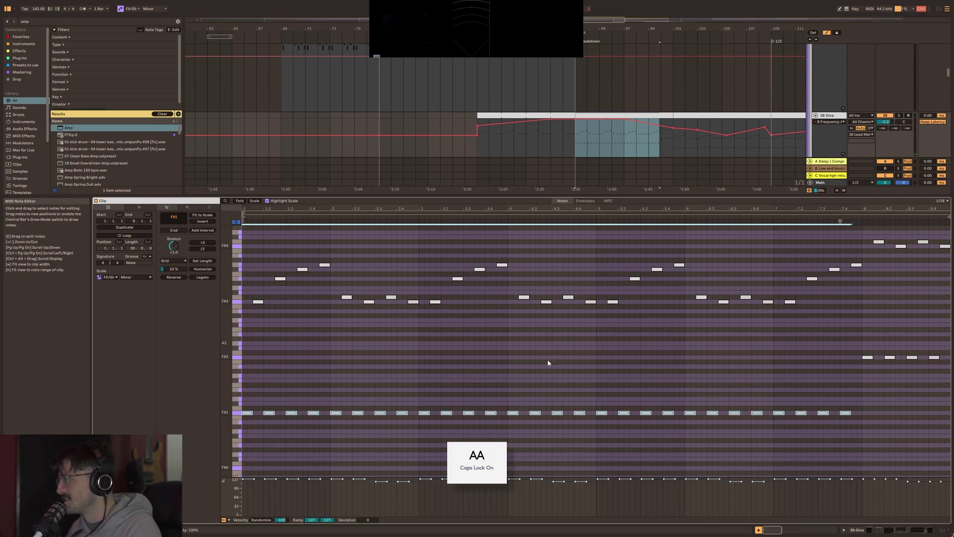
key("shift+Tab")
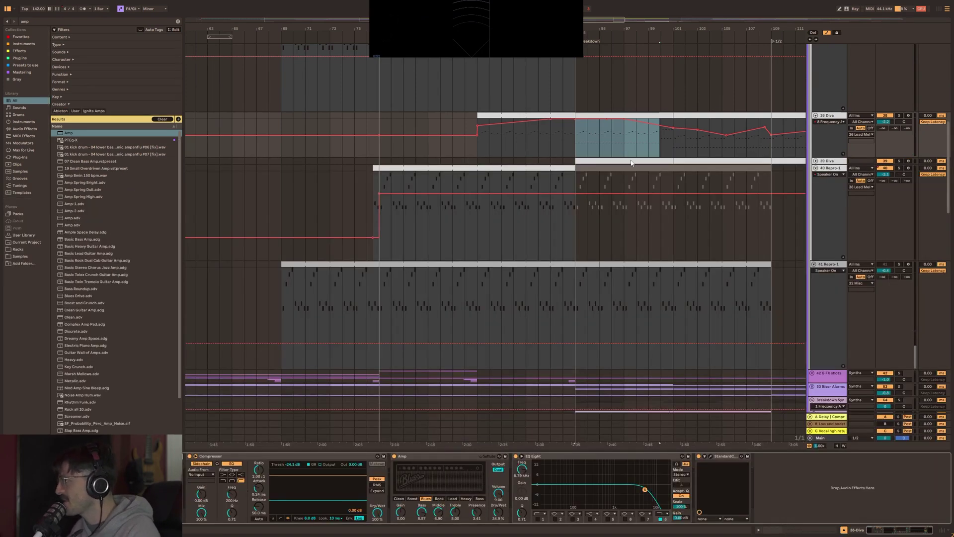
Unfold the second Diva track, play it soloed from bar 93, and view its LD Saphire preset in the synth window before closing it.
scroll(628, 162, "up", 1)
left_click(576, 197)
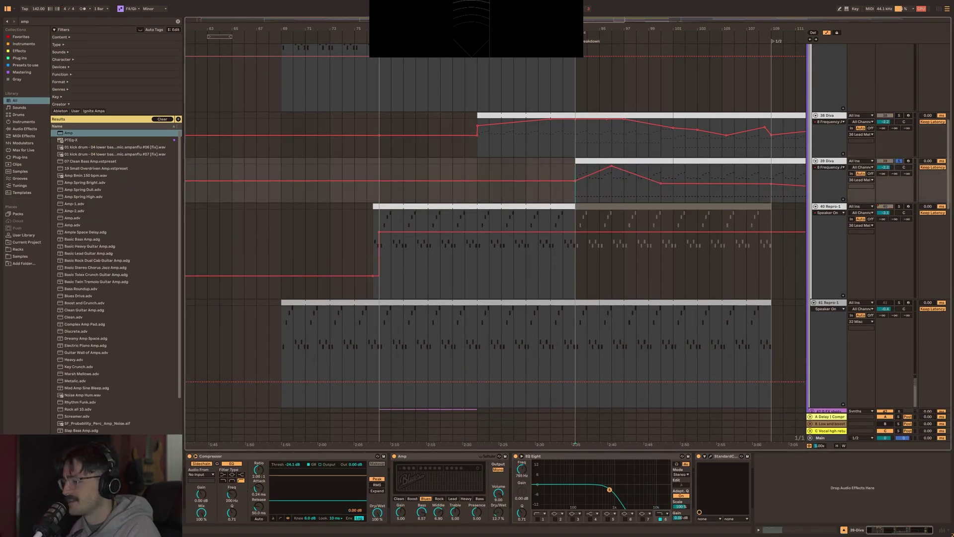
key("ctrl+alt+p")
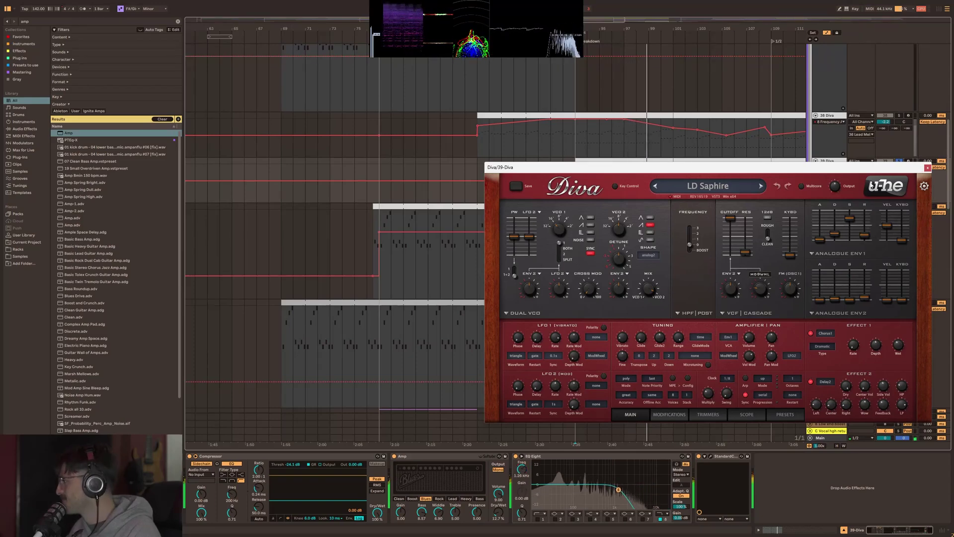
left_click(927, 167)
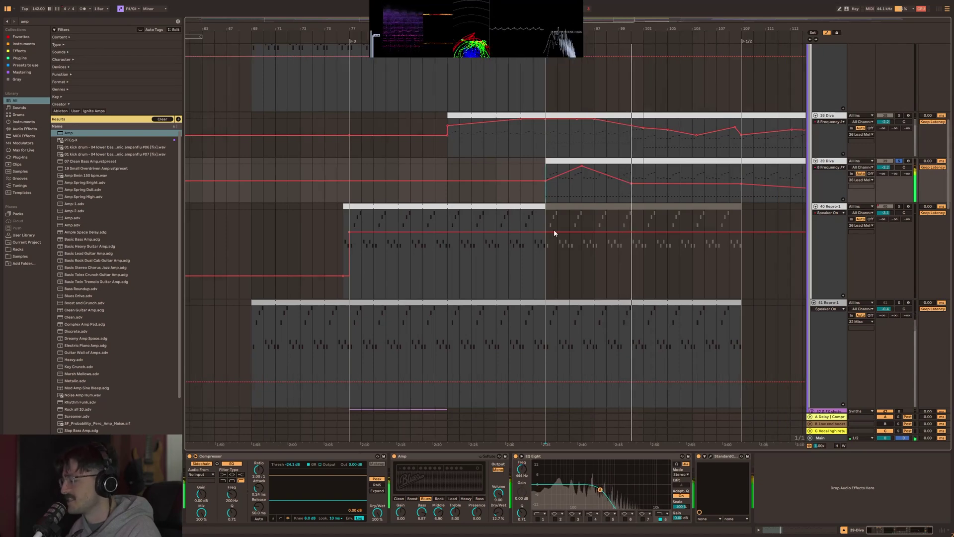
Select bars 93 to 101 on the second Diva track and return to the tracks at the start of the Lead Melody group.
scroll(573, 192, "up", 3)
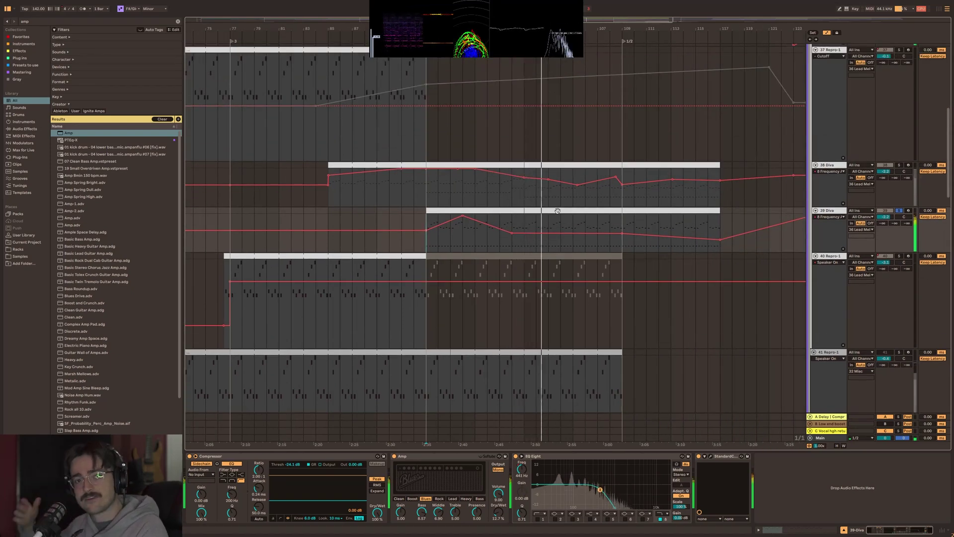
left_click_drag(426, 249, 523, 230)
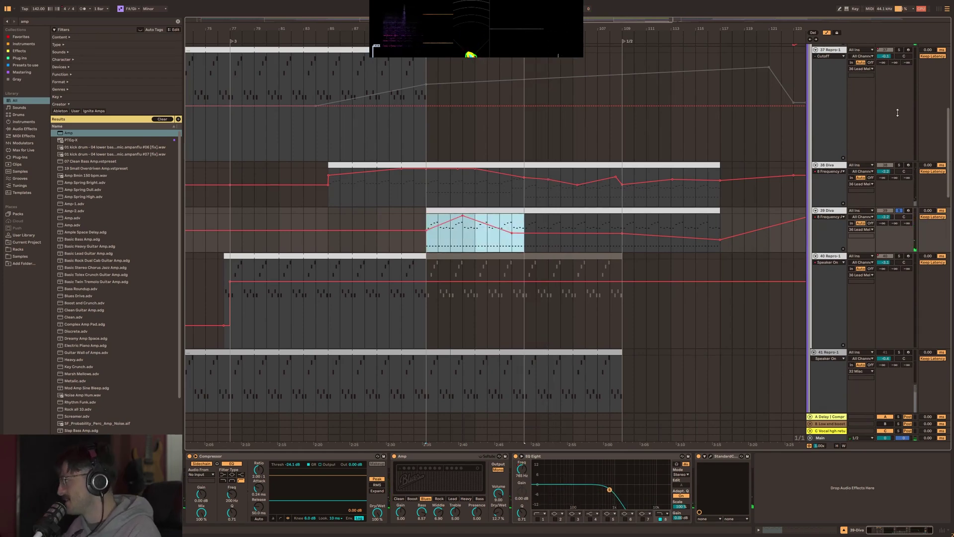
scroll(897, 113, "up", 2)
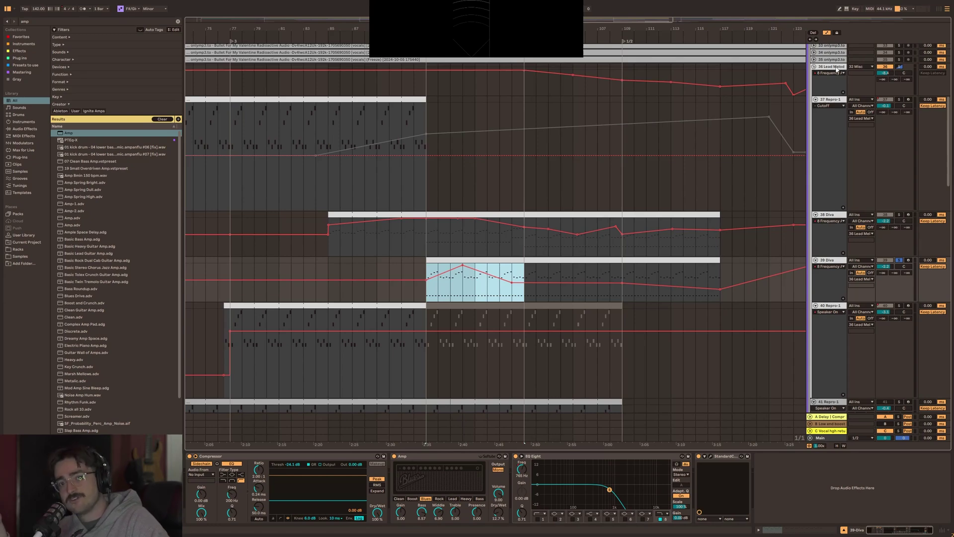
Solo both Diva tracks together with the first Repro-1 track and play them from bar 92.
left_click(426, 285)
left_click(431, 248)
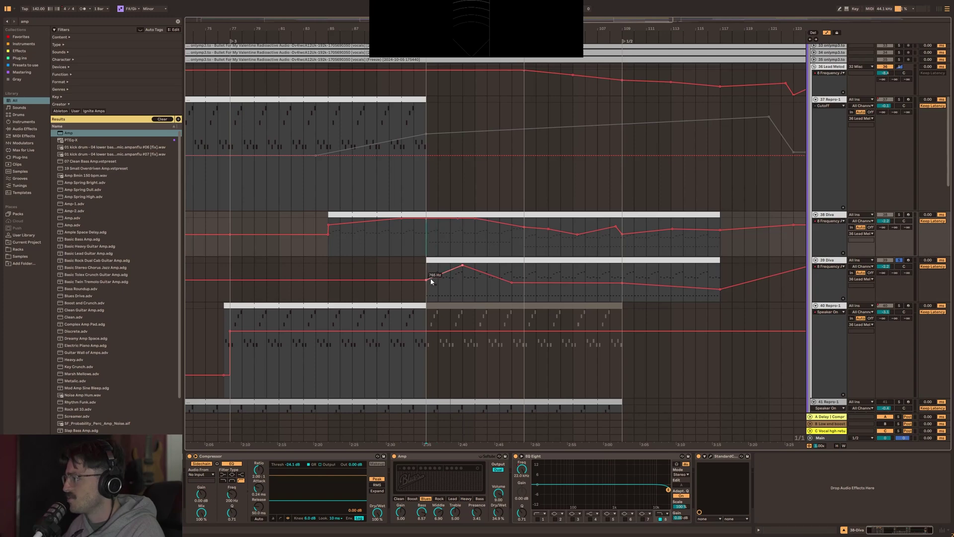
left_click(429, 293)
left_click(900, 216)
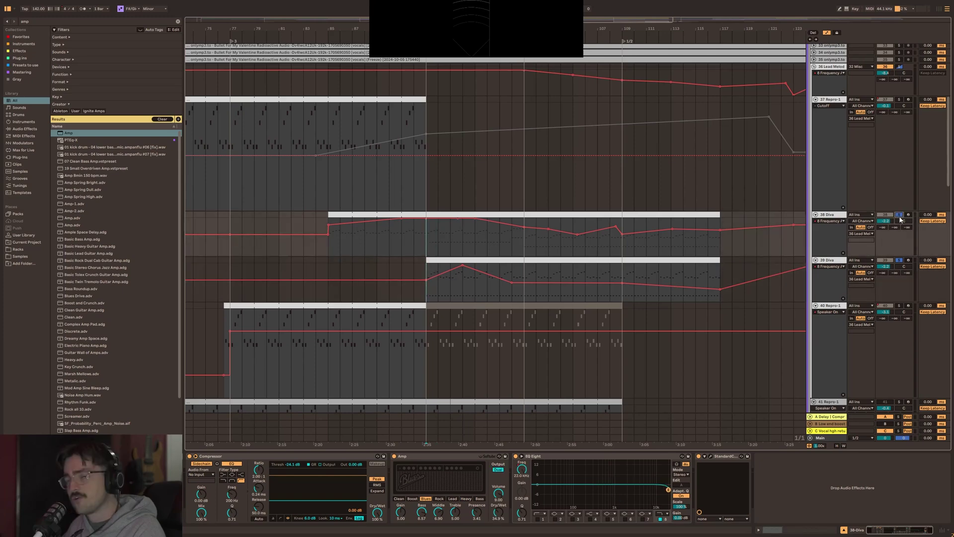
left_click(900, 99)
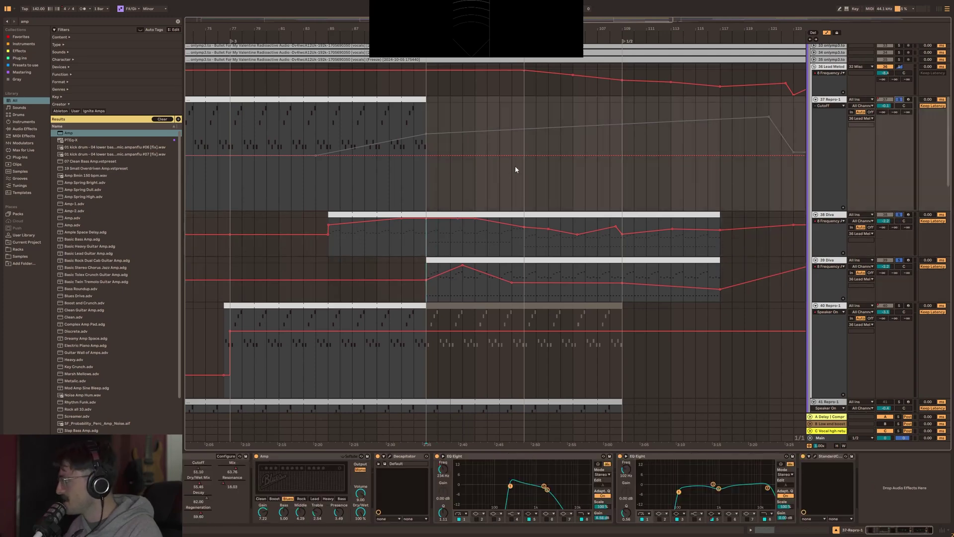
left_click(415, 184)
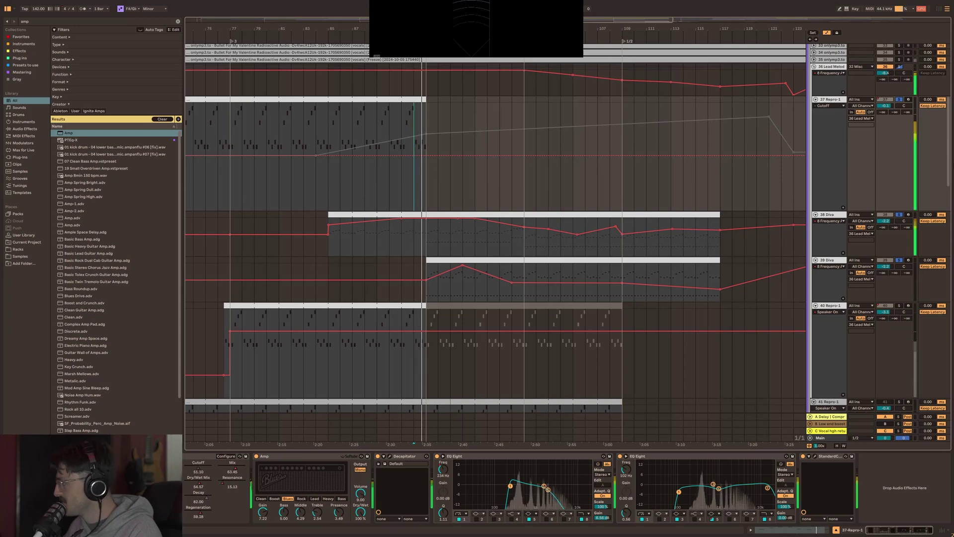
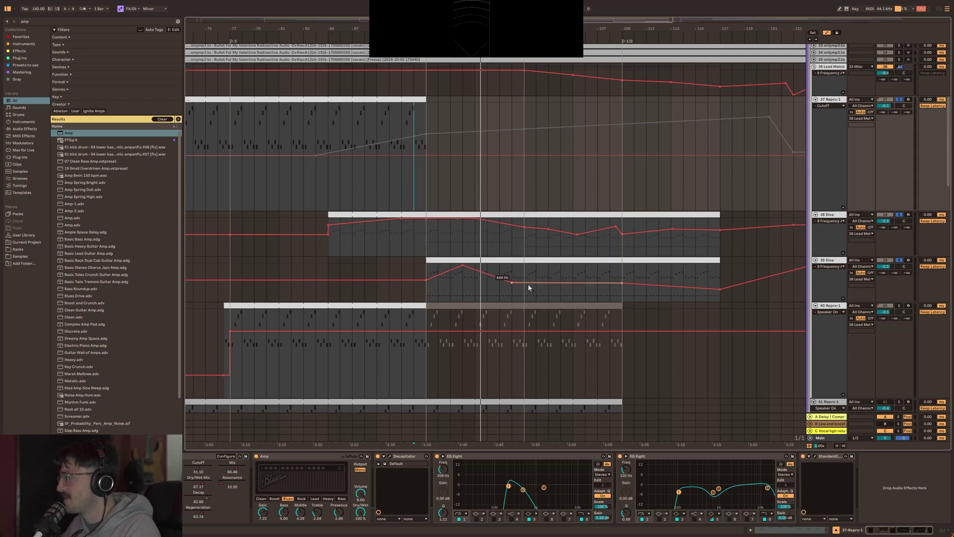
Select bars 93 to 109 on the Repro-1 track outside the Lead Melody group, play it soloed, and unsolo it.
scroll(527, 279, "down", 4)
left_click(427, 341)
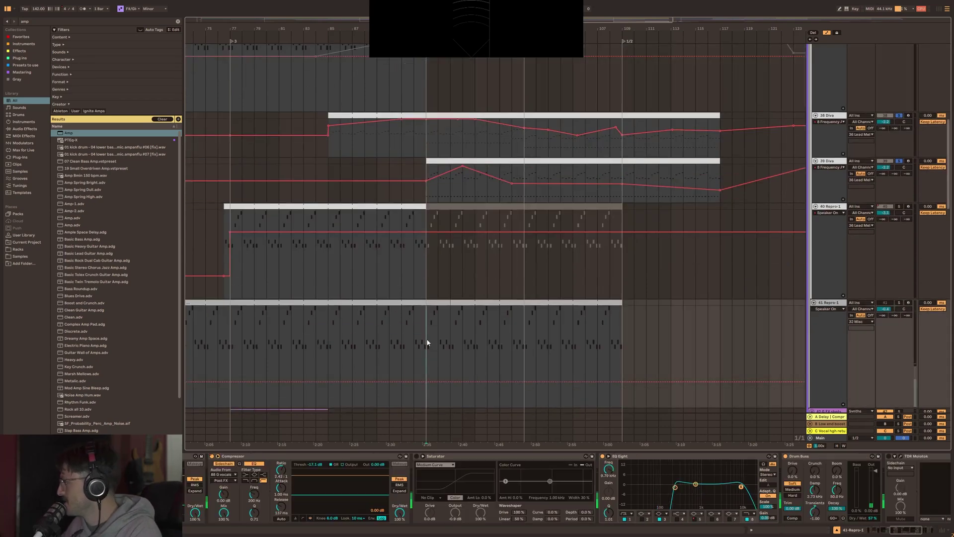
scroll(449, 329, "down", 4)
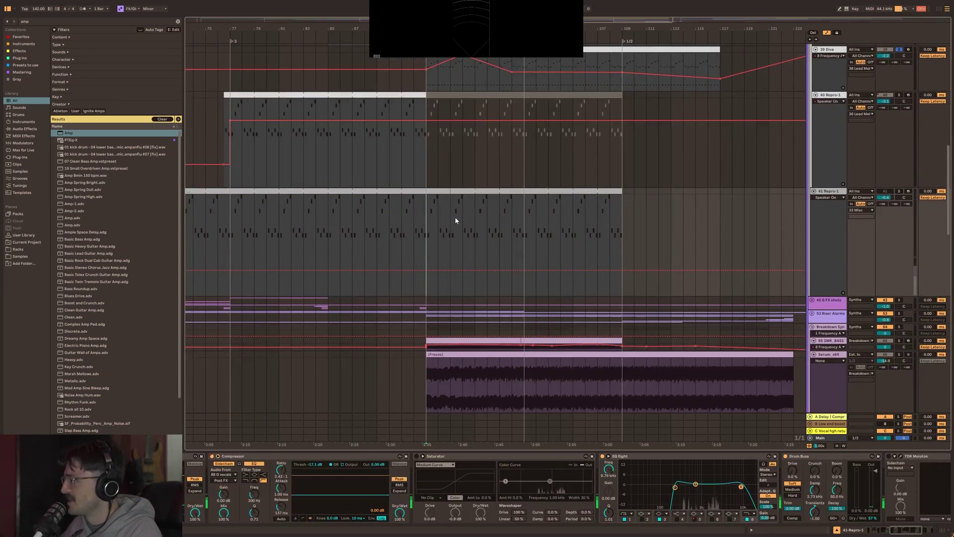
left_click_drag(427, 220, 622, 218)
key("s")
key("space")
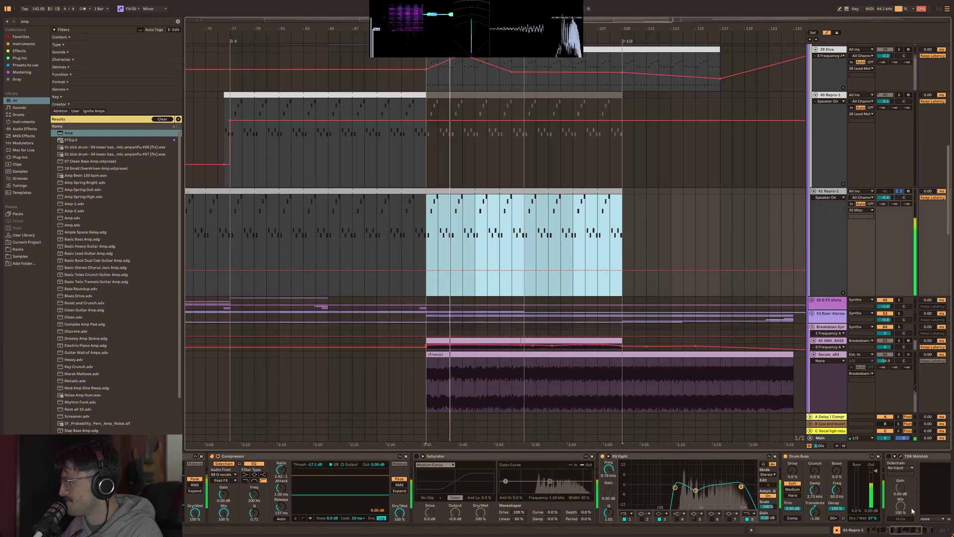
key("s")
Solo the Misc group and play its combined layers from bar 93.
scroll(795, 197, "up", 10)
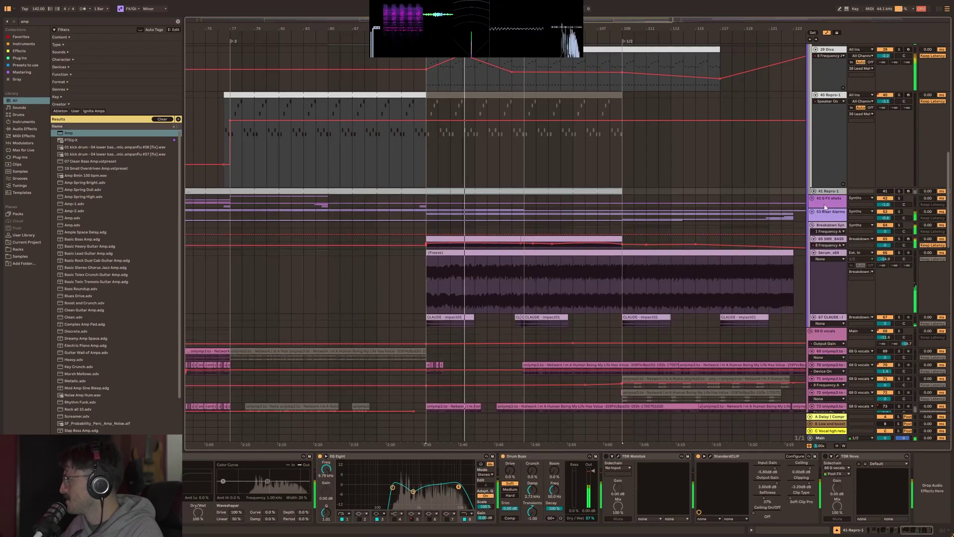
left_click(841, 109)
key("space")
key("space")
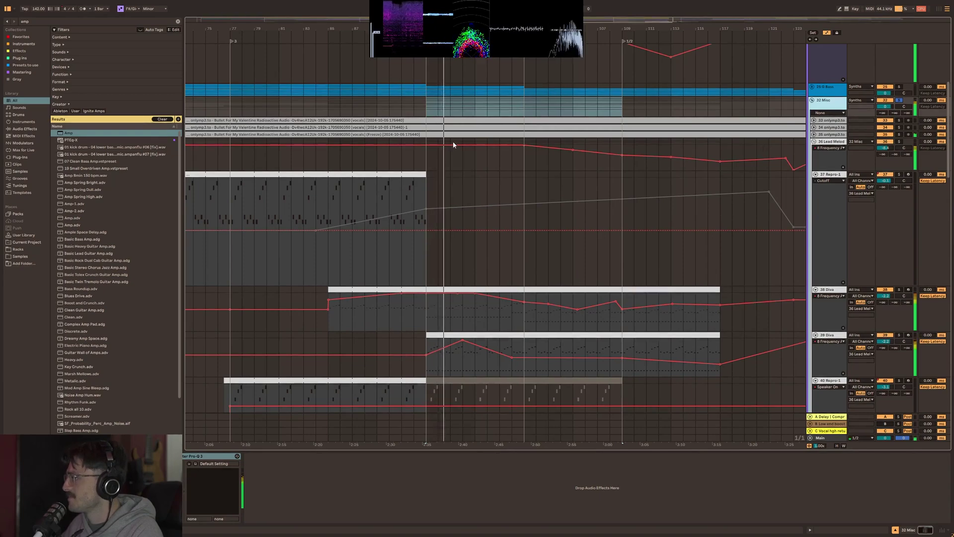
scroll(461, 137, "up", 5)
scroll(516, 155, "down", 4)
key("space")
scroll(464, 227, "down", 1)
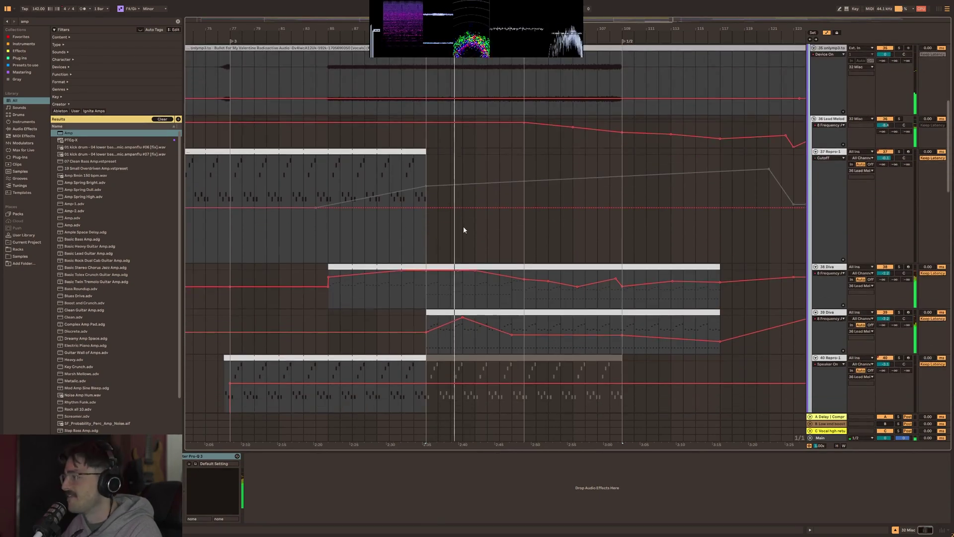
Select the Lead Melody group and review its effect chain, including Shifter, Dirty Tonal, Compressor, and the StandardCLIP plug-in.
left_click(831, 119)
left_click(225, 456)
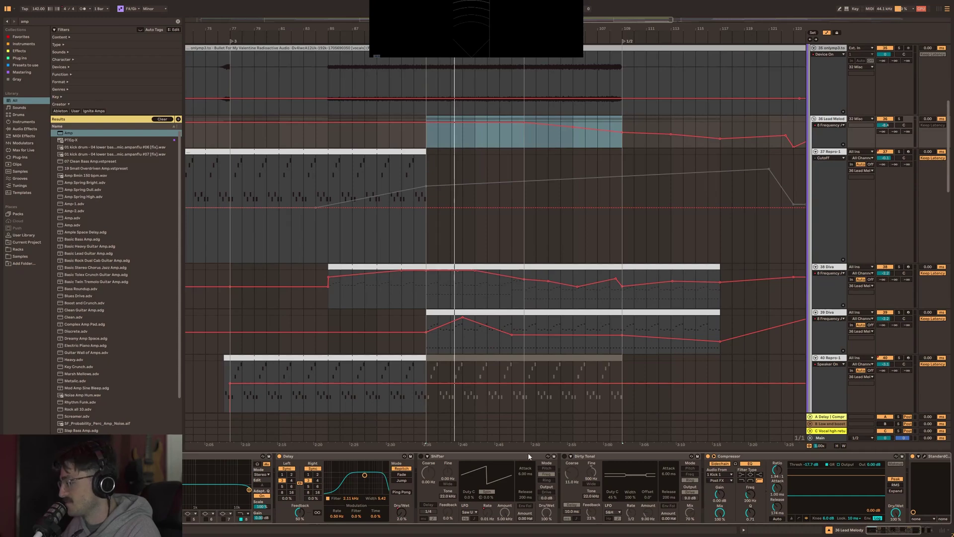
left_click(476, 464)
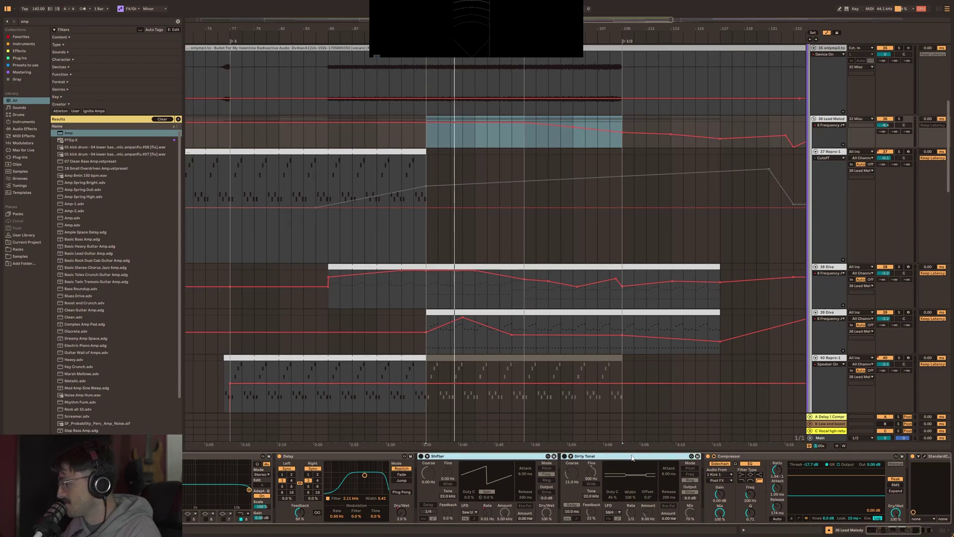
scroll(631, 457, "right", 8)
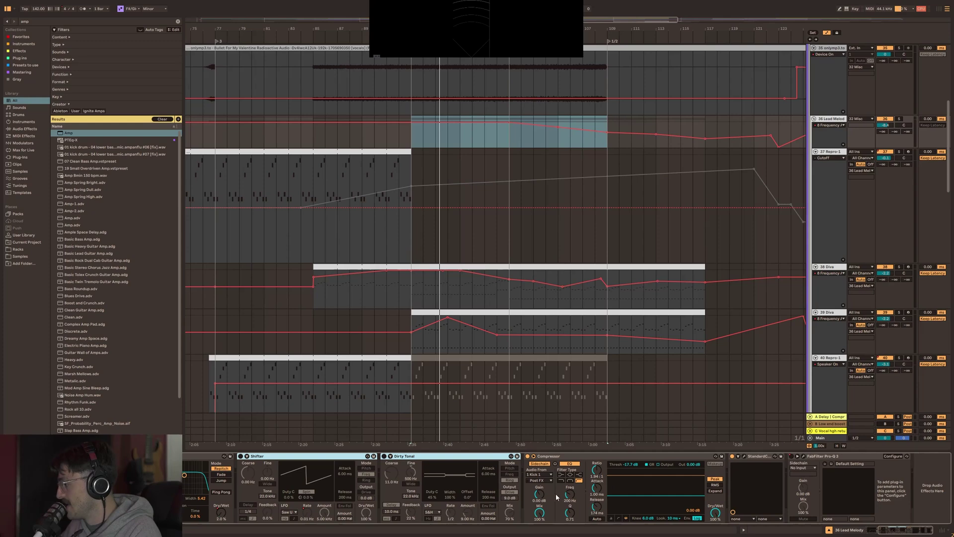
left_click(756, 456)
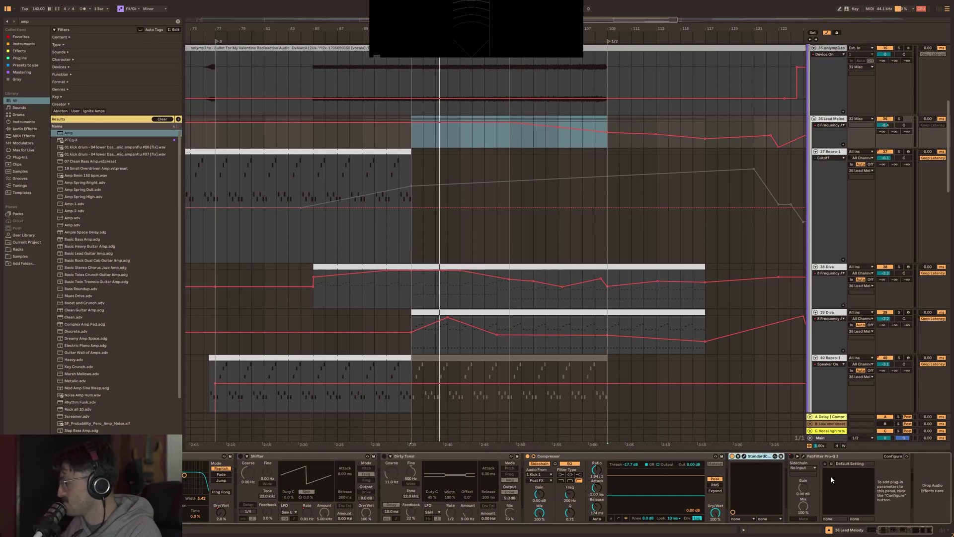
Unfold the FX shots group and look over its clips from the breakdown back to before the first drop.
scroll(837, 210, "down", 10)
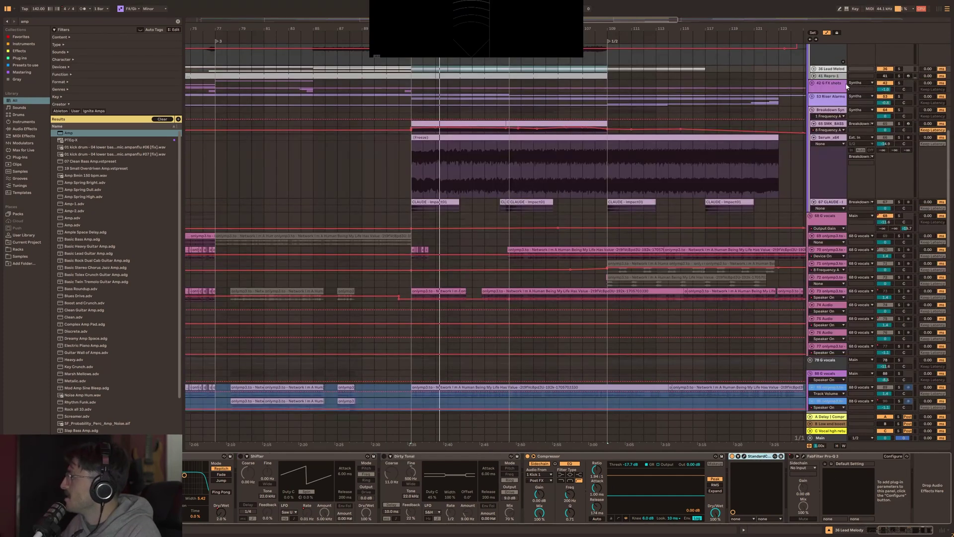
left_click(813, 83)
scroll(450, 327, "down", 4)
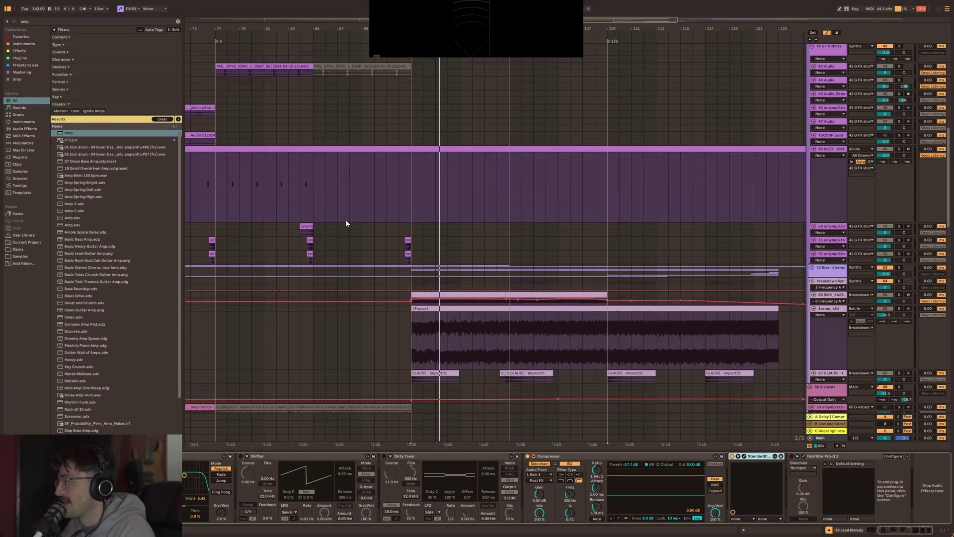
left_click(412, 242)
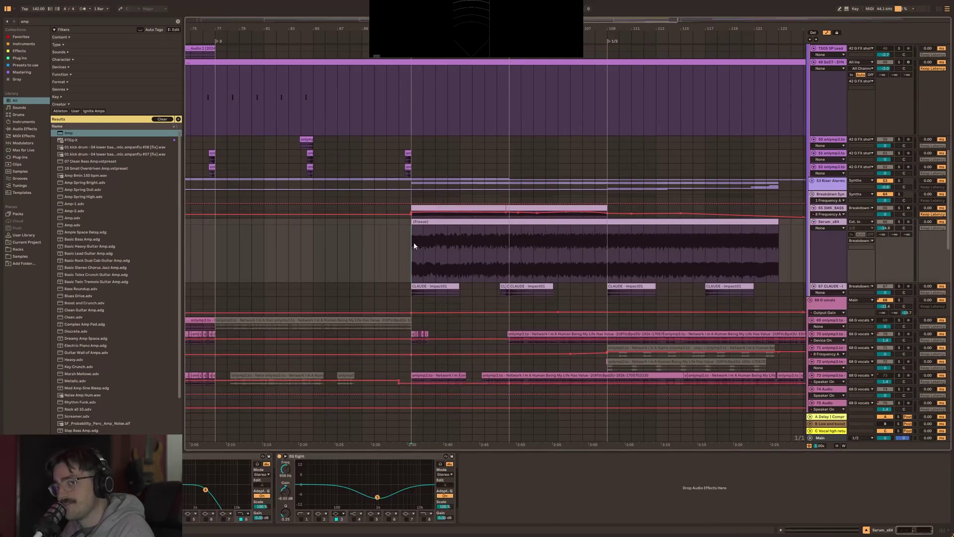
scroll(397, 223, "up", 4)
scroll(398, 223, "left", 10)
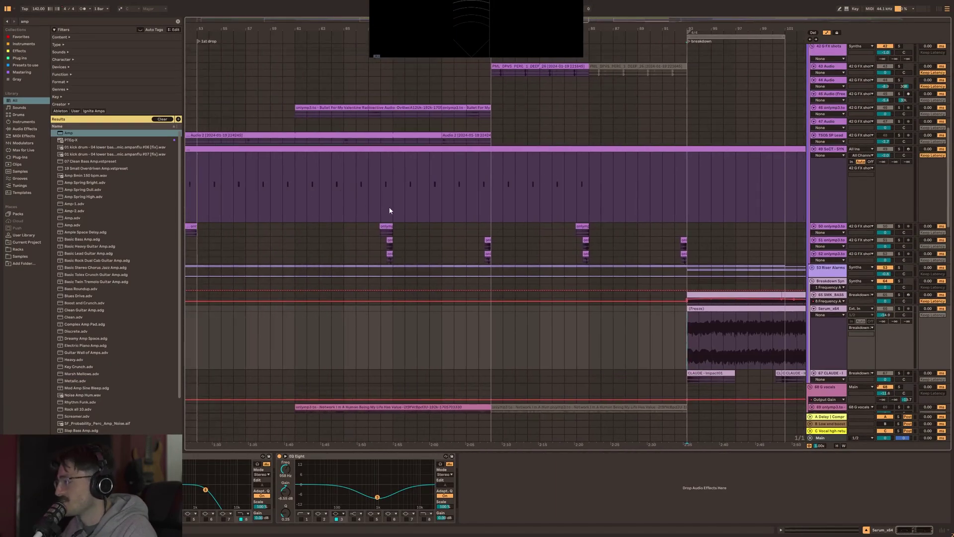
scroll(389, 210, "left", 4)
scroll(383, 198, "up", 5)
scroll(378, 200, "left", 8)
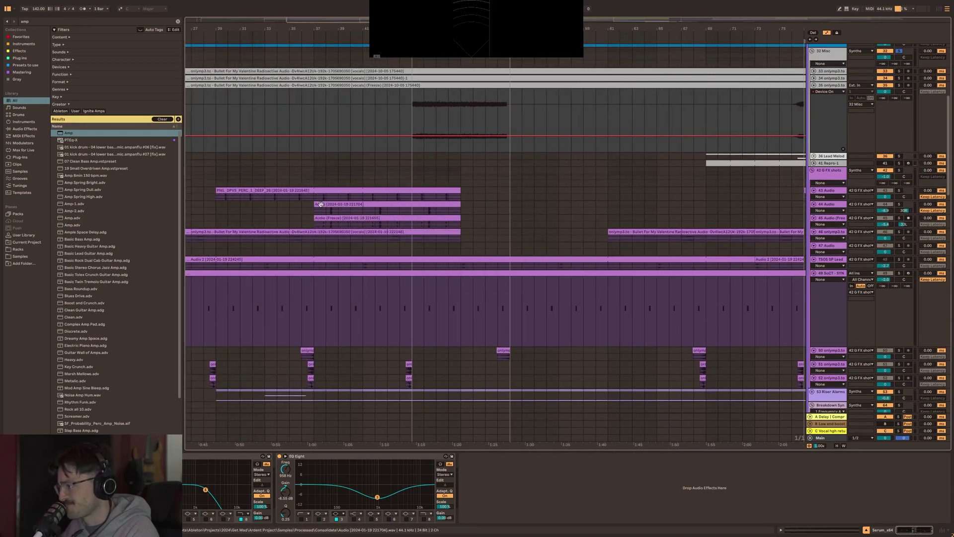
Enlarge the first audio track in the FX shots group, play it soloed, and highlight the percussion hit at 37.4.
scroll(375, 205, "up", 6)
scroll(403, 217, "up", 4)
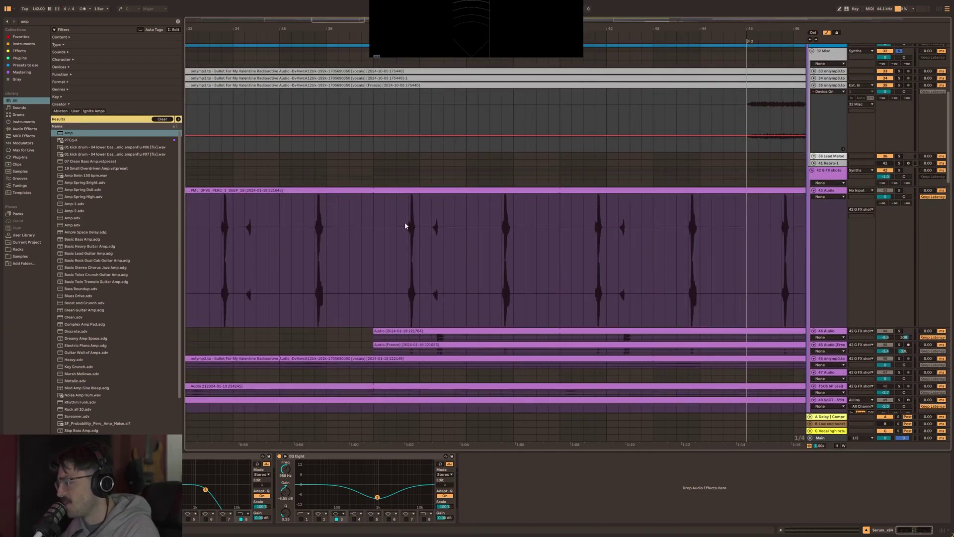
left_click(409, 225)
key("space")
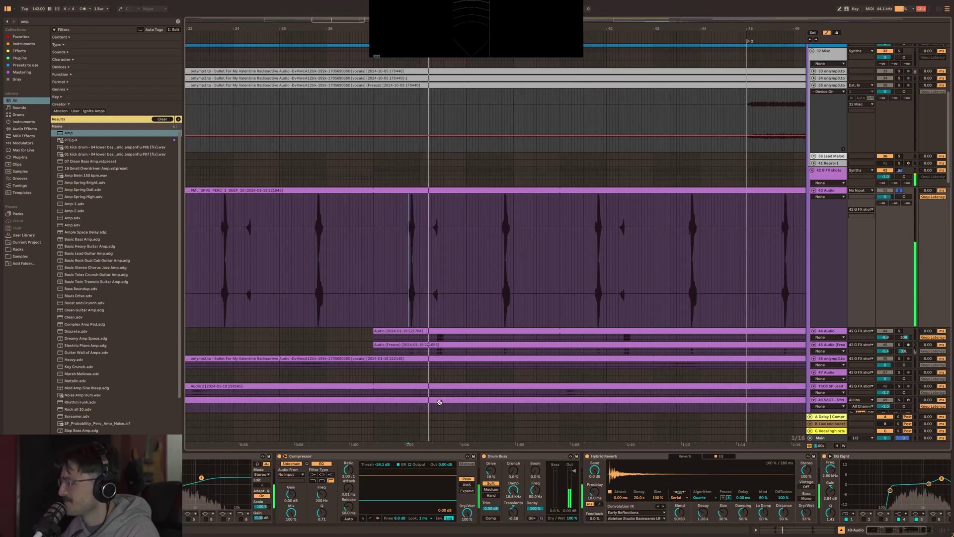
scroll(423, 228, "up", 6)
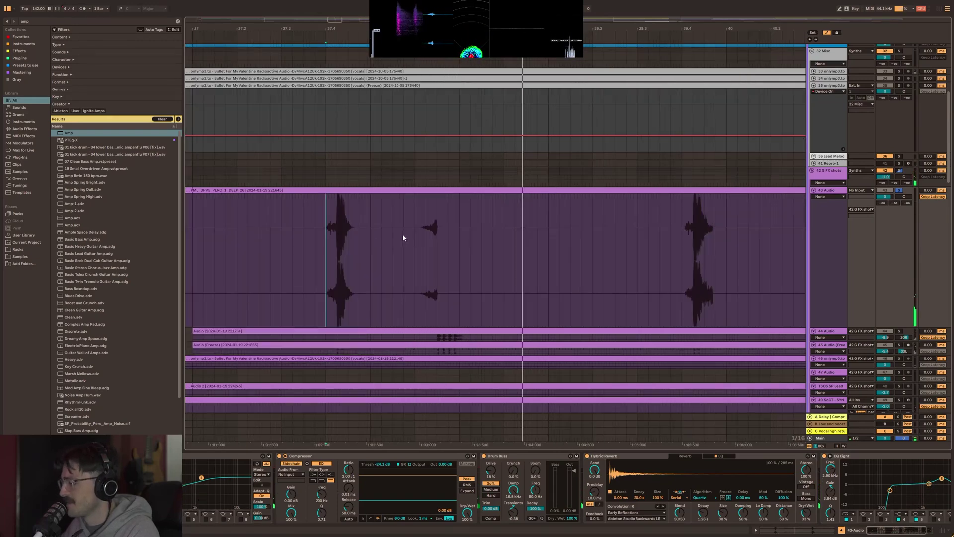
scroll(336, 239, "up", 6)
left_click_drag(305, 246, 425, 224)
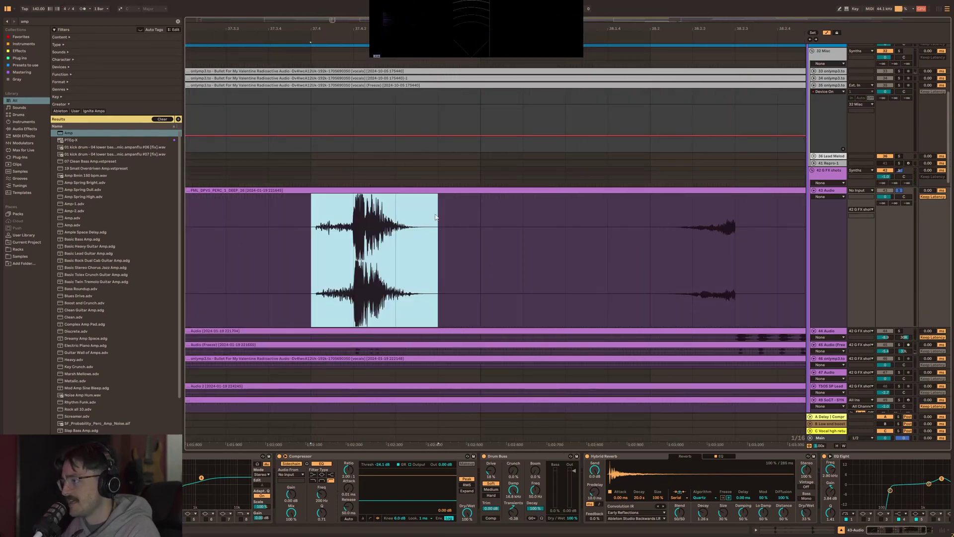
Copy the name of the percussion clip at bar 29 and search the browser for PML_DPVS_PERC_1_DEEP_26 without the date suffix.
left_click(216, 192)
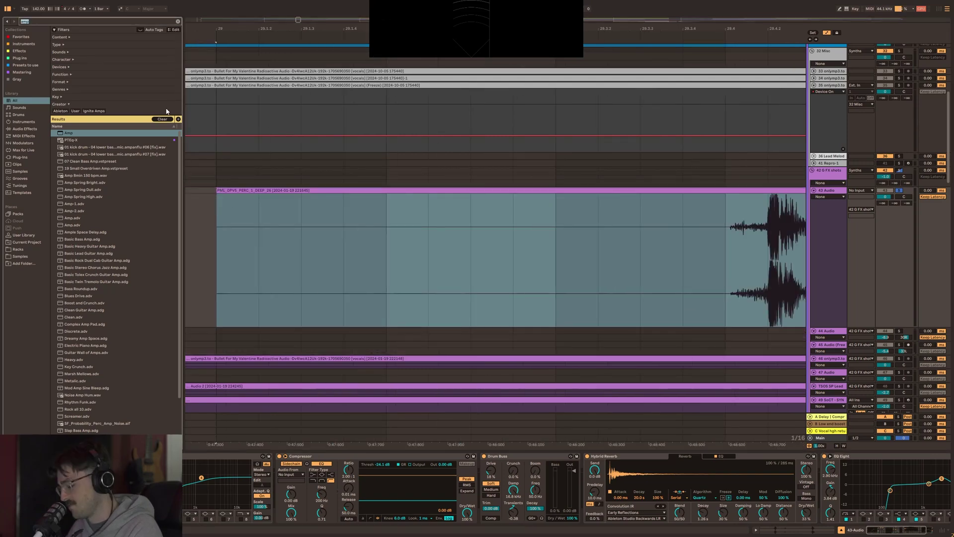
key("ctrl+alt+r")
key("BackSpace")
key("BackSpace")
key("BackSpace")
key("BackSpace")
key("BackSpace")
key("BackSpace")
key("BackSpace")
key("BackSpace")
key("BackSpace")
key("BackSpace")
key("BackSpace")
key("BackSpace")
key("BackSpace")
key("BackSpace")
key("BackSpace")
key("BackSpace")
key("BackSpace")
key("BackSpace")
key("BackSpace")
key("BackSpace")
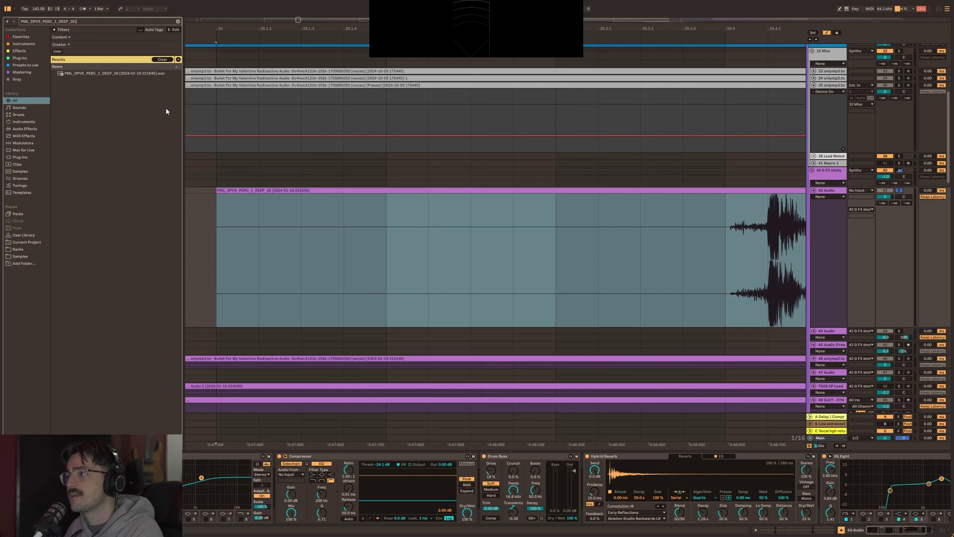
Preview the dated recording and the original PML_DPVS_PERC_1_DEEP_26.wav in the search results.
key("Down")
key("Down")
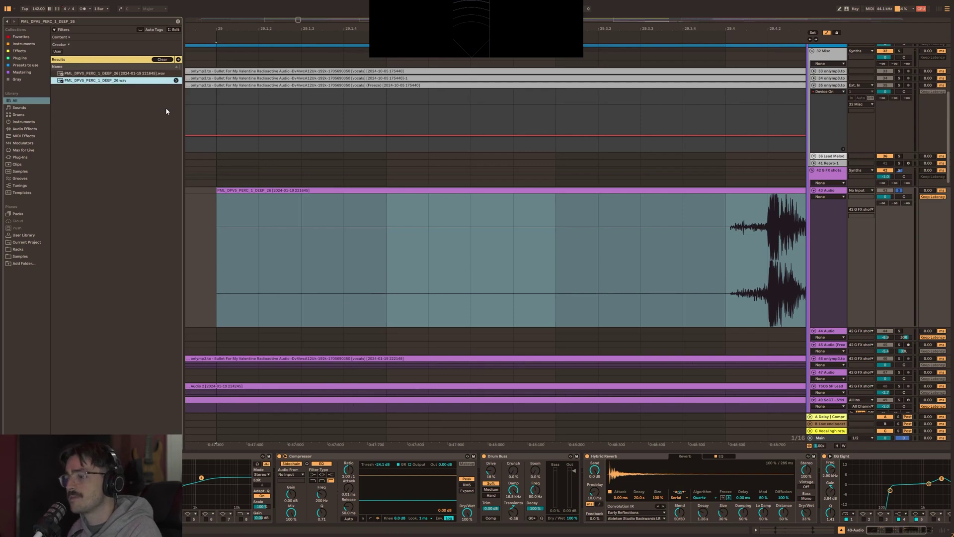
key("Up")
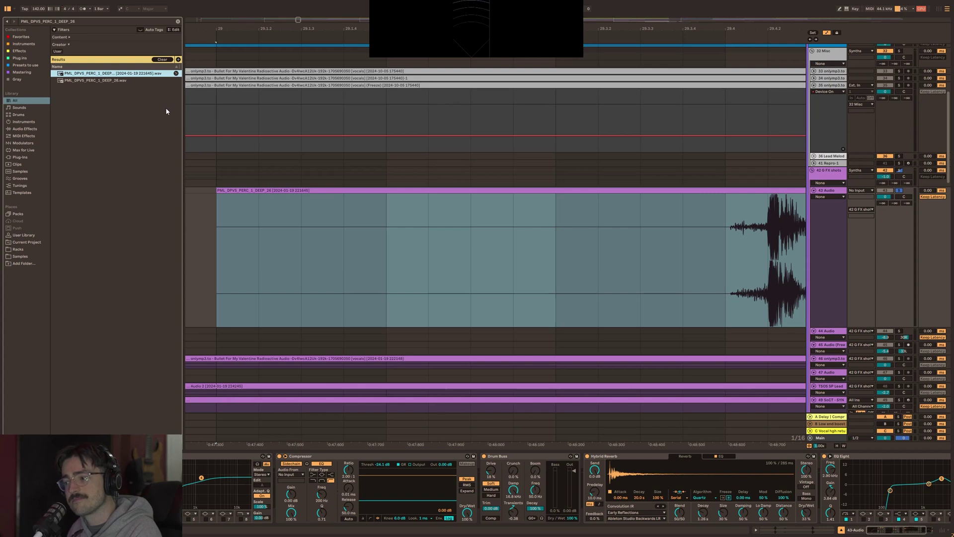
key("Down")
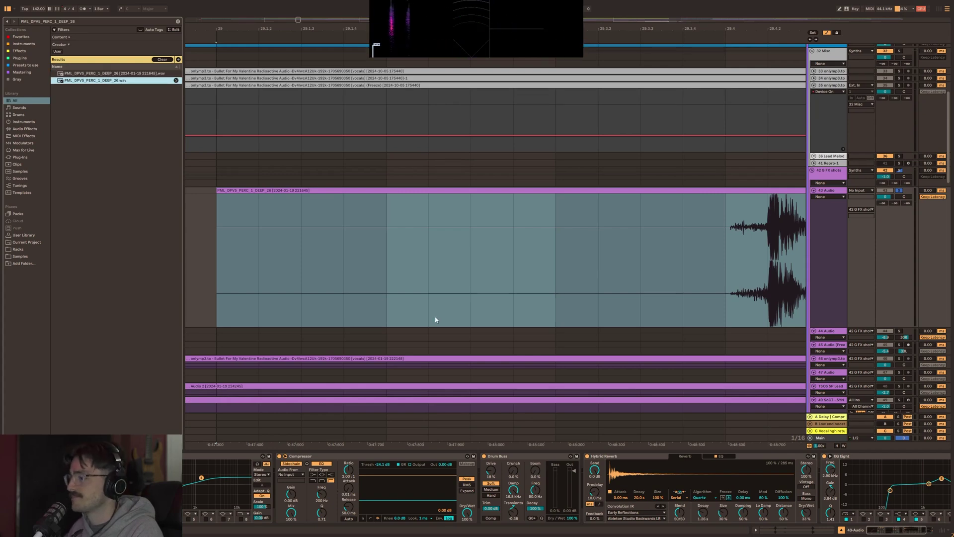
Highlight the percussion hit from 29.4 to bar 30 and preview the original PML_DPVS_PERC_1_DEEP_26.wav again for comparison.
left_click(470, 228)
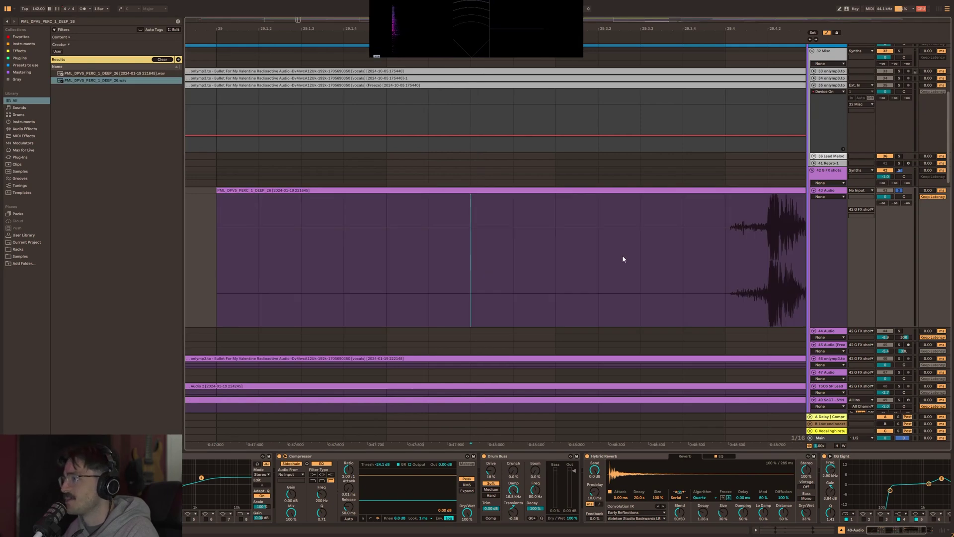
scroll(625, 256, "right", 6)
left_click_drag(572, 239, 733, 215)
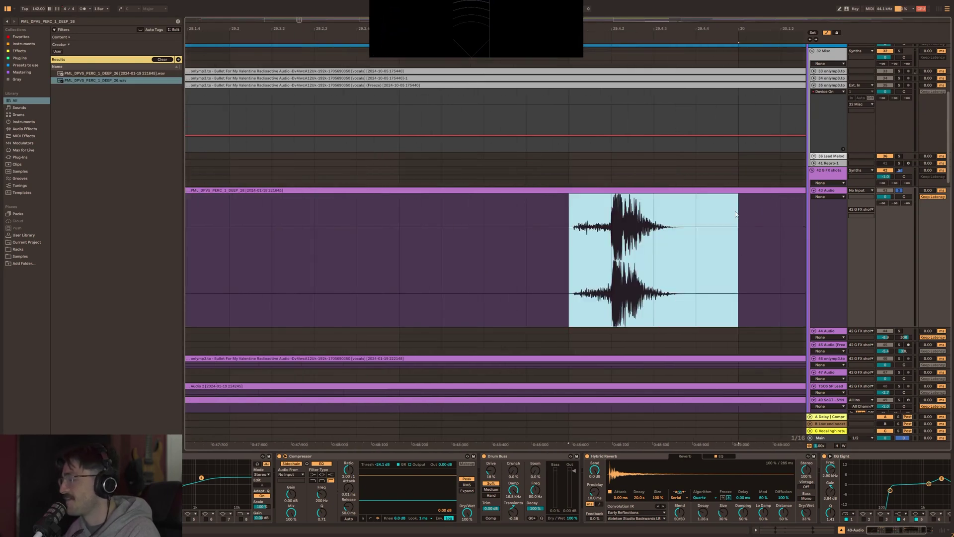
left_click(99, 81)
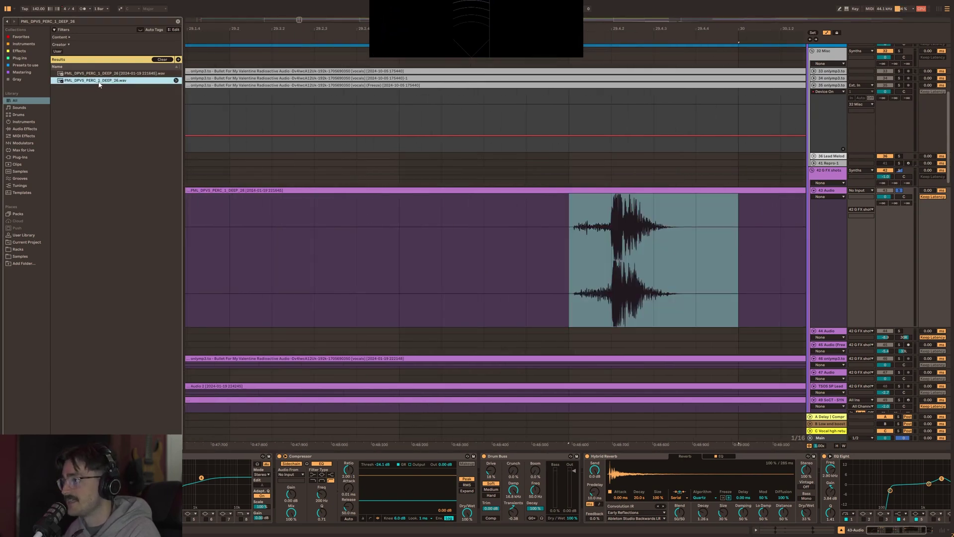
Play the soloed percussion hit before bar 30 from its start and highlight its loud transient.
left_click_drag(629, 273, 694, 263)
left_click(580, 263)
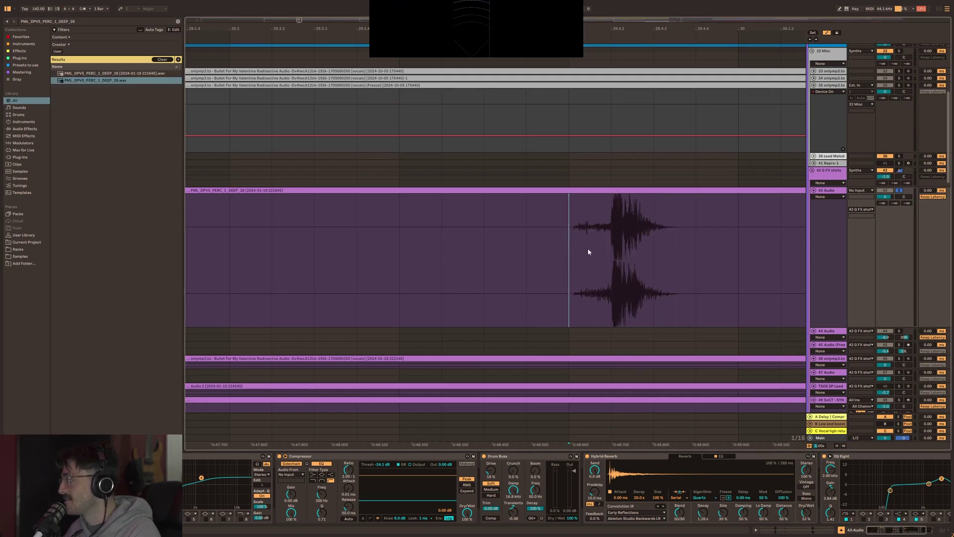
key("space")
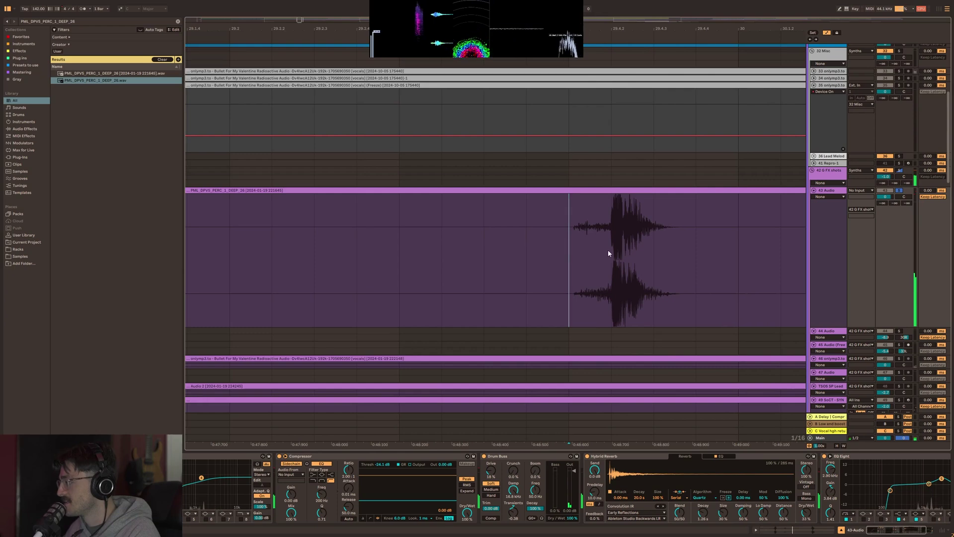
scroll(623, 217, "up", 4)
mouse_move(565, 237)
left_mouse_down()
mouse_move(615, 222)
mouse_move(741, 219)
left_mouse_up()
left_click(585, 233)
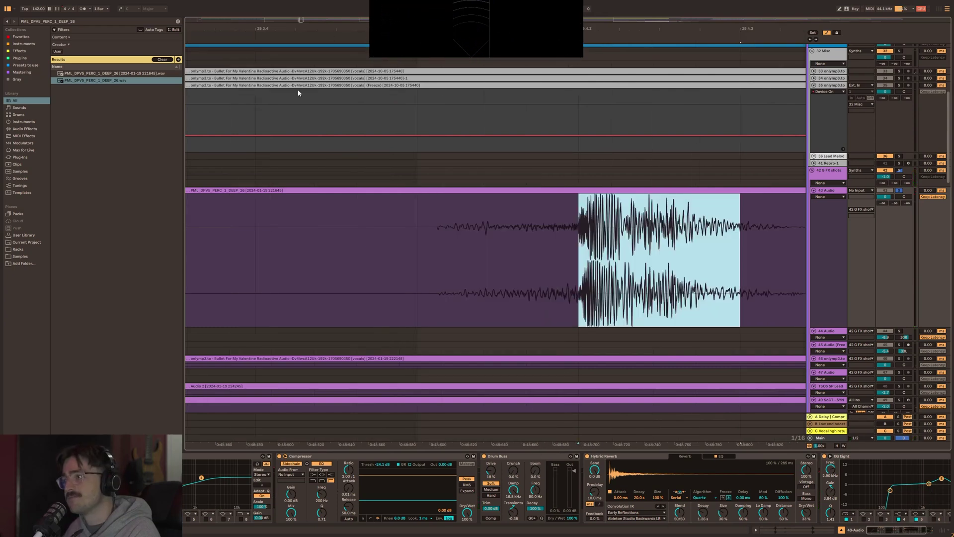
Search the browser for SHIFT and select the Shifter device in the results.
key("ctrl+f")
type("SHIFT")
key("Down")
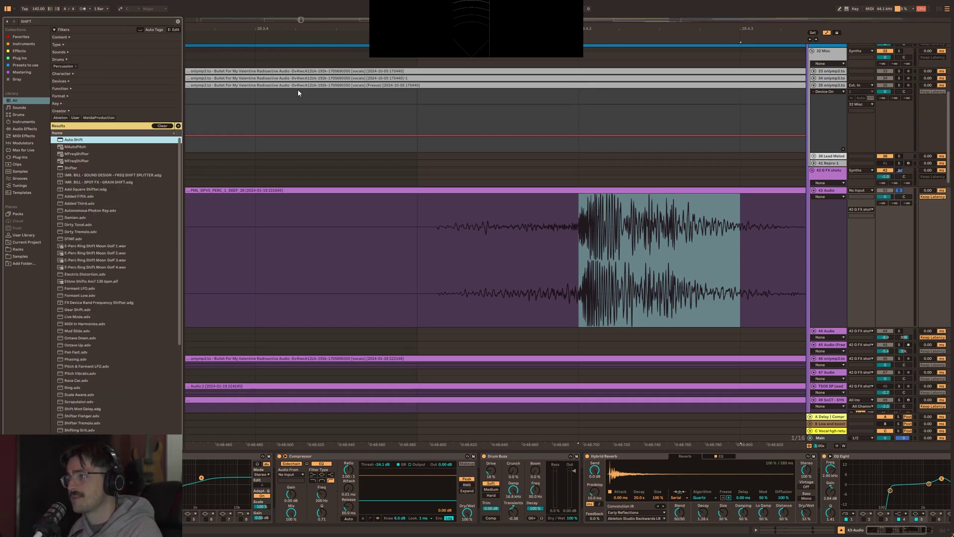
key("Down")
key("Down")
key("Down")
key("Down")
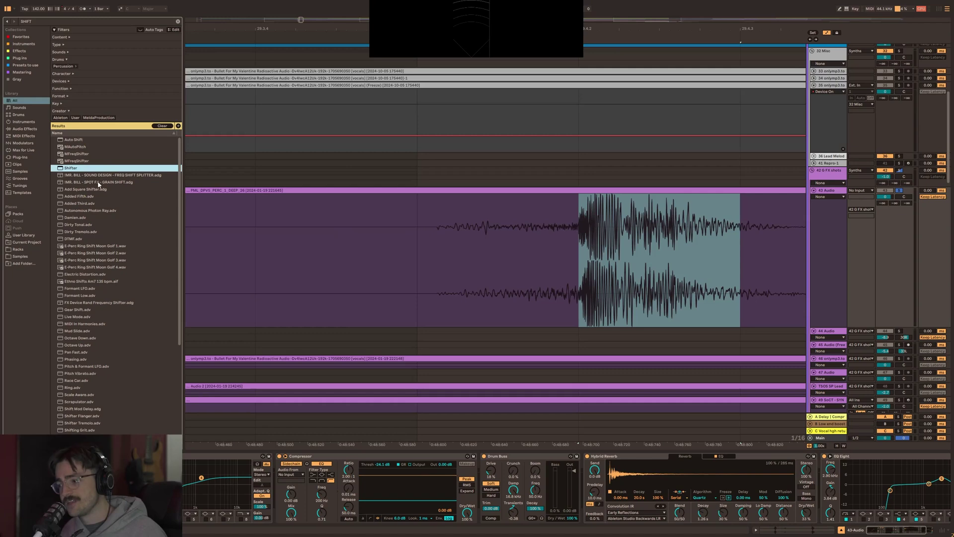
Insert Shifter between Compressor and Drum Buss, set it to Freq mode, and show the automation of its Fine frequency shift.
mouse_move(105, 169)
left_mouse_down()
mouse_move(477, 484)
mouse_move(521, 486)
left_mouse_up()
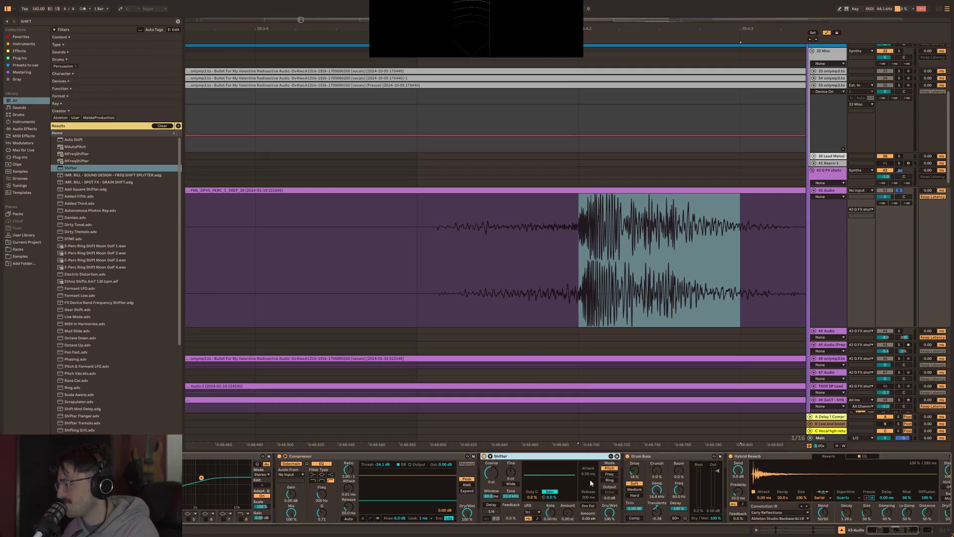
right_click(507, 472)
left_click(546, 423)
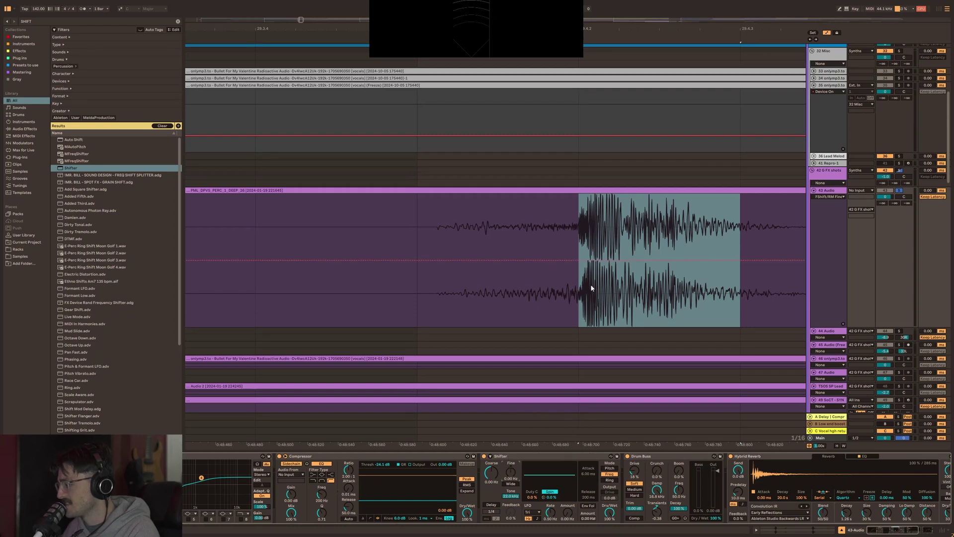
Draw Fine shift automation on the transient that jumps up, falls below zero and returns to 0 Hz, and play it.
left_click(578, 260)
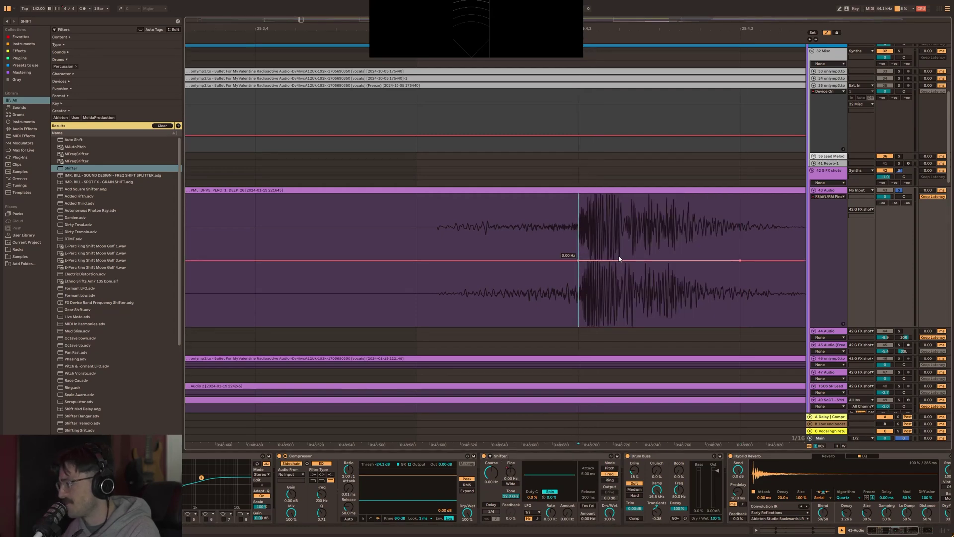
left_click_drag(618, 258, 659, 301)
left_click(539, 307)
key("space")
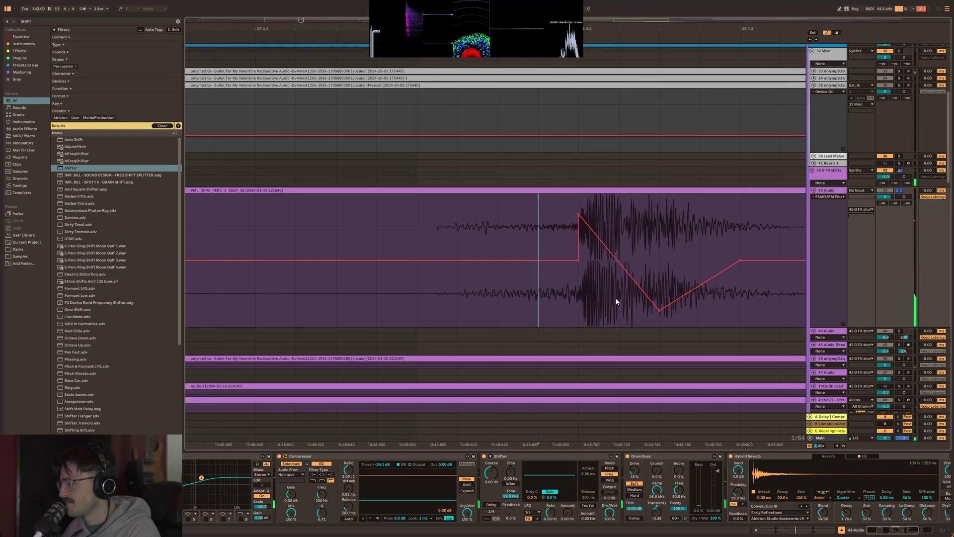
Compare the percussion hit during playback with Shifter bypassed and re-enabled.
key("minus")
key("minus")
key("minus")
key("minus")
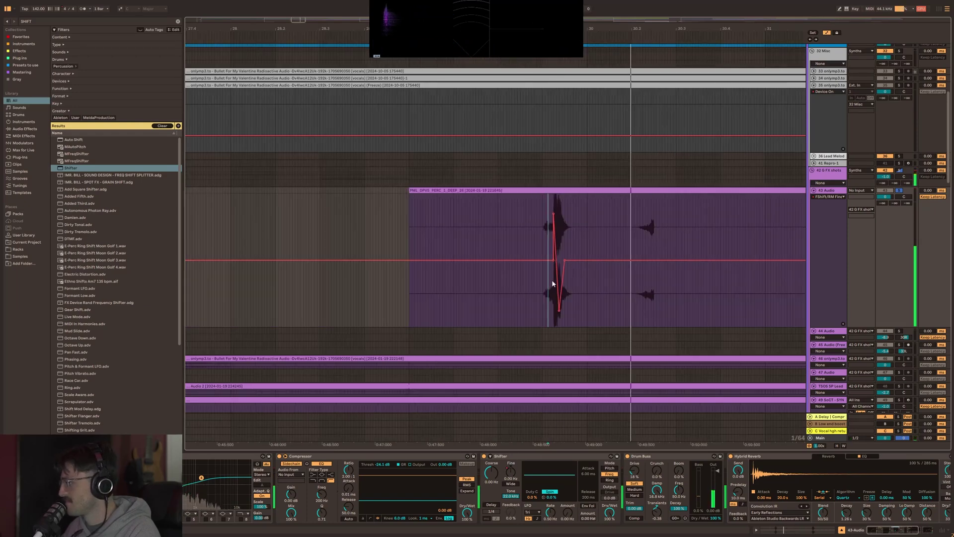
left_click(485, 456)
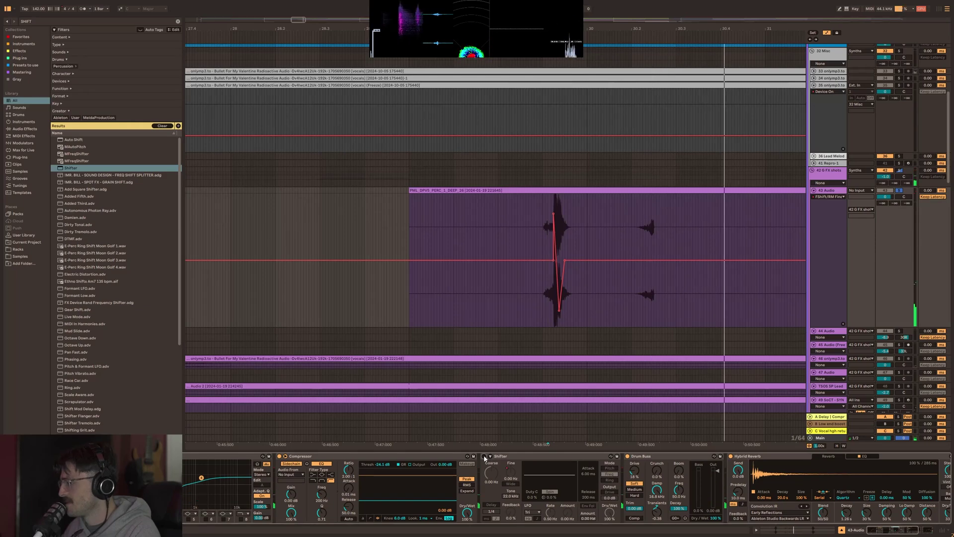
left_click(484, 457)
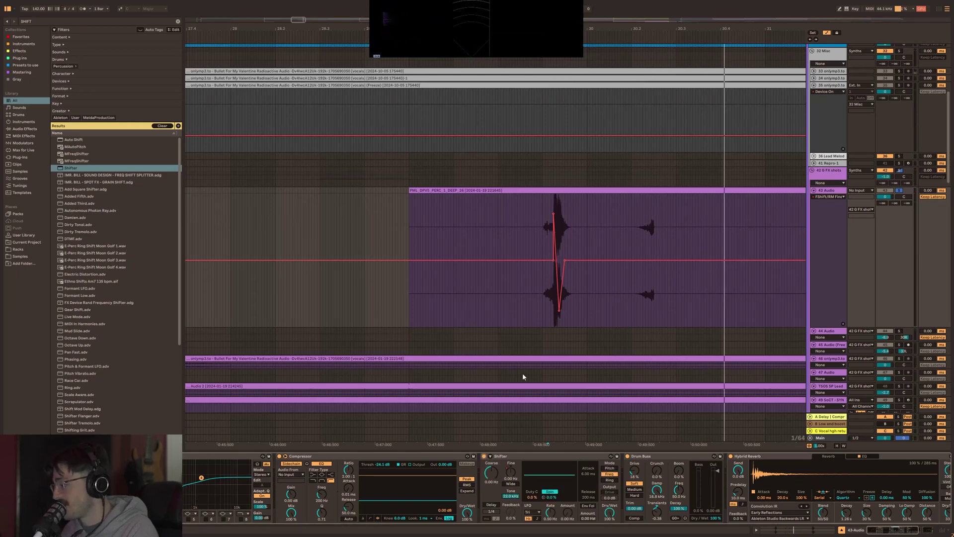
Stretch the Fine shift automation to its maximum at the transient and its minimum after it, and replay the hit.
mouse_move(555, 217)
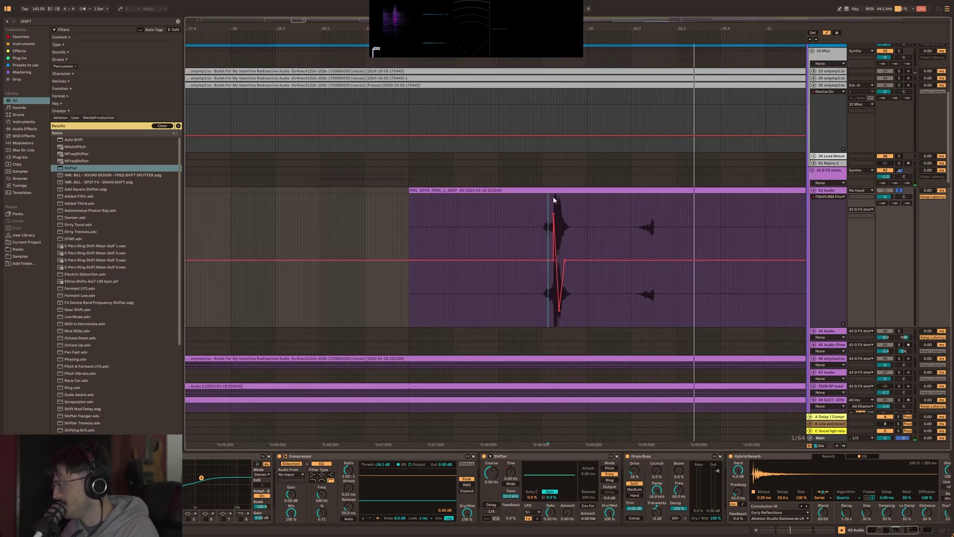
scroll(554, 215, "up", 5)
left_click_drag(539, 213, 538, 195)
left_click_drag(558, 311, 559, 326)
left_click_drag(579, 260, 643, 326)
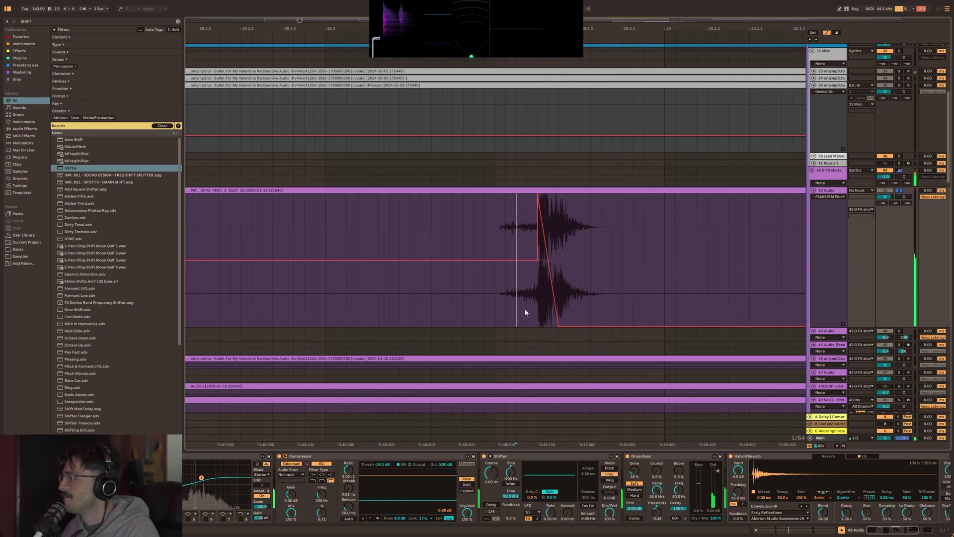
left_click(506, 297)
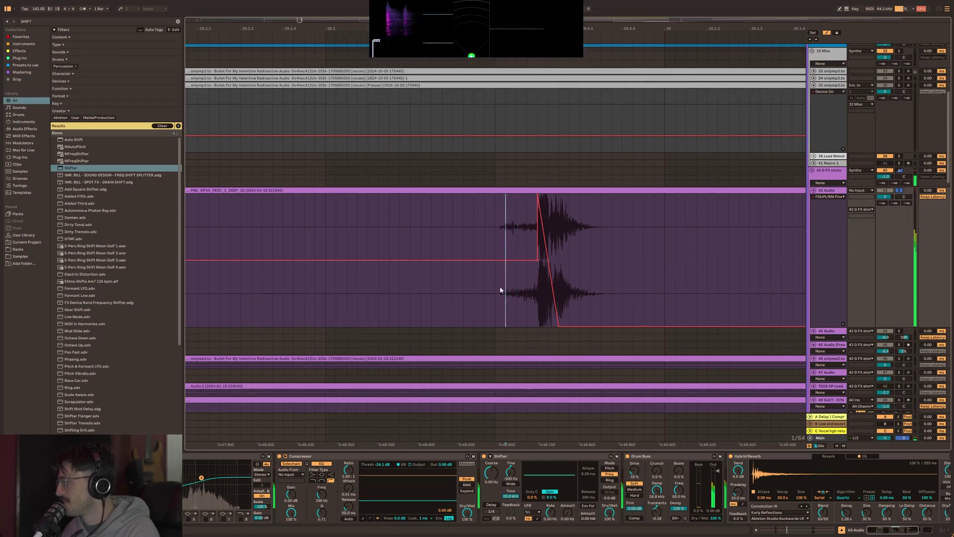
Add a rising automation ramp from zero at the hit's start up to the peak at its transient.
left_click(493, 221)
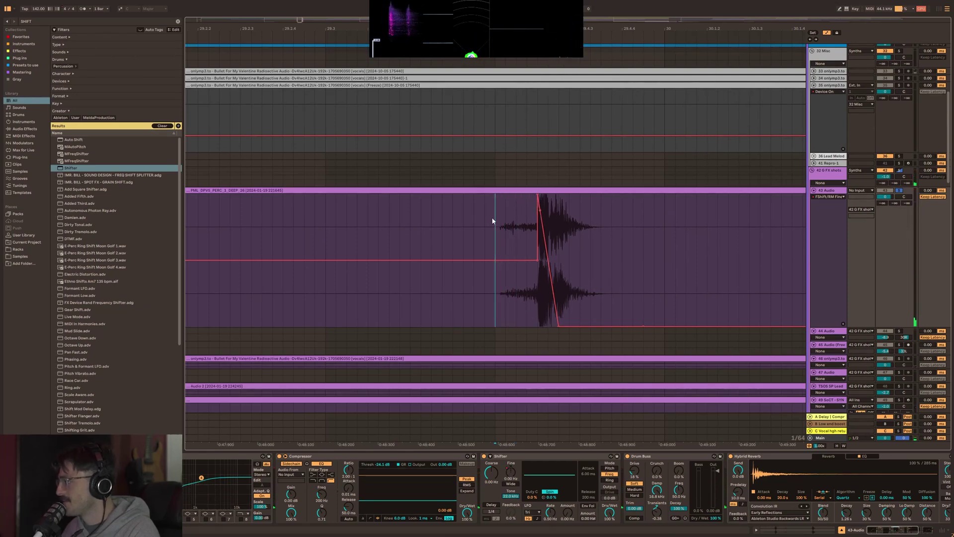
mouse_move(492, 221)
left_mouse_down()
mouse_move(535, 250)
mouse_move(496, 260)
left_mouse_up()
left_click(516, 292)
key("ctrl+z")
left_click(525, 271)
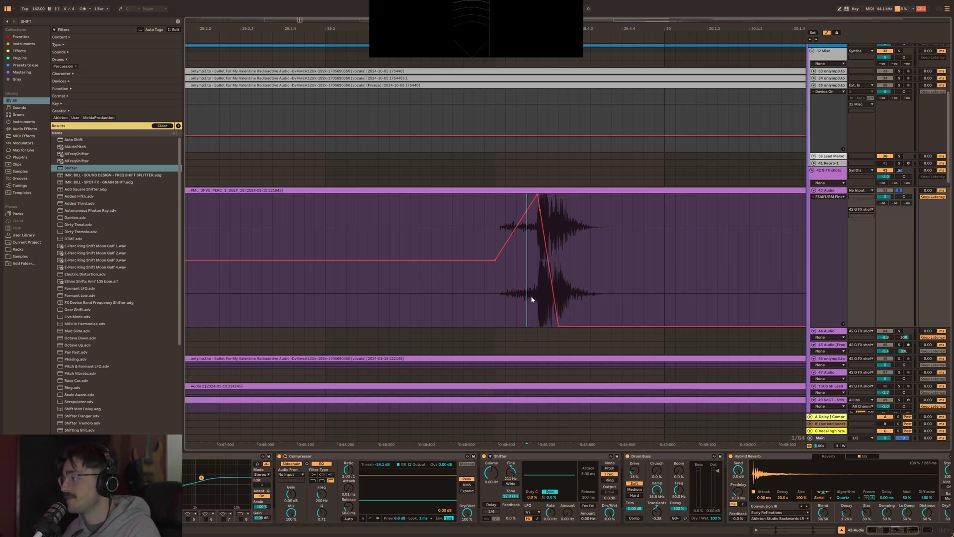
left_click(495, 215)
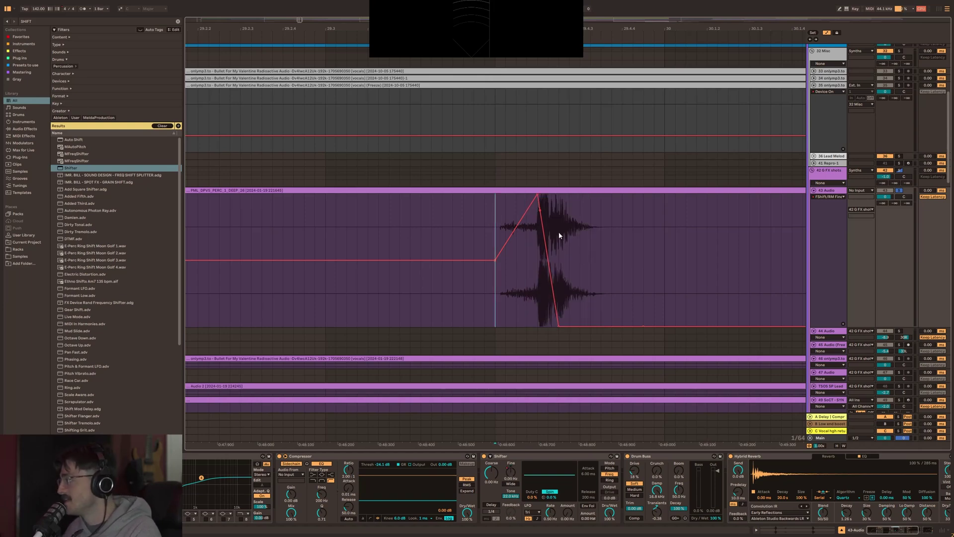
Undo the frequency-shift automation on the hit and bypass Shifter.
scroll(467, 231, "down", 4)
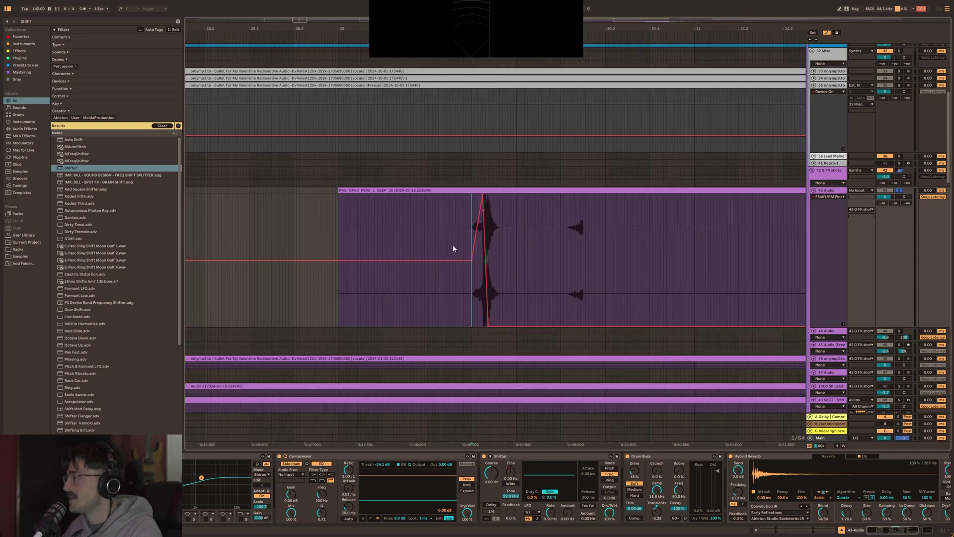
key("ctrl+z")
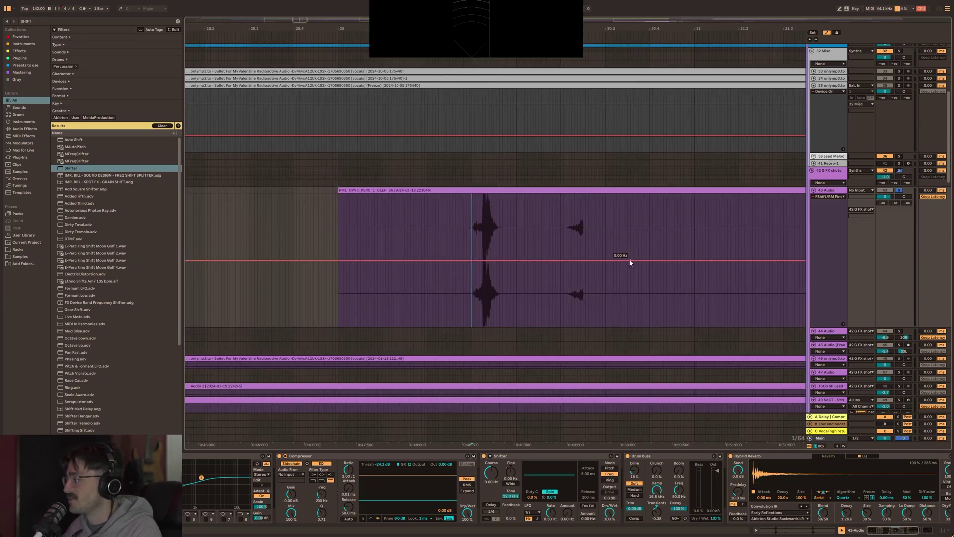
left_click(484, 456)
Play the soloed percussion clip from just before its first hit, and again from bar 29.
left_click(319, 224)
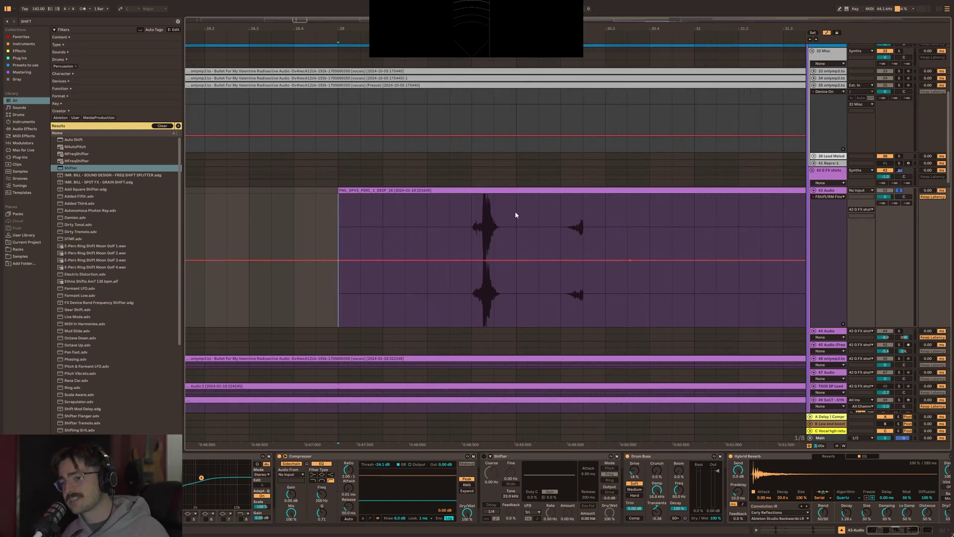
left_click(451, 221)
key("space")
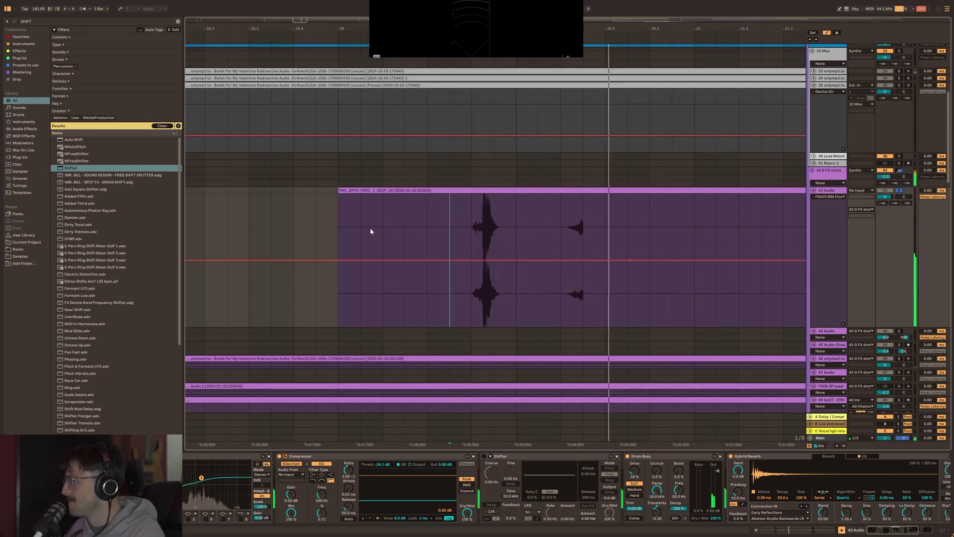
left_click(338, 231)
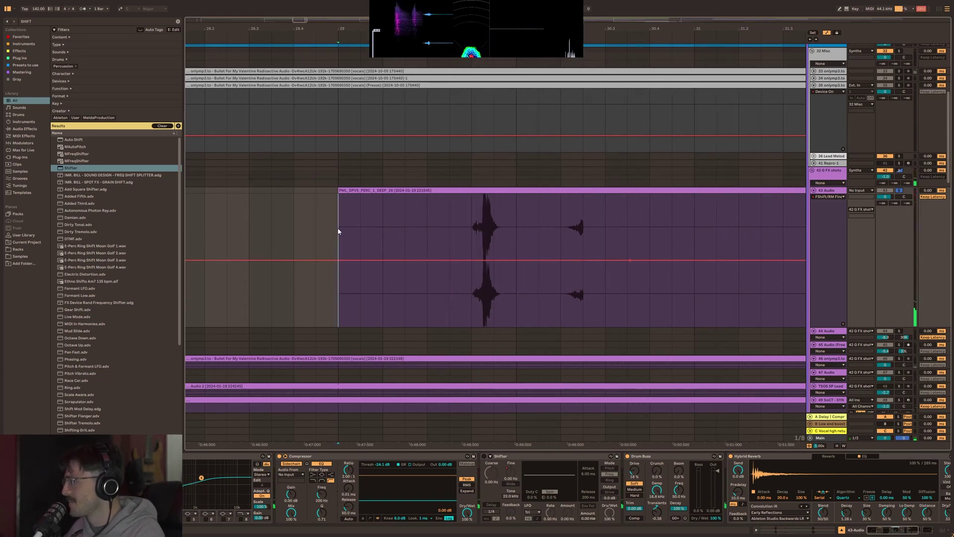
Unsolo the percussion track and listen to it in the full mix from bar 29.
left_click(898, 191)
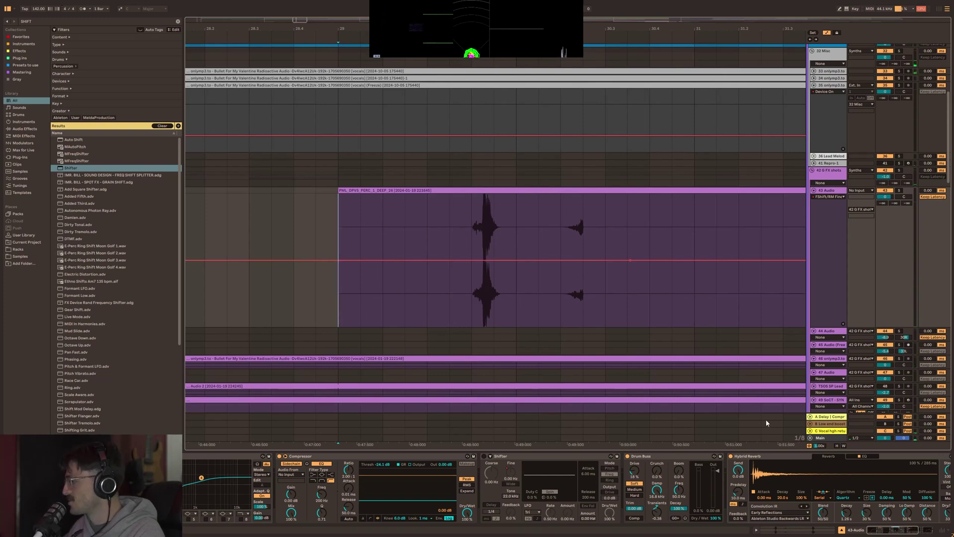
scroll(814, 273, "up", 5)
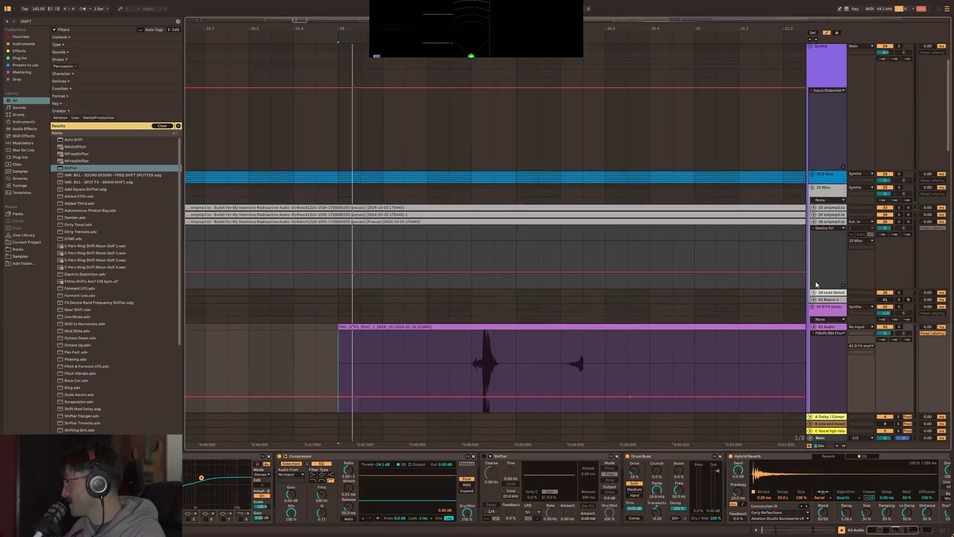
scroll(660, 267, "down", 3)
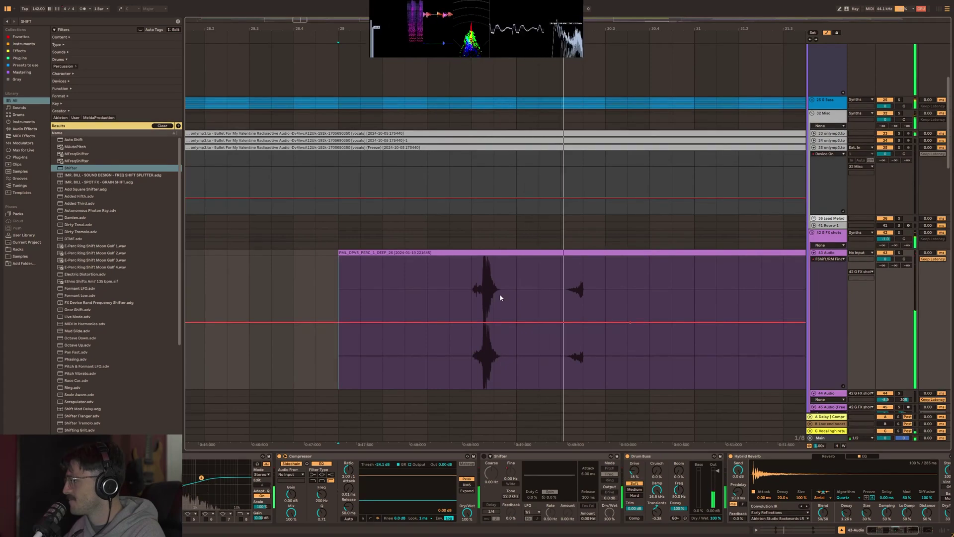
scroll(500, 297, "up", 5)
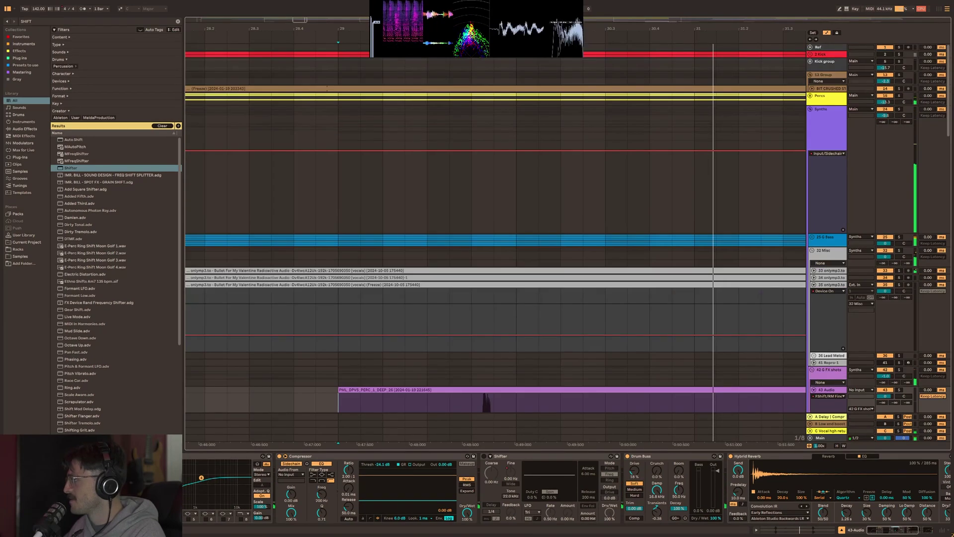
scroll(440, 278, "down", 8)
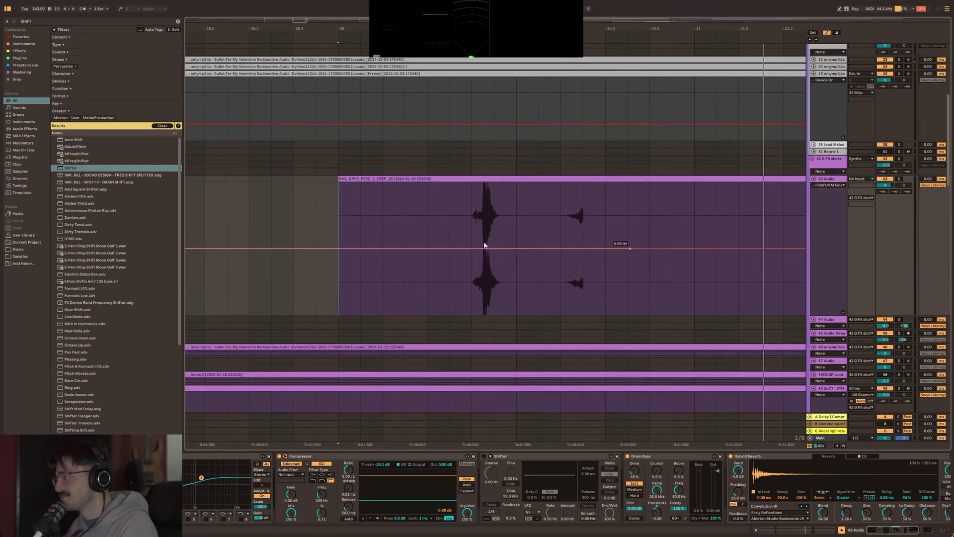
scroll(532, 225, "down", 3)
scroll(493, 250, "up", 3)
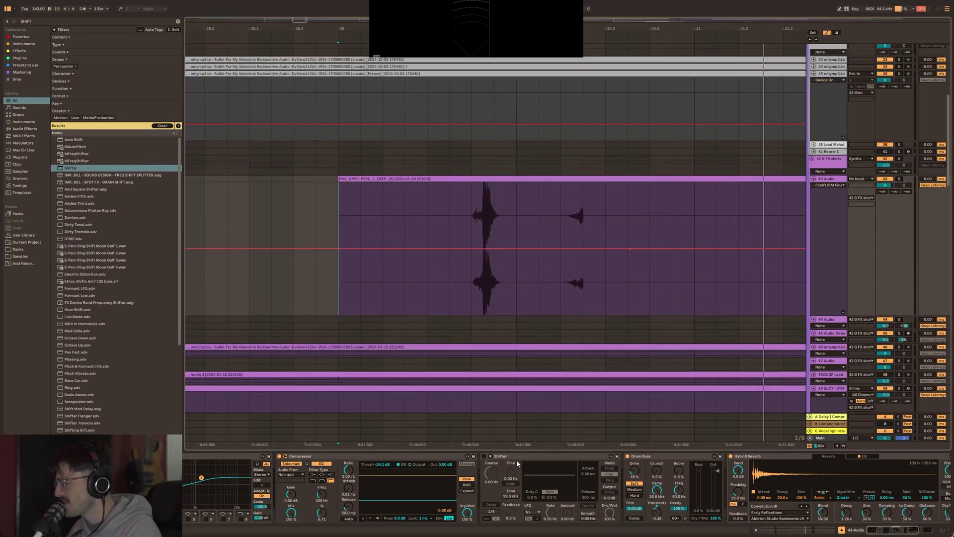
Collapse the Shifter, Drum Buss and Hybrid Reverb devices to reveal the EQ Eight at the end of the chain.
double_click(516, 456)
double_click(517, 456)
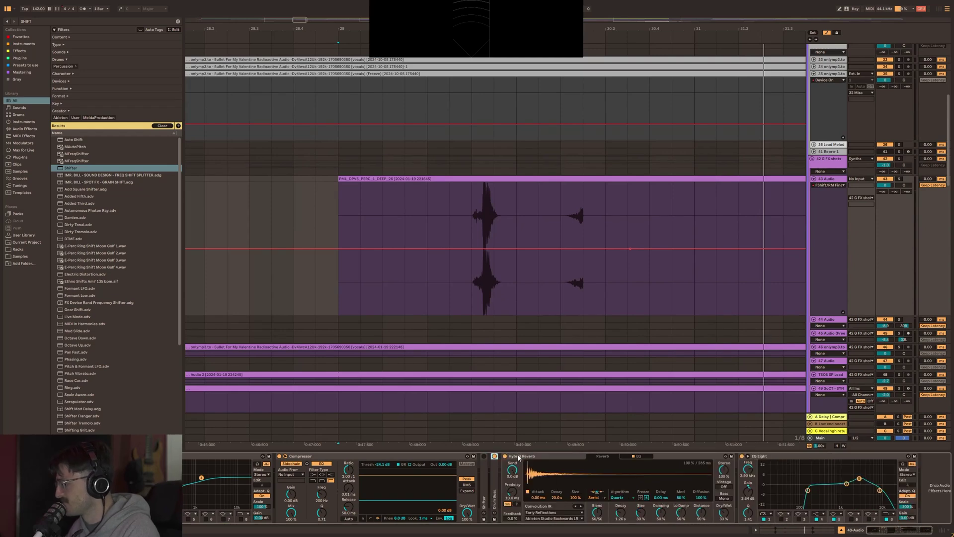
double_click(520, 456)
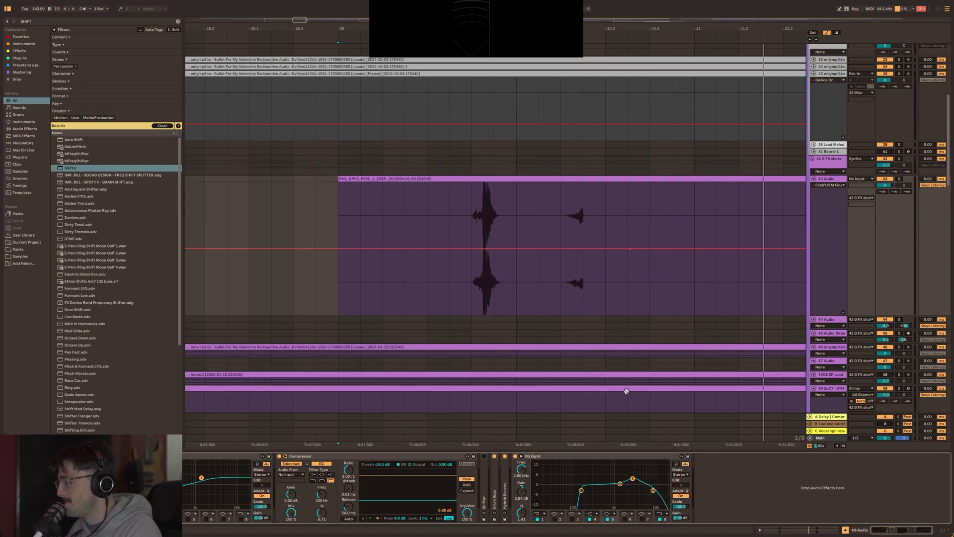
Enlarge the second audio track in the FX shots group to inspect its clip starting at bar 37.
scroll(575, 279, "down", 10)
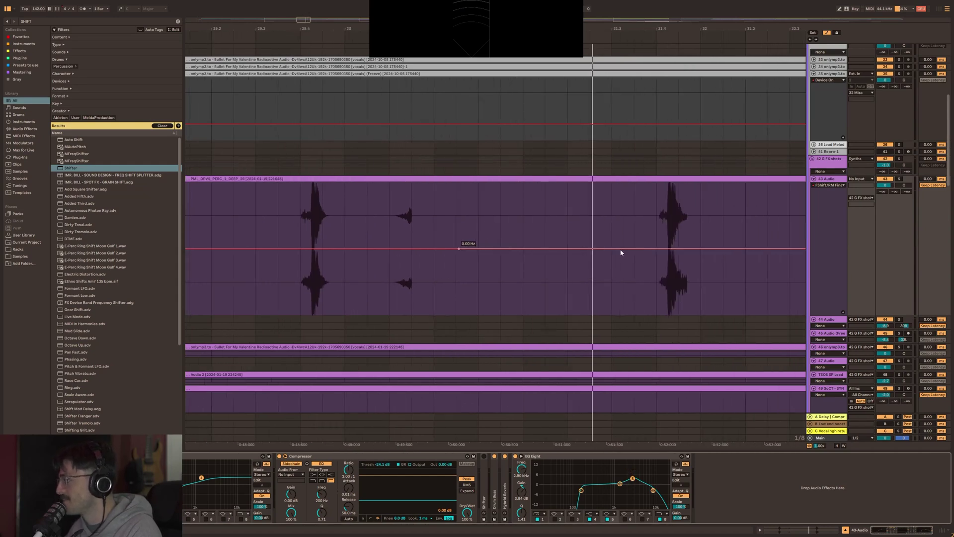
scroll(615, 248, "up", 8)
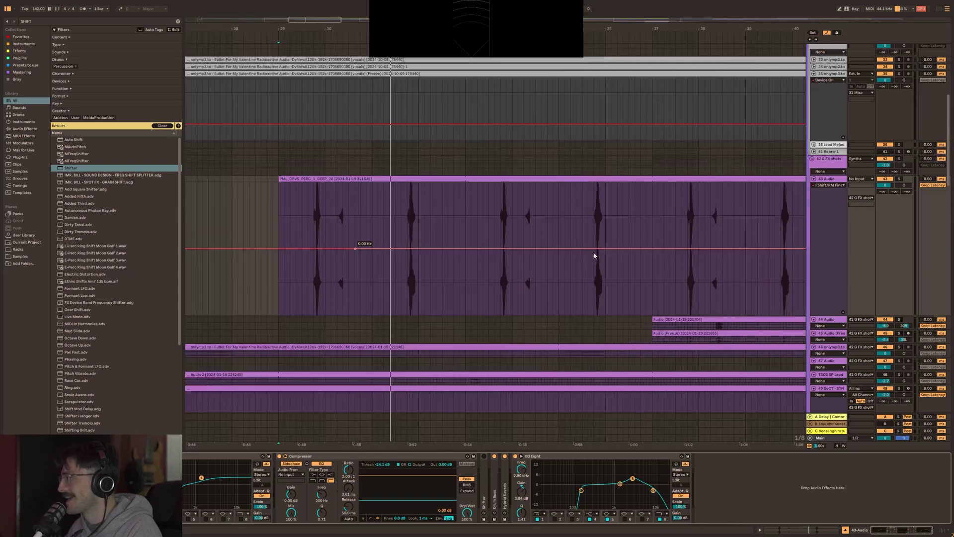
scroll(693, 314, "up", 1)
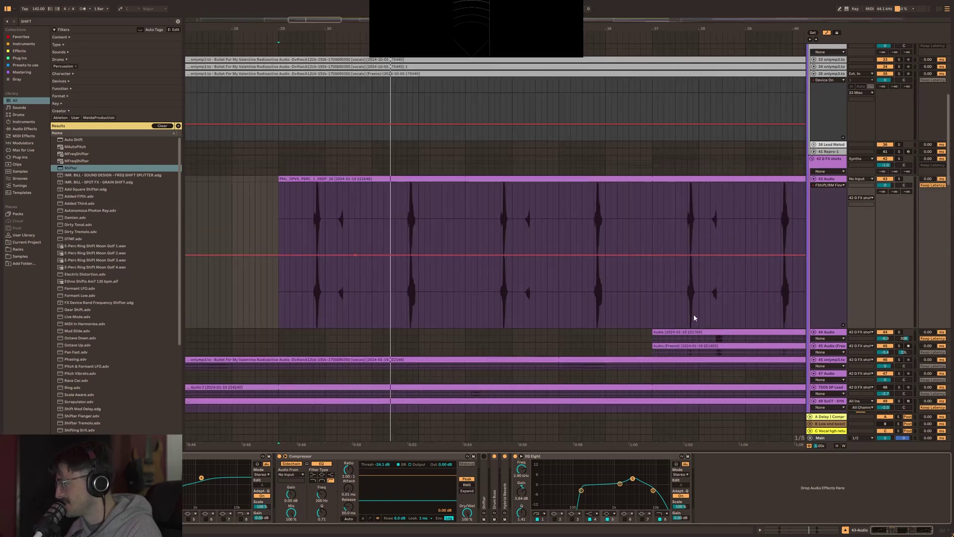
scroll(713, 337, "up", 2)
scroll(711, 353, "down", 1)
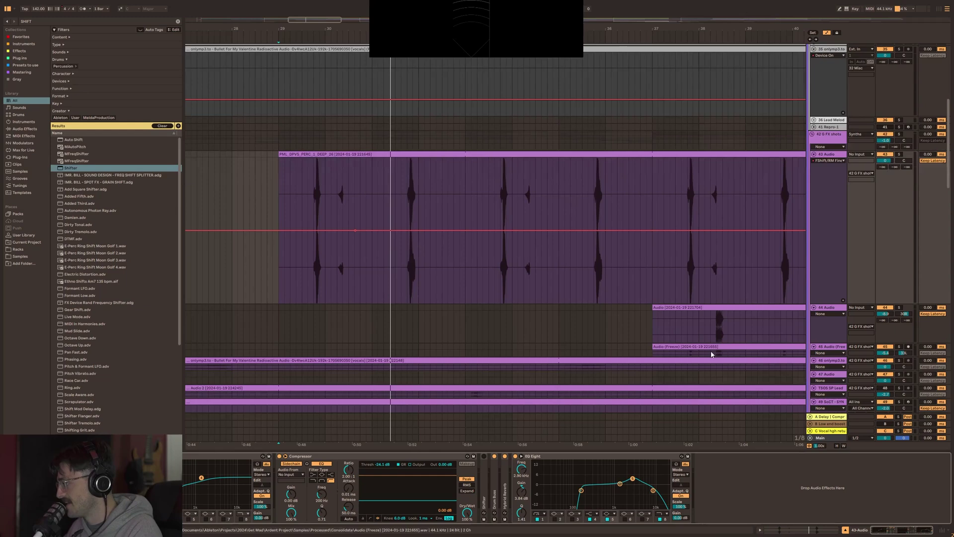
Solo the FX shots group's second audio track, play it from the first stuttered hit in bar 38, and select its clip.
left_click(716, 323)
scroll(692, 323, "right", 5)
key("space")
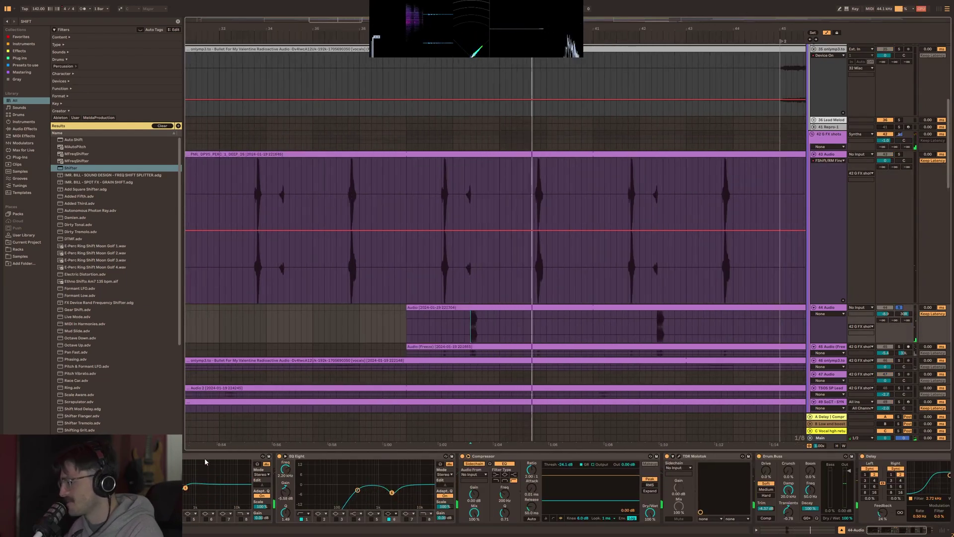
mouse_move(308, 443)
left_mouse_down()
mouse_move(311, 348)
mouse_move(376, 342)
left_mouse_up()
scroll(377, 336, "left", 15)
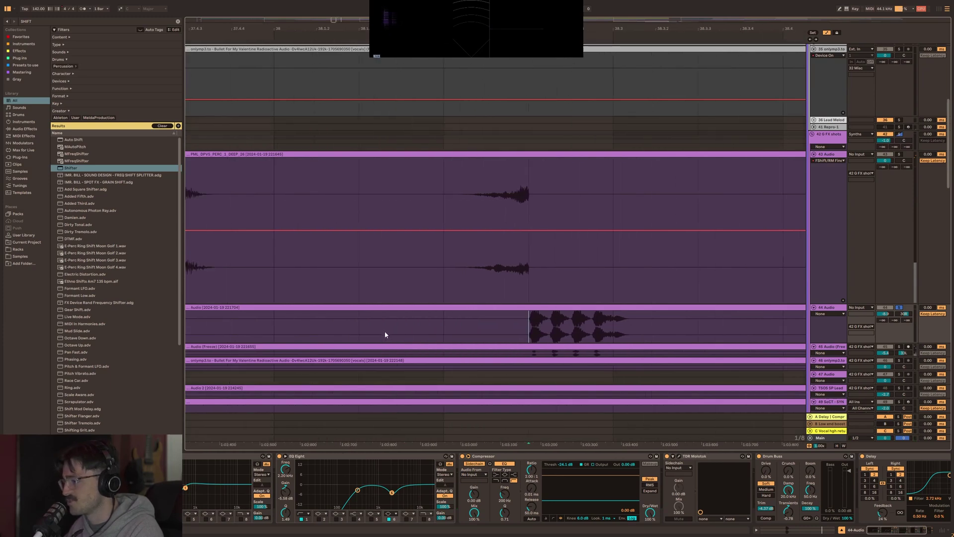
scroll(374, 324, "left", 5)
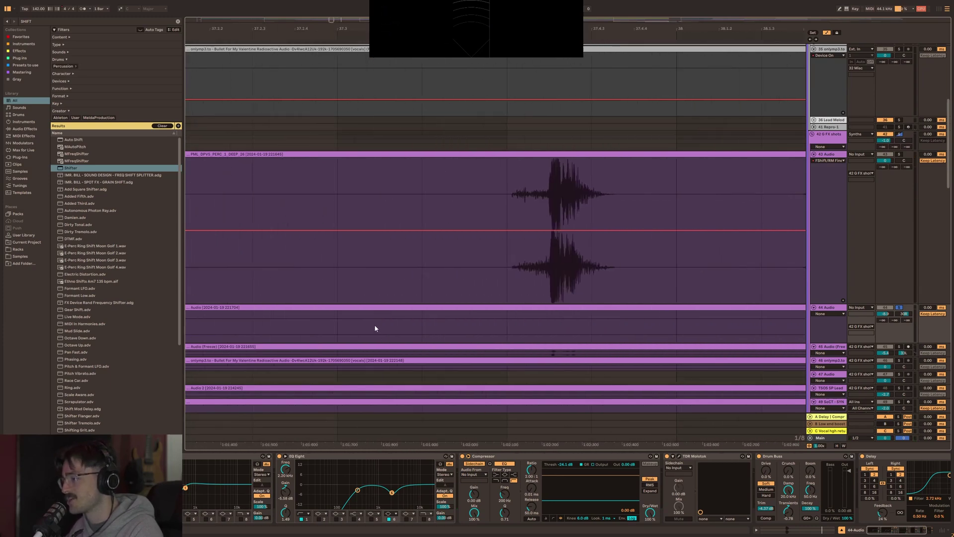
scroll(347, 326, "down", 5)
left_click(347, 326)
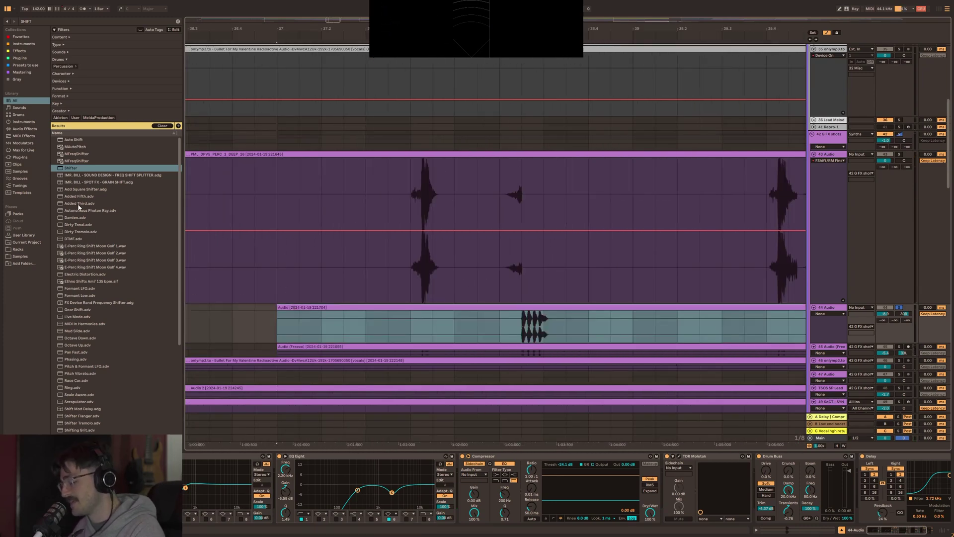
Search the browser for PERC, and open the percussion one-shots of PML - Deep_Premium_Vol._5 inside the Samples place's Drums folder.
key("ctrl+f")
type("PERC")
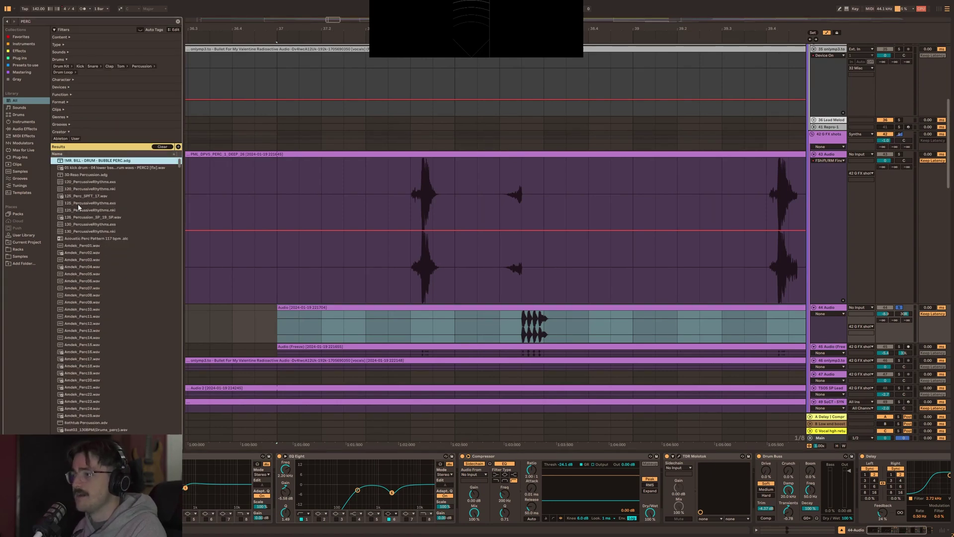
left_click(27, 255)
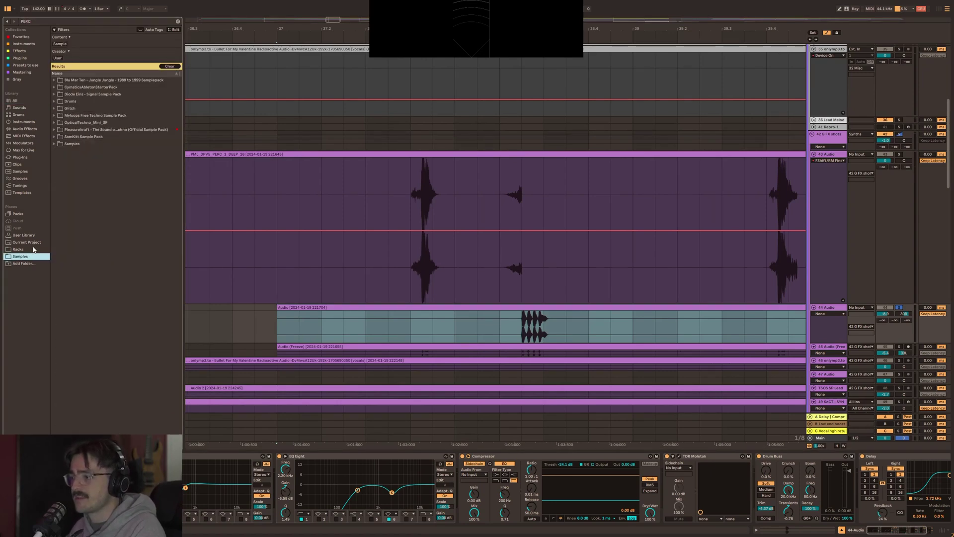
left_click(59, 101)
left_click(55, 101)
left_click(60, 137)
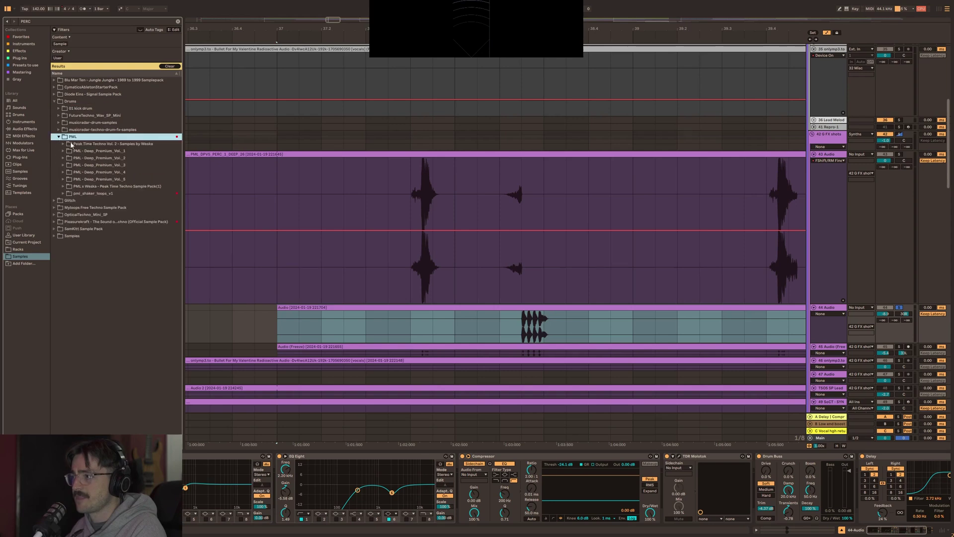
left_click(62, 179)
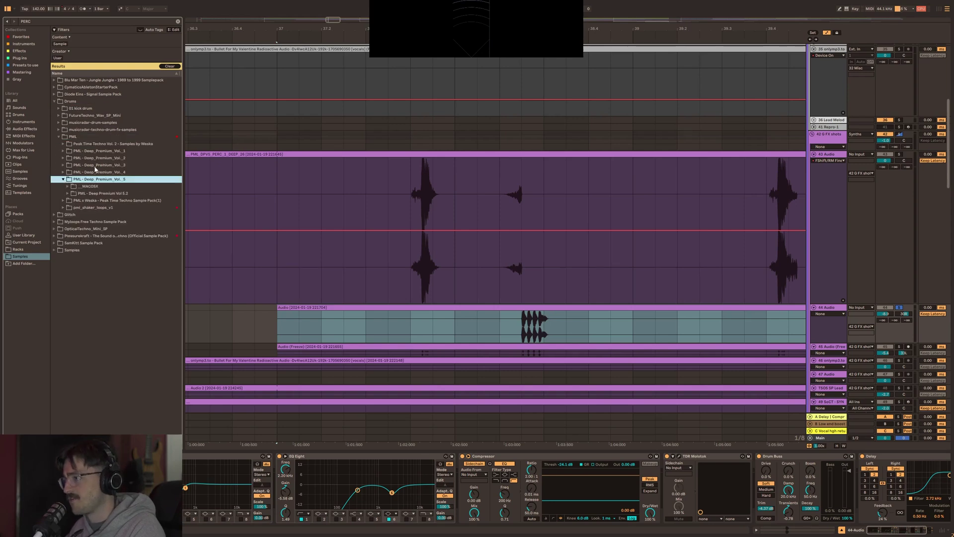
left_click(71, 194)
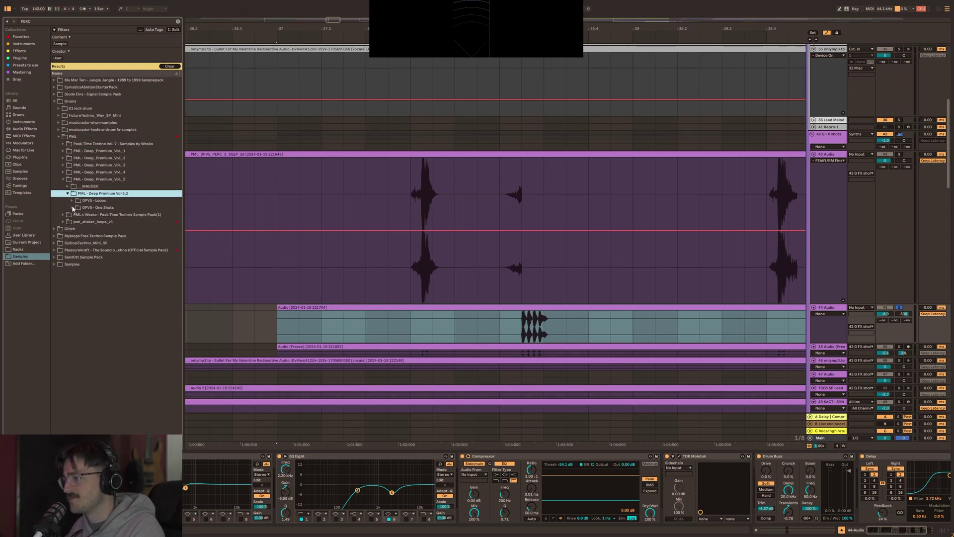
left_click(72, 201)
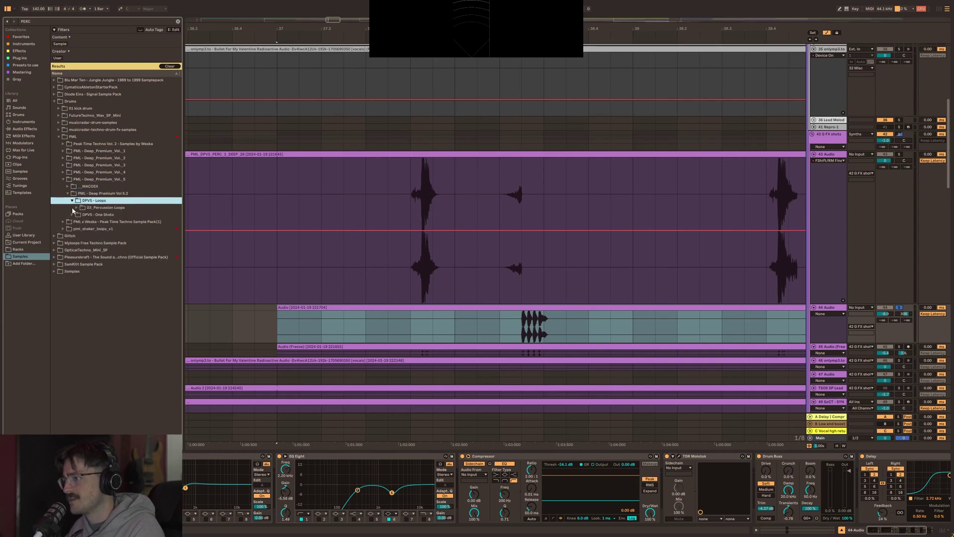
left_click(80, 208)
left_click(76, 215)
Audition several DPV5 percussion one-shots, including DEEP_12, DEEP_26 and ORGANIC_9 to ORGANIC_11.
left_click(98, 299)
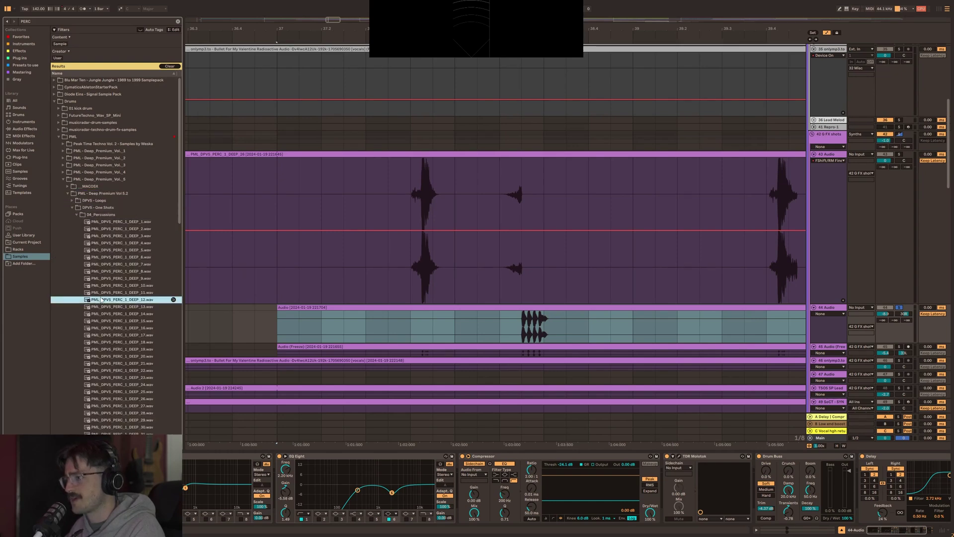
scroll(141, 273, "down", 2)
left_click(141, 300)
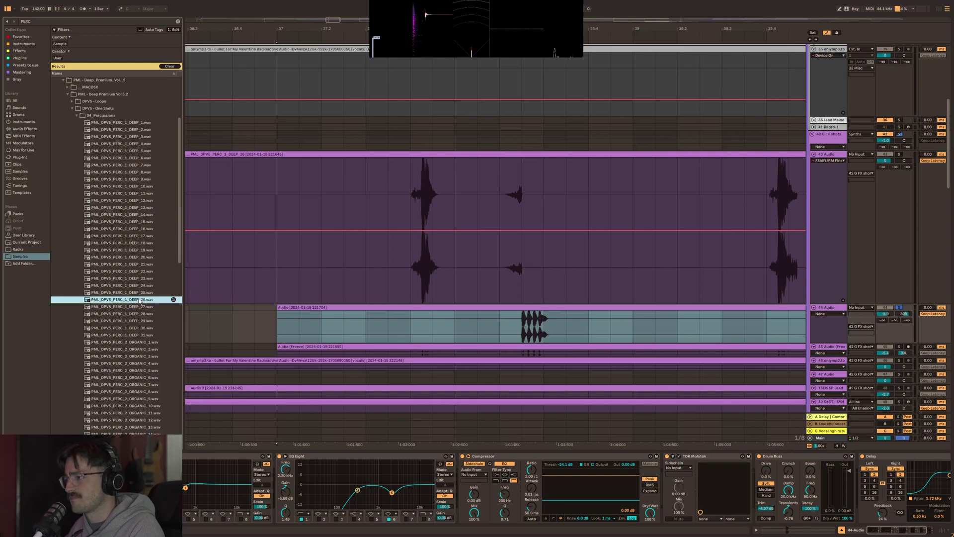
scroll(144, 301, "down", 3)
left_click(144, 276)
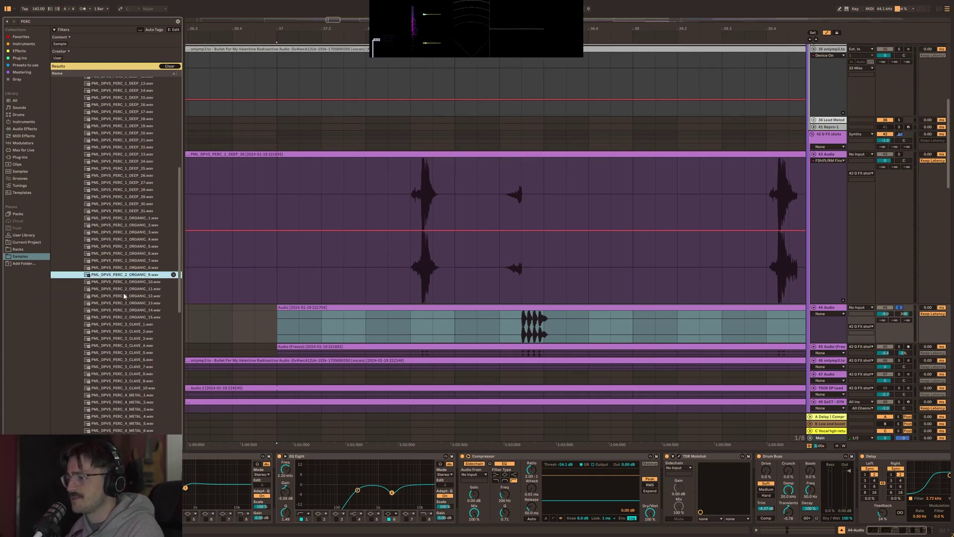
left_click(133, 282)
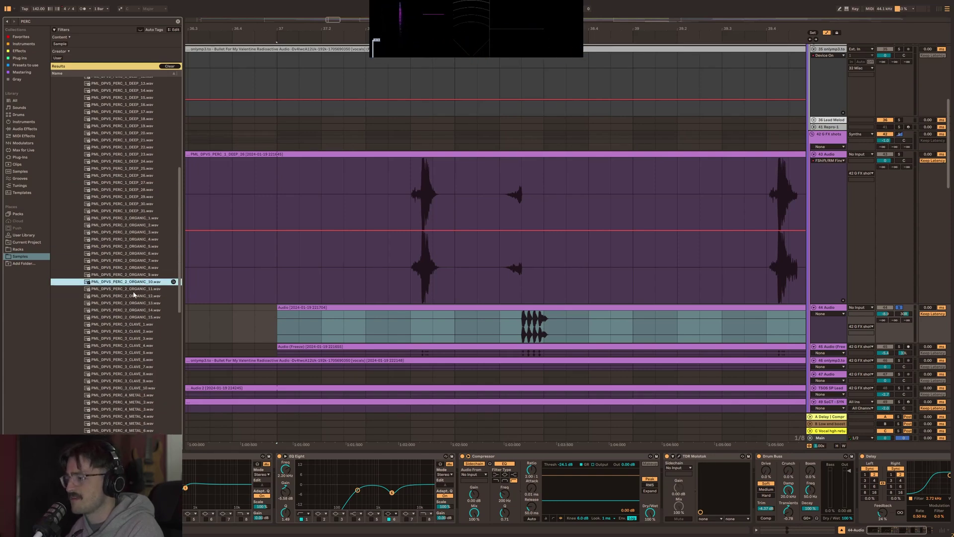
left_click(133, 289)
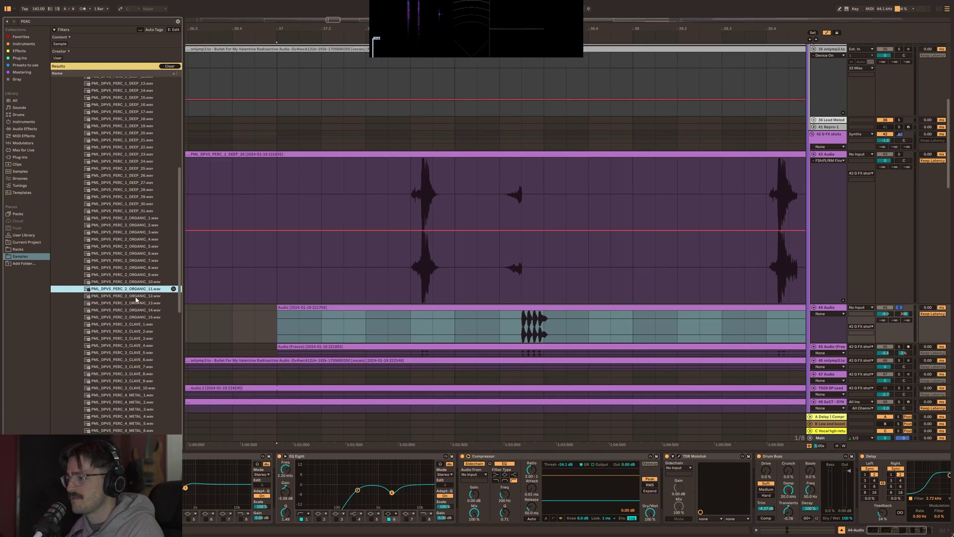
Play the soloed second audio track again from the start of its stuttered hit in bar 38.
left_click(518, 333)
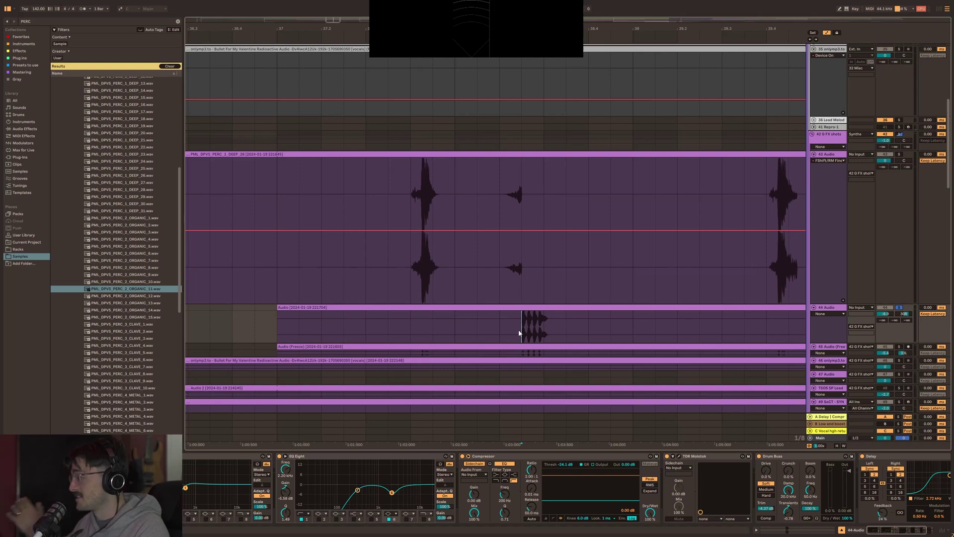
key("space")
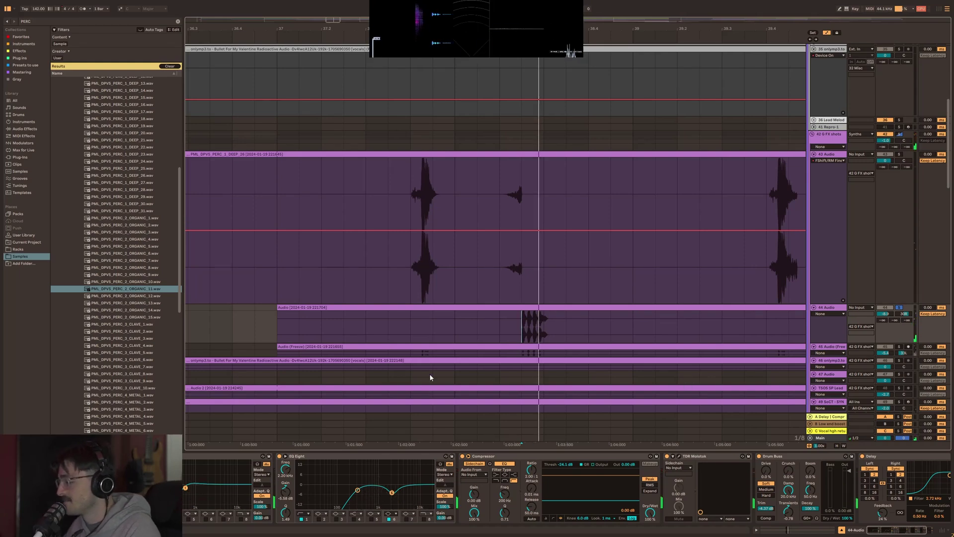
scroll(528, 325, "up", 5)
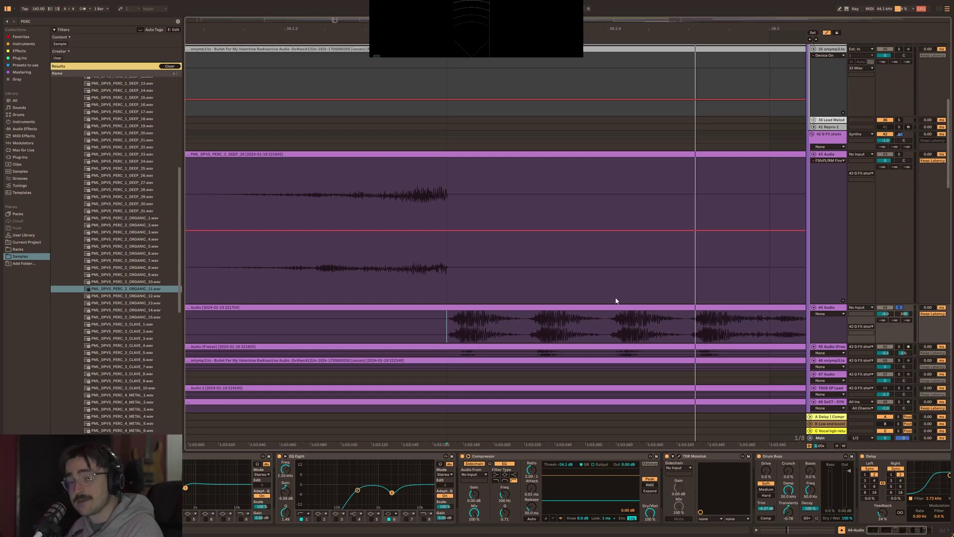
Unfold the frozen track below, play it soloed from the same stuttered hit, and solo the second audio track together with it.
scroll(599, 305, "right", 6)
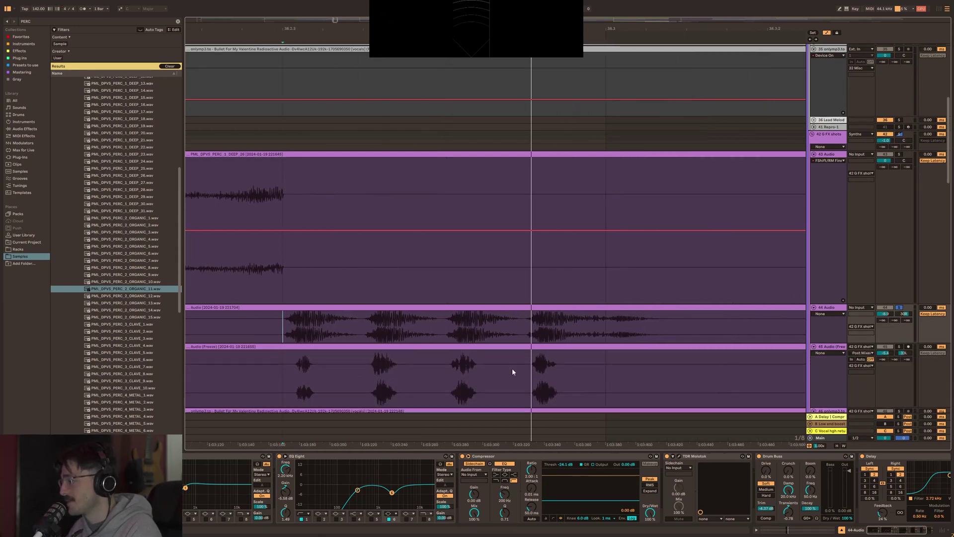
left_click(342, 362)
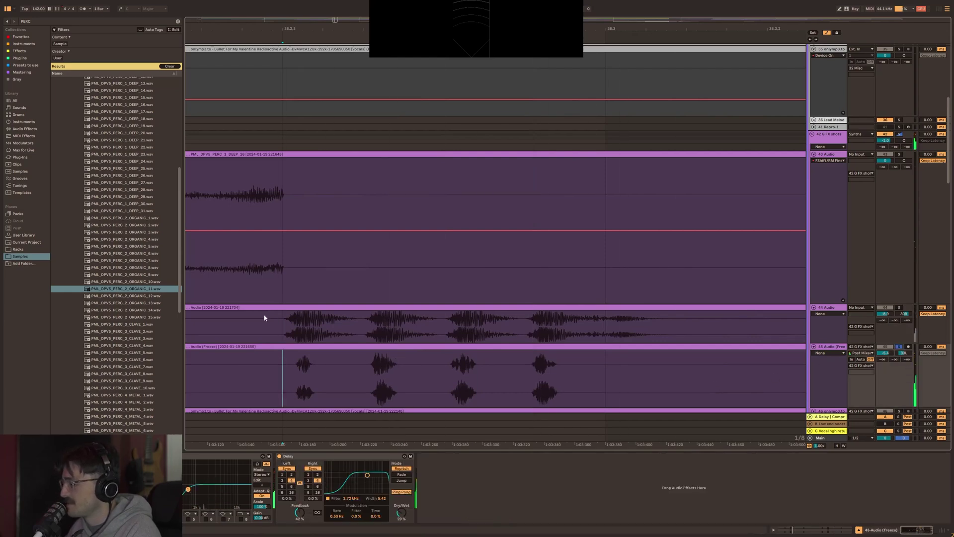
left_click(281, 326)
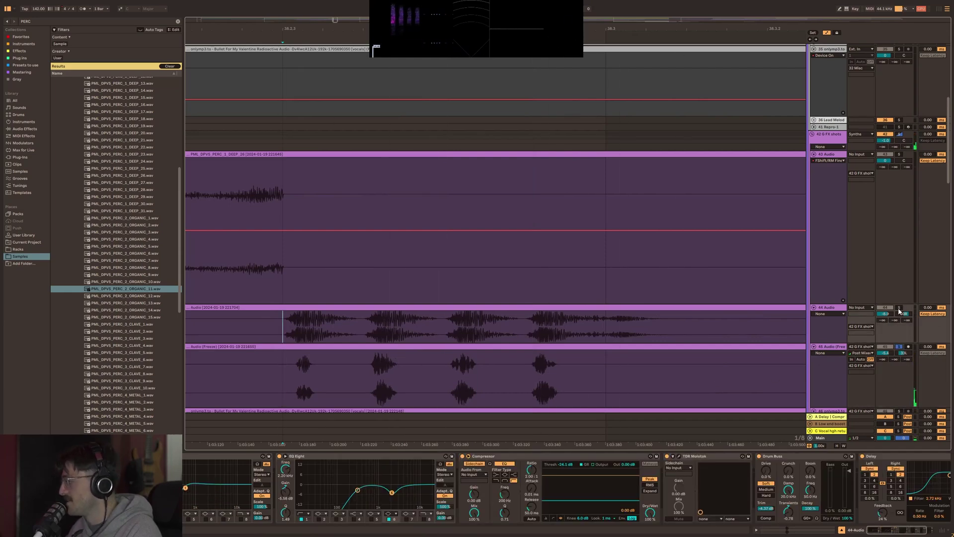
left_click(899, 307)
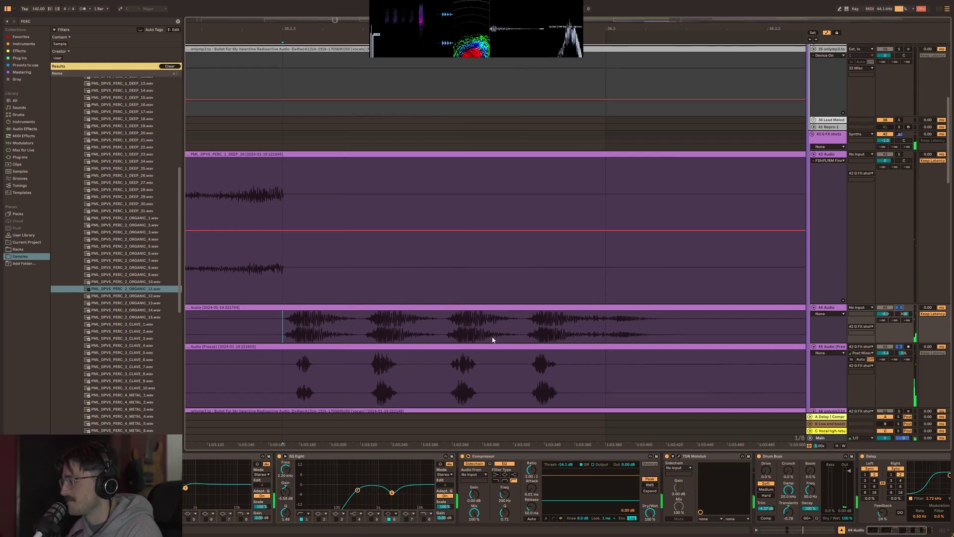
scroll(291, 368, "down", 5)
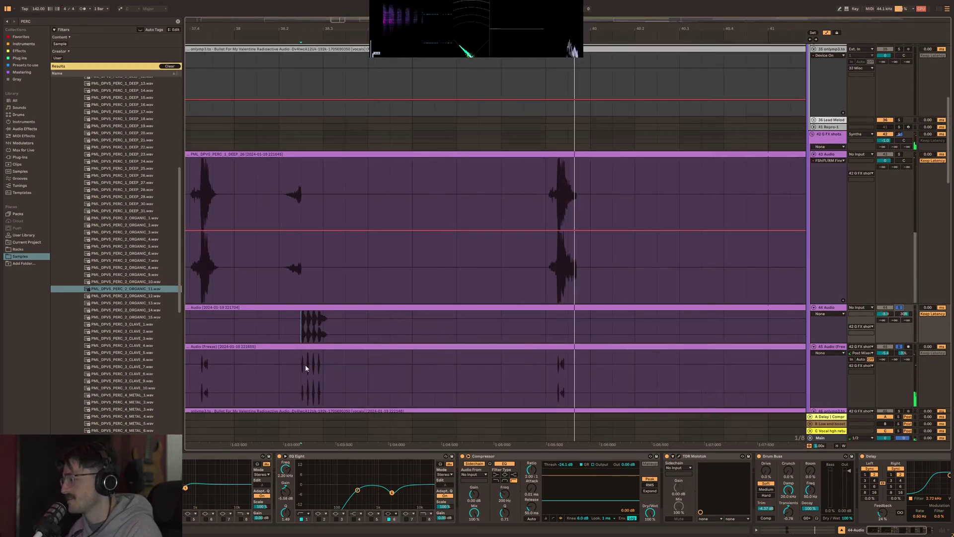
Play both soloed tracks from just before the frozen clip's small hit near bar 37.4.
scroll(278, 373, "left", 3)
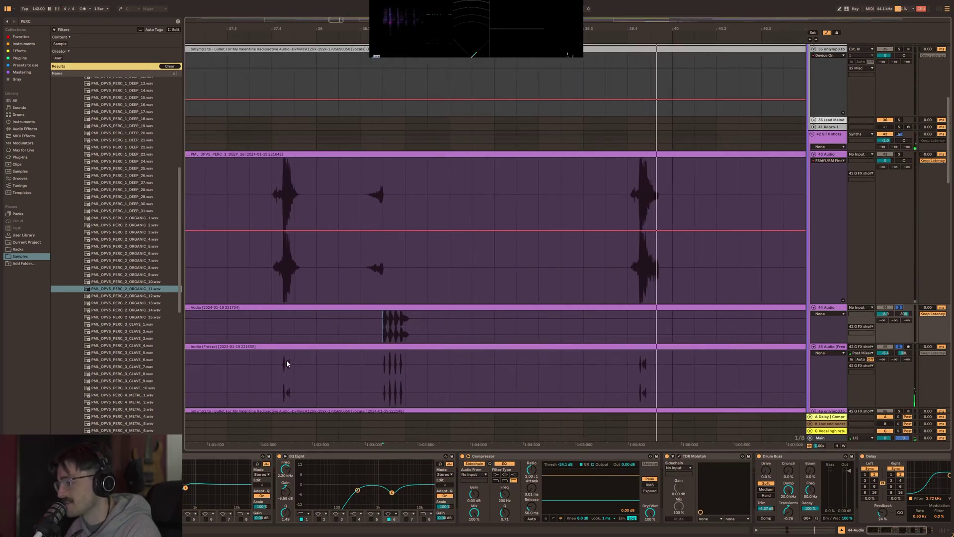
left_click(269, 362)
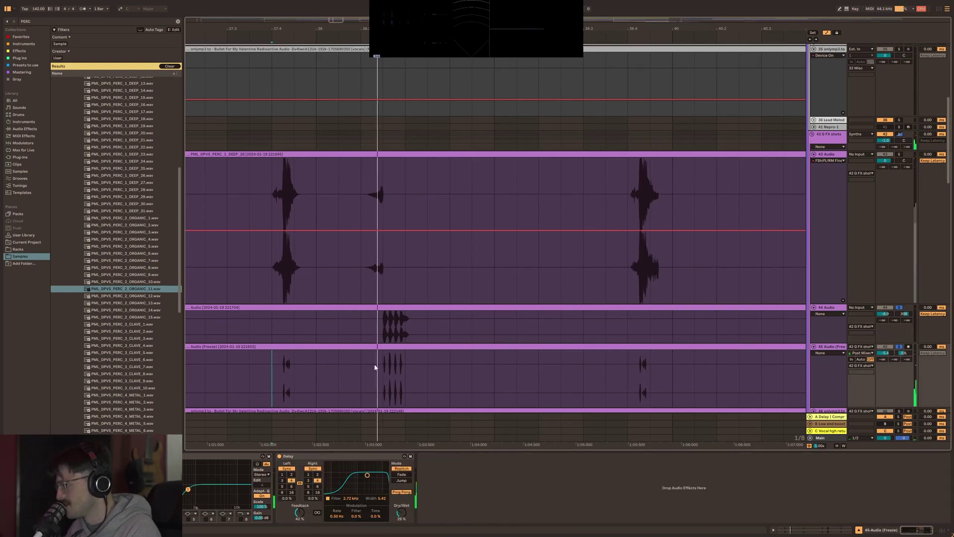
scroll(377, 366, "left", 5)
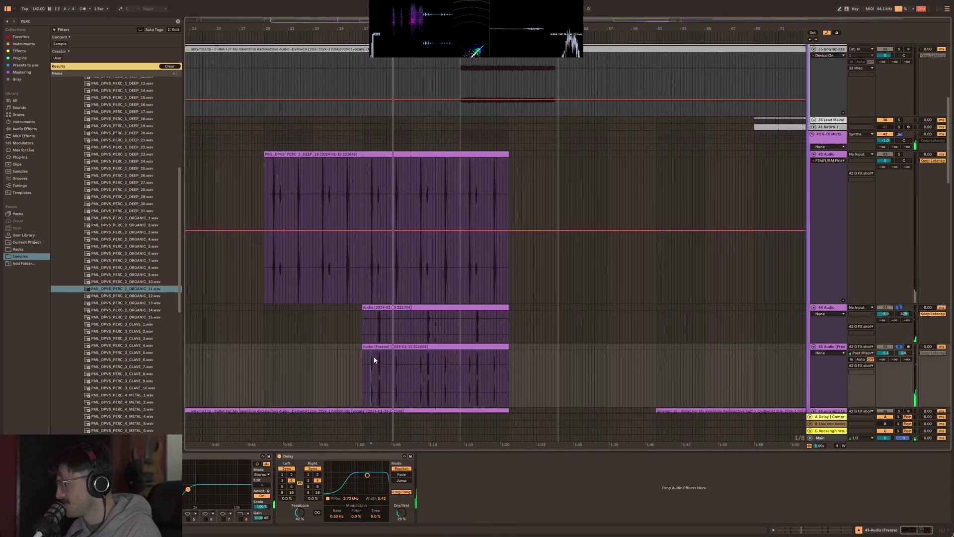
scroll(566, 341, "down", 3)
scroll(570, 315, "right", 5)
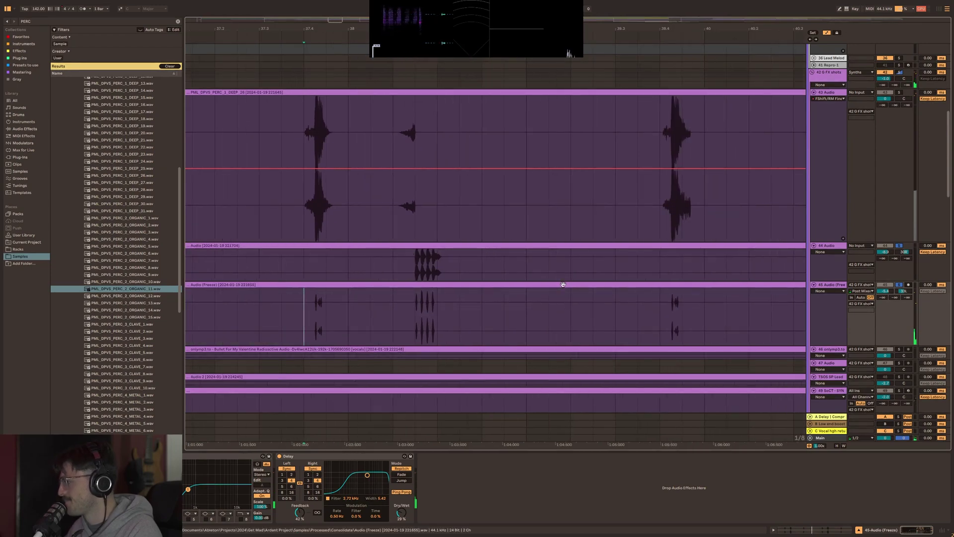
Select the four repeated hits in the frozen clip in bar 38 and play them at close range.
left_click_drag(421, 264, 451, 264)
left_click(398, 317)
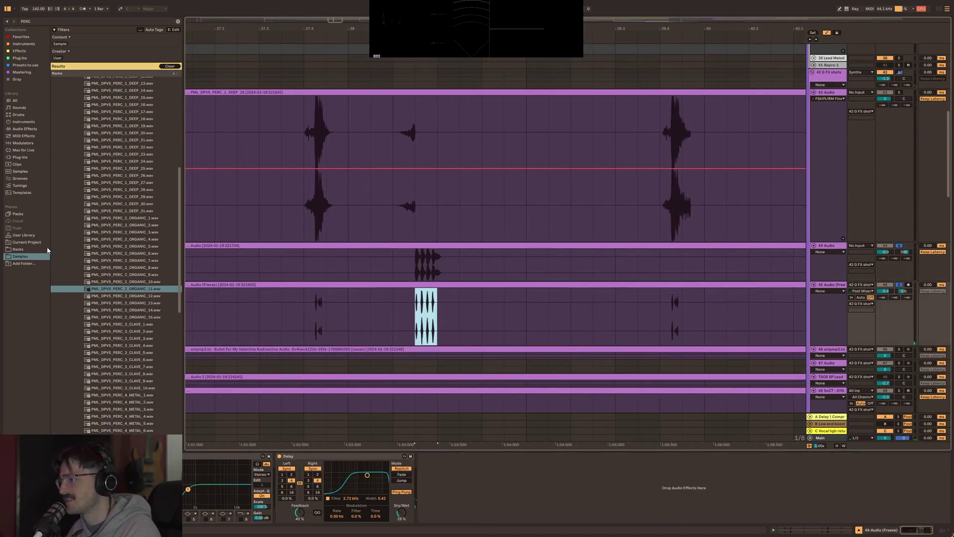
key("z")
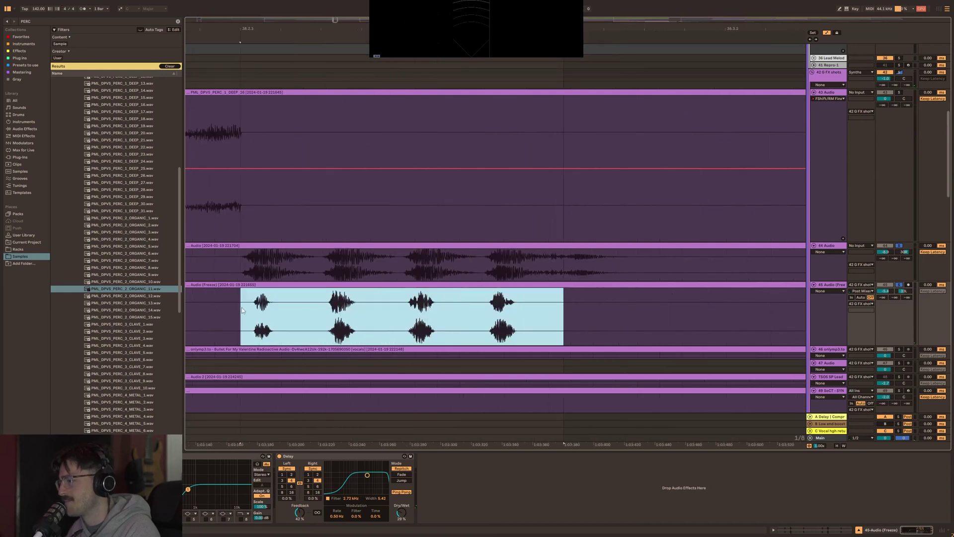
key("x")
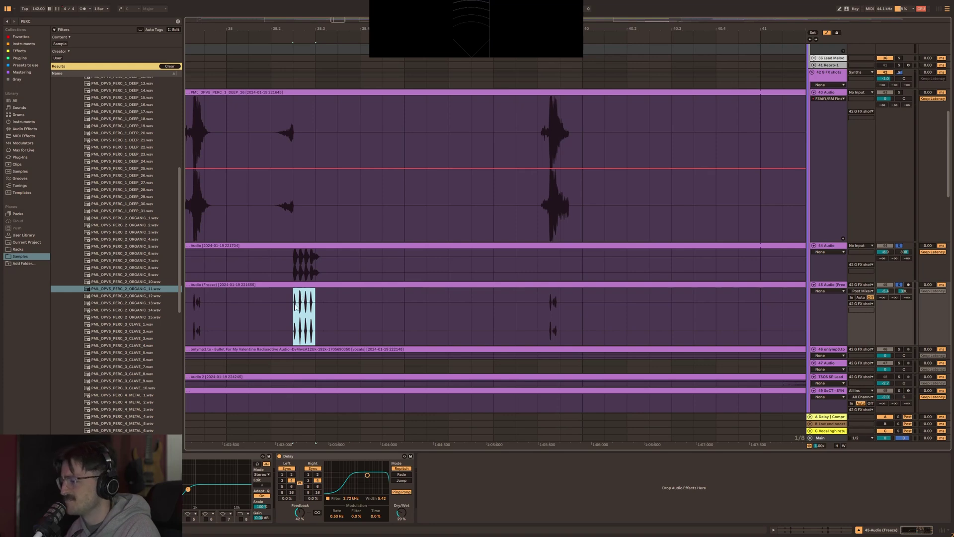
key("z")
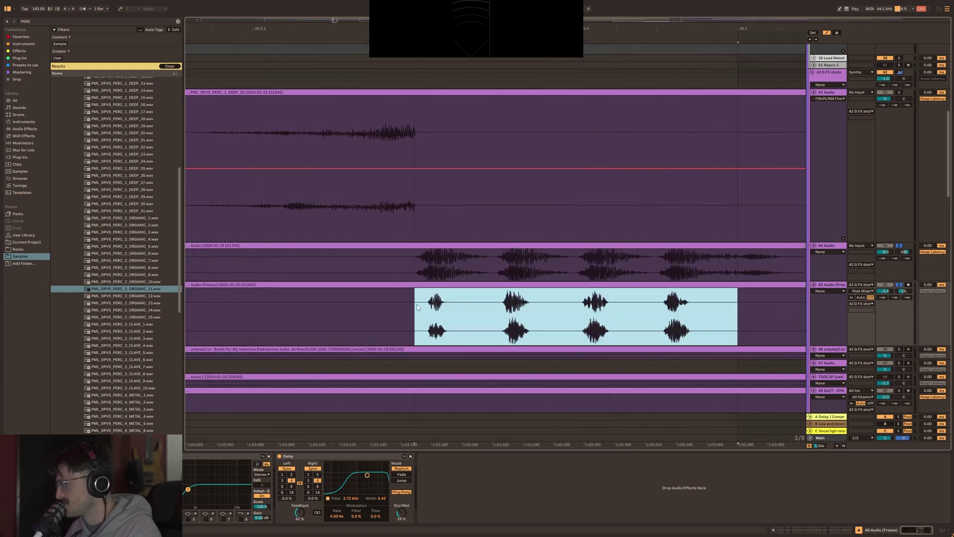
key("space")
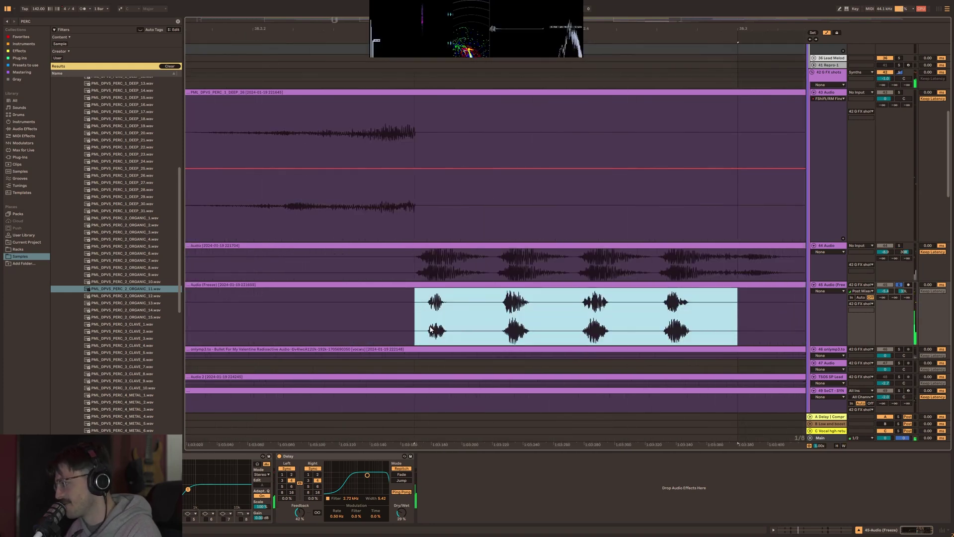
Place the insert marker at the stuttered hit's start in the second audio track and search the browser for FX.
scroll(431, 322, "down", 4)
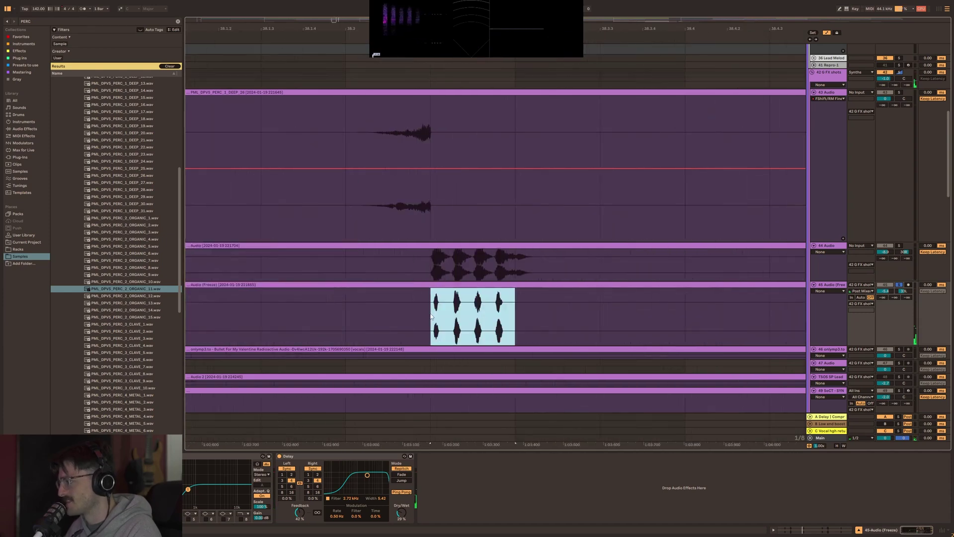
left_click(430, 267)
scroll(439, 267, "up", 4)
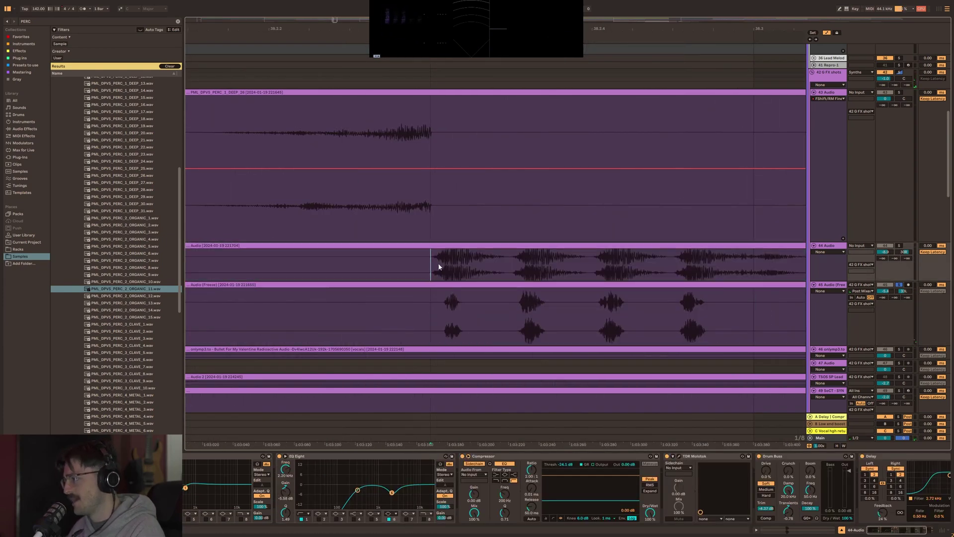
key("ctrl+f")
type("FX")
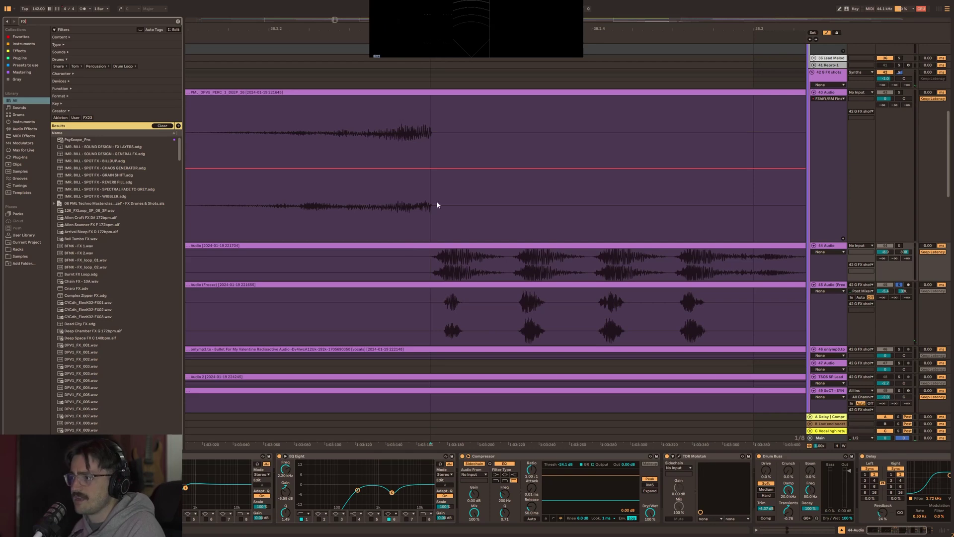
Load the SMK_FX_Futuristic rack from the FX folder of the Personal Racks onto the second audio track.
left_click(28, 251)
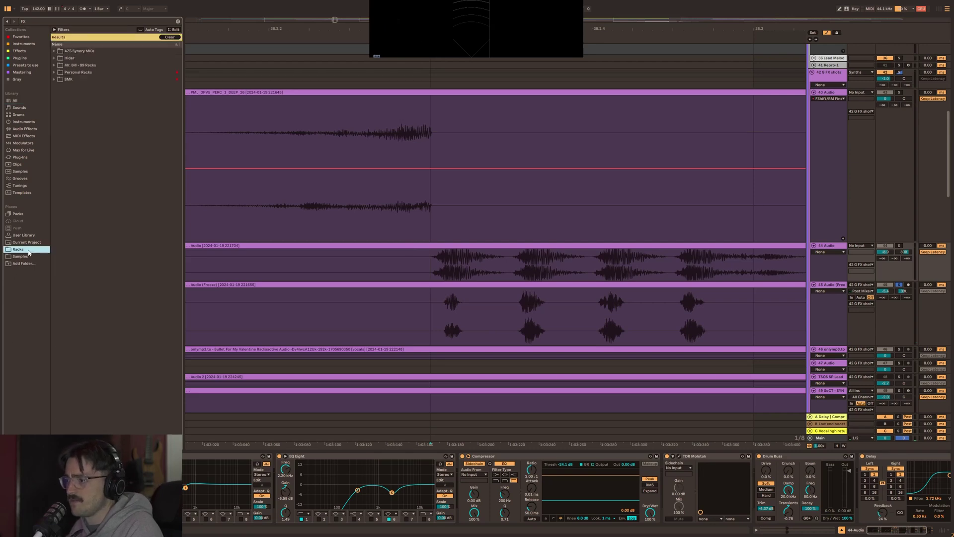
left_click(56, 79)
left_click(65, 86)
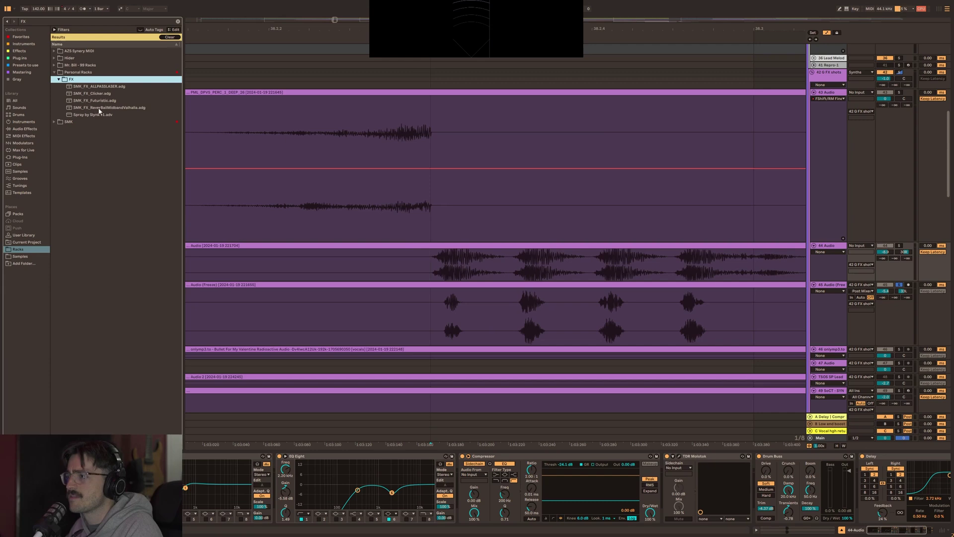
left_click(95, 101)
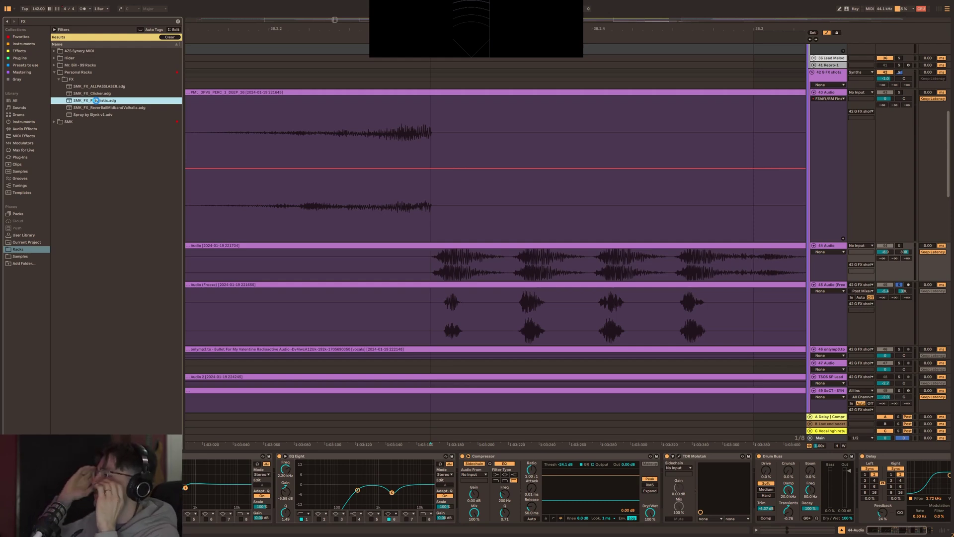
double_click(95, 101)
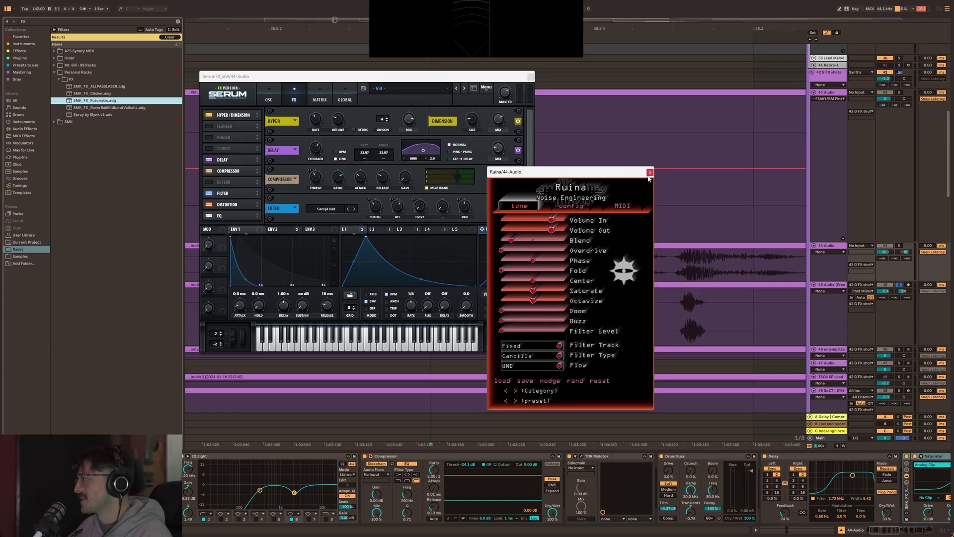
Close the Ruina window, show LFO 1 in SerumFX, and move its window clear of the clips and device chain.
left_click(649, 172)
left_click(223, 232)
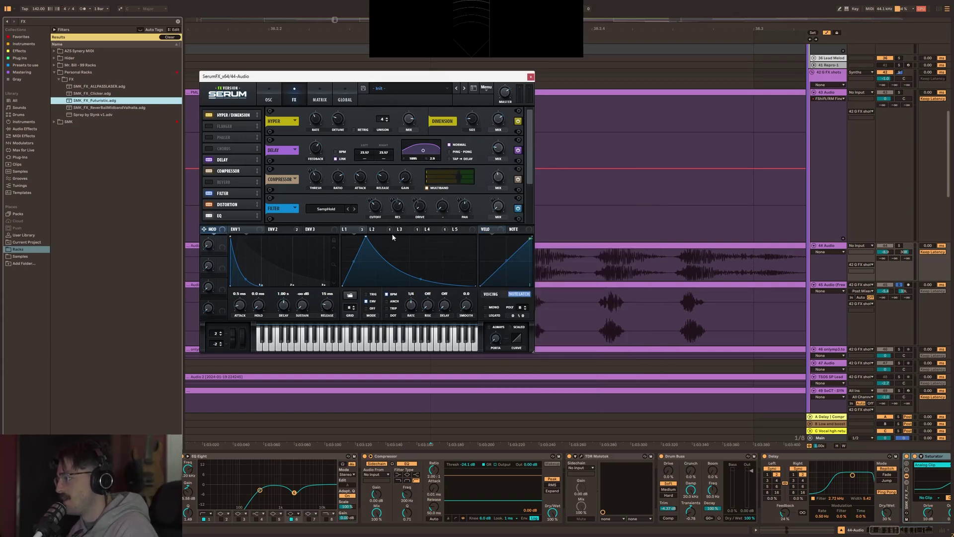
left_click(353, 232)
left_click_drag(885, 529, 919, 529)
left_click_drag(477, 76, 801, 24)
Select the four stuttered hits in the second audio track near bar 38.2 and play them soloed through the Futuristic rack.
scroll(431, 311, "down", 4)
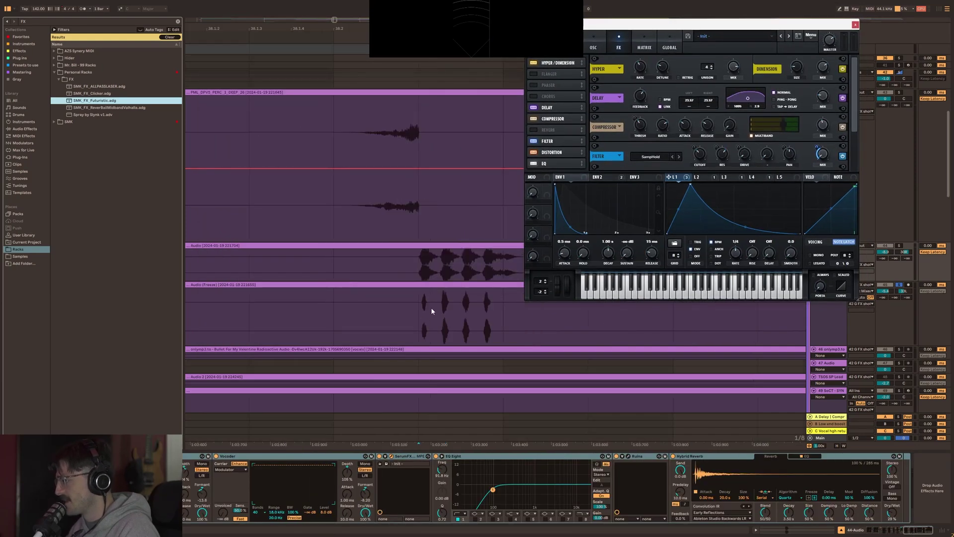
left_click_drag(420, 264, 572, 264)
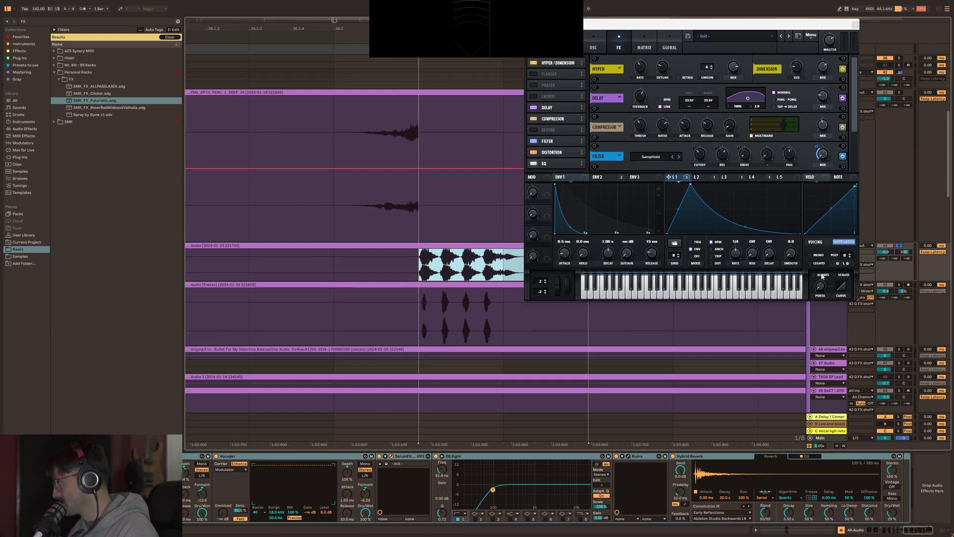
key("space")
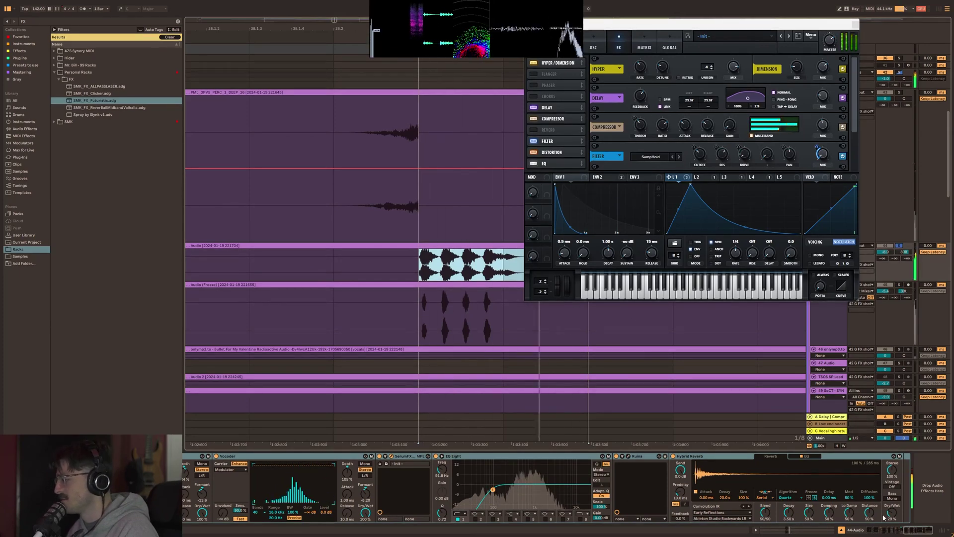
Bypass the Futuristic rack during playback to compare the sound, and remove it from the end of the device chain.
left_click(875, 530)
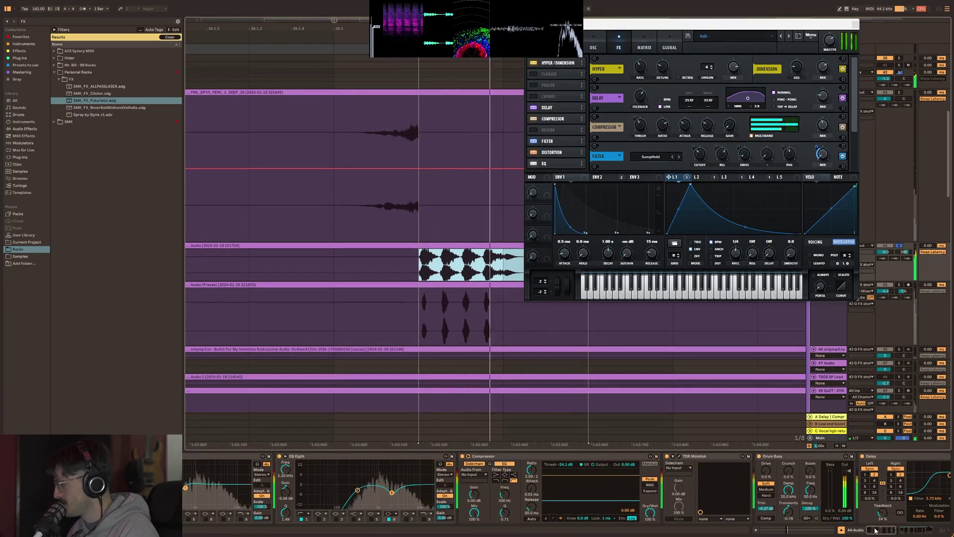
scroll(876, 530, "right", 3)
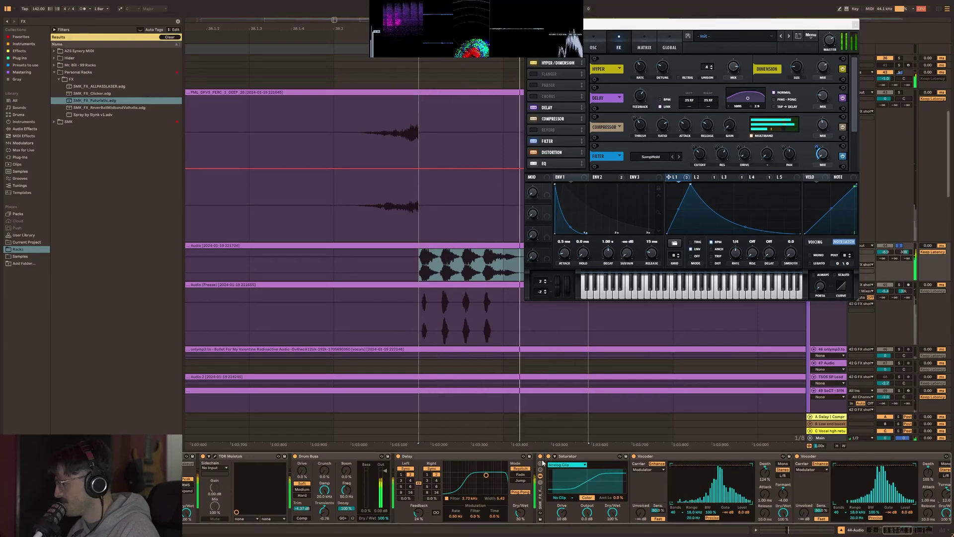
left_click(540, 456)
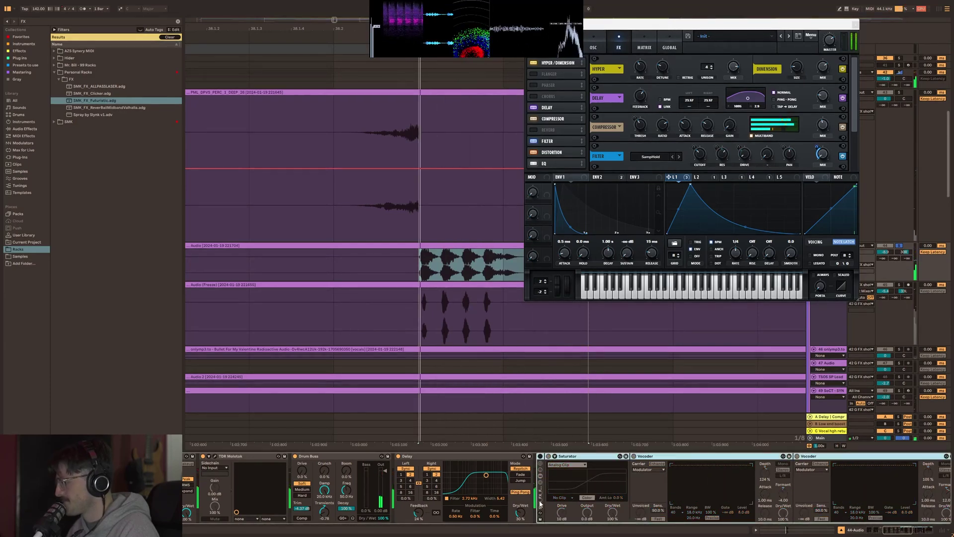
left_click(540, 503)
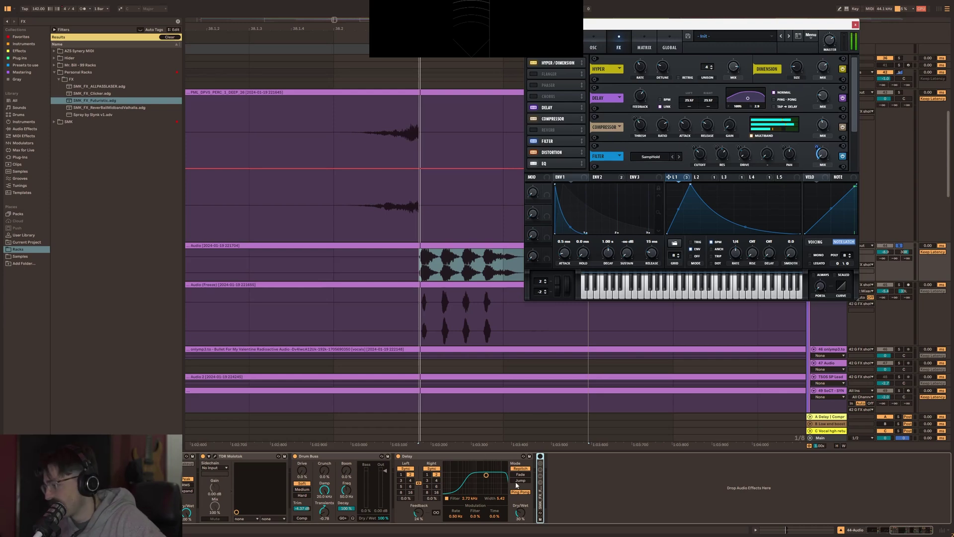
key("ctrl+alt+p")
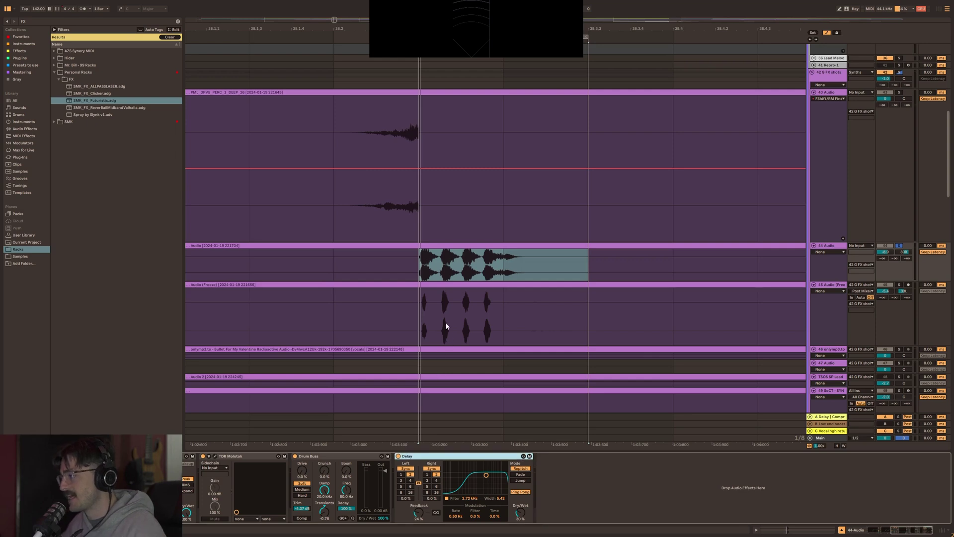
Examine the FX shot clips on tracks 43 to 45 and how they repeat across the arrangement from about bar 37.
scroll(447, 337, "down", 3)
scroll(455, 303, "up", 4)
scroll(431, 235, "down", 3)
scroll(541, 228, "down", 2)
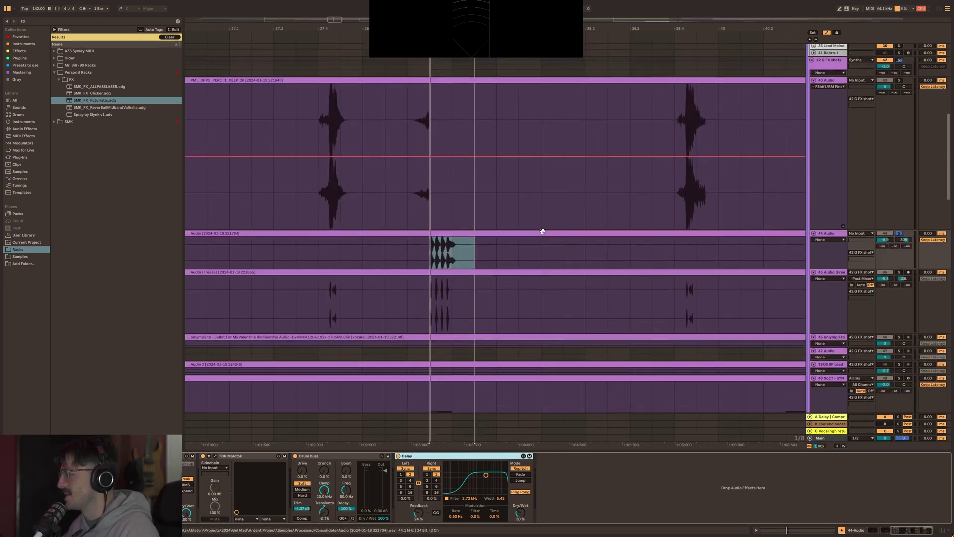
scroll(528, 207, "right", 3)
scroll(505, 257, "down", 4)
scroll(610, 269, "down", 1)
scroll(609, 269, "down", 2)
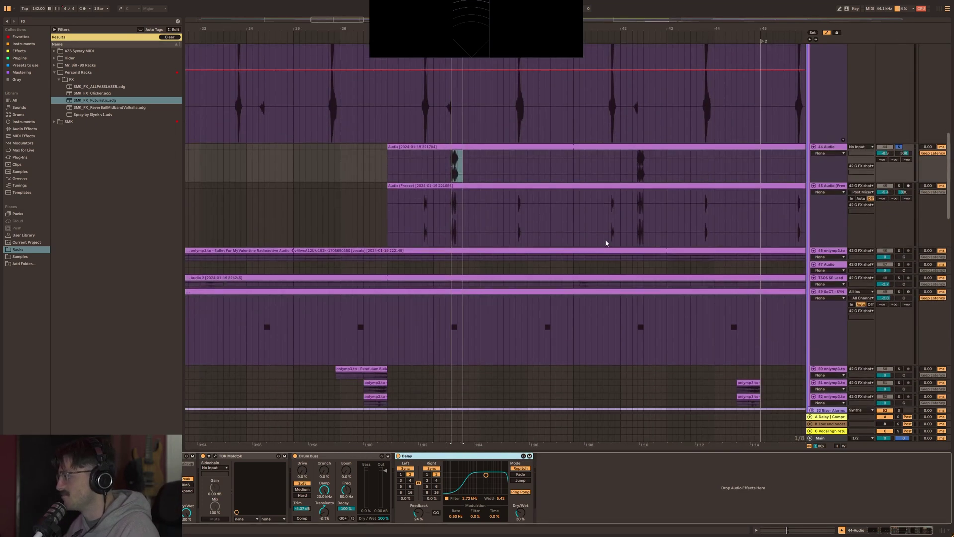
scroll(586, 233, "right", 3)
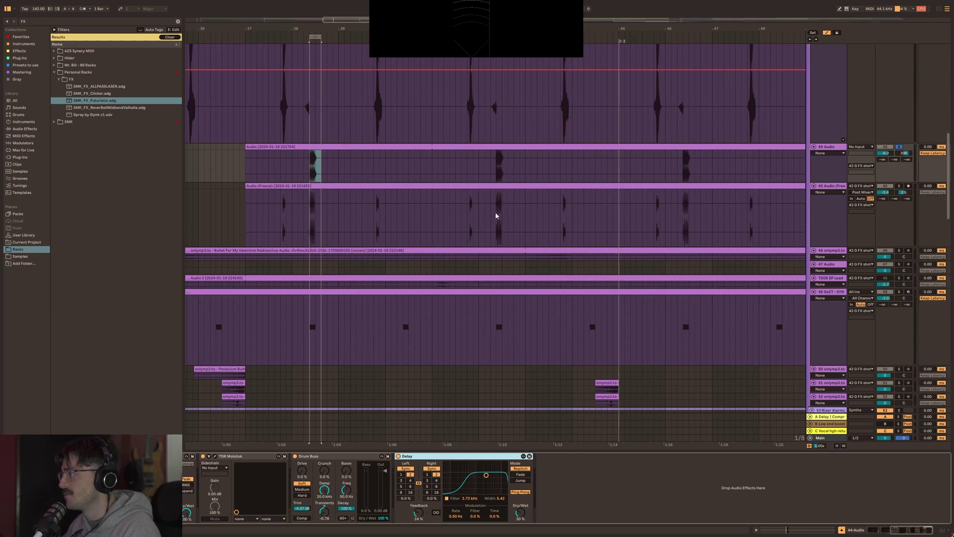
Audition the Bullet For My Valentine vocal clip on track 46 in solo, starting just before bar 43.
left_click(496, 215)
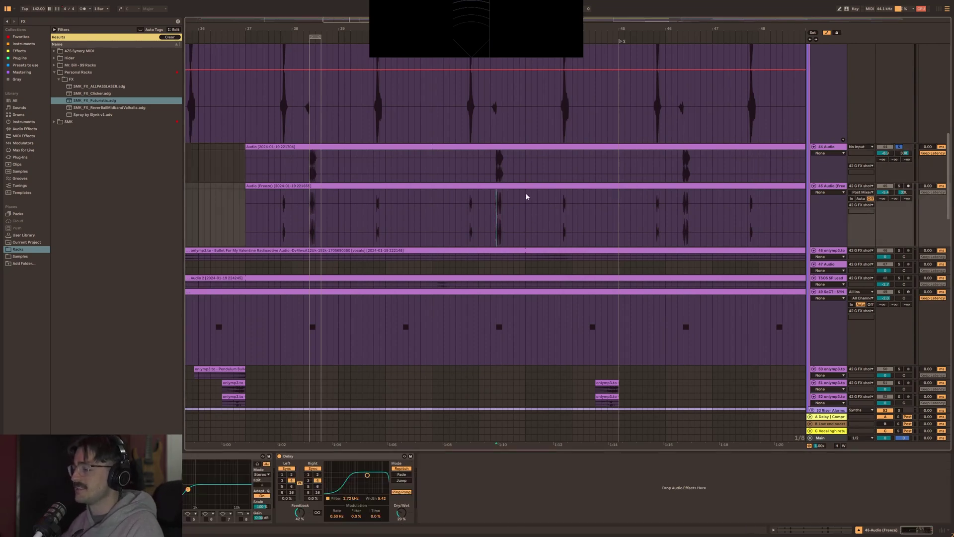
scroll(612, 219, "up", 3)
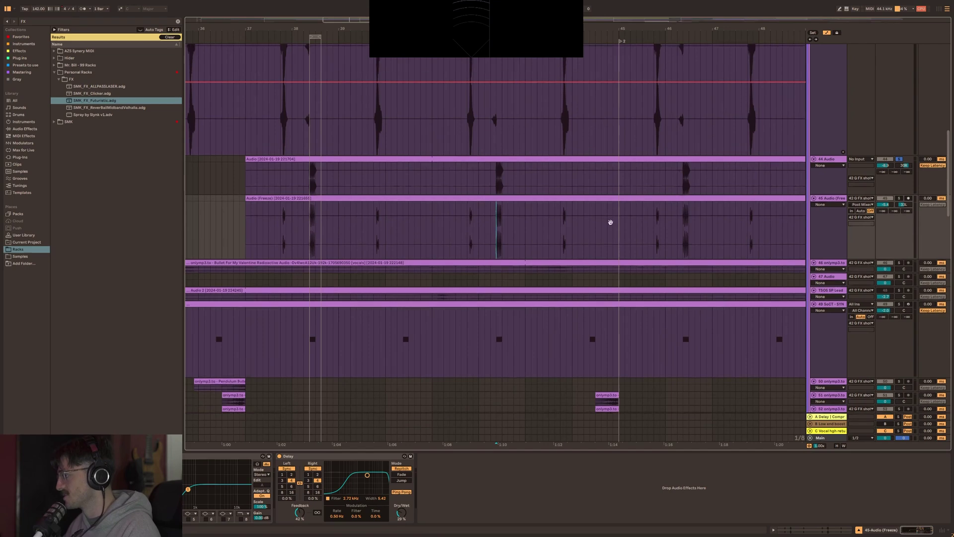
left_click(524, 343)
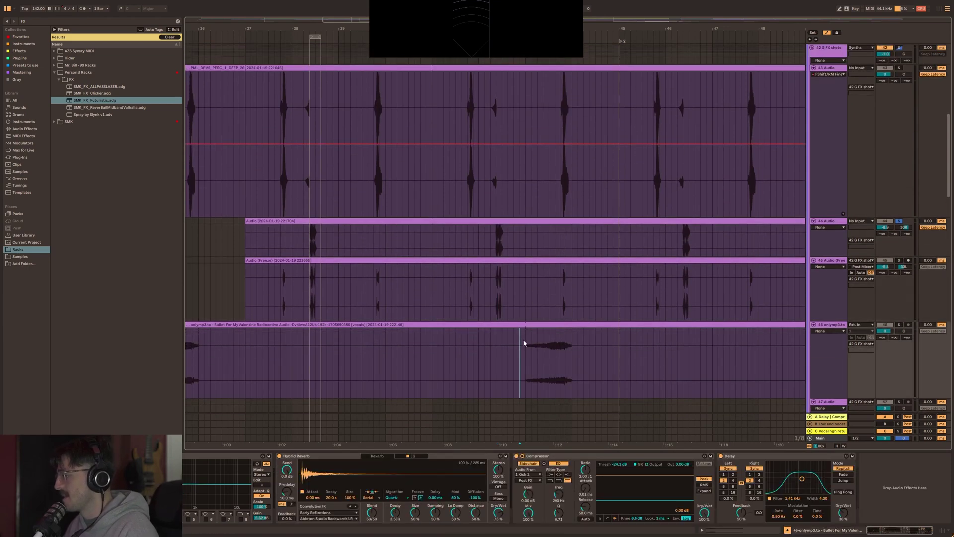
key("space")
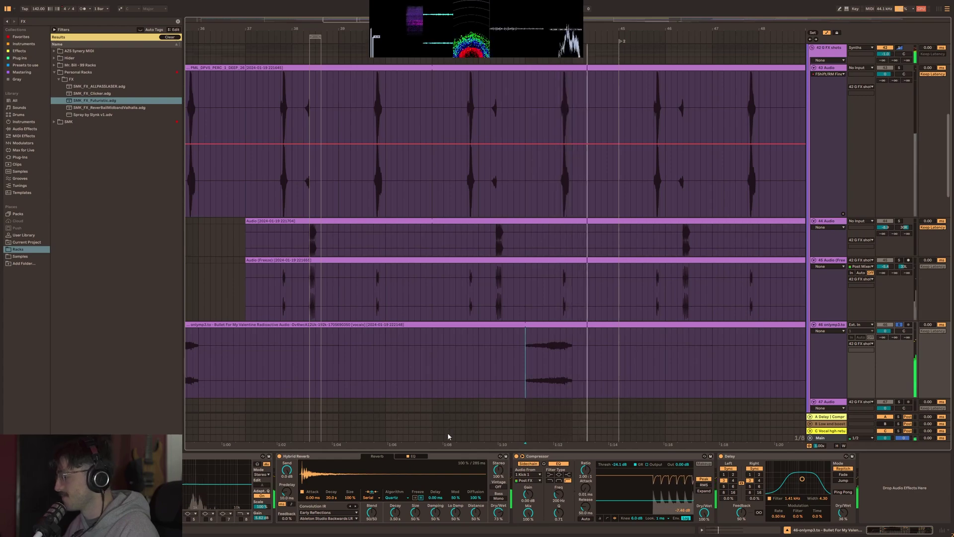
Switch to the browser to show the source song on YouTube, return to Ableton Live and inspect the vocal clip's sample.
key("alt+Tab")
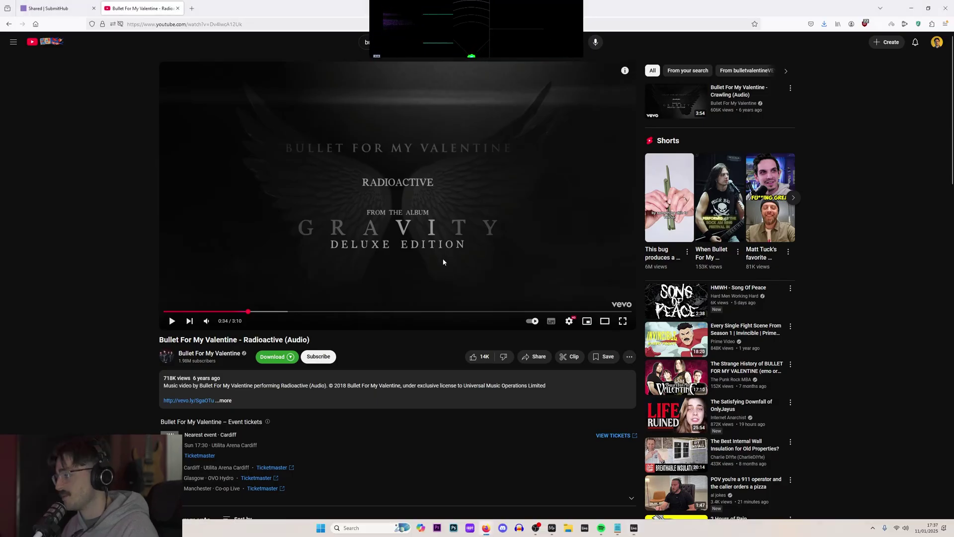
key("alt+Tab")
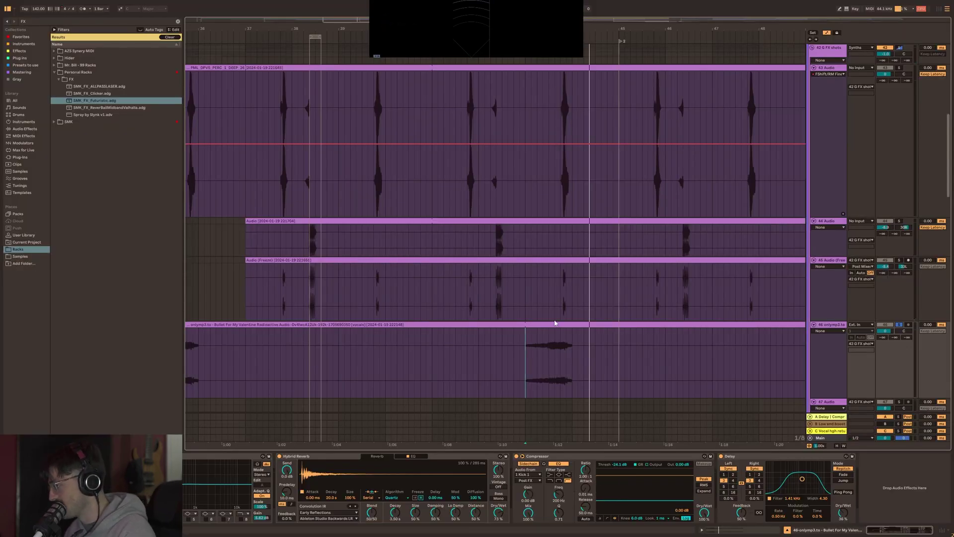
double_click(555, 322)
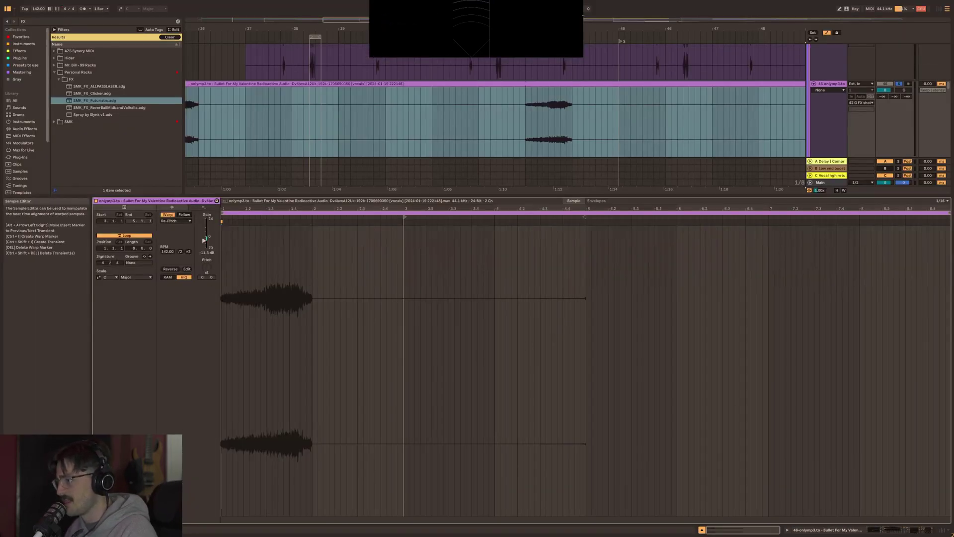
key("shift+Tab")
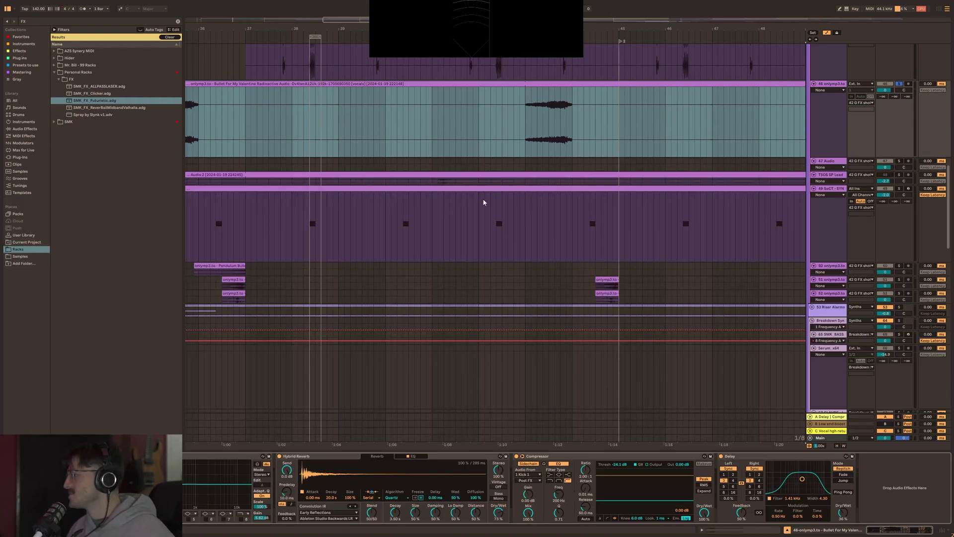
Audition the synth one-shot on track 49 in solo and look closely at its note before bar 29.
left_click(496, 227)
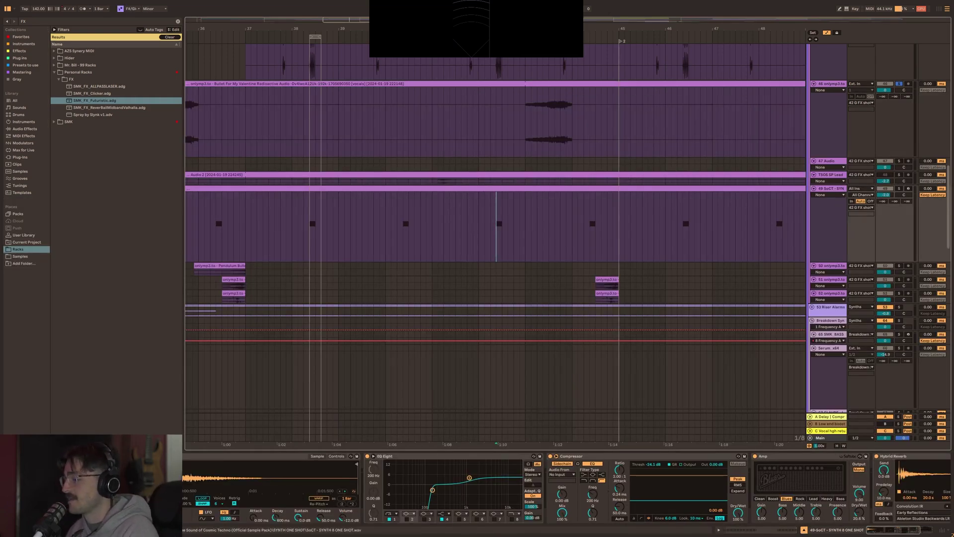
key("space")
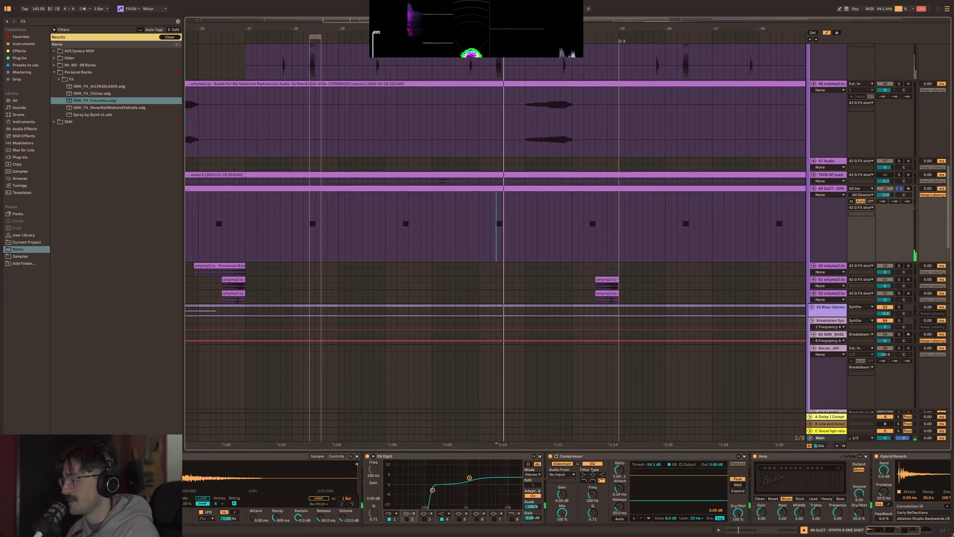
key("minus")
key("minus")
scroll(342, 233, "up", 8)
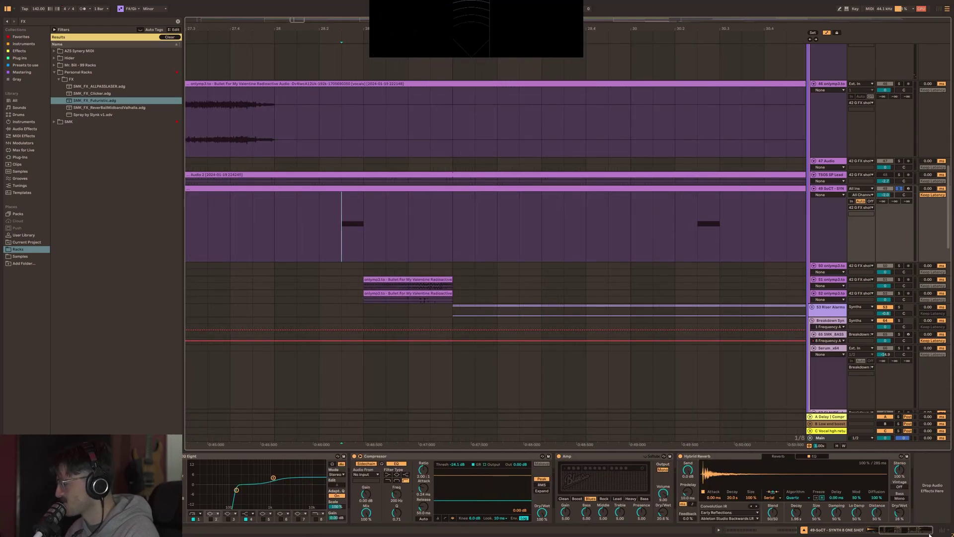
scroll(398, 246, "left", 5)
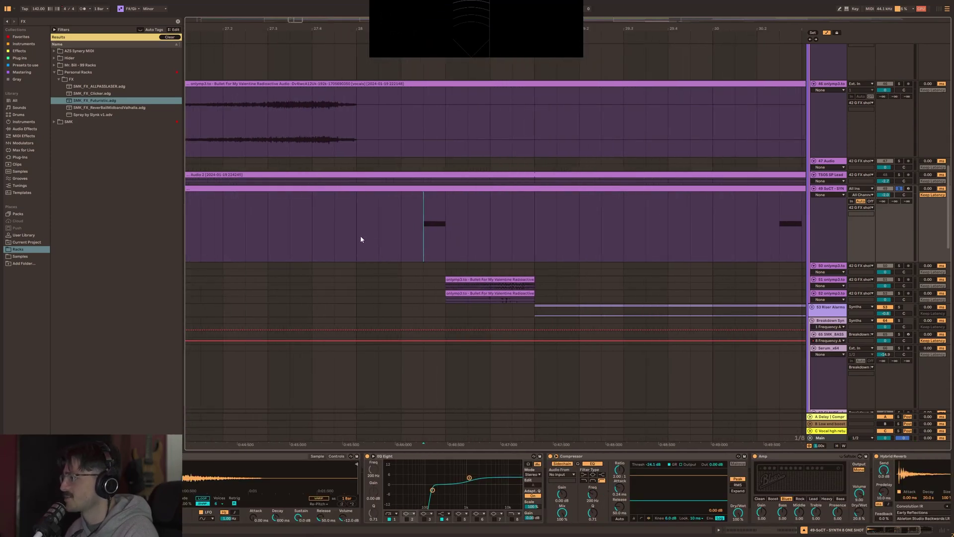
Highlight bar 28 of the track 49 synth clip around its note, and select the clip.
left_click_drag(359, 236, 517, 228)
scroll(150, 477, "up", 4)
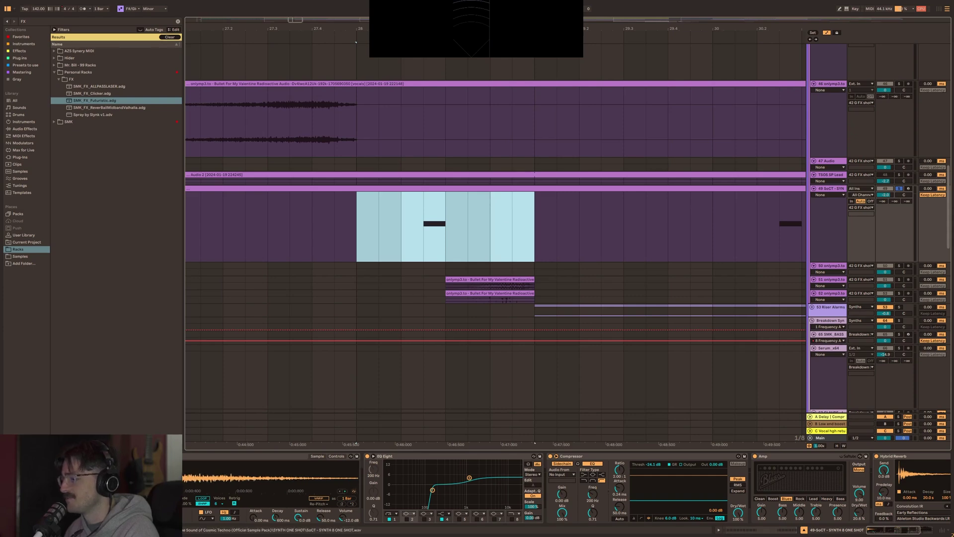
scroll(149, 477, "down", 4)
scroll(150, 478, "up", 4)
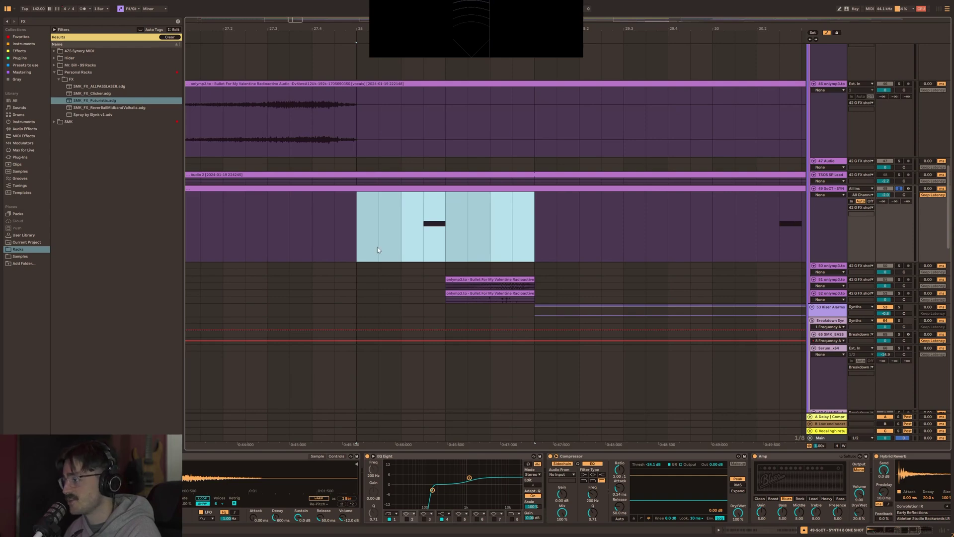
left_click_drag(423, 238, 530, 218)
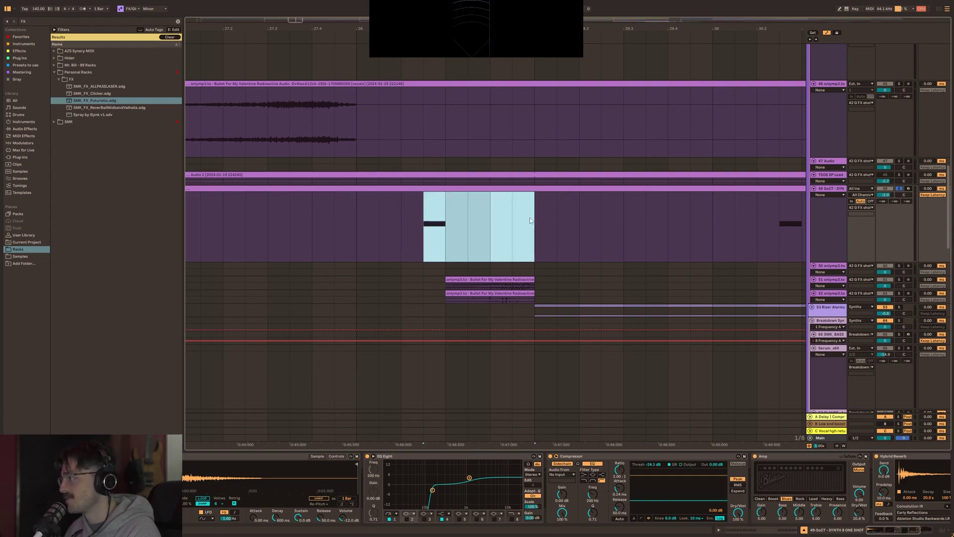
left_click(420, 237)
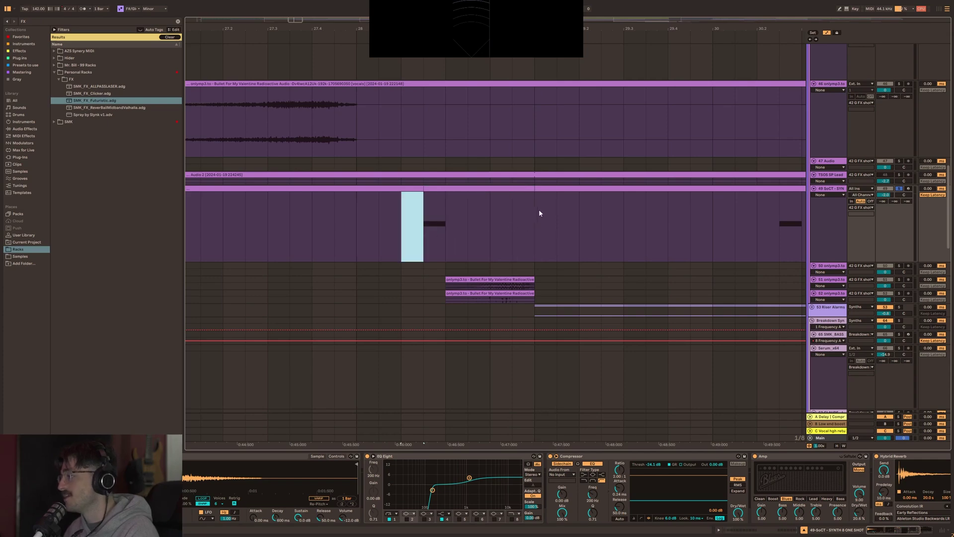
left_click(535, 190)
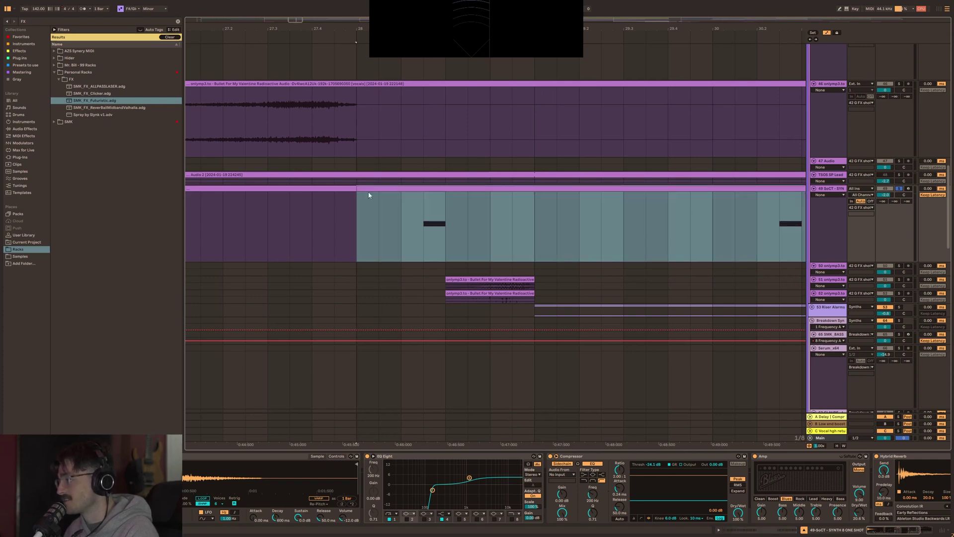
View how the synth one-shots on track 49 are spaced relative to the riser clips on tracks 50 to 52.
scroll(492, 283, "down", 5)
left_click(493, 280)
scroll(484, 249, "down", 5)
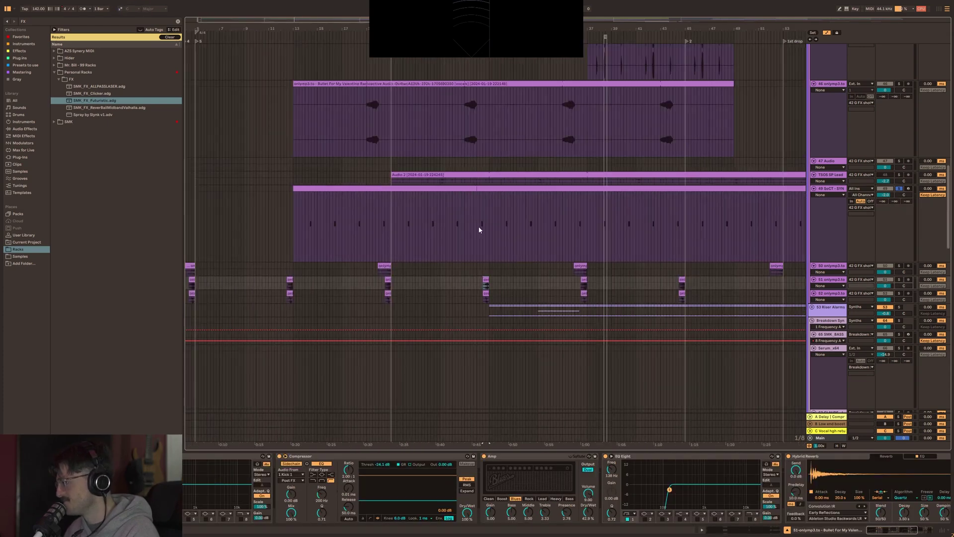
left_click(426, 231)
left_click(434, 232)
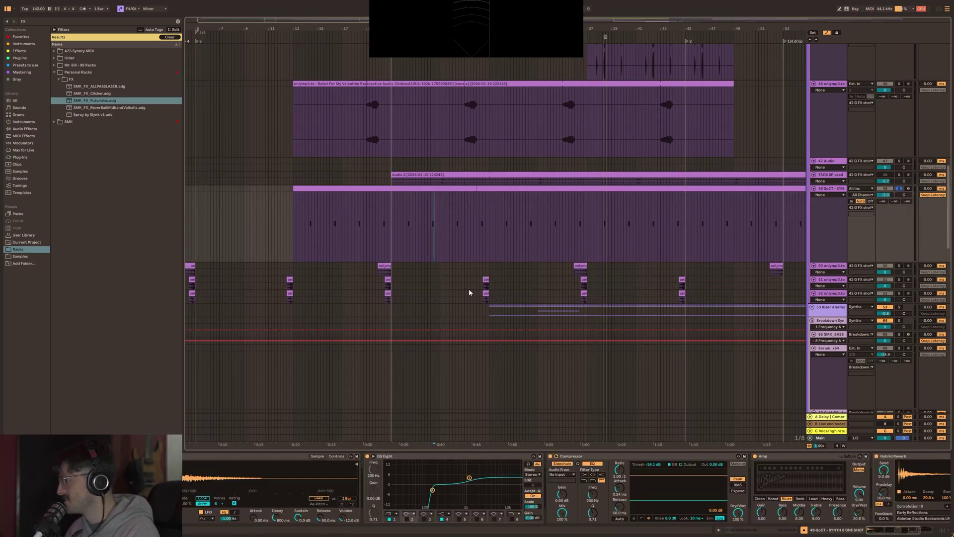
Audition the Pendulum riser clip on track 50 in solo, leading into bar 21.
left_click(387, 273)
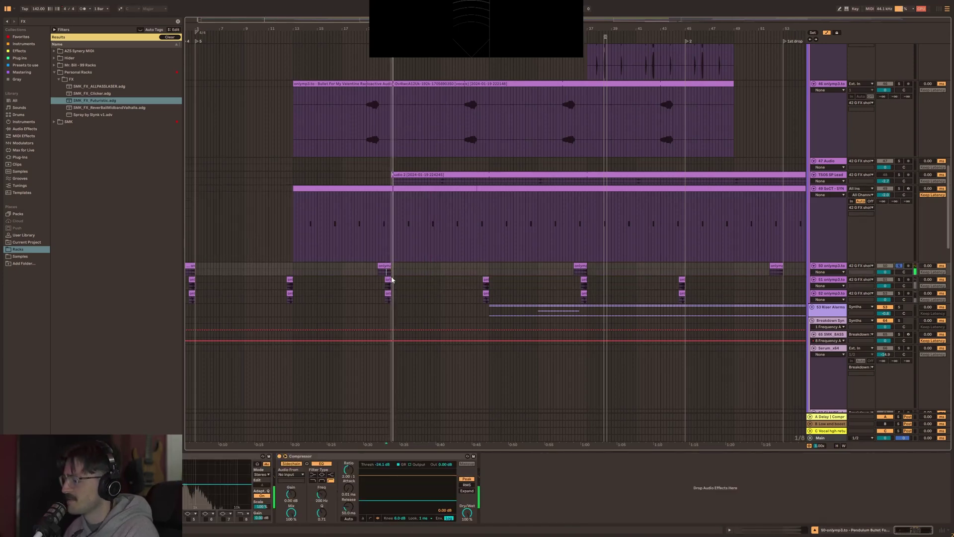
scroll(390, 293, "up", 5)
key("space")
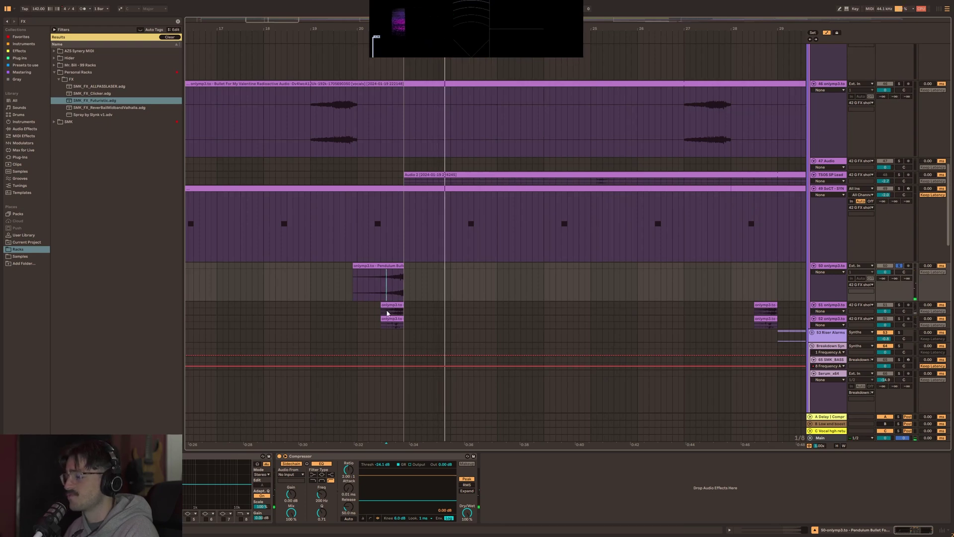
Audition the reversed Radioactive clip on track 51 in solo and select the clip ending at bar 21.
left_click(399, 308)
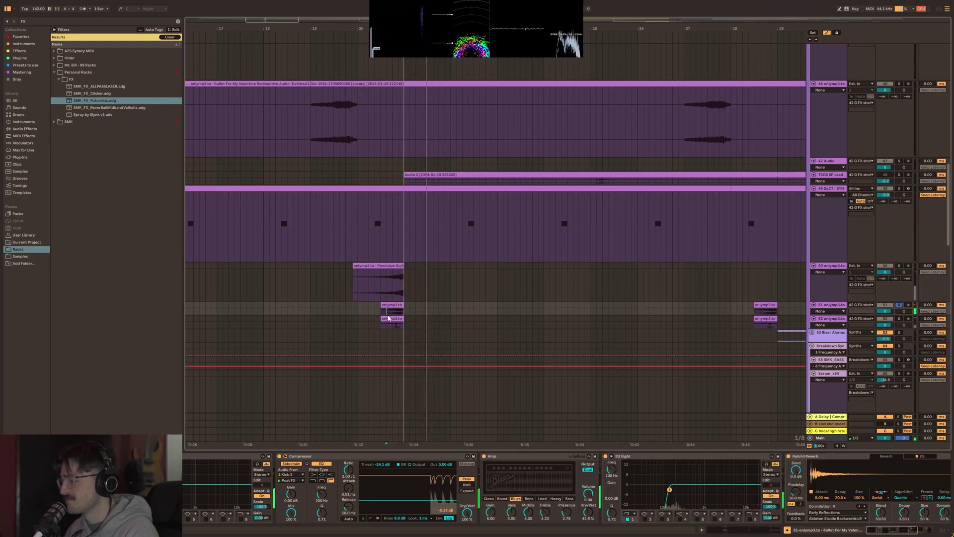
scroll(396, 314, "up", 3)
scroll(396, 314, "up", 1)
scroll(396, 318, "up", 4)
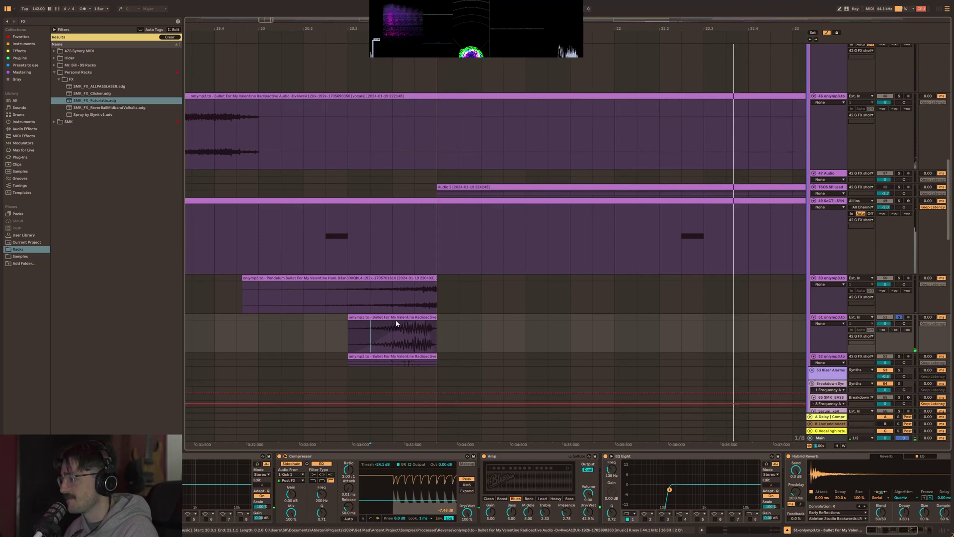
left_click(402, 320)
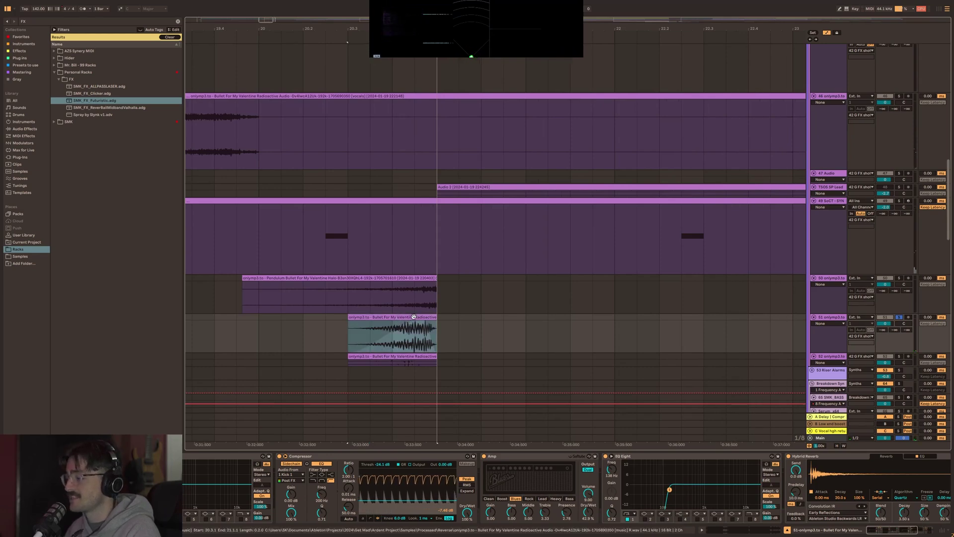
Review the placement of the track 51 risers across the arrangement and play from about bar 27 past the one ending at bar 29.
scroll(467, 309, "down", 10)
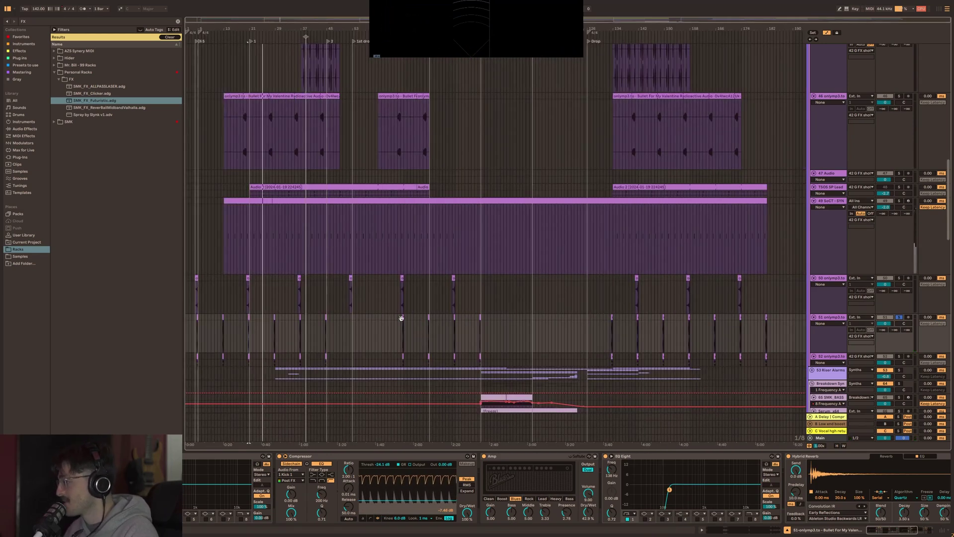
scroll(303, 326, "up", 4)
scroll(348, 338, "left", 5)
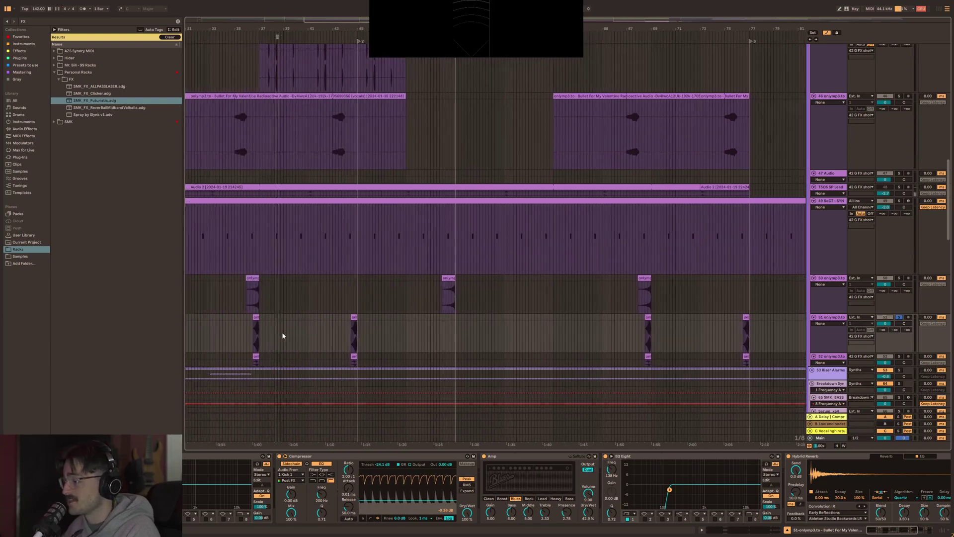
scroll(293, 326, "left", 6)
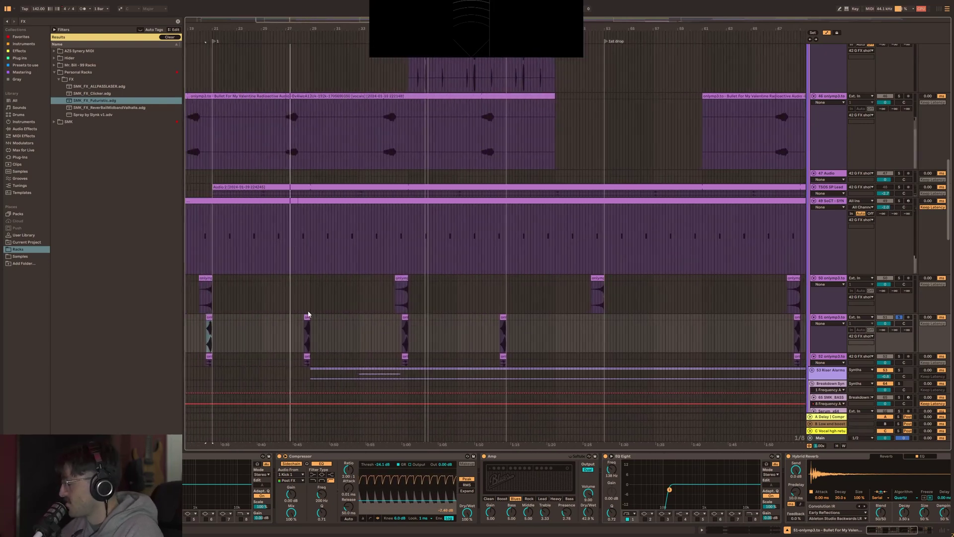
scroll(305, 321, "left", 1)
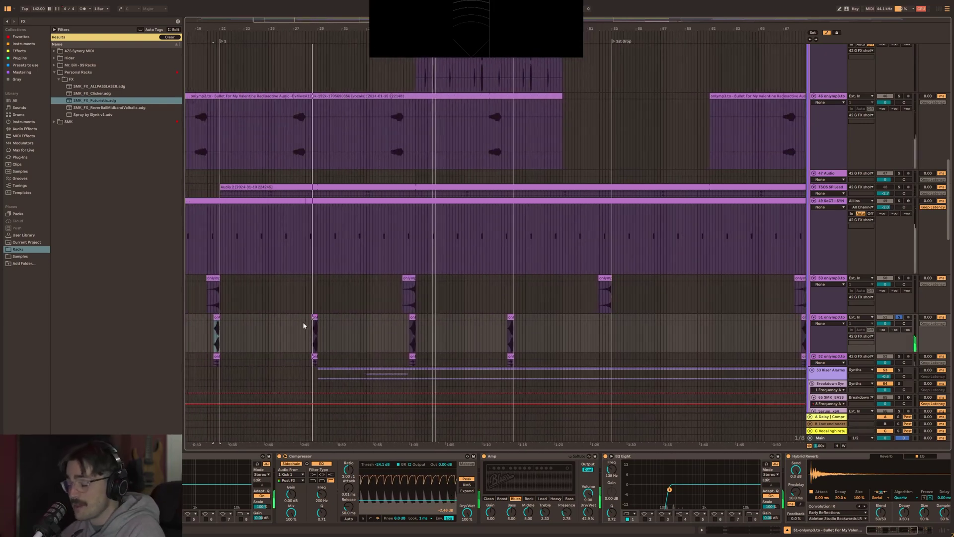
left_click(298, 326)
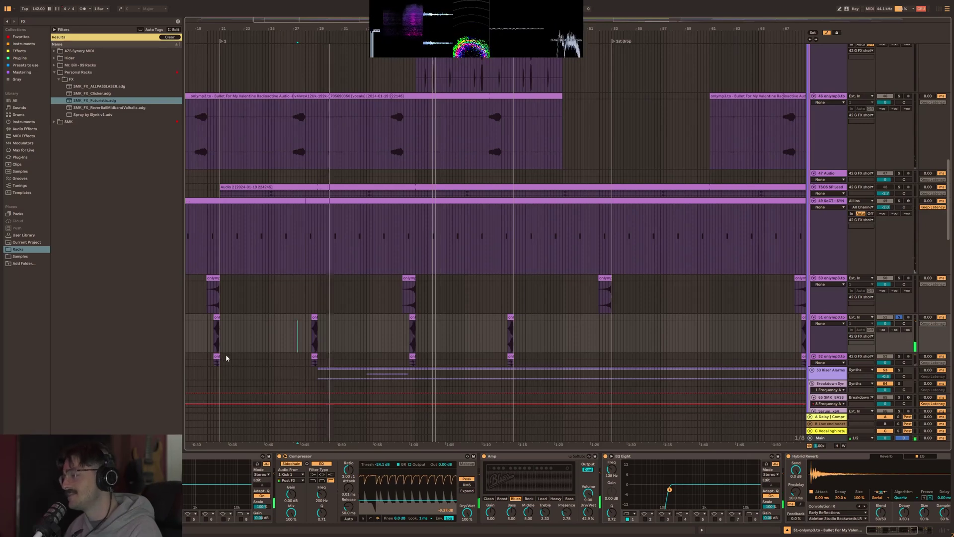
key("space")
Inspect the stacked clips on tracks 51 and 52 before bar 29 and highlight the build-up of the track 51 riser.
left_click(314, 358)
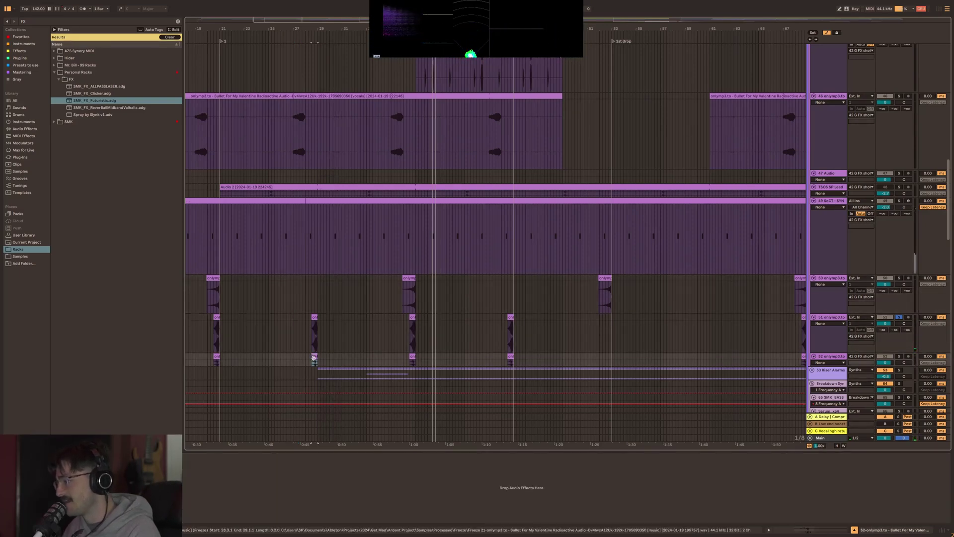
scroll(314, 359, "up", 3, "alt")
scroll(308, 363, "up", 6, "ctrl")
left_click_drag(337, 339, 400, 333)
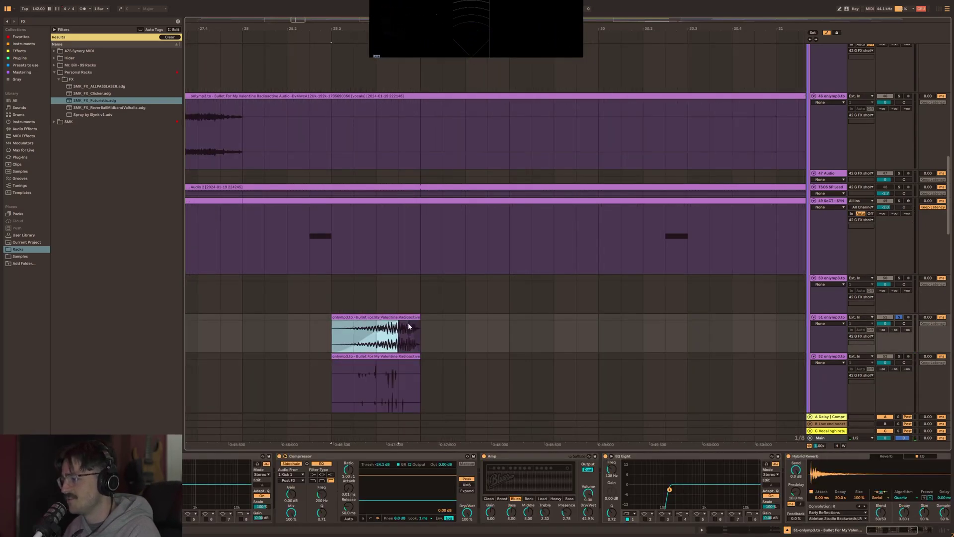
scroll(378, 419, "down", 2)
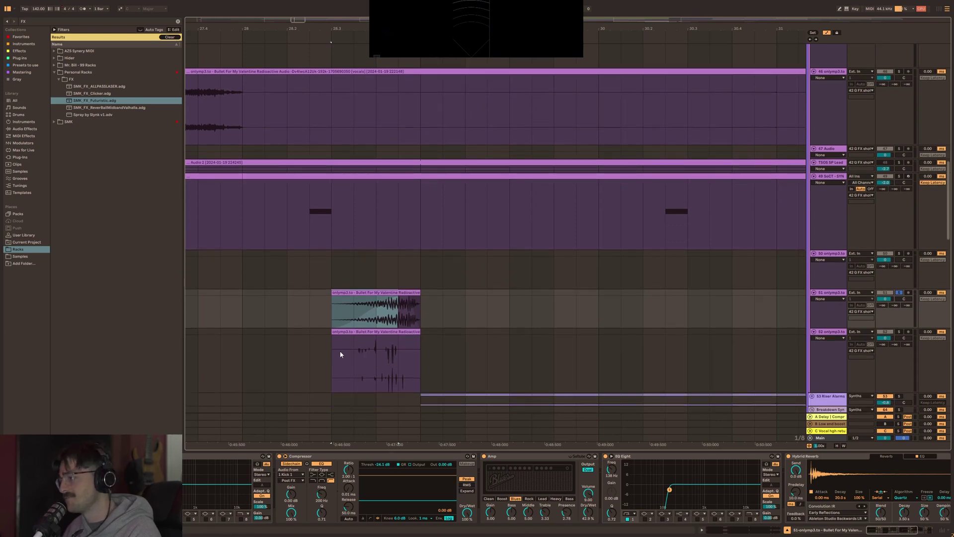
Audition the track 52 clip before bar 29 in solo, followed by tracks 51 and 52 together.
left_click(377, 353)
key("space")
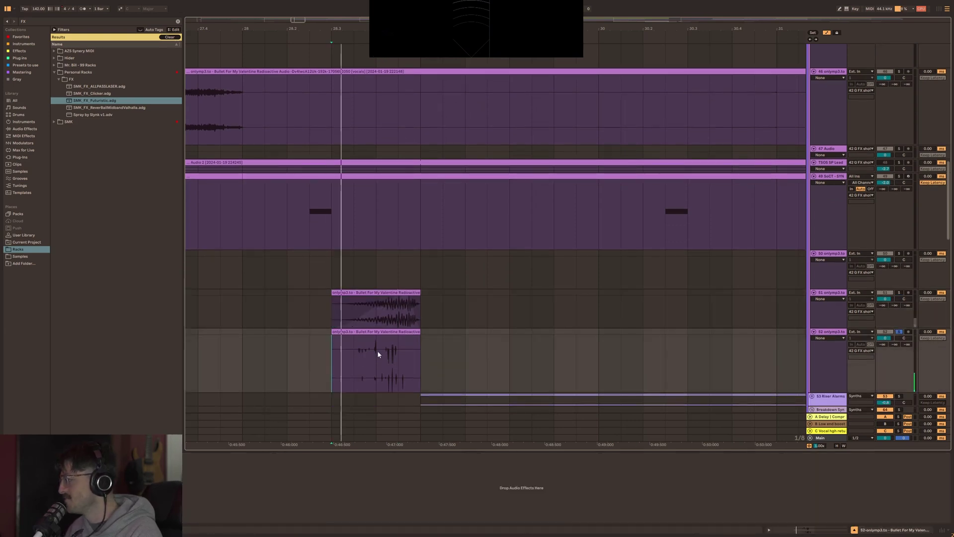
left_click(899, 292)
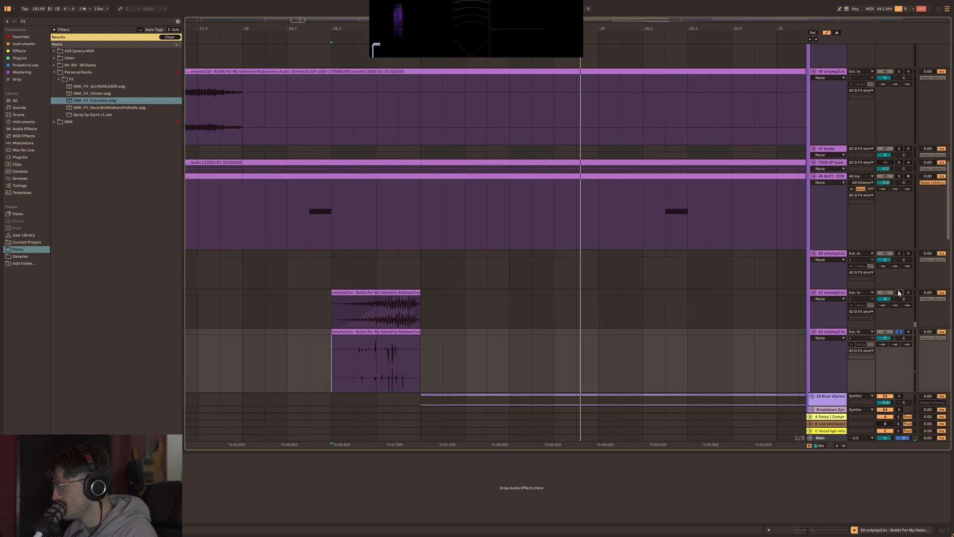
left_click(408, 308)
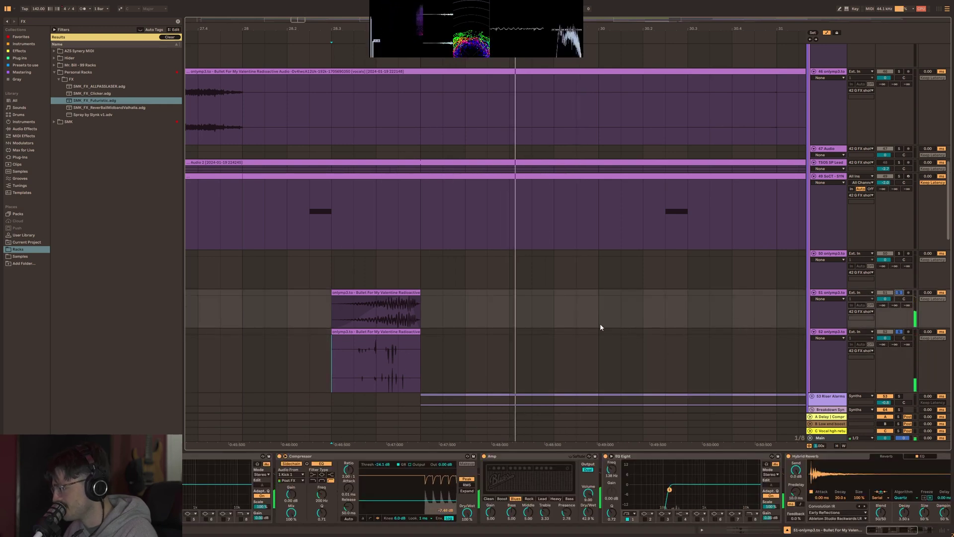
scroll(320, 348, "down", 4)
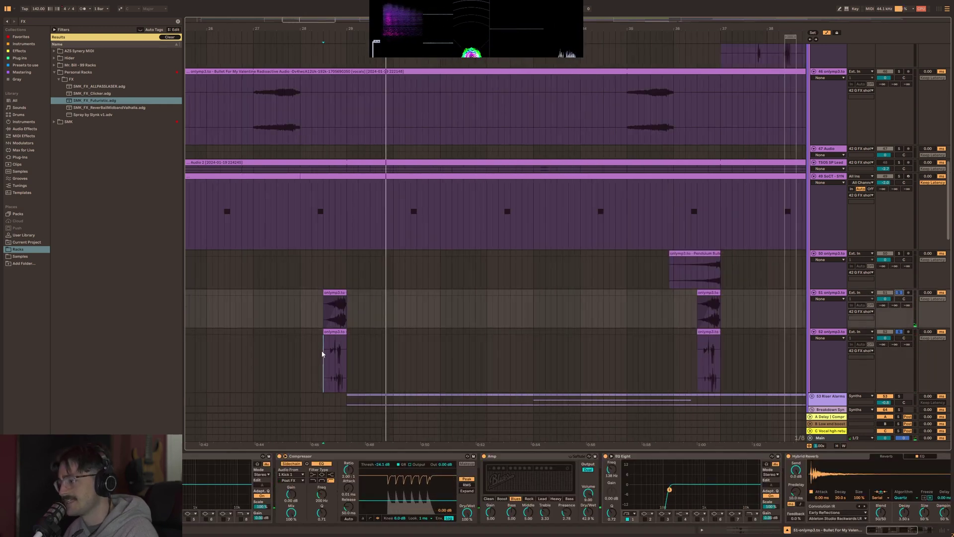
Loop the length of the track 51 riser clip that ends at bar 29.
scroll(356, 349, "up", 10)
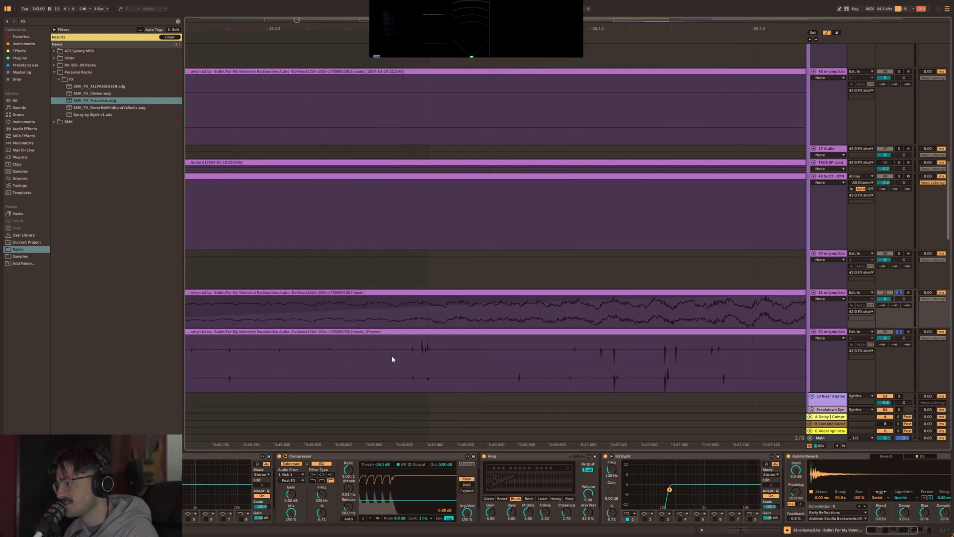
scroll(390, 354, "down", 3)
left_click_drag(239, 309, 571, 304)
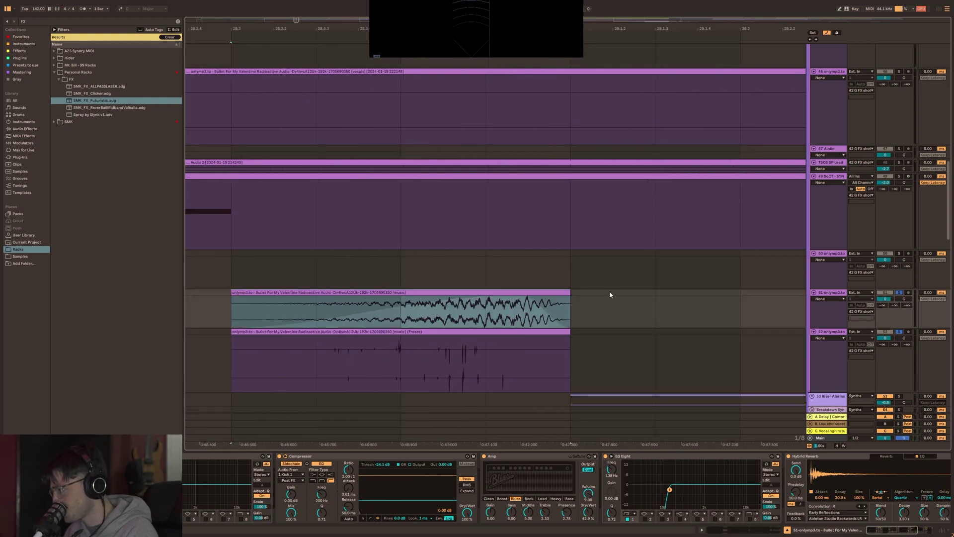
key("ctrl+l")
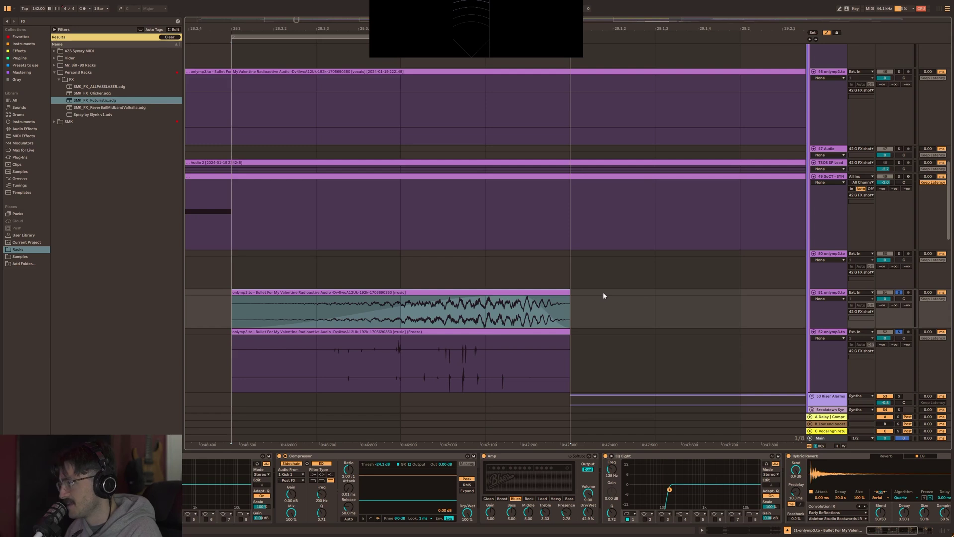
Search the browser for "DE-CL" and load RX 8 De-click onto track 51.
key("ctrl+f")
type("DX-")
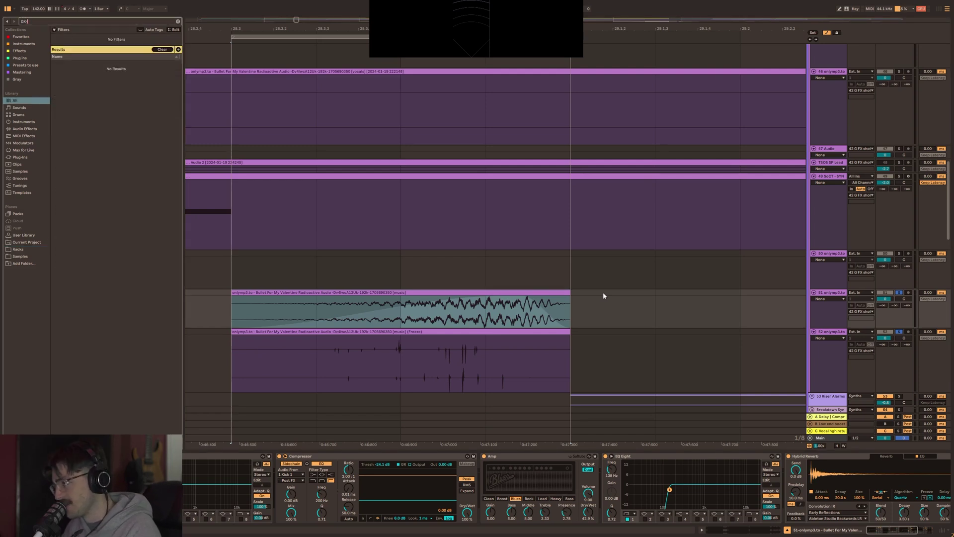
key("BackSpace")
key("BackSpace")
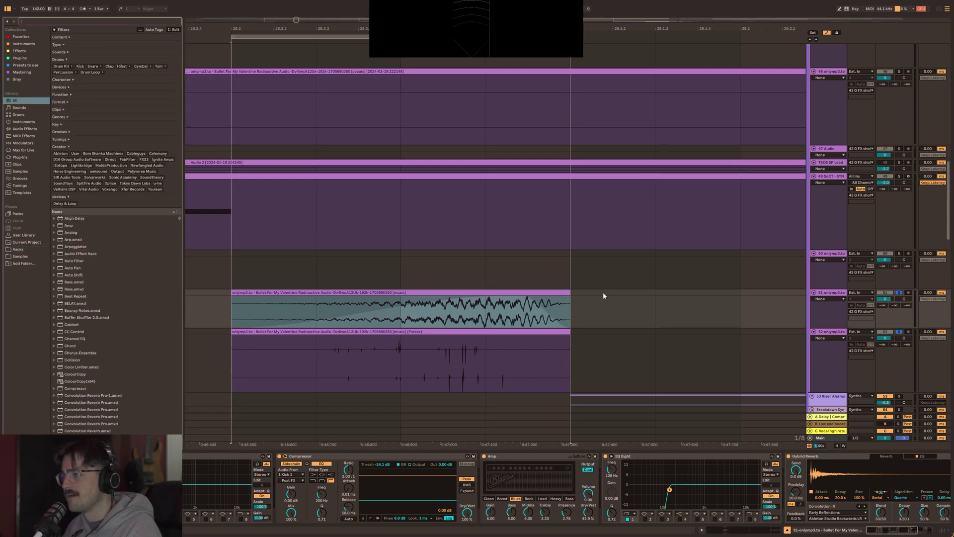
type("DE-CL")
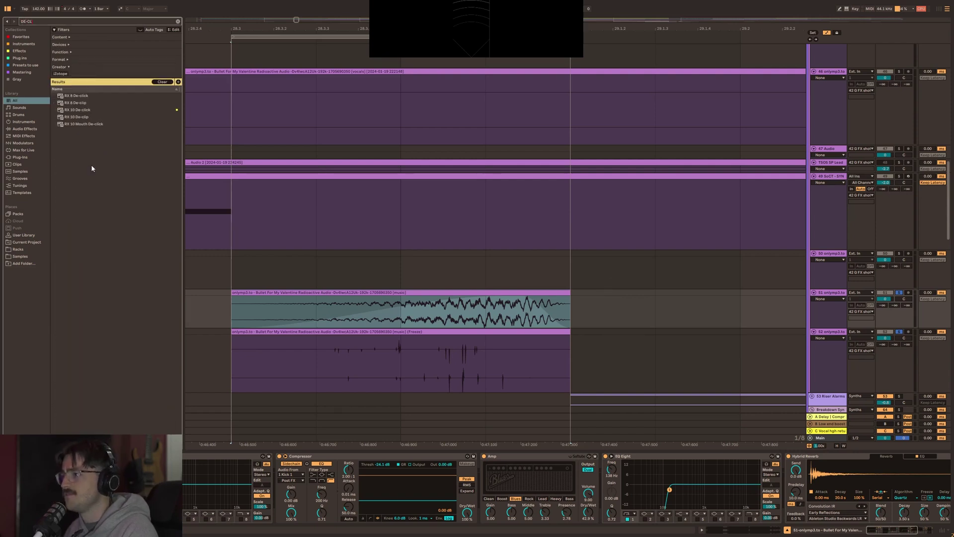
left_click(94, 118)
left_click(94, 110)
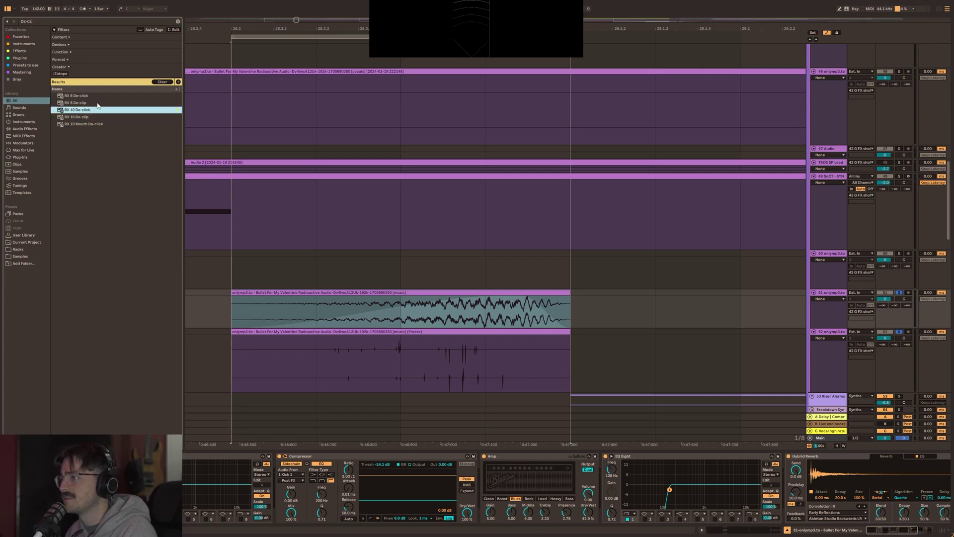
left_click(98, 102)
left_click(96, 96)
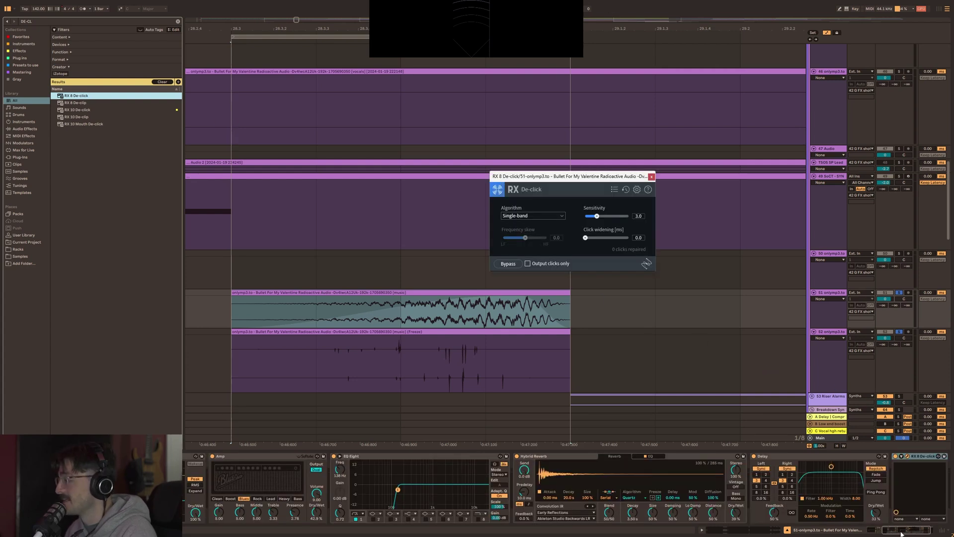
Set RX De-click to Multi-band (periodic clicks) with sensitivity 5.0, frequency skew -0.3 and click widening 1.4 ms.
left_click_drag(547, 176, 404, 110)
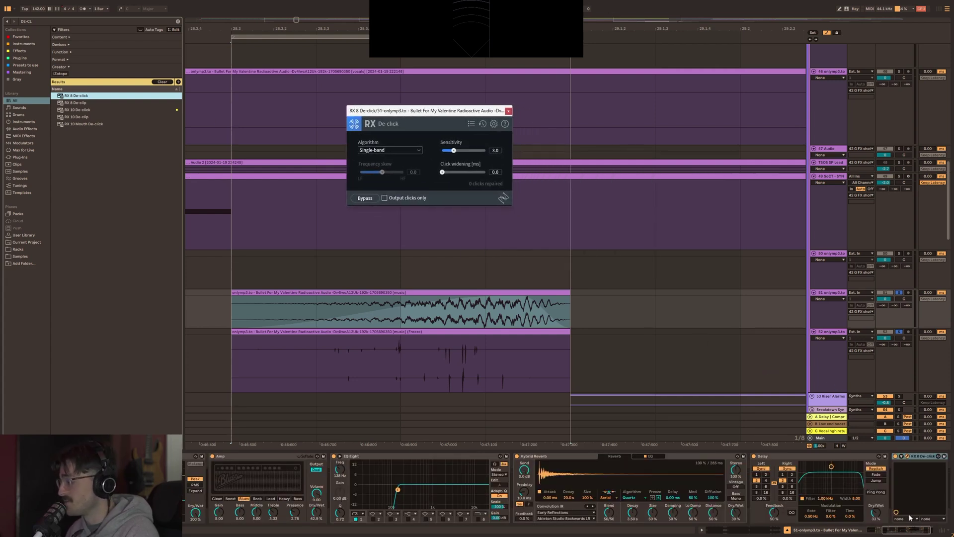
left_click_drag(909, 530, 915, 530)
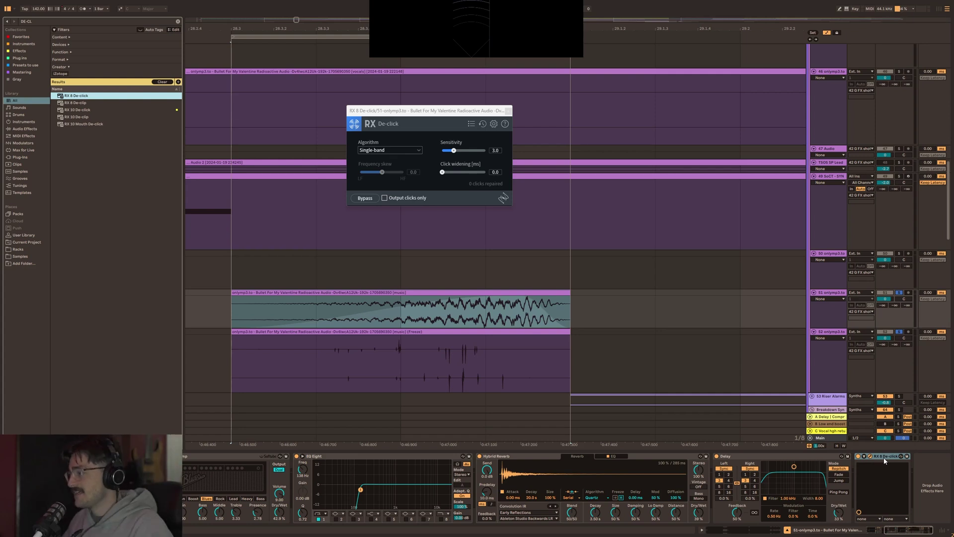
left_click(386, 151)
left_click(388, 172)
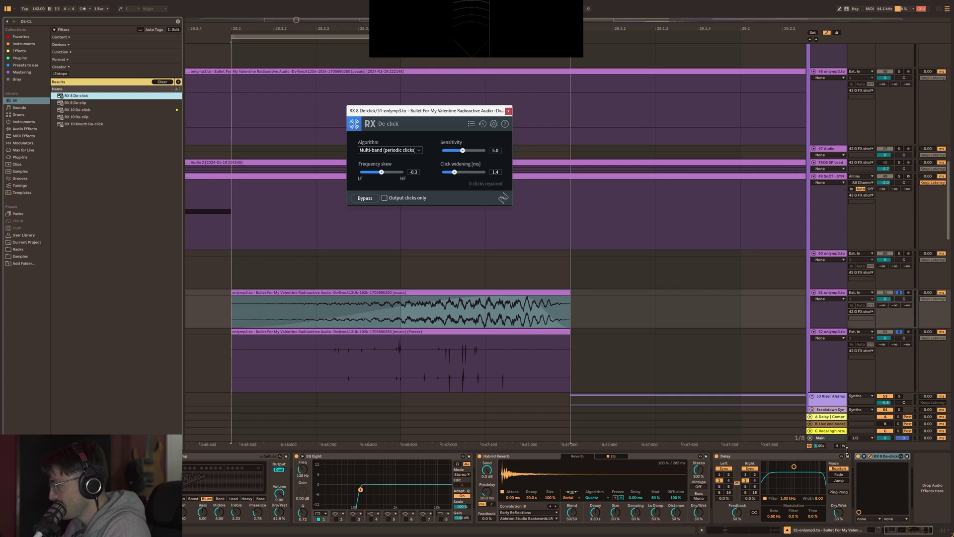
Enable "Output clicks only" in RX De-click and play the track 51 riser from its start.
left_click(867, 458)
left_click(865, 456)
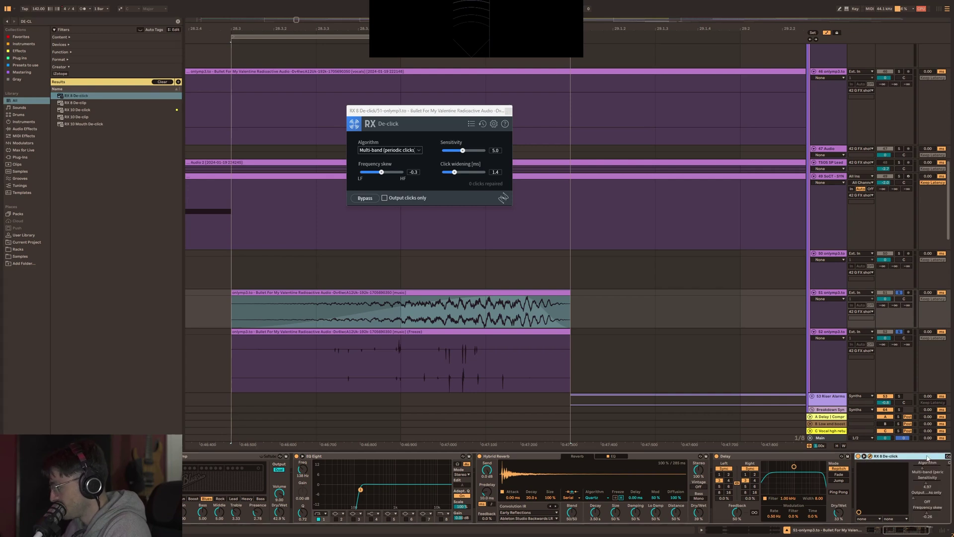
left_click(384, 198)
left_click(233, 312)
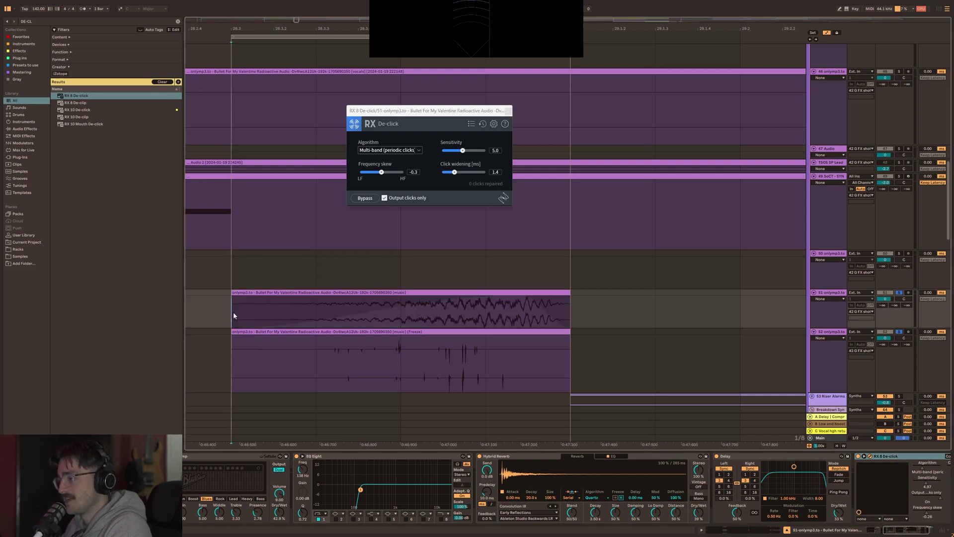
key("space")
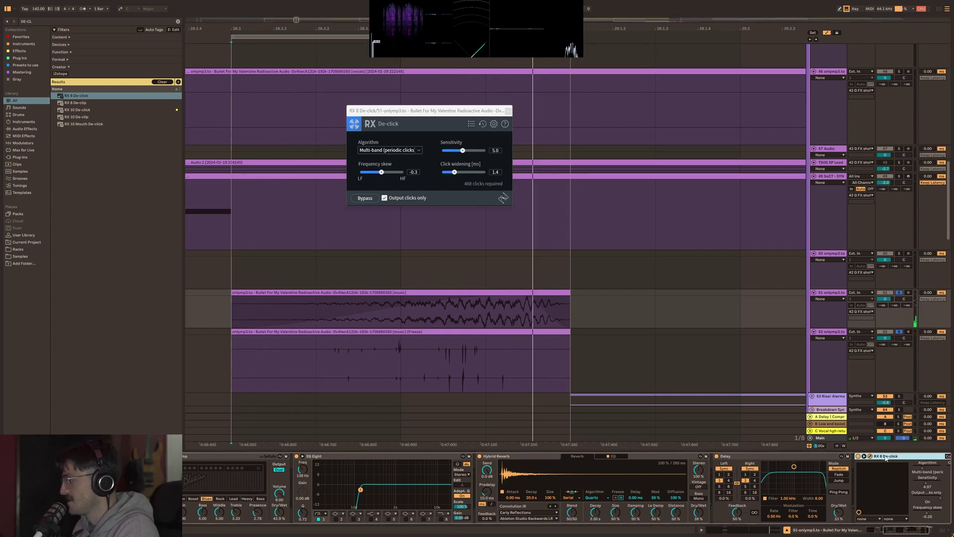
Hide the plug-in window and delete RX 8 De-click from track 51's device chain.
key("ctrl+alt+p")
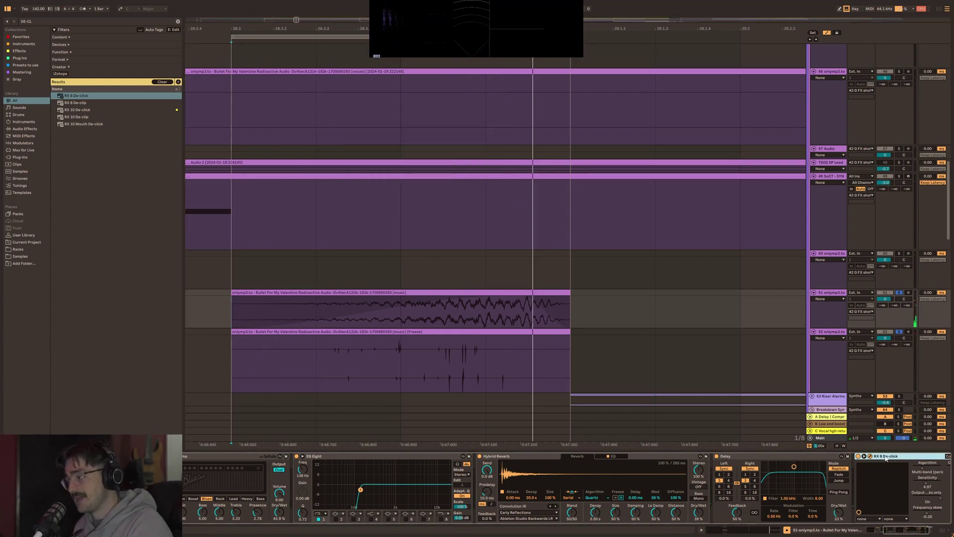
key("Delete")
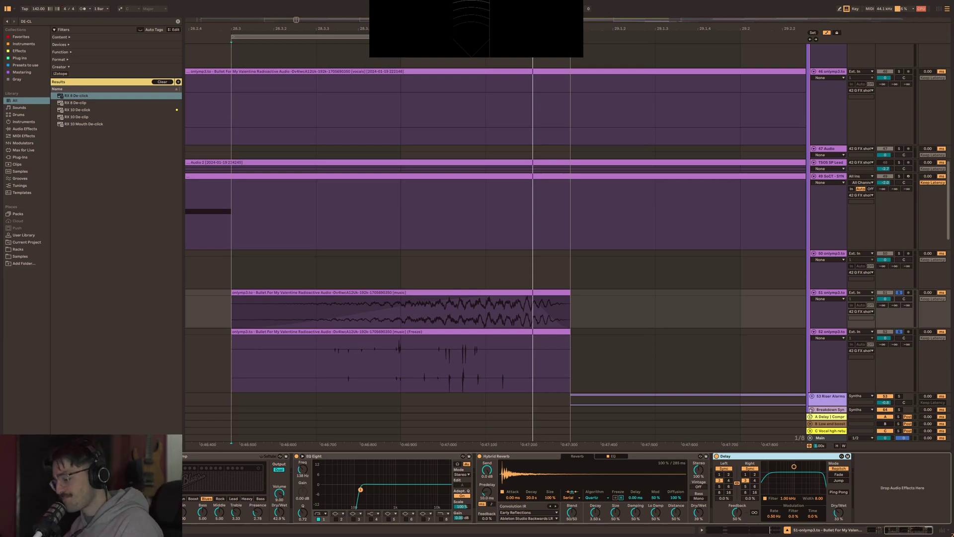
Fold the 42 G FX shots group and unfold the 53 Riser Alarms group to show its tracks.
scroll(421, 275, "down", 5)
scroll(668, 319, "down", 3)
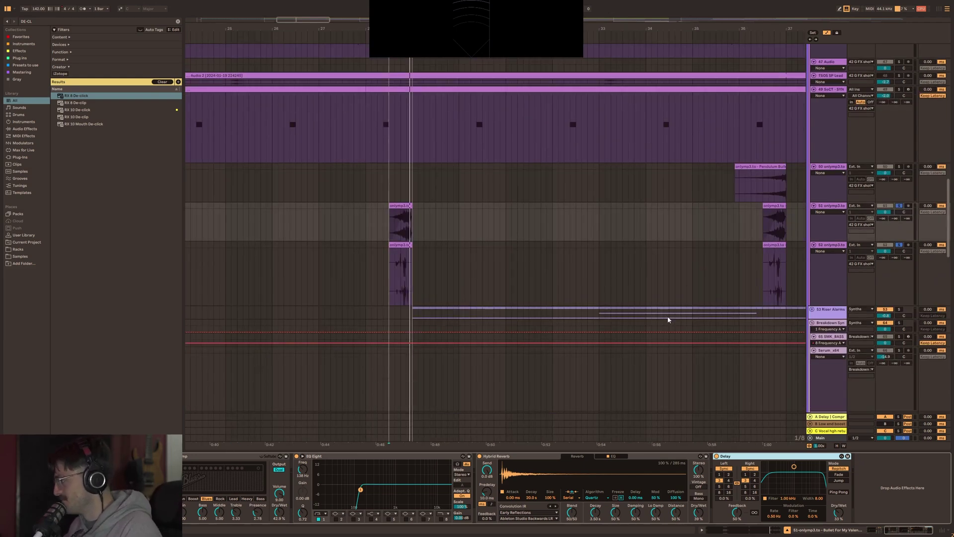
scroll(783, 272, "down", 2)
scroll(783, 272, "down", 8)
scroll(716, 225, "up", 6)
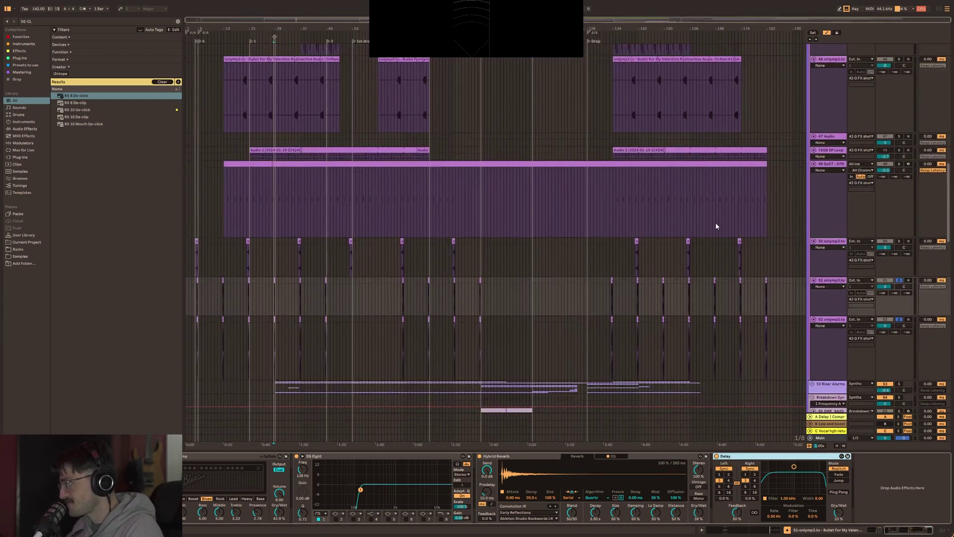
scroll(816, 156, "up", 5)
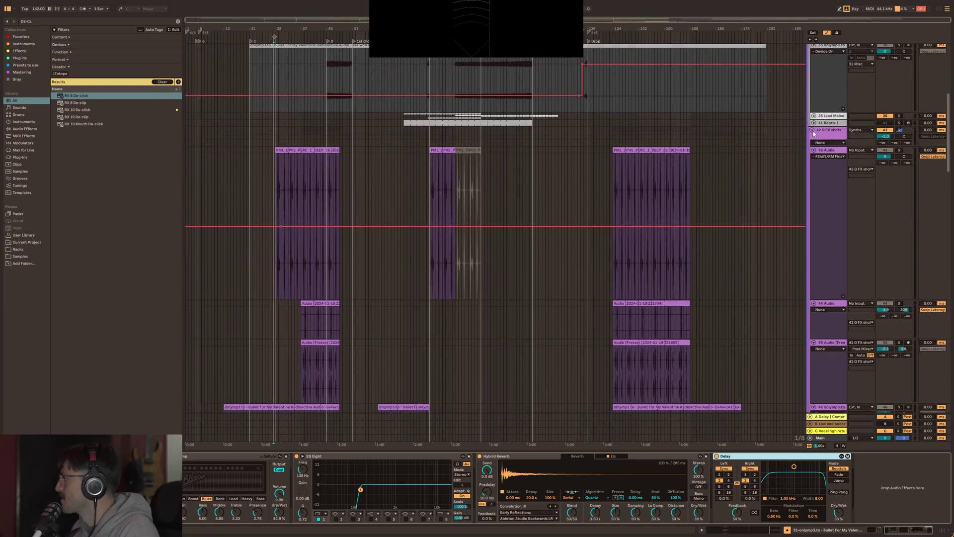
left_click(813, 131)
left_click(821, 144)
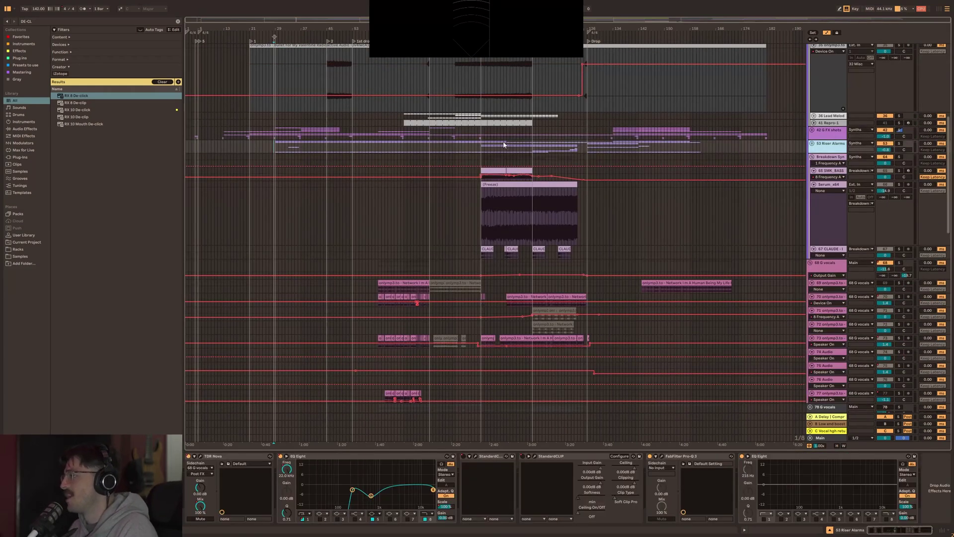
key("u")
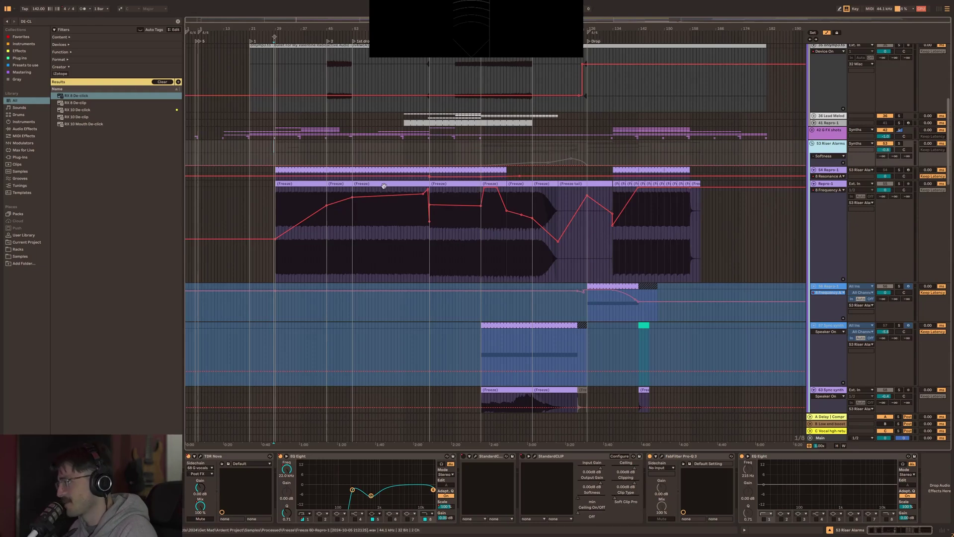
Play the Repro-1 part on track 54 from locator 2 and select the 53 Riser Alarms group.
scroll(343, 176, "up", 5)
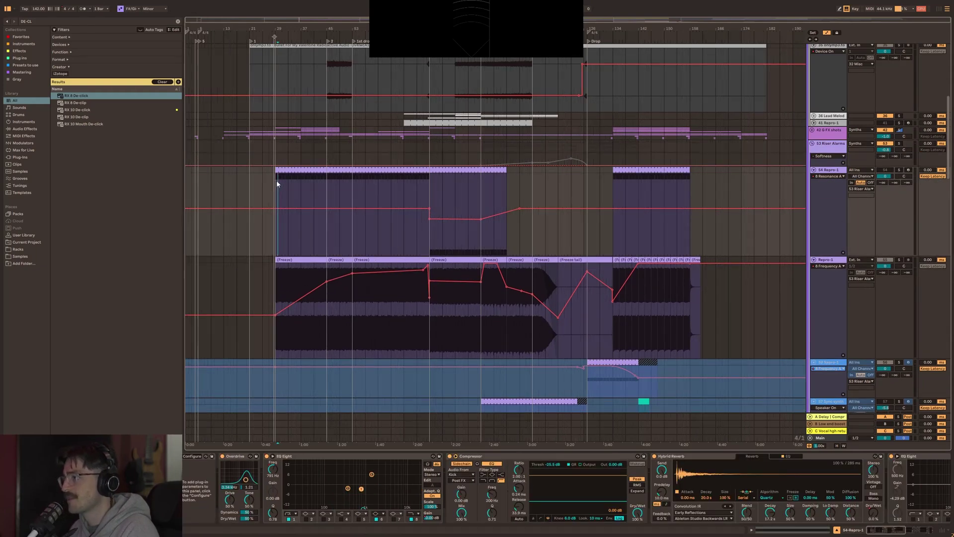
left_click(276, 181)
left_click(329, 188)
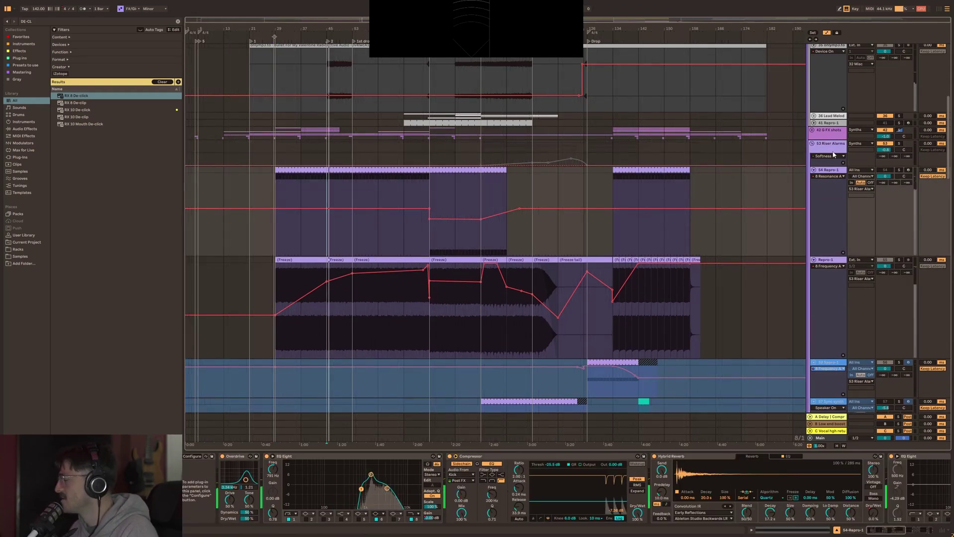
left_click(914, 141)
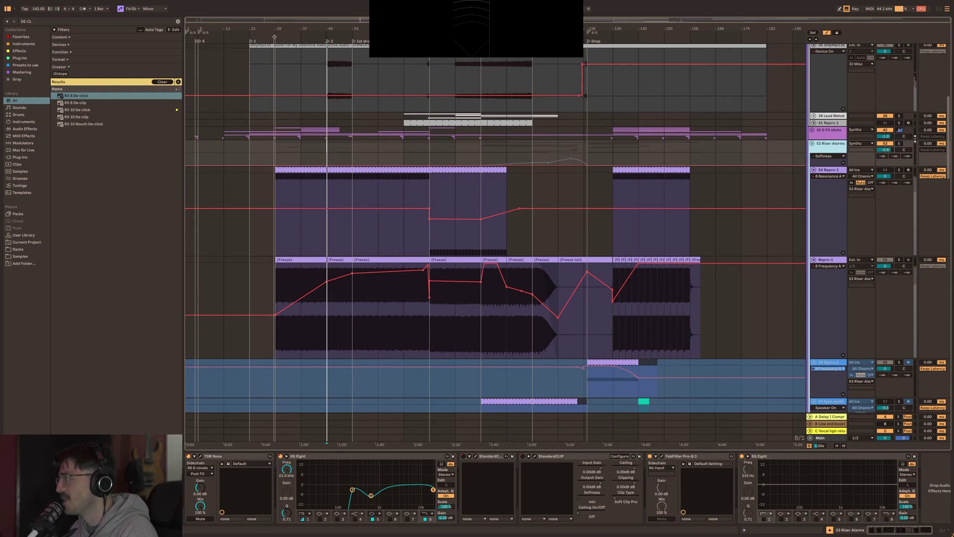
left_click(823, 148)
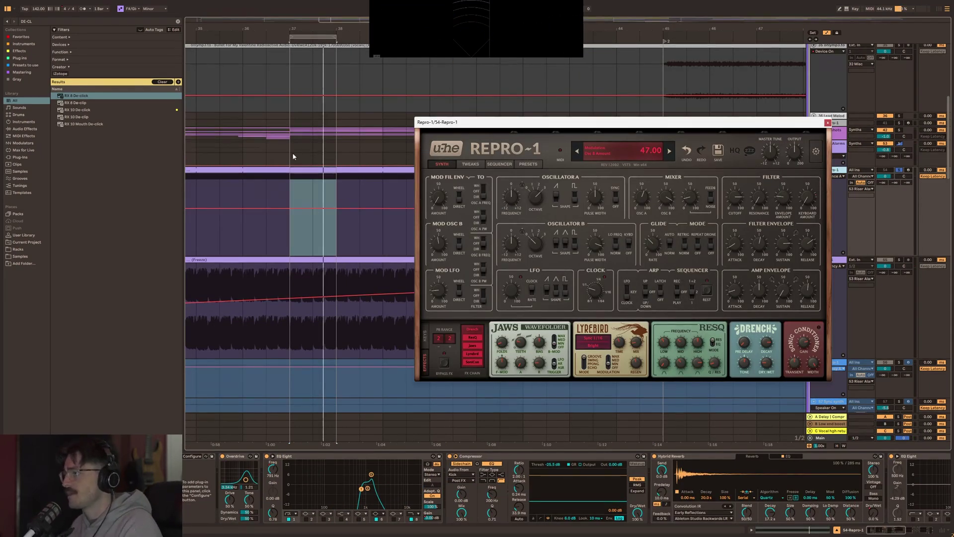
Loop bar 37 of the track 54 Repro-1 part and vary the synth's clock time base during playback, trying 4/1.
left_click(291, 157)
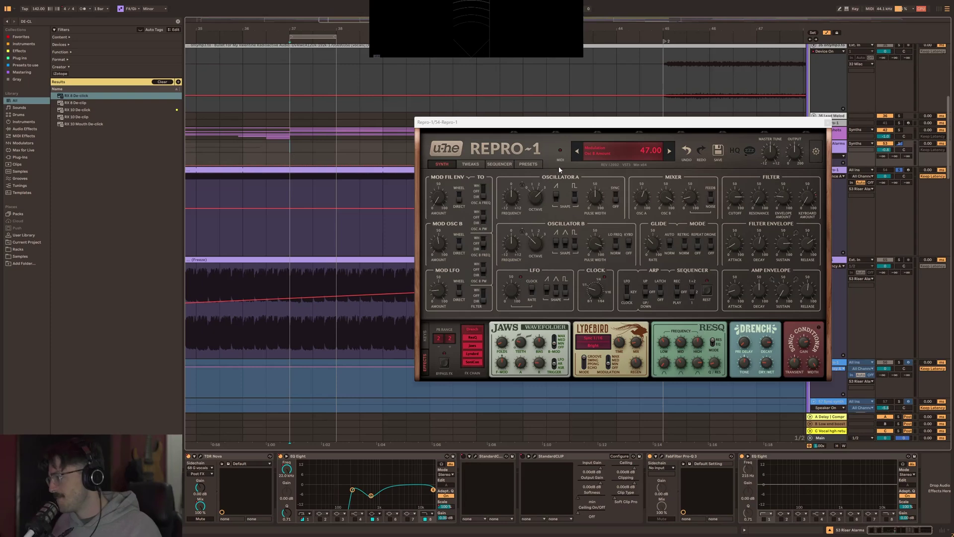
mouse_move(537, 194)
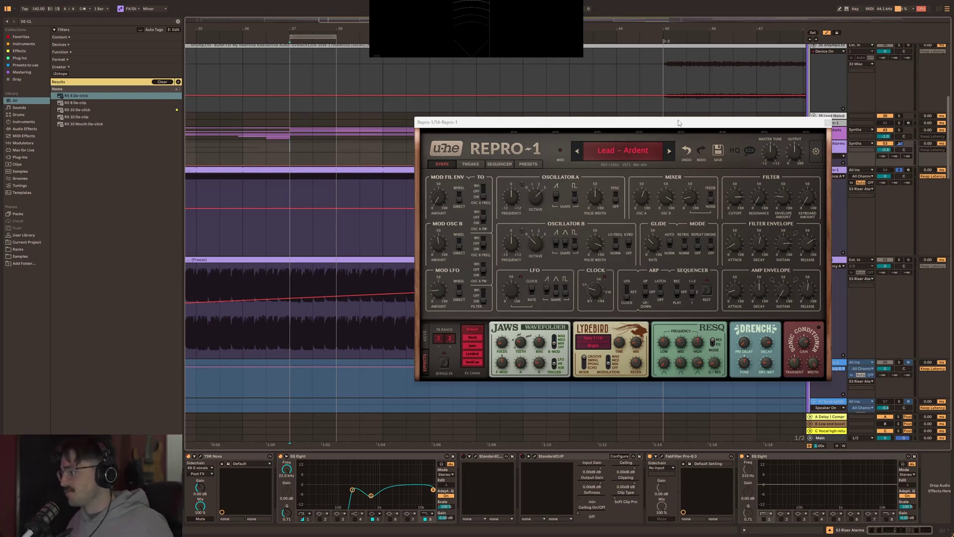
left_click_drag(287, 195, 332, 188)
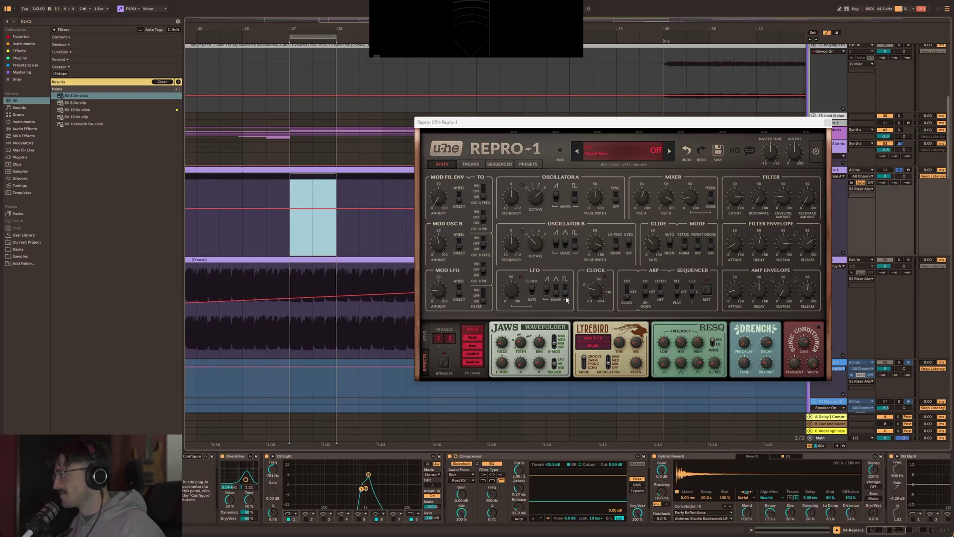
key("space")
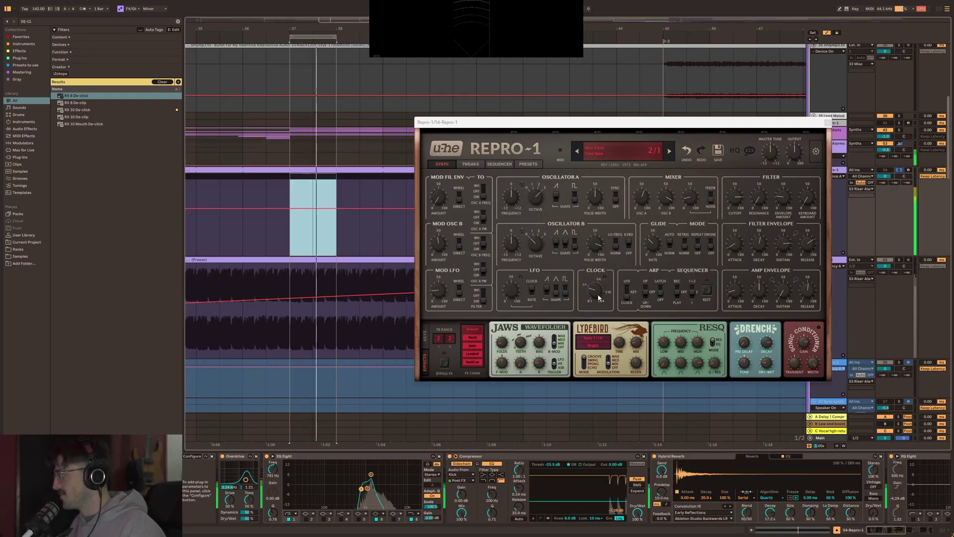
left_click_drag(598, 294, 602, 258)
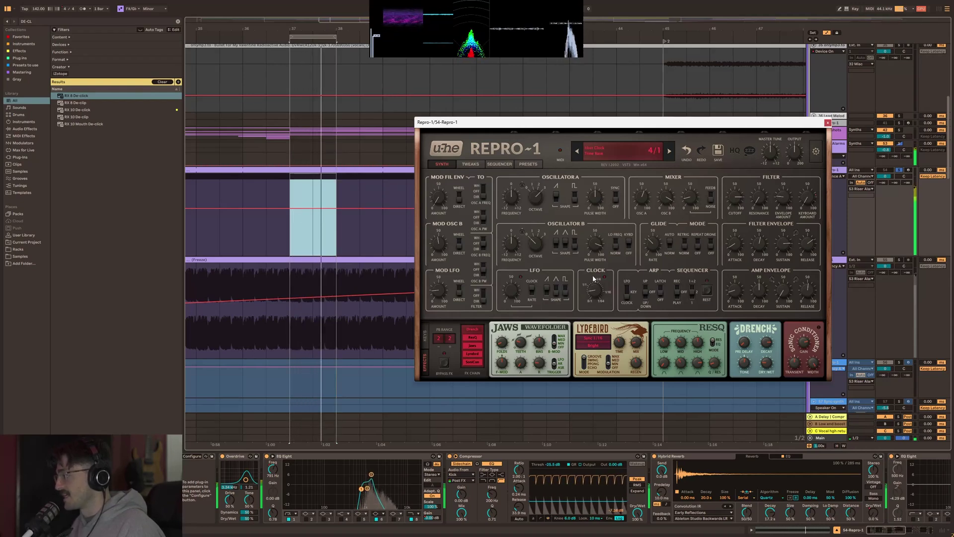
left_click_drag(592, 297, 595, 270)
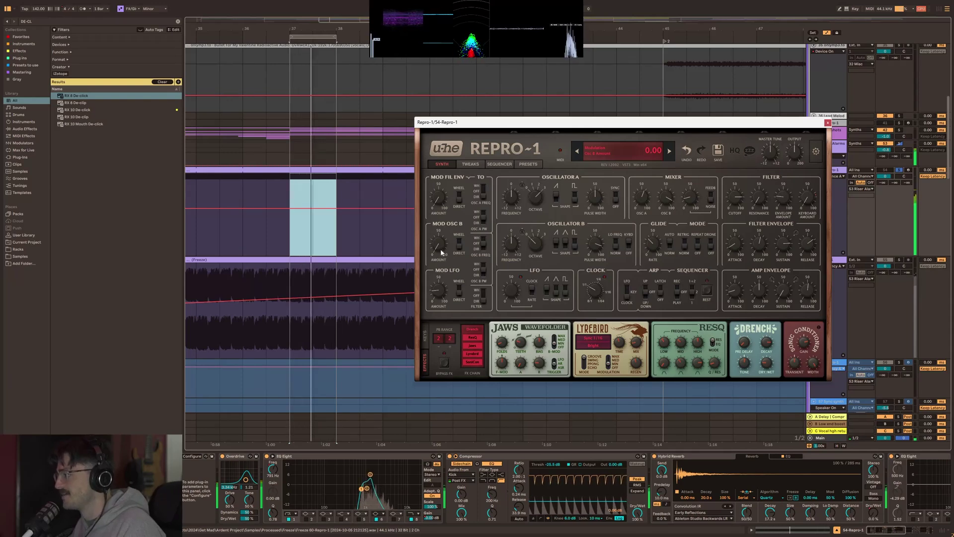
Vary Repro-1's Mod Osc B amount during playback and return to the Lead - Ardent preset through the synth's undo and redo history.
left_click_drag(440, 253, 452, 195)
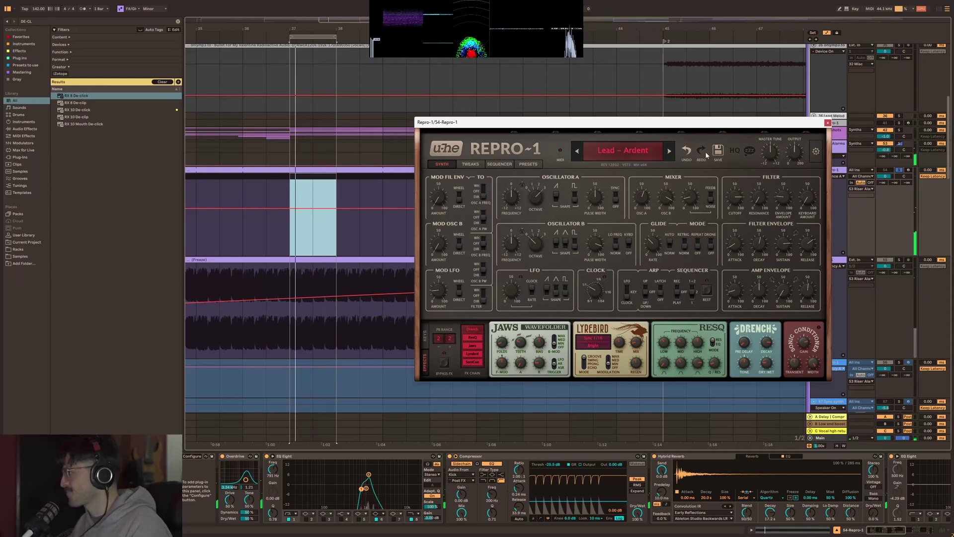
left_click(690, 153)
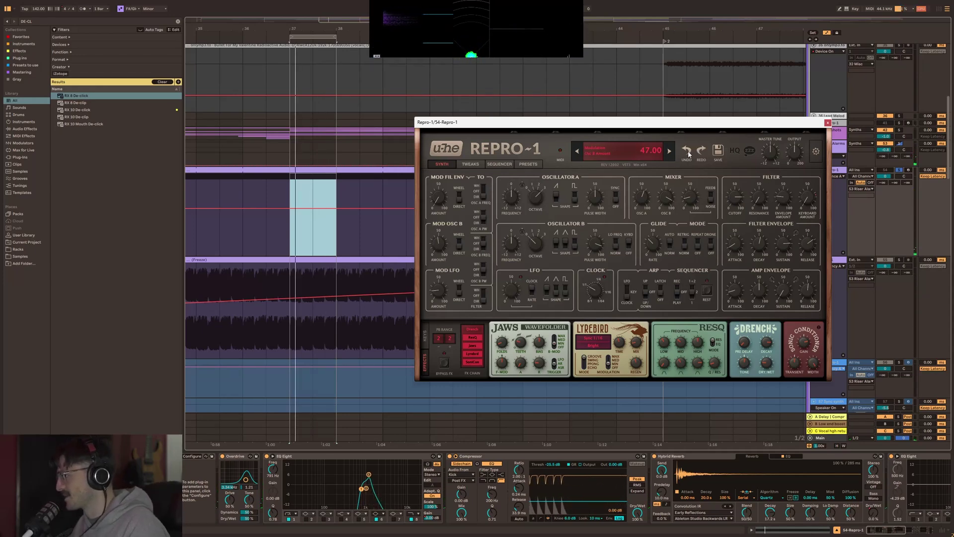
left_click(690, 153)
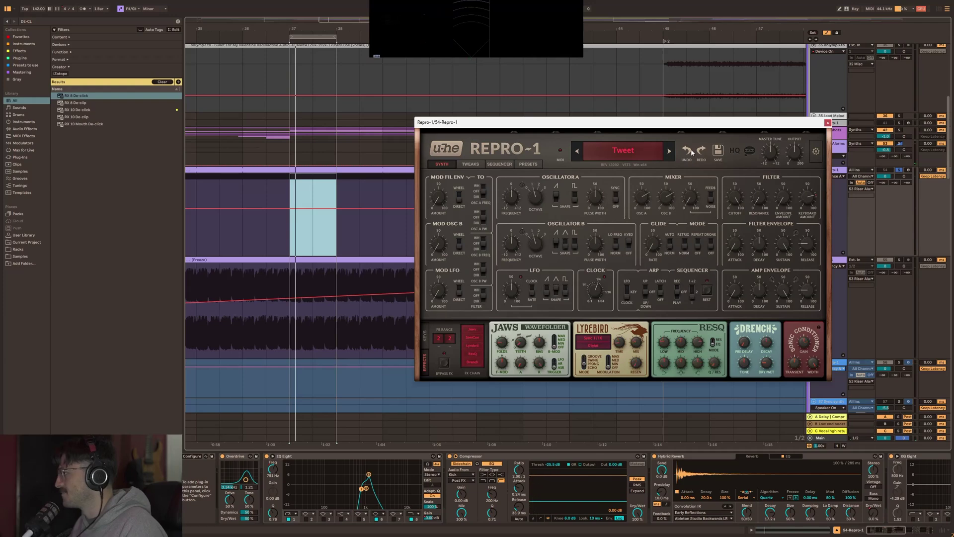
left_click(701, 153)
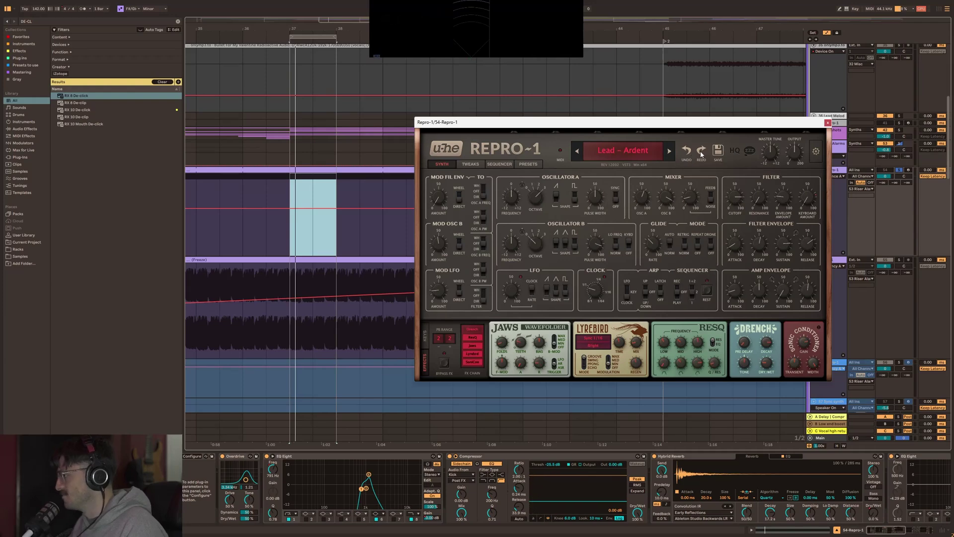
left_click(701, 154)
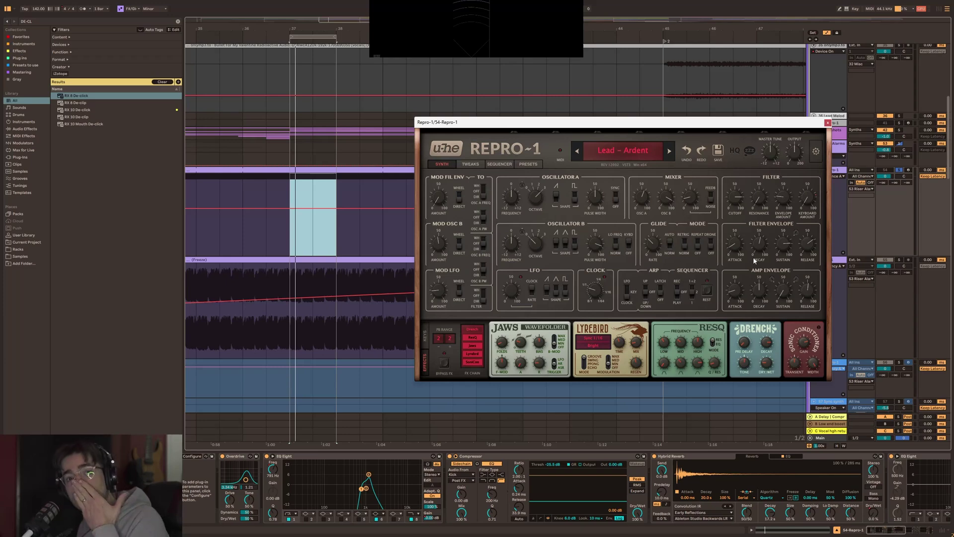
Close the Repro-1 window and examine track 54's effects chain from Overdrive and EQ Eight through to the Limiter.
left_click(827, 122)
left_click(226, 460)
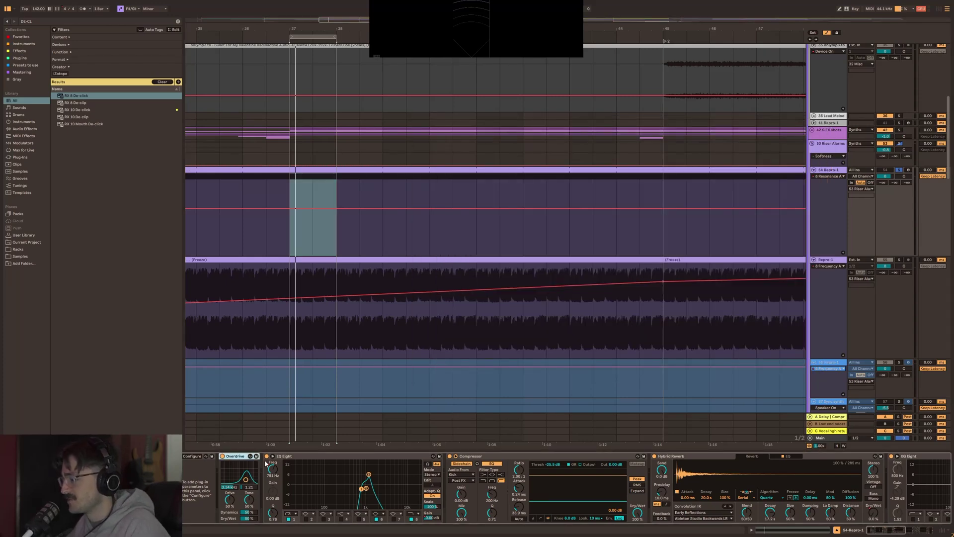
left_click(286, 458)
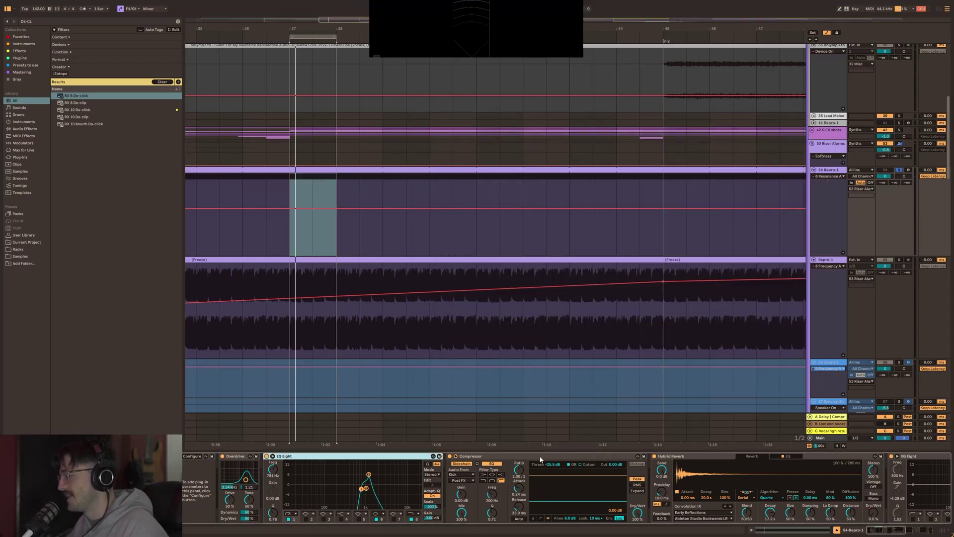
scroll(541, 459, "right", 10)
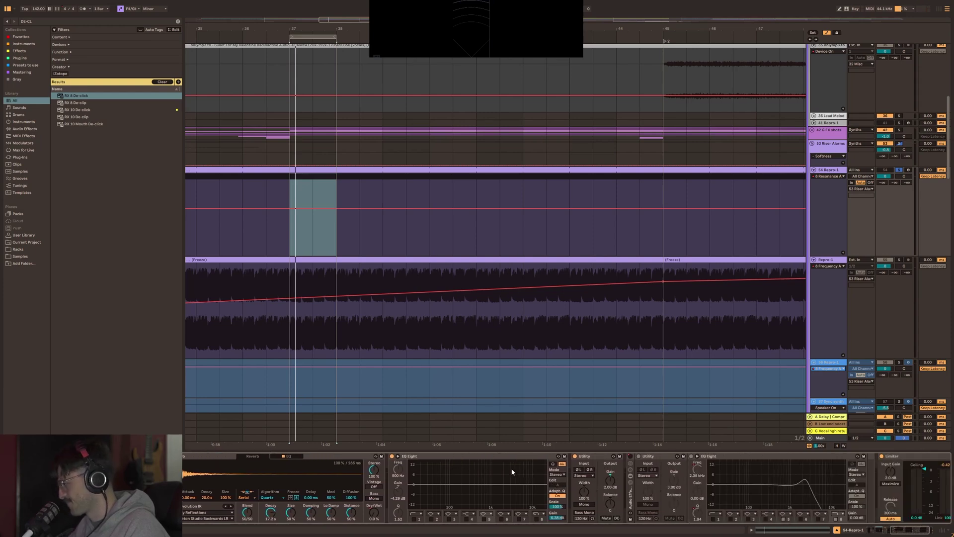
scroll(571, 488, "right", 3)
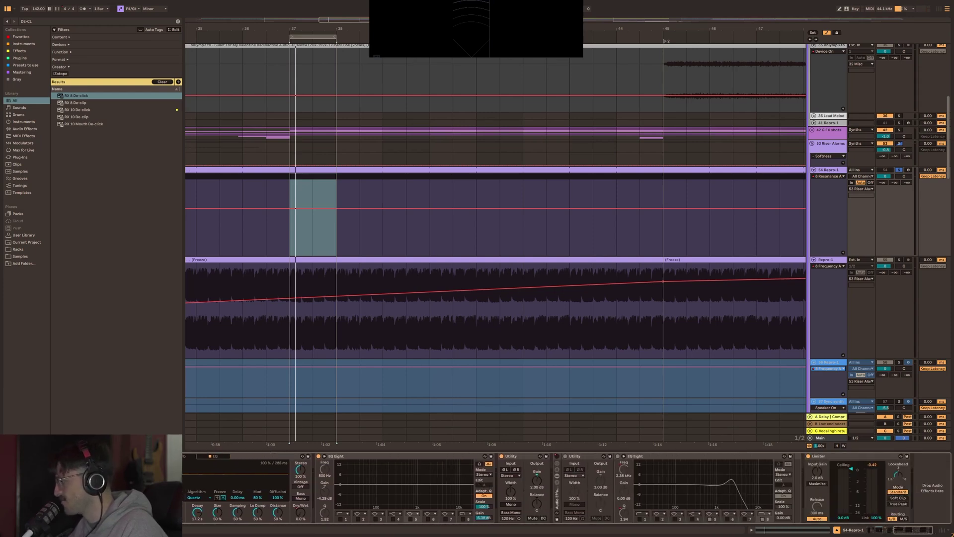
Select the 53 Riser Alarms group and inspect the sidechain source choices of its TDR Nova.
scroll(196, 421, "up", 5)
key("Up")
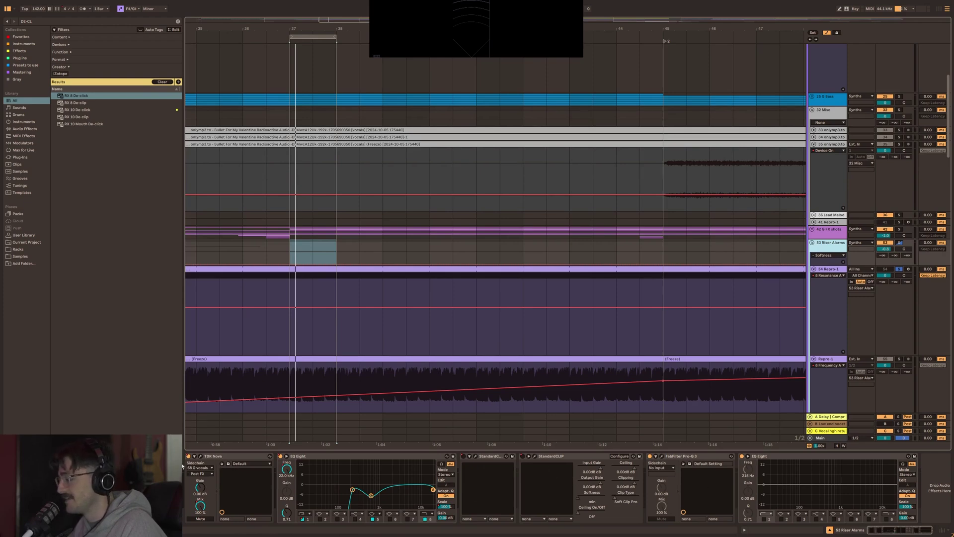
left_click(199, 468)
left_click(201, 470)
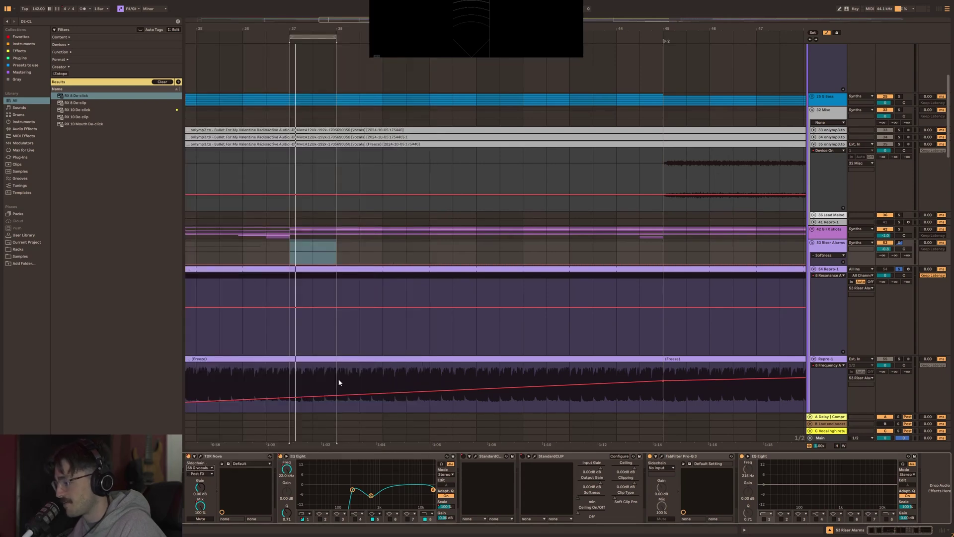
Show the full riser arrangement and highlight the first eight bars of the track 54 Repro-1 part.
scroll(339, 382, "down", 5)
scroll(334, 237, "down", 4)
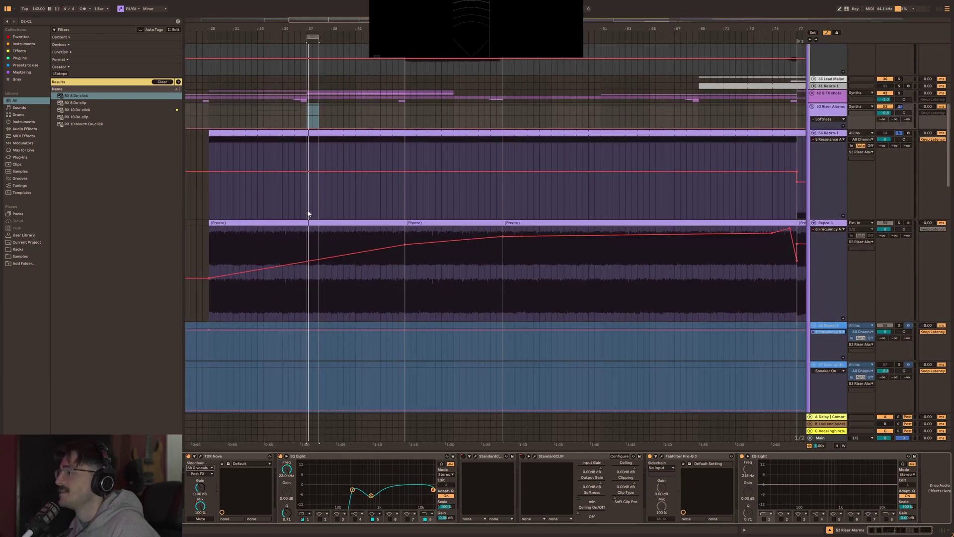
scroll(308, 213, "down", 5)
left_click(353, 224)
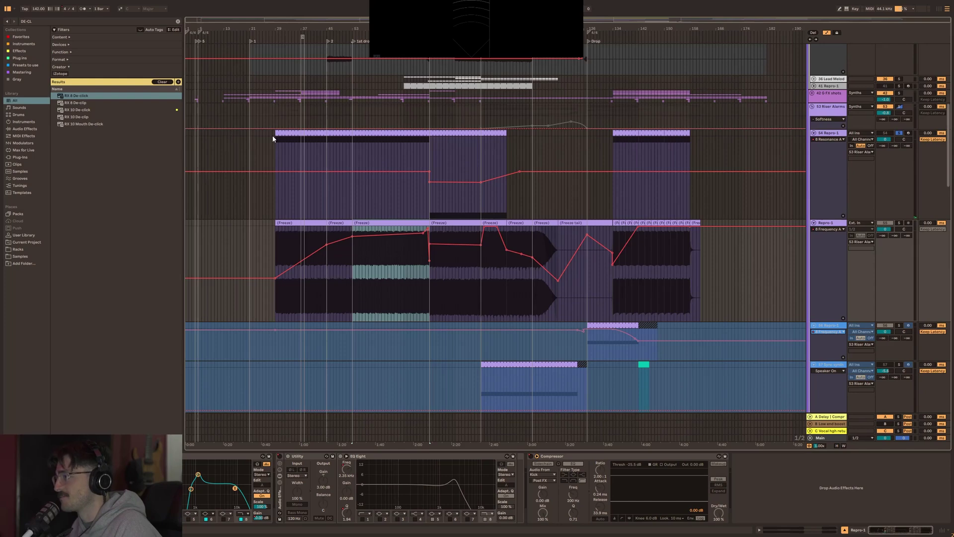
left_click_drag(272, 136, 300, 134)
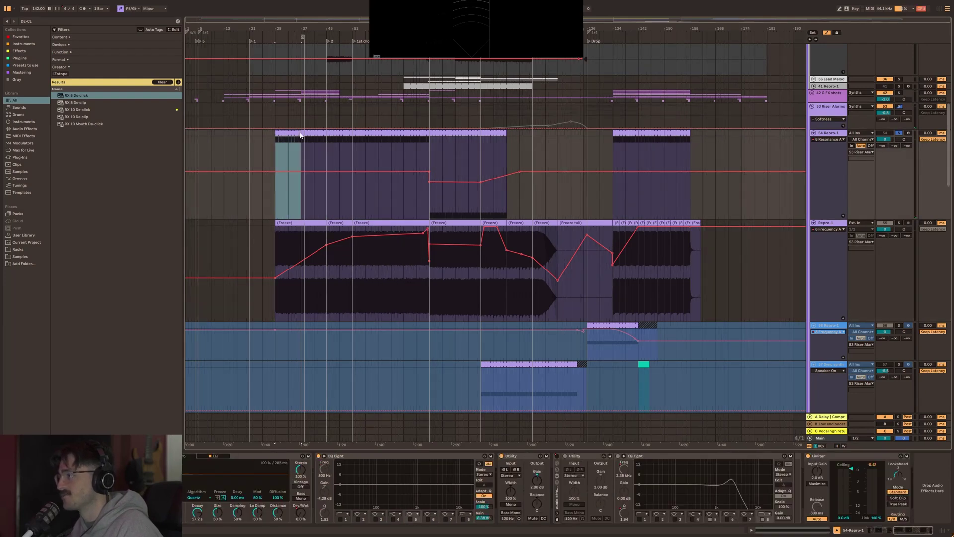
scroll(297, 30, "up", 3)
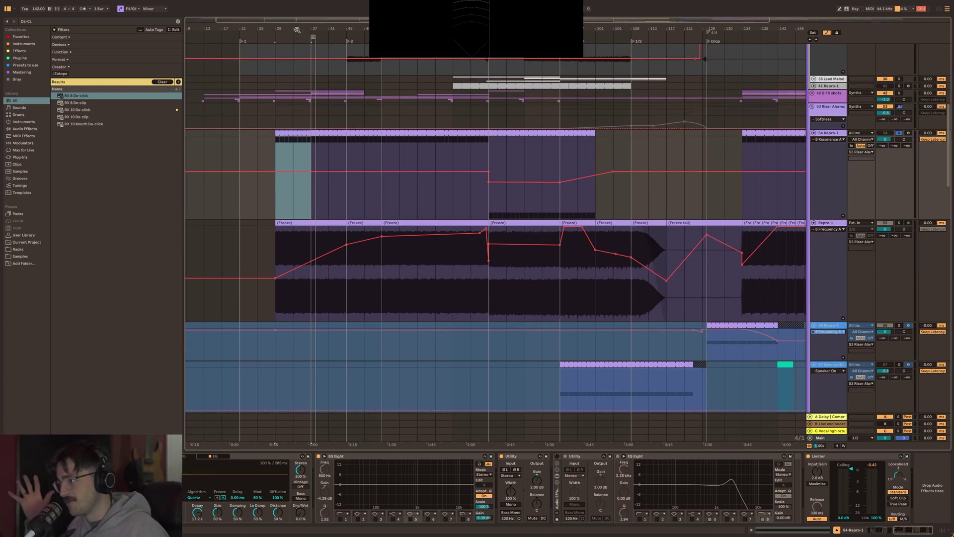
left_click_drag(217, 25, 243, 28)
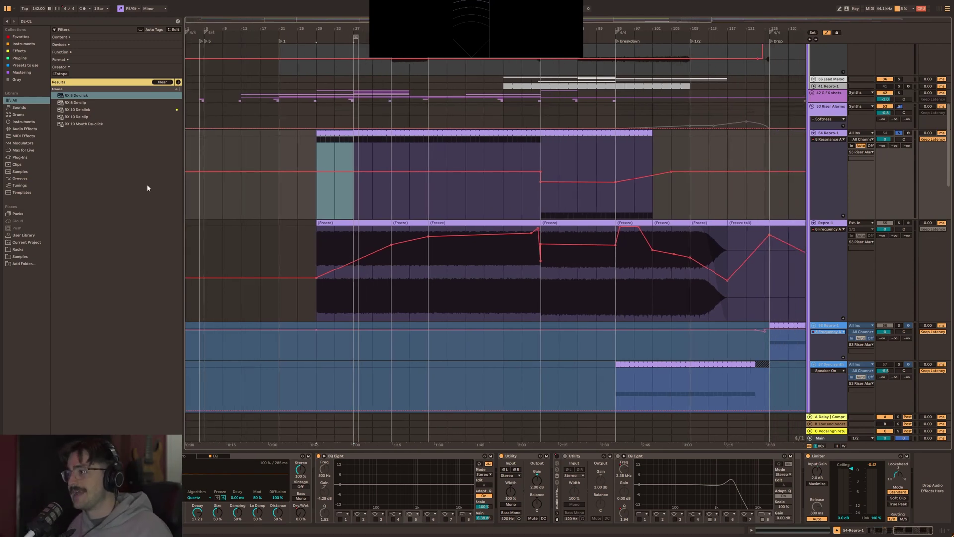
Highlight the empty opening bars of track 54 at the start of the arrangement.
left_click(215, 210)
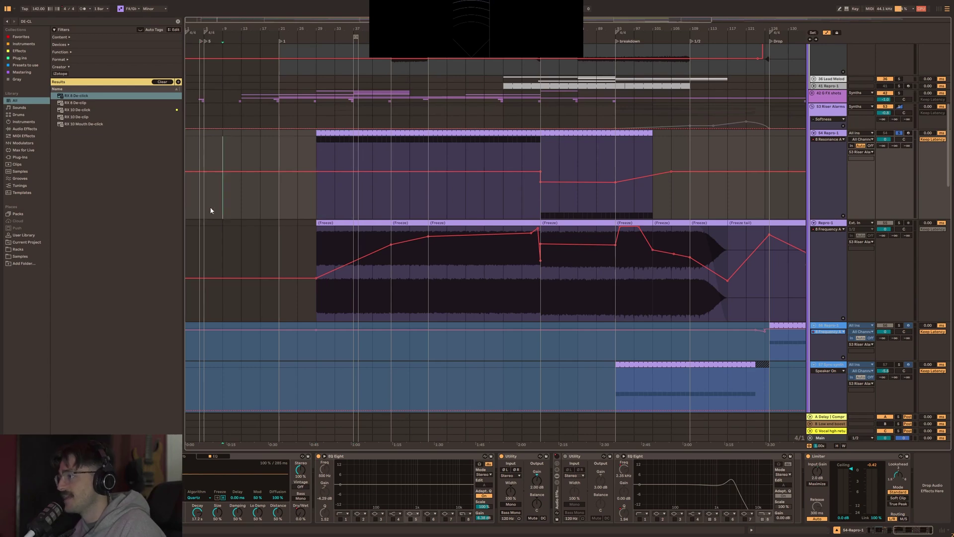
left_click_drag(208, 206, 180, 200)
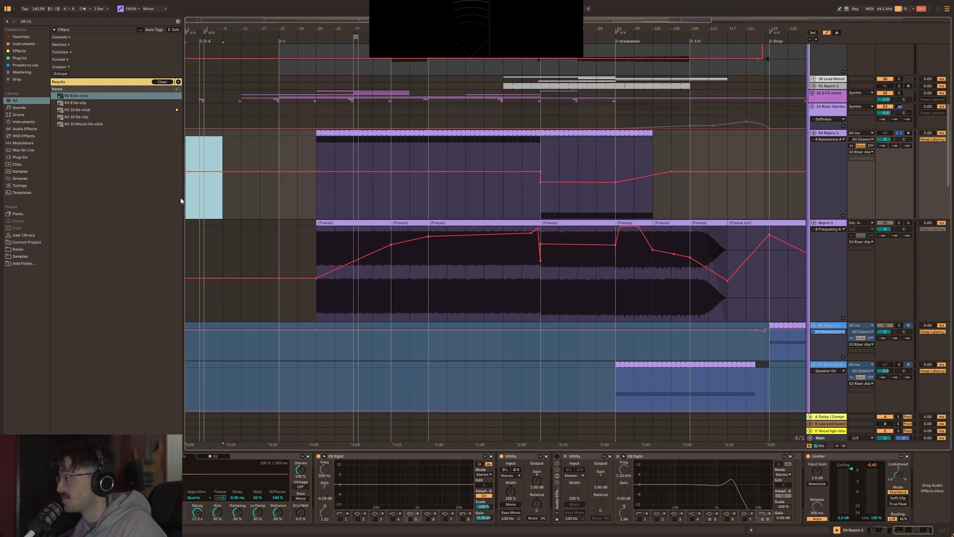
left_click(187, 134)
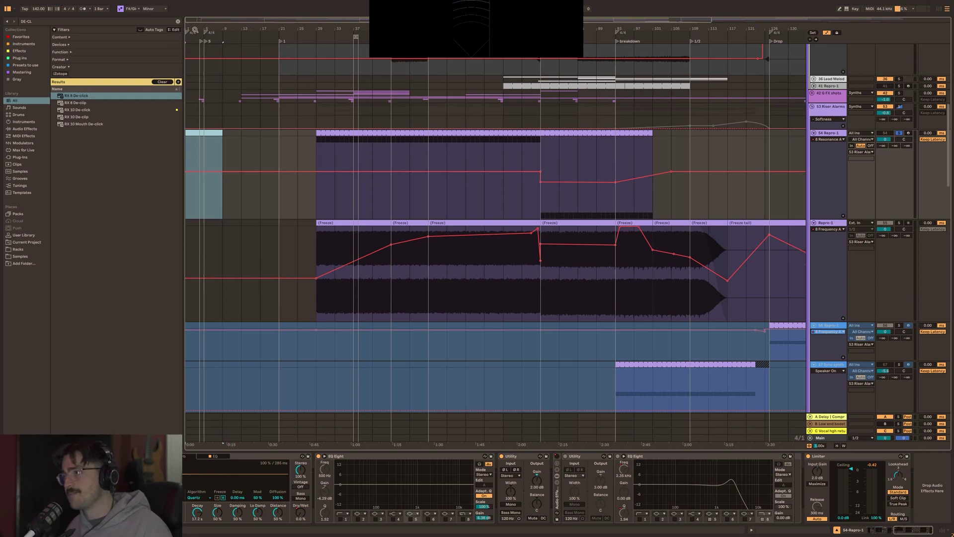
left_click_drag(195, 30, 208, 114)
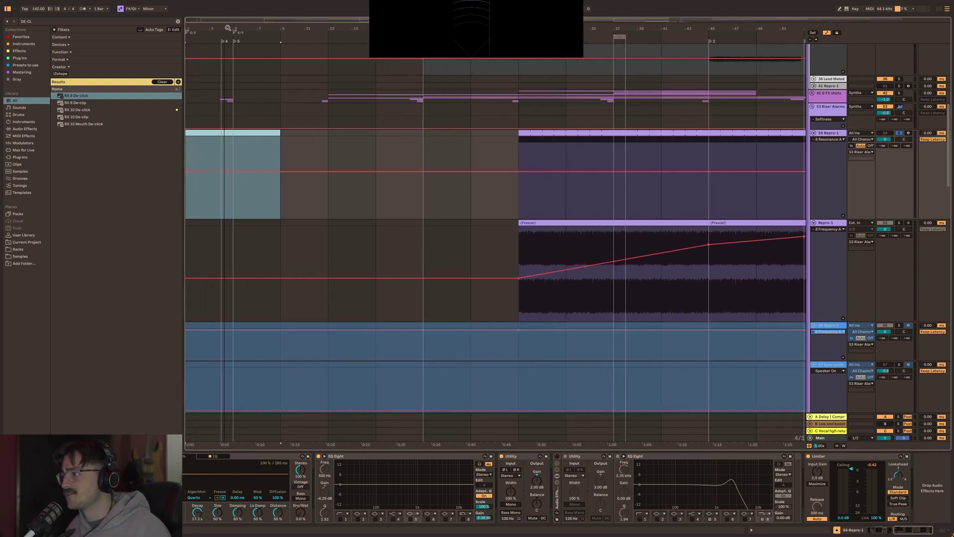
left_click(198, 144)
scroll(213, 104, "up", 3)
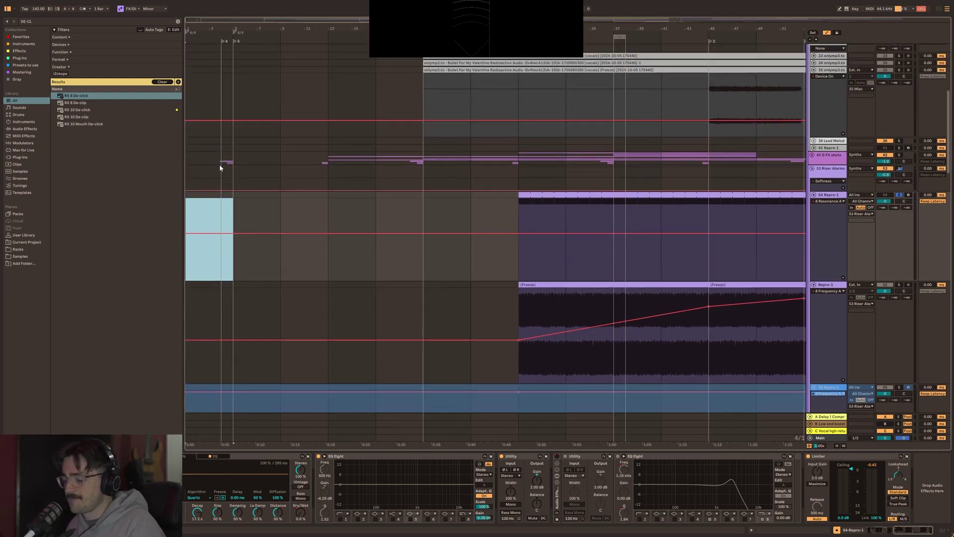
scroll(571, 326, "down", 3)
Highlight the first eight bars of the frozen Repro-1 audio, where the frequency automation starts rising.
scroll(538, 255, "right", 4)
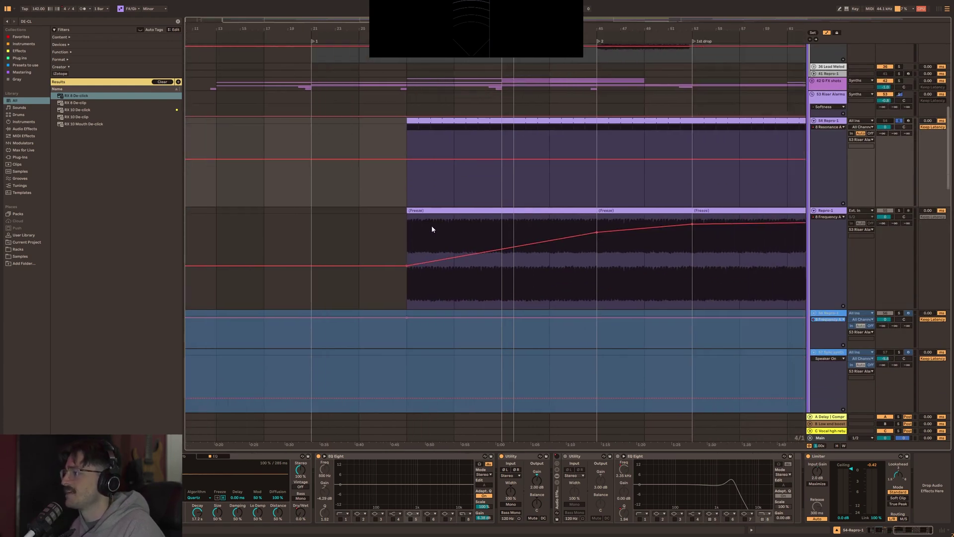
left_click_drag(415, 228, 512, 225)
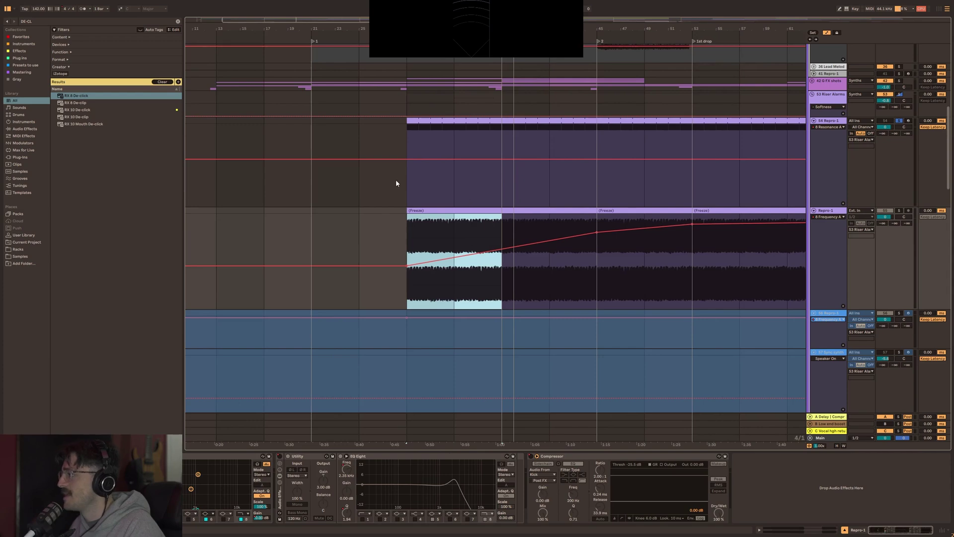
key("minus")
key("minus")
key("minus")
Play the track 54 Repro-1 part from shortly before its resonance automation drops.
left_click(201, 138)
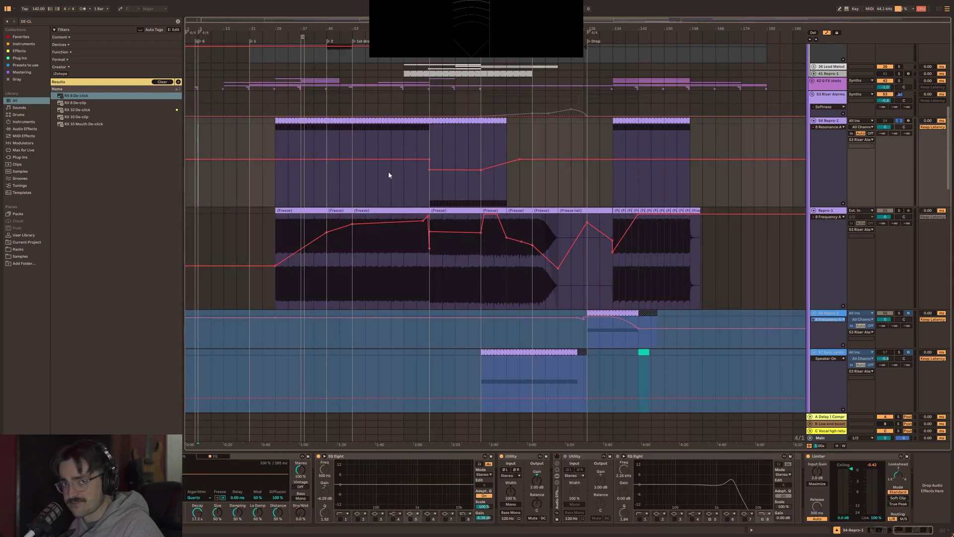
left_click(408, 133)
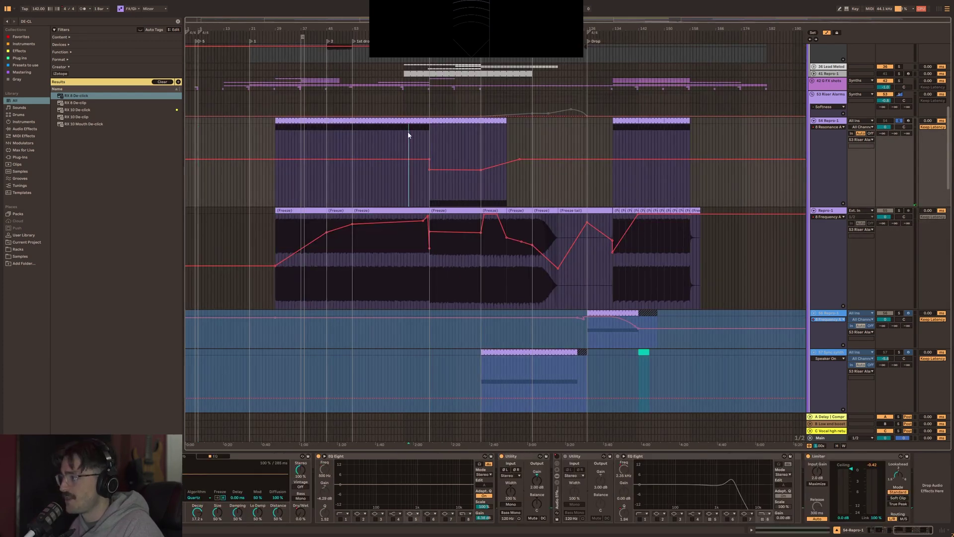
key("space")
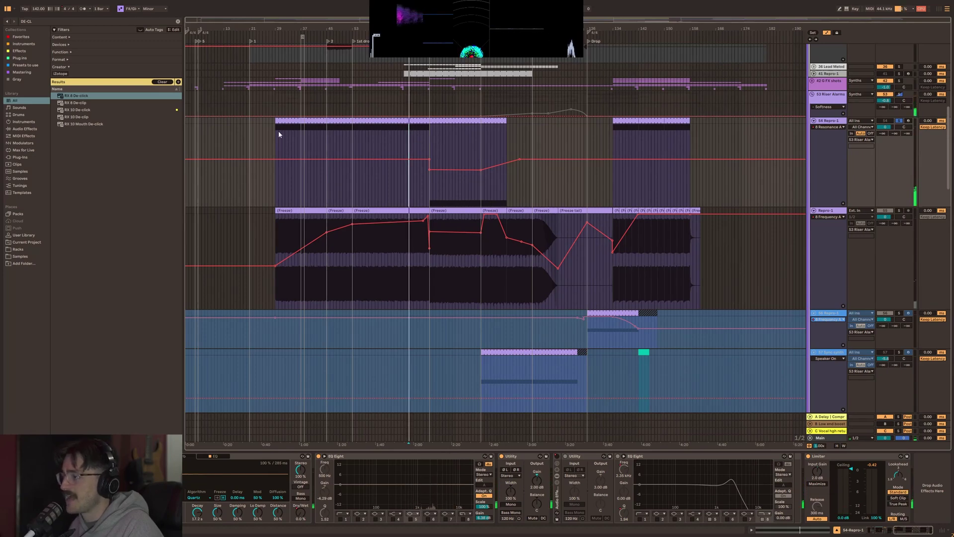
Highlight all clips on the frozen Repro-1 track with their frequency automation and select that track.
left_click(281, 211)
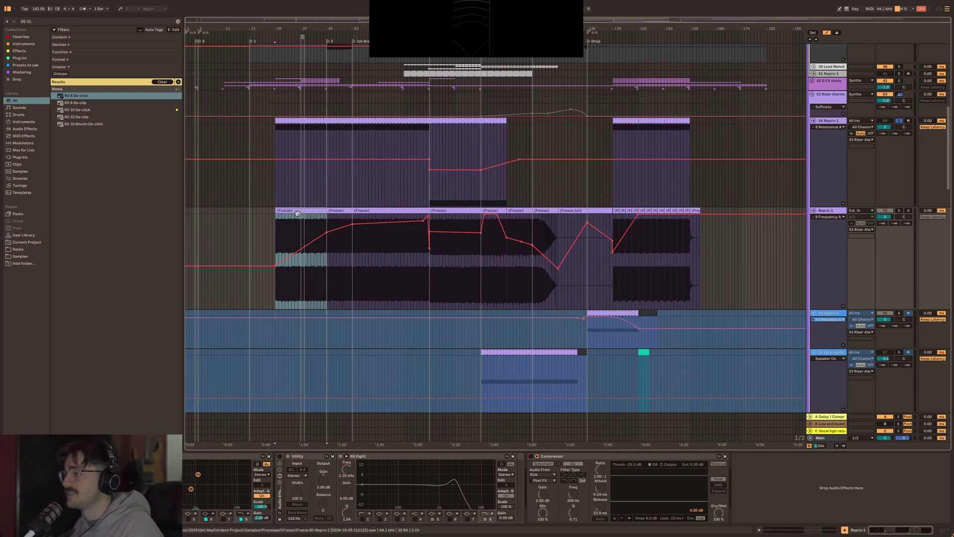
left_click(276, 227)
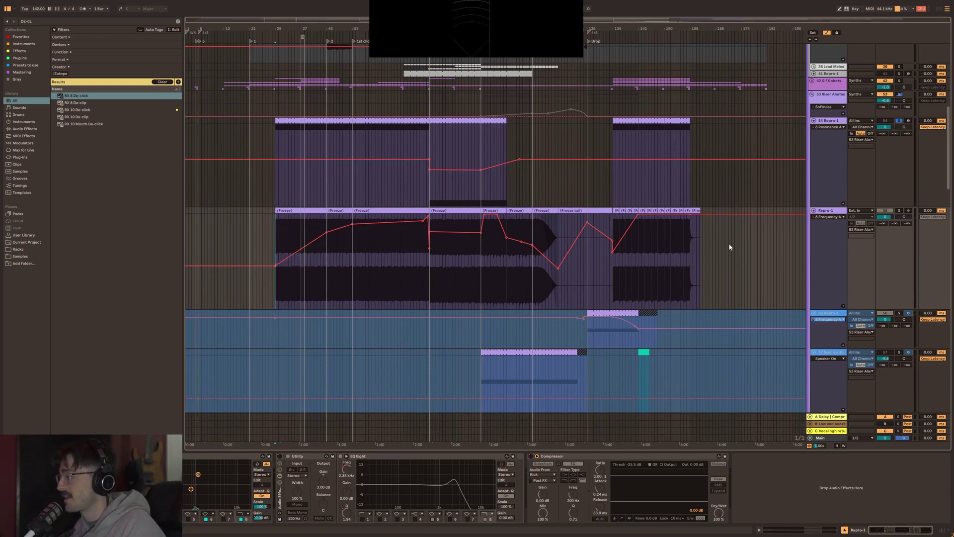
left_click_drag(730, 246, 269, 248)
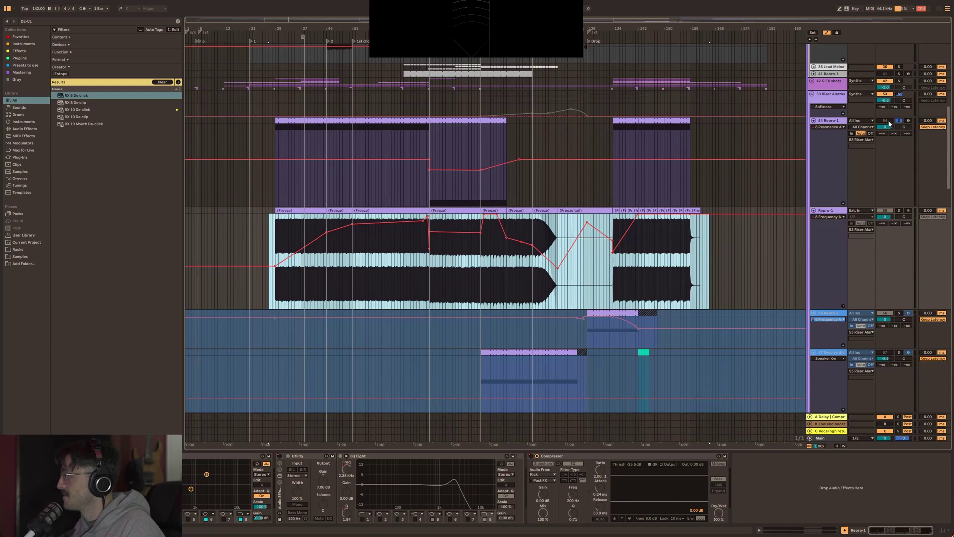
left_click(836, 216)
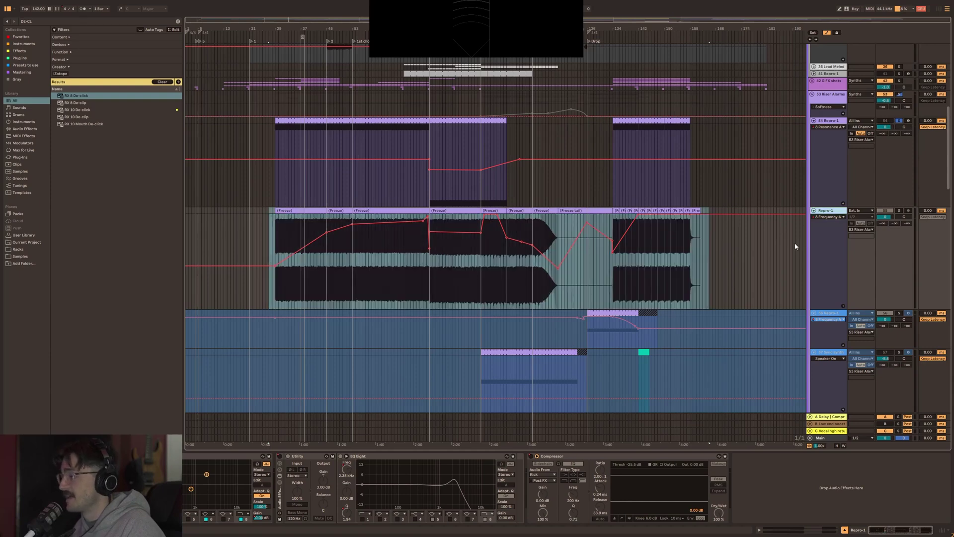
Highlight the whole track 54 Repro-1 part with its resonance automation, from the first clip past the last one.
scroll(458, 228, "down", 3)
scroll(348, 199, "up", 4)
left_click_drag(273, 184, 709, 169)
scroll(426, 198, "down", 3)
scroll(432, 208, "up", 3)
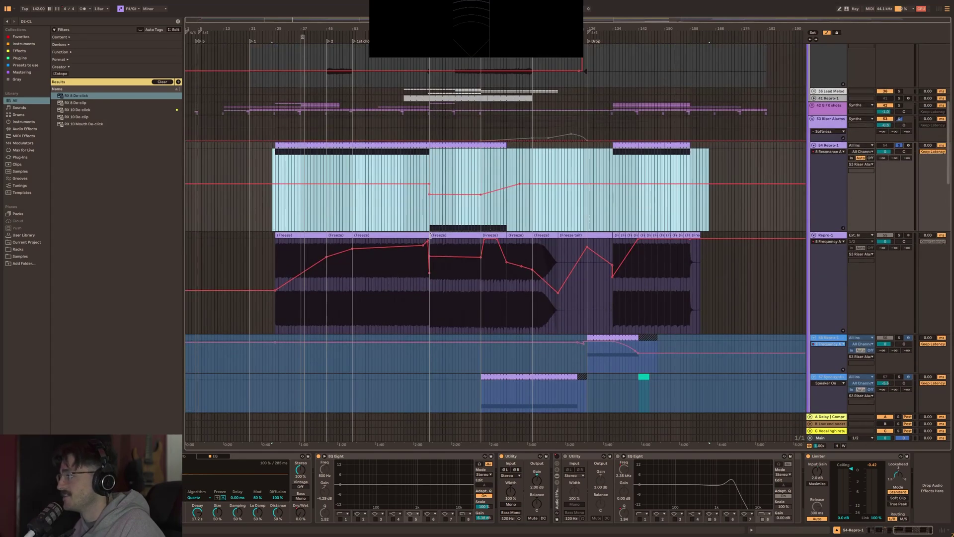
scroll(441, 228, "down", 3)
scroll(437, 168, "up", 3)
Play the riser tracks from the resonance automation drop on track 54, solo the frozen Repro-1 track during playback, and stop.
left_click(437, 168)
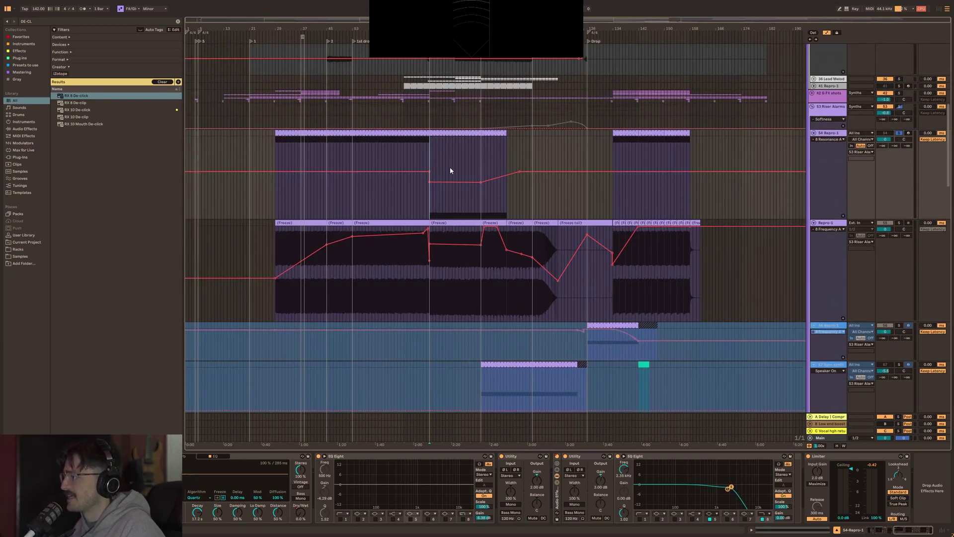
scroll(450, 167, "up", 5)
key("space")
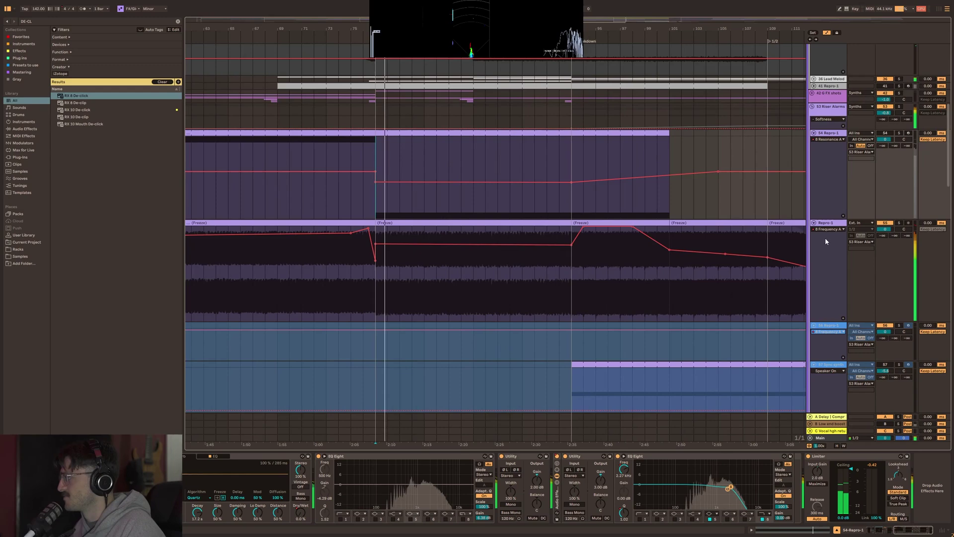
left_click(834, 223)
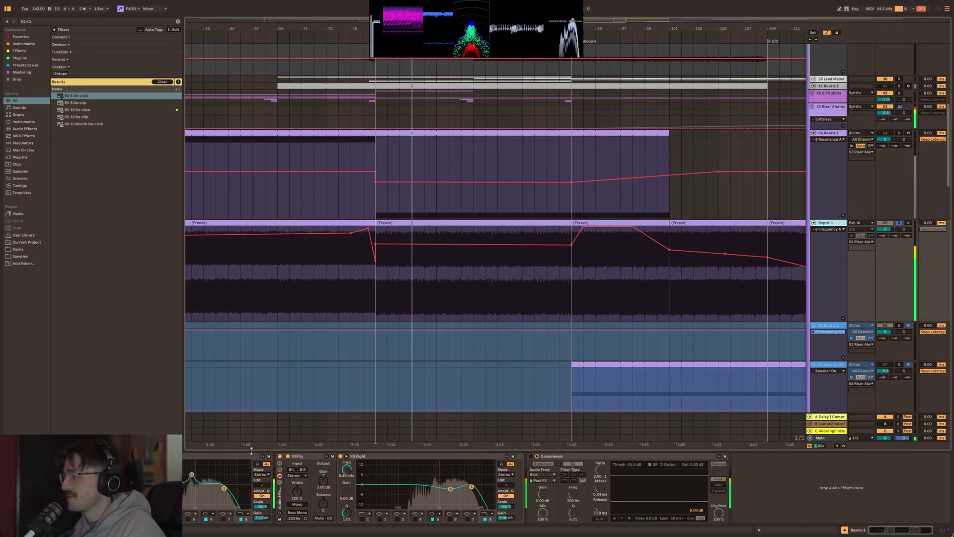
key("space")
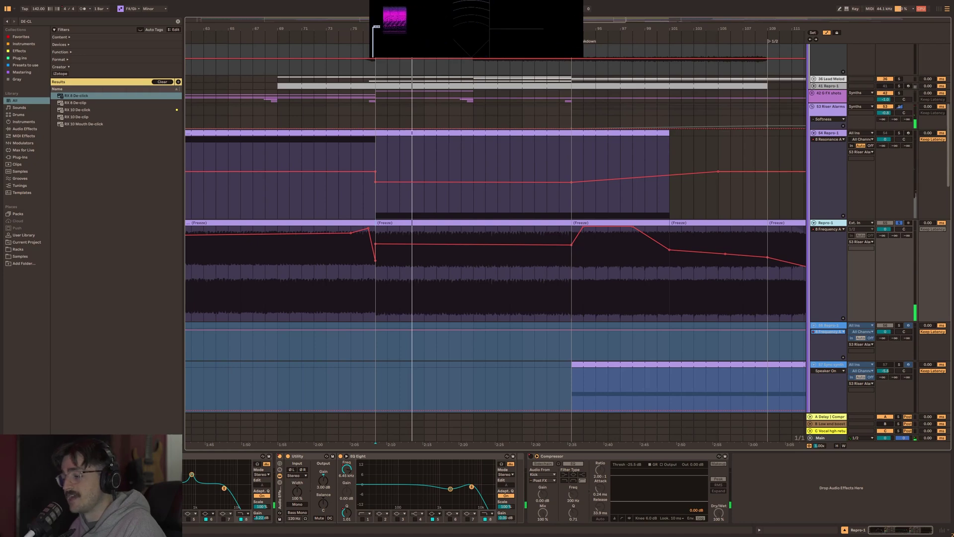
Show the EQ Eight peak band's frequency automation on the frozen Repro-1 track and highlight it from the drop in level to just past the breakdown.
left_click(835, 230)
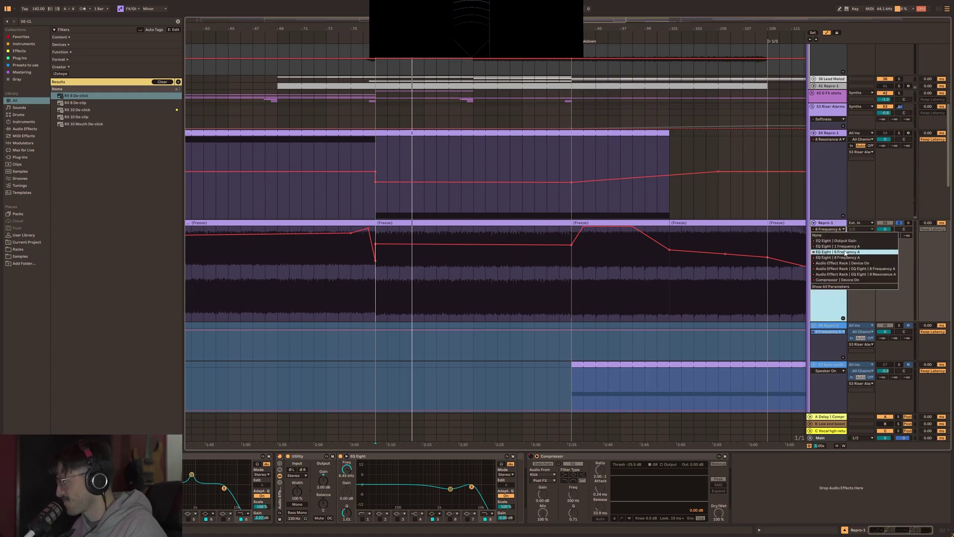
left_click(813, 218)
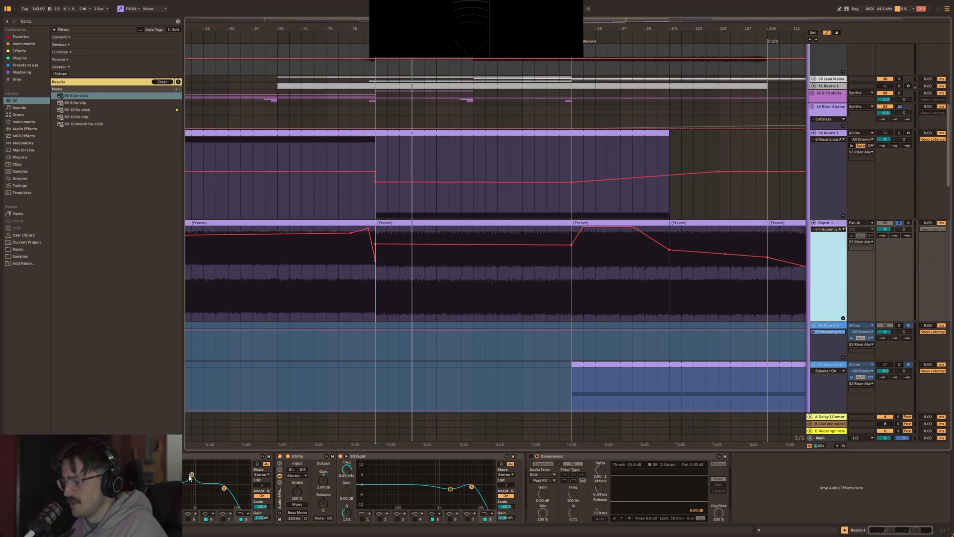
key("ctrl+z")
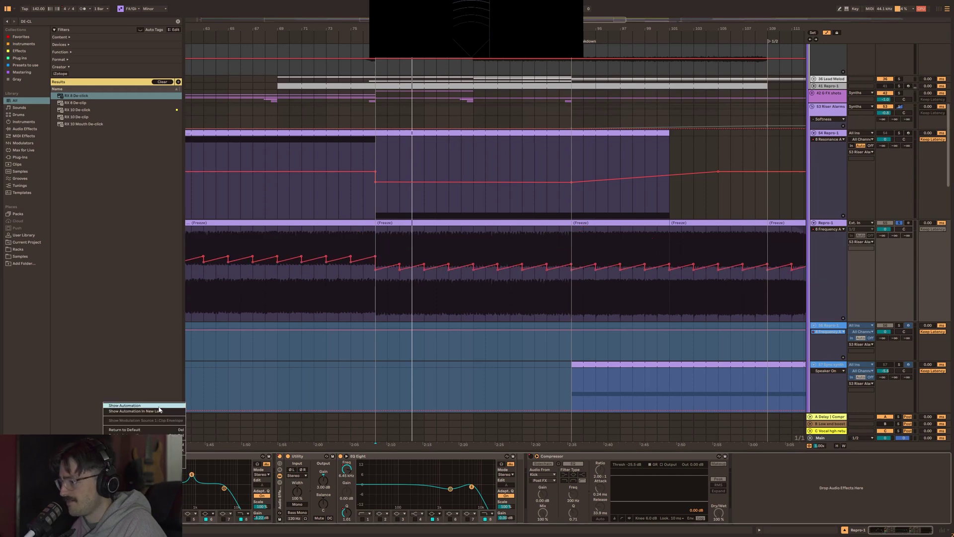
left_click_drag(394, 238, 579, 243)
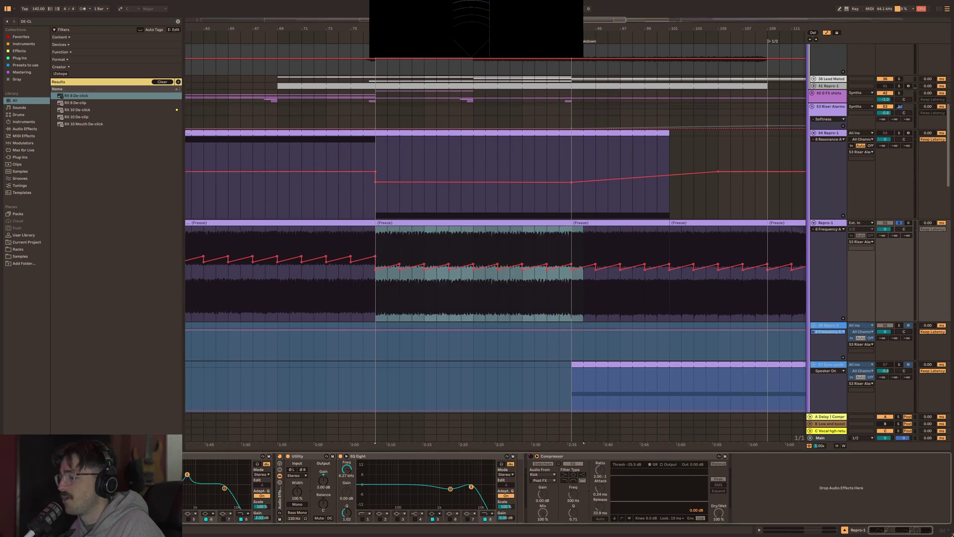
Enlarge the frozen Repro-1 track's EQ Eight curve, set the playback start at the automation drop and select the peak band.
left_click(257, 463)
scroll(375, 123, "down", 1)
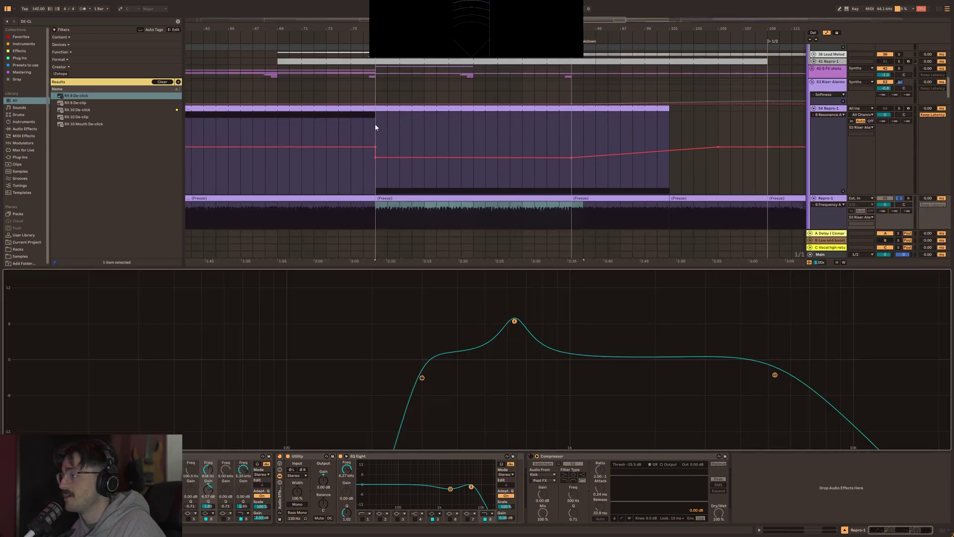
left_click(376, 117)
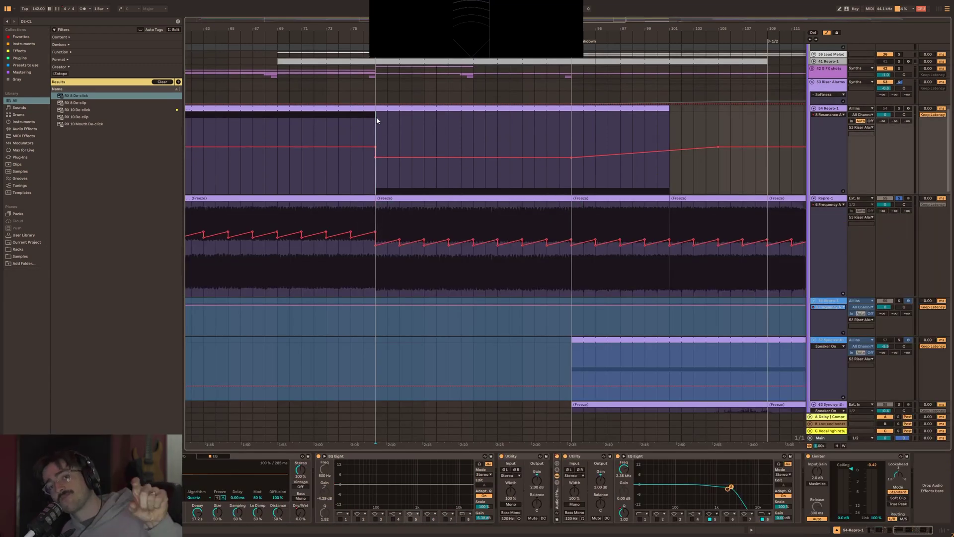
left_click(375, 217)
left_click(514, 321)
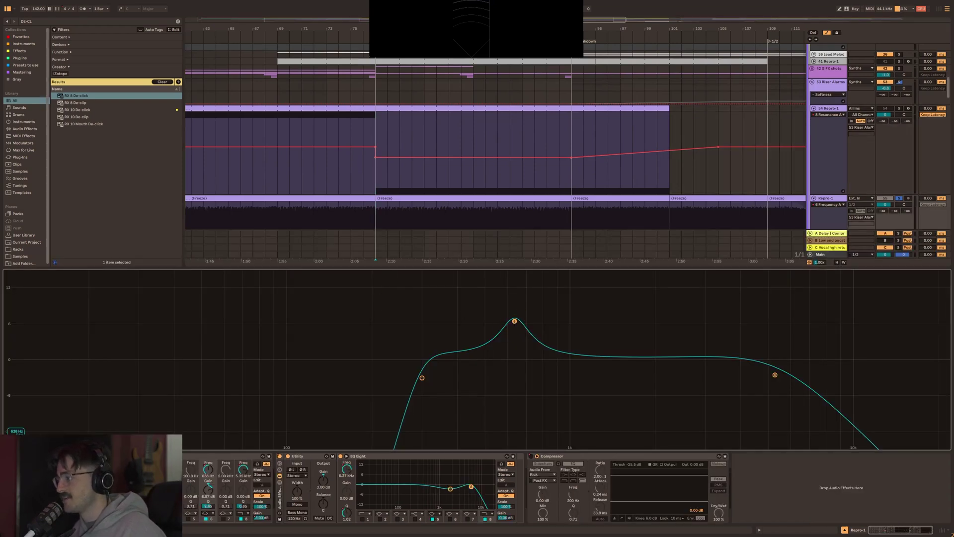
scroll(398, 123, "down", 4)
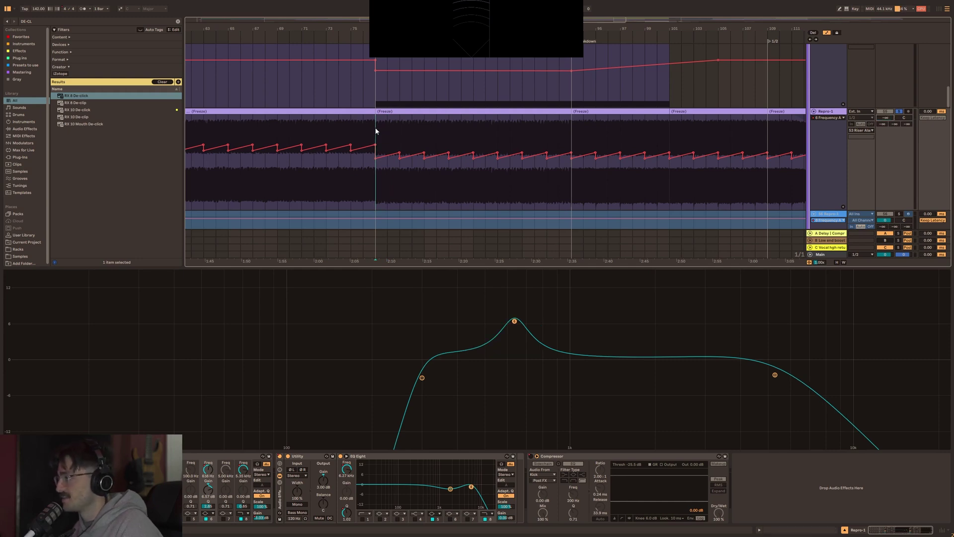
Play the frozen Repro-1 track while switching the EQ Eight peak band off and on again, then stop and collapse the enlarged curve.
key("space")
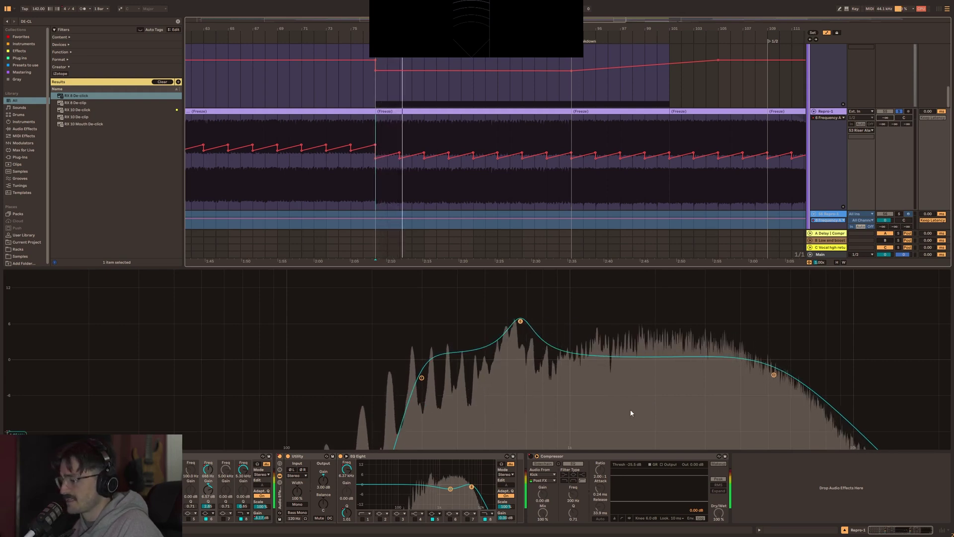
left_click(206, 519)
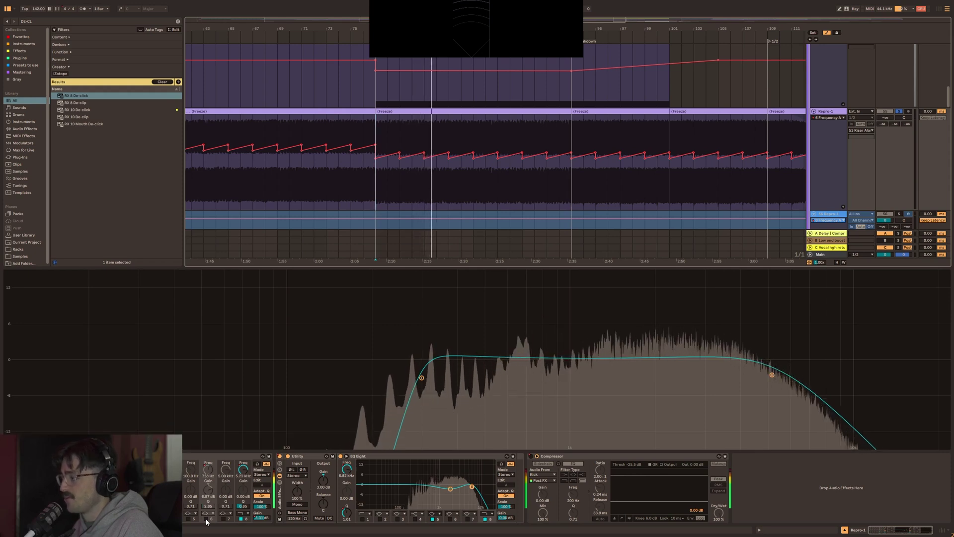
left_click(206, 519)
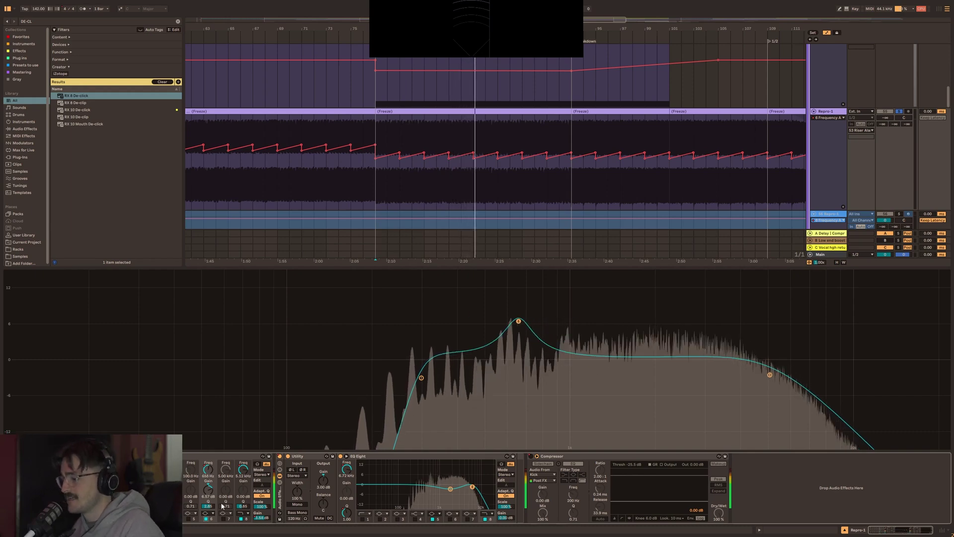
key("space")
double_click(445, 326)
Find the Sync synth tracks at the breakdown and play from the start of the deactivated Sync synth part.
key("w")
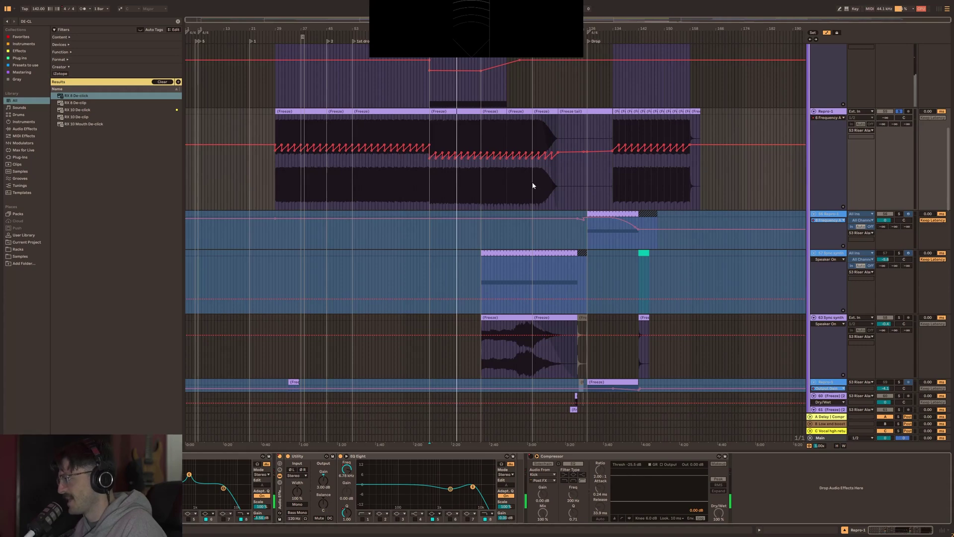
scroll(518, 163, "up", 5)
scroll(554, 132, "down", 5)
scroll(386, 119, "right", 3)
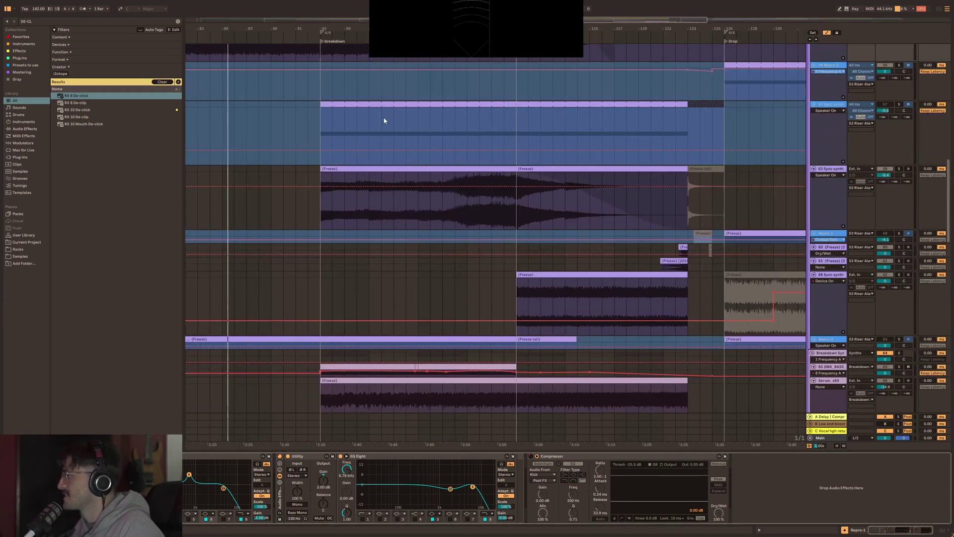
left_click(329, 120)
key("space")
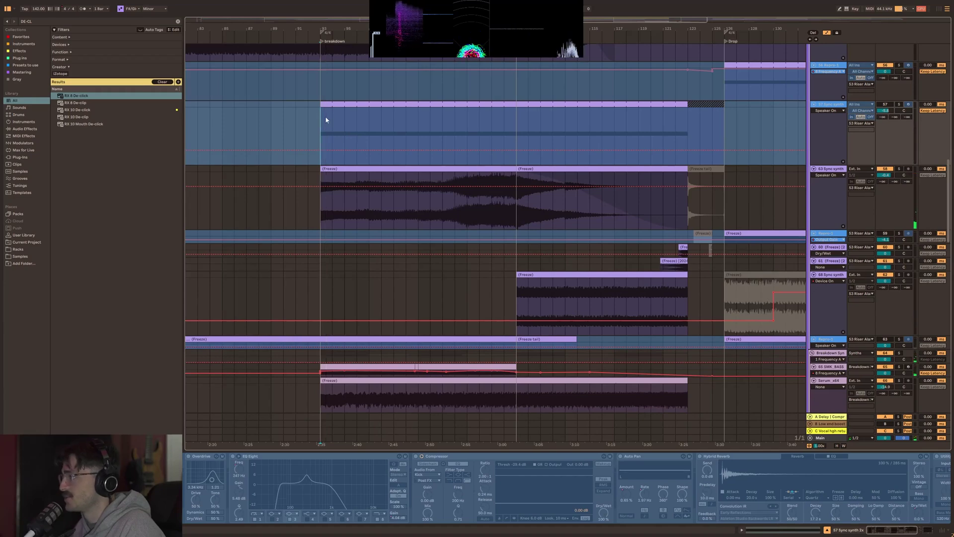
Audition the frozen Sync synth track soloed from the breakdown and from just before its level peak, and select its Limiter.
left_click(305, 182)
key("space")
left_click(324, 179)
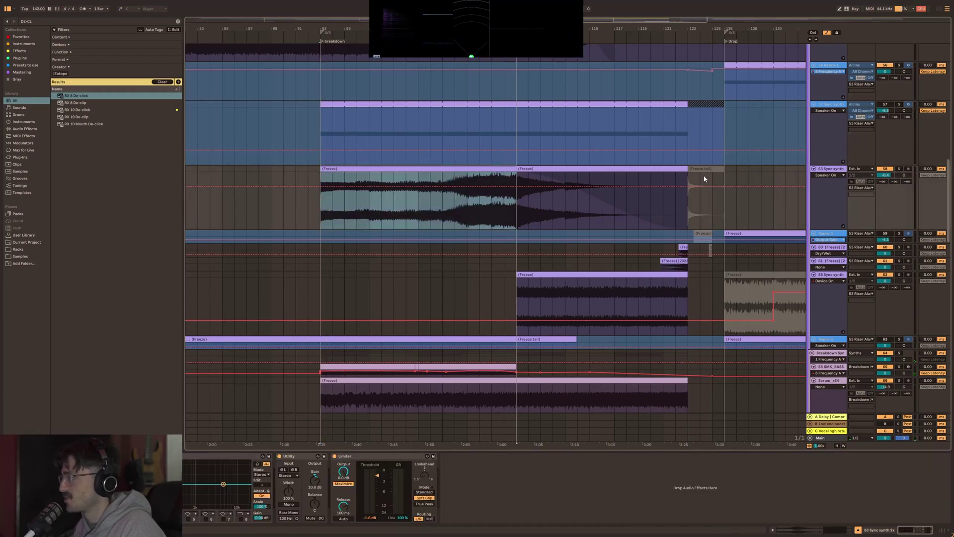
key("space")
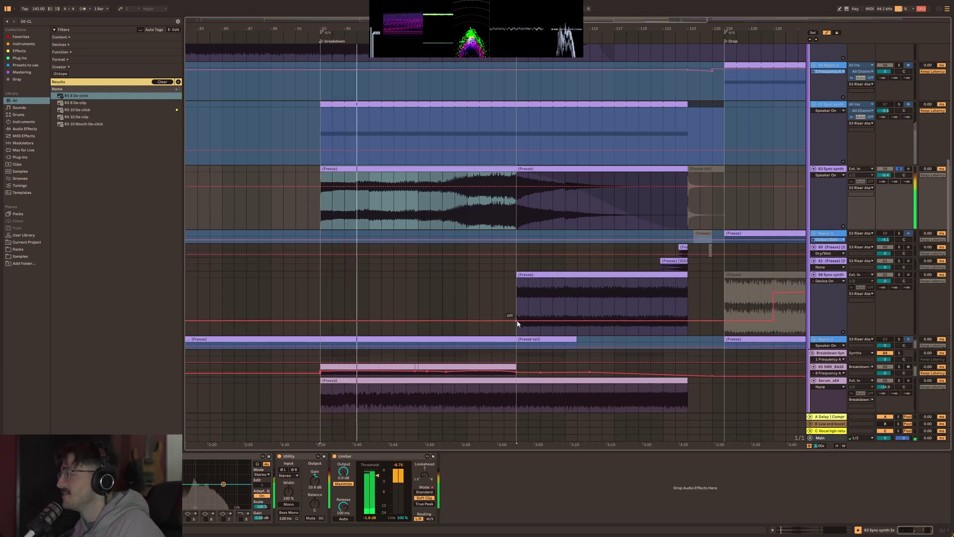
left_click(505, 206)
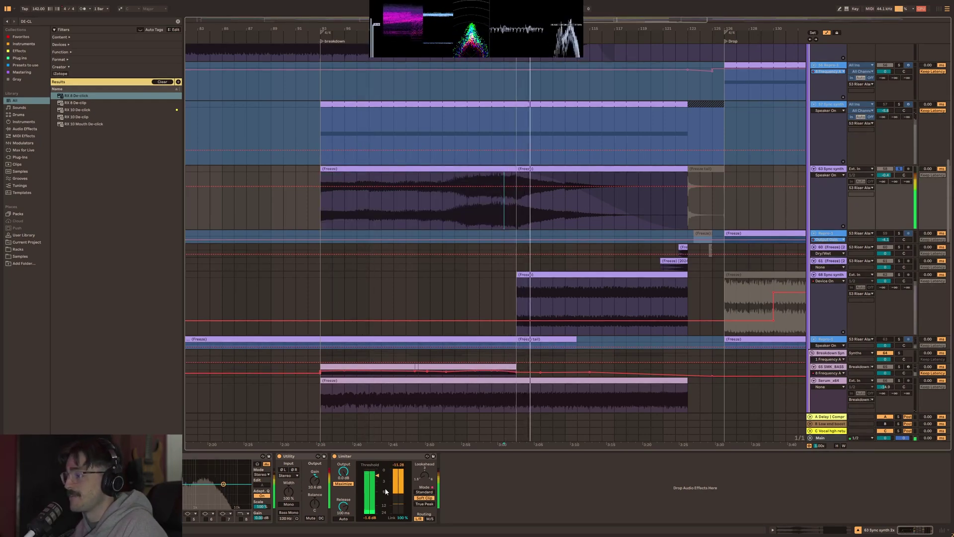
left_click(366, 456)
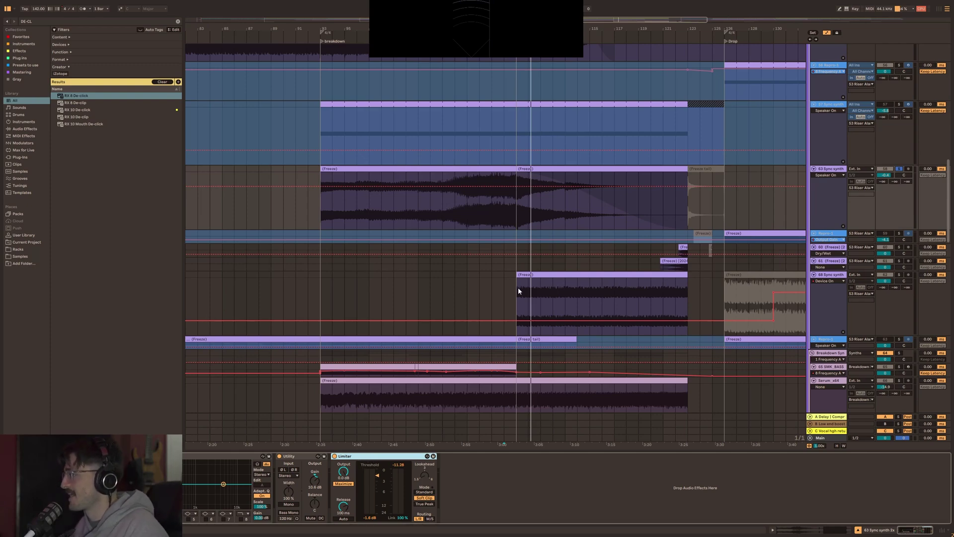
Highlight the frozen Sync synth clip in the second half of the breakdown, play it soloed from its start, and stop.
left_click_drag(518, 291, 688, 286)
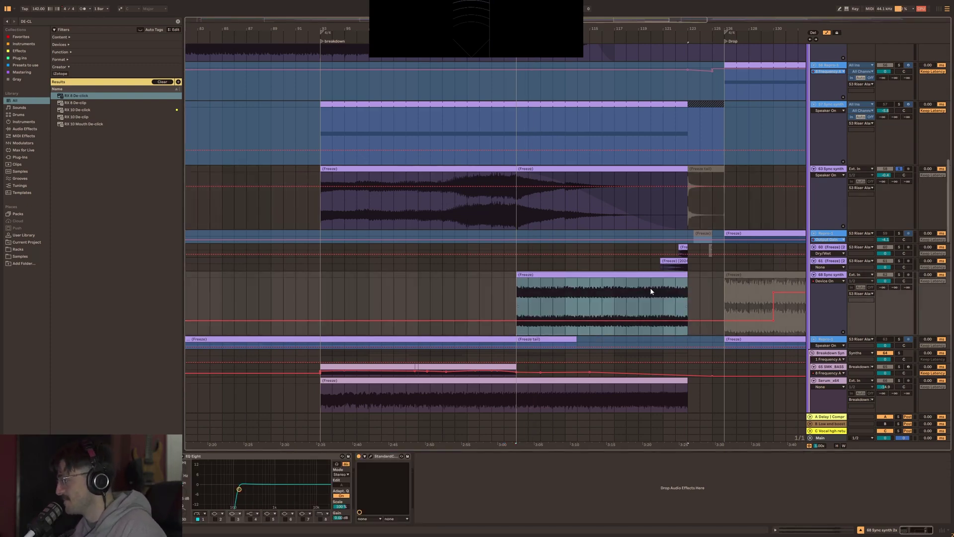
left_click(520, 297)
key("space")
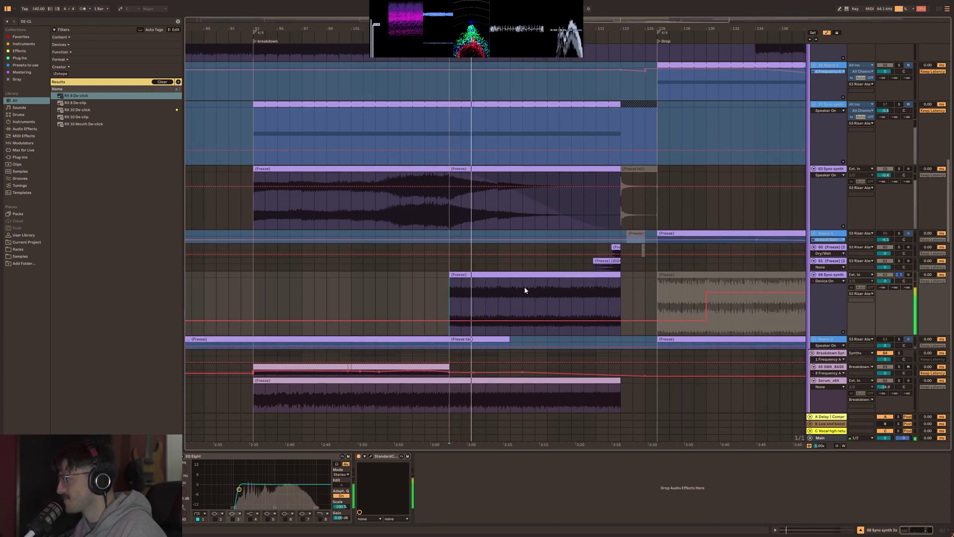
left_click(497, 275)
key("space")
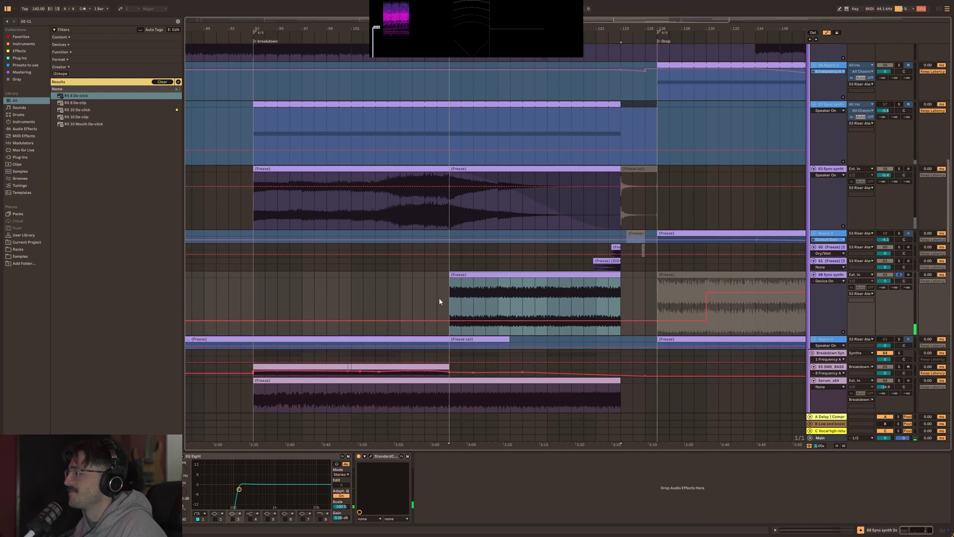
Extend the highlight from the second-half Sync synth clip up to the fading Sync synth part, and compare it with track 54 Repro-1.
left_click_drag(439, 301, 641, 285)
key("shift+Up")
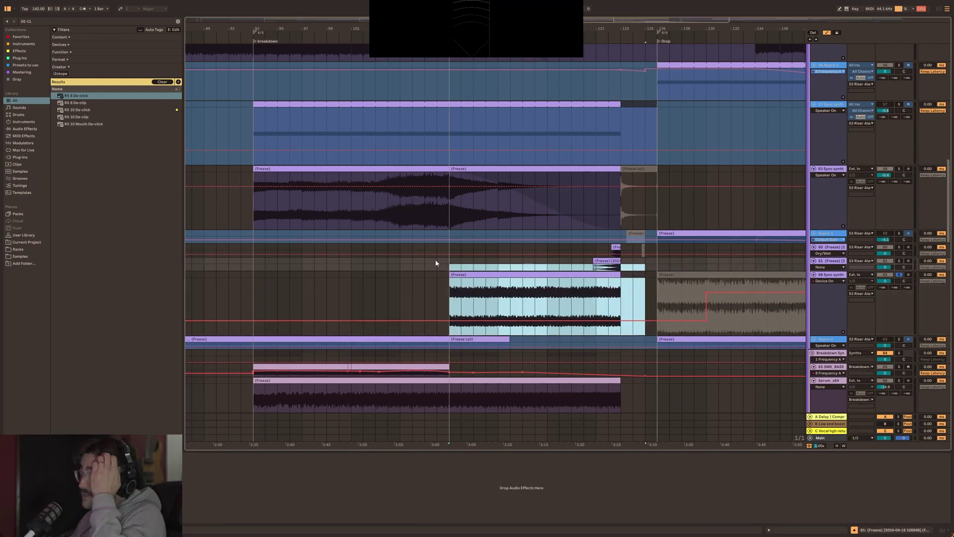
key("shift+Up")
scroll(497, 150, "up", 3)
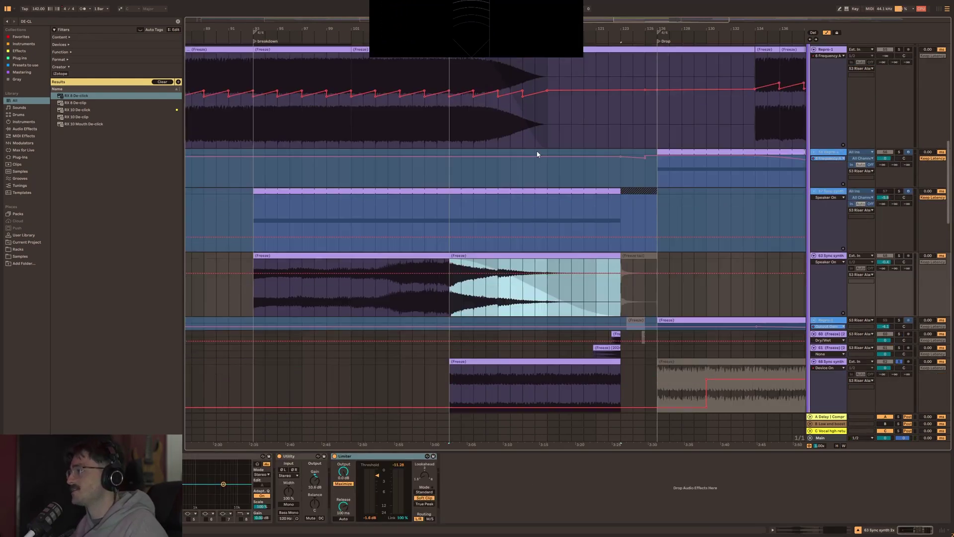
left_click(310, 163)
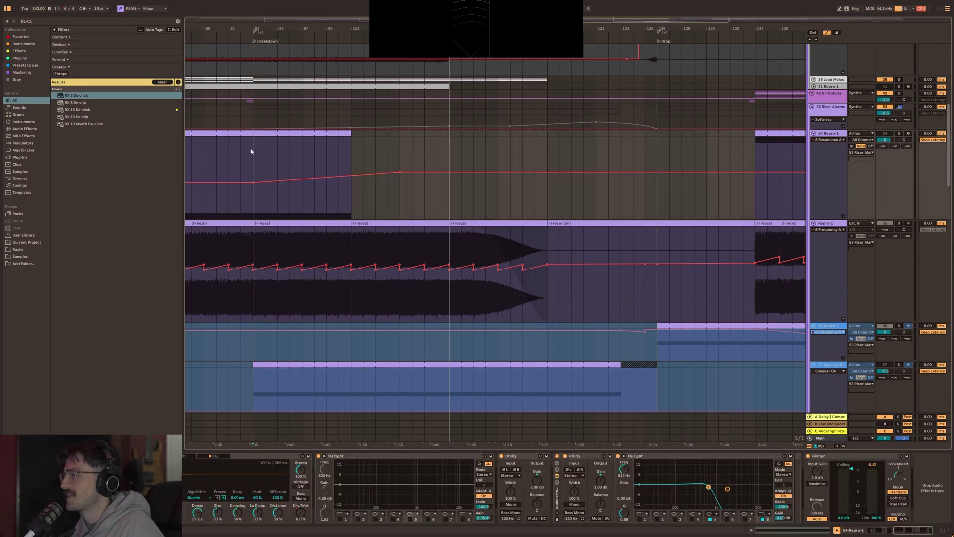
scroll(376, 270, "down", 10)
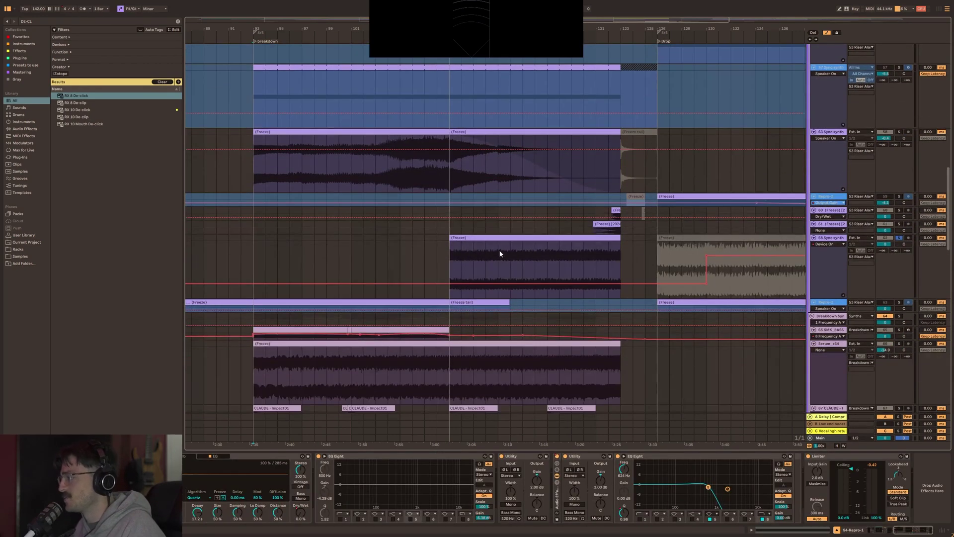
Unfold frozen track 61 and highlight the second-half Sync synth part up to the Drop marker.
left_click(604, 237)
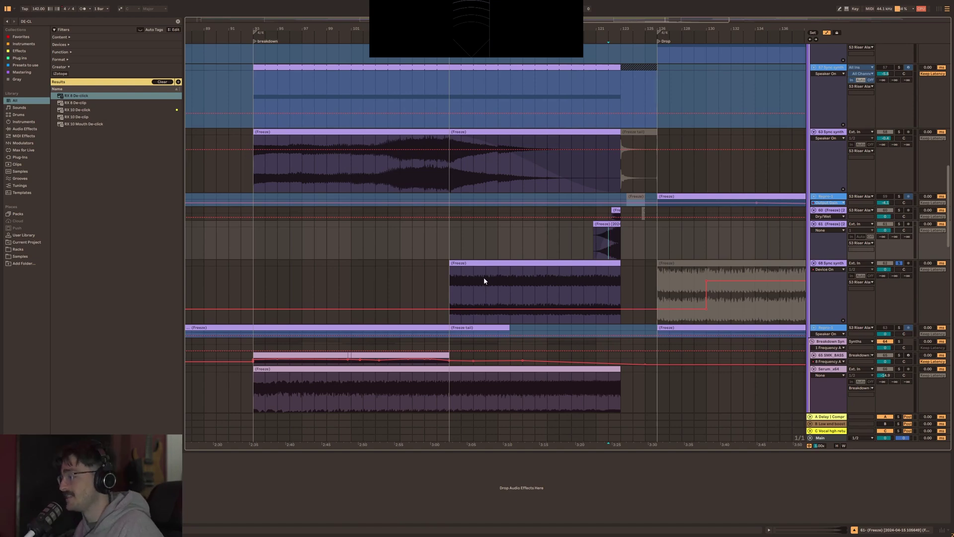
left_click_drag(453, 277, 656, 268)
left_click(569, 268, "shift")
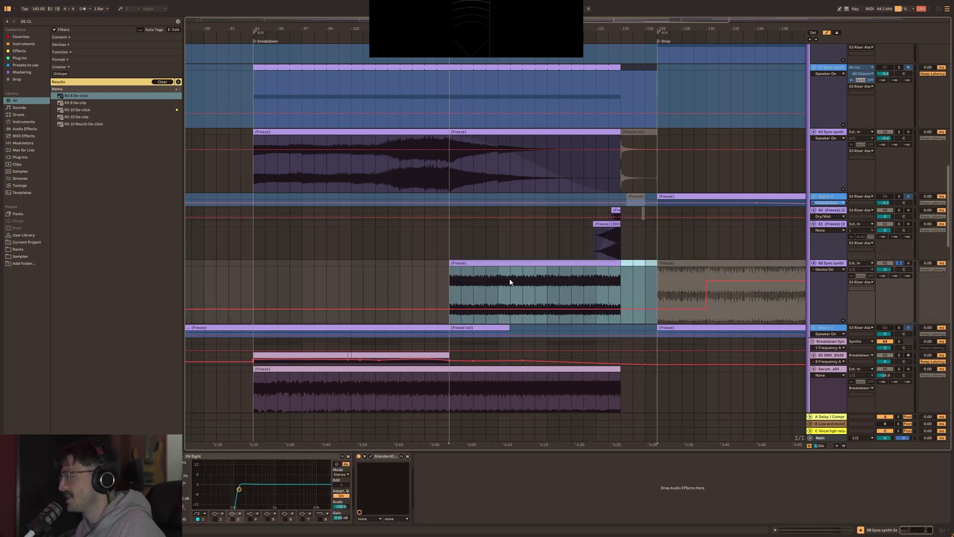
scroll(512, 264, "down", 3)
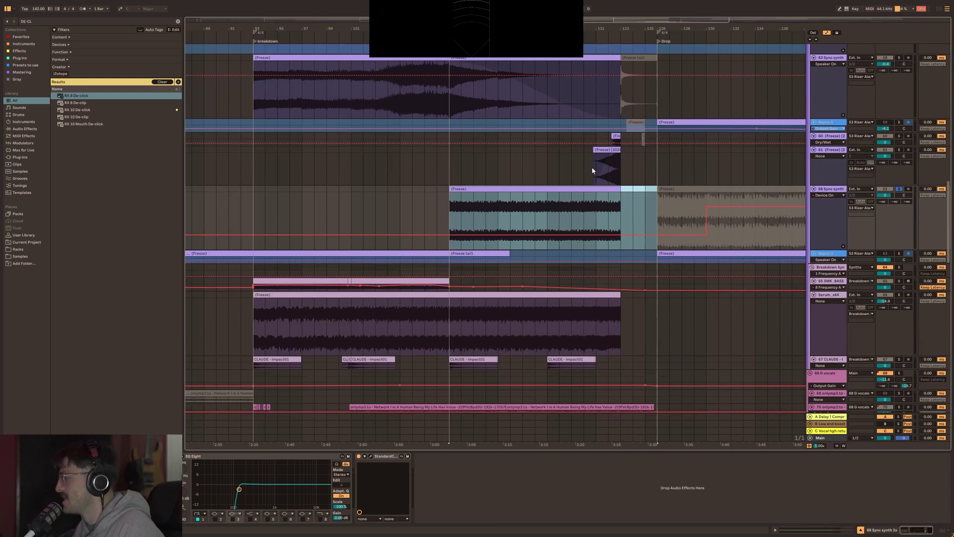
Audition the short frozen clips on tracks 61 and 60 before the Drop, soloing each and unfolding track 60.
left_click(605, 170)
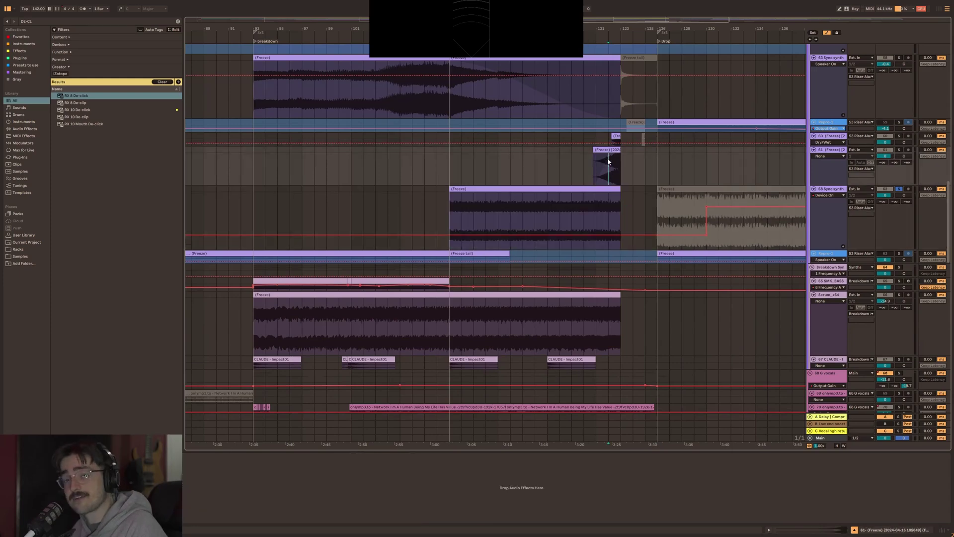
left_click(597, 168)
key("space")
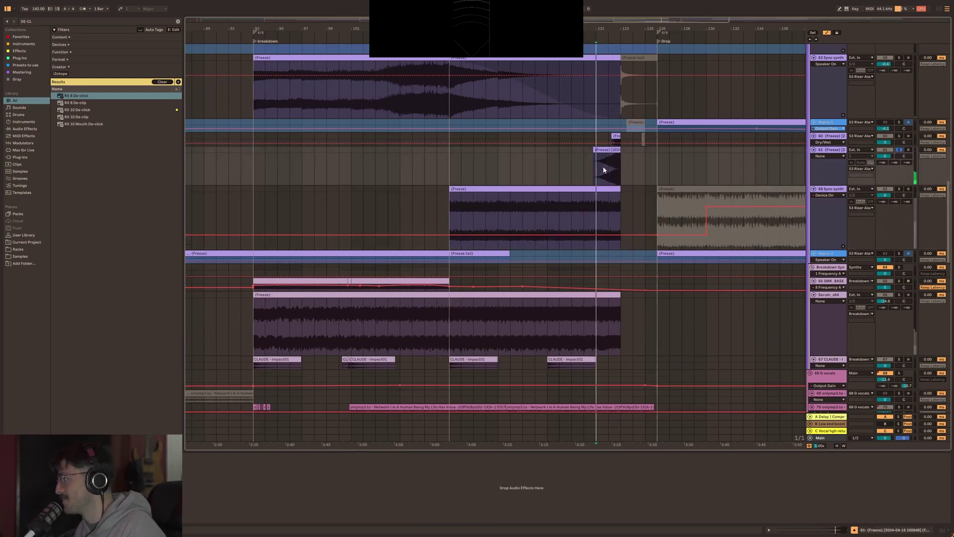
left_click(616, 136)
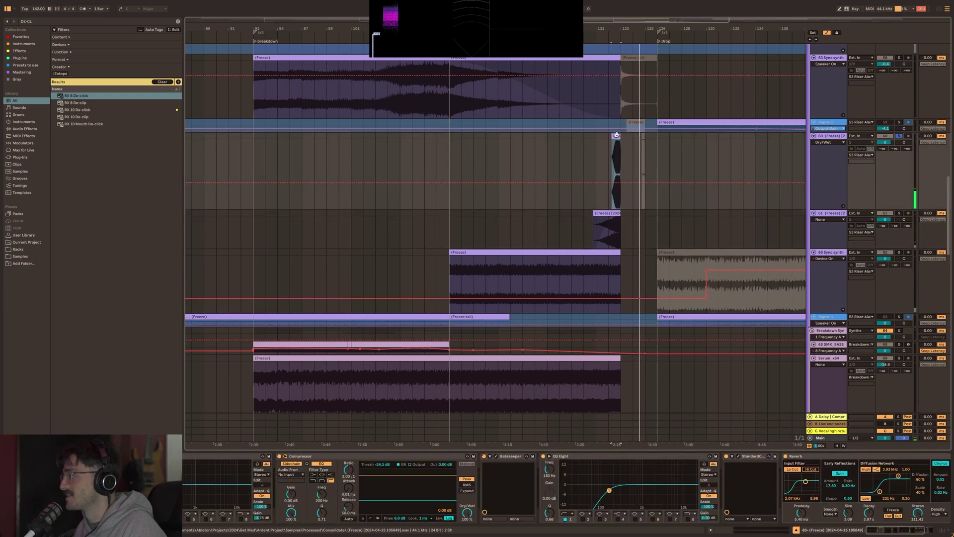
key("space")
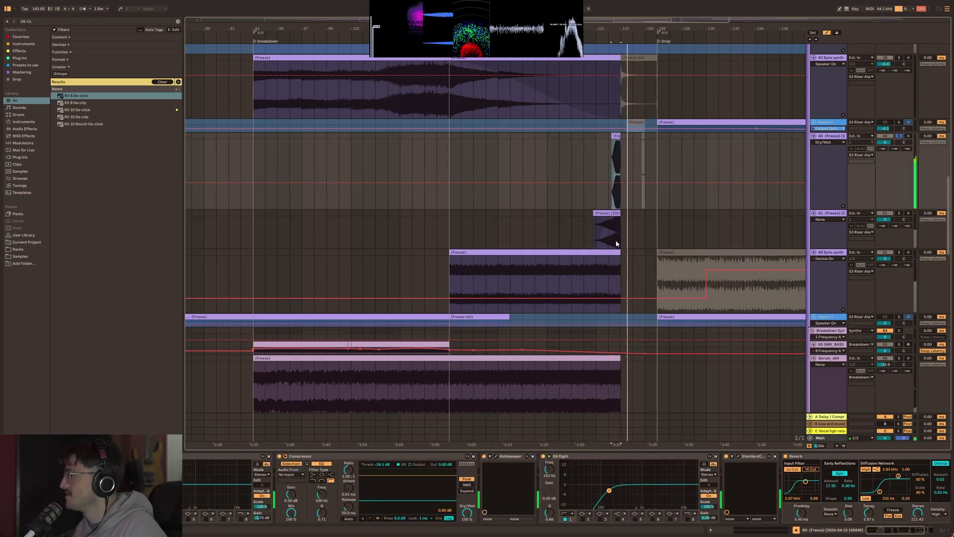
Highlight the second-half Sync synth clip and a short stretch of the frozen Repro-1 automation, and look over the tracks down to the vocals.
left_click_drag(448, 279, 450, 257)
scroll(449, 90, "up", 3)
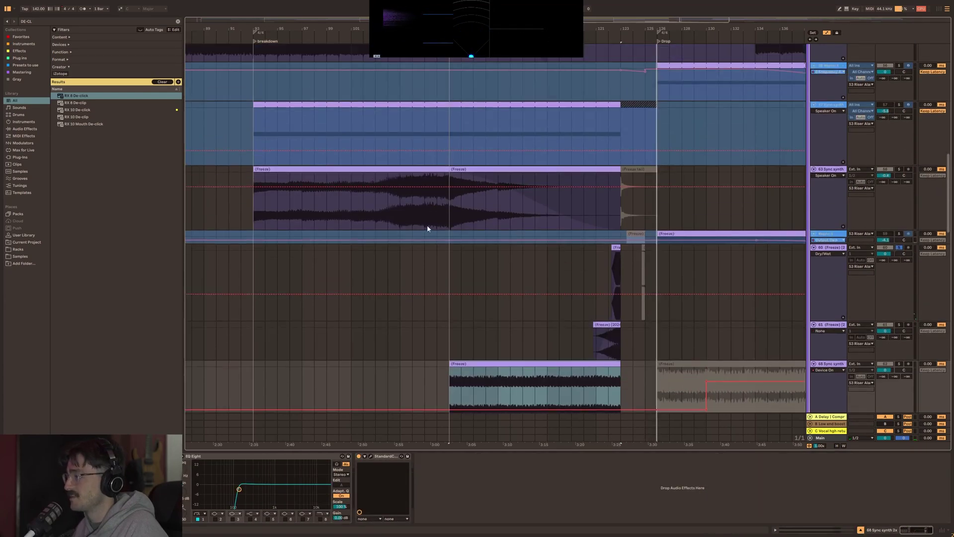
left_click_drag(449, 219, 400, 219)
scroll(413, 146, "up", 2)
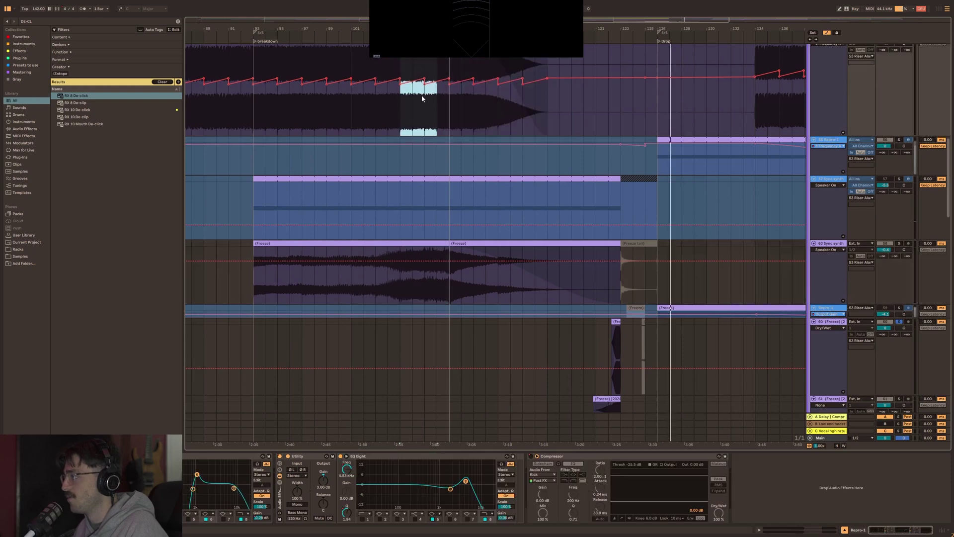
scroll(421, 94, "down", 10)
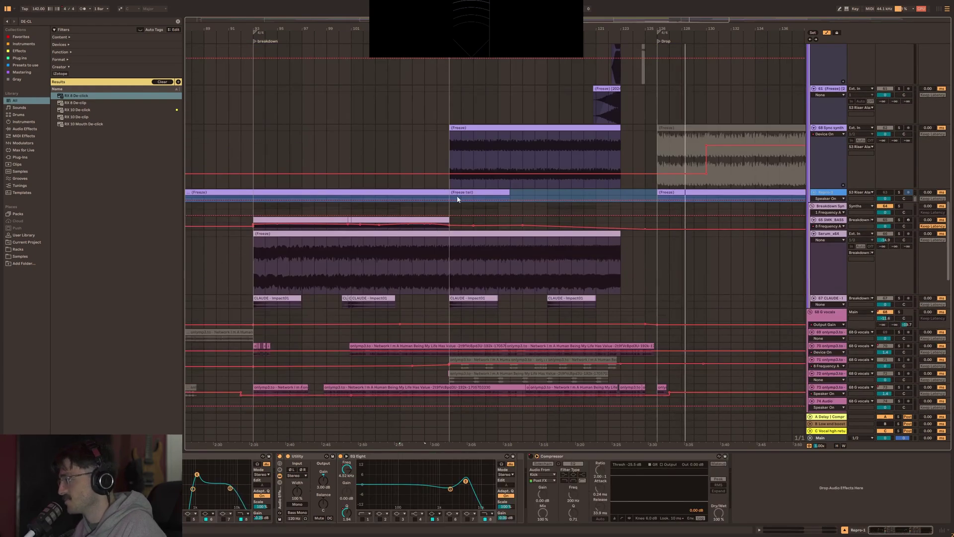
Fit the whole arrangement in view, highlight the frozen Repro-1 clips across the song, and look over the Riser Alarms tracks.
scroll(457, 198, "up", 3)
key("w")
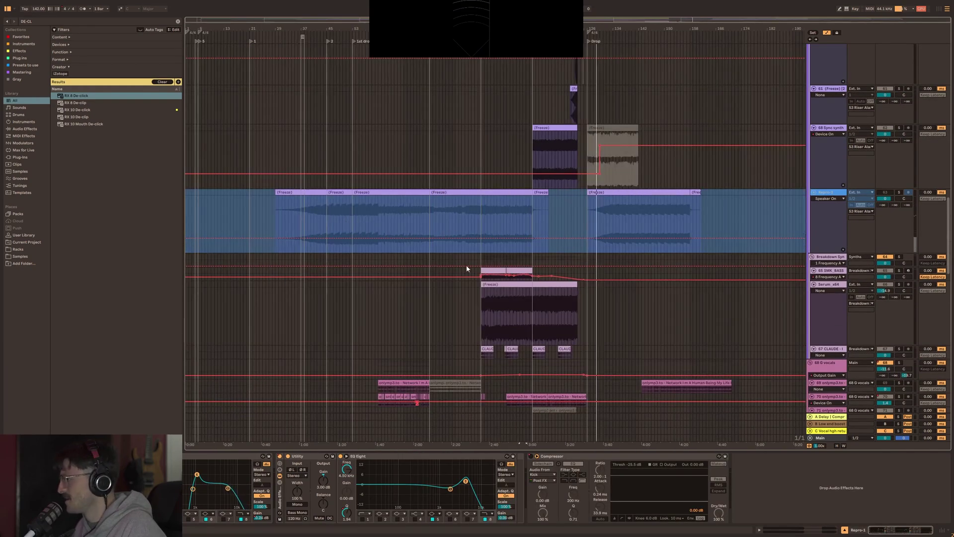
left_click_drag(303, 208, 687, 199)
scroll(383, 170, "up", 3)
scroll(362, 179, "up", 3)
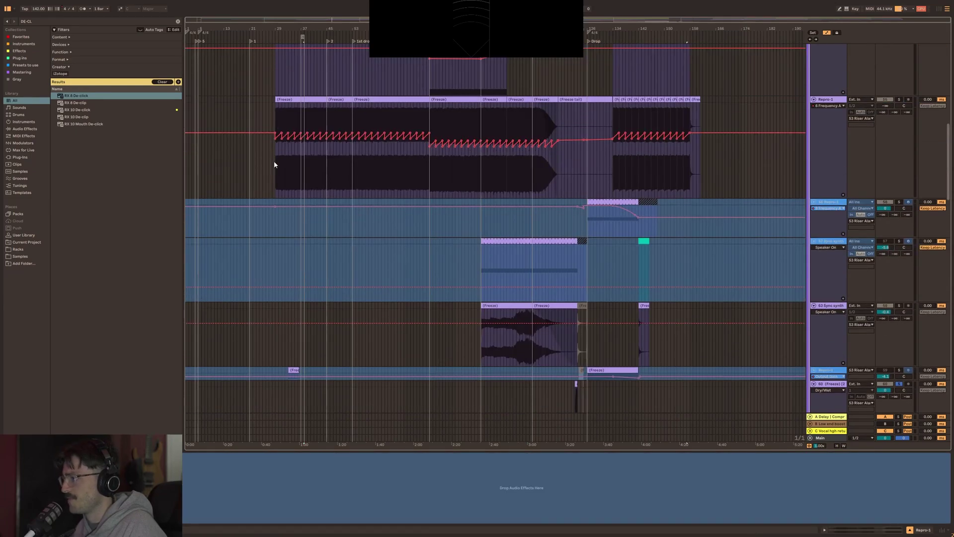
scroll(536, 219, "down", 8)
scroll(597, 231, "up", 5)
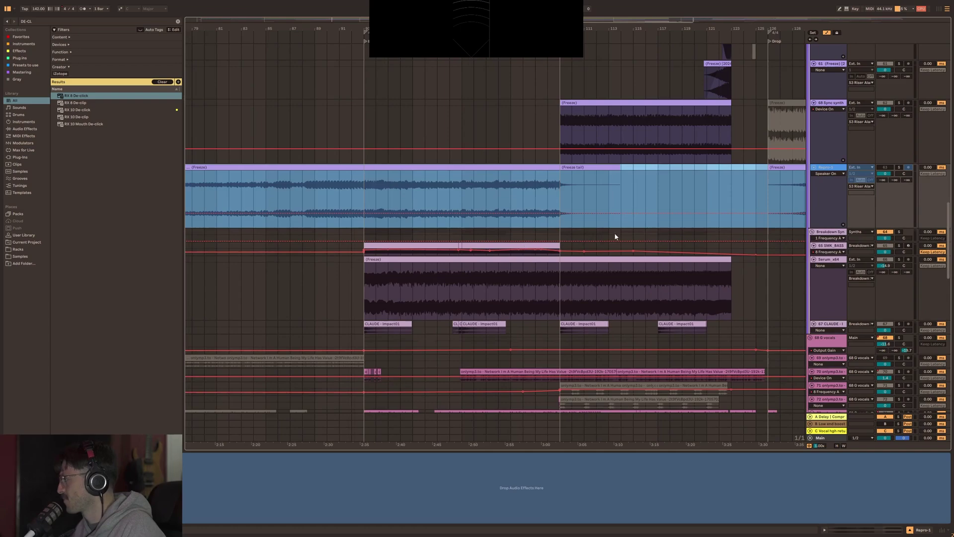
scroll(815, 238, "up", 10)
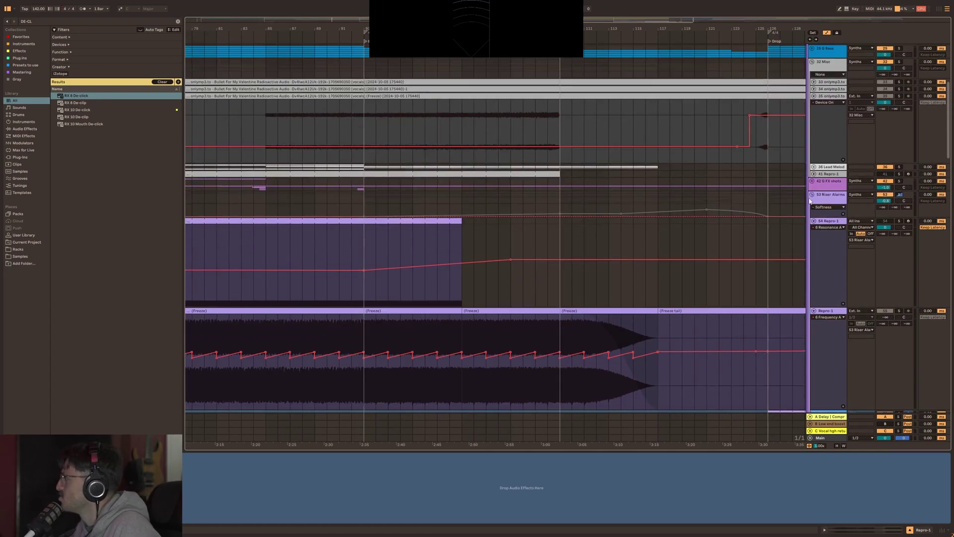
Fold the 53 Riser Alarms group and select the Breakdown Synths group to show its effects chain.
left_click(810, 200)
scroll(800, 107, "down", 3)
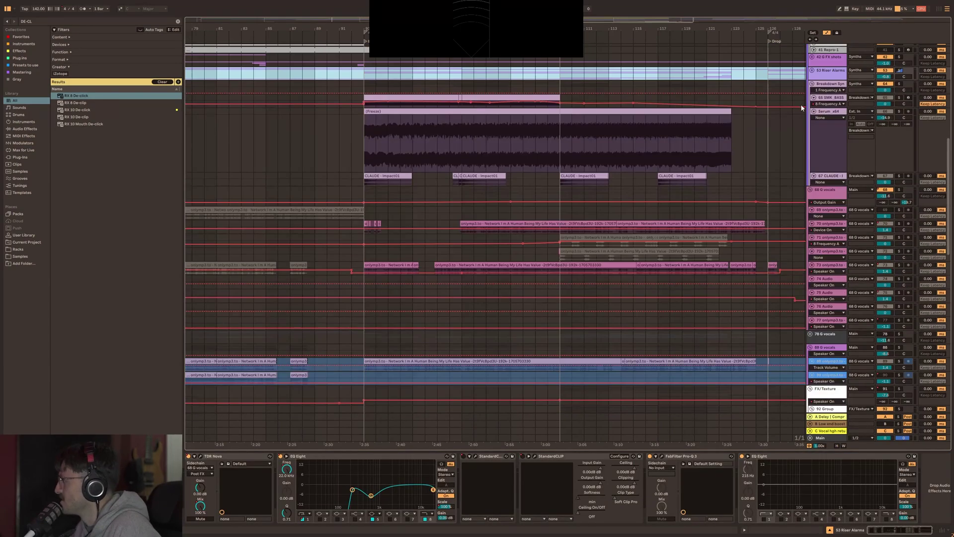
left_click(819, 85)
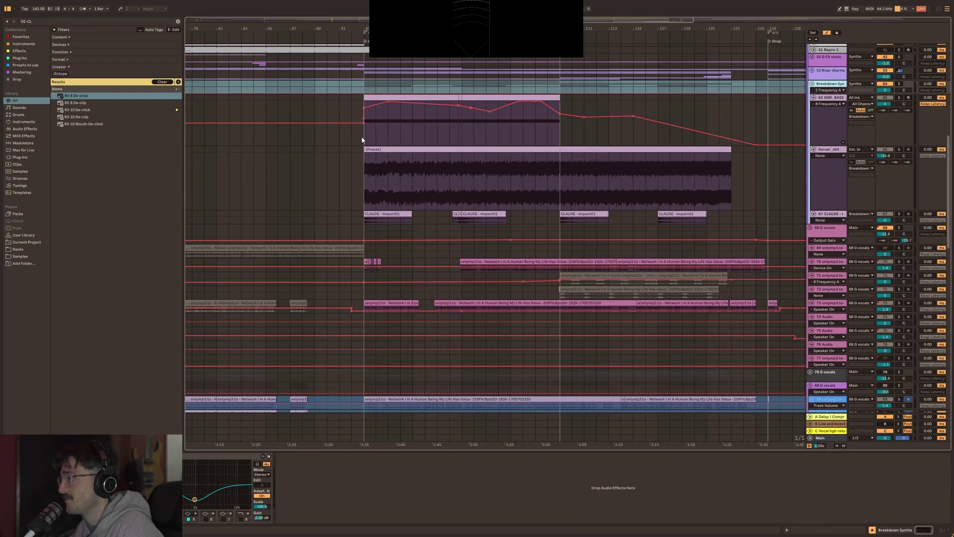
Solo and audition track 65 SMK_BASS from the breakdown marker, highlight its clips, and unfold the Breakdown Synths group lane.
left_click(364, 136)
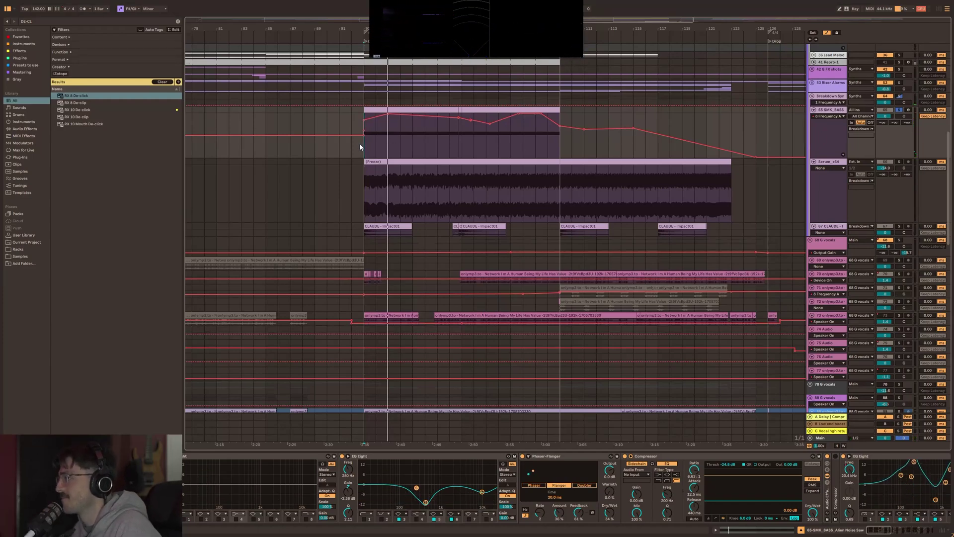
left_click(549, 135)
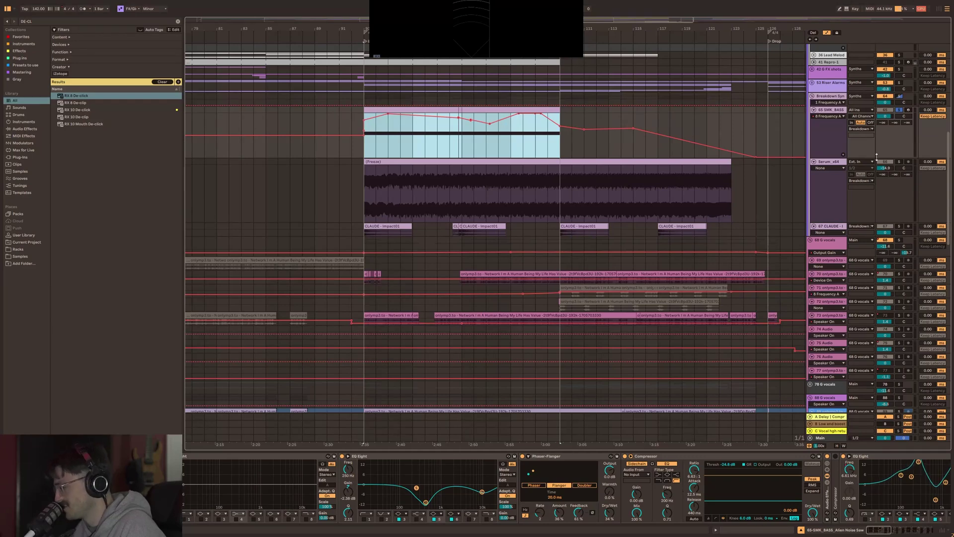
left_click(827, 99)
key("space")
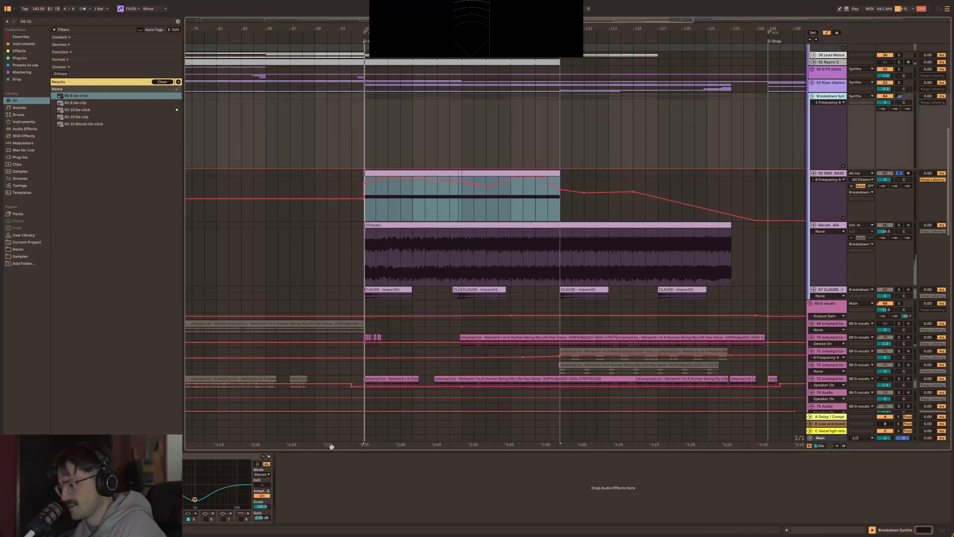
Display the 1 Frequency A automation on track 65 SMK_BASS while auditioning it from the breakdown marker.
left_click(376, 211)
left_click(828, 179)
left_click(860, 199)
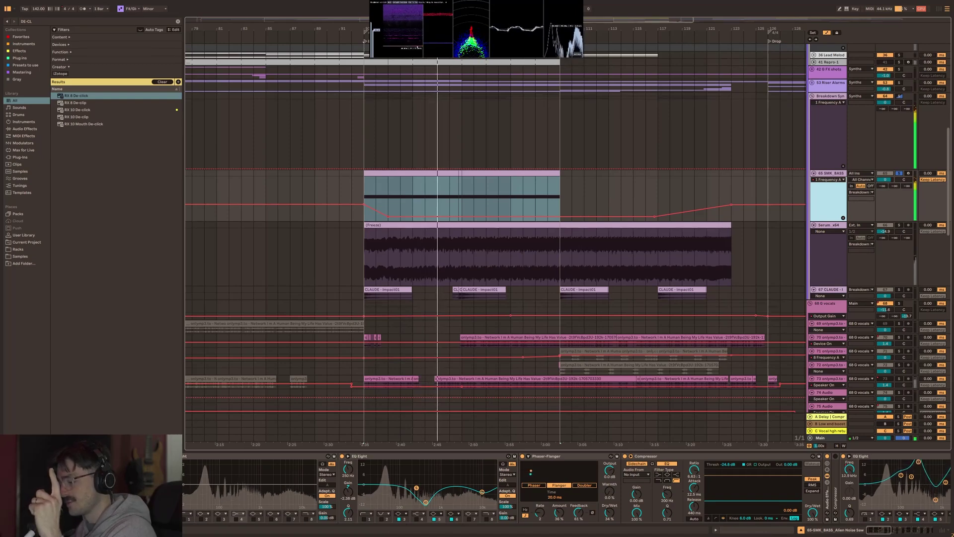
Unsolo track 65 SMK_BASS, highlight the lead-in just before its first clip, and audition the breakdown start in the full mix.
left_click(353, 175)
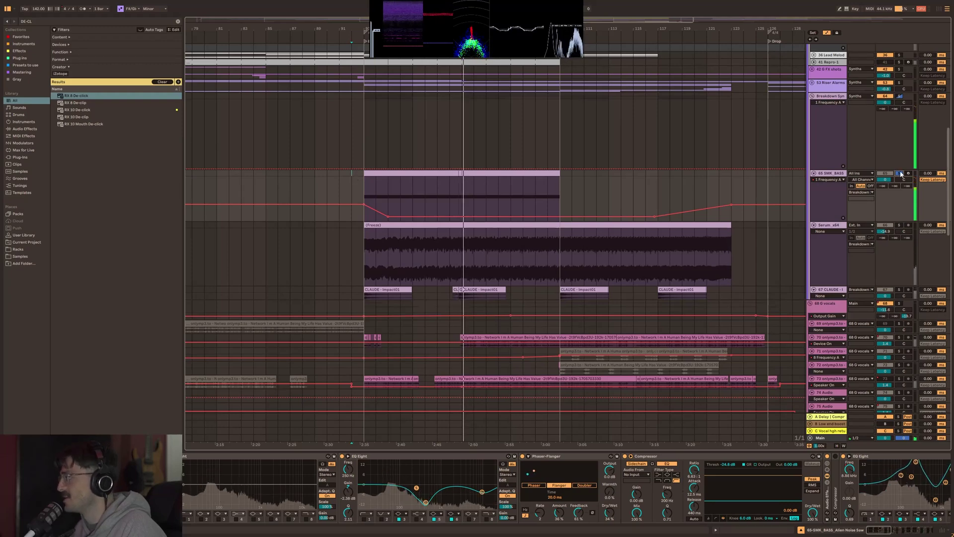
left_click_drag(350, 188, 364, 175)
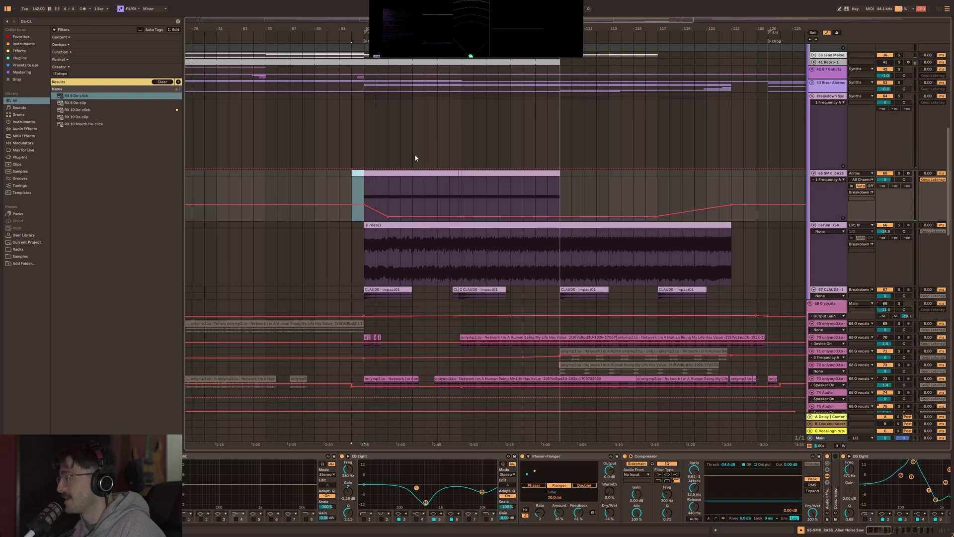
key("space")
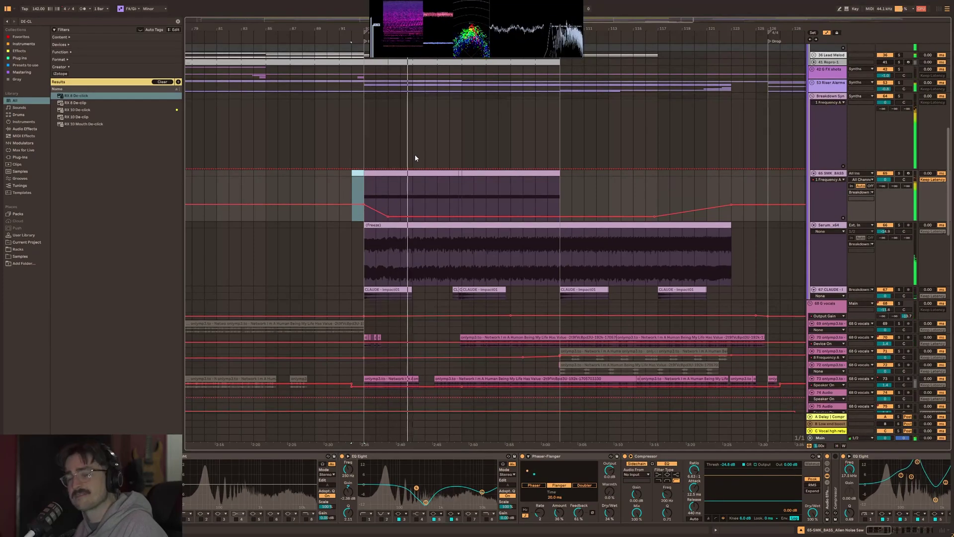
key("space")
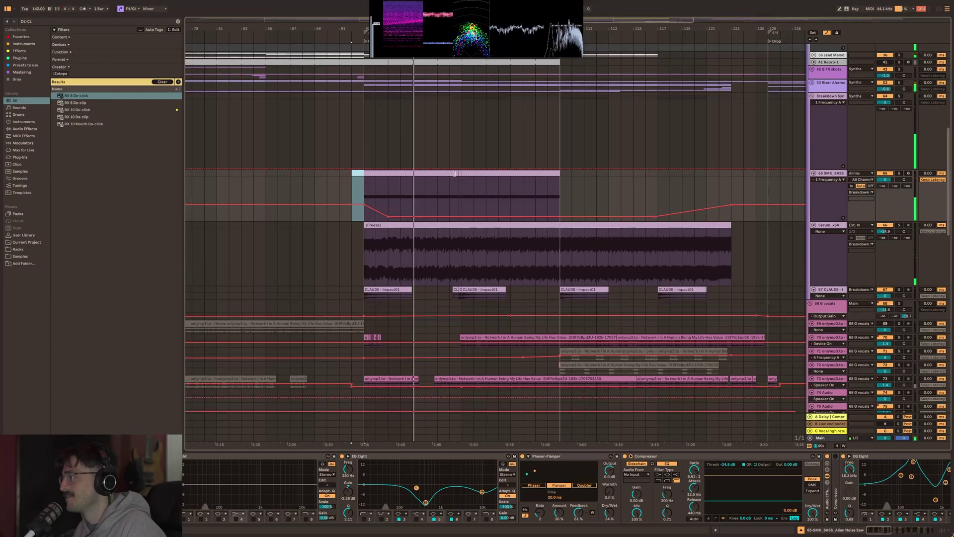
Highlight the short section at the split in the SMK_BASS clips and audition that transition in the full mix.
left_click(450, 201)
left_click(458, 175)
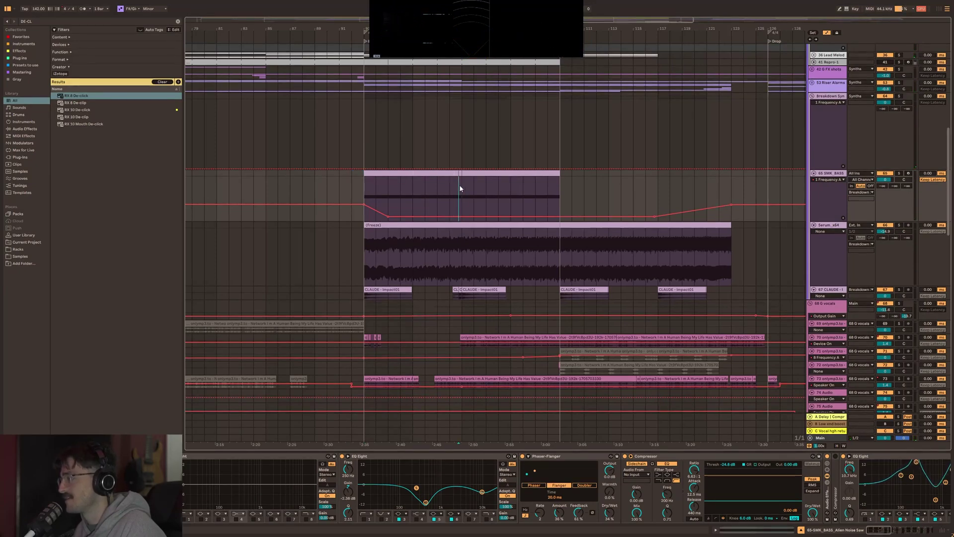
mouse_move(458, 174)
left_mouse_down()
mouse_move(558, 174)
mouse_move(452, 177)
left_mouse_up()
left_click(457, 187)
key("space")
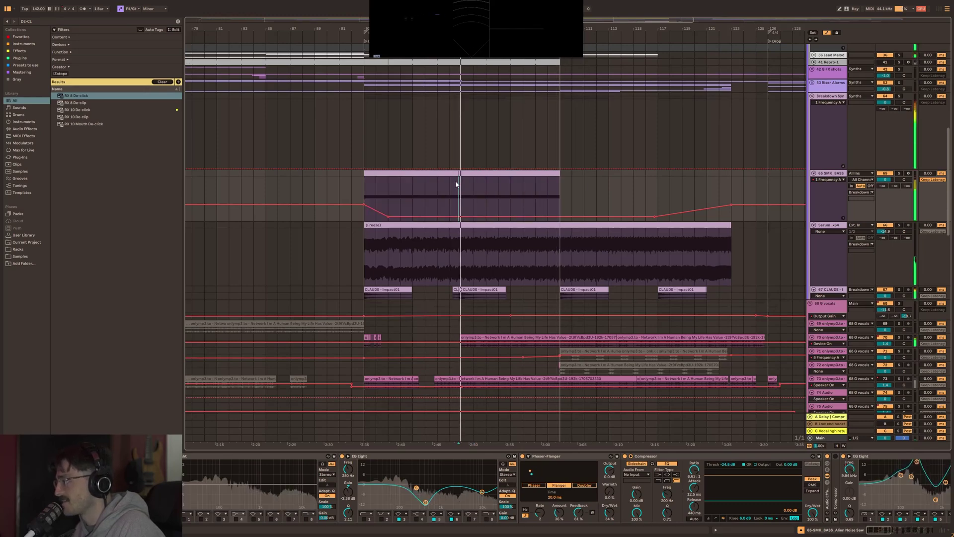
left_click(450, 191)
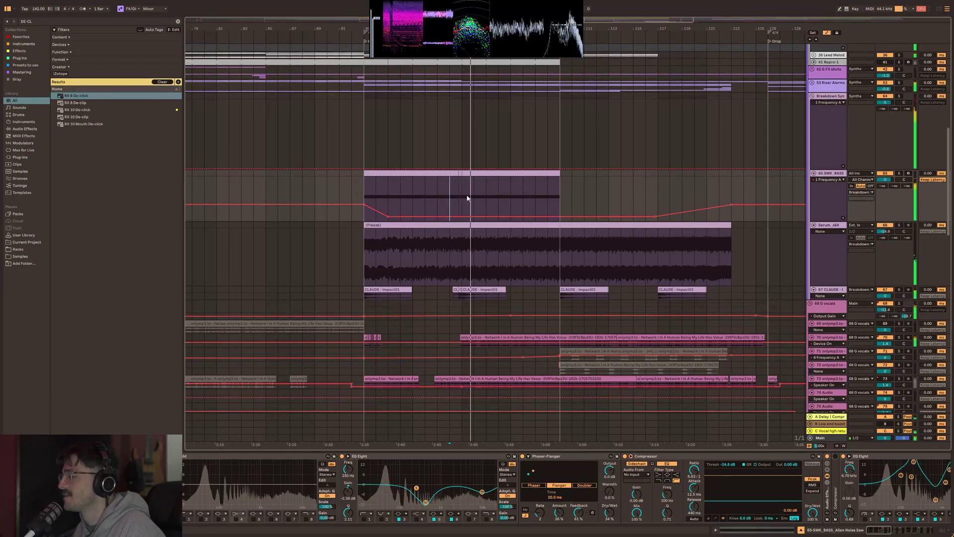
key("space")
Solo track 65 SMK_BASS again and audition it just past the clip split.
scroll(447, 209, "up", 2)
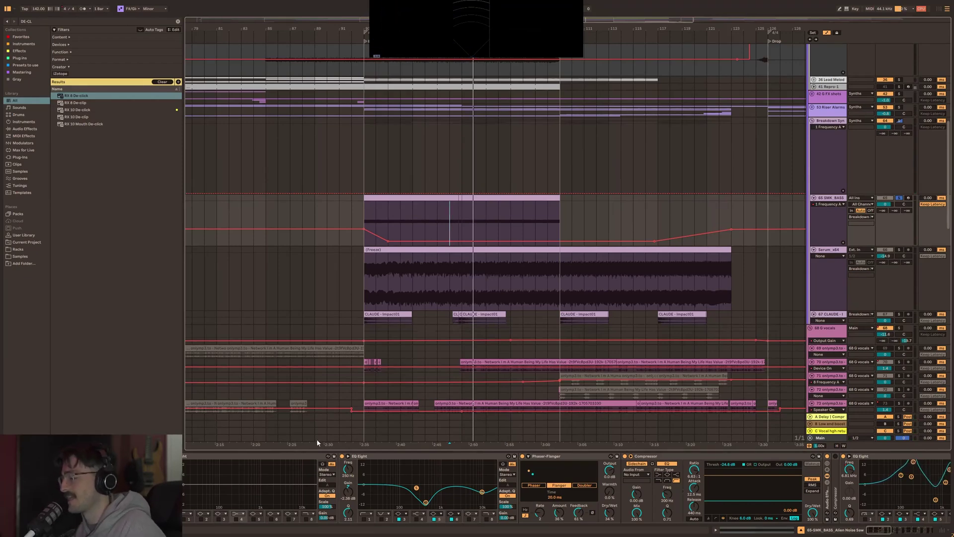
key("space")
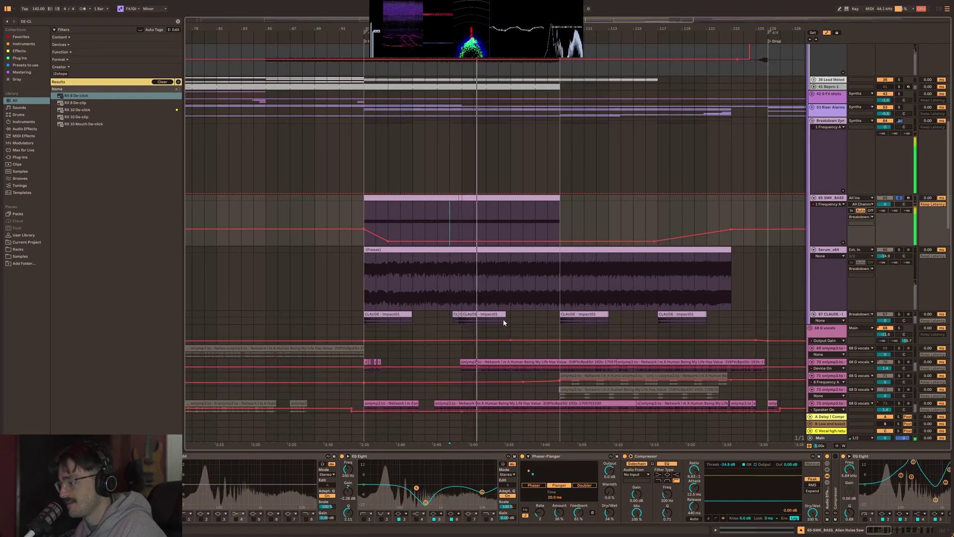
key("space")
Move the solo from track 65 to the frozen Serum_x64 track and audition it from the breakdown marker.
left_click(364, 279)
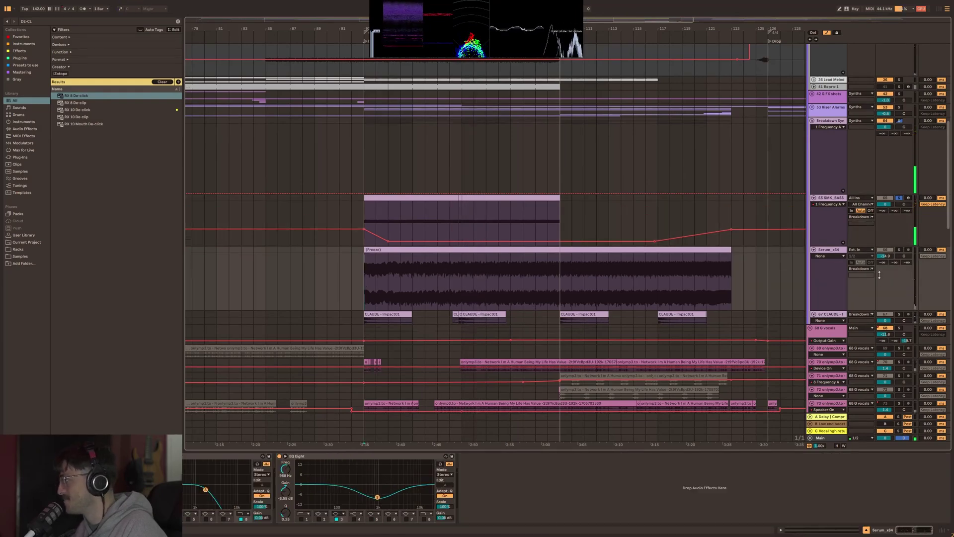
left_click(898, 198)
left_click(899, 250)
key("space")
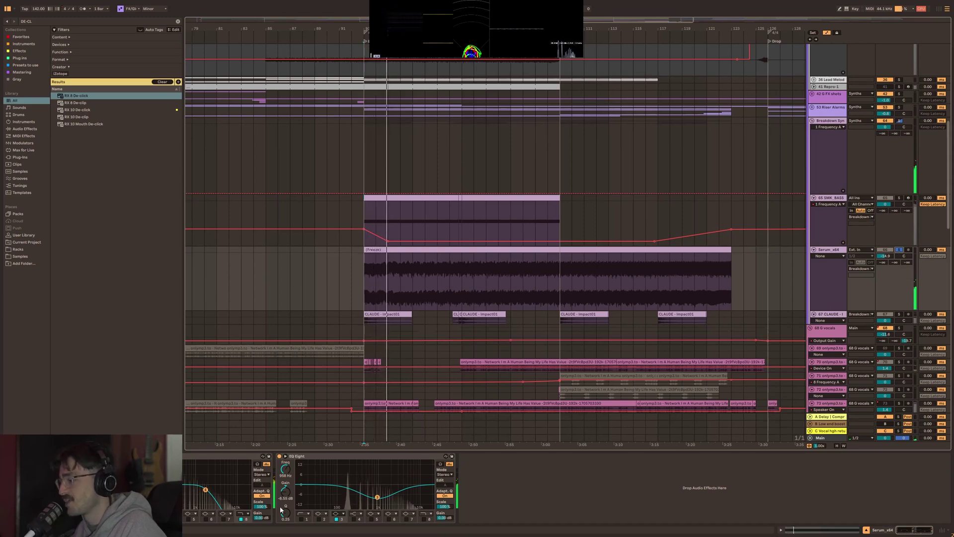
Examine the frozen Serum_x64 waveform up close and over its full length while it plays soloed.
left_click(428, 291)
key("z")
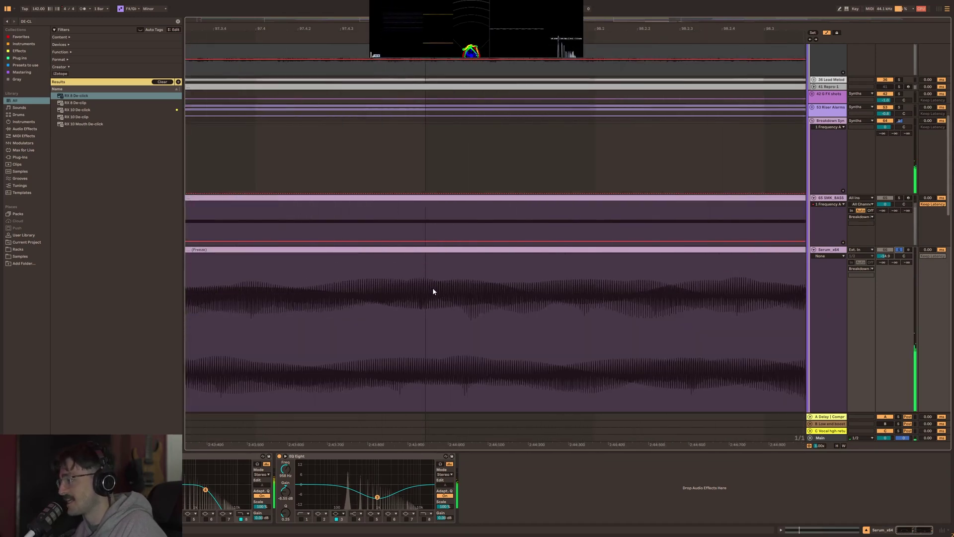
scroll(437, 298, "down", 6)
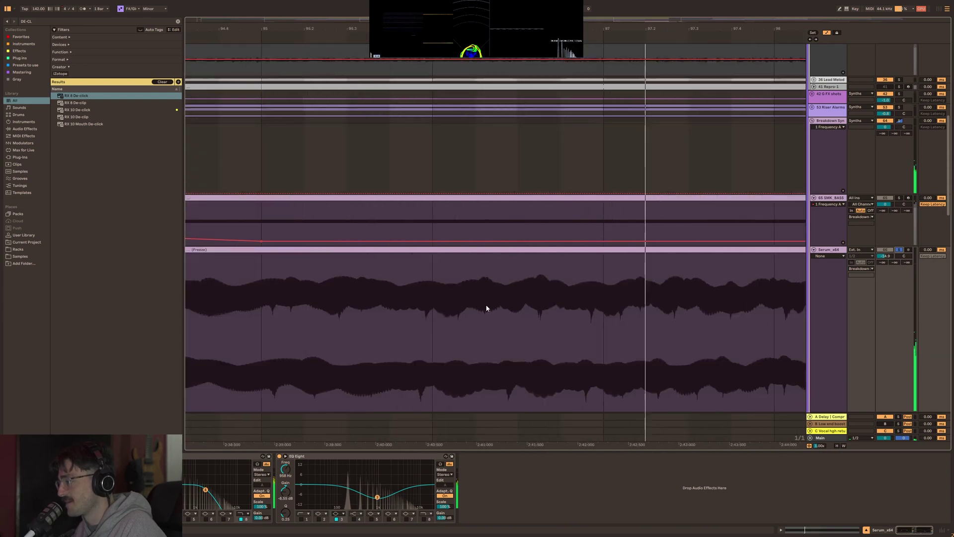
scroll(486, 308, "down", 4)
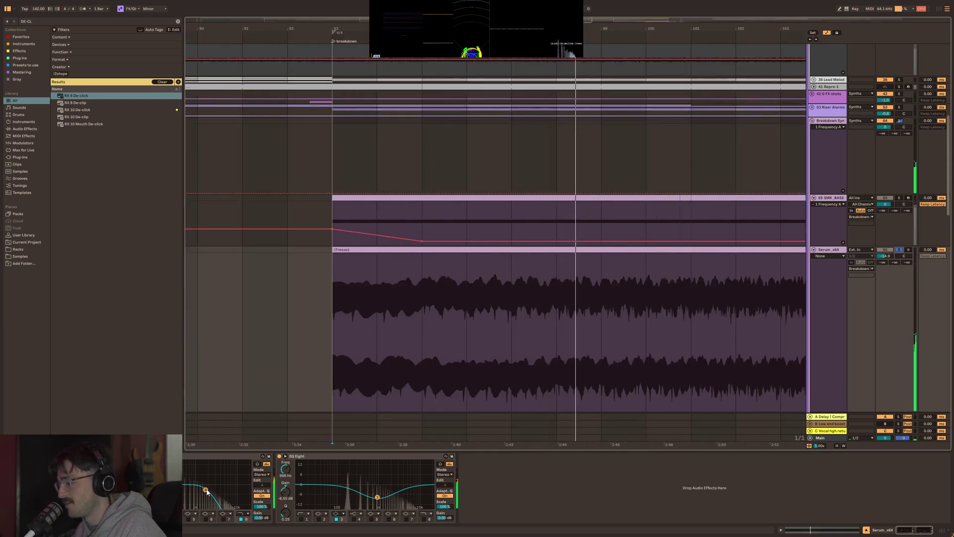
scroll(522, 310, "down", 10)
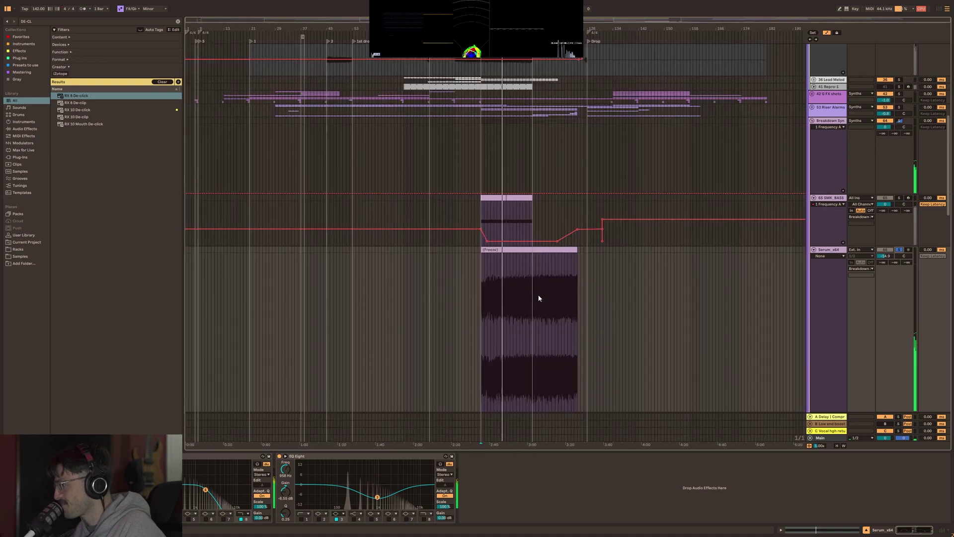
scroll(539, 298, "up", 10)
scroll(525, 258, "down", 3)
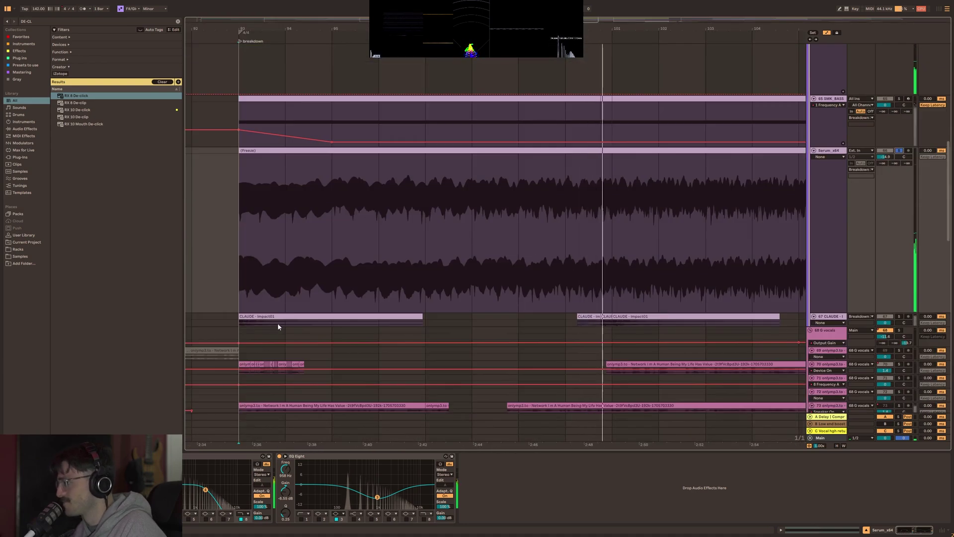
Unfold track 67 CLAUDE - Impact01 and audition its first impact soloed from the breakdown marker.
scroll(278, 326, "up", 3)
left_click(253, 332)
key("space")
key("s")
key("space")
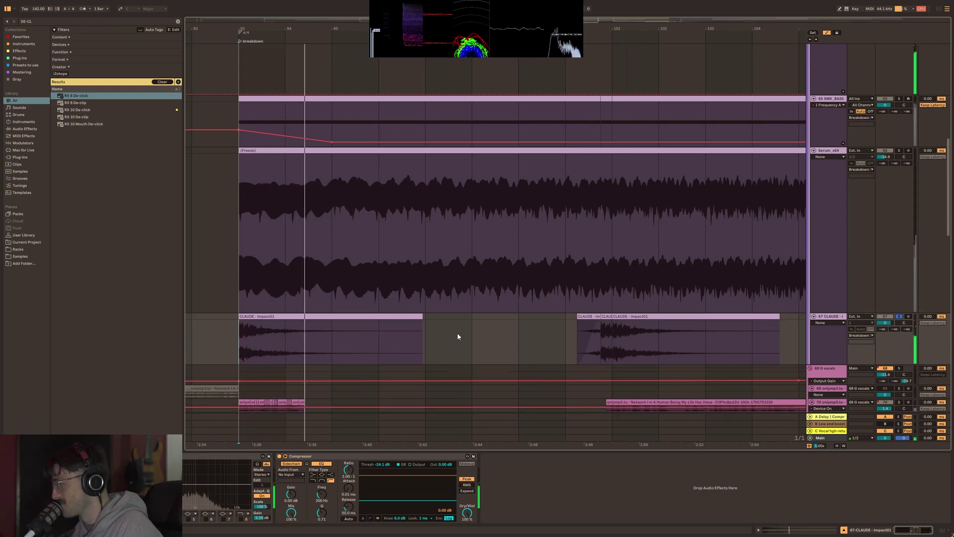
Unsolo track 67 CLAUDE - Impact01 and audition the first impact in the full mix.
key("space")
key("s")
key("space")
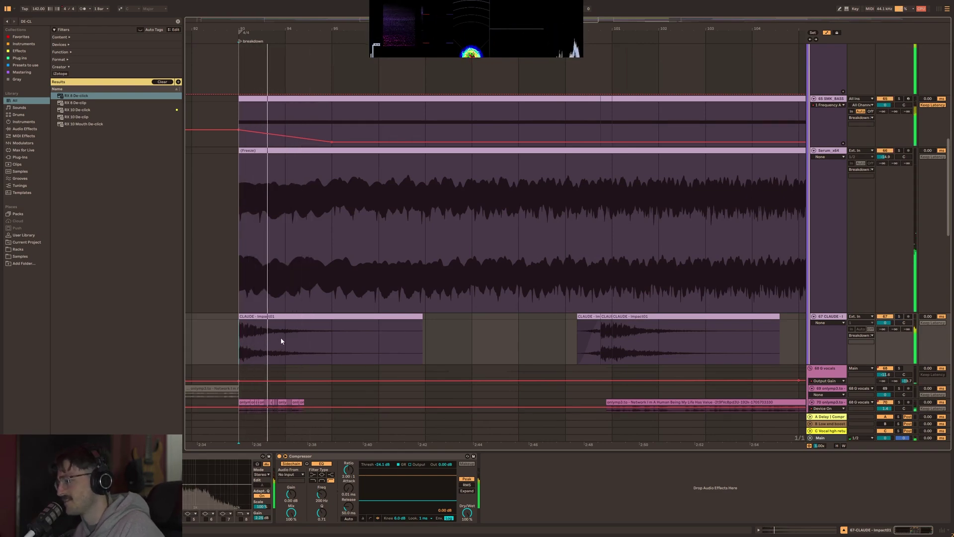
Audition the second CLAUDE - Impact01 section with tracks 67 and 65 SMK_BASS soloed together.
scroll(284, 337, "down", 5)
scroll(516, 346, "up", 5)
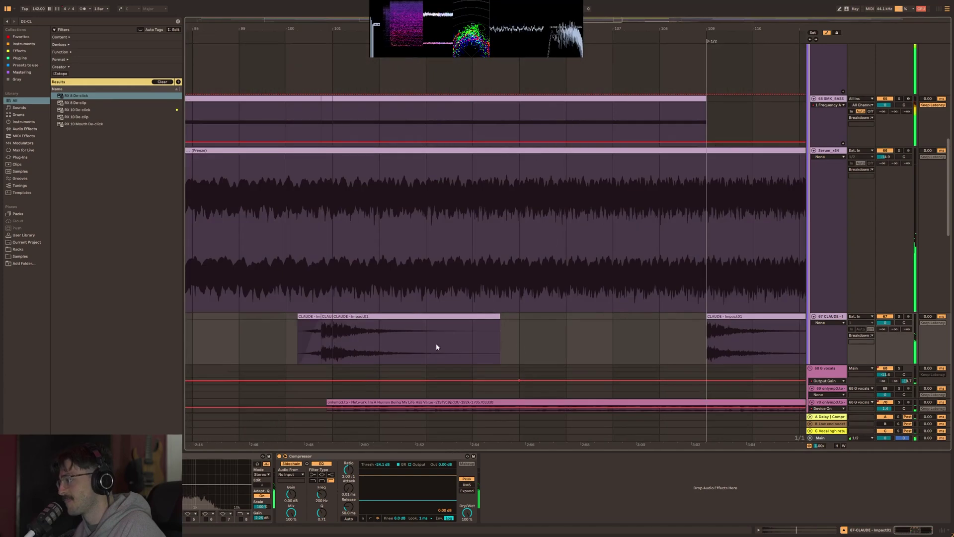
scroll(392, 337, "down", 4)
scroll(347, 303, "down", 3)
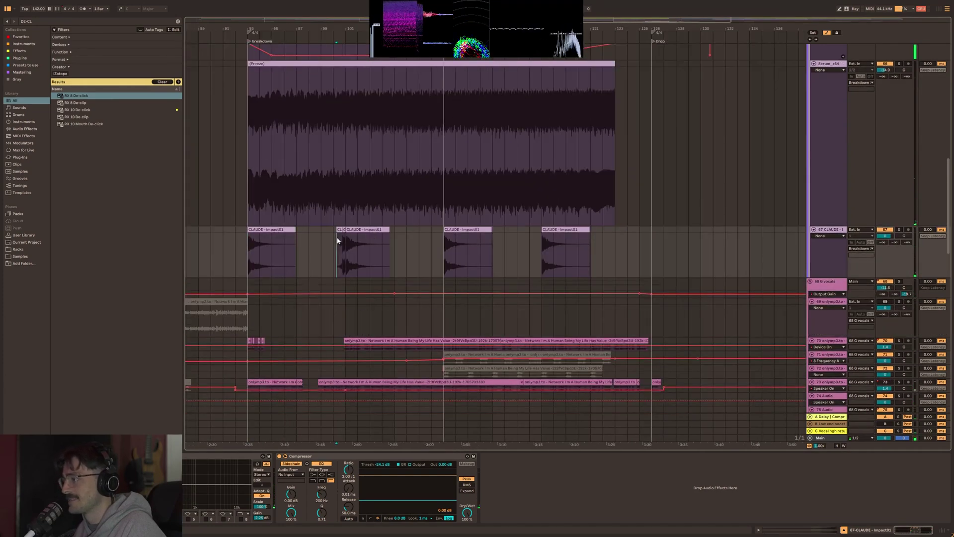
scroll(898, 167, "up", 4)
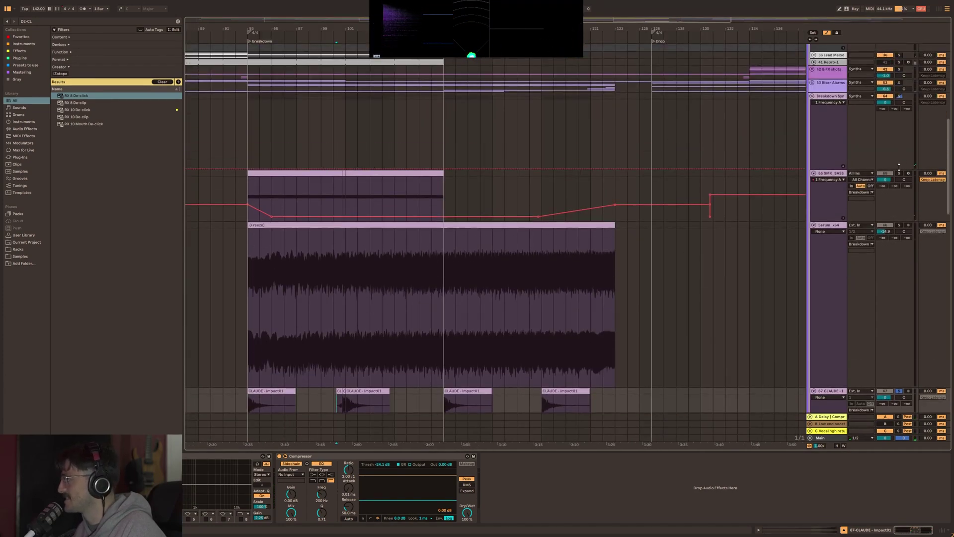
left_click(899, 172, "ctrl")
key("space")
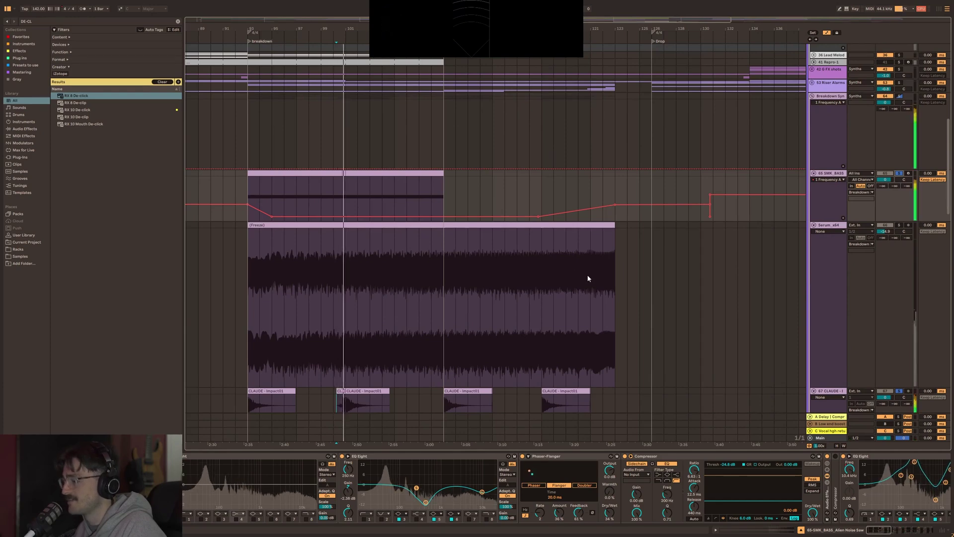
Select the 68 G vocals group to show its effects chain, and look back over the Breakdown Synths group.
scroll(457, 280, "down", 3)
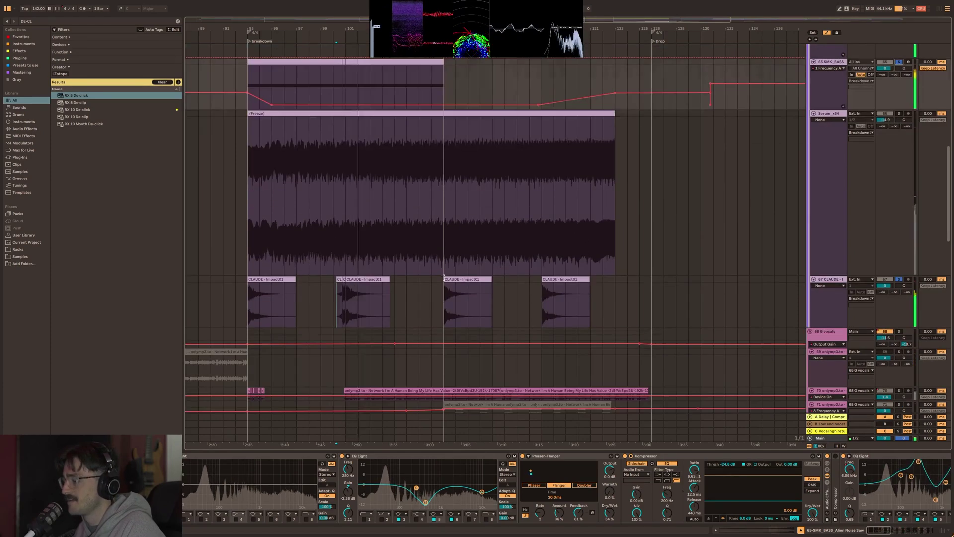
scroll(443, 276, "down", 2)
left_click(828, 259)
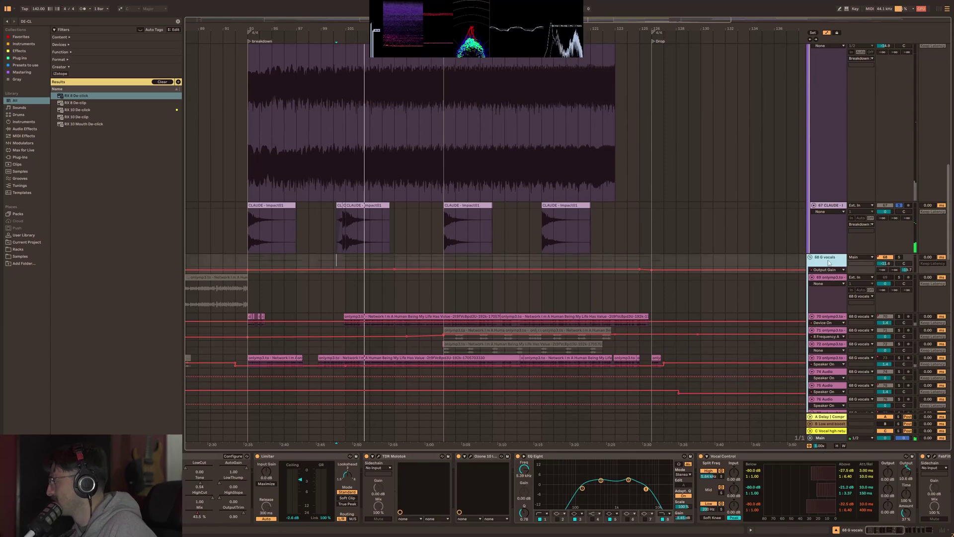
scroll(511, 260, "up", 3)
scroll(535, 298, "down", 1)
scroll(622, 315, "up", 5)
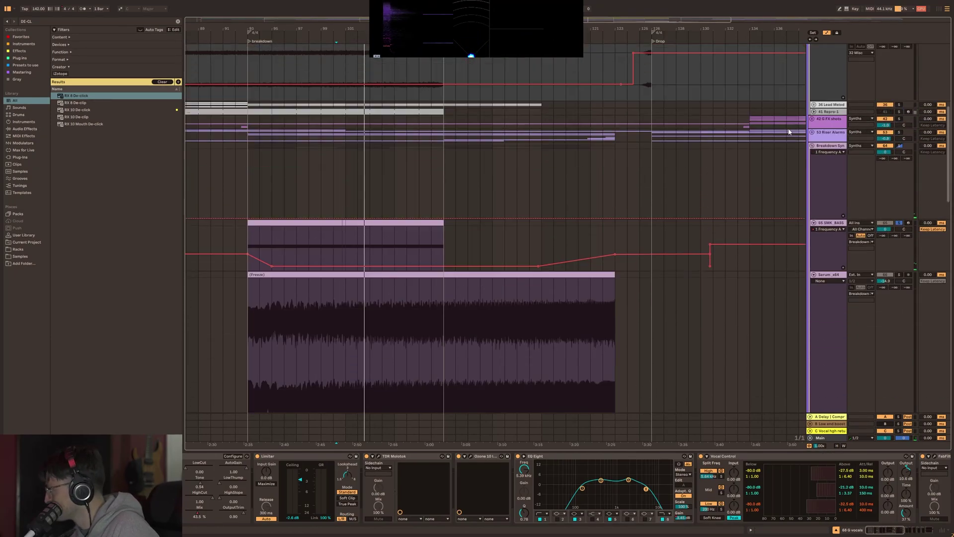
Fold the Breakdown Synths group and select the long Network vocal clip on track 70 after the breakdown marker.
left_click(812, 145)
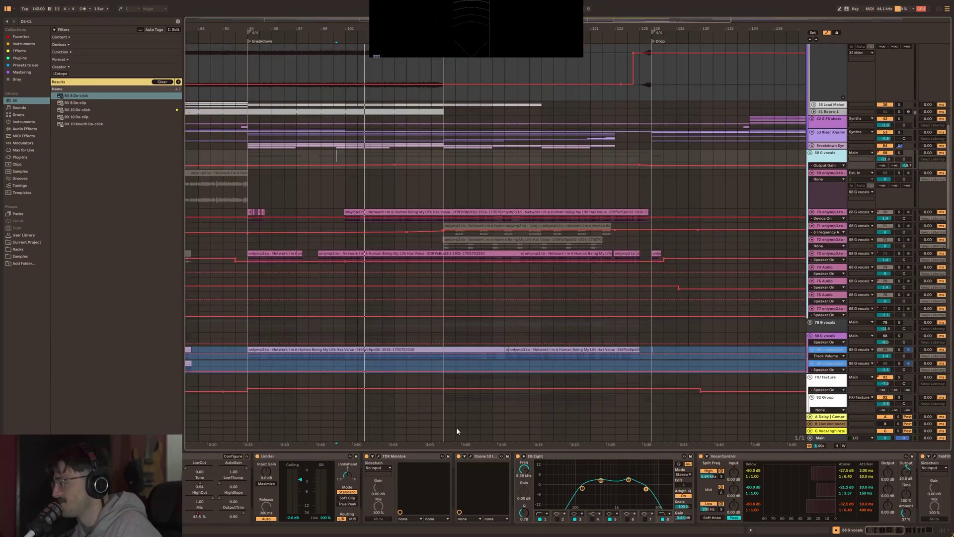
left_click(381, 215)
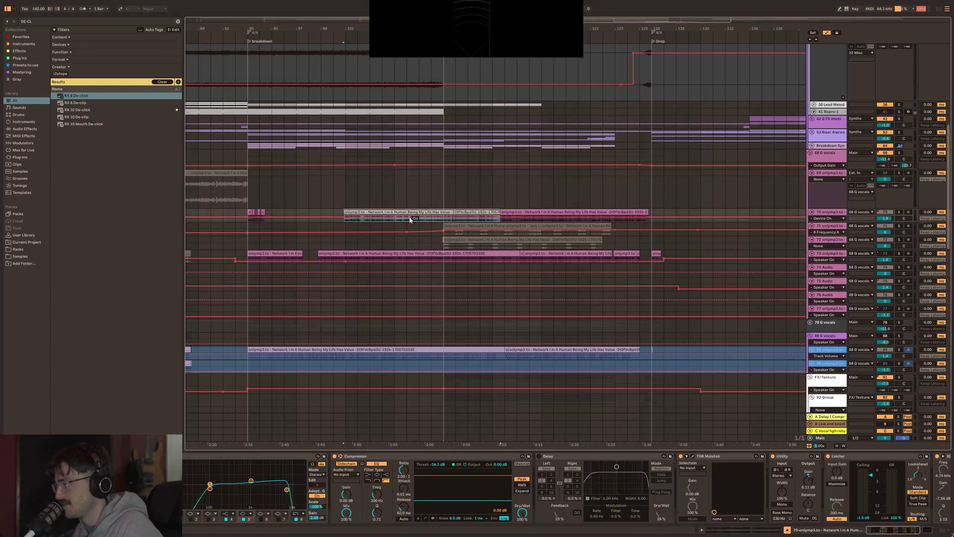
Switch to YouTube in the browser, search for "Network I m A Human Being My Life Has Value", and look through the results.
key("alt+Tab")
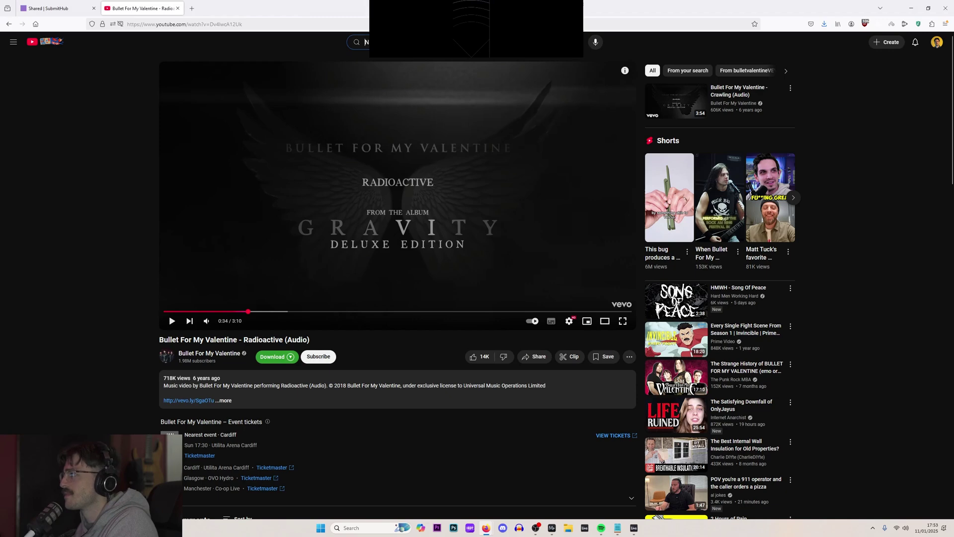
key("Return")
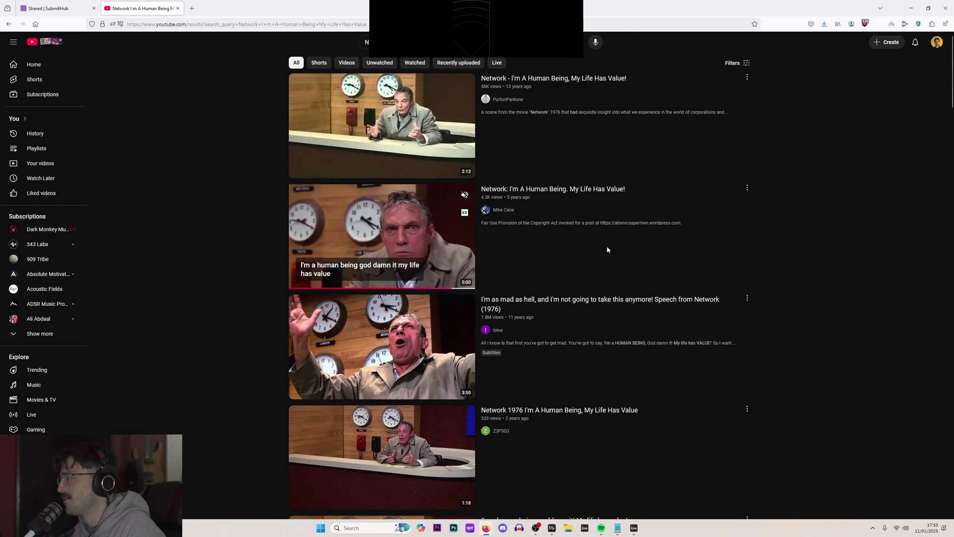
scroll(625, 313, "down", 1)
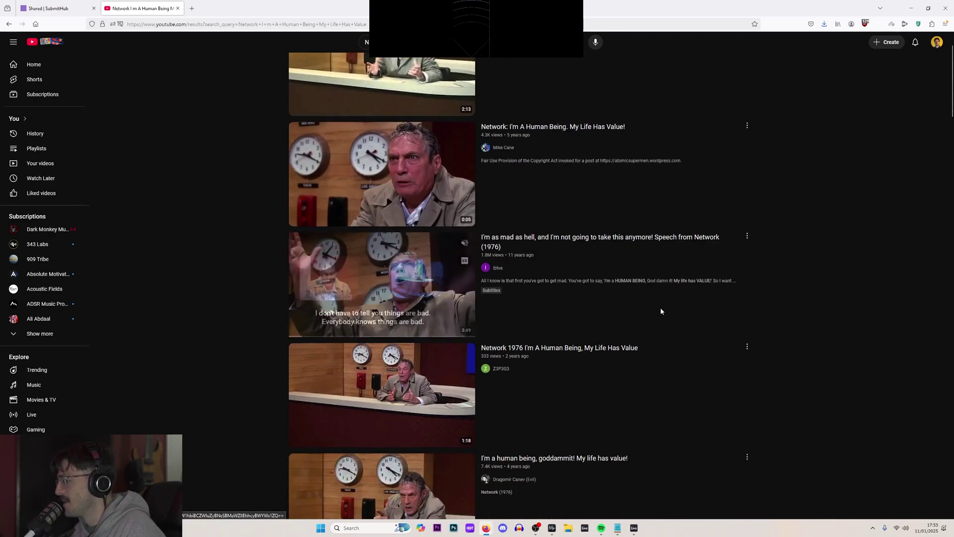
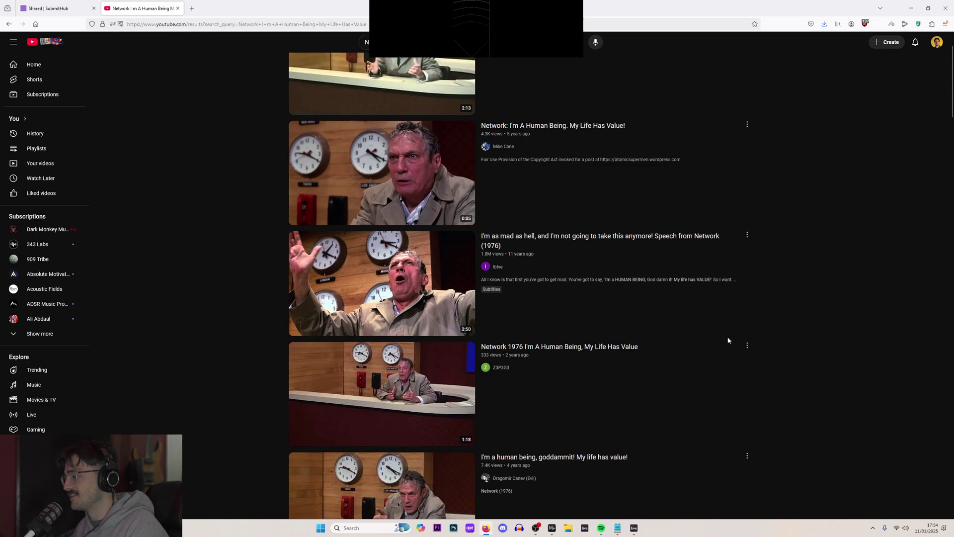
mouse_move(596, 359)
scroll(590, 363, "down", 7)
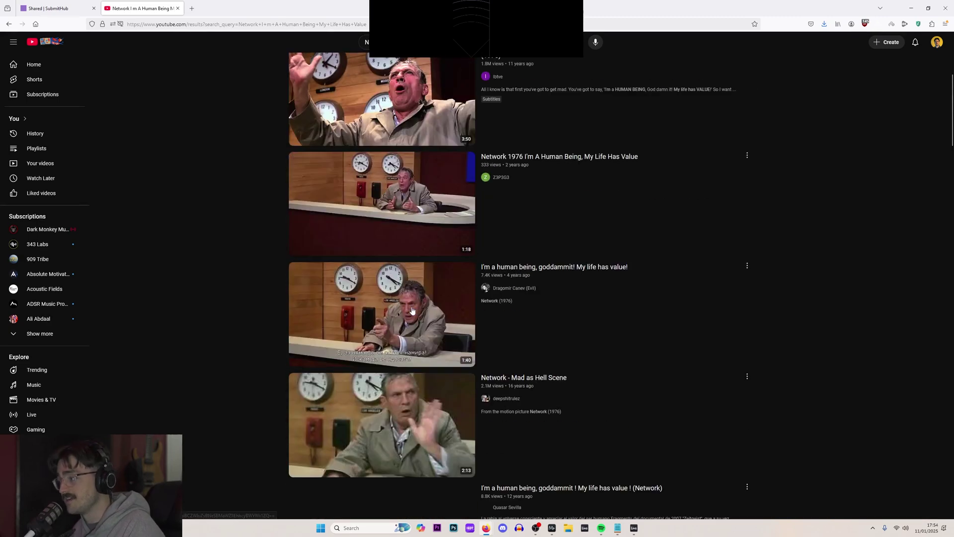
mouse_move(408, 306)
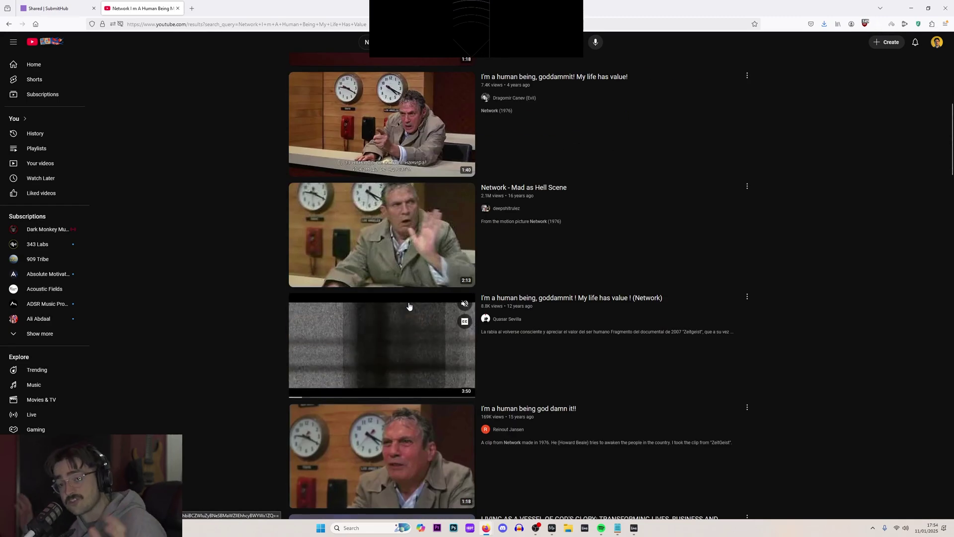
scroll(429, 352, "down", 1)
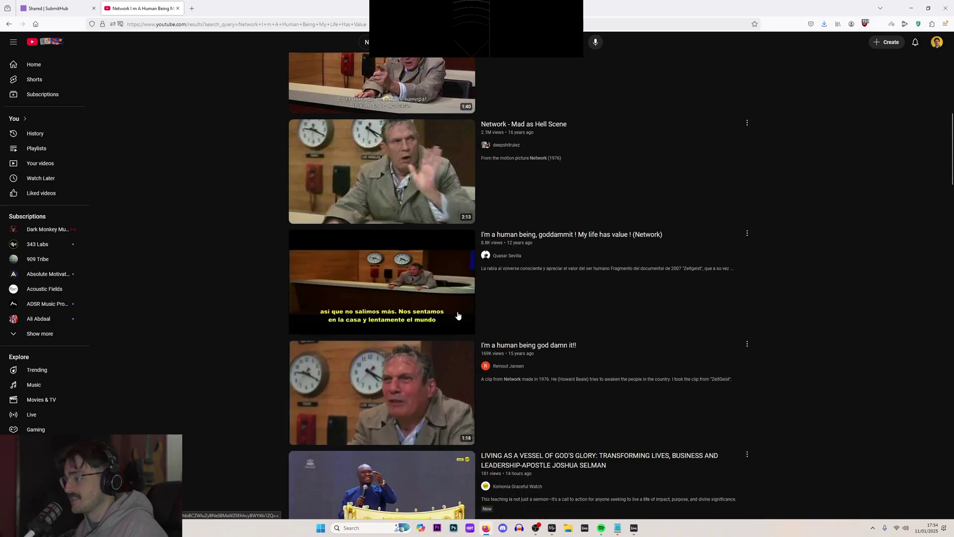
scroll(429, 353, "down", 5)
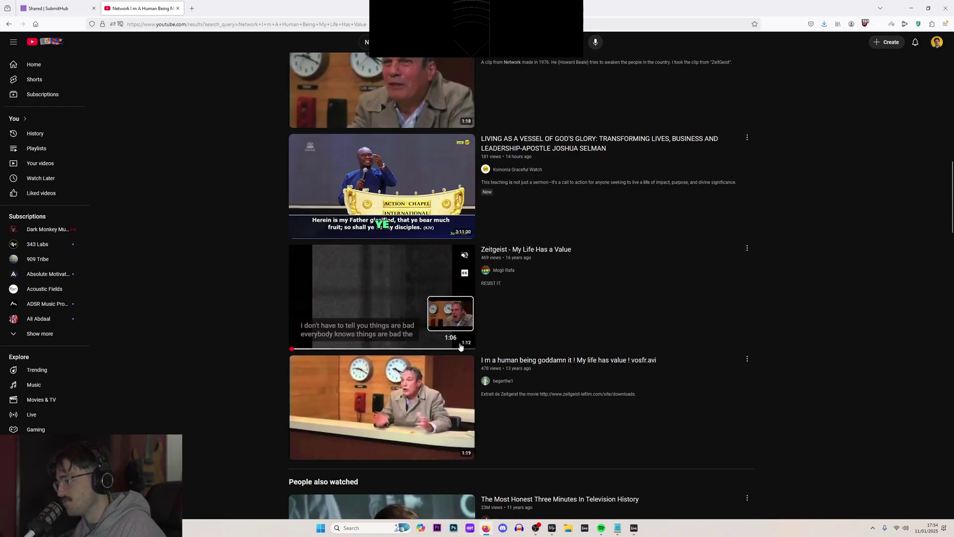
scroll(497, 343, "down", 3)
Switch back to Ableton Live, unfold vocal track 70, and select the 68 G vocals group to show its effects chain.
key("alt+Tab")
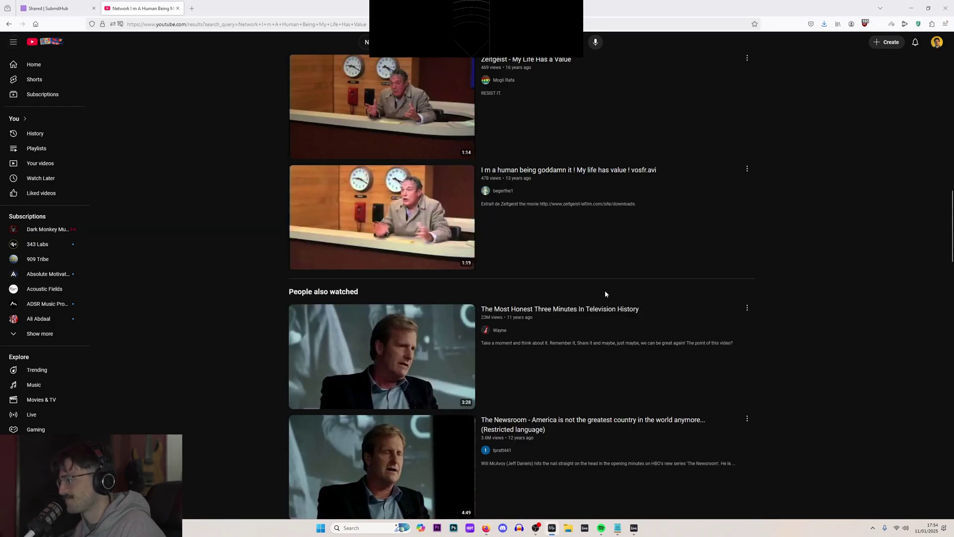
key("alt+Tab")
key("alt+Tab")
scroll(491, 248, "up", 5)
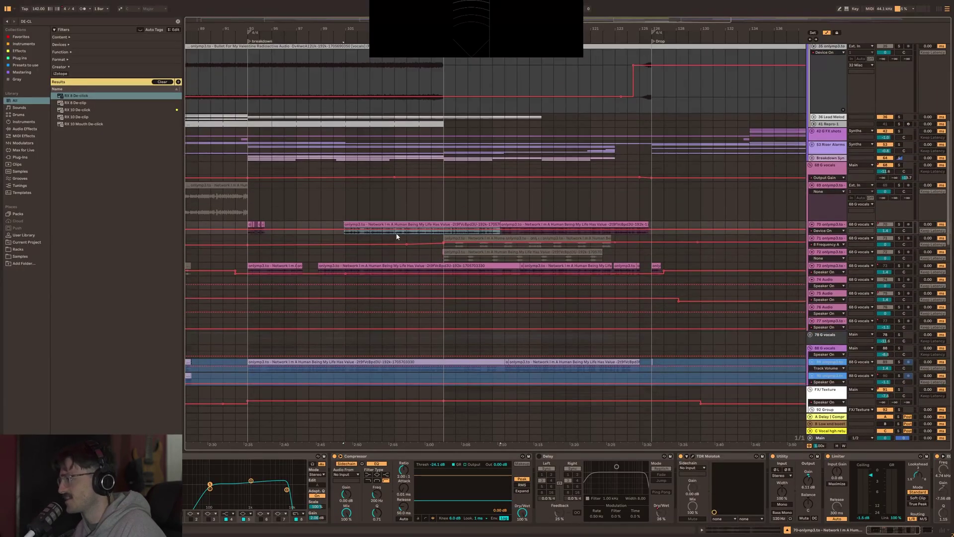
left_click(360, 233)
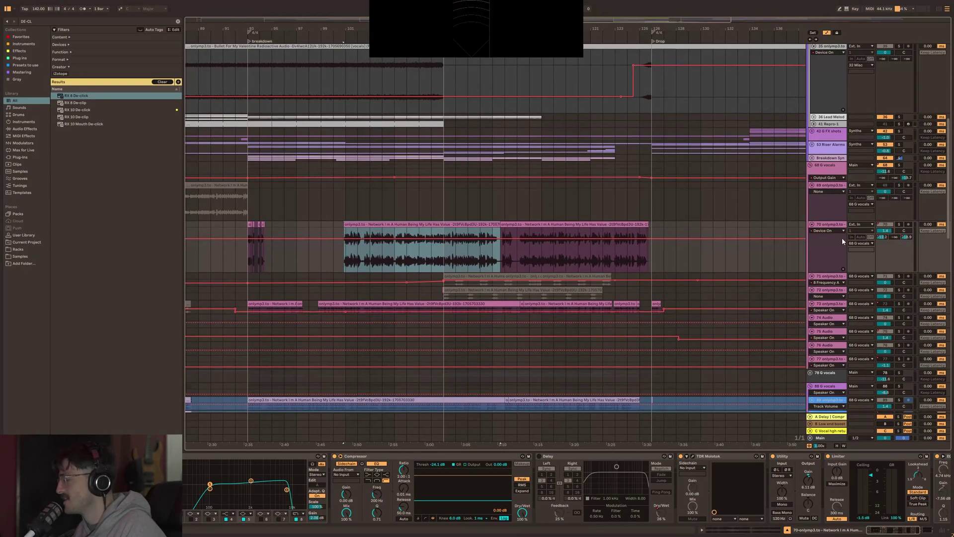
left_click(824, 174)
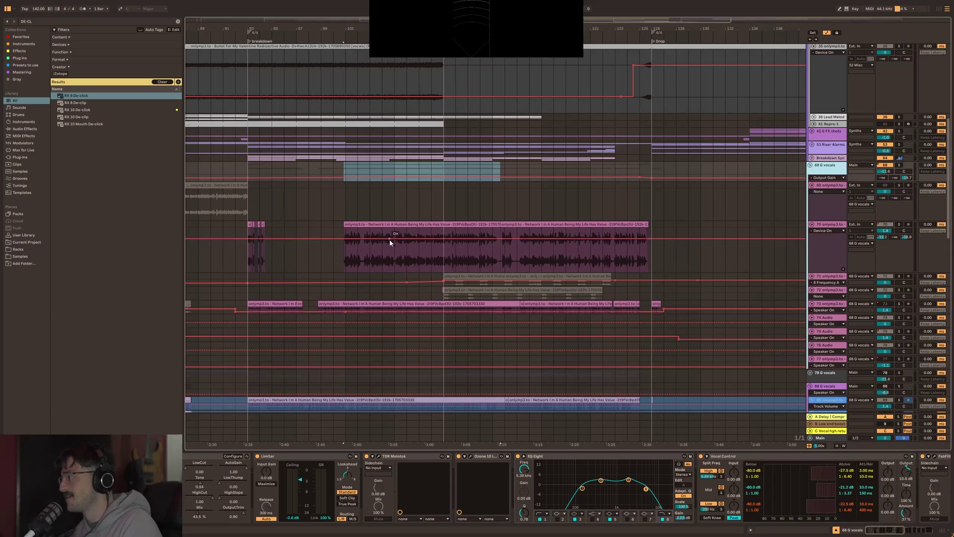
Locate the earliest vocal section in the arrangement and solo track 70 inside the 68 G vocals group.
scroll(372, 194, "down", 5)
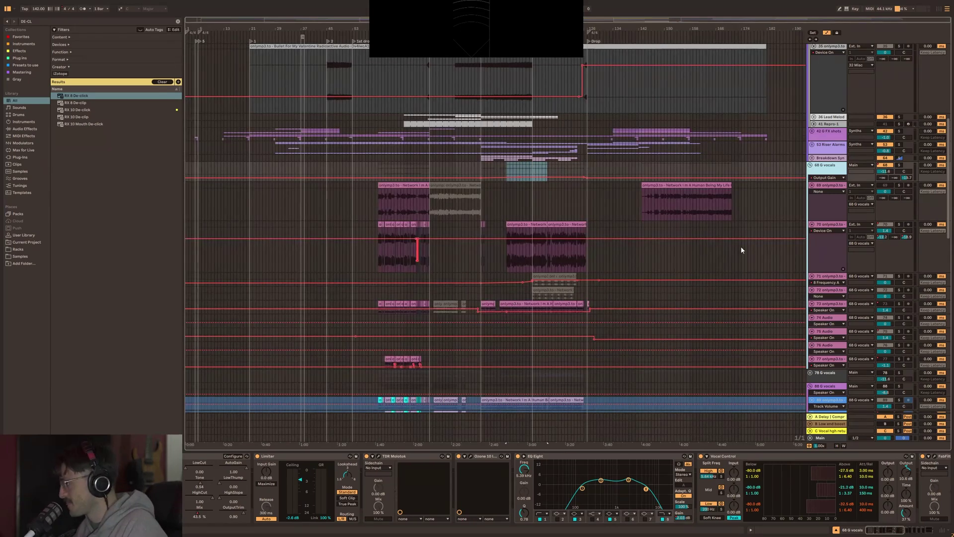
scroll(870, 185, "down", 2)
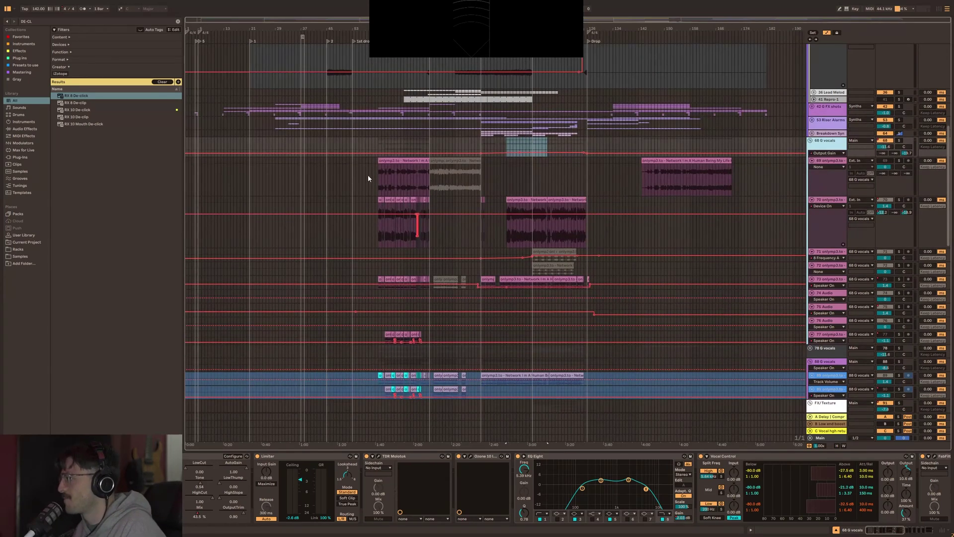
scroll(374, 179, "up", 10)
scroll(334, 230, "up", 3)
scroll(330, 237, "down", 4)
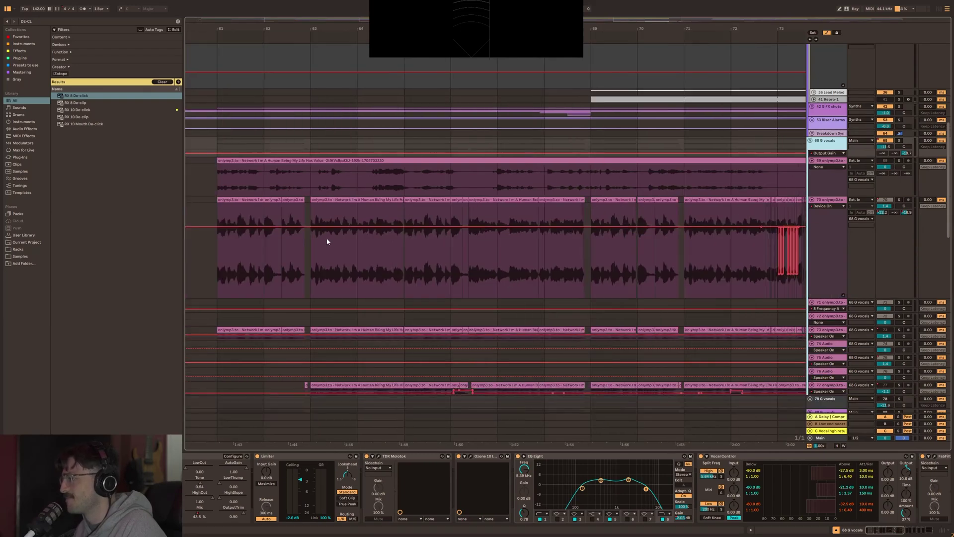
left_click(228, 200)
key("s")
scroll(656, 211, "right", 5)
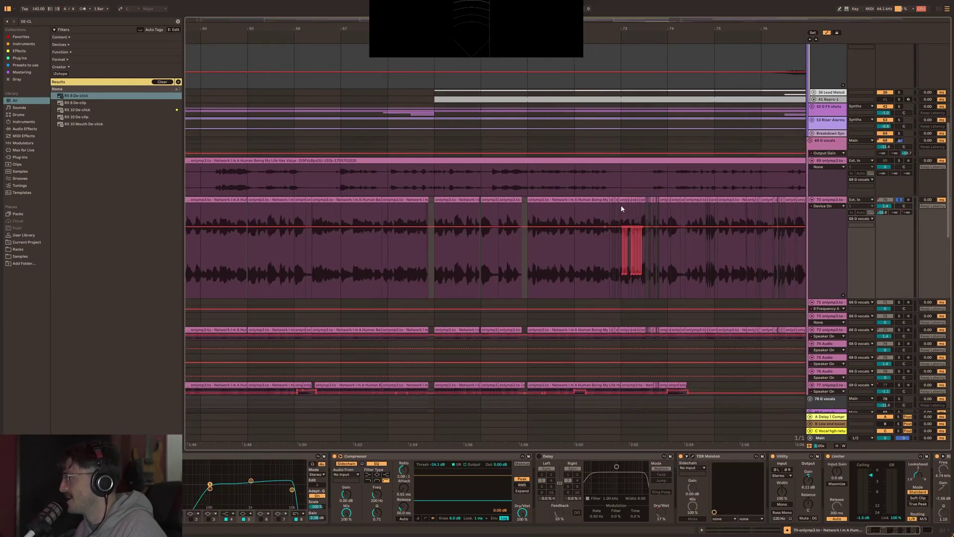
Audition soloed track 70 from the clip just before the stuttered Device On automation to the end of that vocal section.
left_click(530, 209)
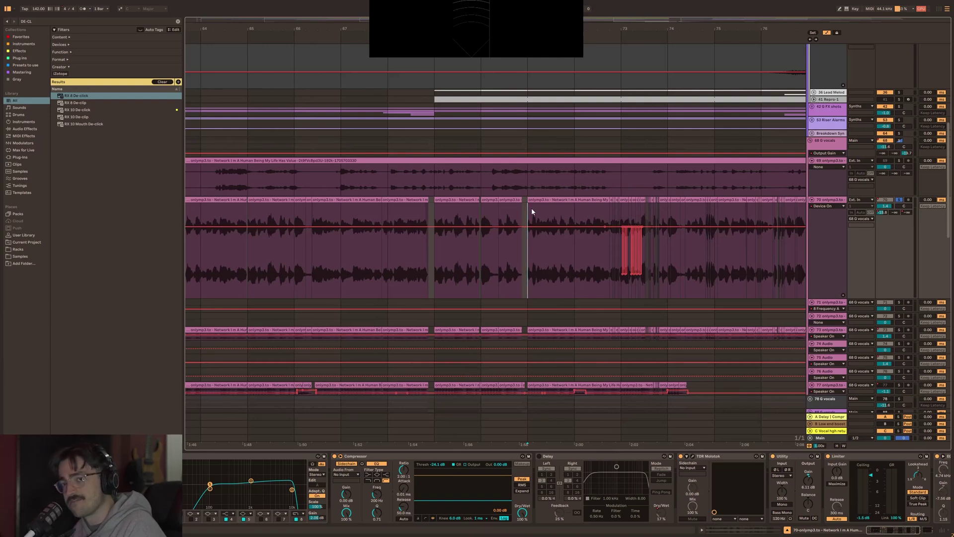
key("s")
key("space")
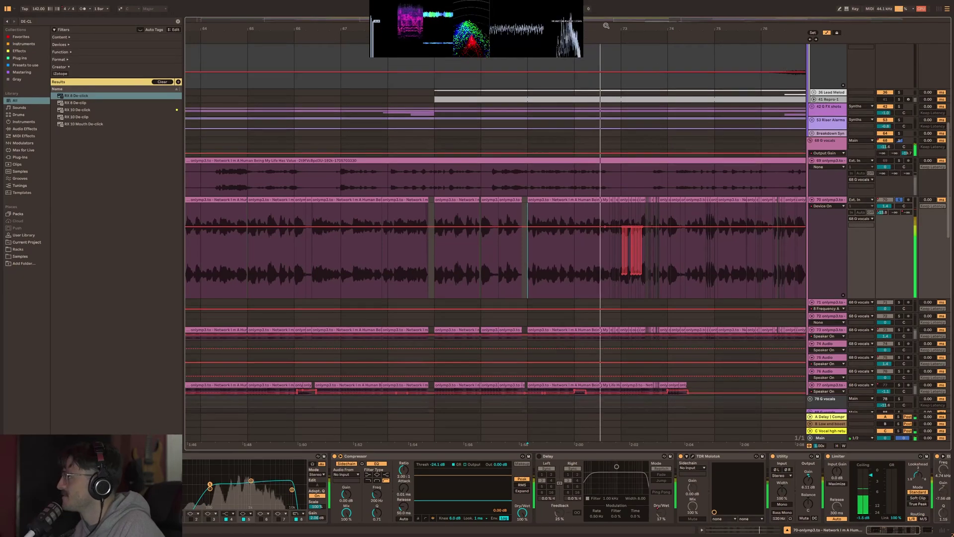
scroll(570, 193, "right", 3)
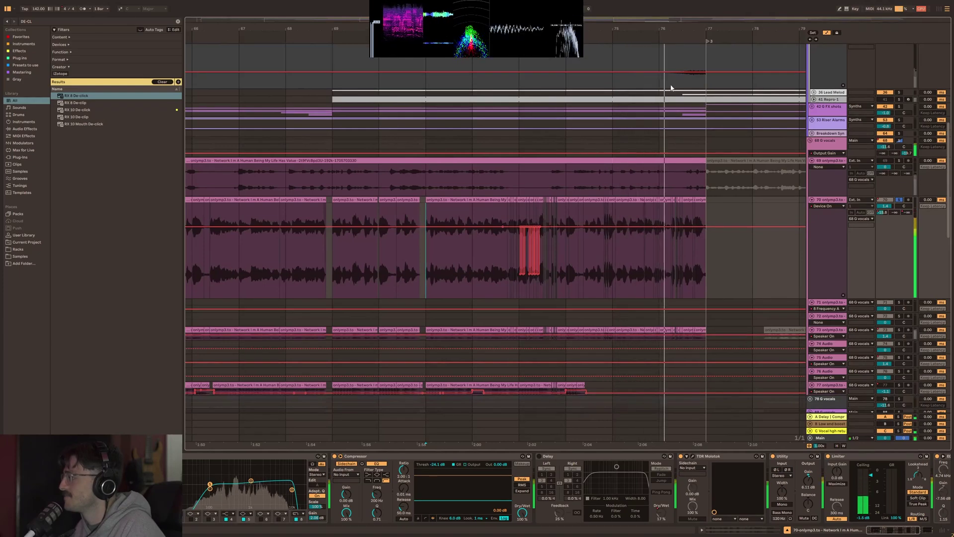
scroll(496, 239, "right", 6)
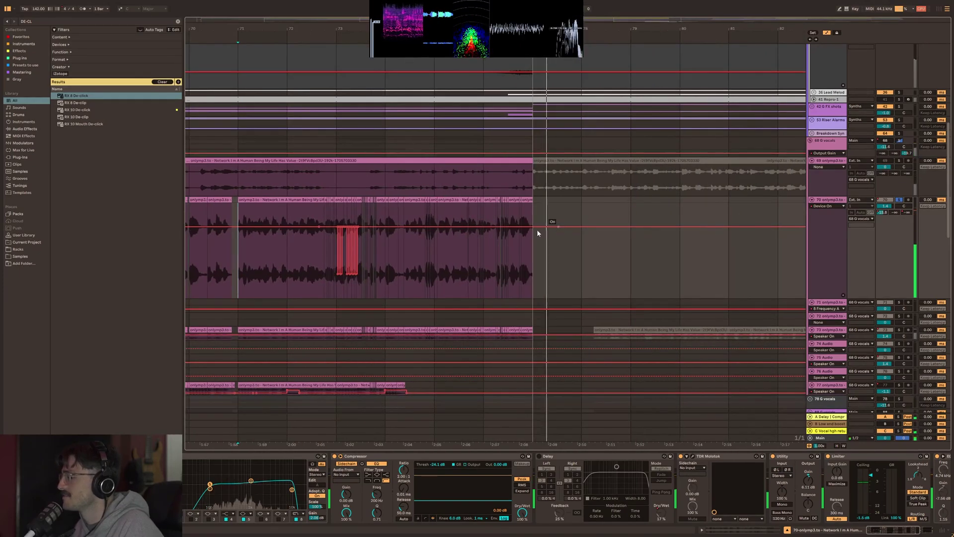
Audition track 70's short chopped vocal at the breakdown marker and the start of the long vocal section following it.
scroll(272, 229, "down", 3)
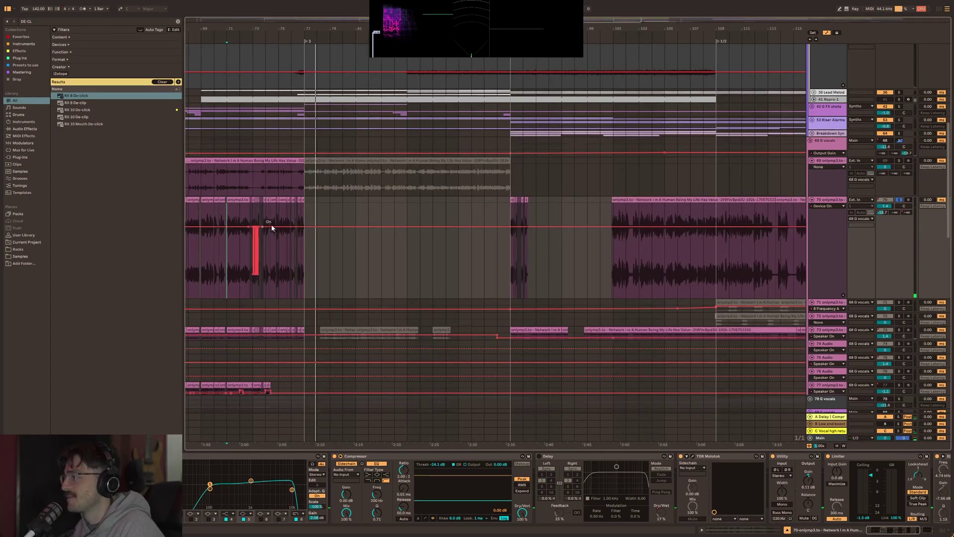
left_click(511, 240)
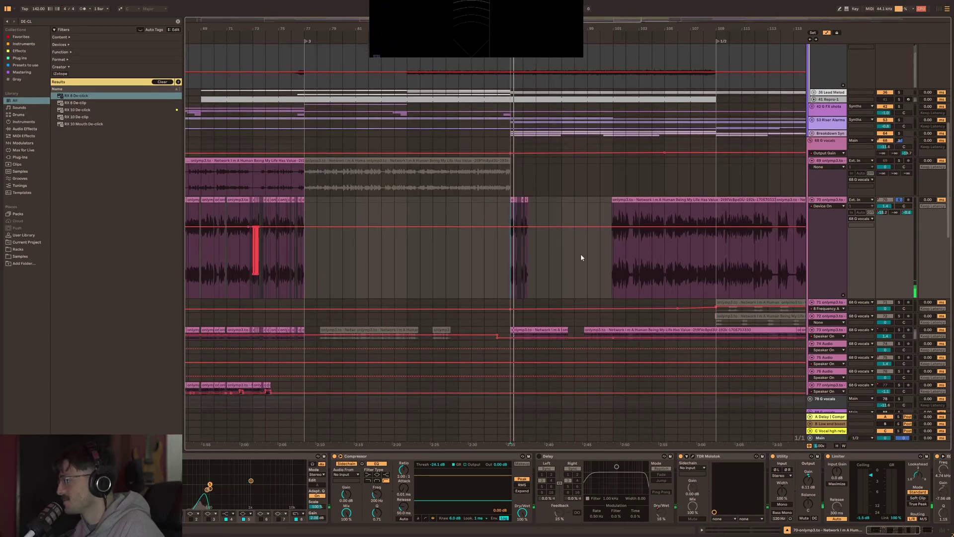
scroll(511, 246, "up", 5)
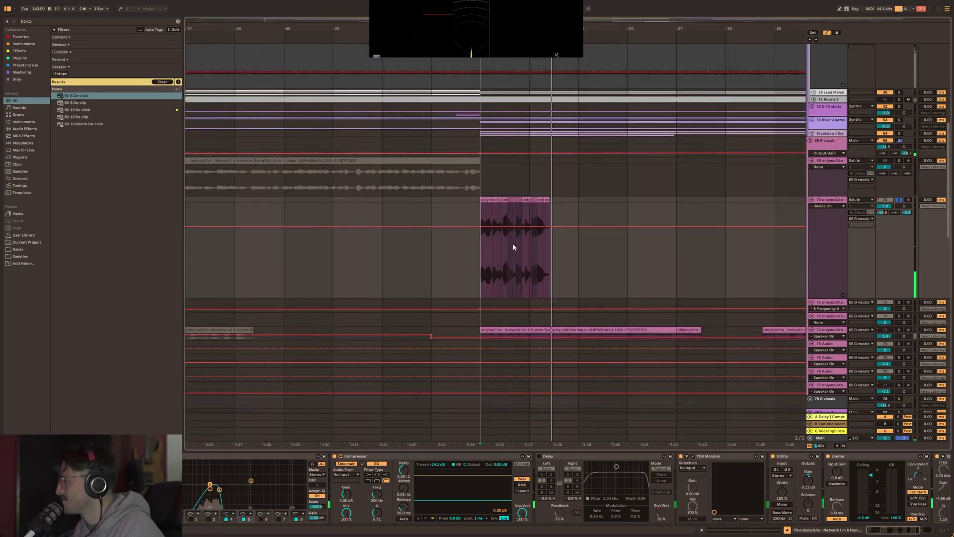
scroll(512, 239, "down", 5)
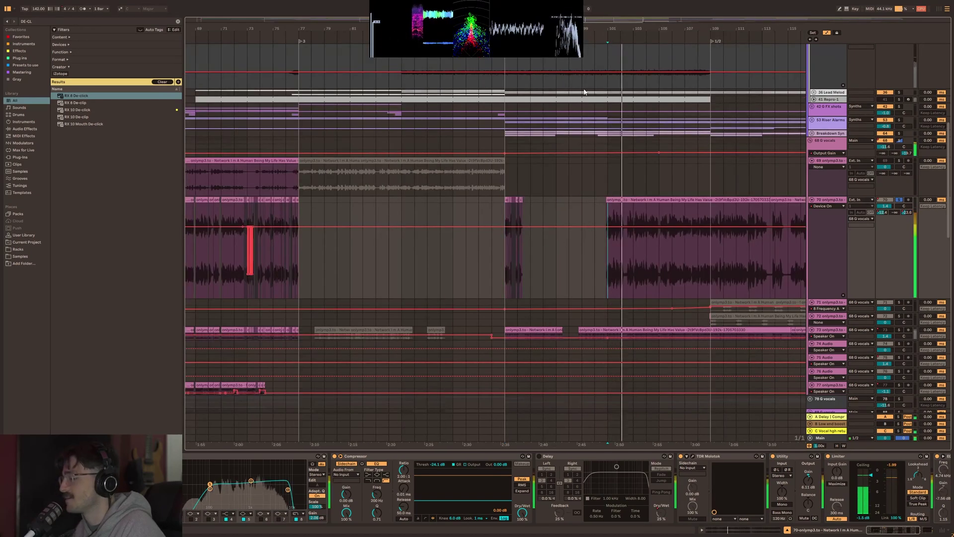
Try a lower volume on the 68 G vocals group while the breakdown vocal plays, and restore it to -11.6 dB.
left_click_drag(885, 147, 884, 179)
scroll(666, 148, "down", 2)
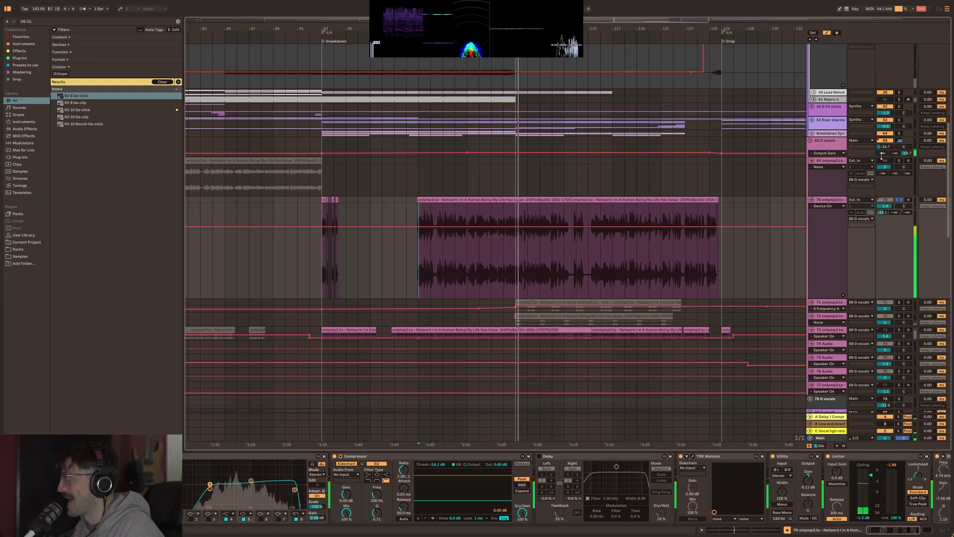
left_click_drag(882, 155, 882, 155)
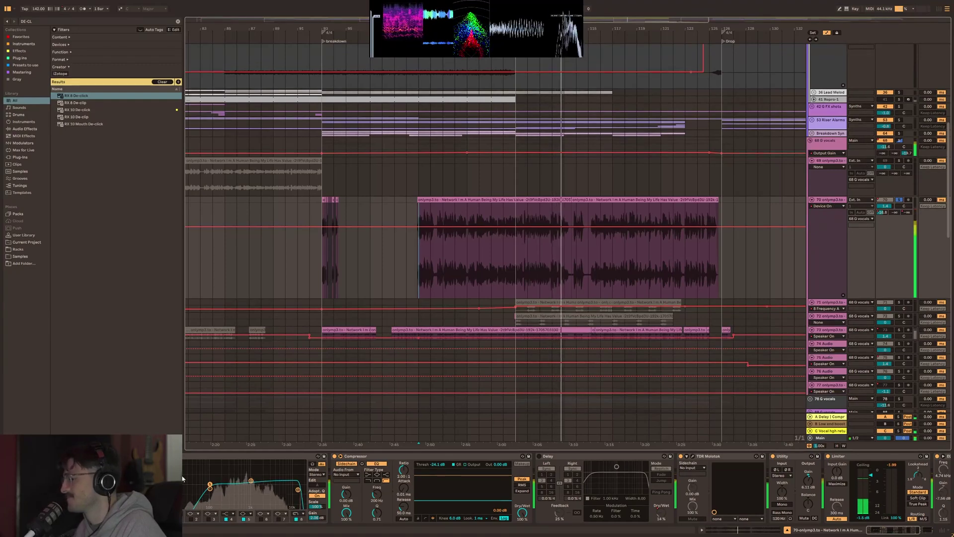
Stop playback, collapse track 70's Compressor and Delay devices, and open its TDR Molotok plug-in window.
key("space")
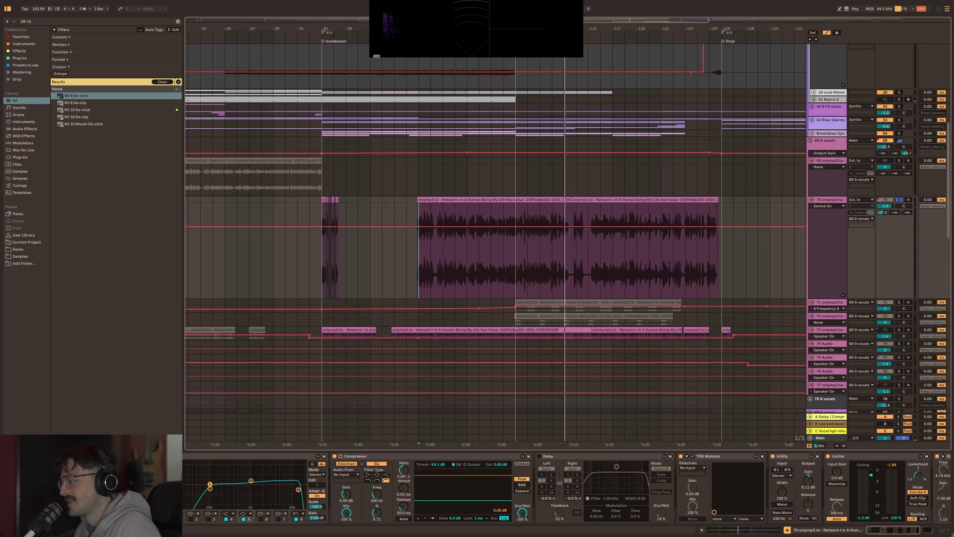
double_click(395, 456)
double_click(395, 456)
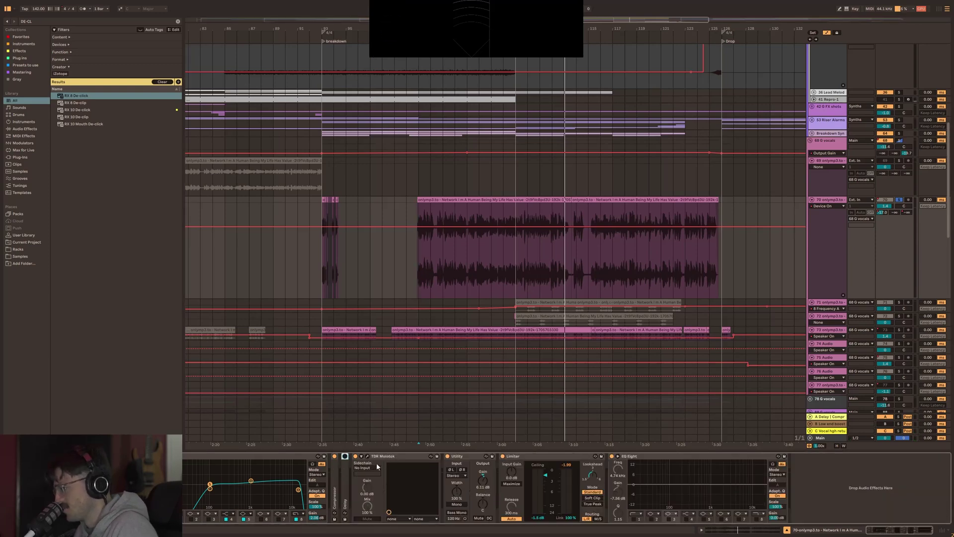
left_click(368, 457)
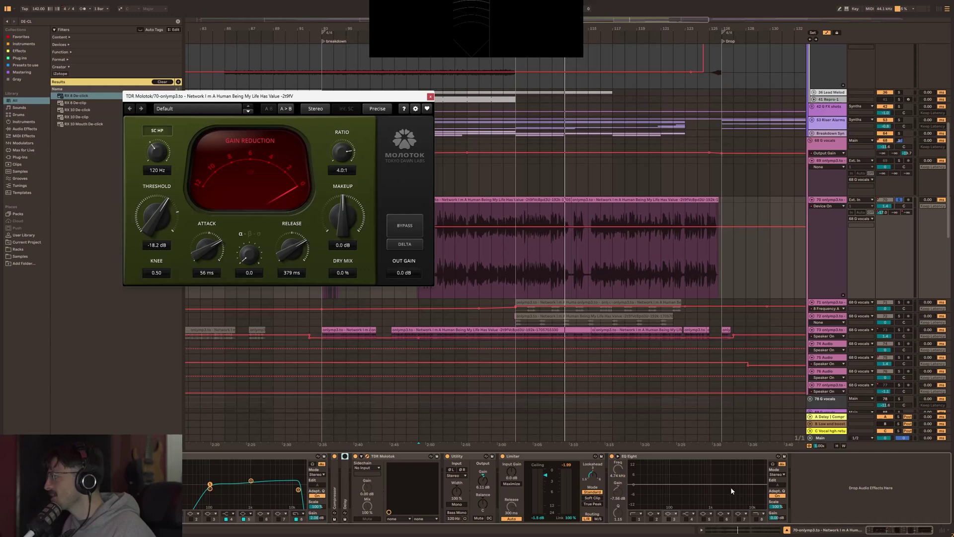
Open the Decapitator plug-in on the 68 G vocals group, move its window clear to examine its Tone control, and close it.
left_click(833, 153)
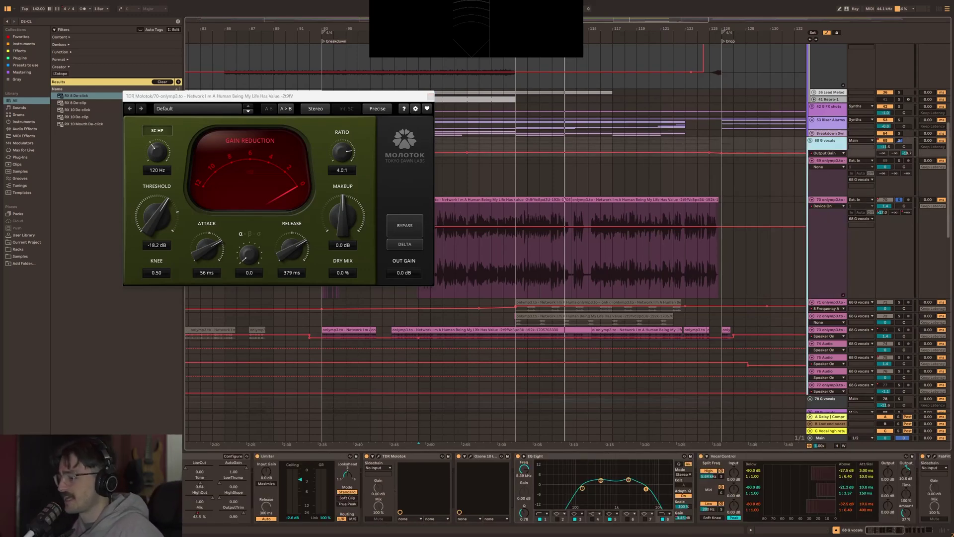
left_click(109, 456)
left_click_drag(212, 39, 594, 200)
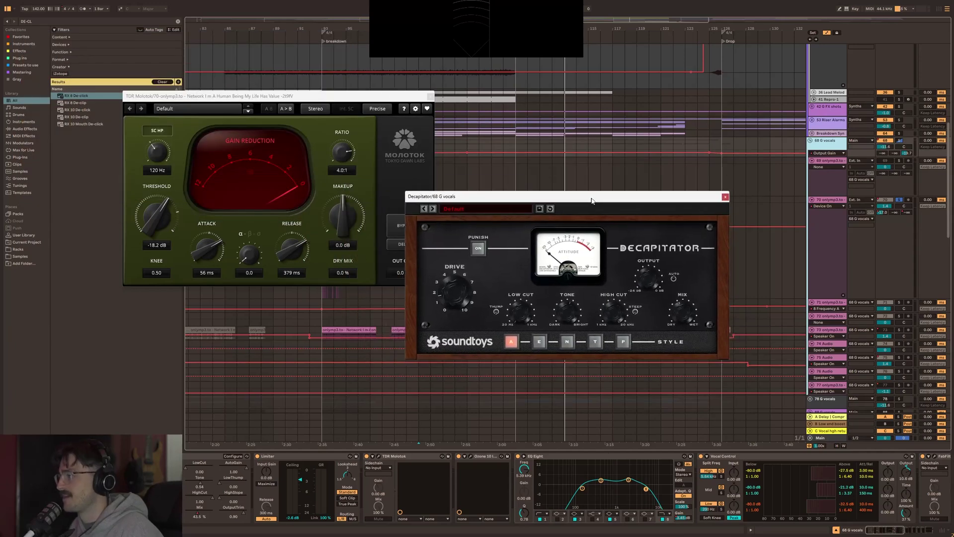
left_click(570, 311)
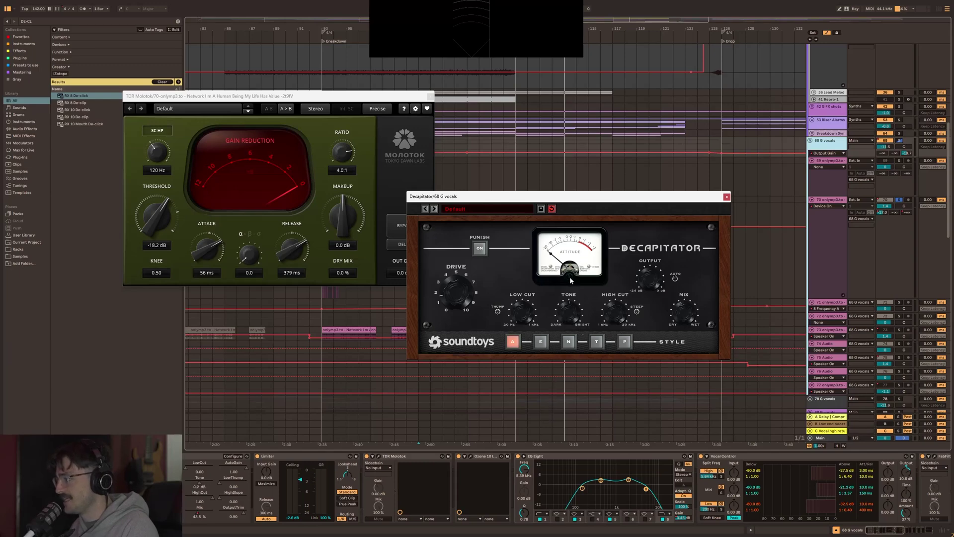
left_click(726, 197)
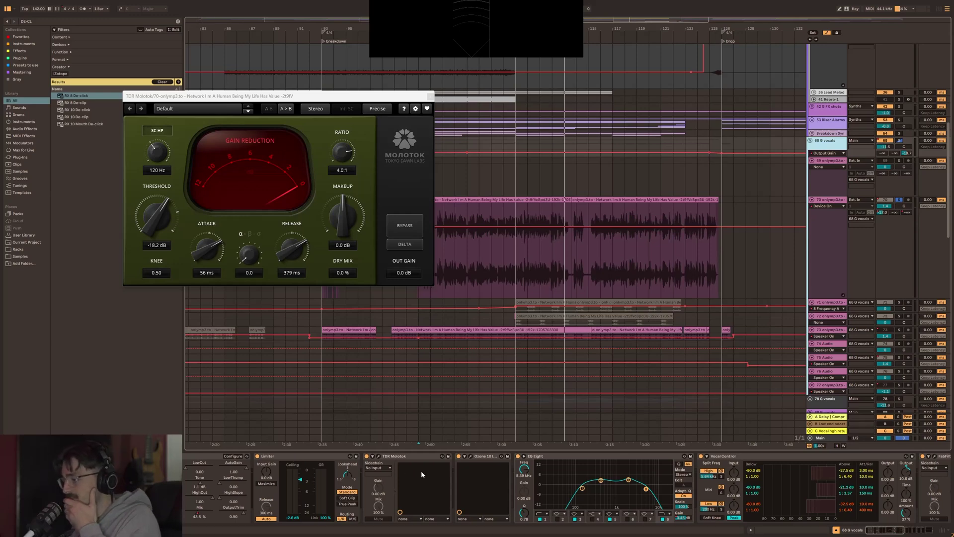
Open the TDR Molotok on the 68 G vocals group, view it beside track 70's, and close both plug-in windows.
left_click(378, 457)
left_click_drag(307, 323, 304, 203)
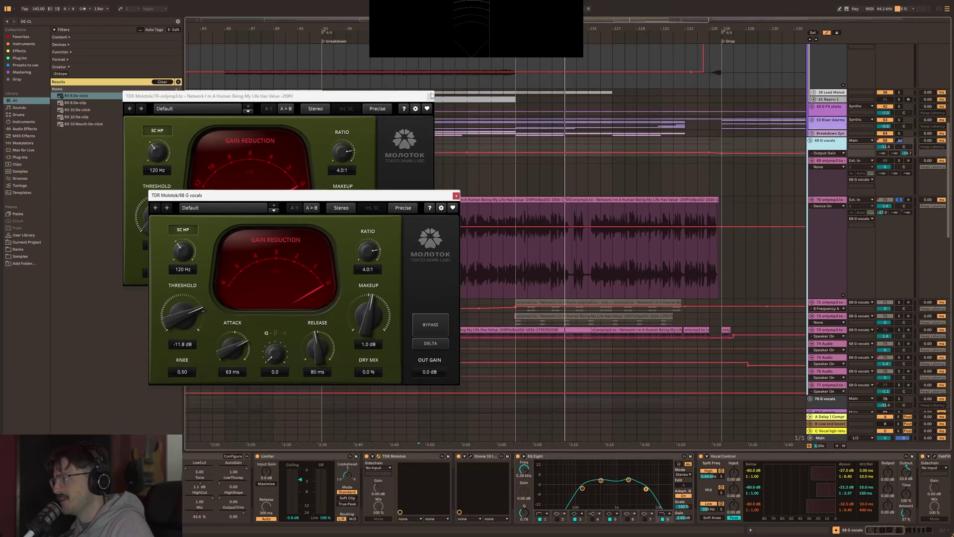
left_click(430, 95)
left_click(430, 95)
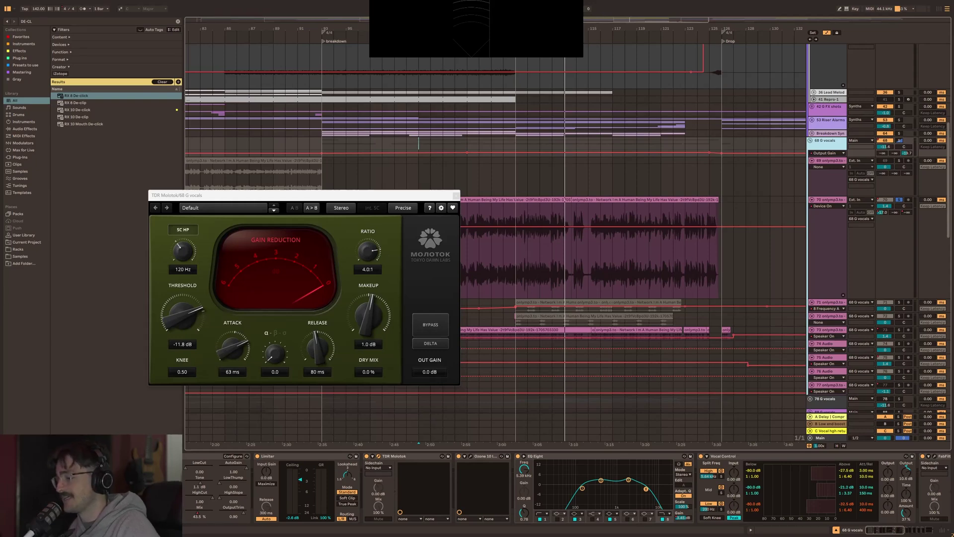
left_click(456, 195)
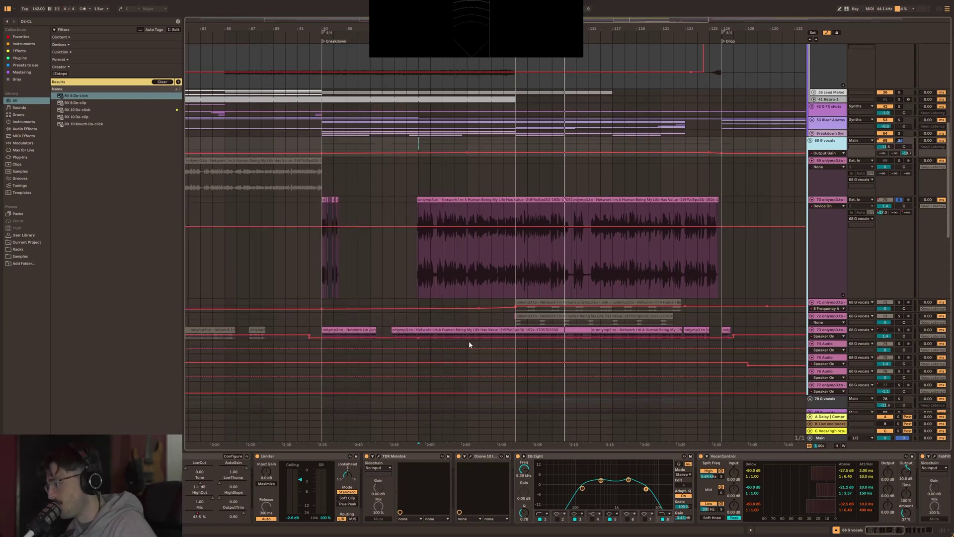
Examine the 68 G vocals group's Ozone 10 Imager, close it, and bring the Vocal Control device into view.
left_click(470, 457)
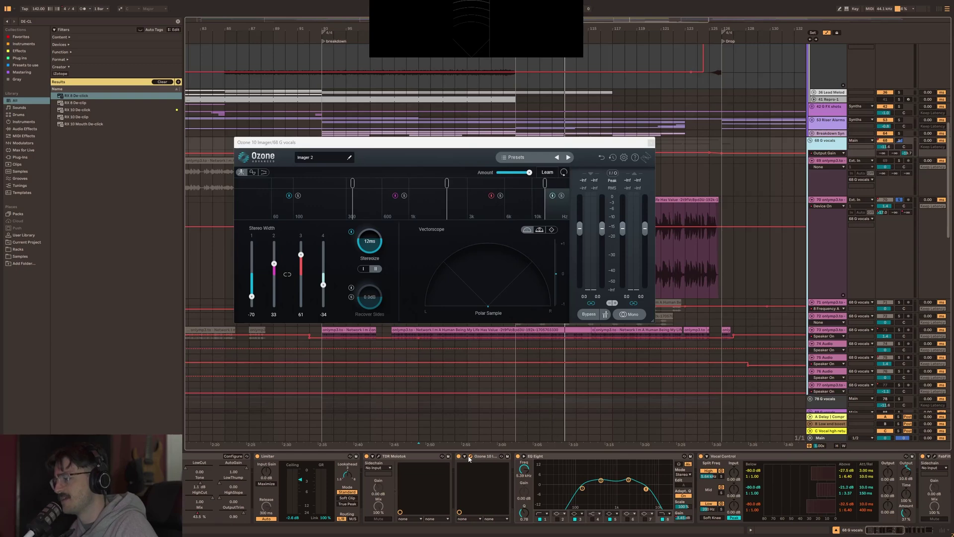
left_click(470, 456)
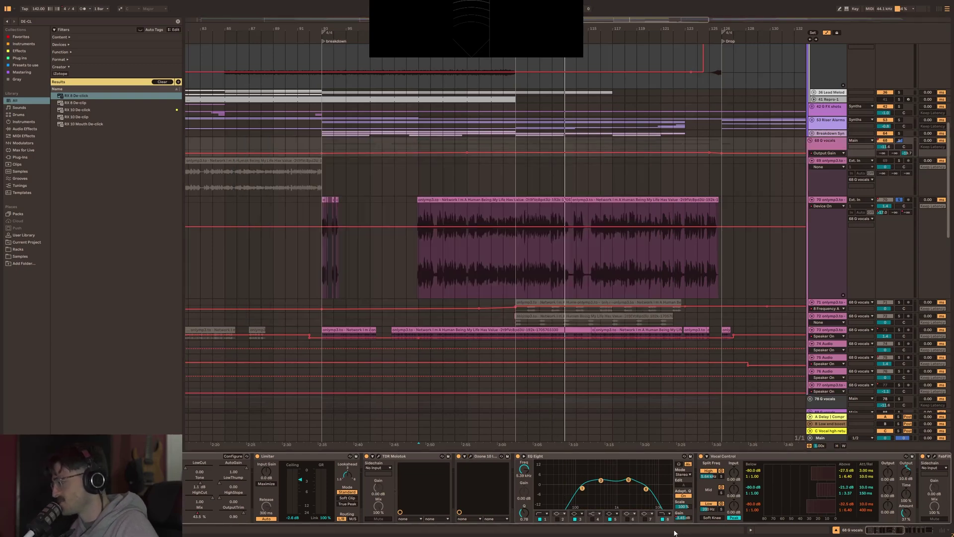
left_click_drag(869, 531, 877, 531)
left_click_drag(451, 473, 383, 509)
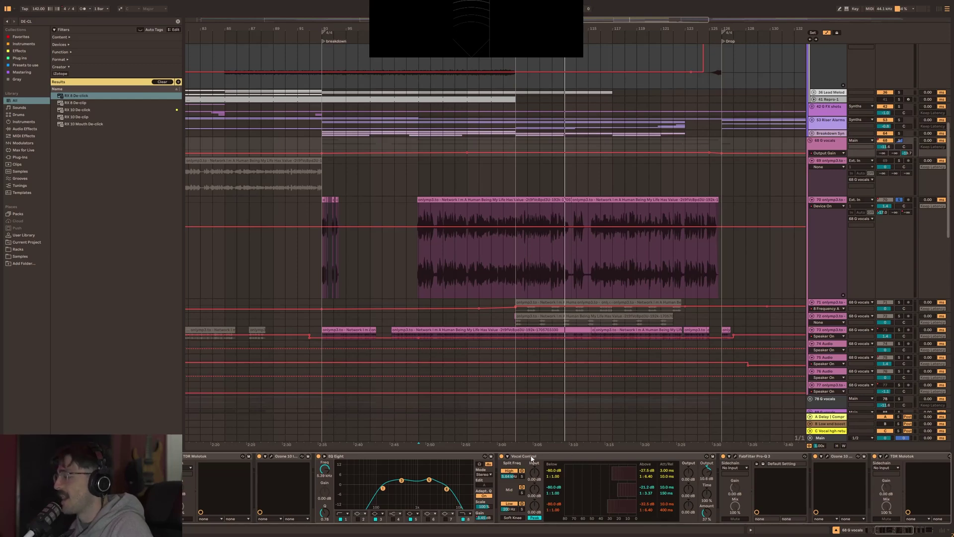
Search the browser for "Vocal Control" using the name copied from that device on the 68 G vocals group.
left_click(531, 459)
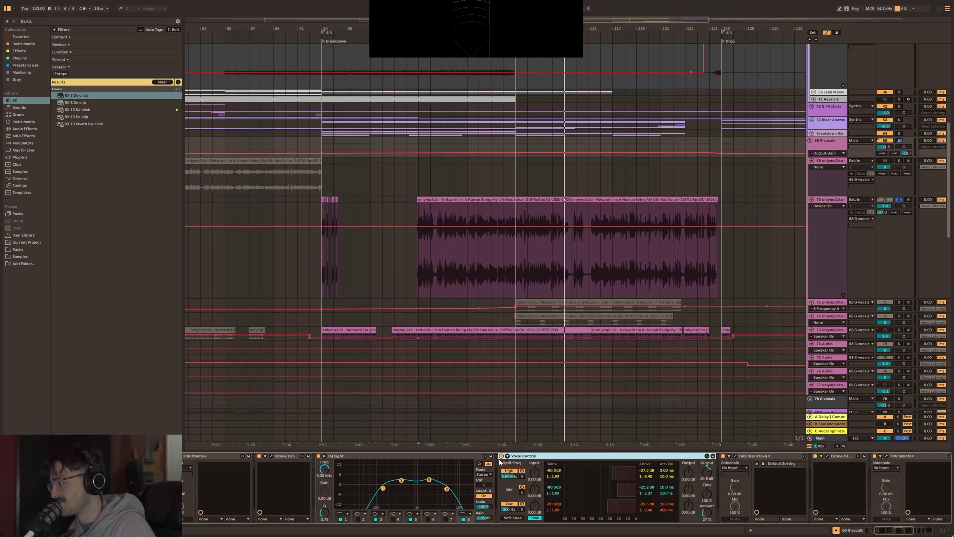
left_click_drag(512, 241, 561, 198)
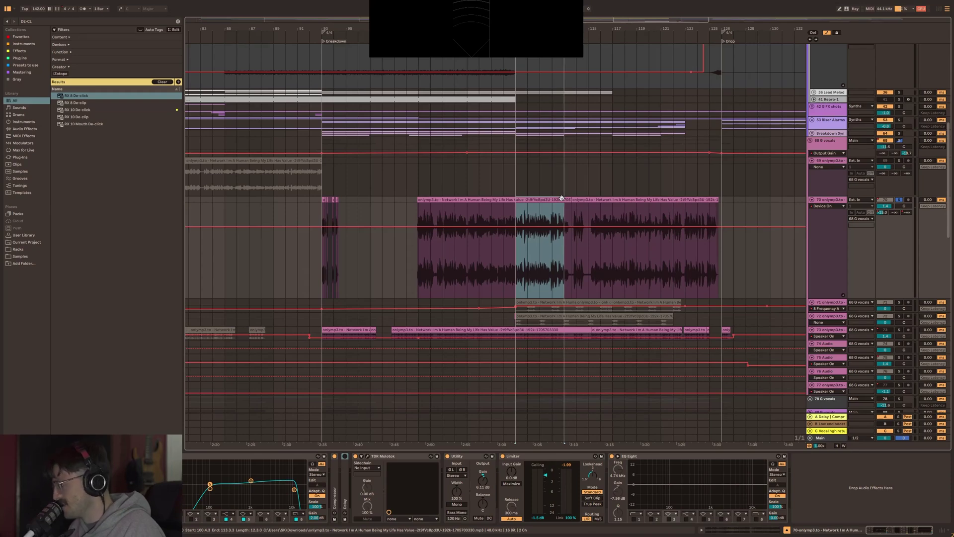
left_click(521, 169)
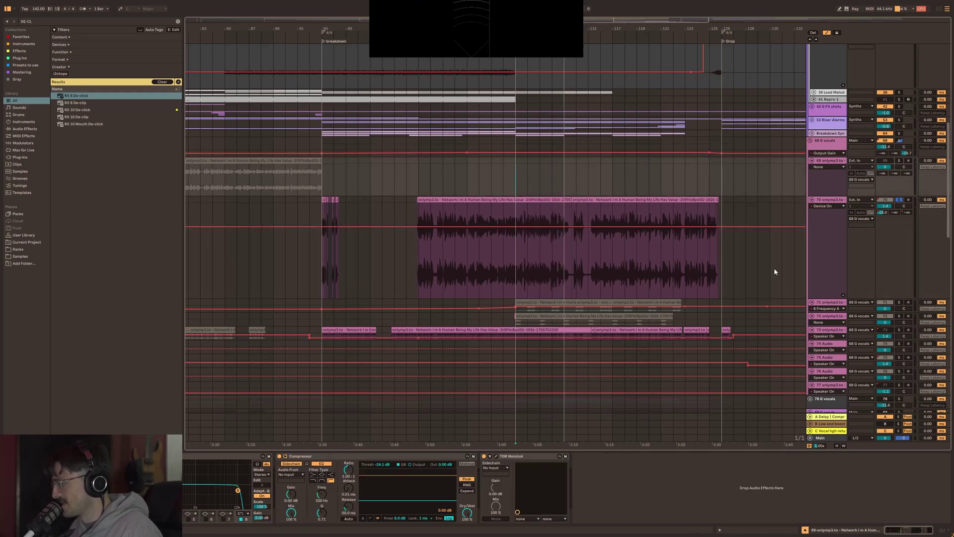
left_click(843, 149)
left_click(536, 457)
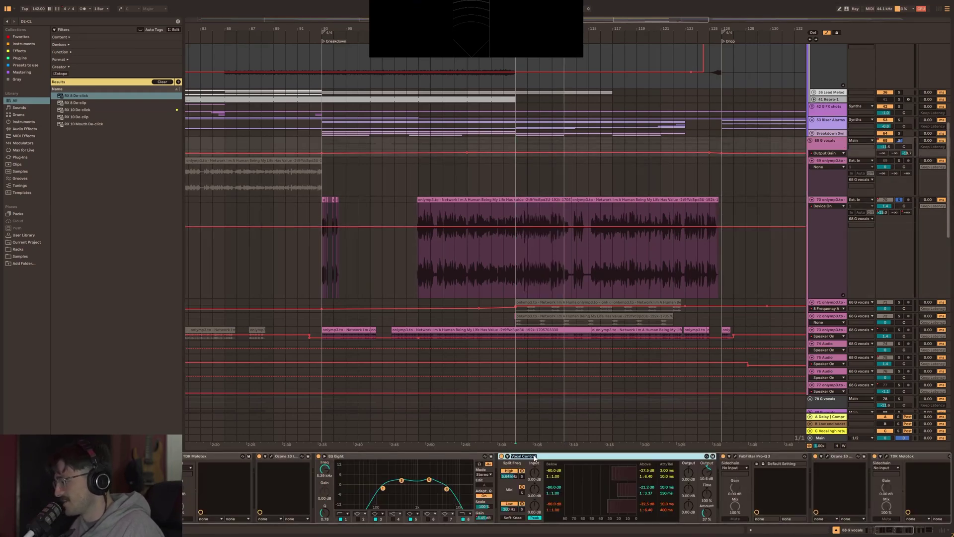
key("ctrl+c")
key("ctrl+f")
key("ctrl+v")
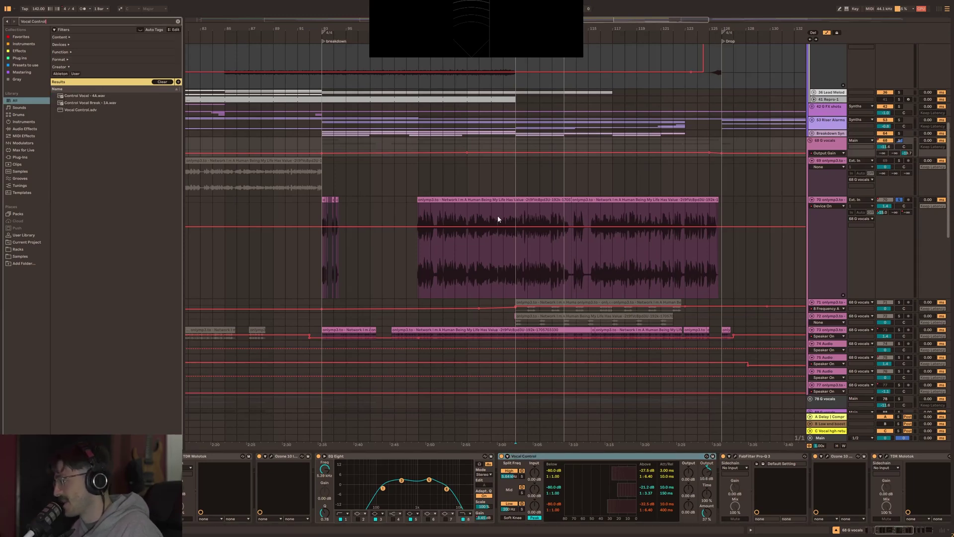
Audition the long vocal section with the group's Vocal Control bypassed and re-enabled, stop playback, and collapse that device.
left_click(515, 191)
left_click(524, 172)
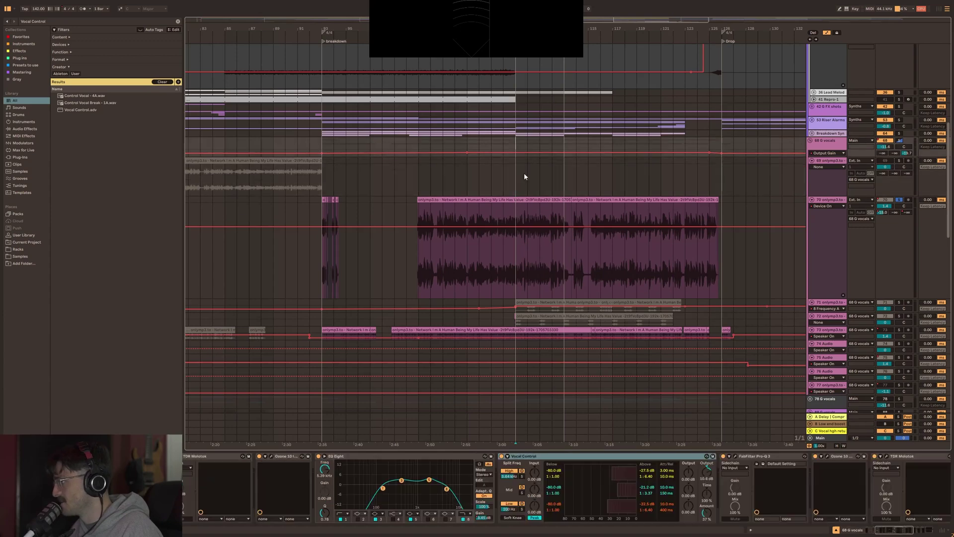
left_click(502, 456)
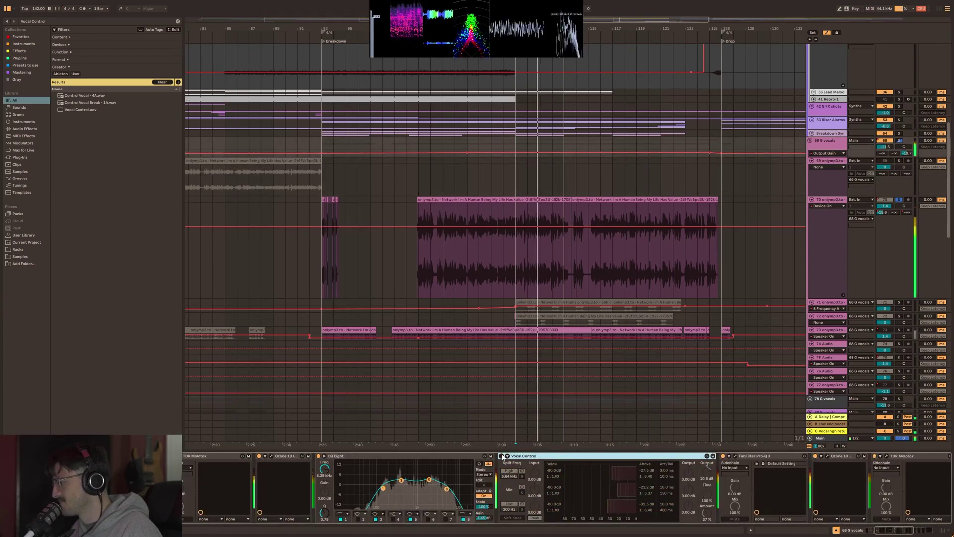
left_click(501, 456)
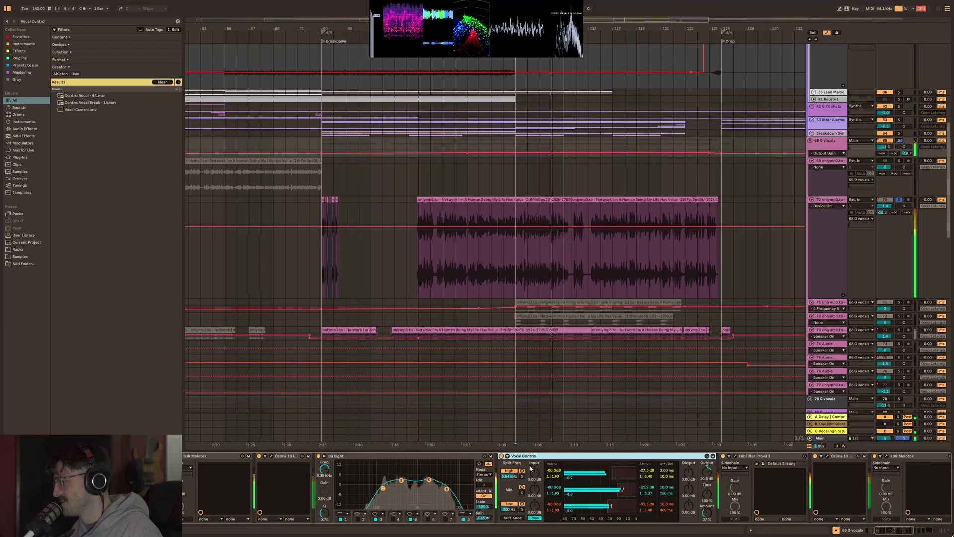
key("space")
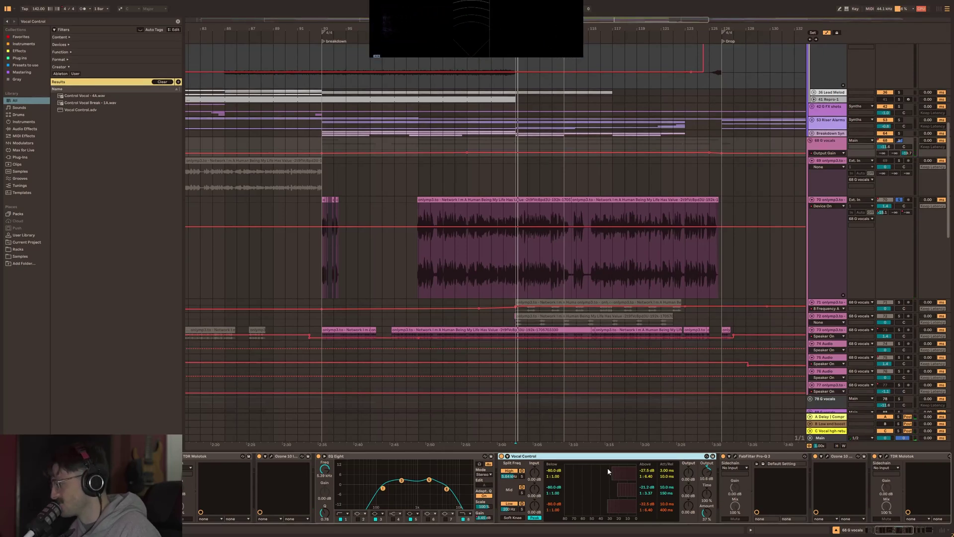
double_click(641, 456)
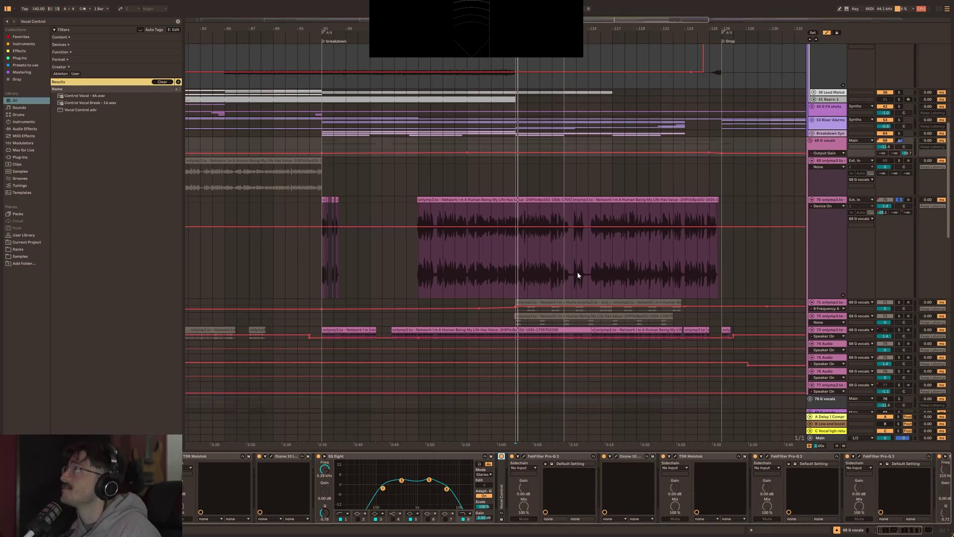
In the FabFilter Pro-Q 3 right after Vocal Control, set both the low-cut and high-cut slopes to Brickwall and close the plug-in.
left_click(529, 459)
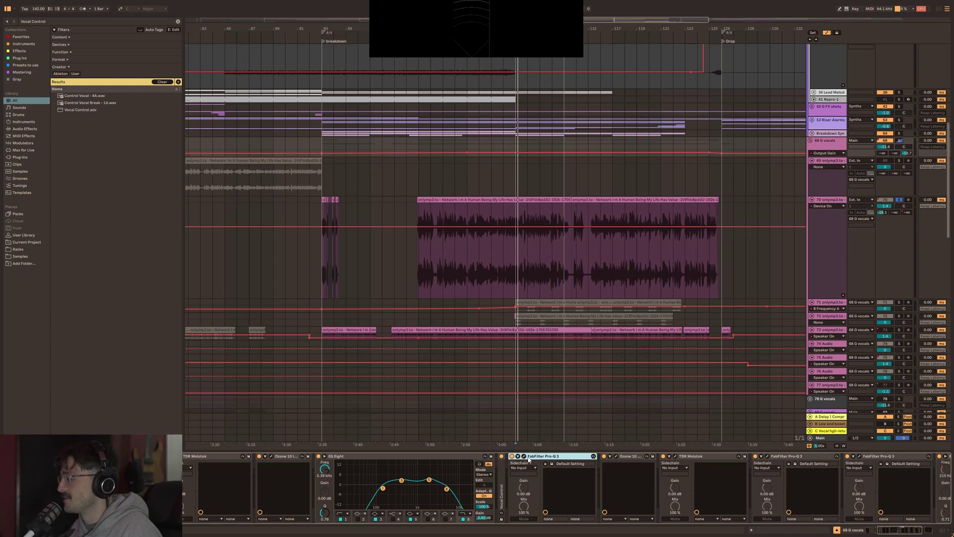
left_click(524, 455)
left_click_drag(626, 46, 582, 146)
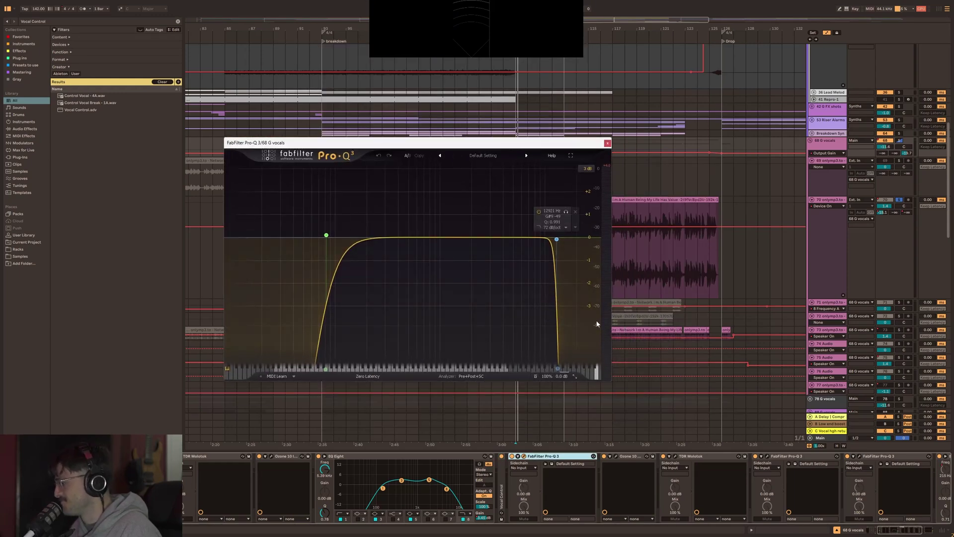
left_click(556, 239)
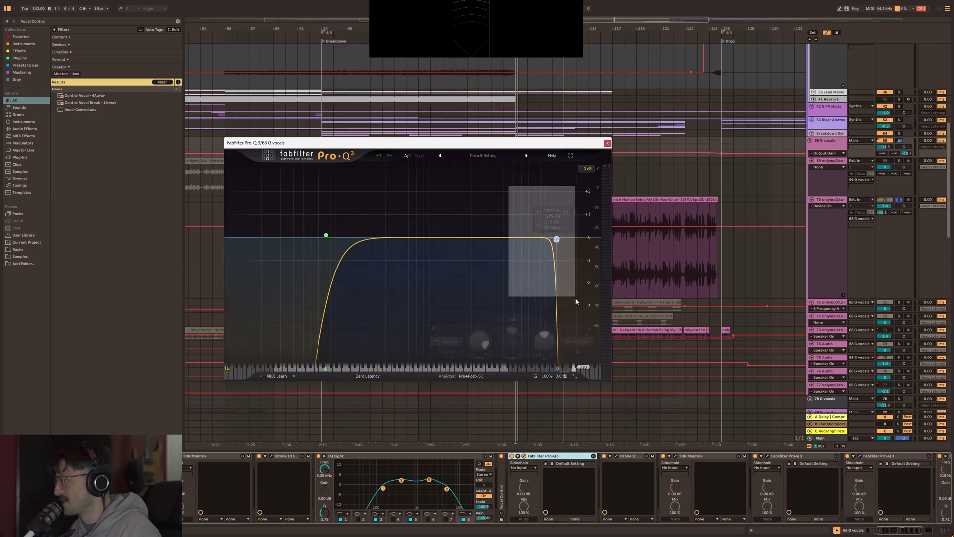
left_click_drag(293, 188, 583, 336)
scroll(536, 236, "up", 1)
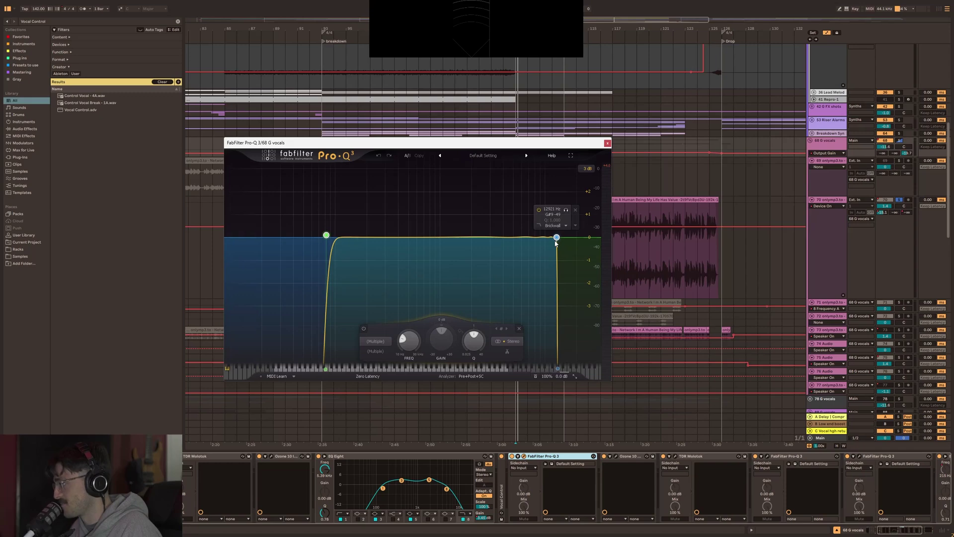
left_click(607, 143)
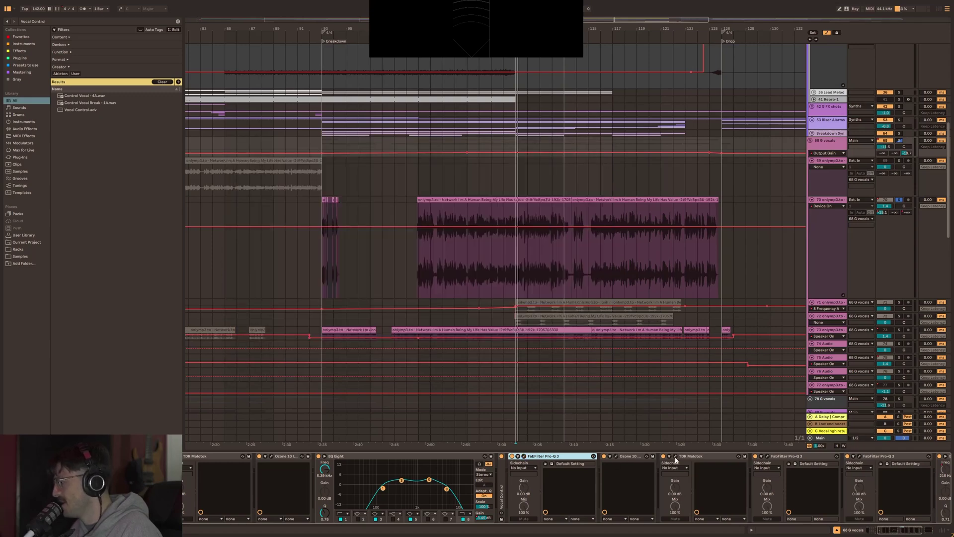
Examine the group's Ozone 10 Maximizer and the TDR Molotok following it, closing each plug-in window.
left_click(616, 456)
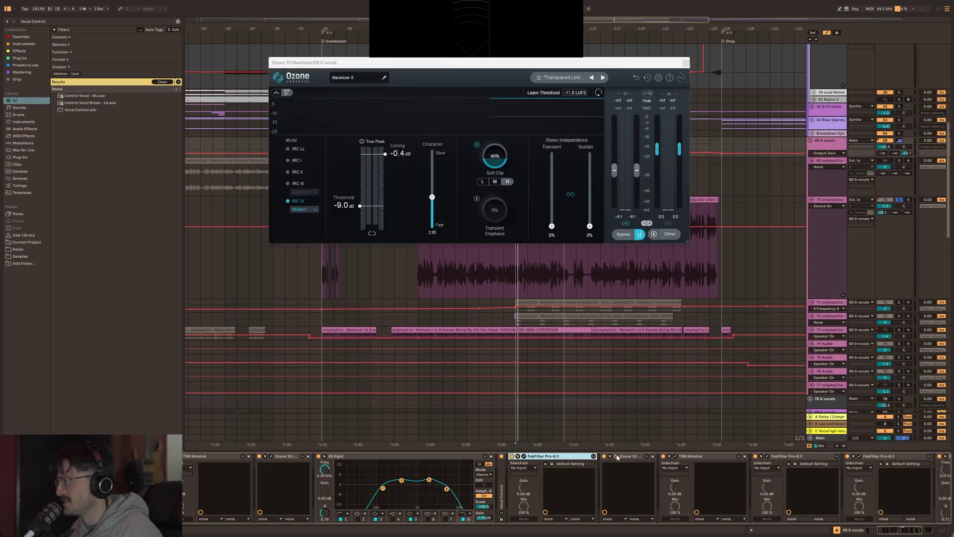
left_click(616, 456)
left_click(616, 456)
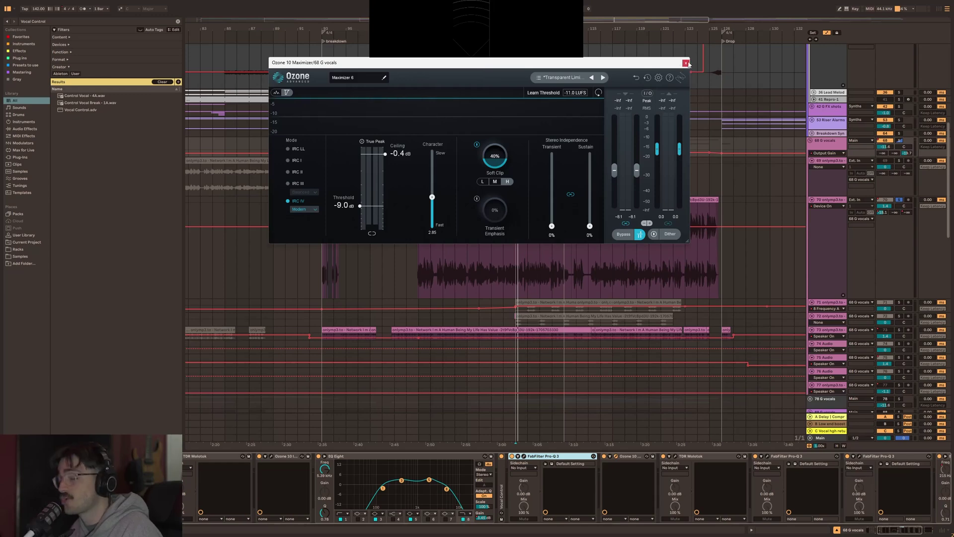
left_click(685, 64)
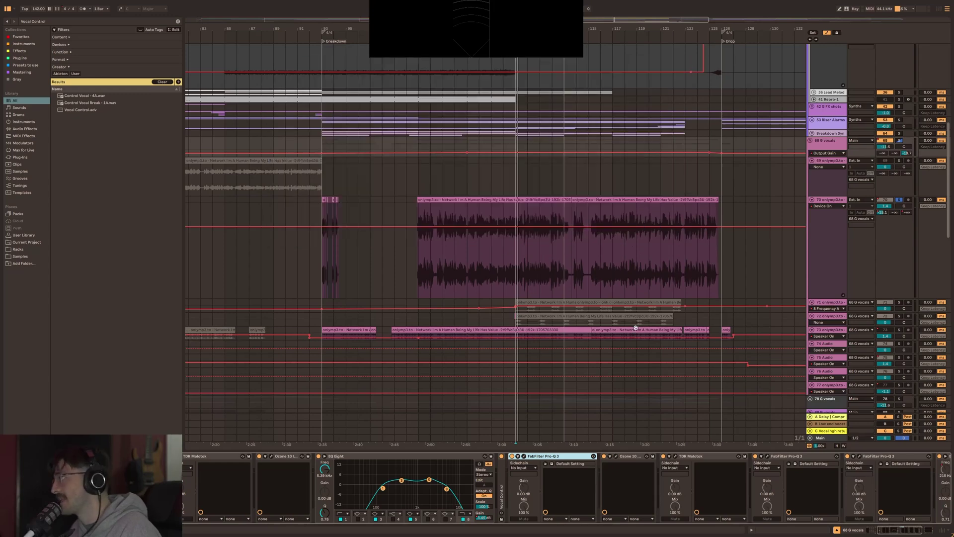
left_click(675, 456)
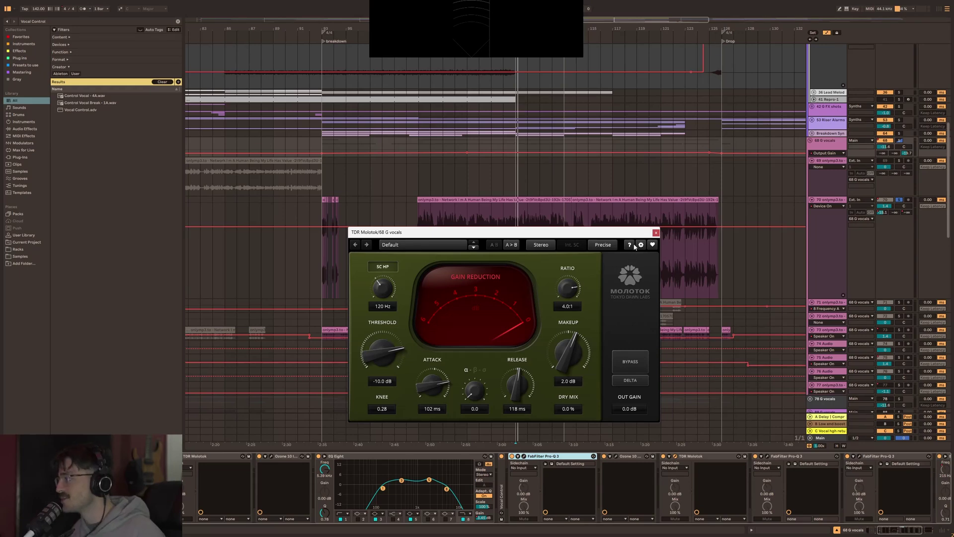
left_click(656, 232)
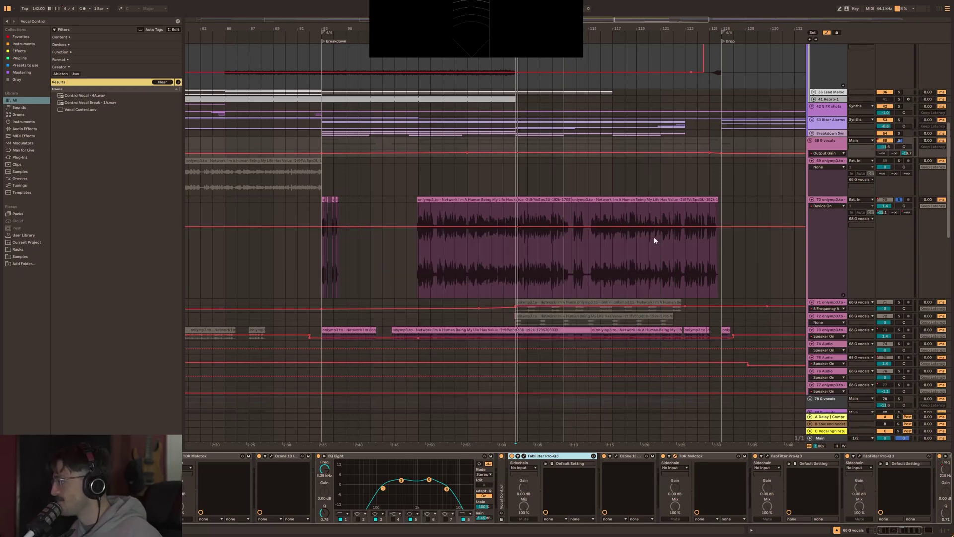
Open the group's FabFilter Pro-Q 3 that has the narrow high-frequency notch and reposition its window.
left_click_drag(885, 529, 889, 530)
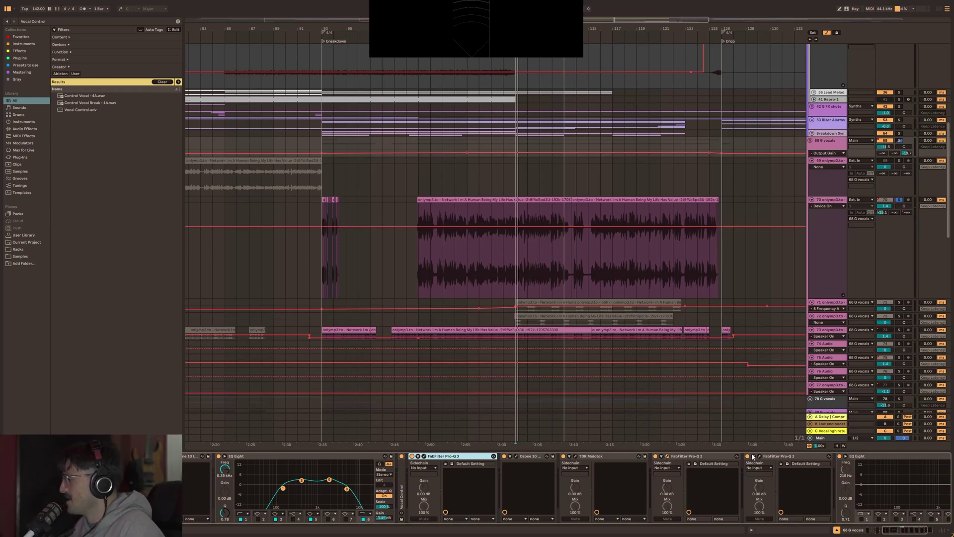
left_click(423, 455)
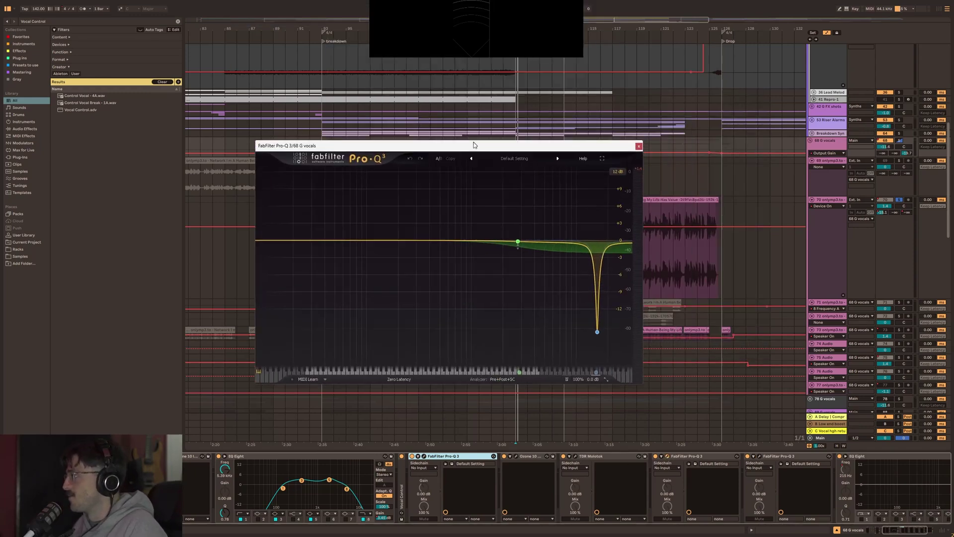
left_click_drag(475, 144, 505, 160)
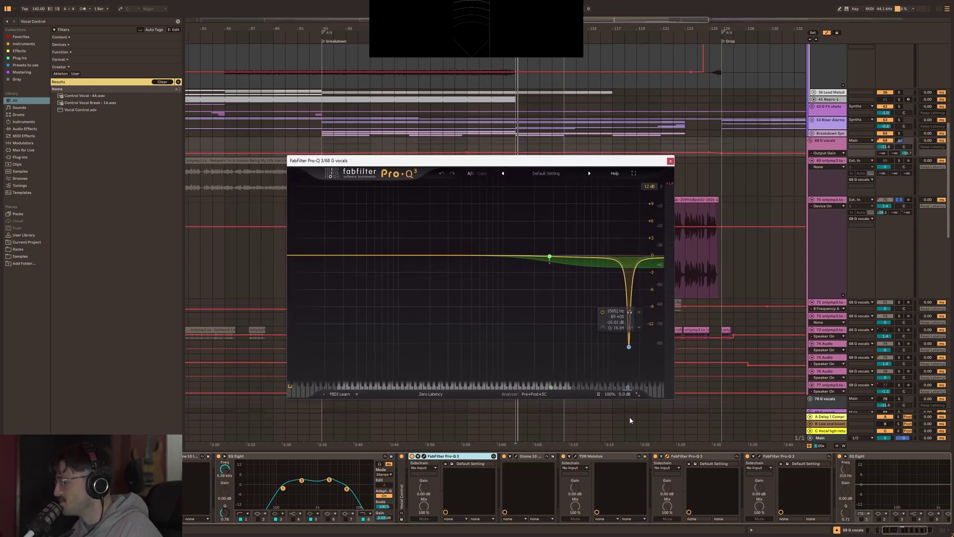
Play the vocal while soloing and unsoloing the 15852 Hz notch band twice, then stop playback and close the Pro-Q 3.
left_click(629, 313)
key("space")
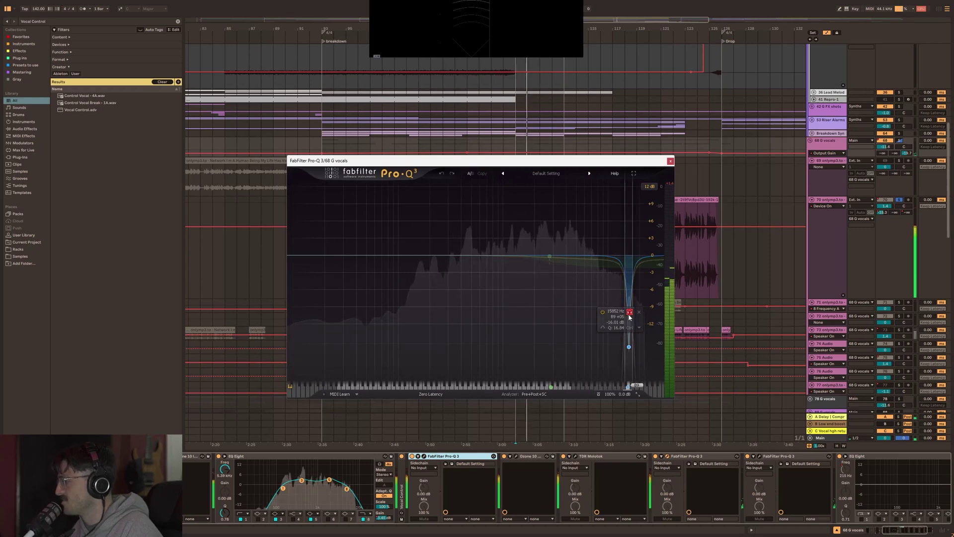
left_click(629, 313)
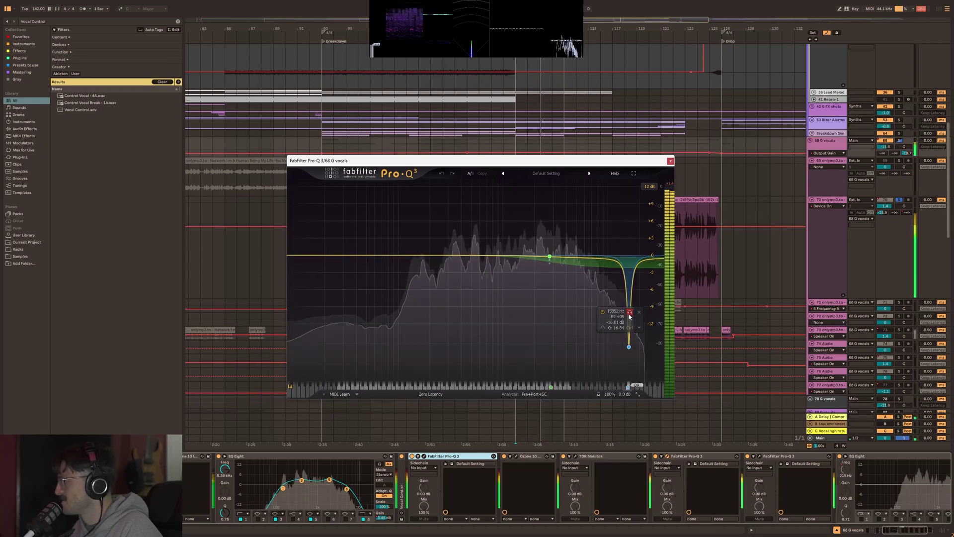
left_click(629, 313)
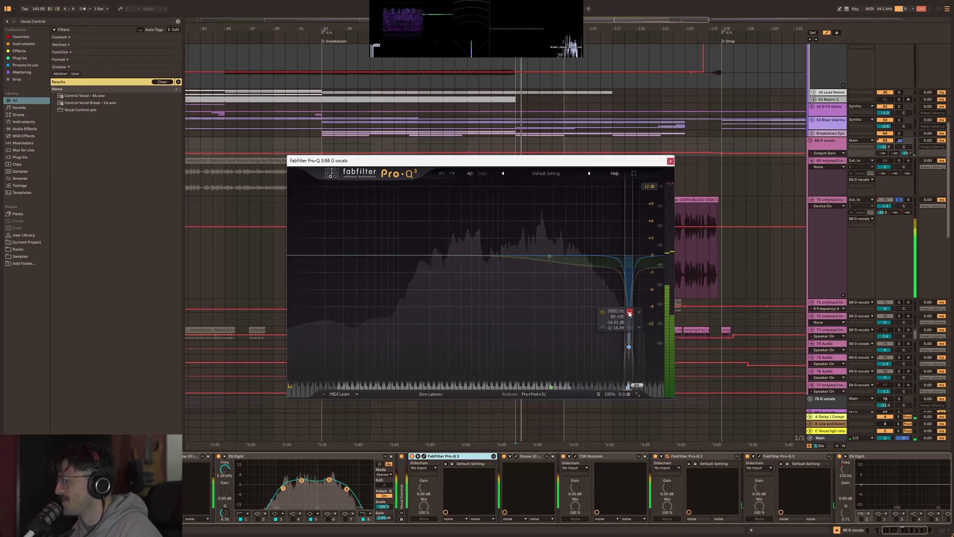
left_click(629, 313)
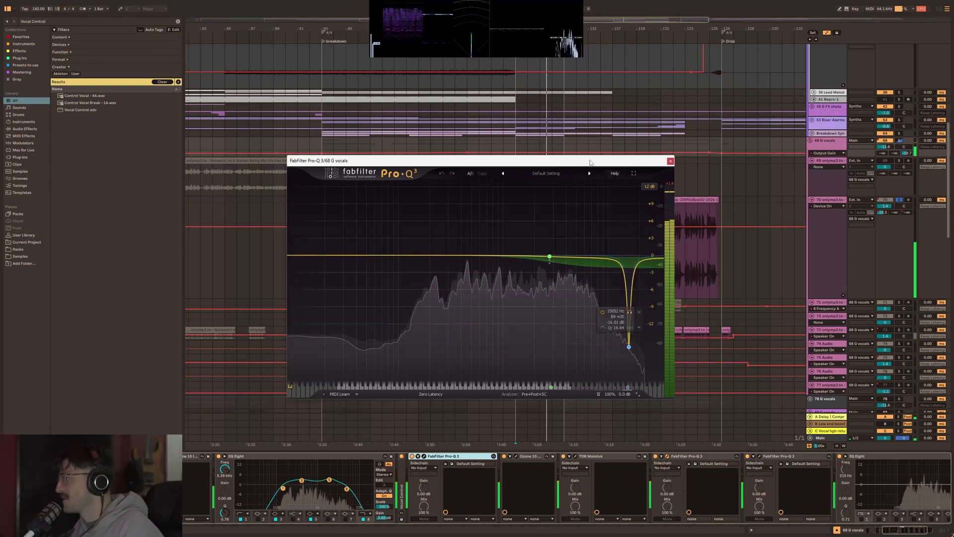
key("space")
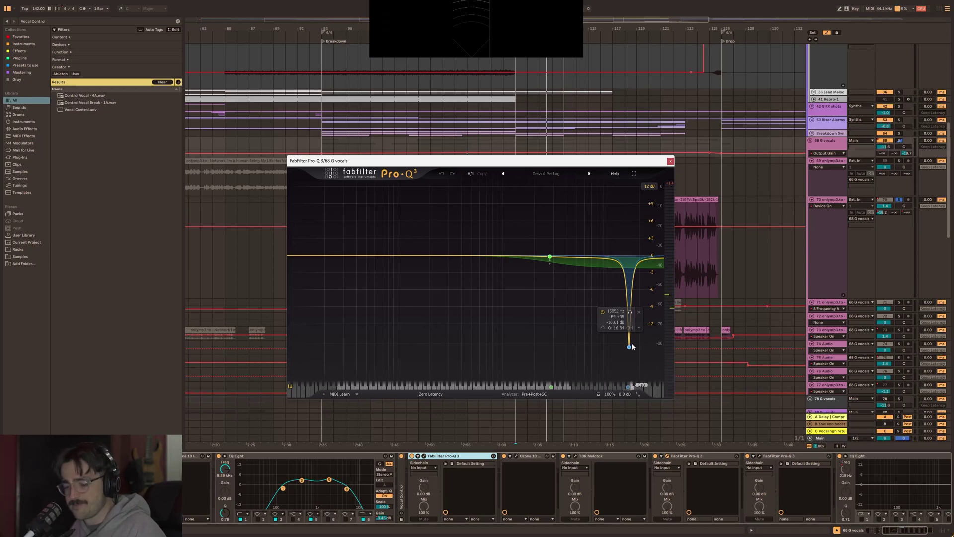
left_click(670, 161)
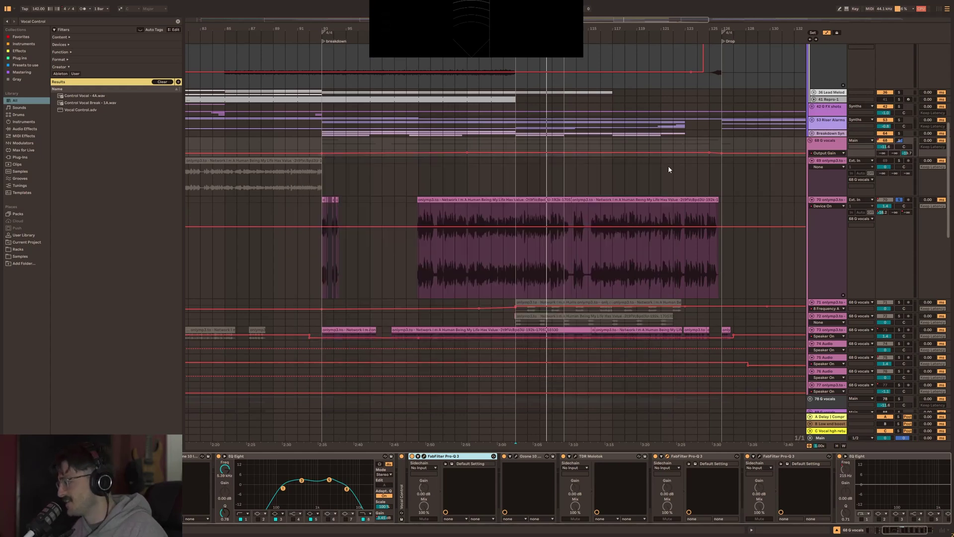
Fold the notch Pro-Q 3, open the FabFilter Pro-Q 3 following it to examine its curve, and close its window.
double_click(708, 457)
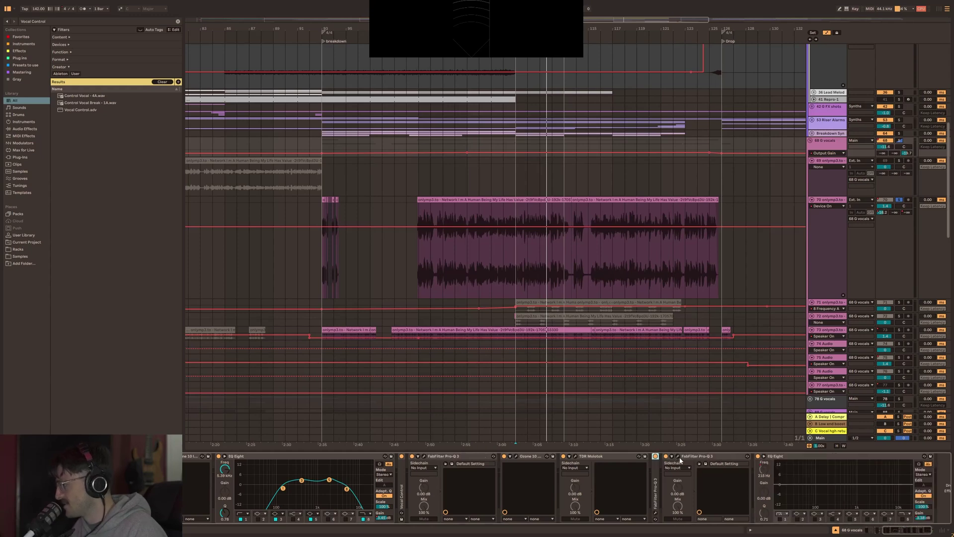
left_click(678, 456)
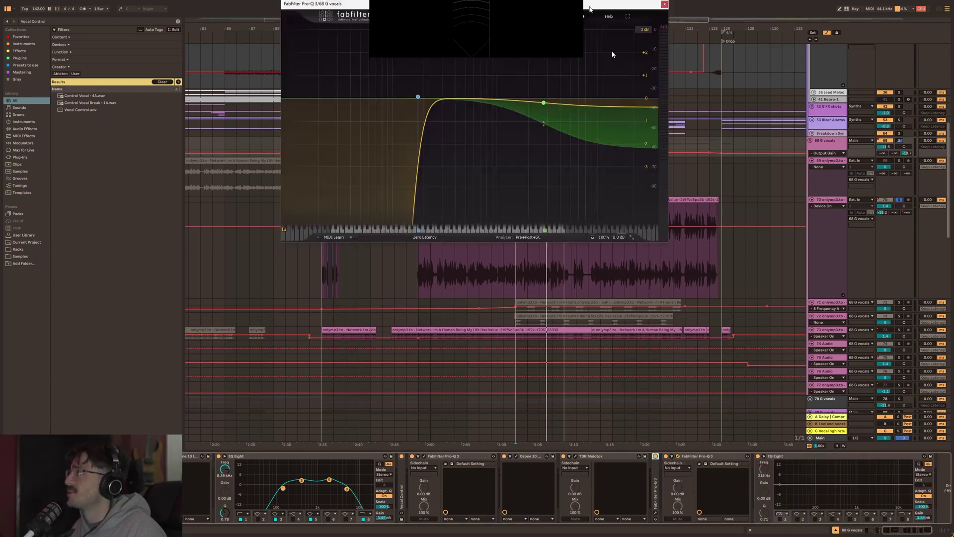
left_click_drag(497, 5, 561, 183)
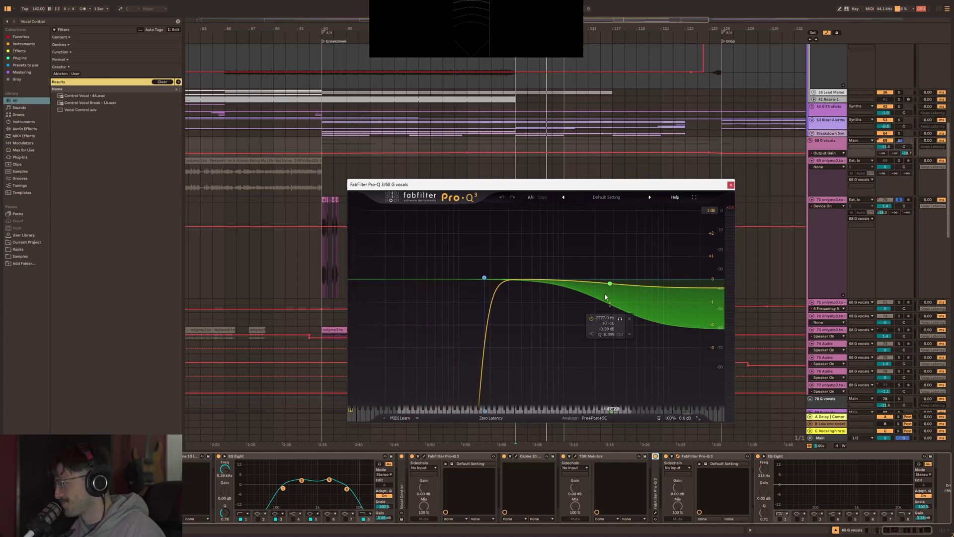
left_click(730, 185)
Fold the remaining Pro-Q 3s, TDR Molotok, EQ Eight and Ozone 10 Maximizer after Vocal Control in the 68 G vocals chain.
double_click(710, 456)
double_click(619, 455)
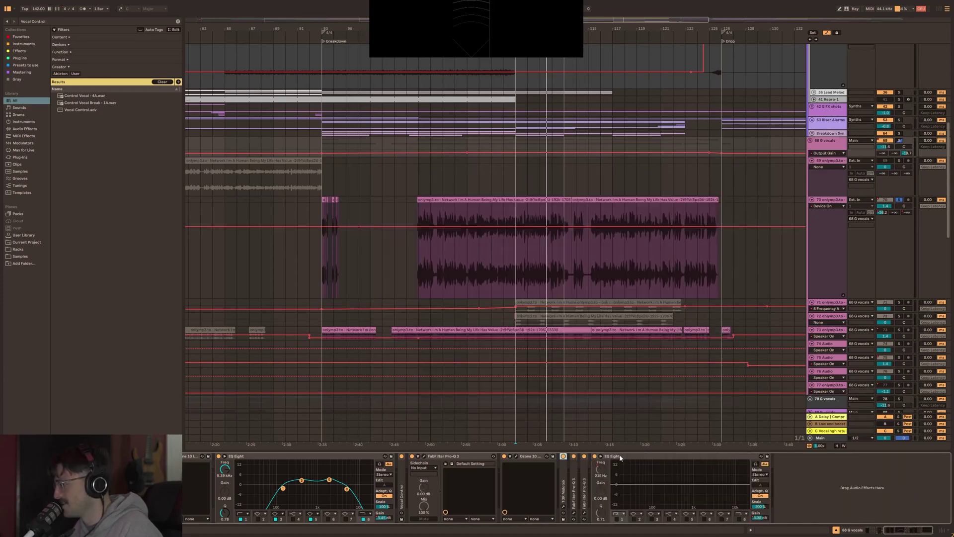
double_click(619, 455)
left_click(535, 456)
double_click(535, 456)
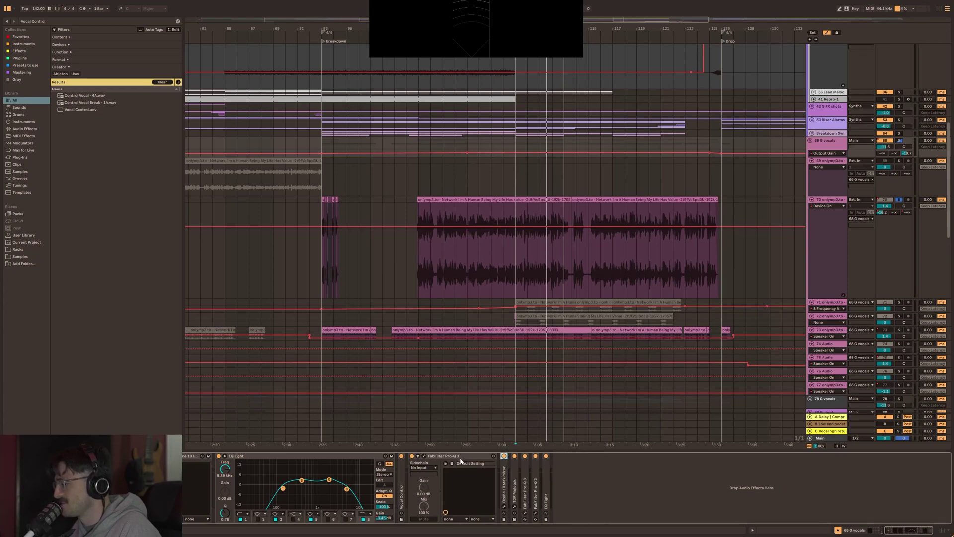
double_click(458, 456)
Look over the vocal clips in the 68 G vocals and 88 G vocals groups around the first drop, enlarging track 77.
left_click(810, 178)
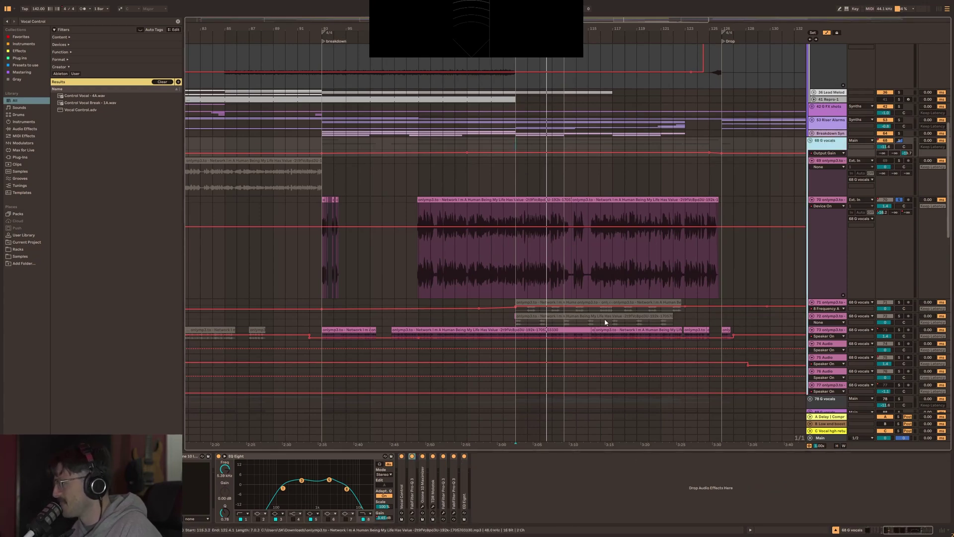
key("h")
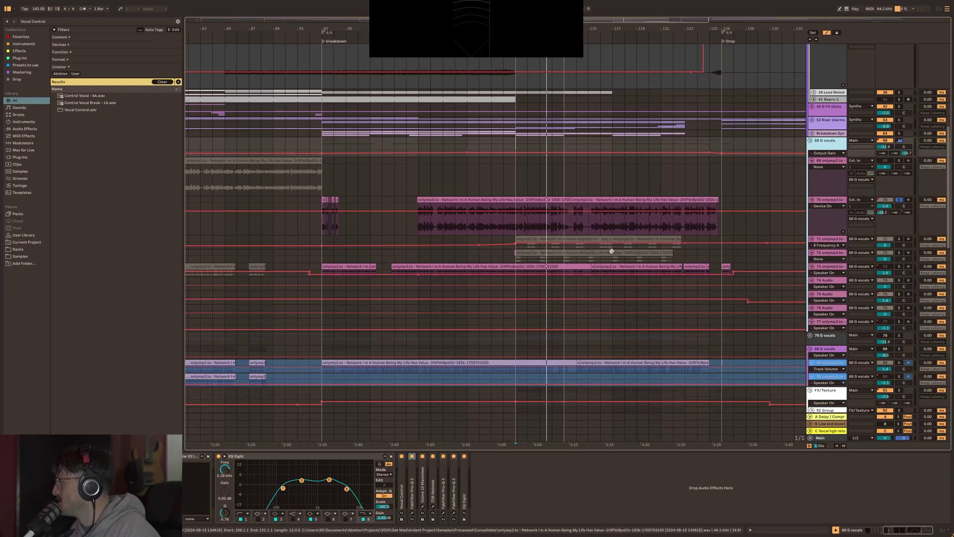
scroll(607, 261, "up", 1)
scroll(614, 281, "up", 2)
scroll(546, 153, "down", 5, "super")
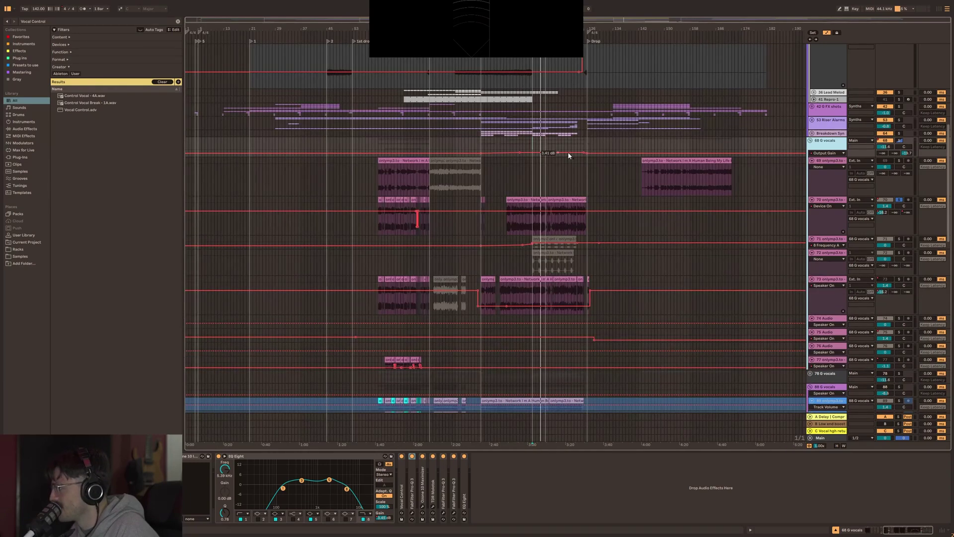
scroll(594, 251, "down", 3)
scroll(517, 333, "up", 2, "alt")
scroll(698, 322, "down", 3)
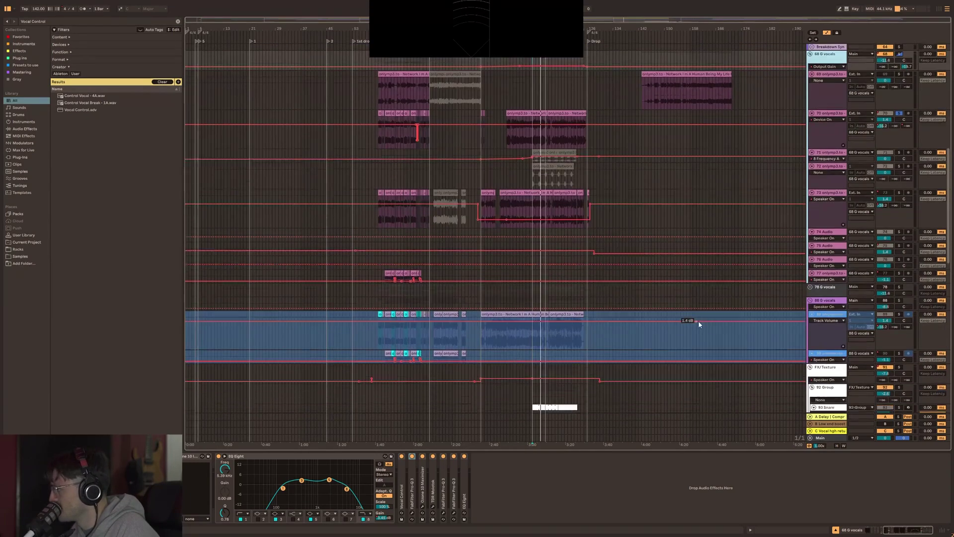
scroll(382, 269, "up", 1, "alt")
scroll(379, 281, "up", 8, "super")
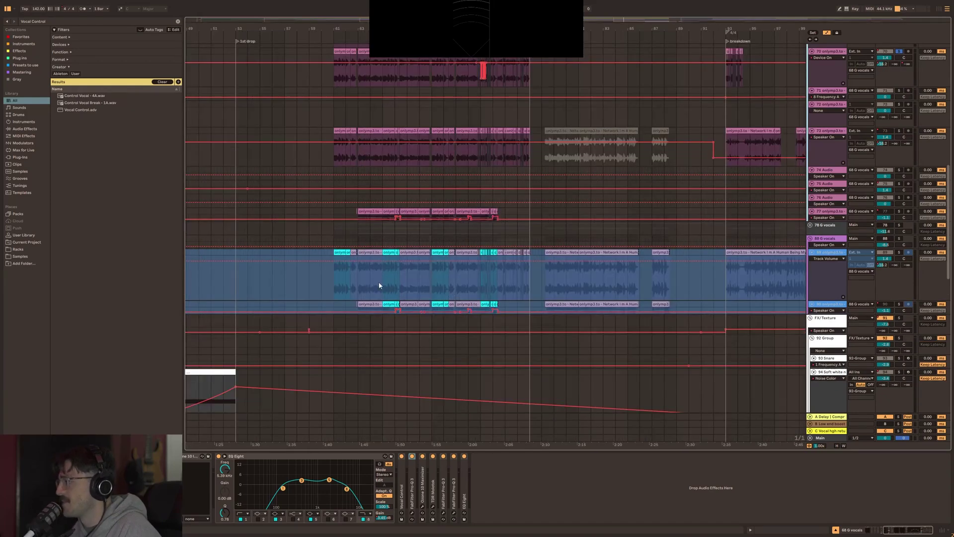
left_click_drag(355, 283, 622, 289)
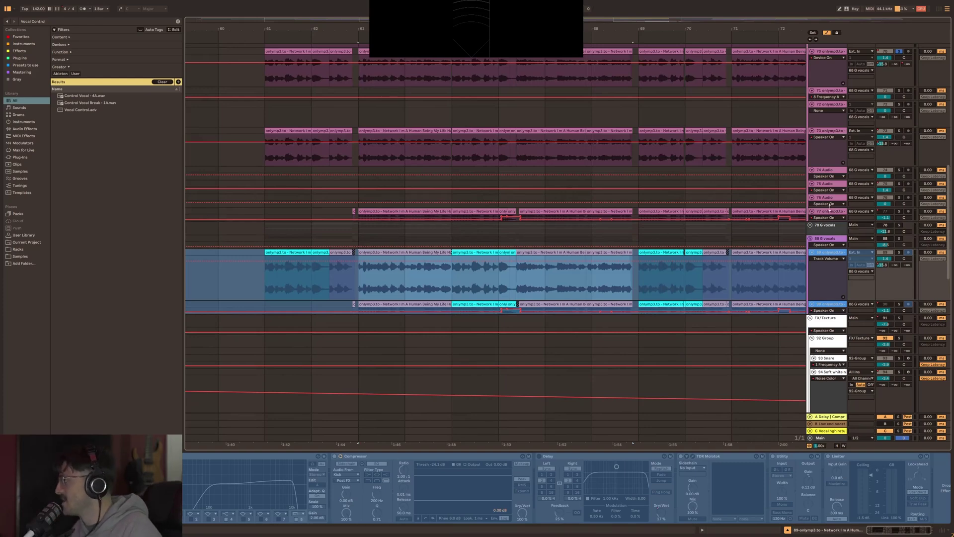
scroll(666, 213, "up", 3)
scroll(613, 214, "down", 5)
scroll(583, 75, "up", 2)
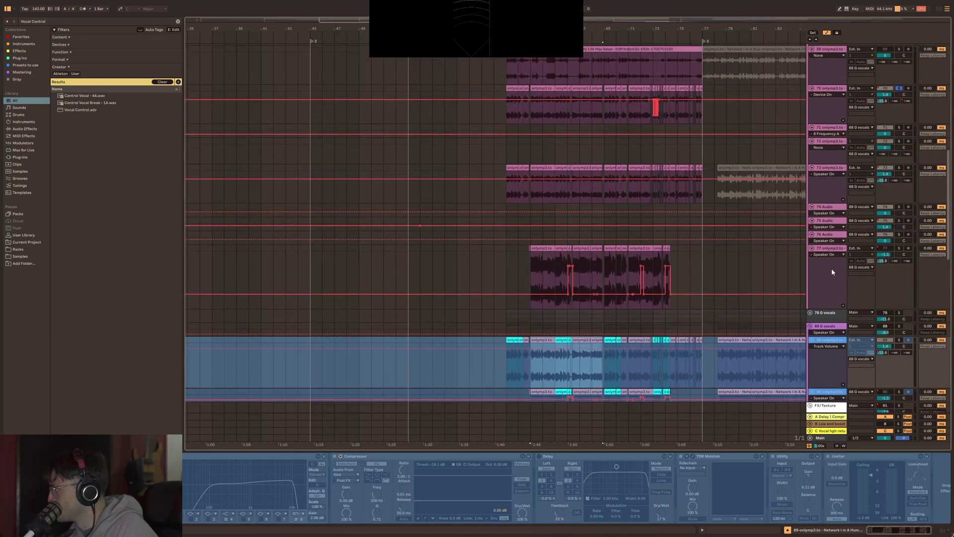
Solo track 77 and play its chopped vocal from the first raised automation section, restarting playback once.
left_click(885, 254)
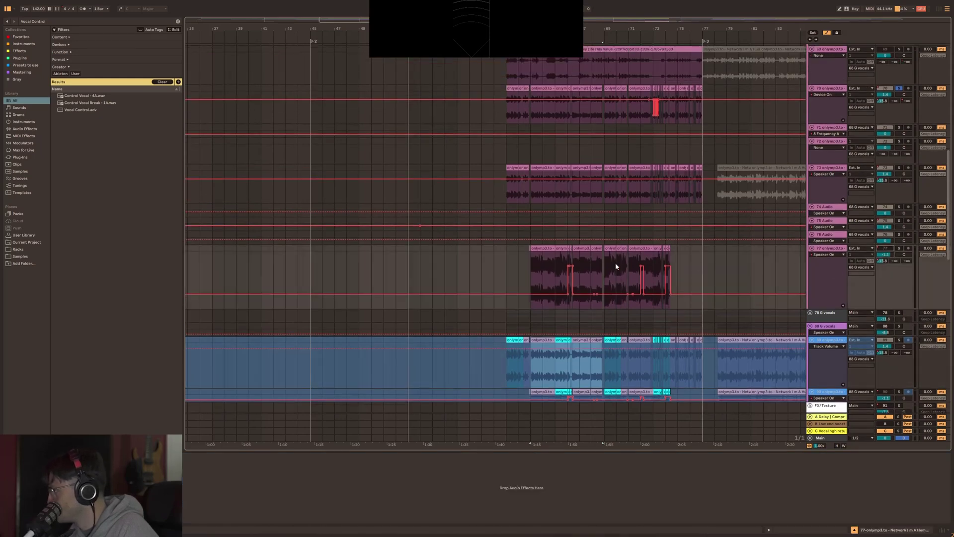
scroll(615, 262, "up", 5)
left_click(465, 262)
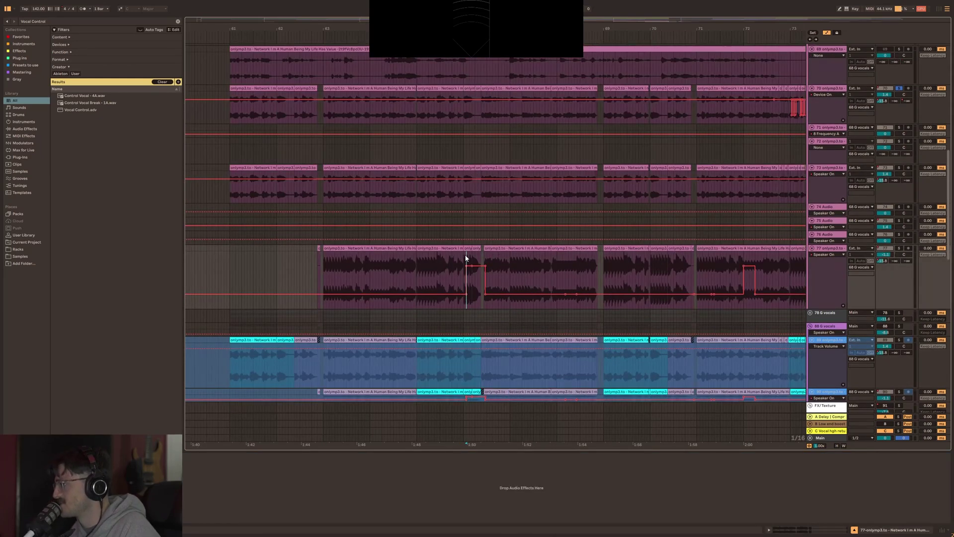
key("space")
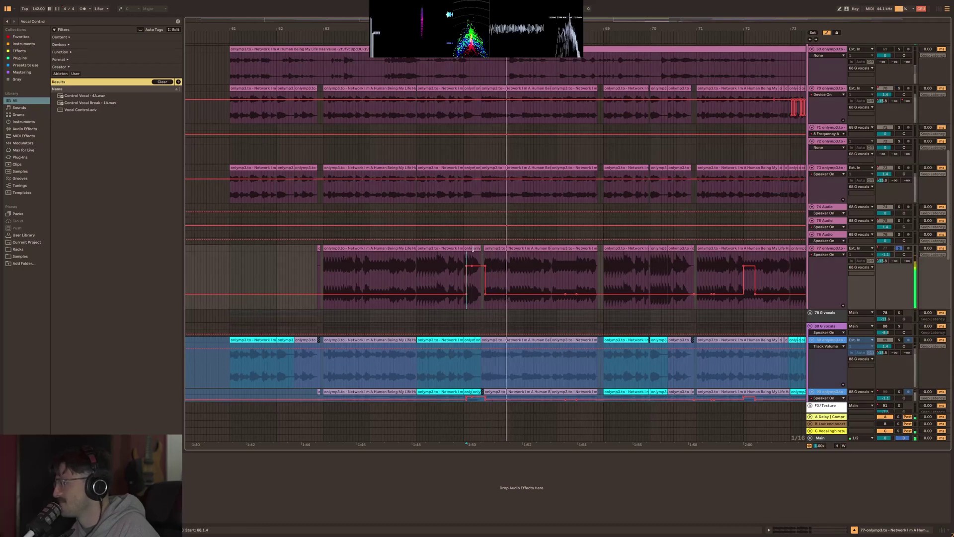
left_click(468, 248)
key("space")
key("space")
scroll(466, 261, "up", 3)
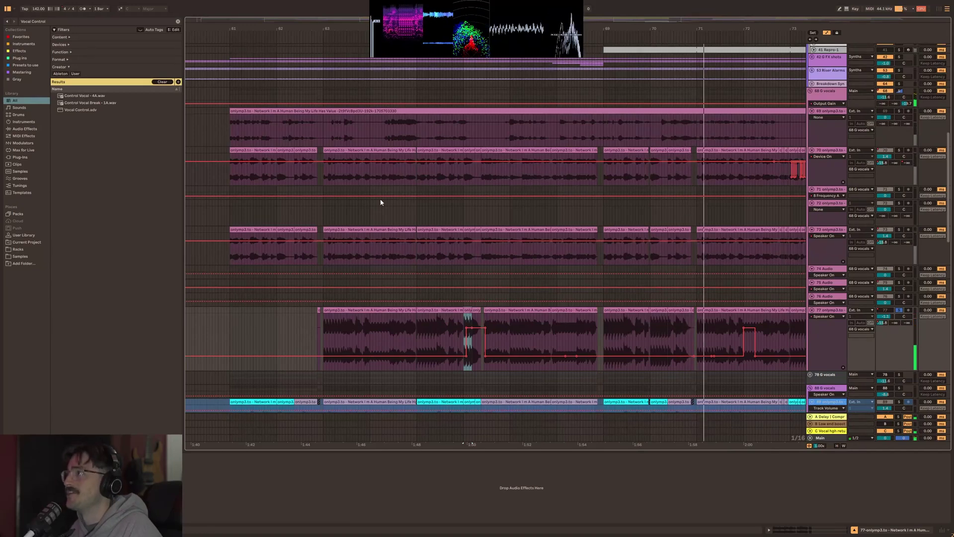
Load Beat Repeat onto track 77 by searching the browser for "BEAT", and remove the device again.
key("ctrl+f")
type("BEAT")
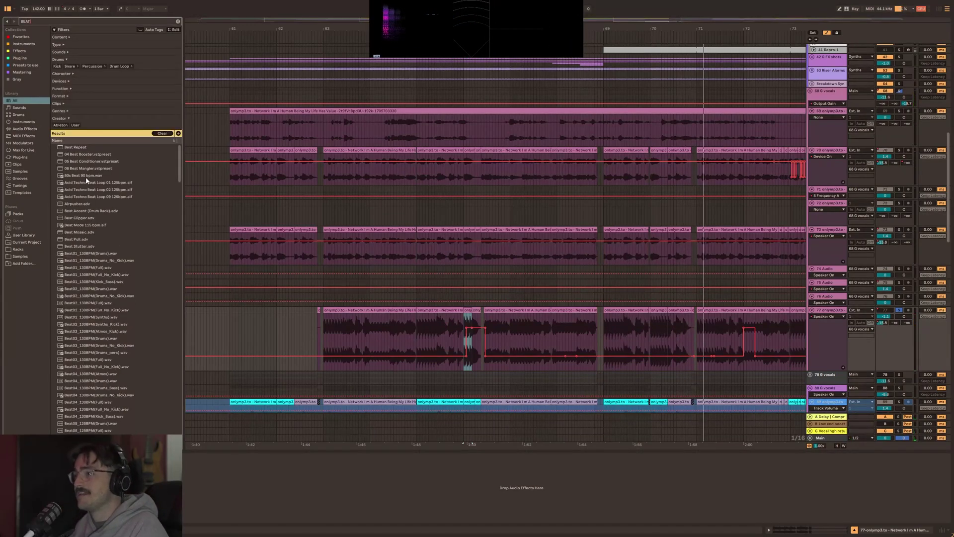
key("Down")
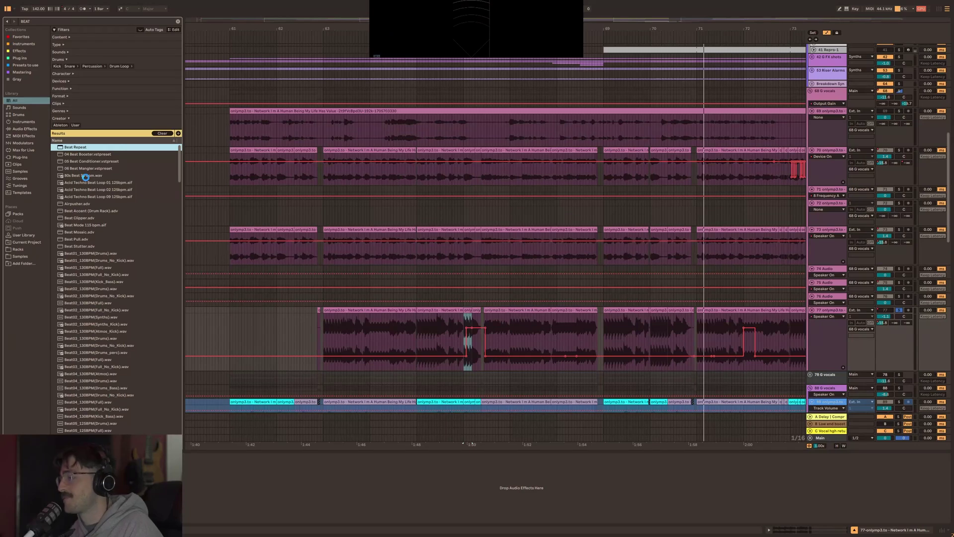
key("Return")
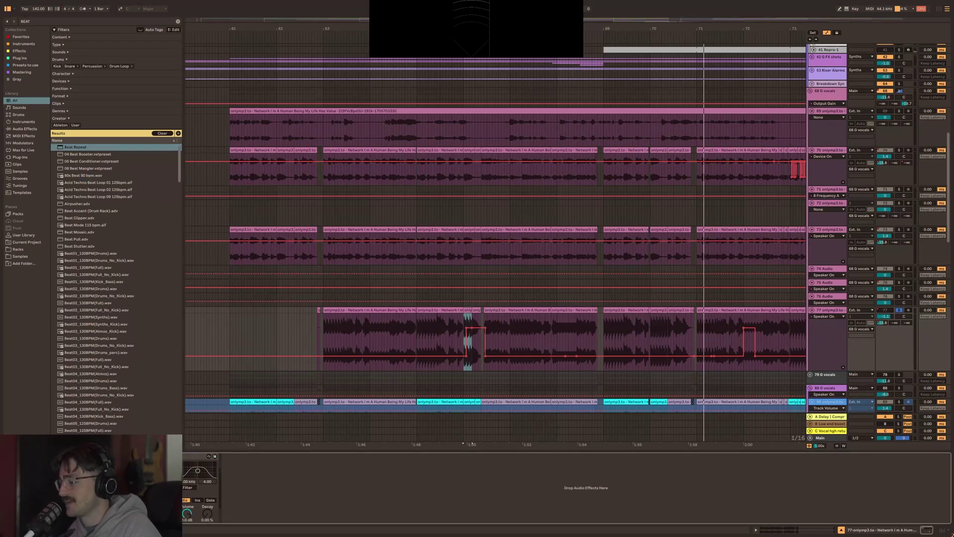
left_click(149, 455)
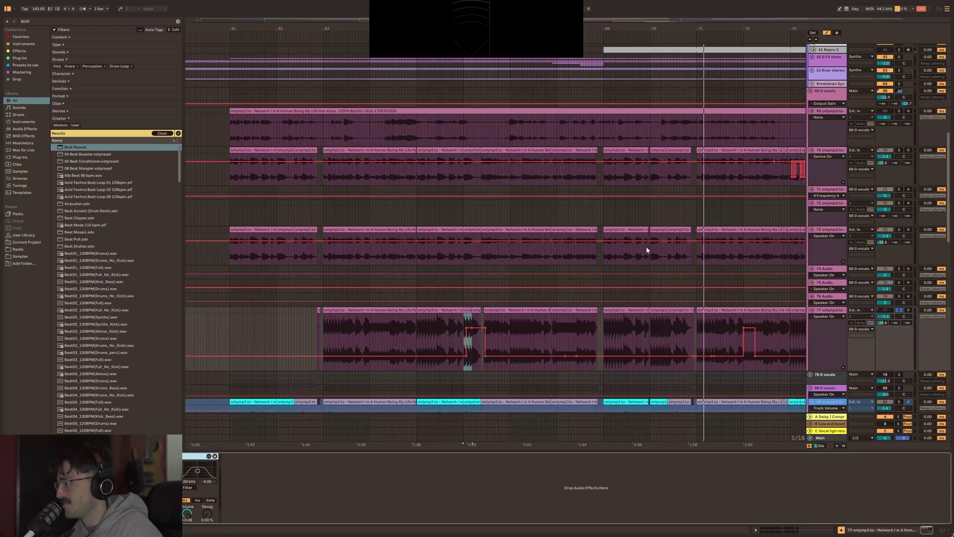
key("Delete")
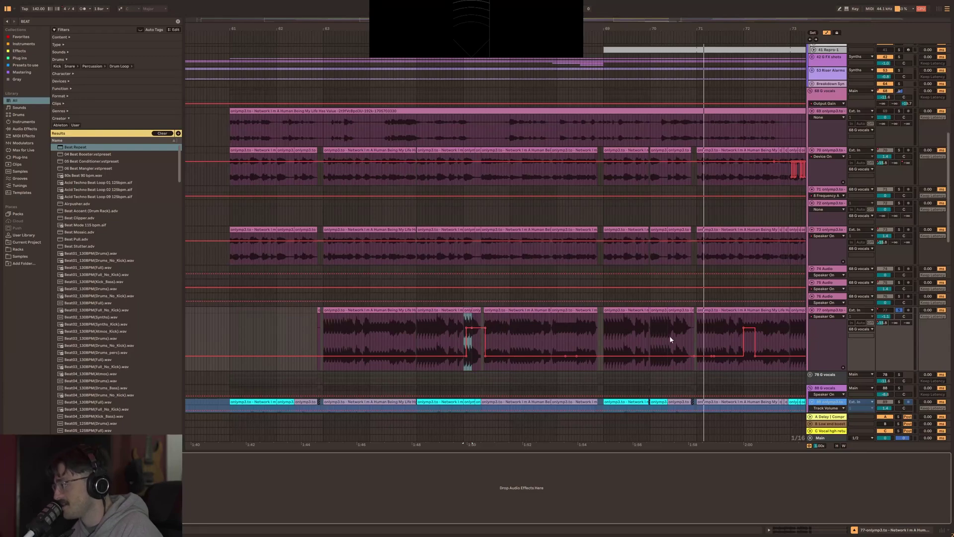
Collapse the 68 G vocals and 88 G vocals groups in the arrangement.
scroll(669, 330, "down", 3)
scroll(598, 290, "down", 5)
scroll(606, 277, "down", 3)
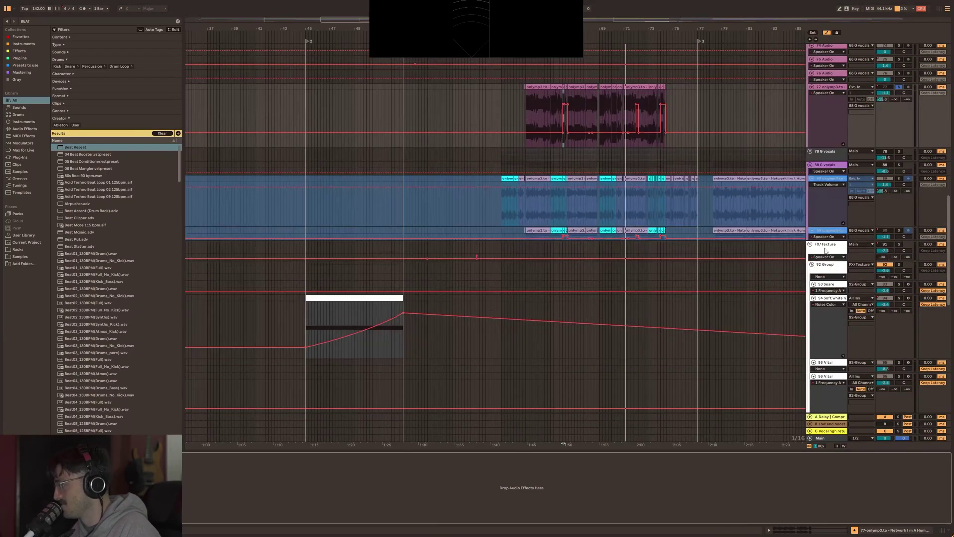
scroll(819, 261, "up", 4)
scroll(822, 224, "up", 4)
left_click(810, 192)
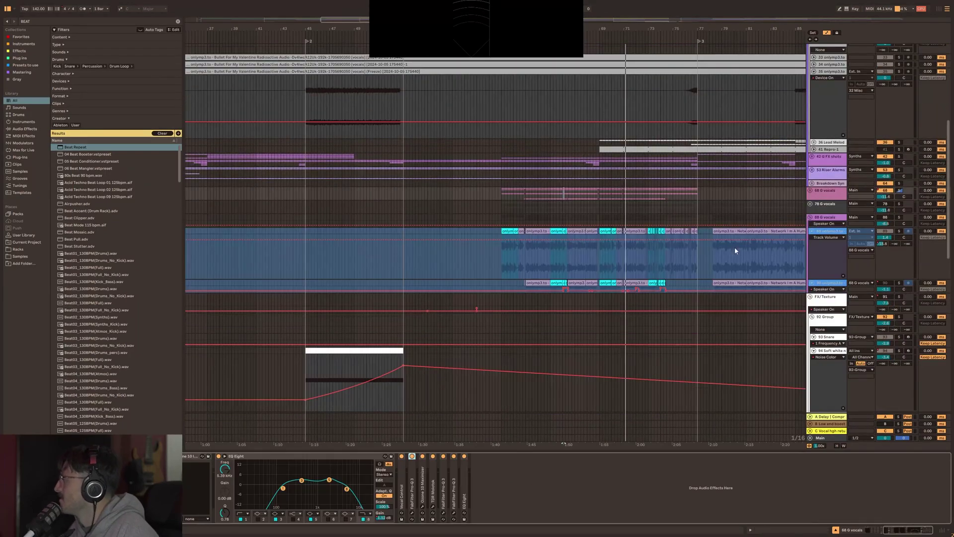
scroll(809, 214, "right", 5)
left_click(810, 217)
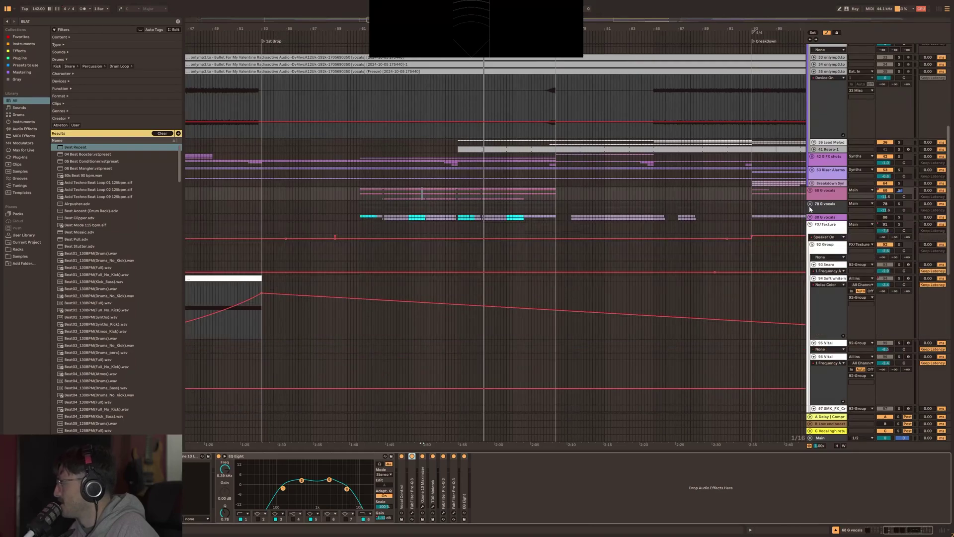
Expand the 78 G vocals group to look over its tracks, and collapse it again.
left_click(810, 204)
scroll(625, 237, "down", 1)
scroll(464, 244, "down", 5)
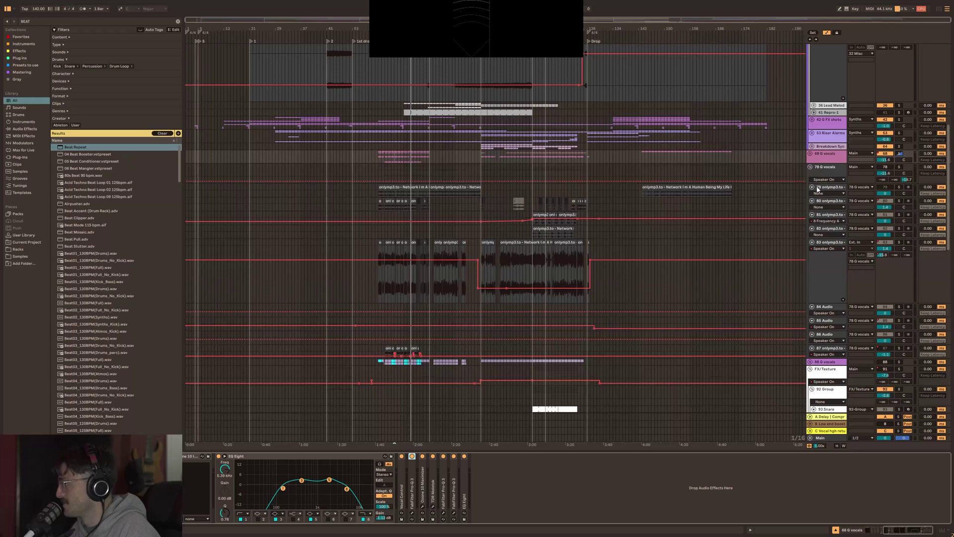
left_click(810, 169)
right_click(823, 170)
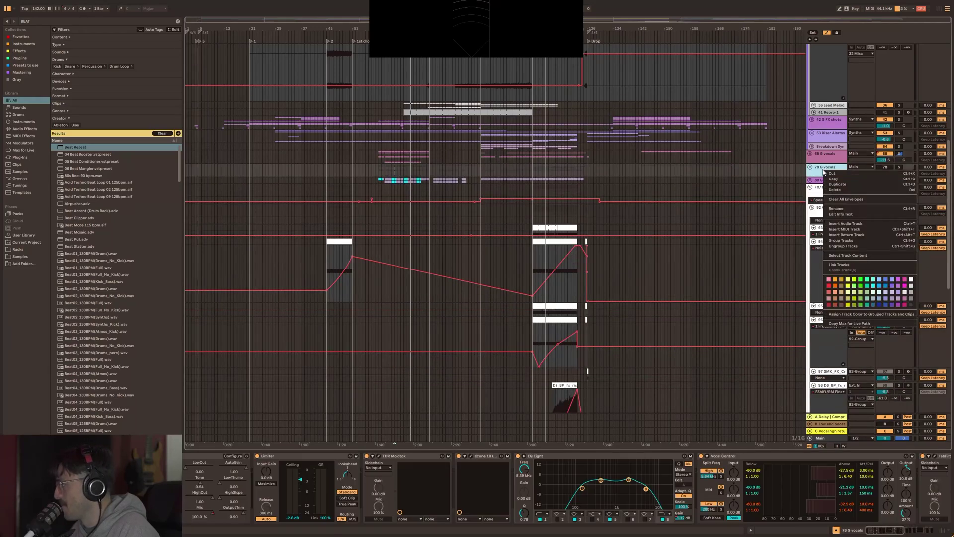
left_click(821, 169)
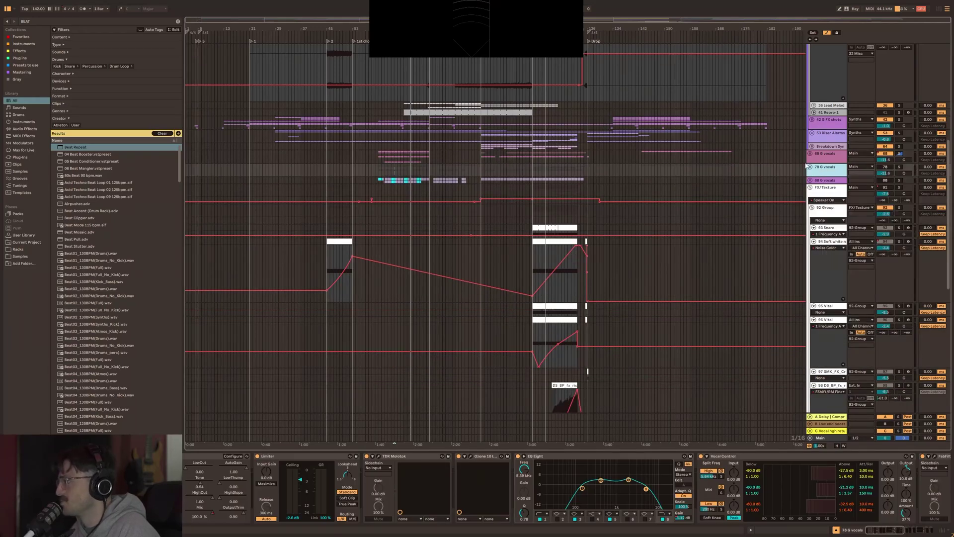
Solo the 93 Snare track in the FX/Texture group and play its build-up from the first and last clips.
left_click(820, 198)
scroll(538, 236, "up", 5)
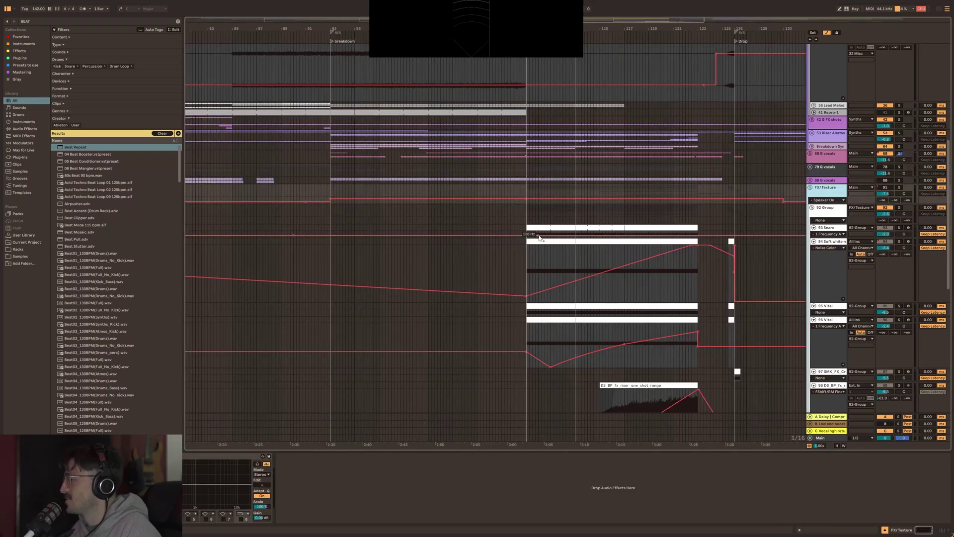
scroll(539, 230, "up", 4)
left_click(537, 228)
key("s")
key("space")
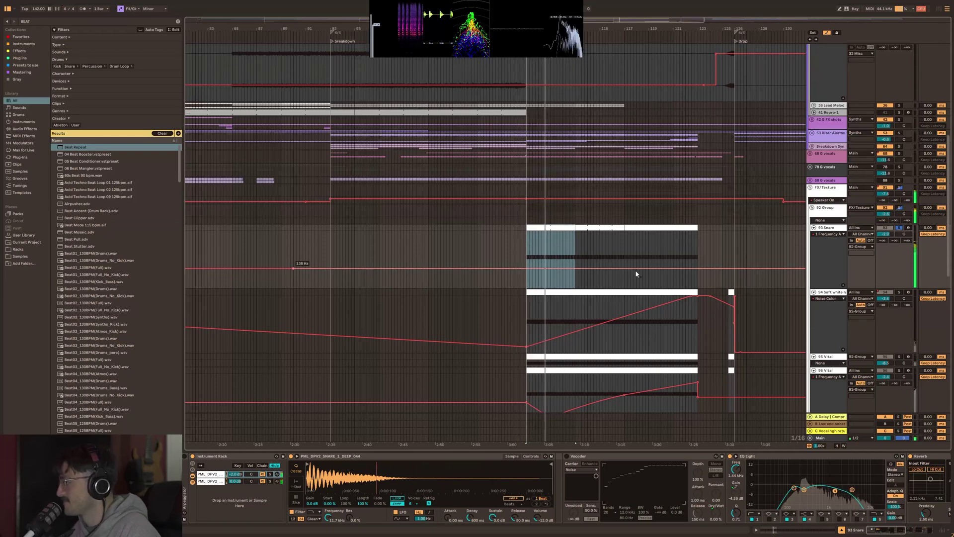
left_click(634, 222)
left_click(636, 225)
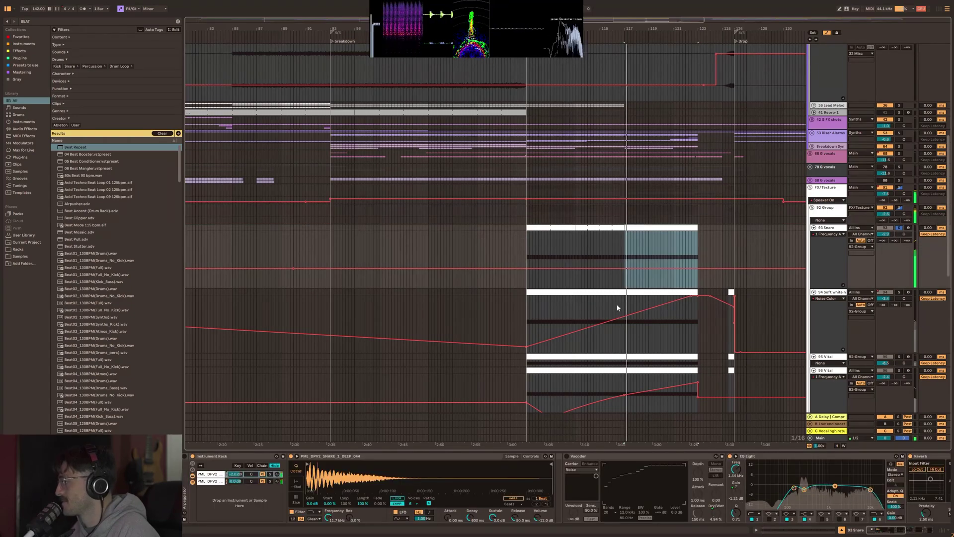
scroll(626, 305, "down", 3)
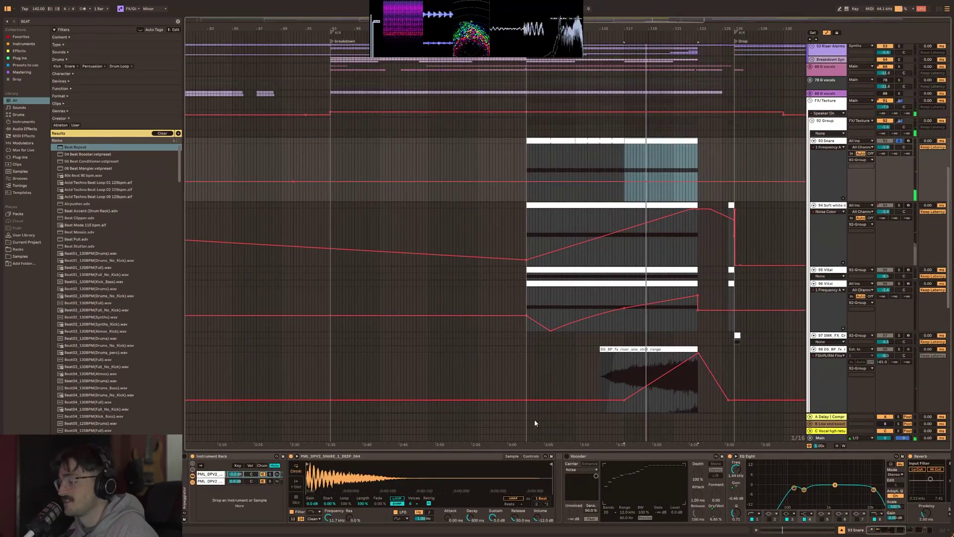
Stop playback and examine the 93 Snare track's device chain, folding the Vocoder and Reverb.
double_click(618, 455)
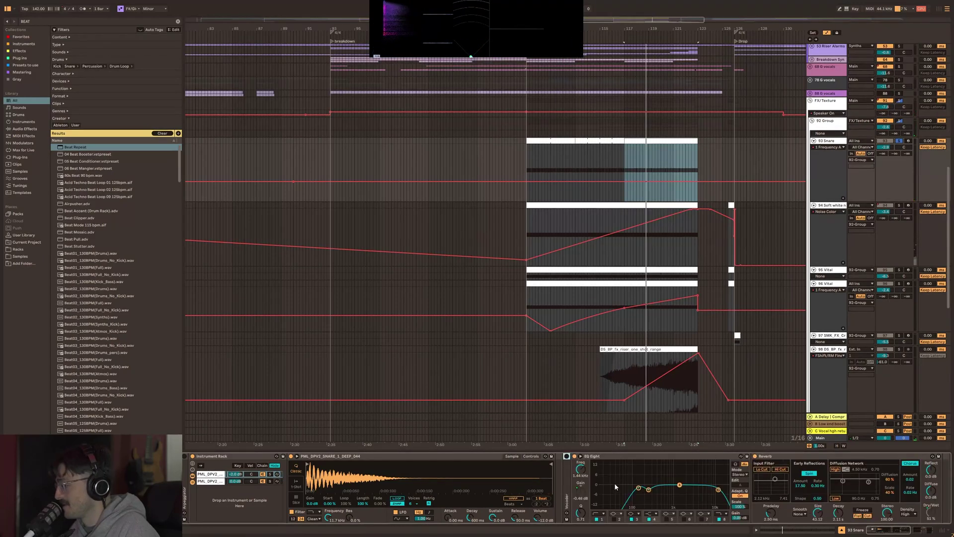
left_click_drag(666, 478, 700, 494)
double_click(793, 457)
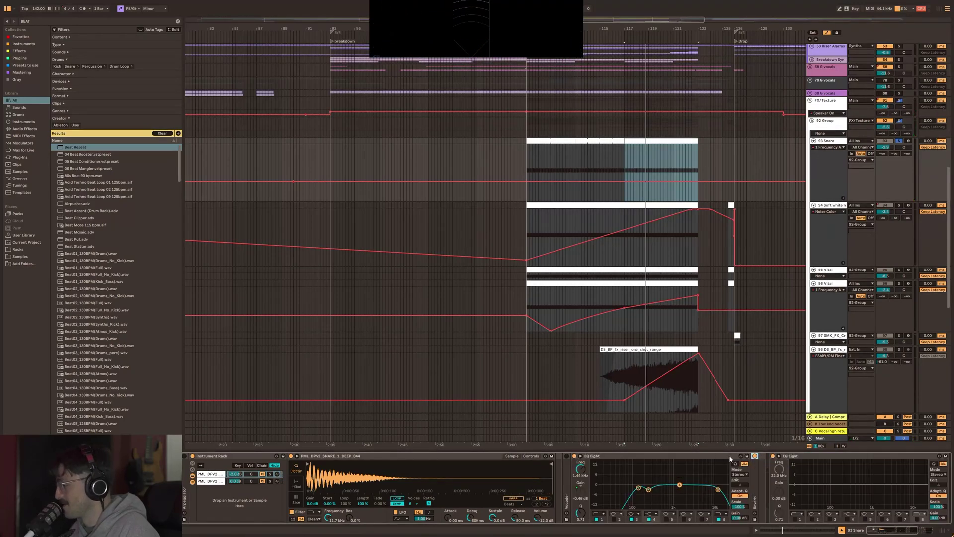
left_click(894, 528)
Solo the 94 Soft white noise track and play it from midway through its build-up clip.
left_click(626, 254)
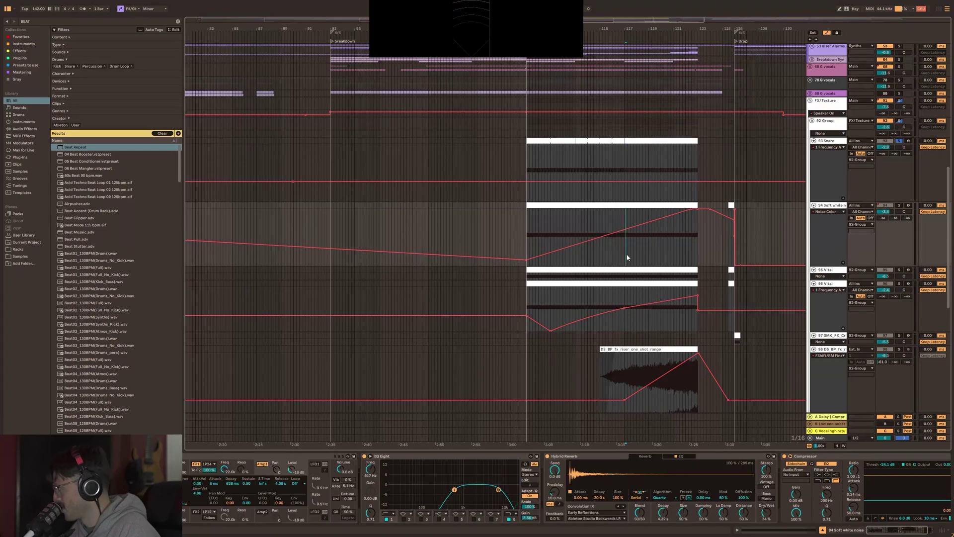
key("space")
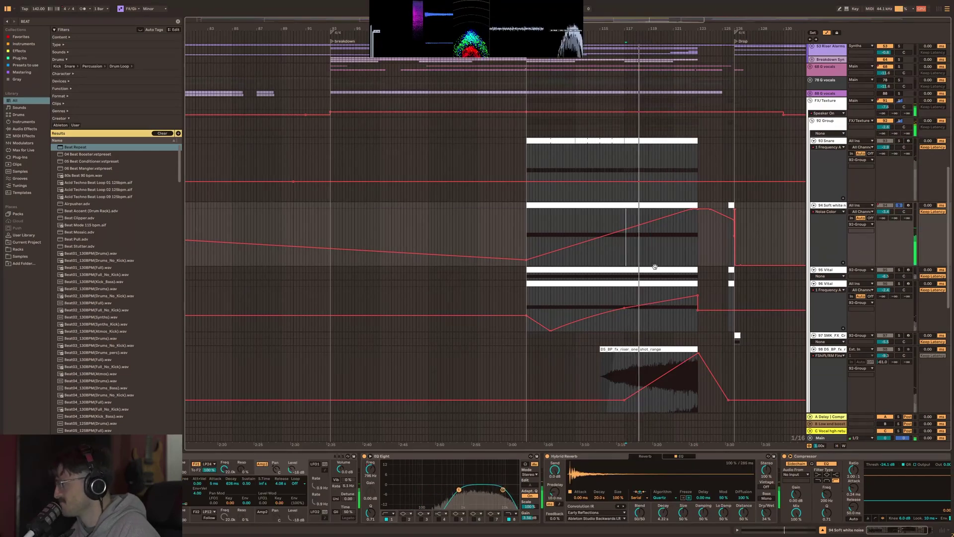
scroll(592, 279, "up", 3)
Play the long 95 Vital build-up clip with its track soloed and open its Vital synth window.
left_click(532, 269)
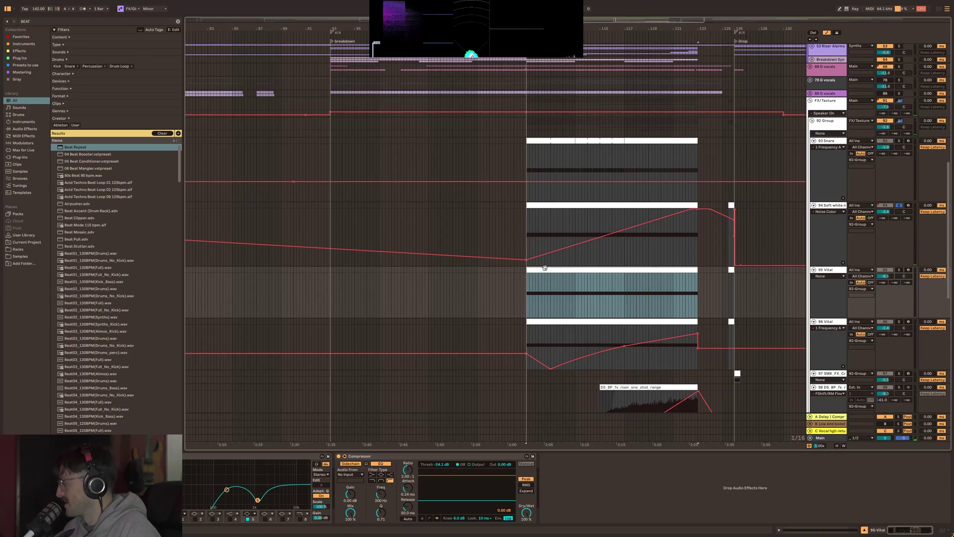
key("space")
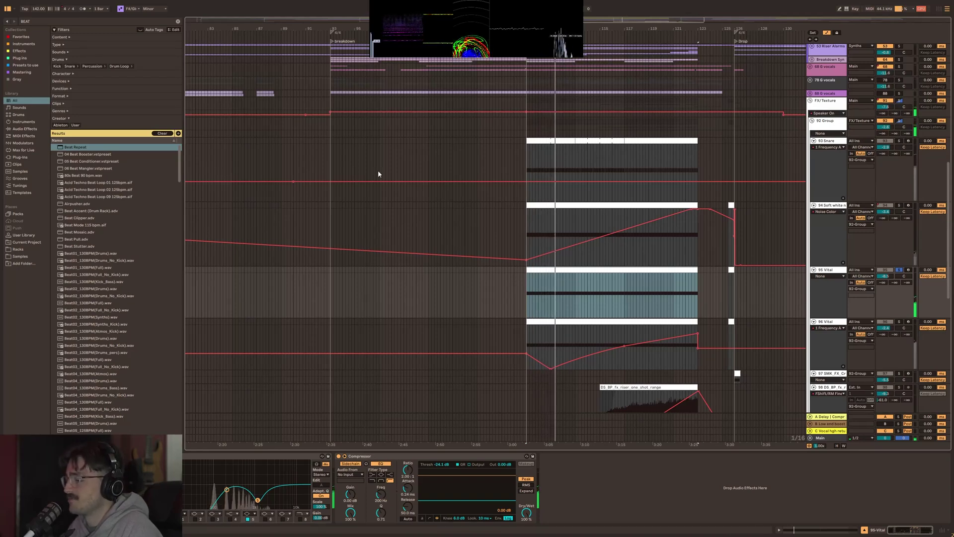
key("ctrl+alt+p")
left_click_drag(384, 81, 389, 99)
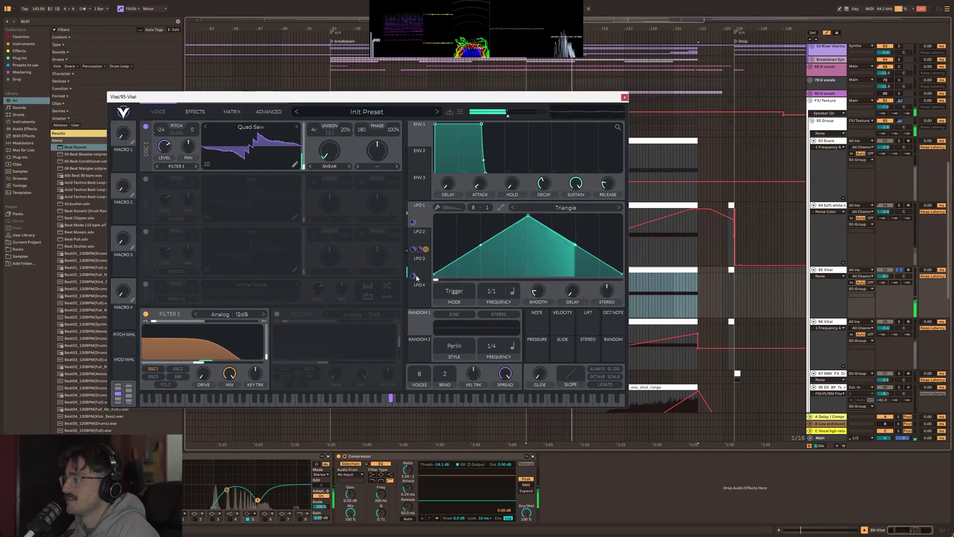
Look through LFO 1, LFO 2 and LFO 3 in the 95 Vital synth, and close its window.
left_click(420, 239)
left_click(418, 211)
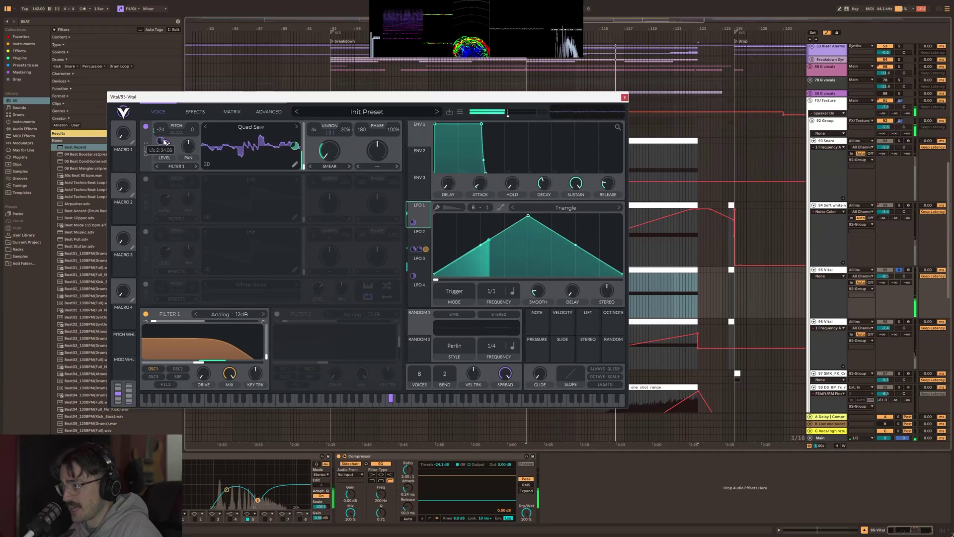
left_click(419, 261)
left_click(418, 243)
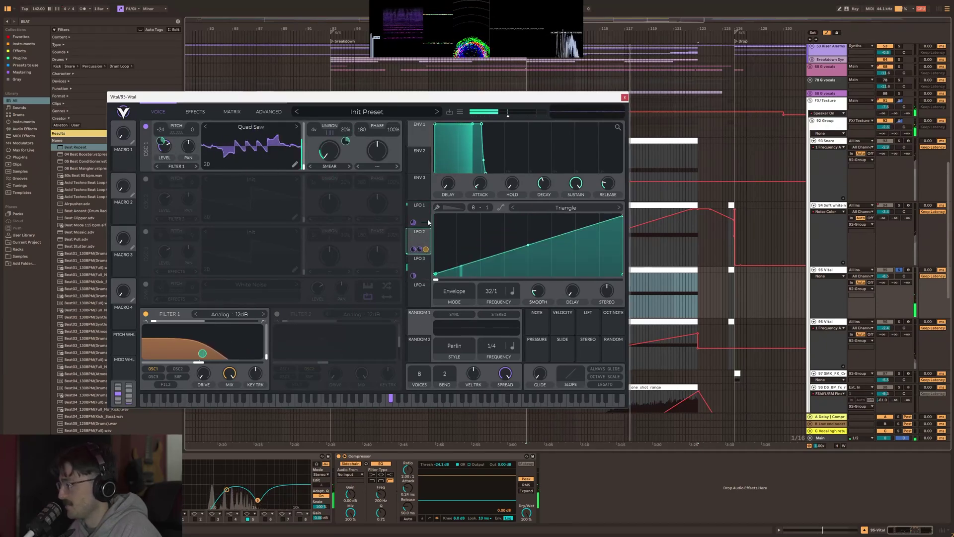
left_click(624, 97)
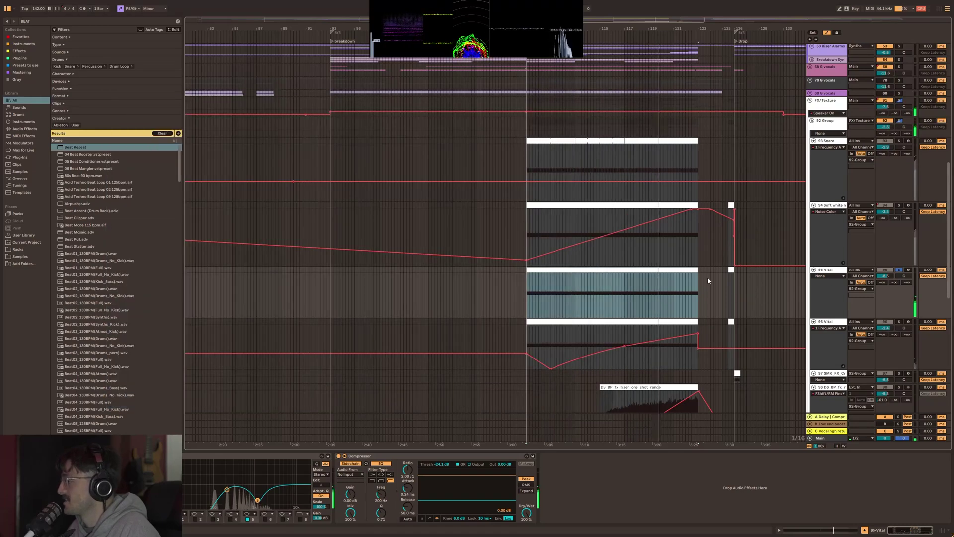
Play the soloed 96 Vital build-up clip while inspecting its synth's oscillators and LFO 3, and close the synth window.
left_click(569, 323)
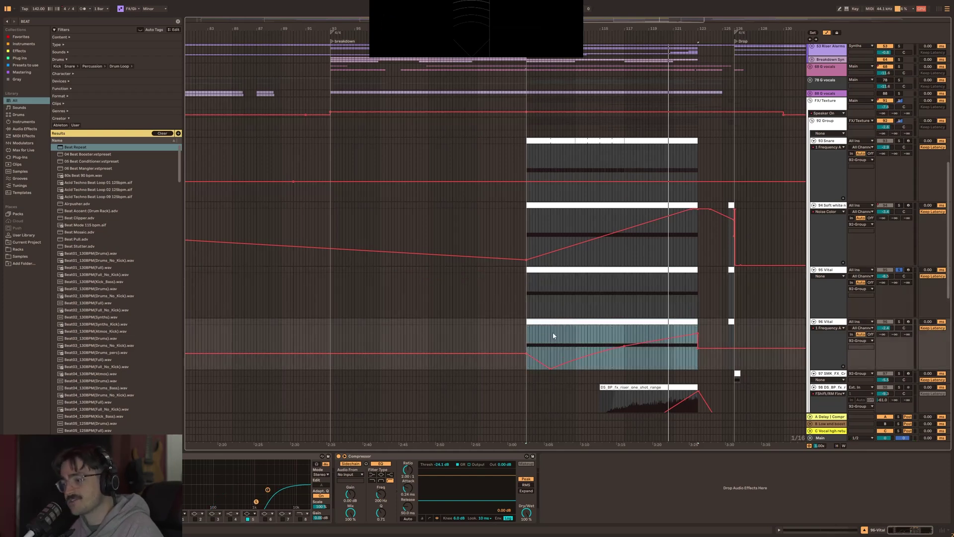
key("space")
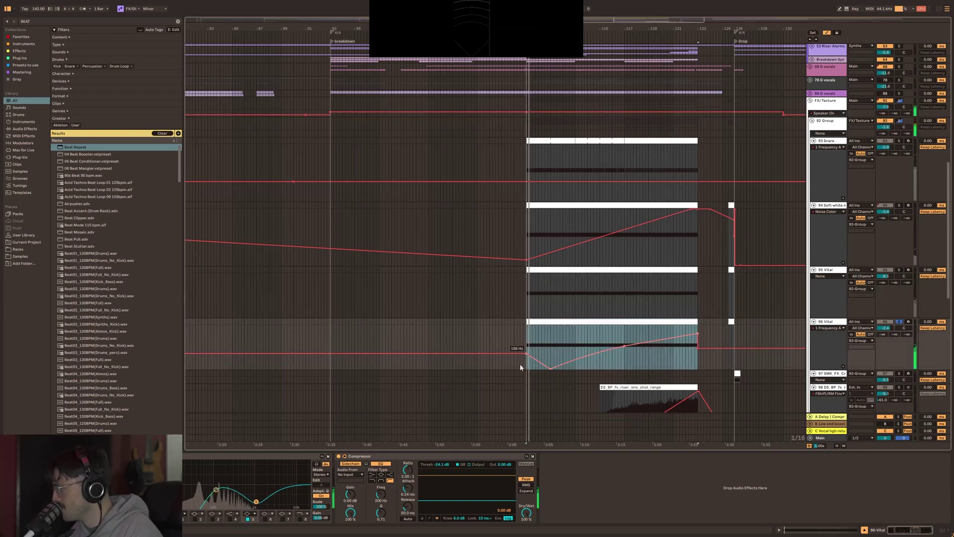
key("ctrl+alt+p")
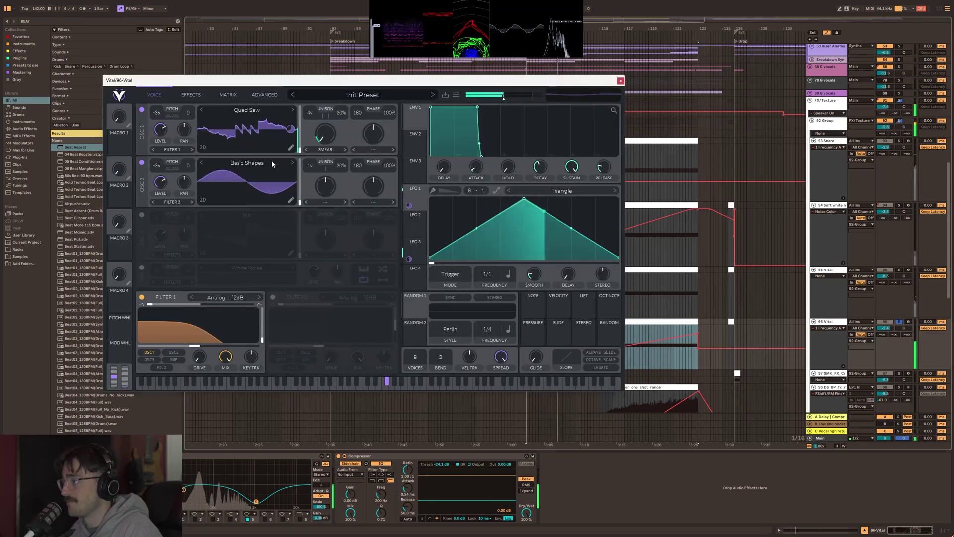
left_click(416, 243)
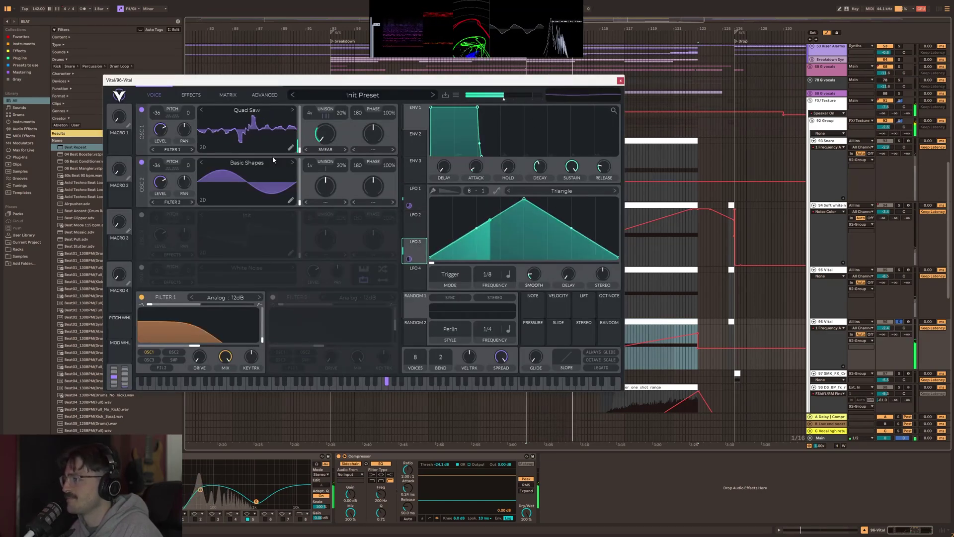
left_click(620, 80)
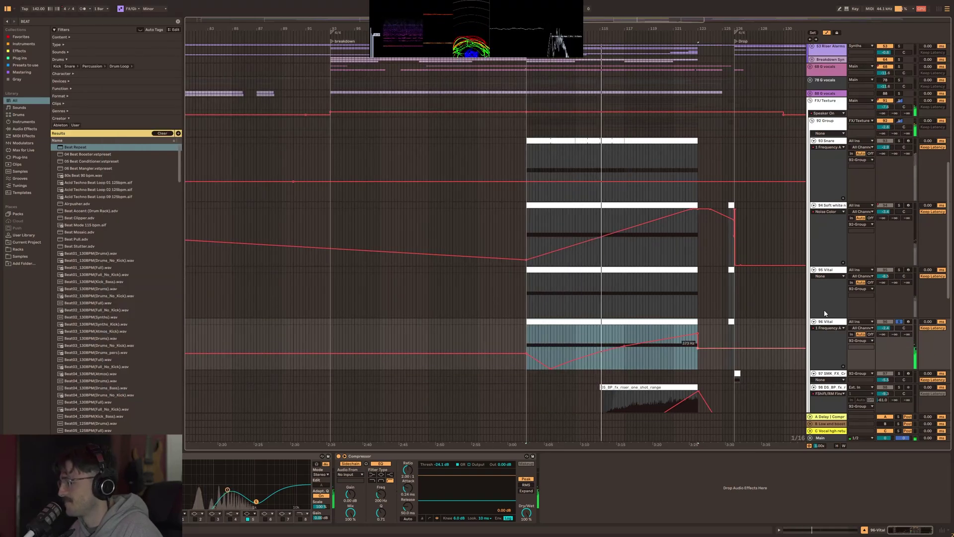
Solo the 97 SMK_FX_Crash track and play its clip at the drop.
scroll(601, 397, "up", 3)
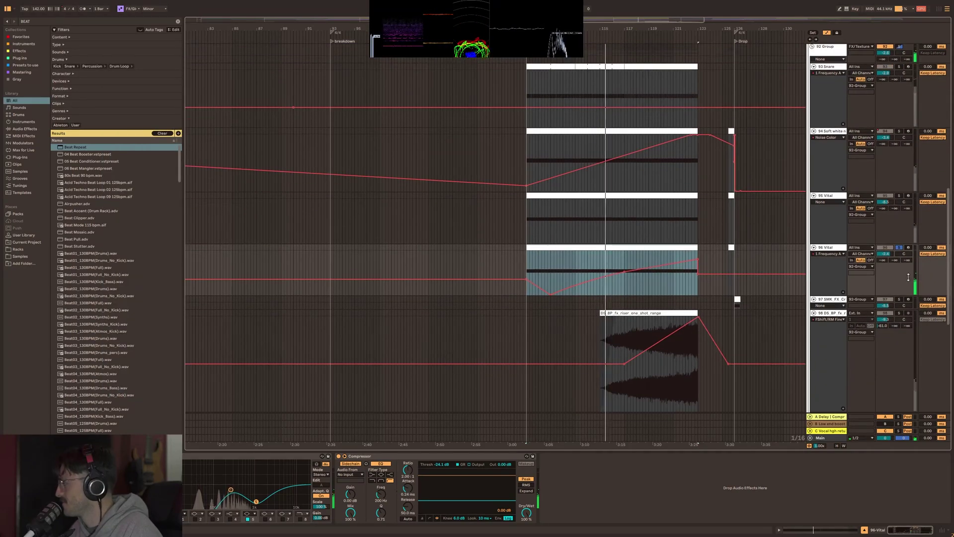
left_click(736, 306)
key("space")
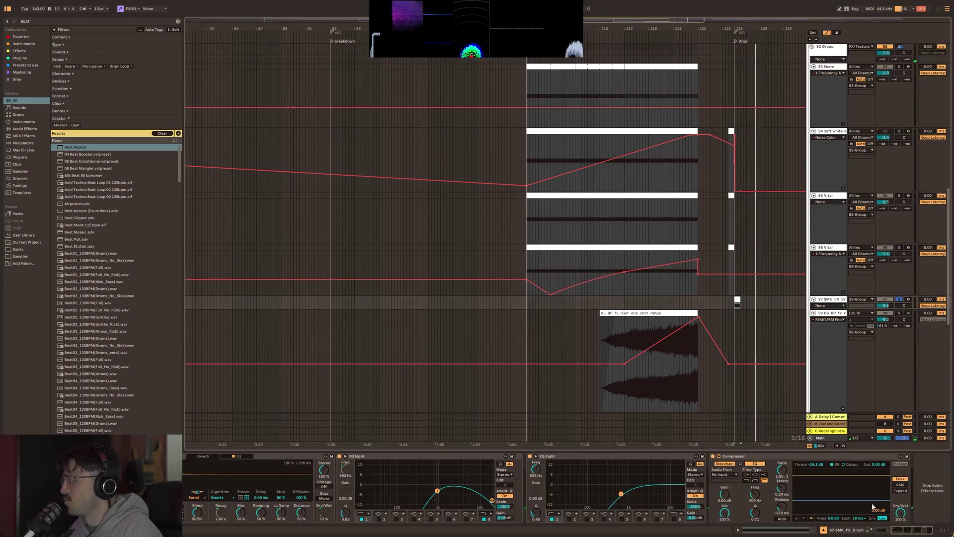
Examine the 97 SMK_FX_Crash device chain, comparing the devices on the rack's Crash Rack R and Crash Rack L chains.
scroll(546, 480, "left", 5)
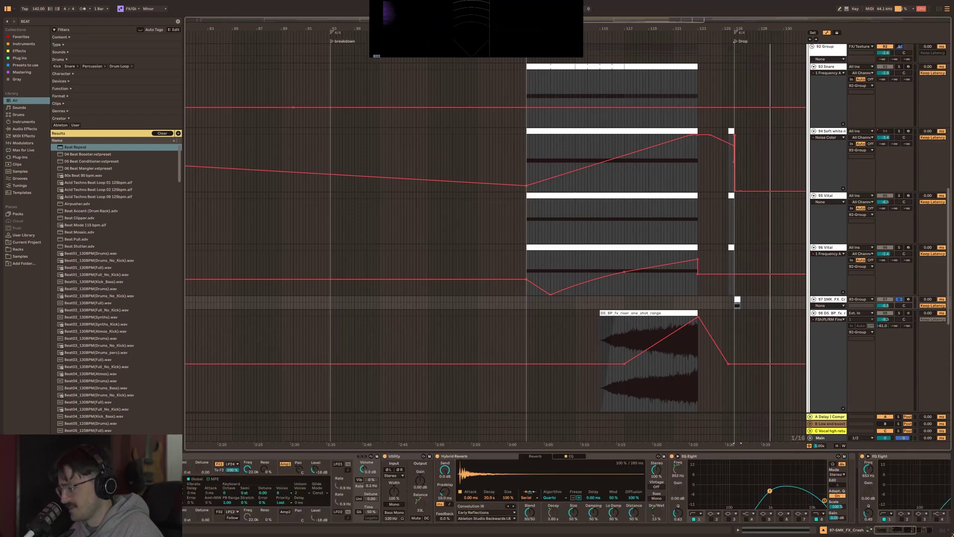
scroll(199, 485, "left", 5)
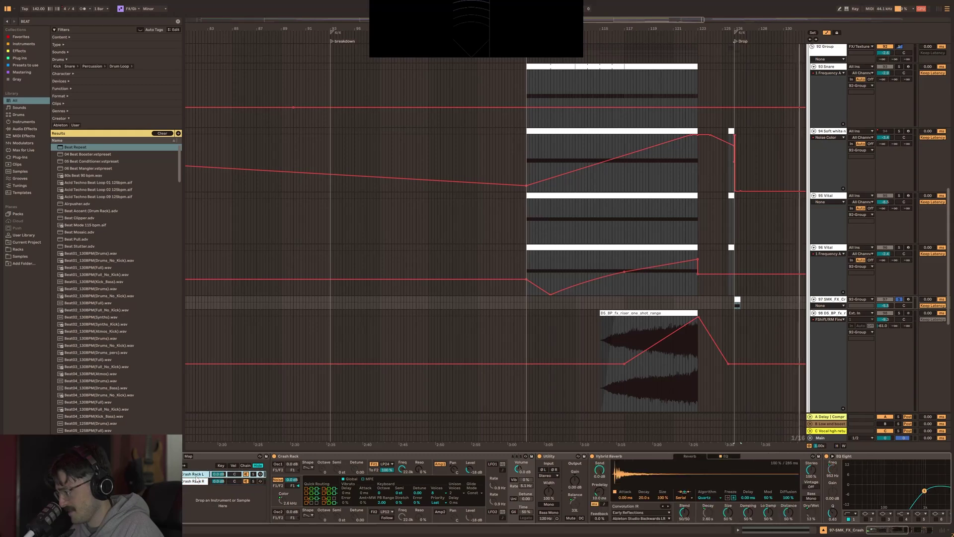
scroll(618, 298, "down", 3)
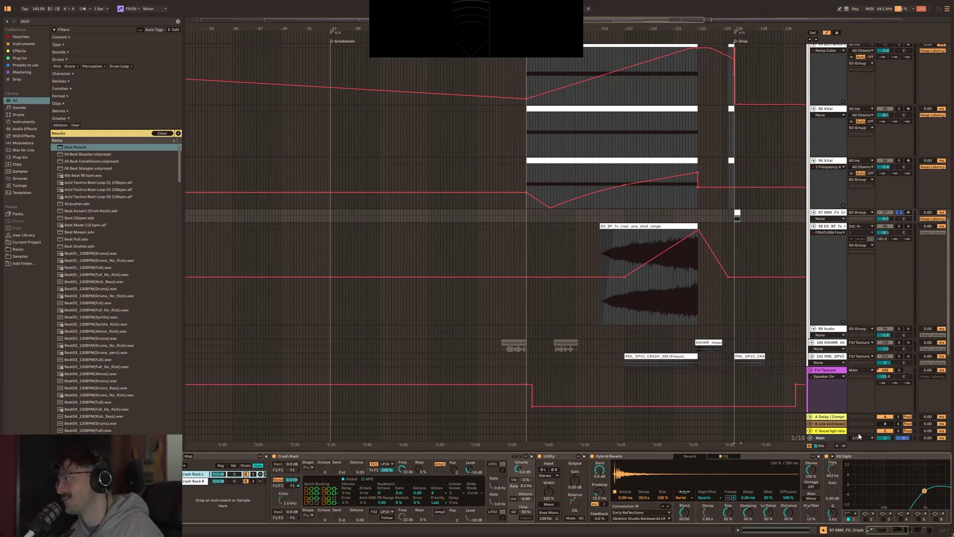
left_click(184, 481)
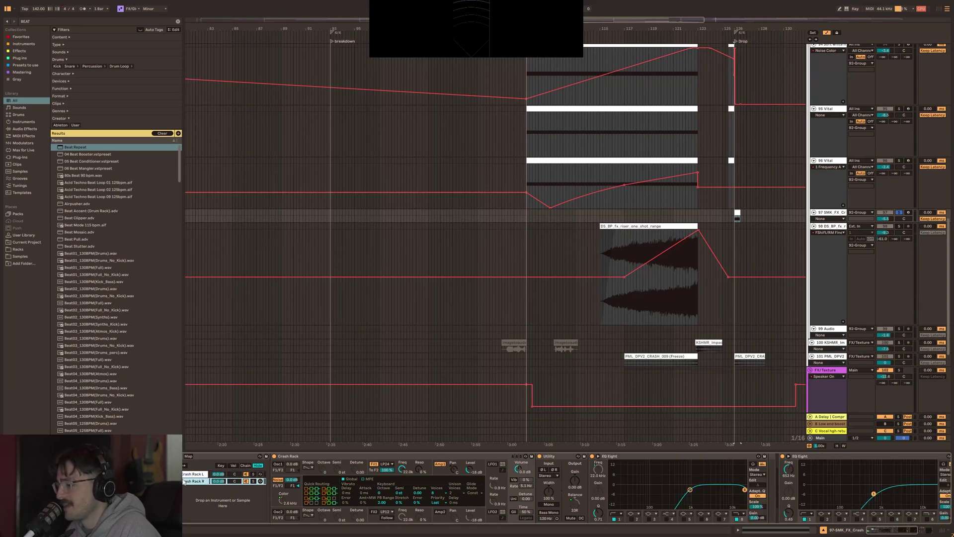
left_click(192, 474)
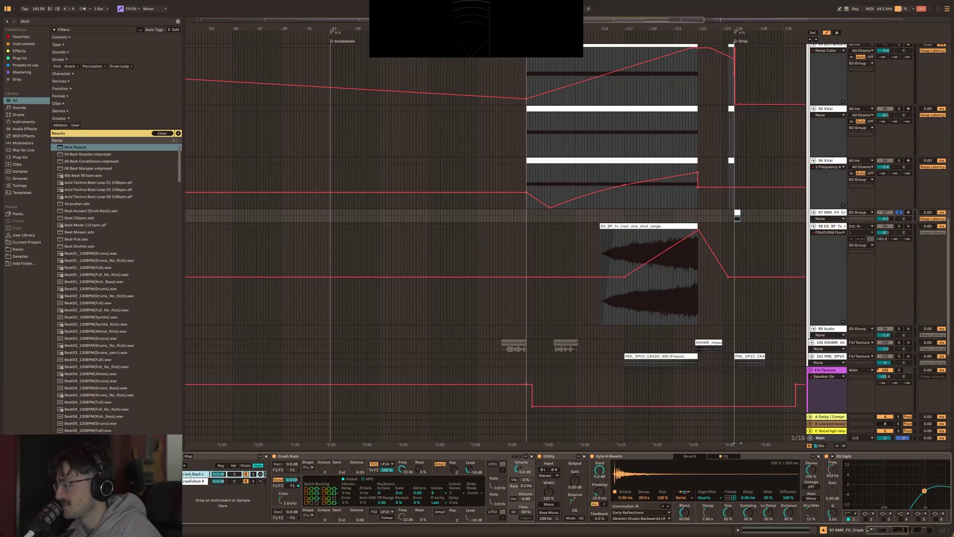
Solo track 98 and play its DS_BP_fx_riser_one_shot_range clip from the start and from a point near the end.
scroll(751, 292, "down", 3)
left_click(639, 158)
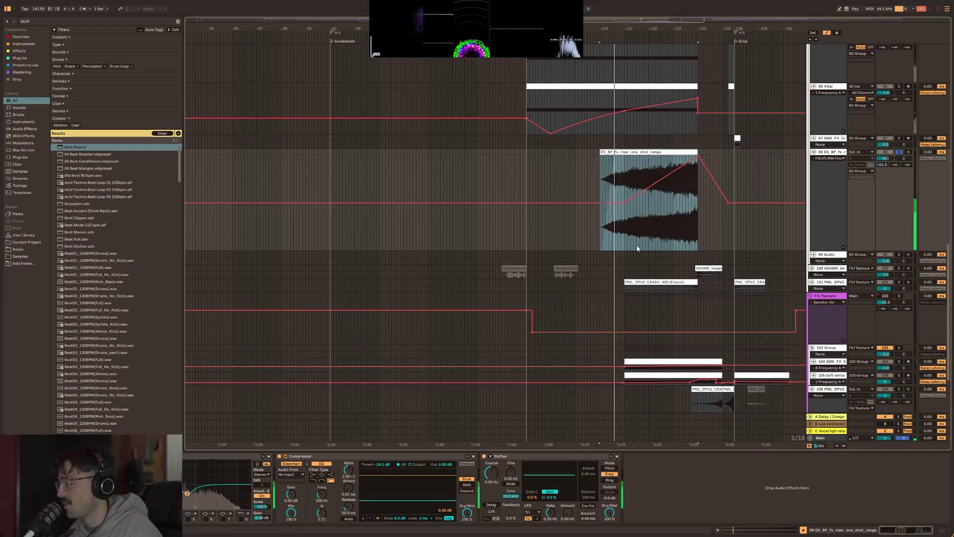
left_click(672, 233)
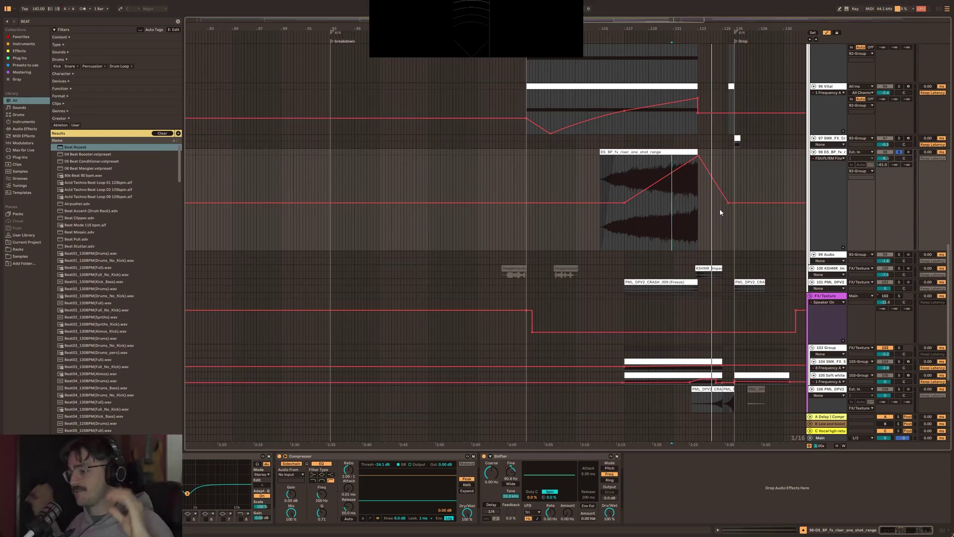
Unfold and solo track 100, and play its KSHMR_Impact_Low_04 clip from the impact before the drop.
key("Down")
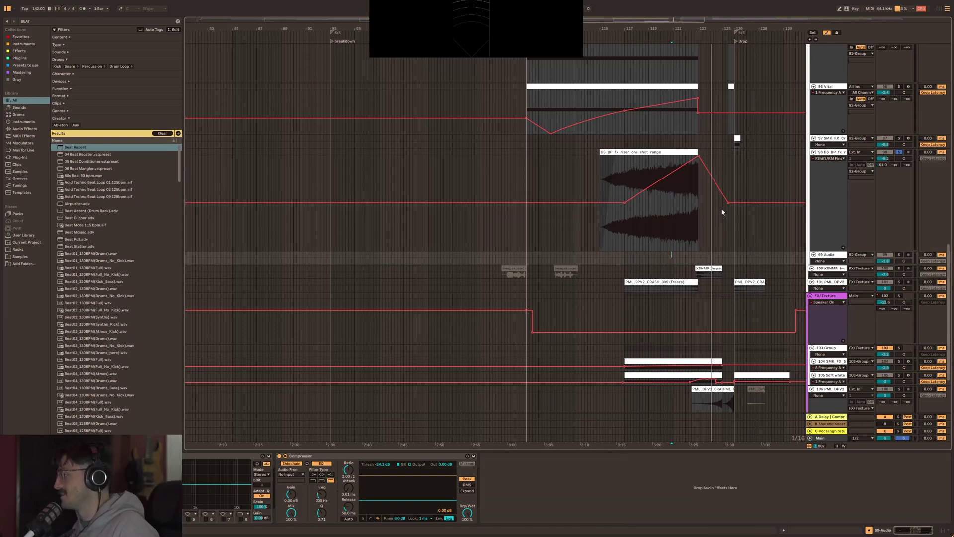
left_click(705, 268)
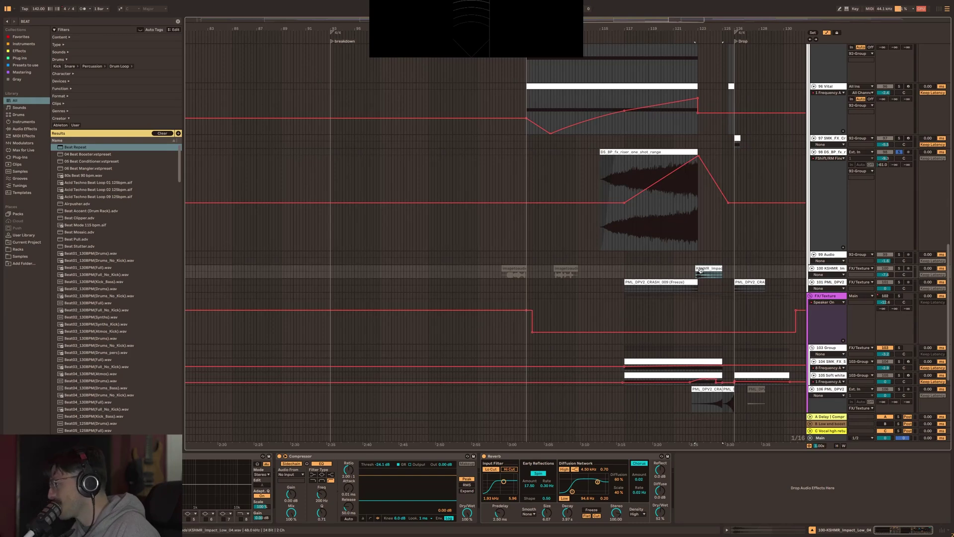
scroll(706, 271, "up", 5)
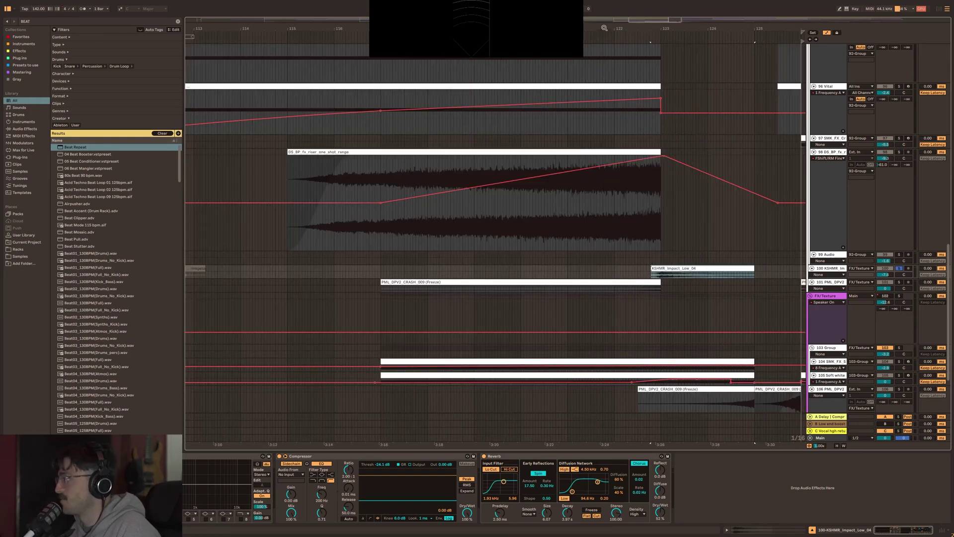
scroll(257, 213, "down", 3)
left_click(476, 226)
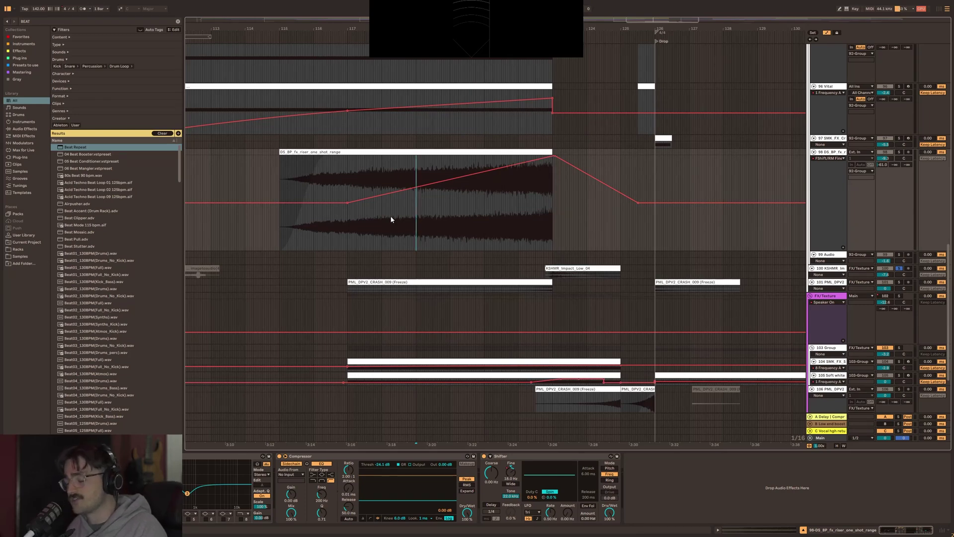
left_click(554, 271)
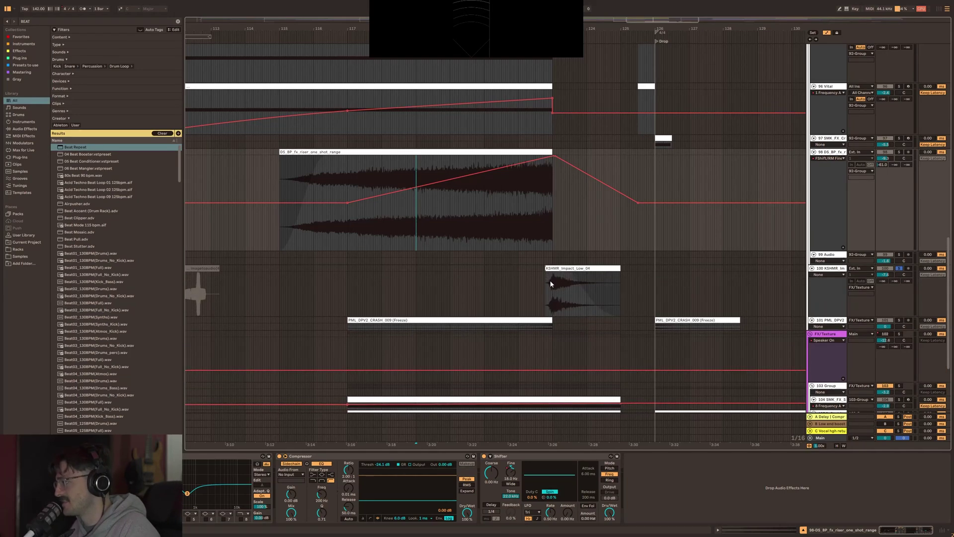
key("space")
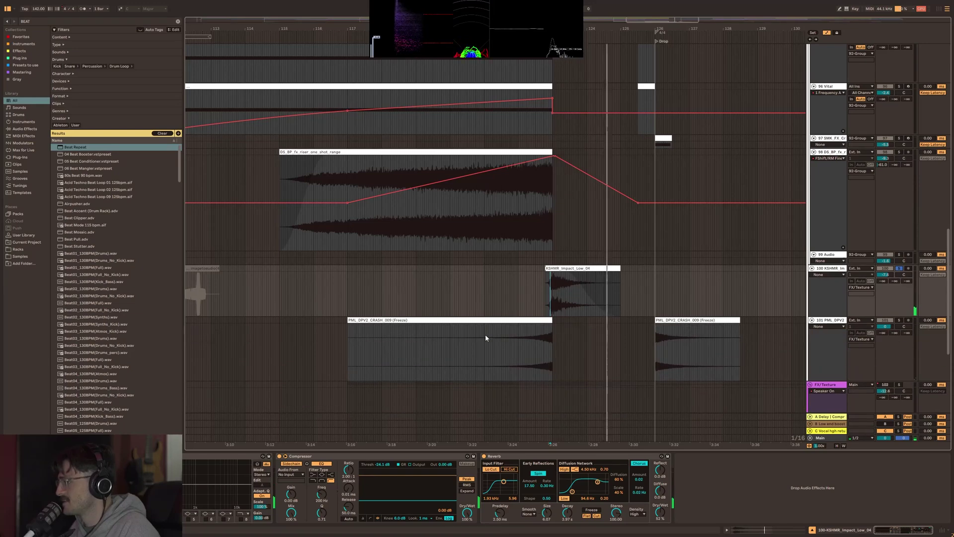
Solo track 101 and play its two PML_DPV2_CRASH_009 clips, near the build-up's end and at the drop.
left_click(527, 325)
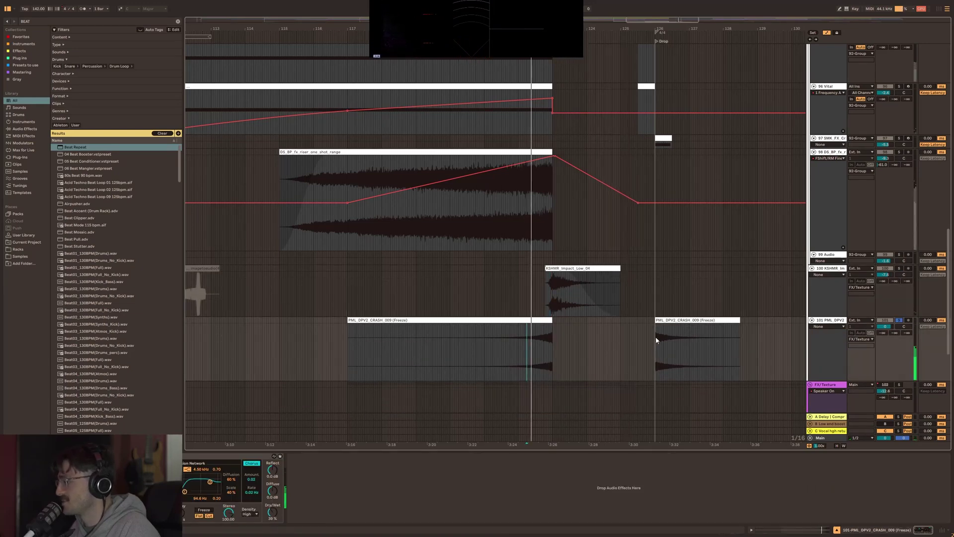
left_click(667, 319)
scroll(547, 258, "down", 6)
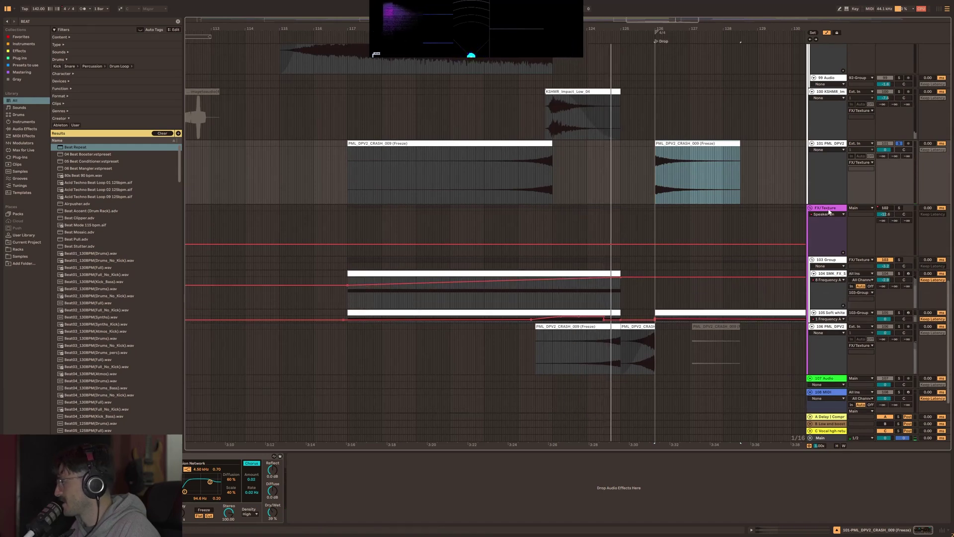
Look over the placement of the riser, impact and crash clips in both FX/Texture groups across the whole arrangement.
left_click(704, 222)
scroll(705, 222, "down", 4)
scroll(531, 222, "down", 5)
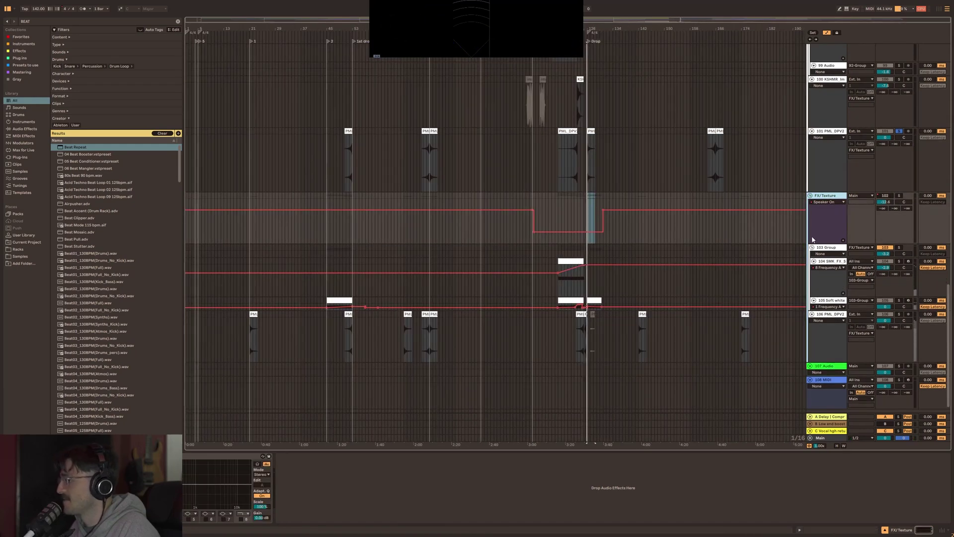
scroll(813, 239, "down", 1)
scroll(801, 211, "up", 5)
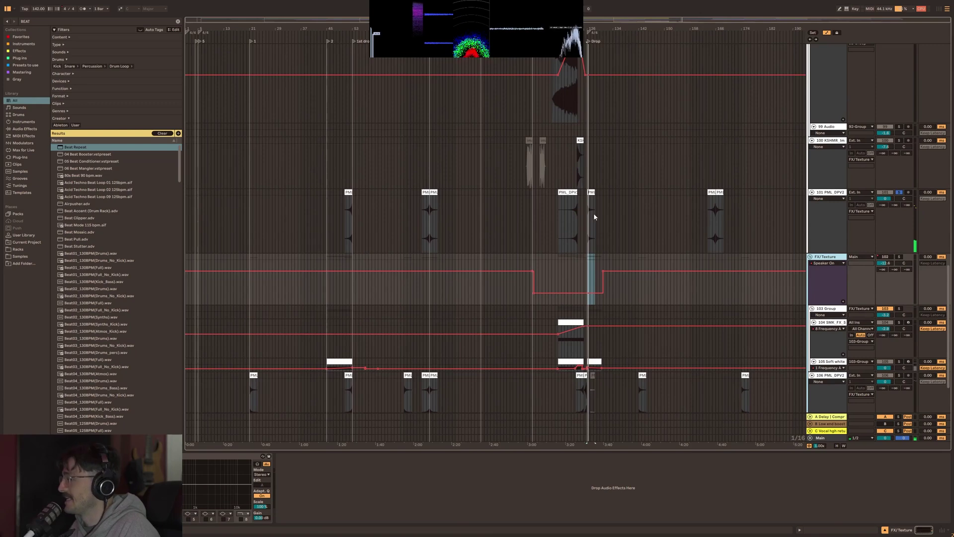
left_click_drag(279, 151, 787, 244)
scroll(780, 239, "up", 6)
left_click_drag(714, 191, 565, 185)
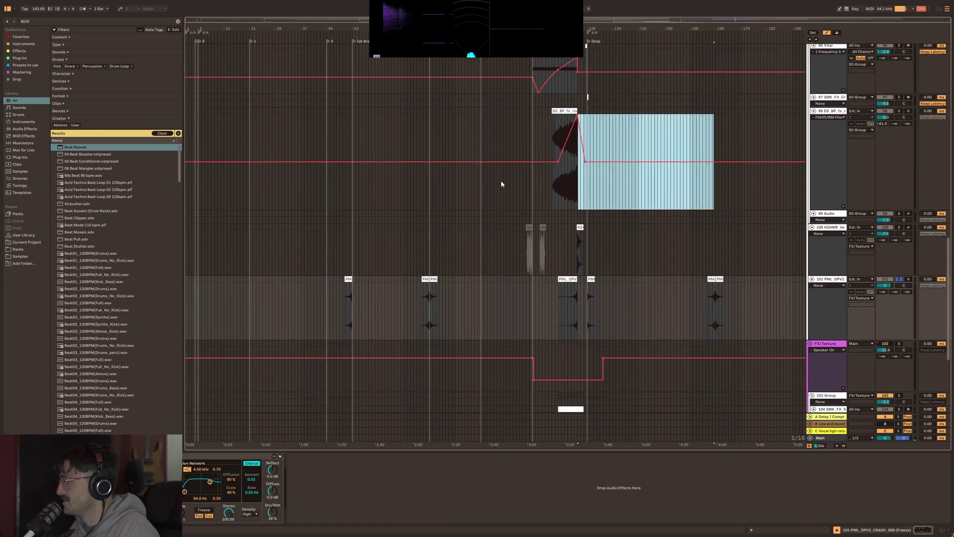
scroll(610, 191, "down", 11)
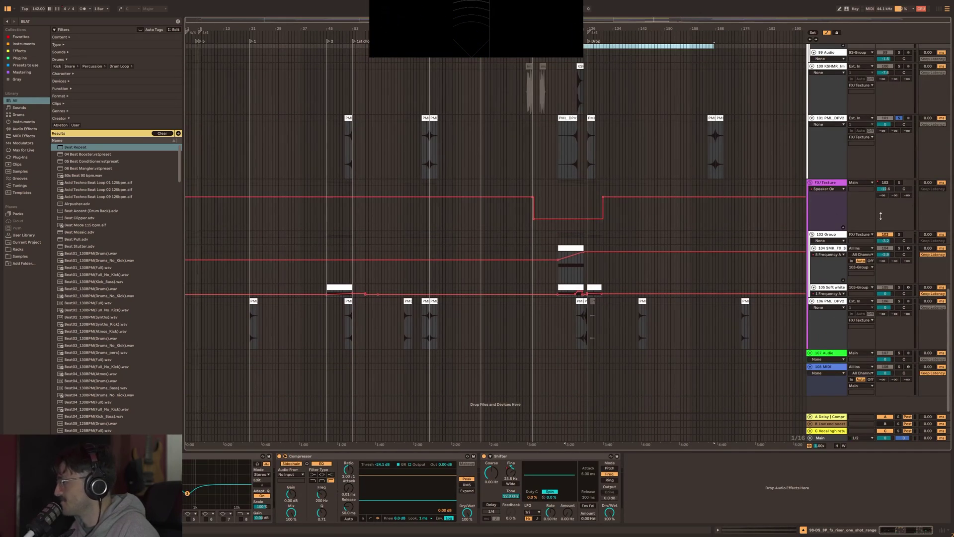
Solo the 106 PML_DPV2 crash track in the lower FX/Texture group and play its first active clip after the drop.
left_click_drag(541, 205, 577, 207)
left_click(644, 301)
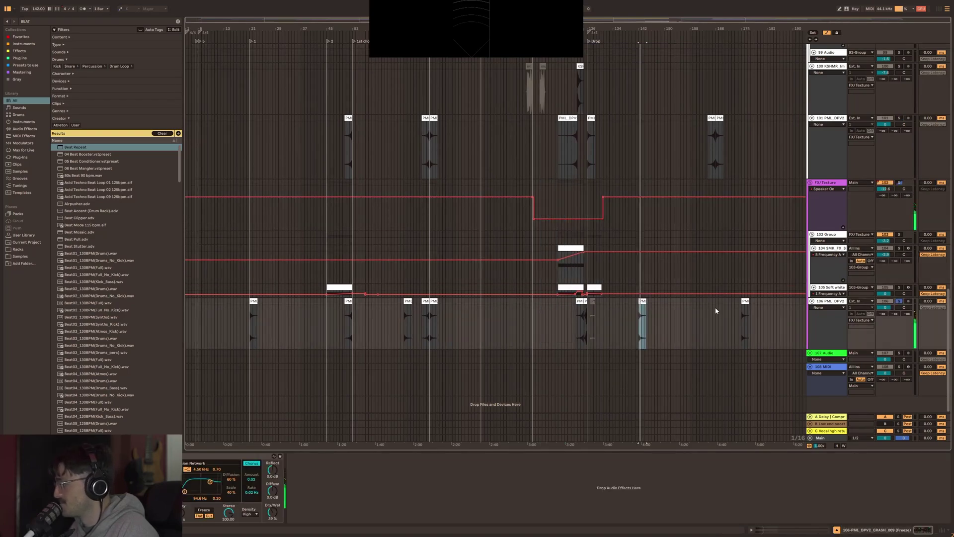
Select the upper FX/Texture group and enlarge its automation lane to examine the Speaker On envelope.
scroll(716, 321, "up", 10)
scroll(811, 243, "up", 5)
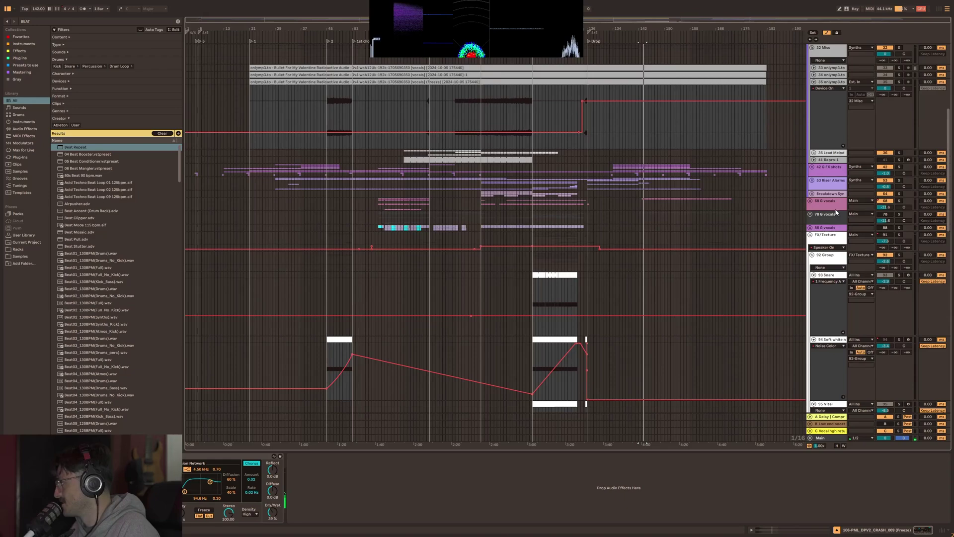
right_click(880, 237)
left_click(894, 239)
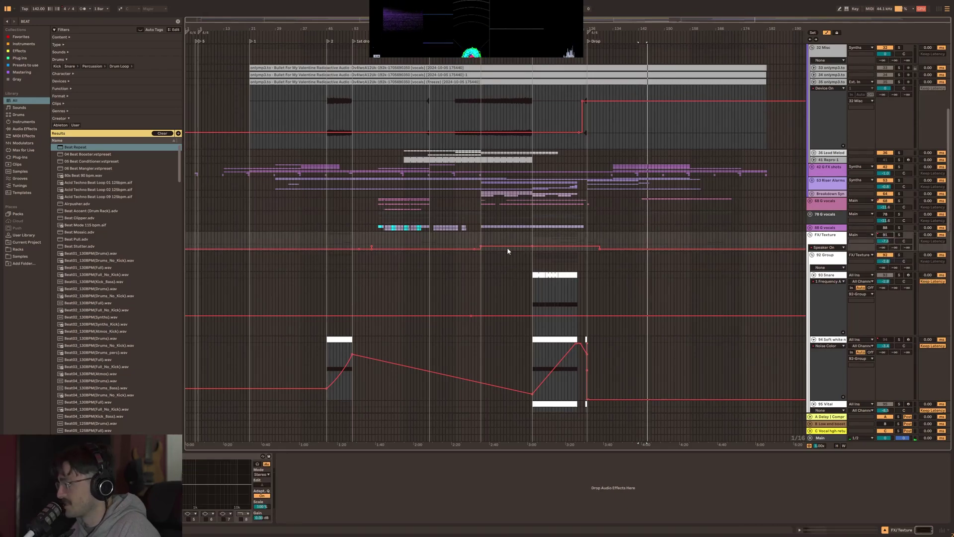
scroll(420, 265, "down", 15)
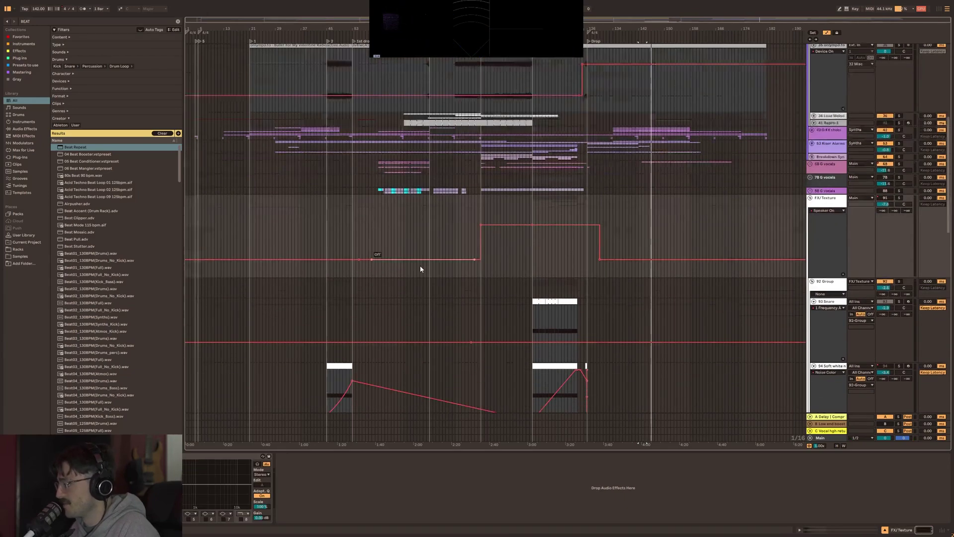
Inspect the device chains of the A Delay | Compressor and C Vocal high return tracks.
scroll(755, 300, "down", 1)
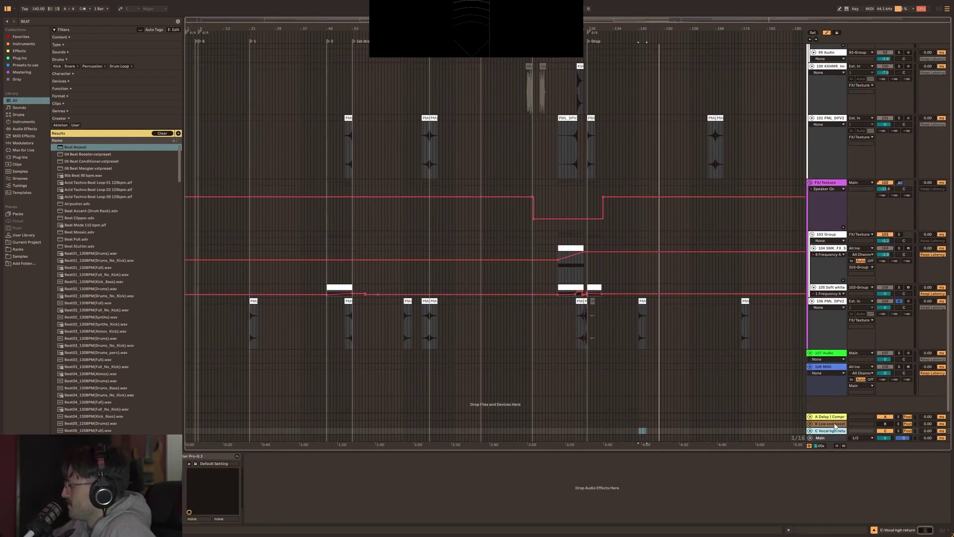
left_click(839, 417)
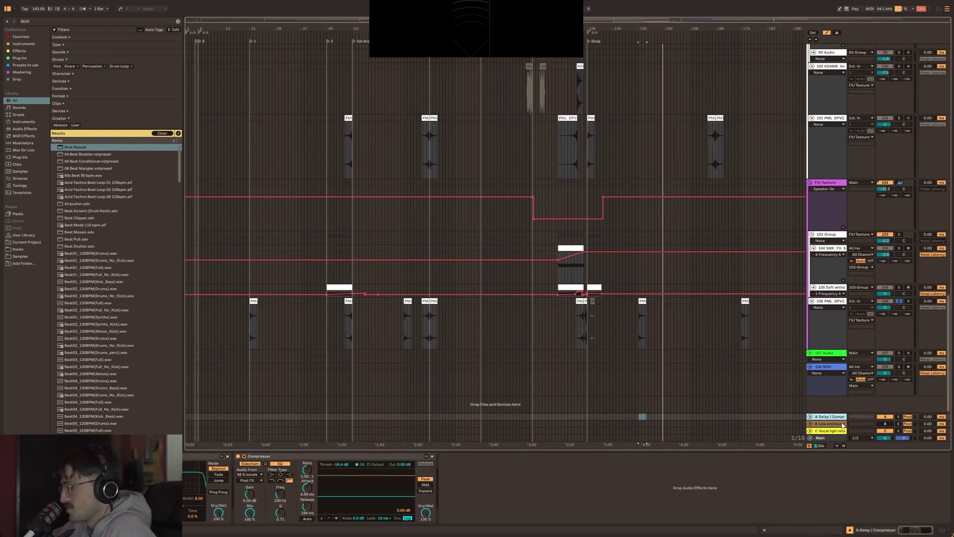
left_click(816, 431)
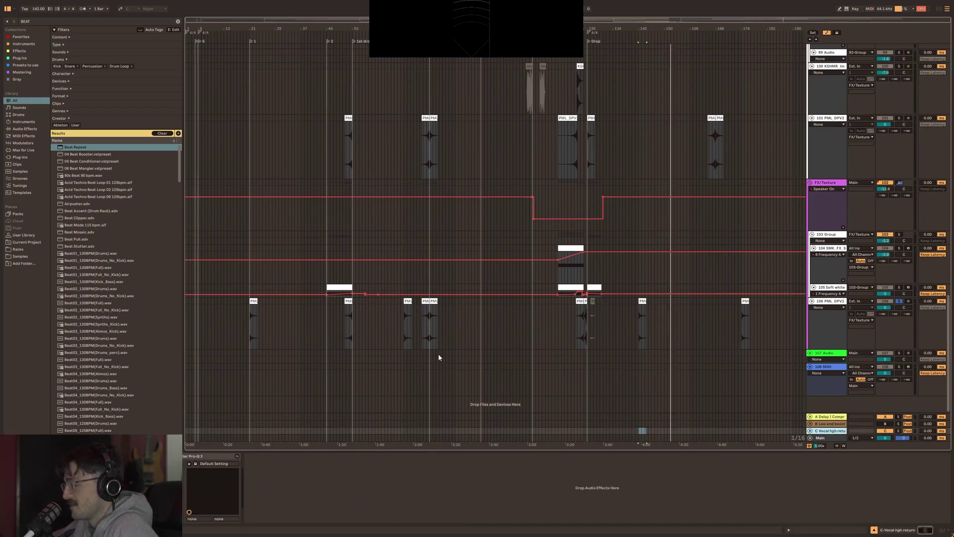
Unfold the 68 G vocals group and check its sends against the device chain of the C vocal return.
scroll(439, 357, "up", 15)
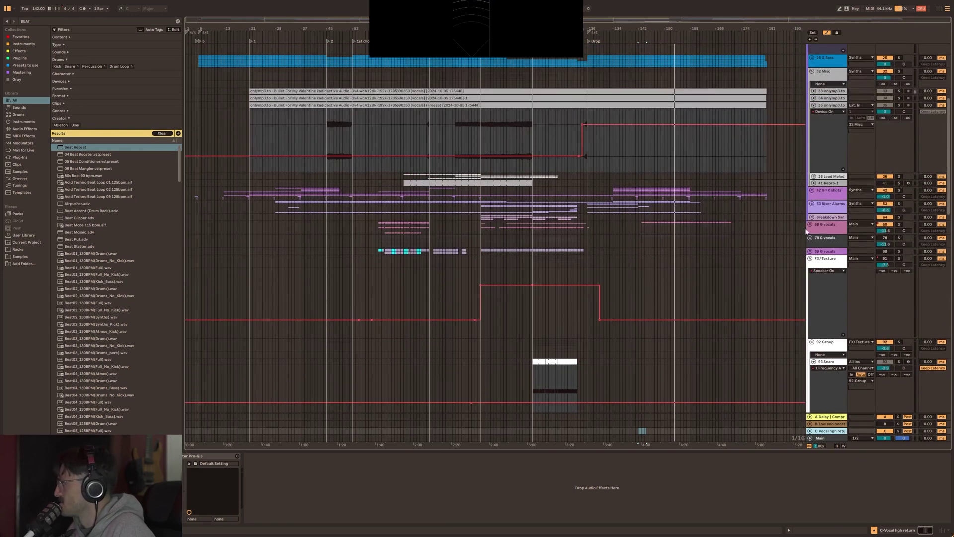
left_click(833, 233)
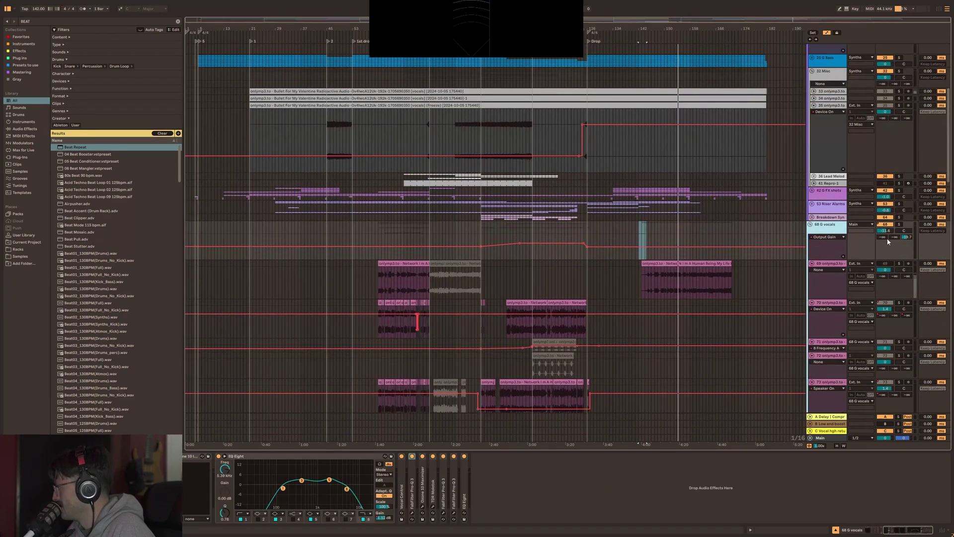
left_click(823, 433)
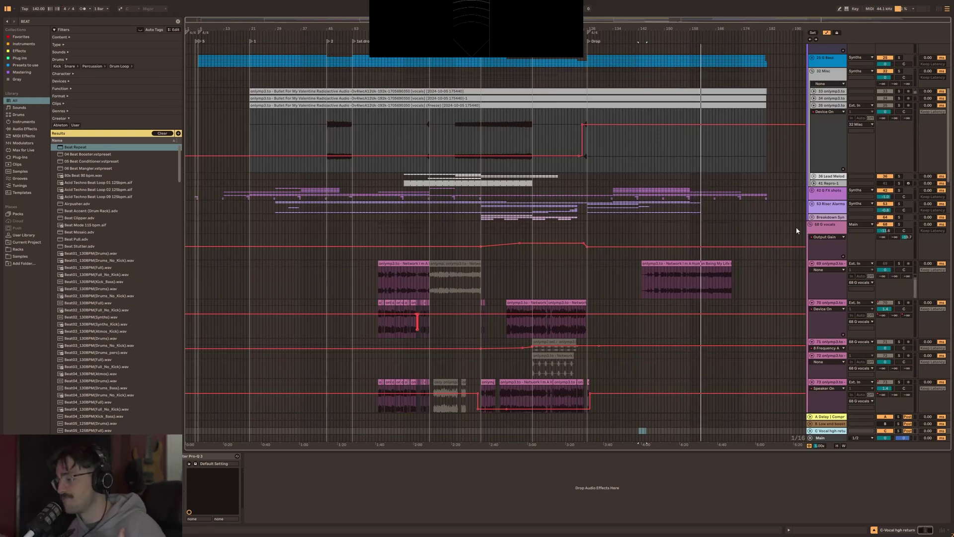
scroll(774, 298, "down", 5)
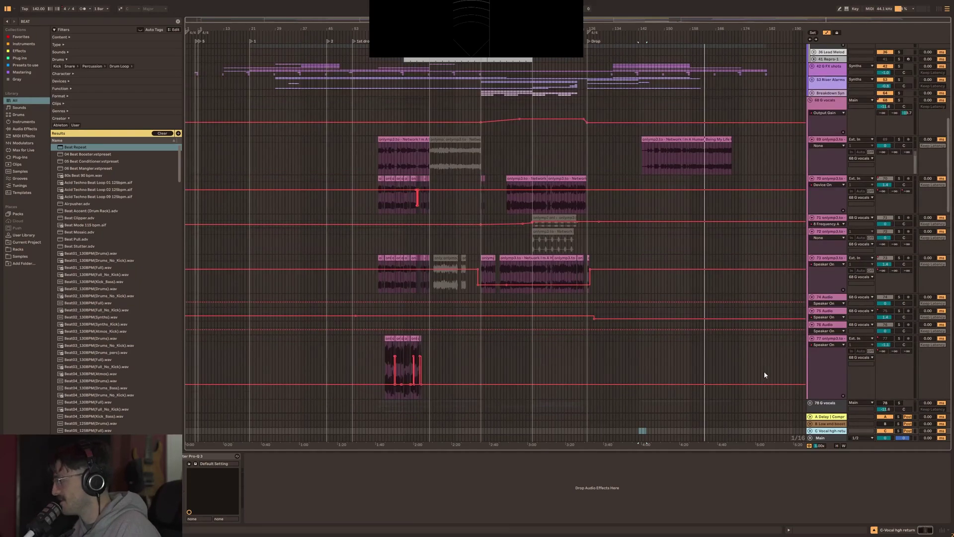
Show the Main track's device chain and return to the vocal and synth groups in the arrangement.
left_click(831, 437)
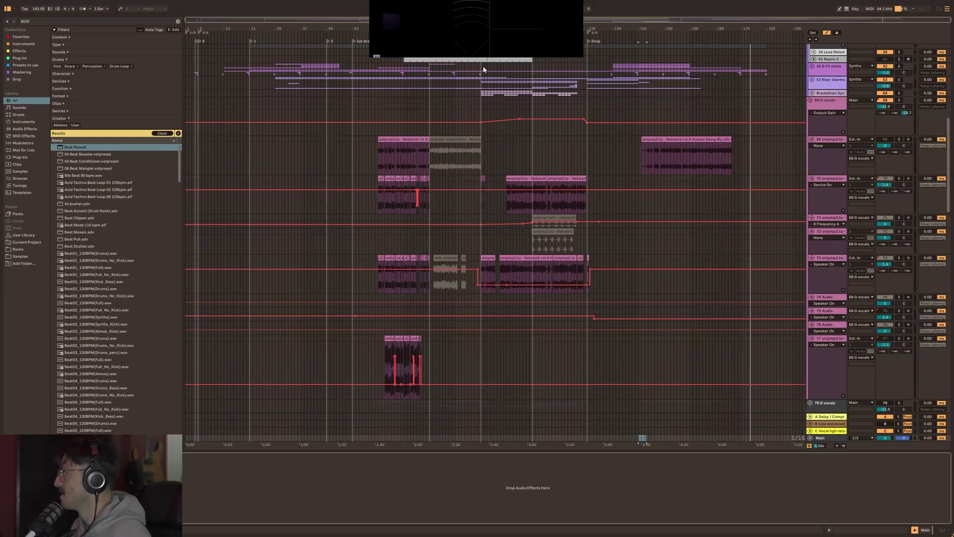
scroll(811, 202, "up", 5)
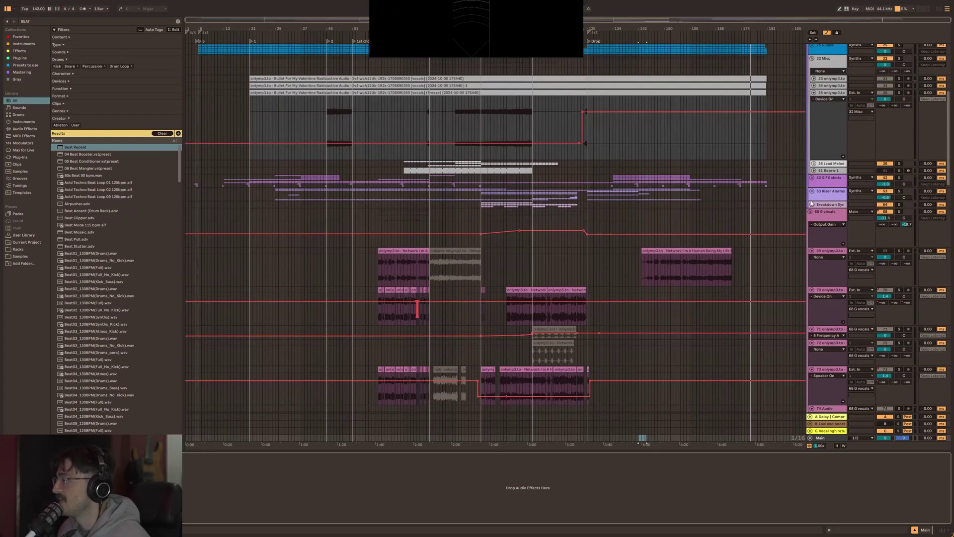